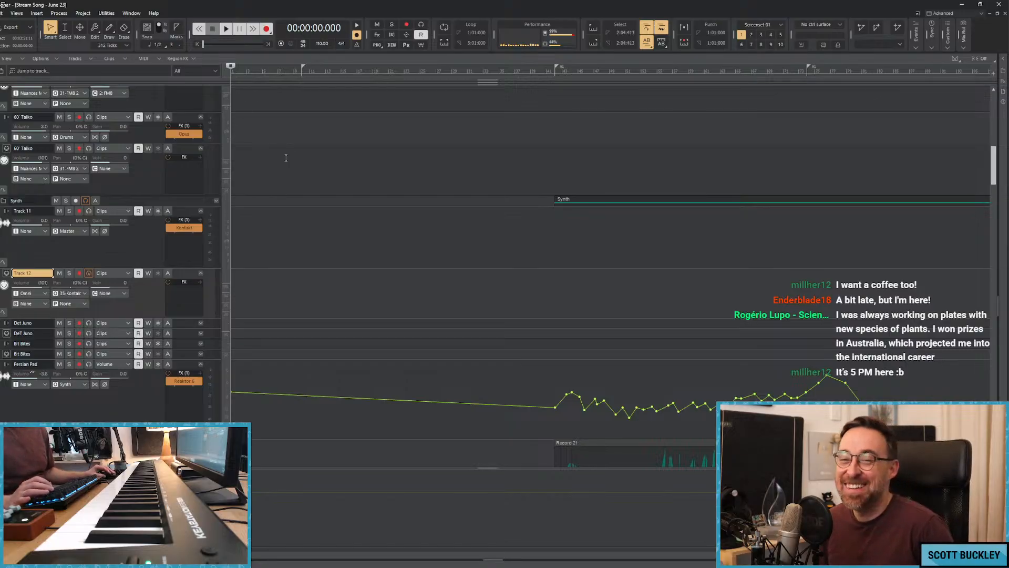
Play the song from the beginning.
key("space")
key("space")
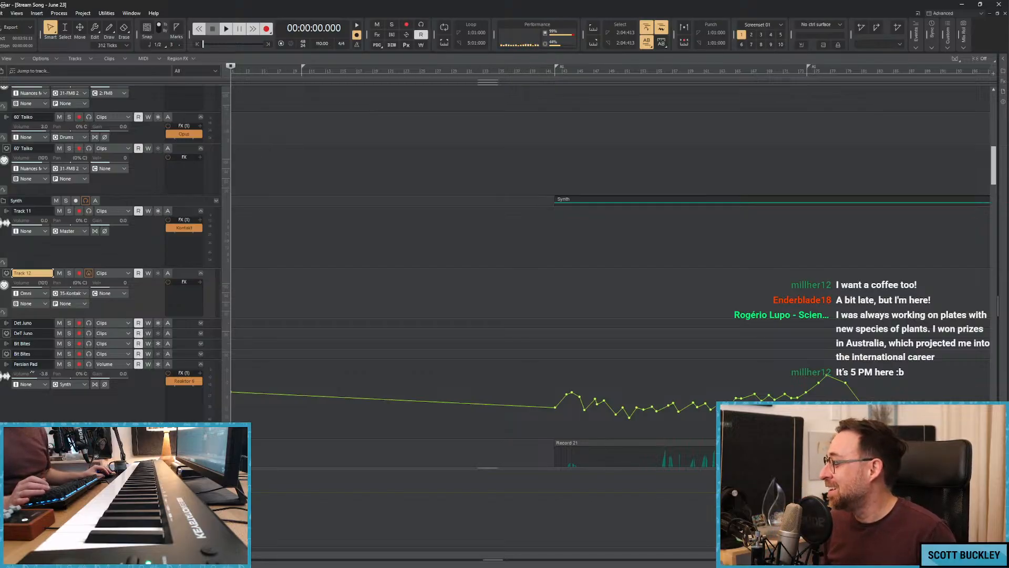
scroll(272, 301, "down", 4)
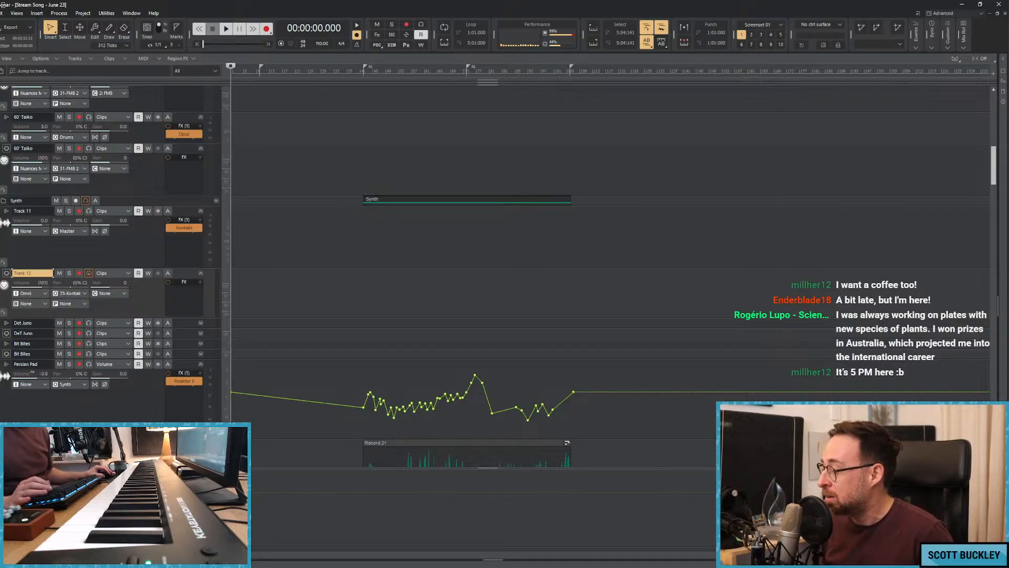
key("ctrl+Right")
key("ctrl+Right")
key("space")
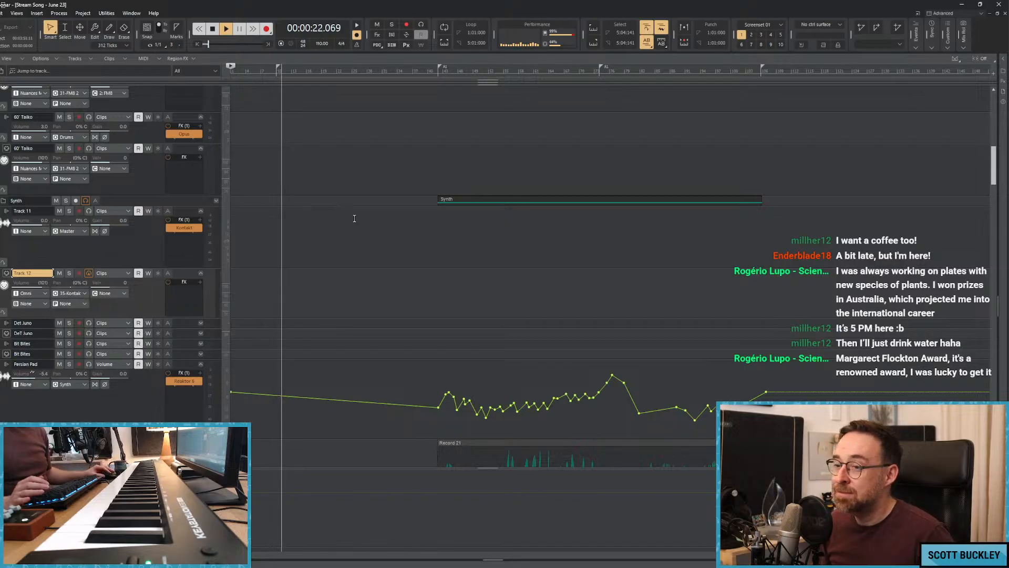
Draw gently rising and falling volume automation points on the Vista Cello track's first clip up to about bar 19 during playback.
scroll(354, 218, "down", 10)
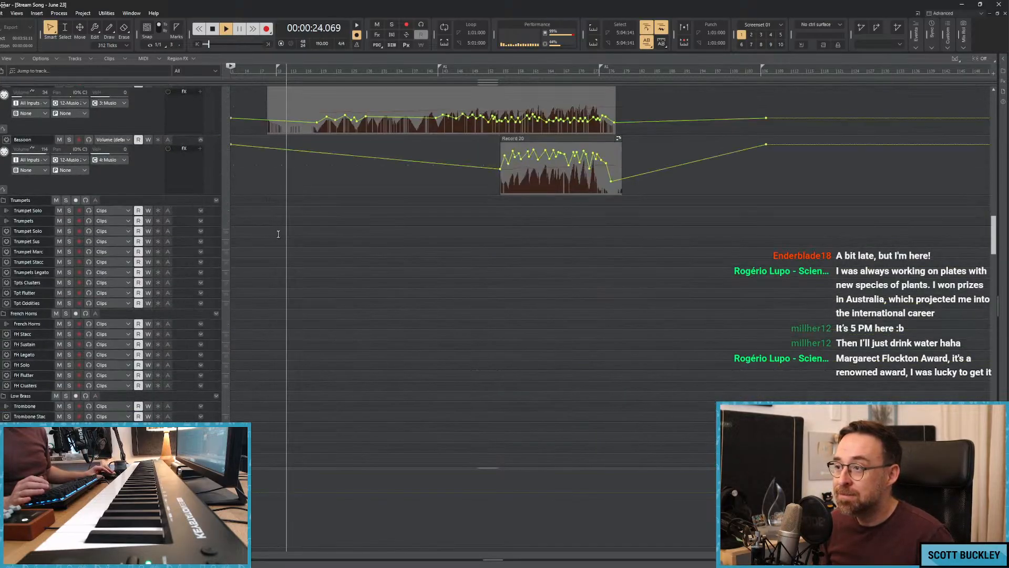
scroll(278, 234, "down", 15)
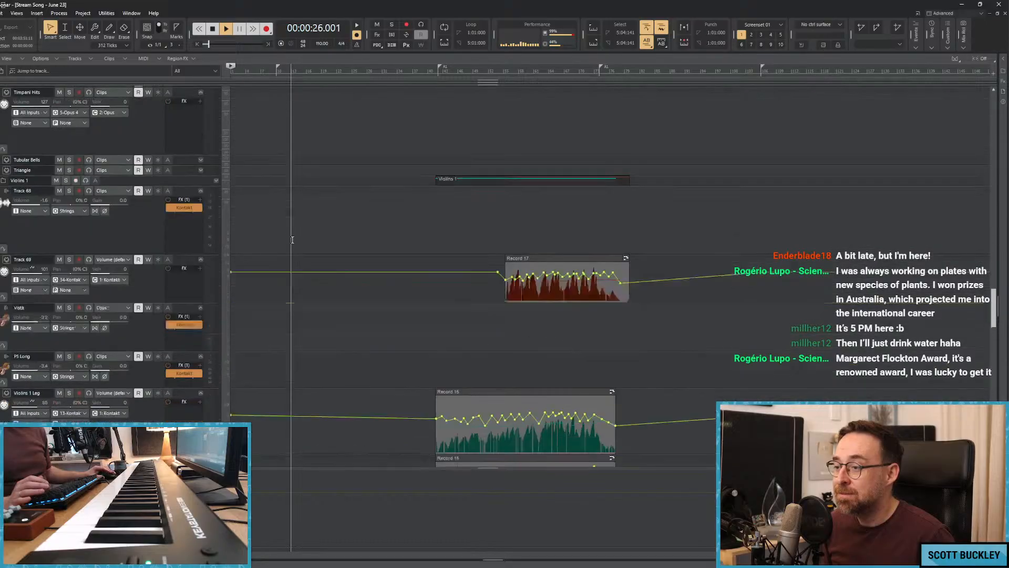
scroll(292, 242, "down", 15)
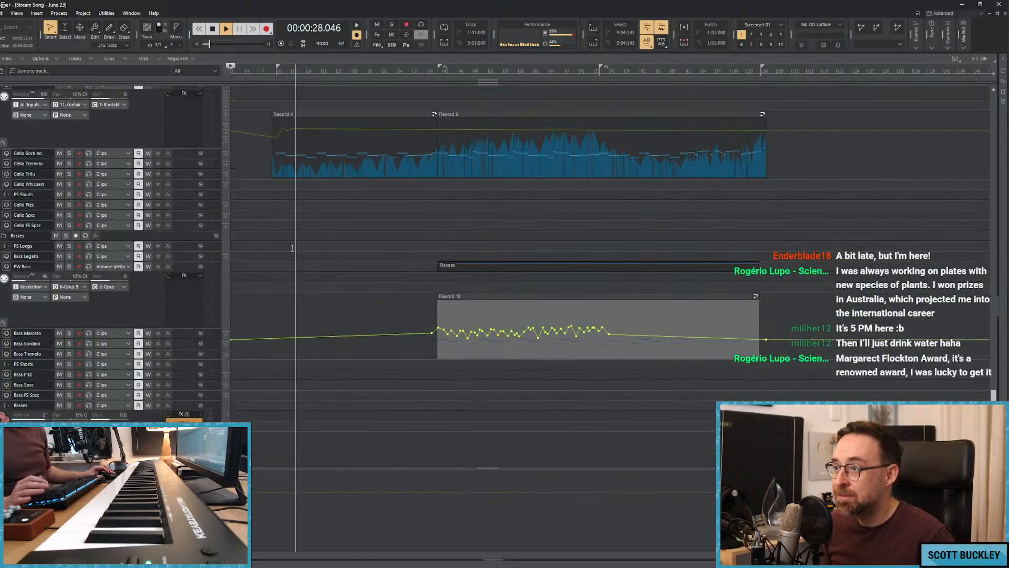
scroll(292, 247, "up", 5)
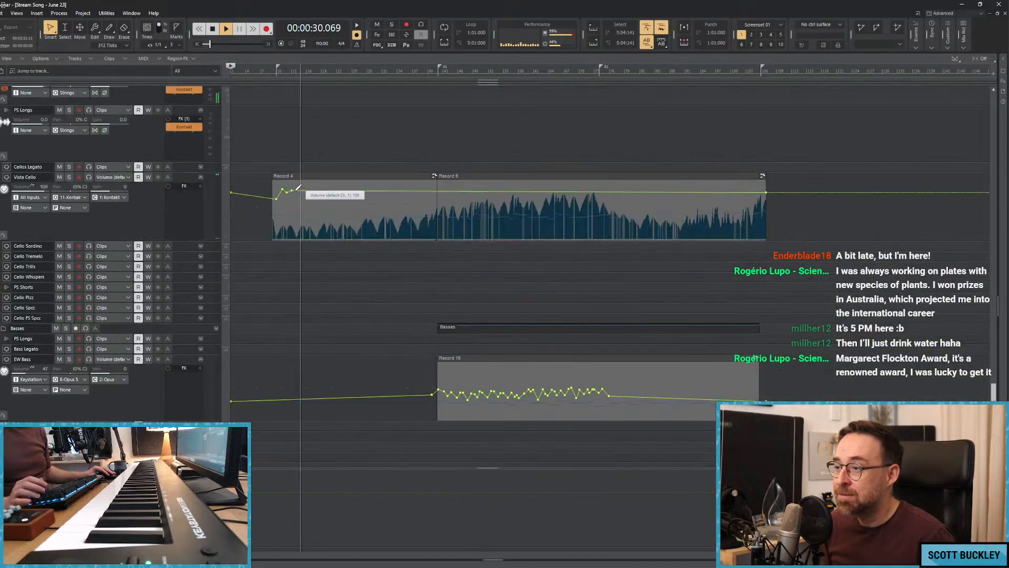
left_click_drag(297, 190, 311, 190)
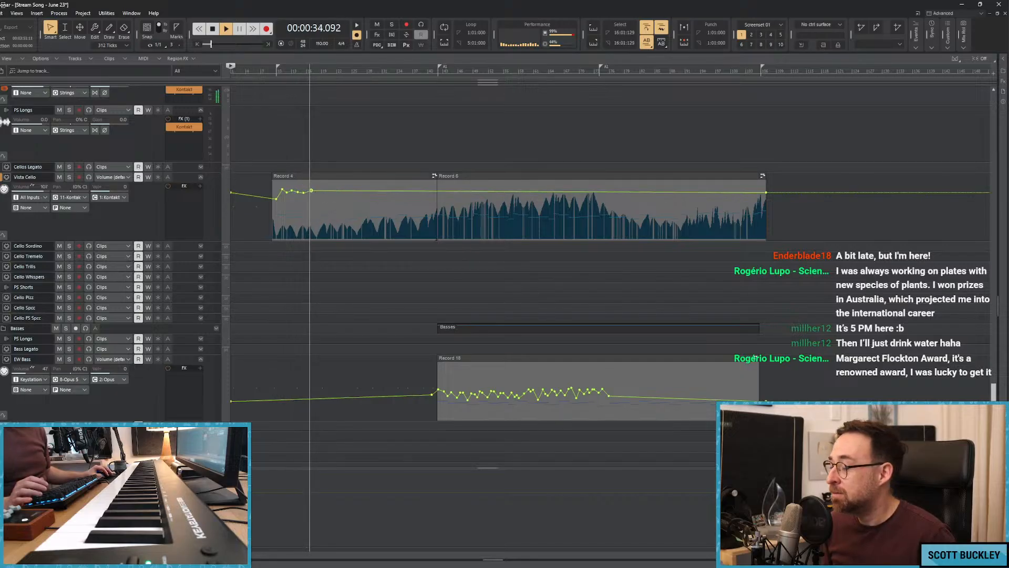
scroll(312, 190, "up", 7)
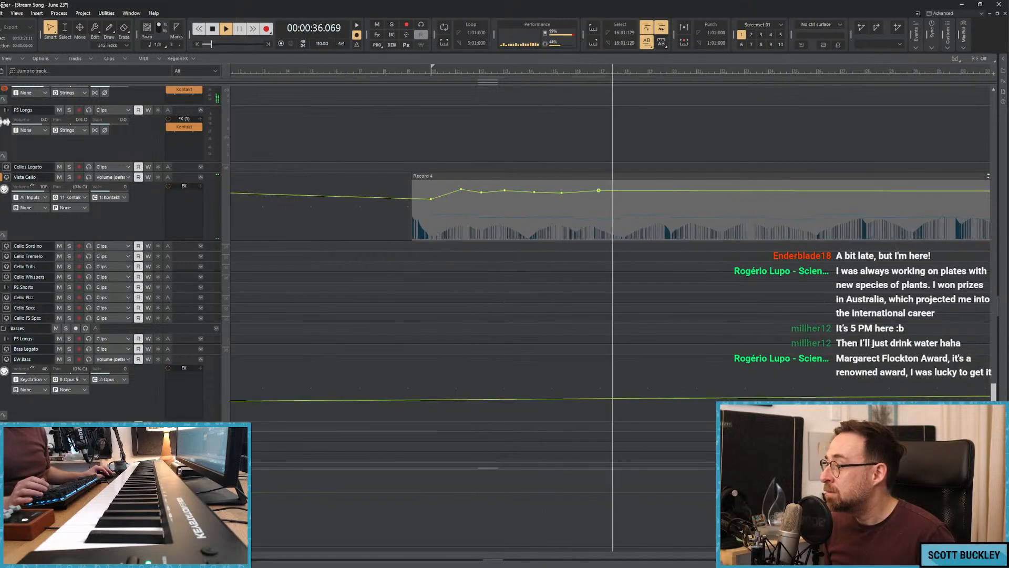
left_click_drag(621, 191, 669, 193)
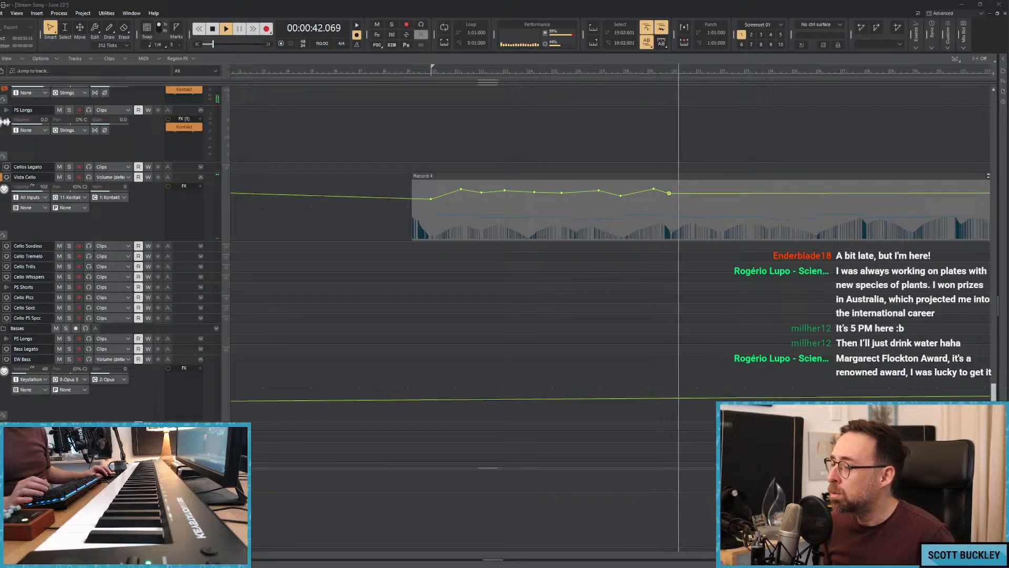
Switch to Spotify, make sure its playback is paused and close the window.
key("alt+Tab")
left_click(336, 507)
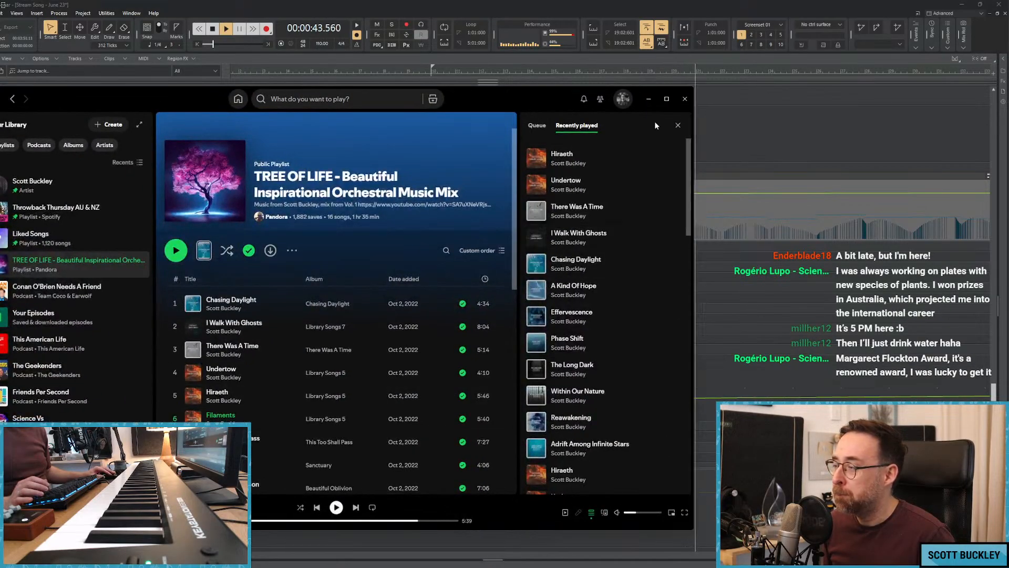
left_click(685, 99)
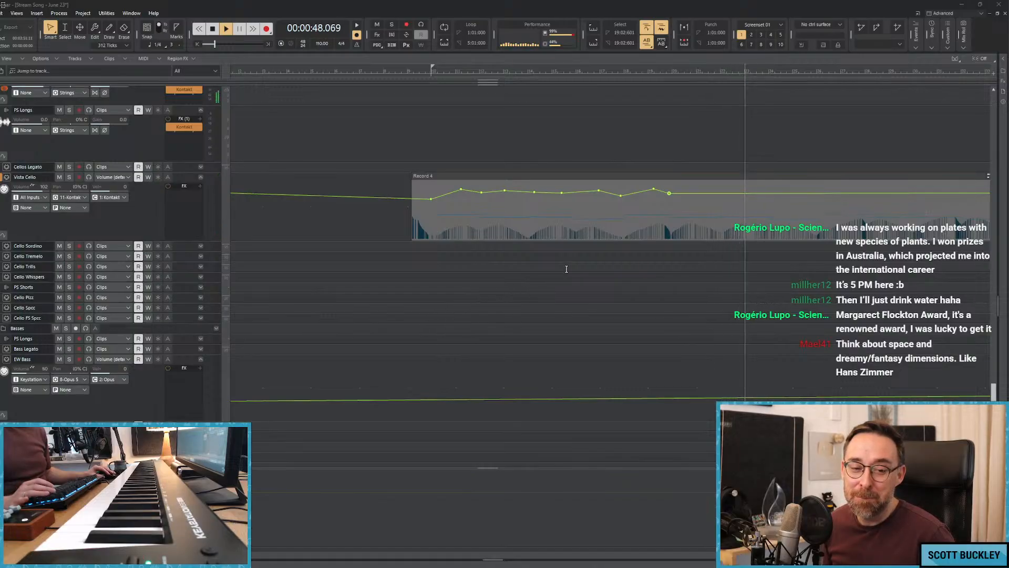
Continue the Vista Cello volume automation with alternating peaks and dips from about bar 19 to bar 42.
mouse_move(690, 193)
left_mouse_down()
mouse_move(801, 204)
mouse_move(856, 189)
mouse_move(907, 195)
left_mouse_up()
left_click(767, 199)
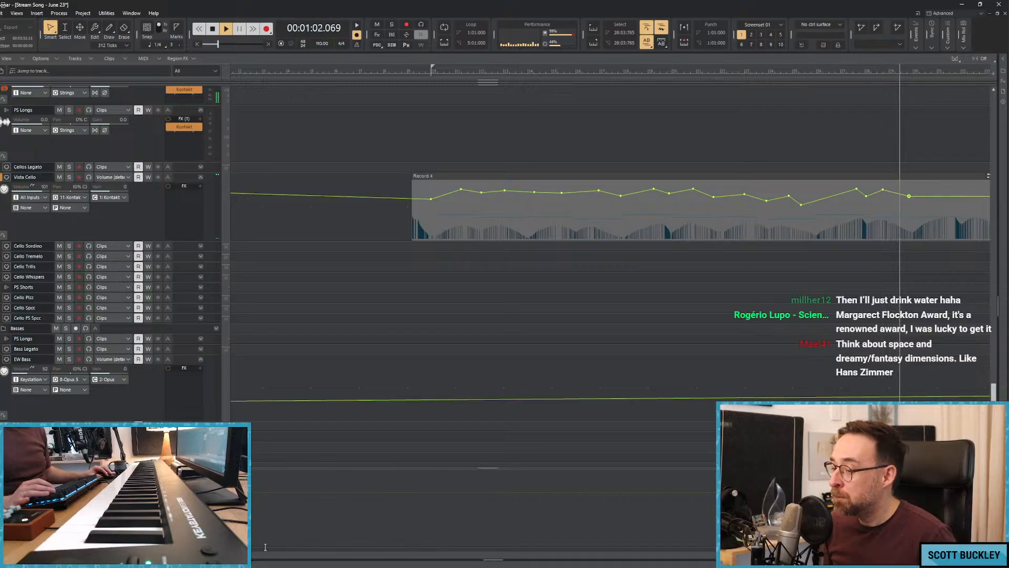
left_click_drag(250, 555, 353, 554)
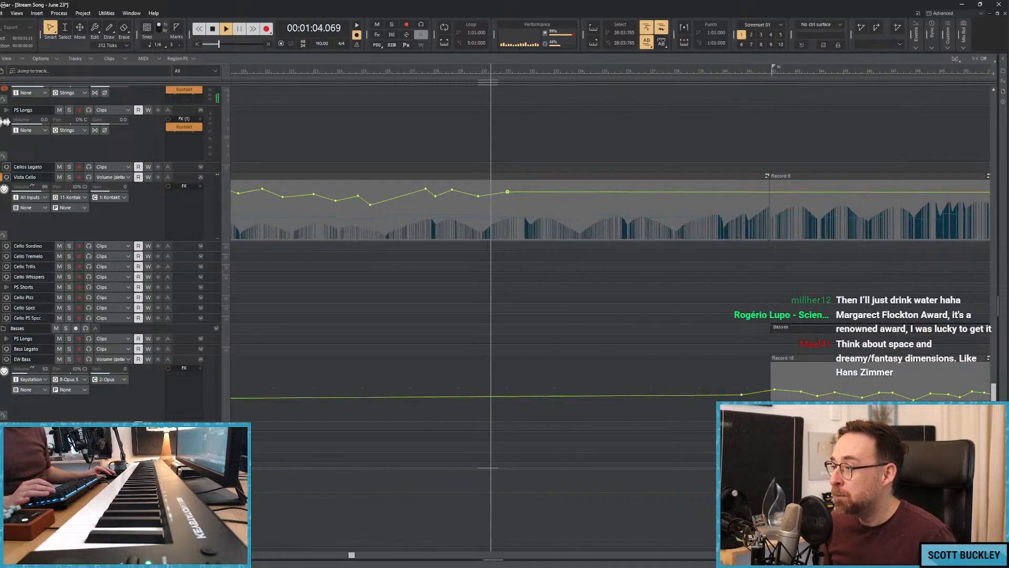
mouse_move(517, 196)
left_mouse_down()
mouse_move(550, 185)
mouse_move(579, 204)
mouse_move(618, 190)
mouse_move(675, 205)
mouse_move(714, 188)
mouse_move(788, 188)
left_mouse_up()
left_click(529, 189)
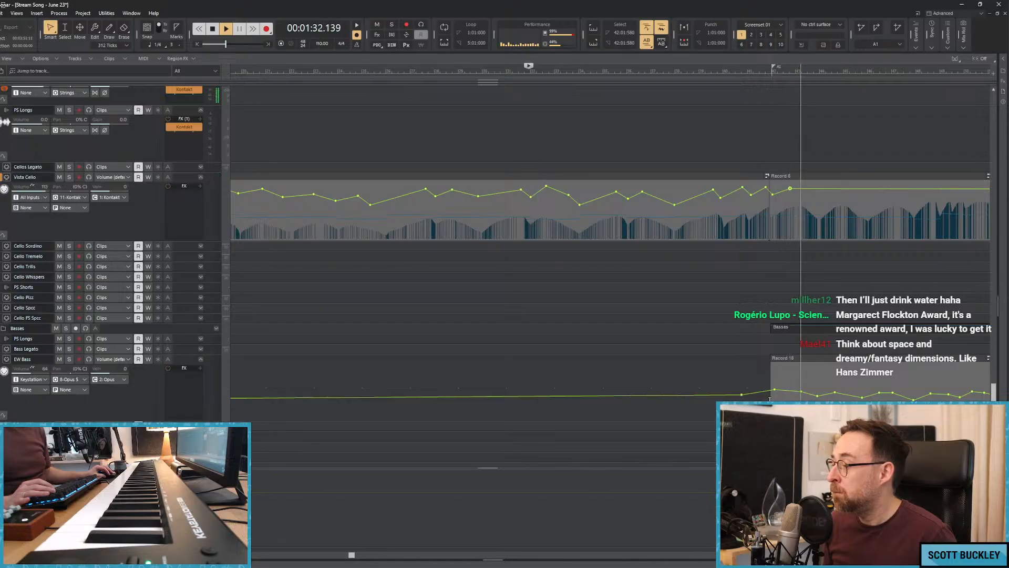
Lower the EW Bass volume point at its clip's start and extend the Vista Cello volume curve to about bar 46.
left_click_drag(774, 392, 771, 395)
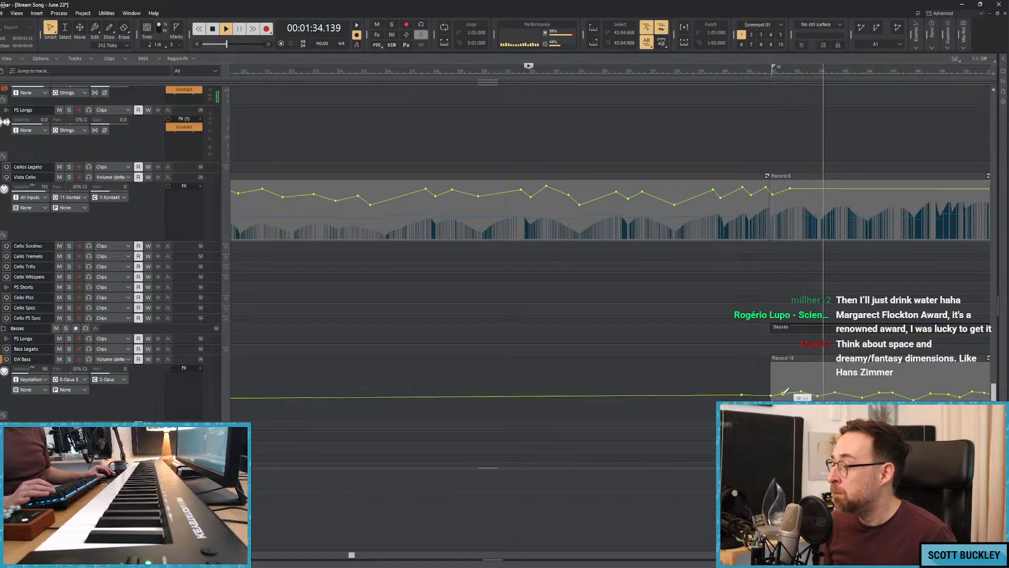
mouse_move(809, 188)
left_mouse_down()
mouse_move(821, 198)
mouse_move(843, 190)
left_mouse_up()
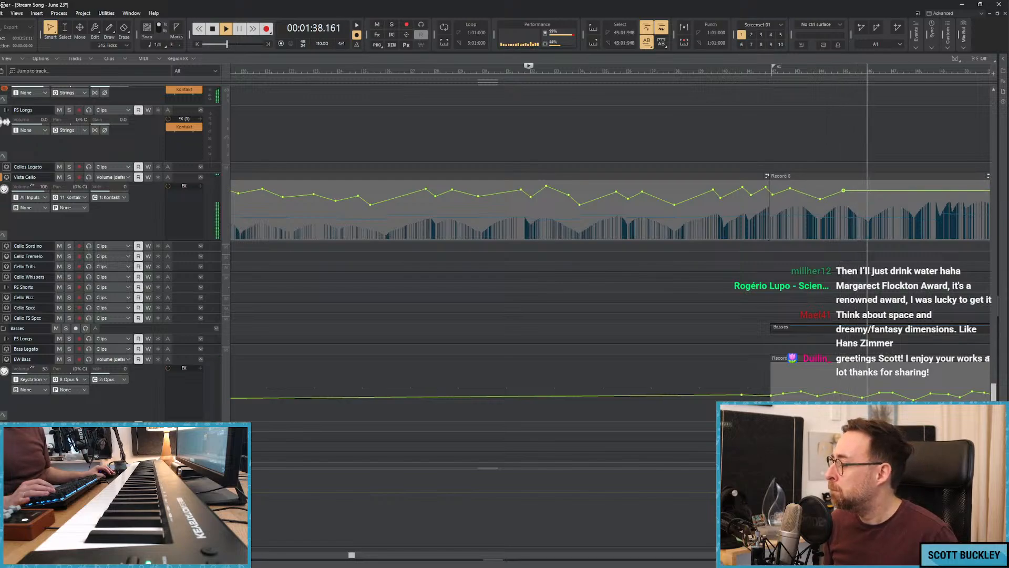
scroll(843, 190, "down", 5)
left_click_drag(588, 190, 589, 196)
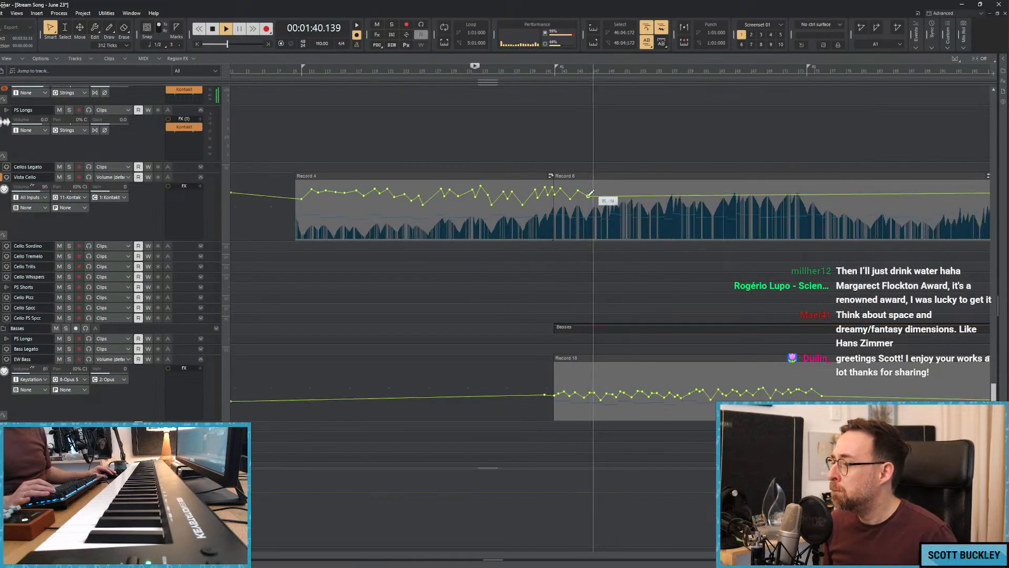
Replay the section from 1:26 and inspect the Reaktor 6 instrument on the Persian Pad track.
key("space")
scroll(522, 197, "up", 6)
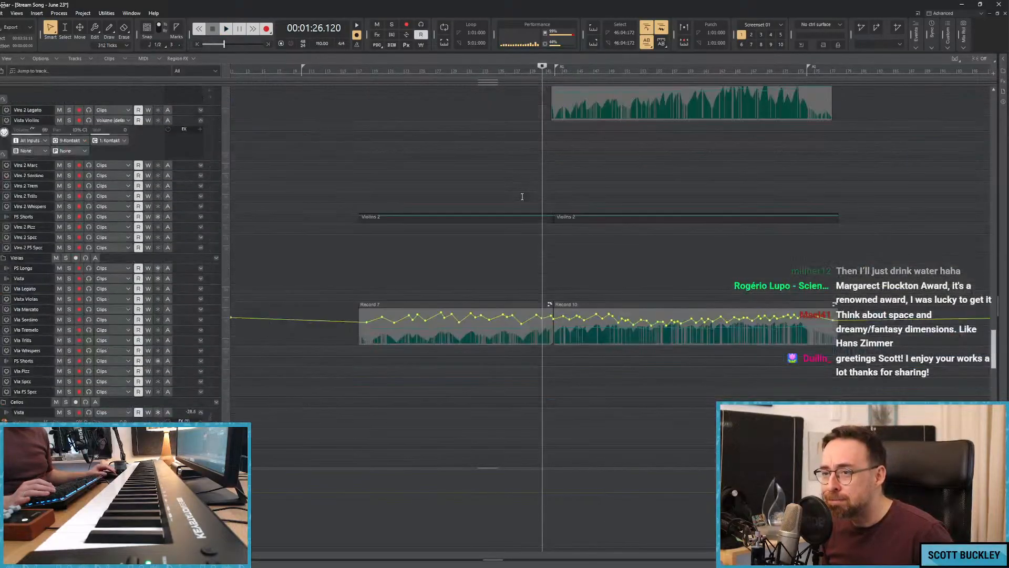
scroll(521, 189, "up", 8)
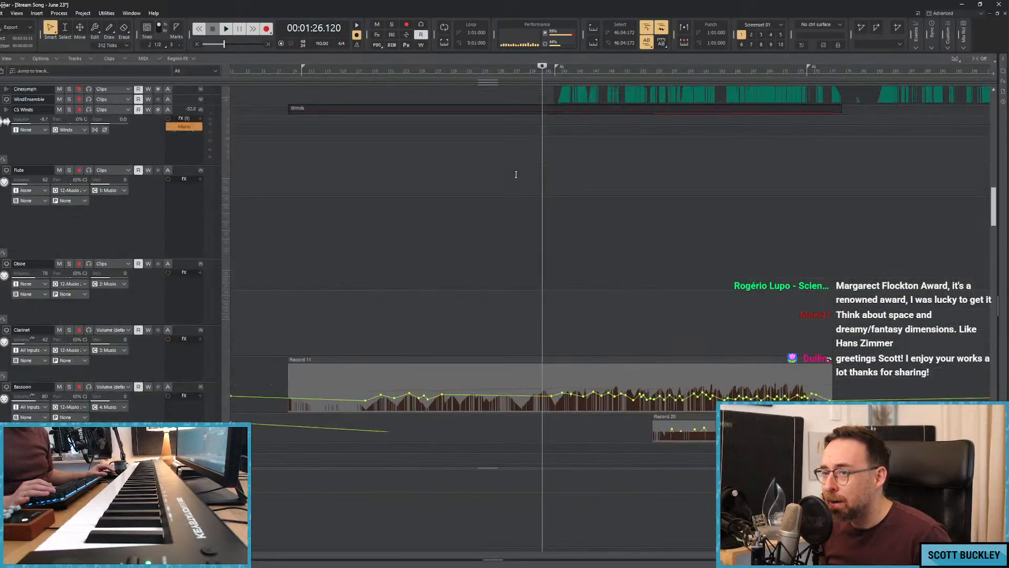
scroll(512, 184, "up", 6)
key("space")
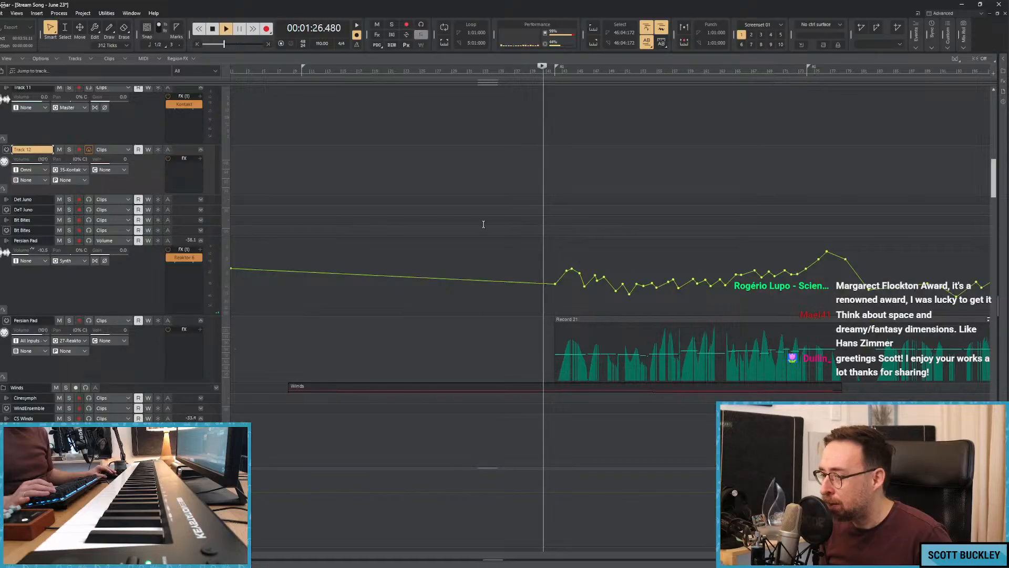
left_click(187, 330)
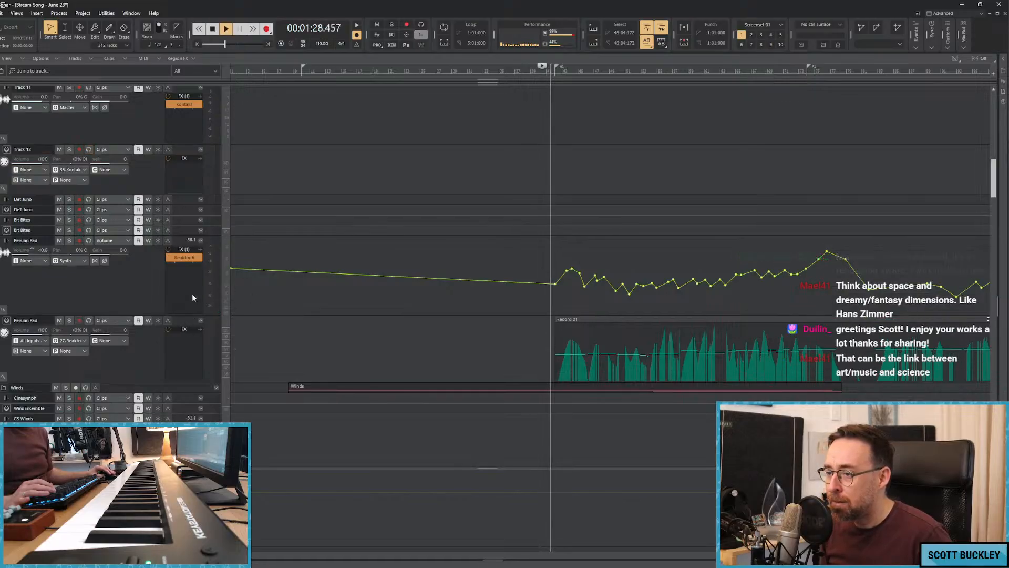
double_click(184, 257)
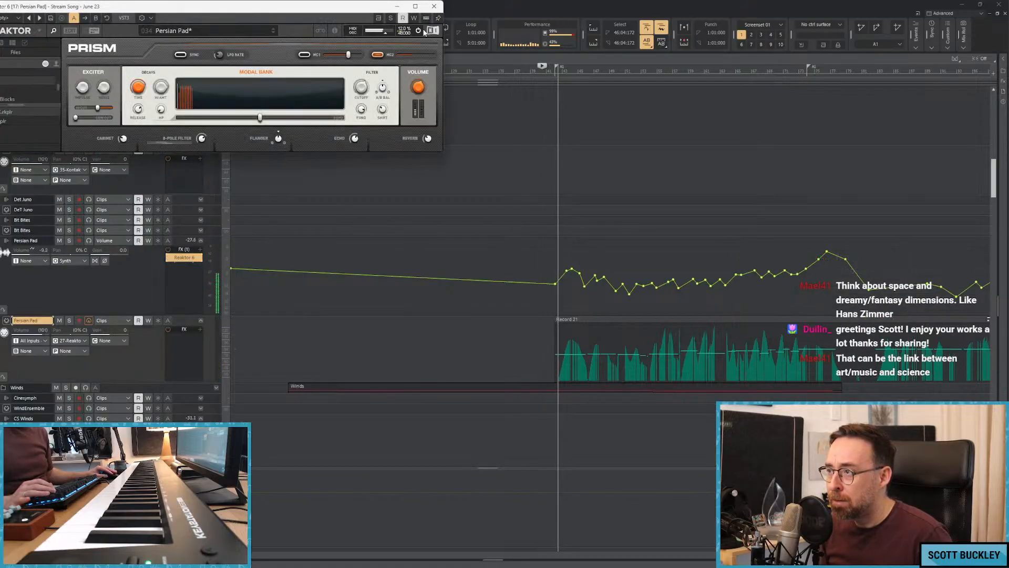
left_click(434, 6)
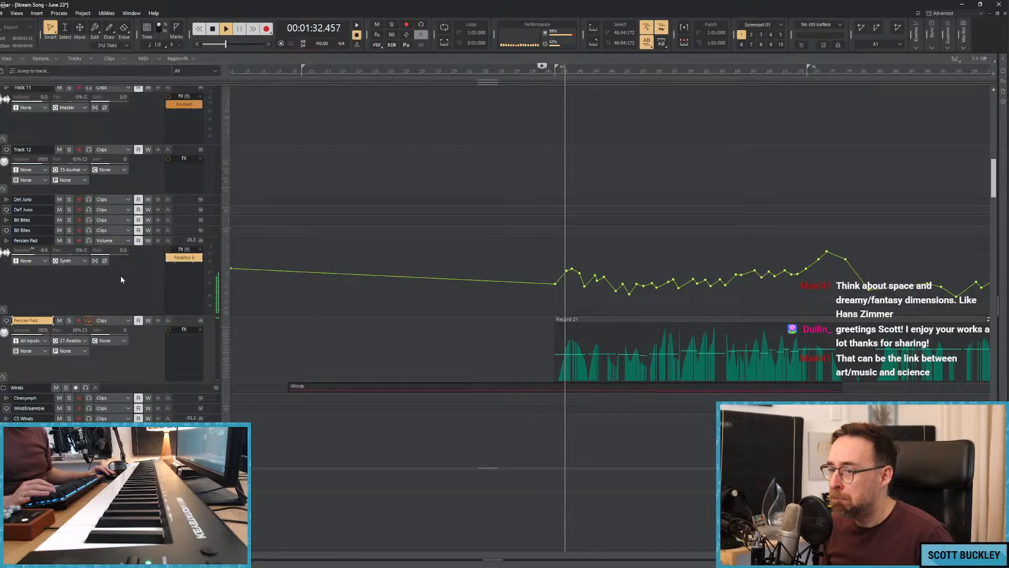
Insert the kHs Gain effect after Reaktor 6 on the Persian Pad track and adjust its gain.
right_click(190, 280)
left_click(251, 301)
right_click(191, 284)
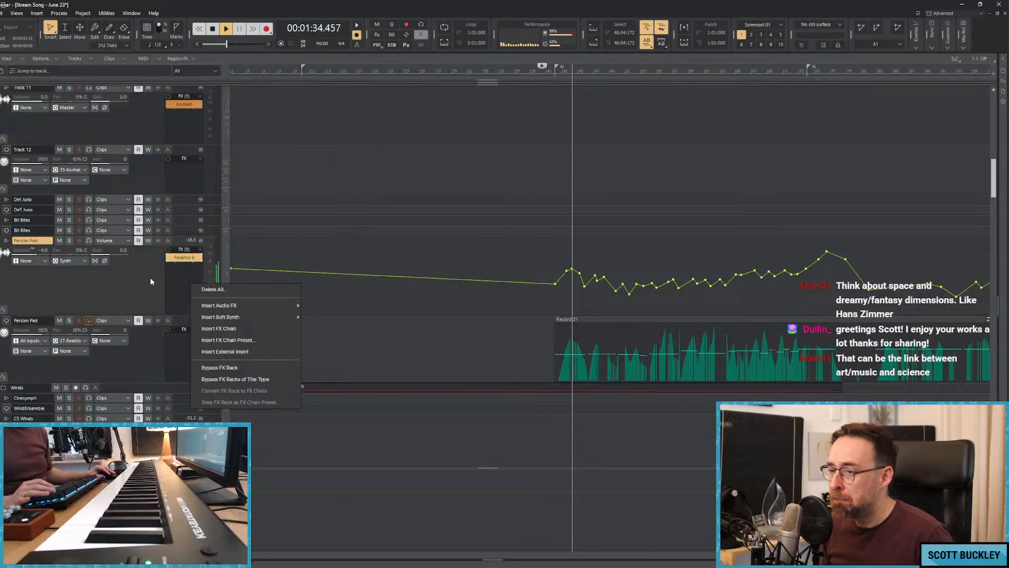
mouse_move(291, 305)
mouse_move(326, 307)
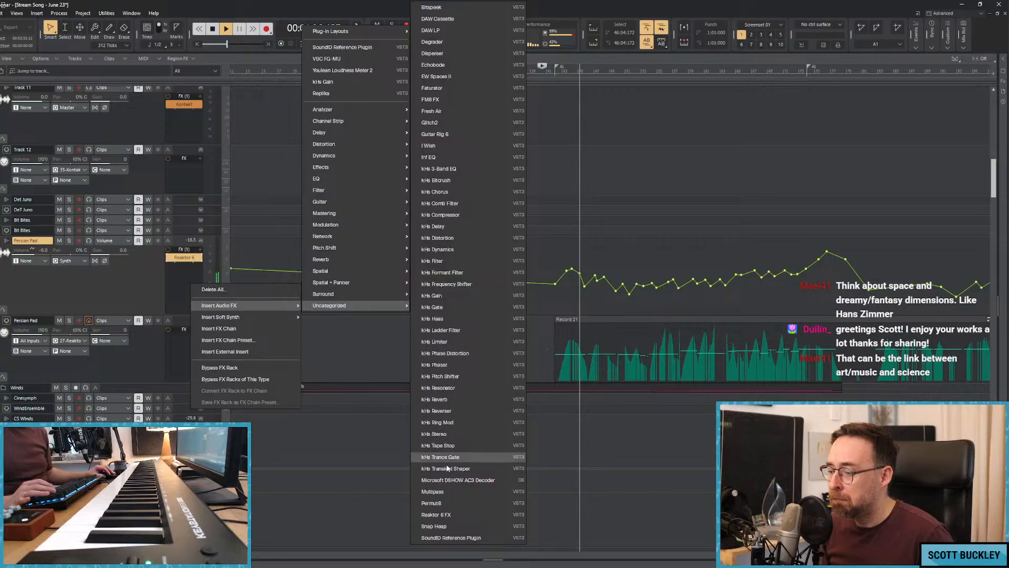
left_click(261, 272)
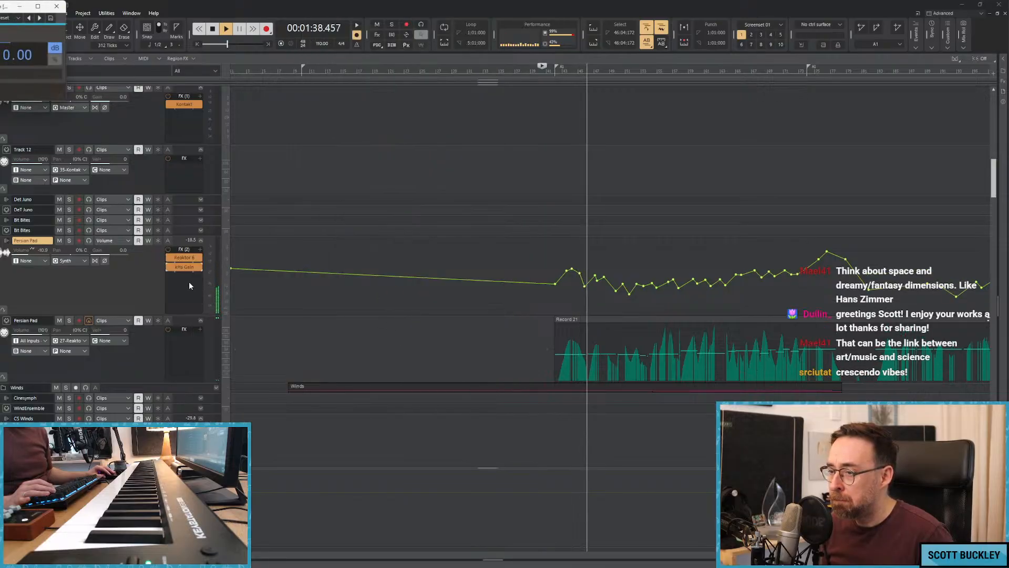
left_click_drag(18, 55, 19, 30)
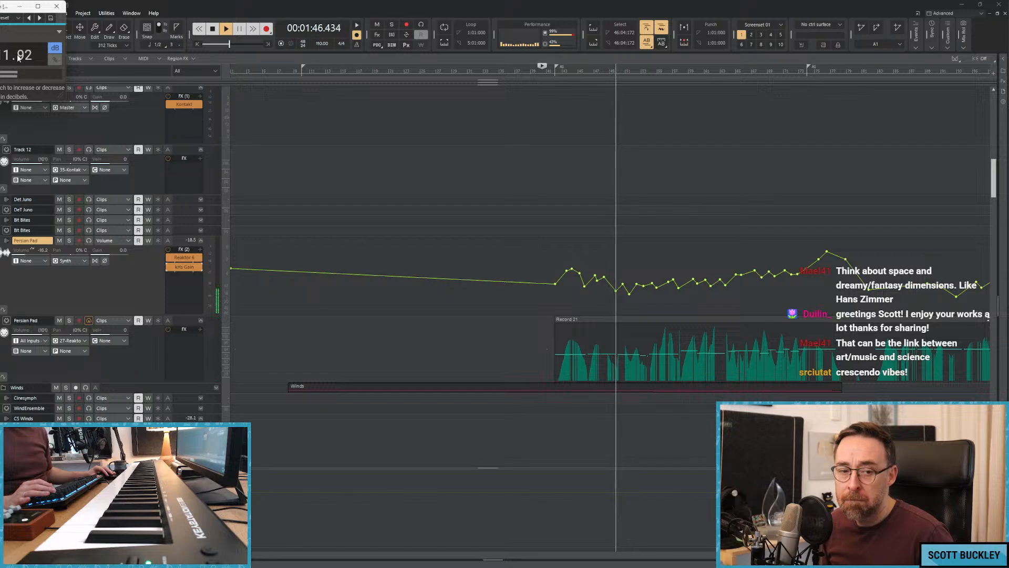
left_click(322, 189)
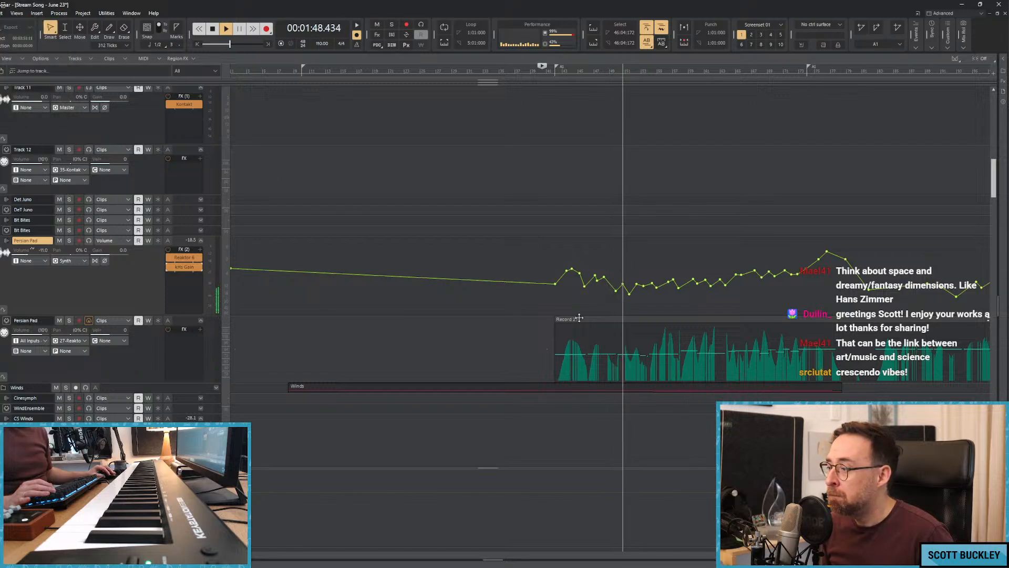
Add small rising and falling volume automation points on Track 3 up to about bar 58, pulling the last peak down slightly.
scroll(579, 318, "down", 10)
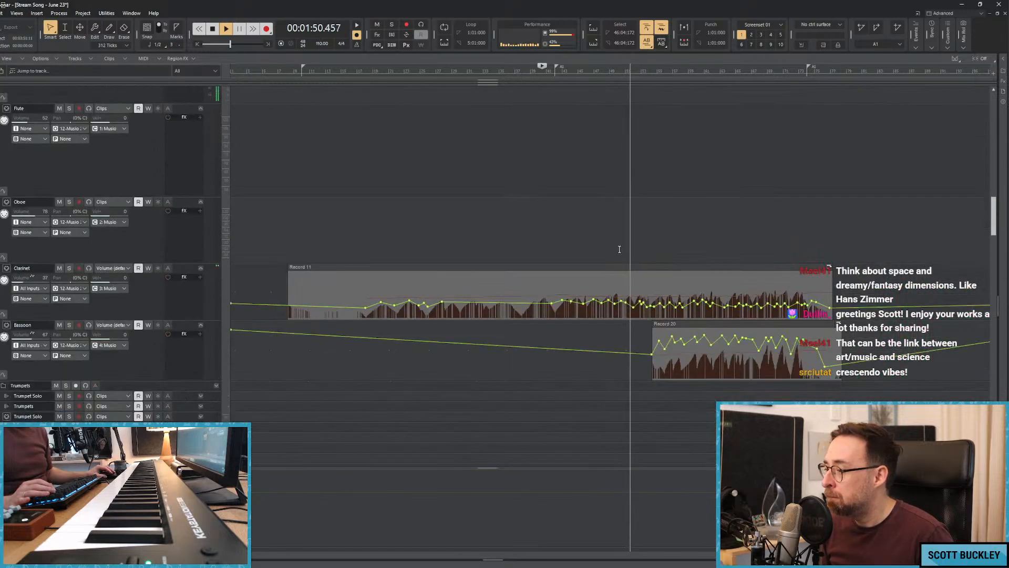
scroll(523, 282, "down", 15)
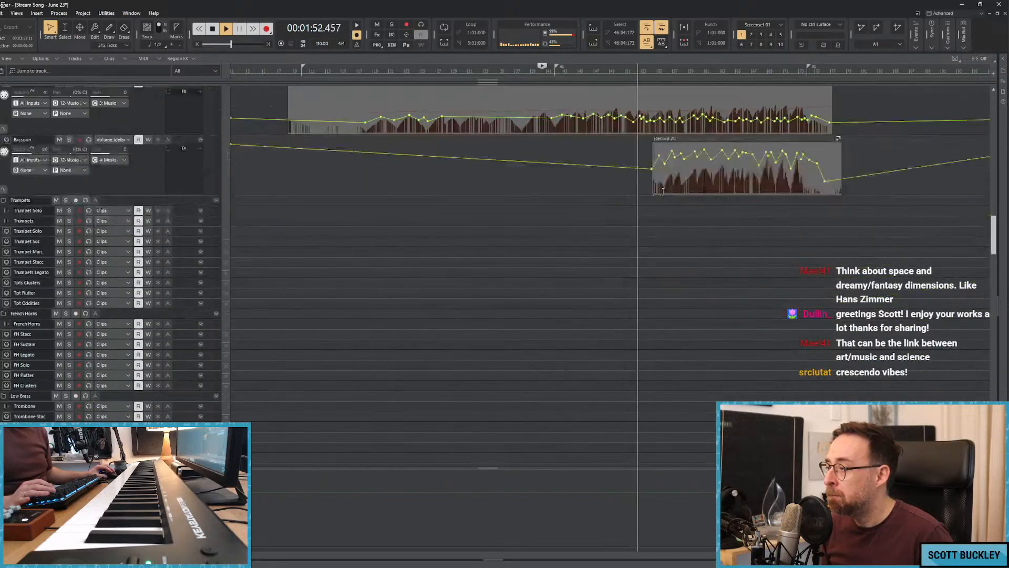
scroll(682, 210, "down", 10)
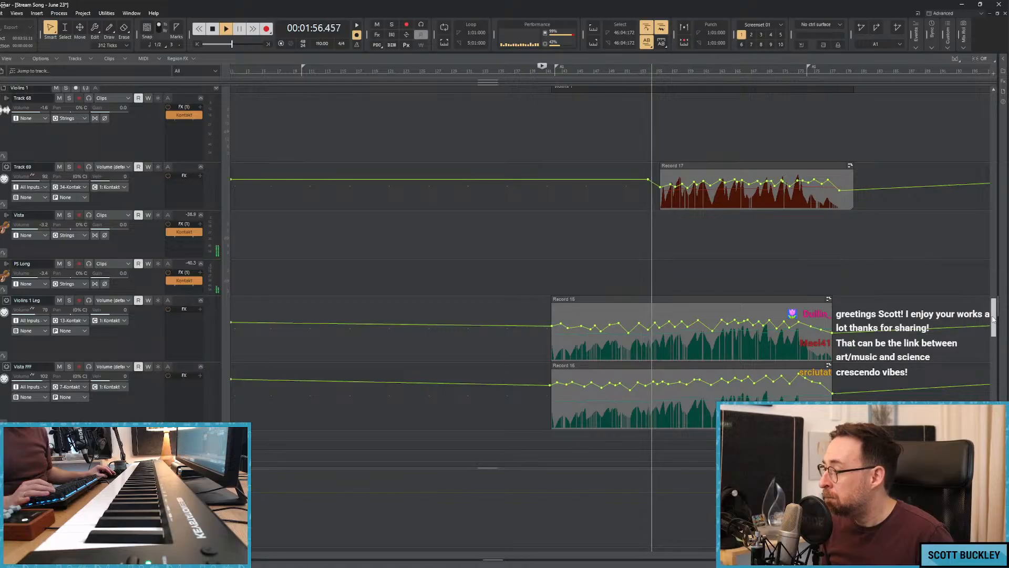
scroll(981, 241, "up", 10)
scroll(981, 241, "up", 15)
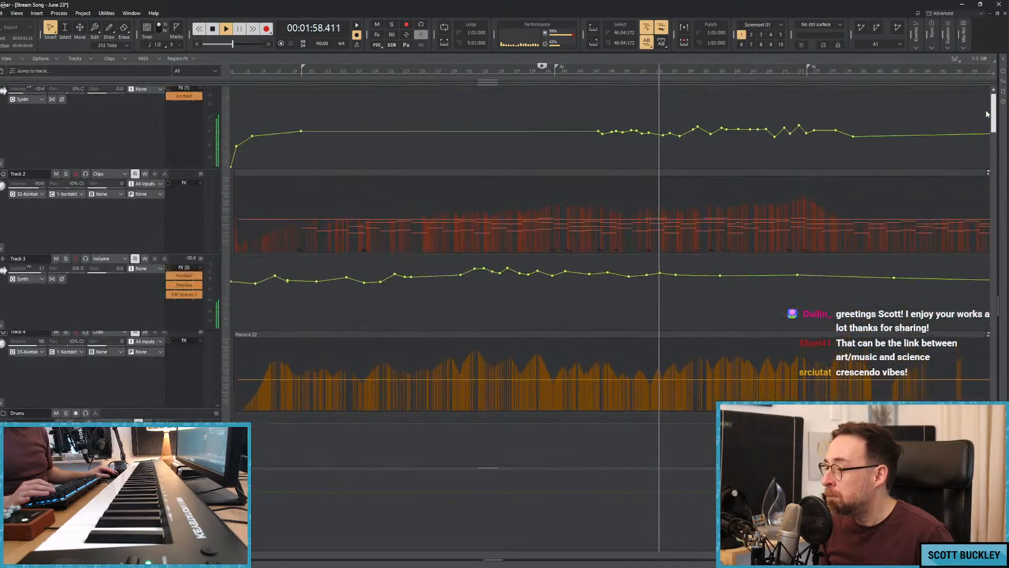
left_click_drag(665, 273, 680, 274)
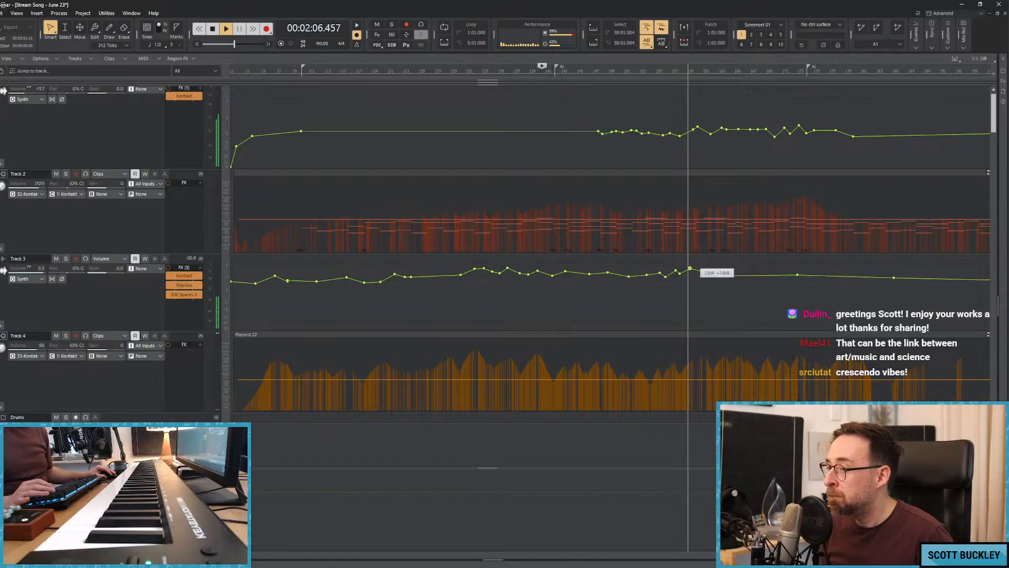
left_click_drag(692, 271, 692, 272)
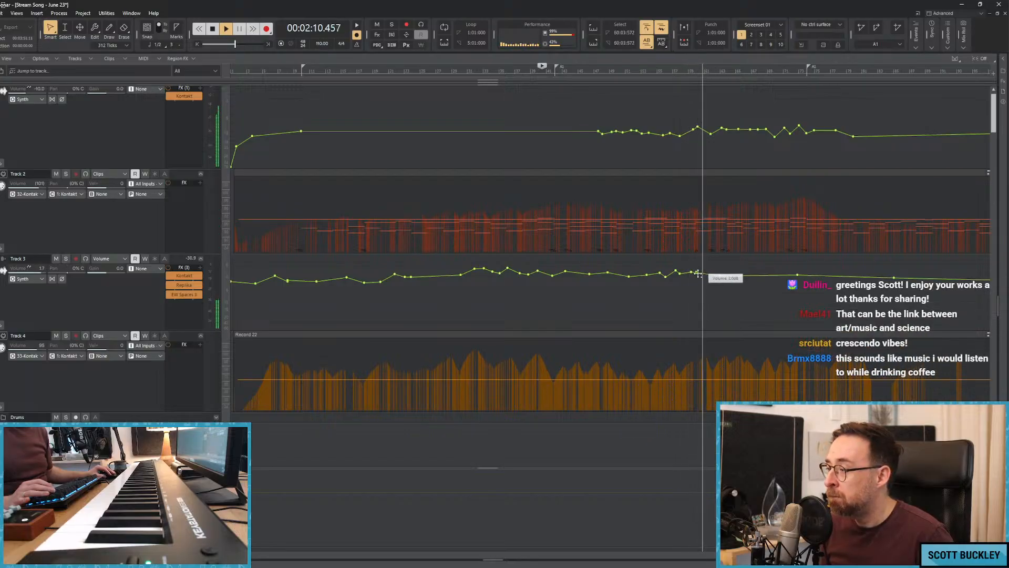
Extend Track 3's volume automation with small dips and rises from about bar 58 to about bar 76.
left_click_drag(703, 273, 723, 274)
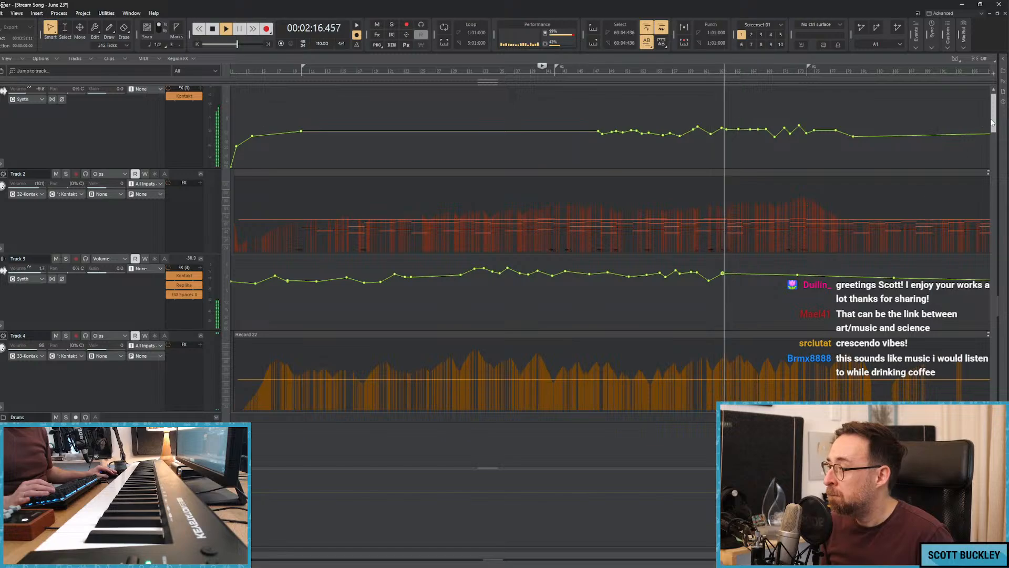
left_click_drag(994, 120, 995, 122)
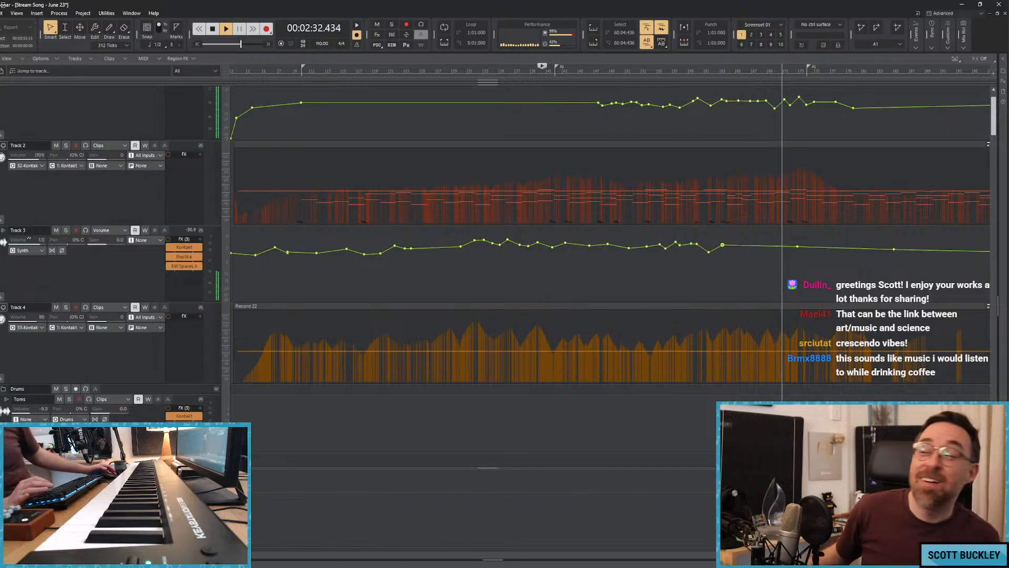
left_click(782, 246)
left_click_drag(790, 246, 824, 252)
left_click_drag(832, 252, 835, 245)
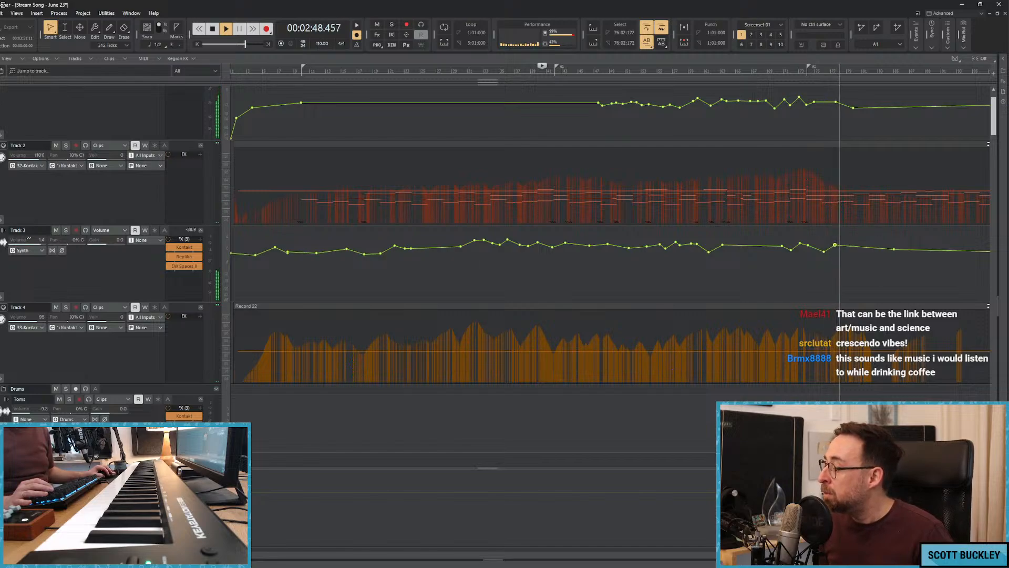
Name the marker at about bar 73 Interlude.
key("ctrl+Left")
scroll(471, 165, "up", 1)
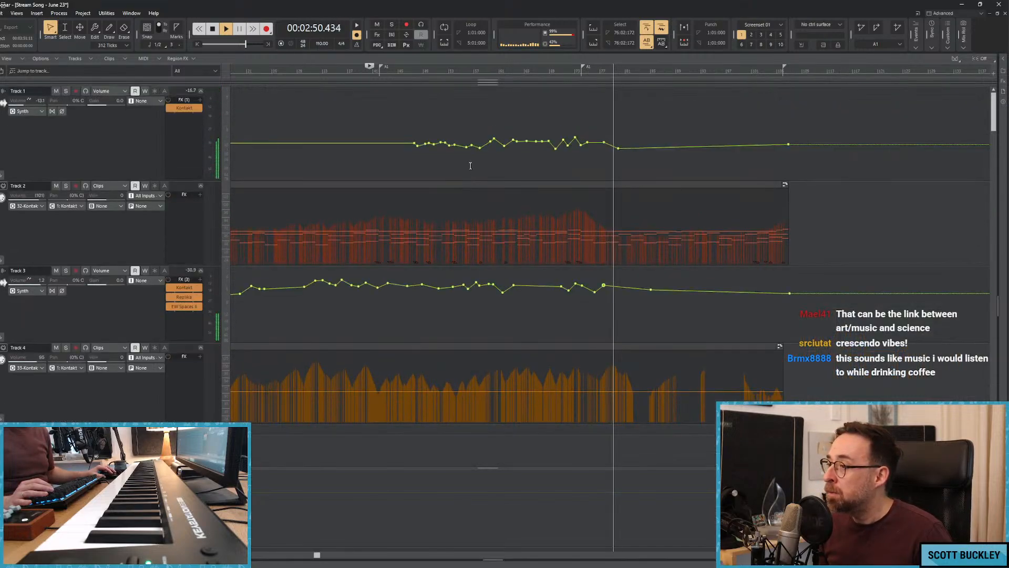
double_click(582, 66)
type("Interlude")
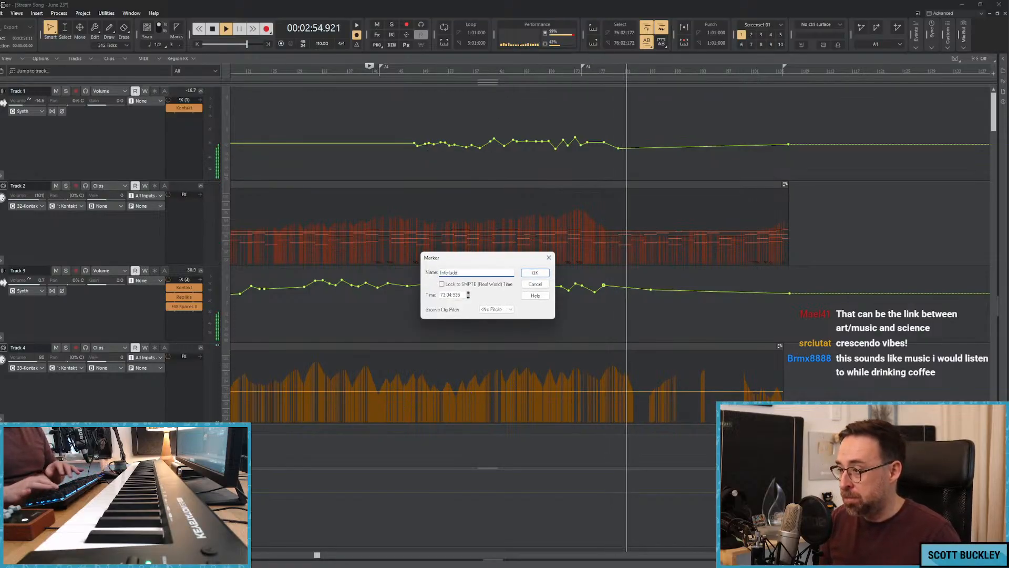
key("Return")
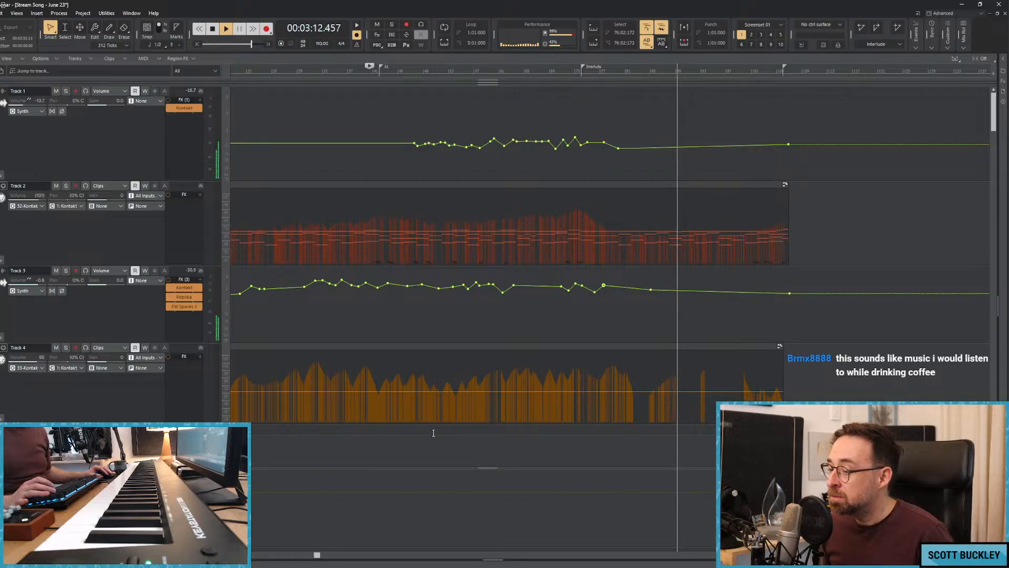
Stop playback and examine the Persian Pad volume automation along its whole clip, around the clip's start near bar 41.
left_click_drag(317, 554, 269, 556)
key("space")
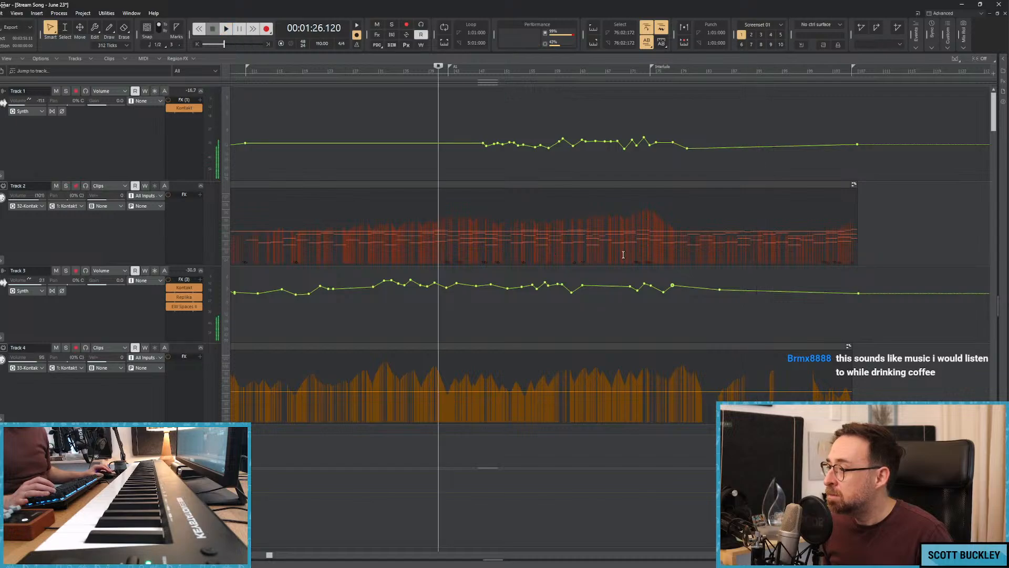
scroll(368, 194, "down", 10)
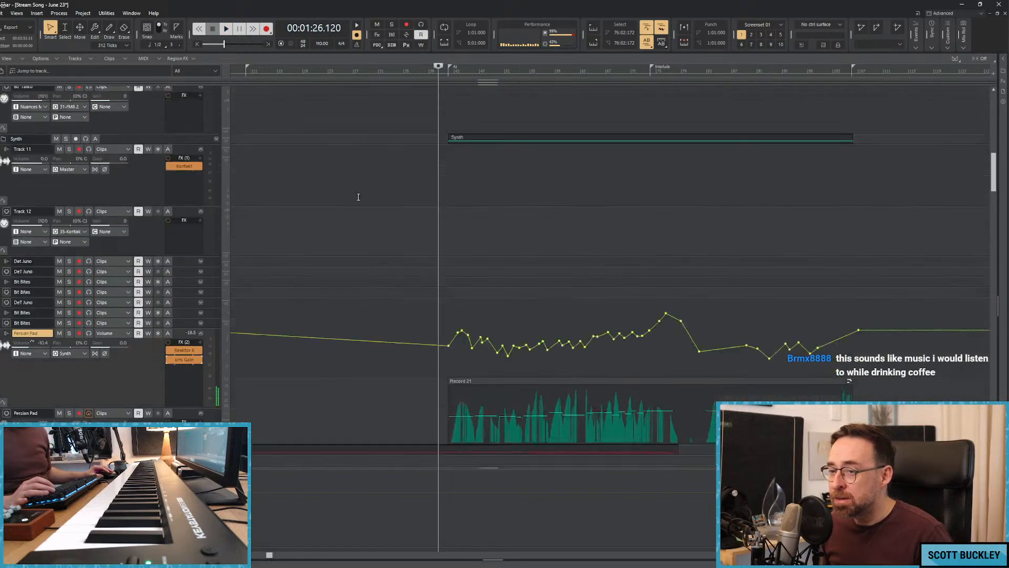
key("w")
scroll(451, 189, "down", 5)
left_click(485, 199)
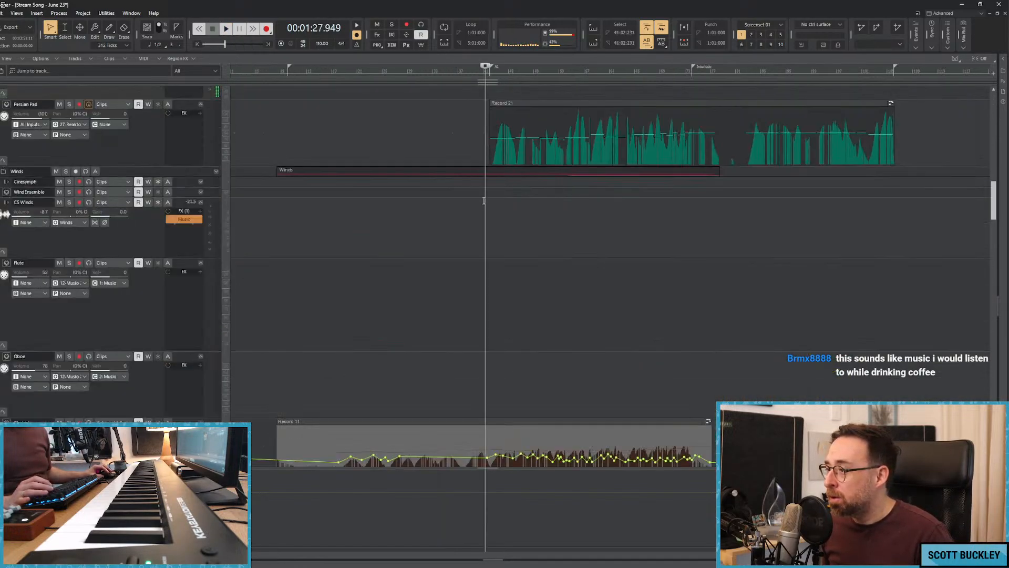
scroll(433, 237, "up", 3)
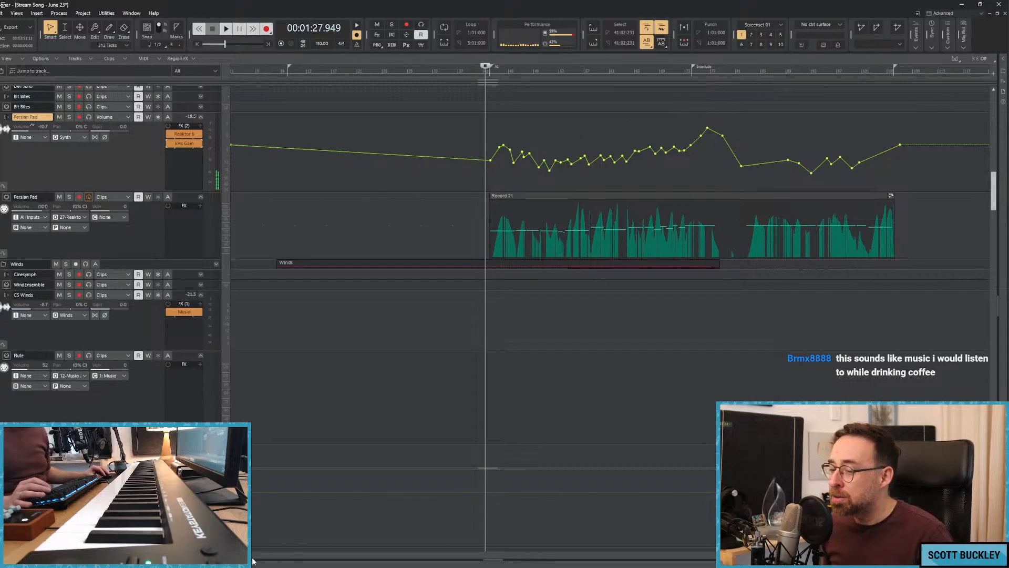
left_click_drag(253, 562, 450, 532)
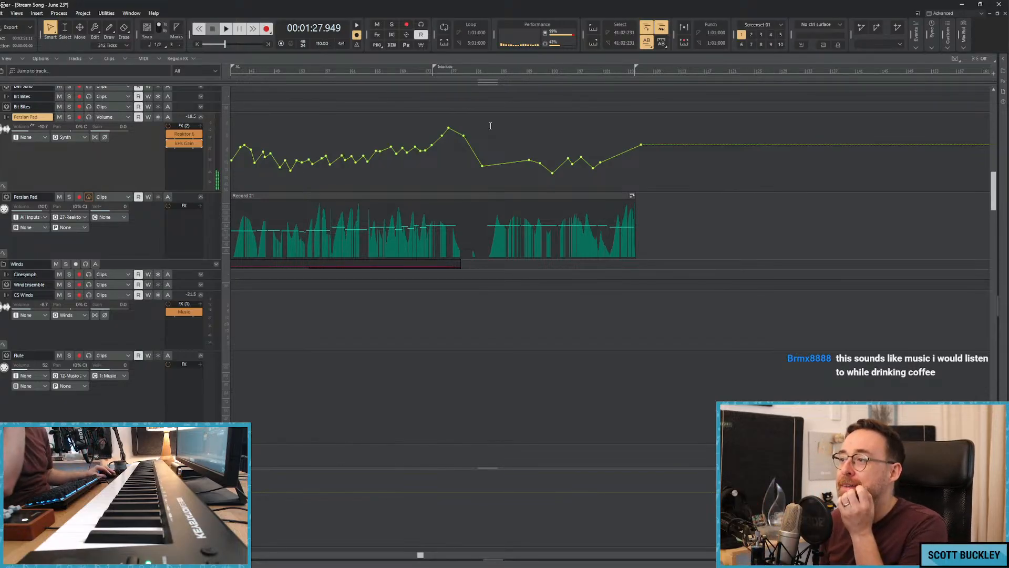
left_click_drag(420, 556, 209, 555)
key("space")
key("w")
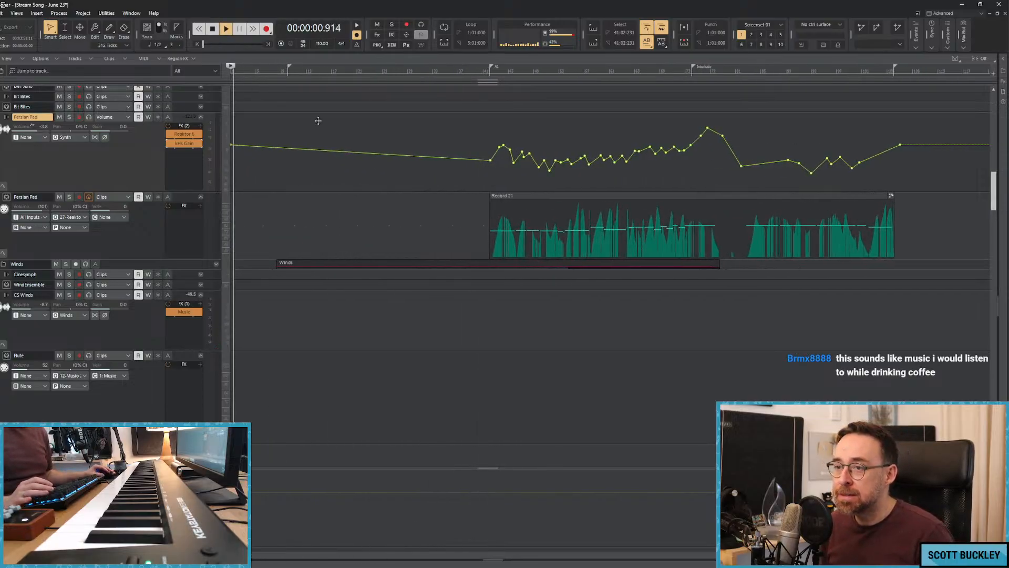
key("space")
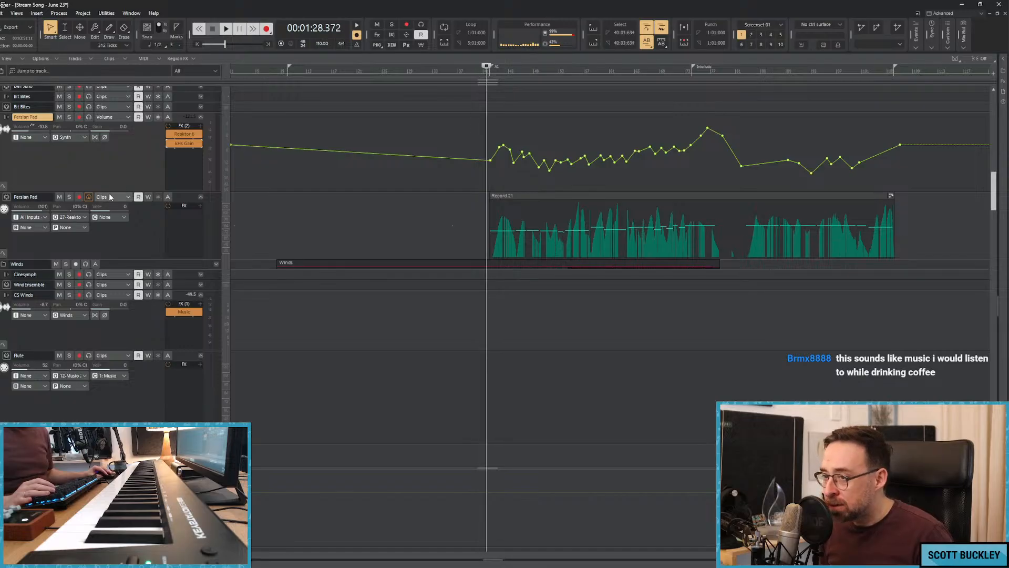
With the Persian Pad soloed and playing, check its Reaktor 6 instrument and set the pad's MIDI track volume to 47.
left_click(69, 198)
key("space")
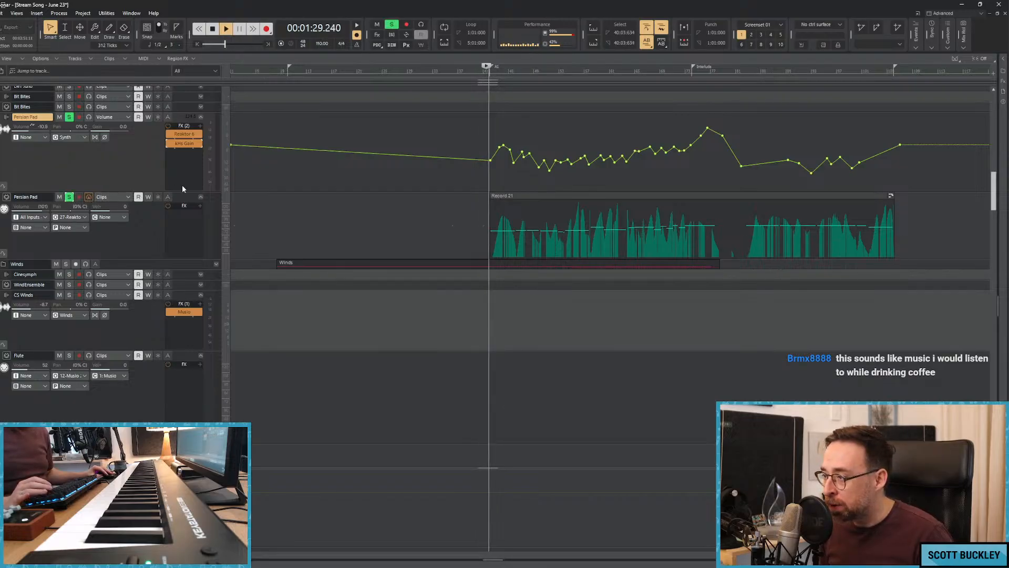
left_click(182, 199)
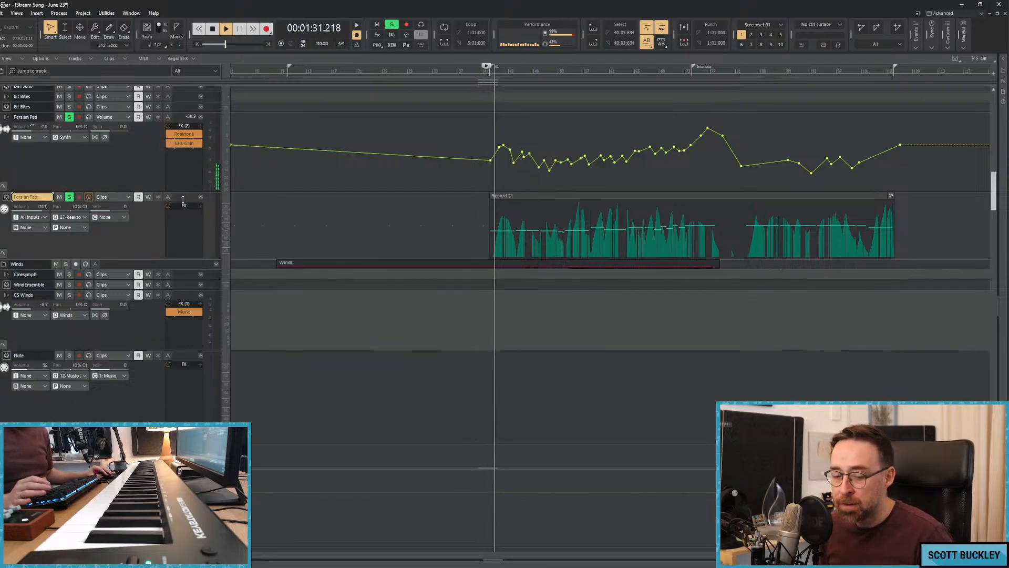
double_click(188, 134)
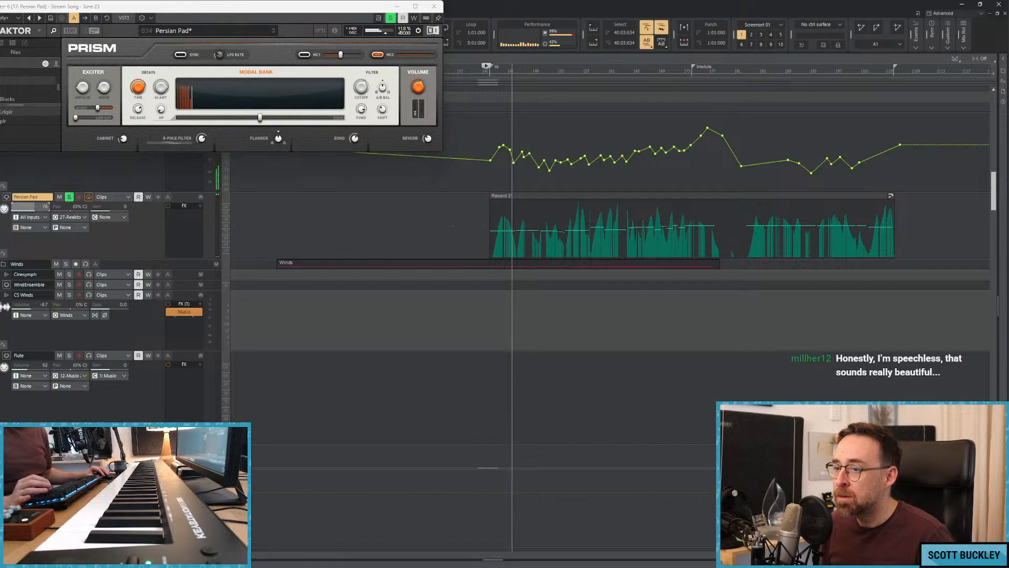
left_click(434, 6)
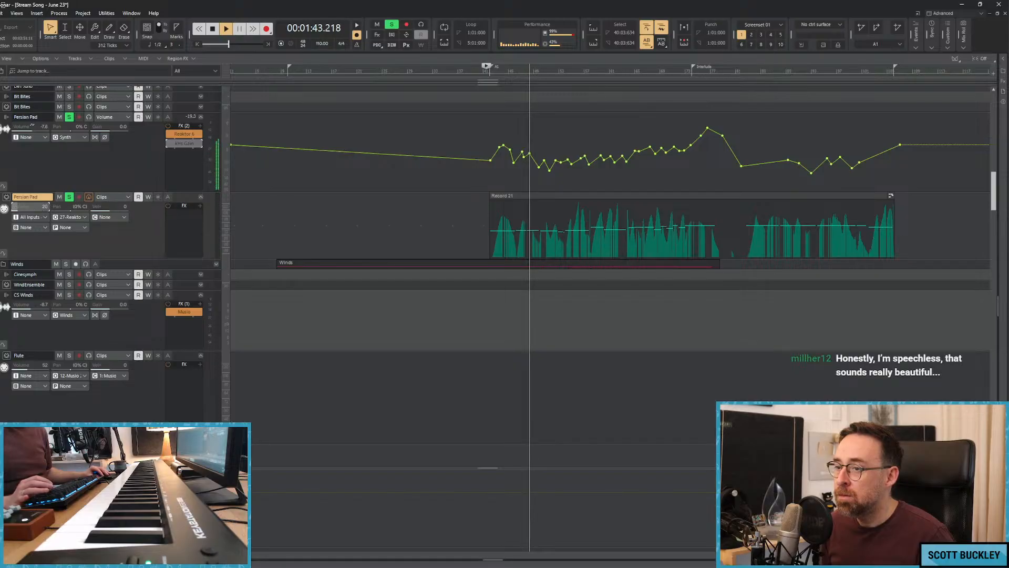
left_click(174, 147)
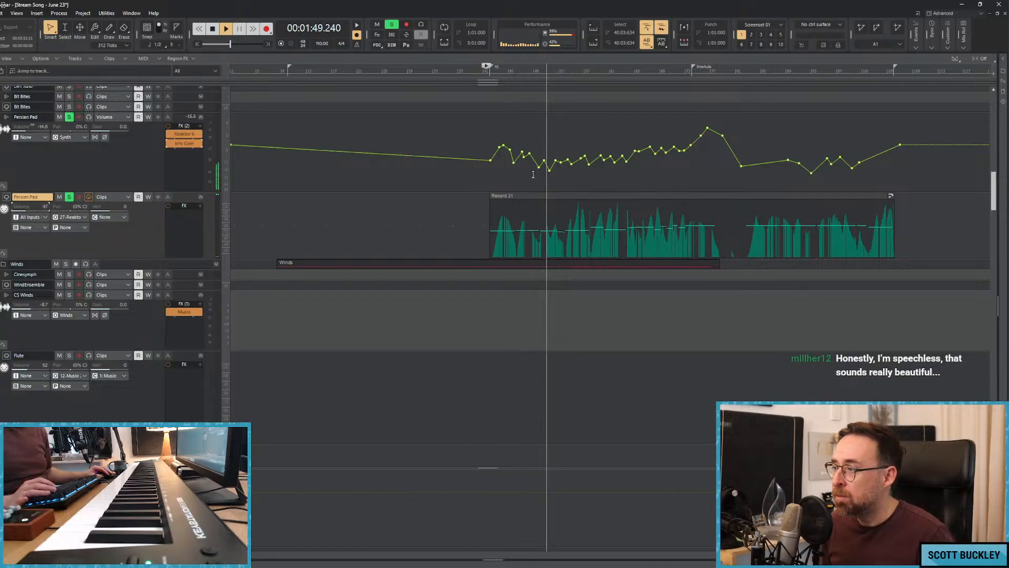
Replay the soloed Persian Pad from about 1:27, just before its clip begins, and listen to the entry.
key("space")
left_click(482, 180)
key("space")
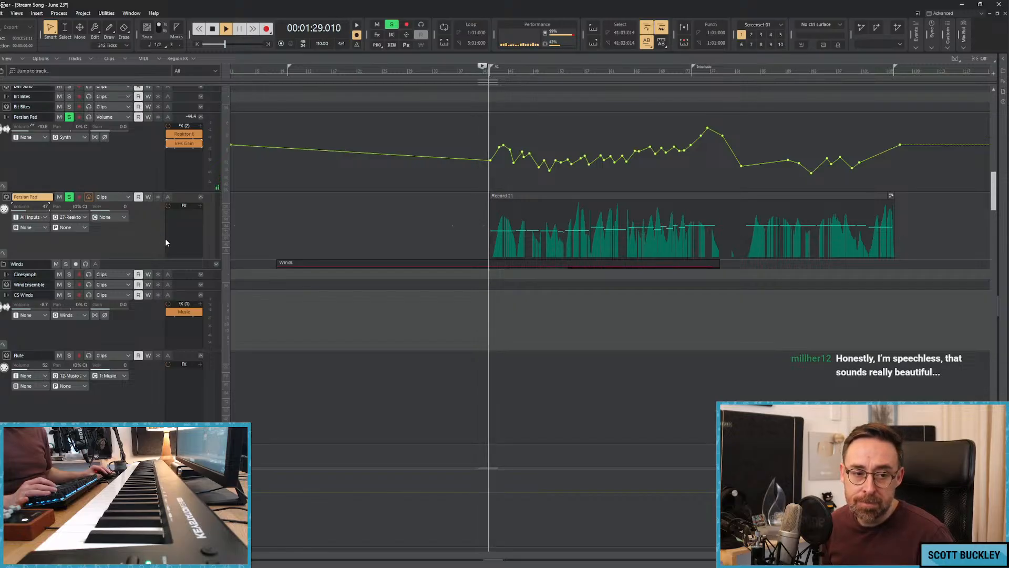
key("space")
key("space")
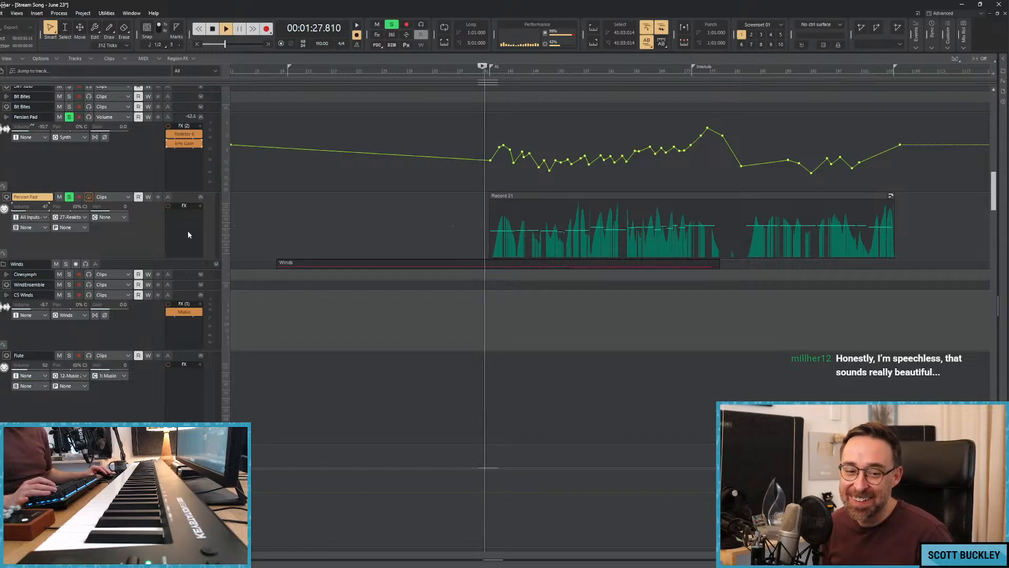
key("space")
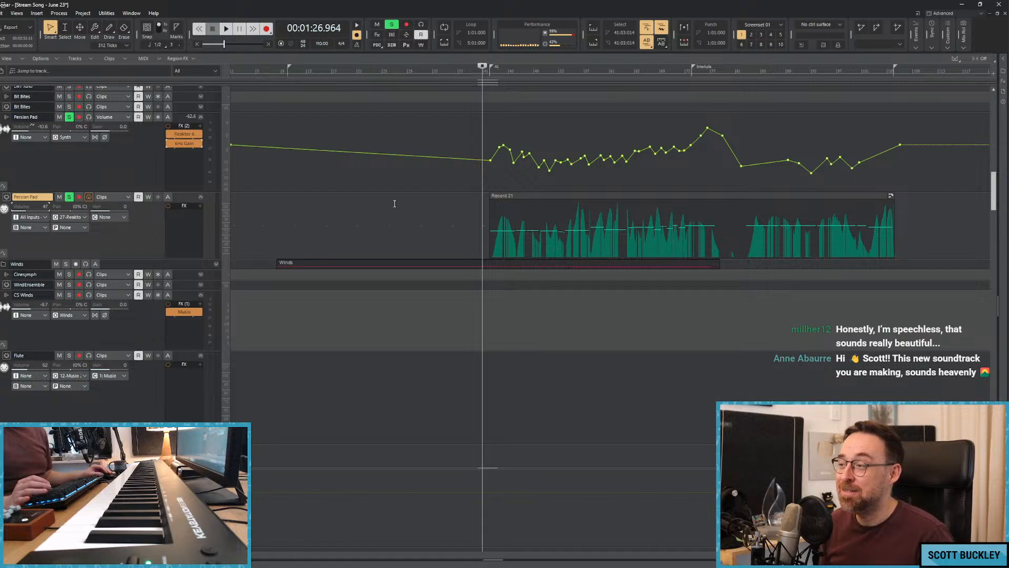
Drop the Persian Pad volume to silence from the song's start until just before its clip, rising steeply at about bar 41.
left_click_drag(232, 143, 232, 190)
left_click_drag(476, 161, 485, 190)
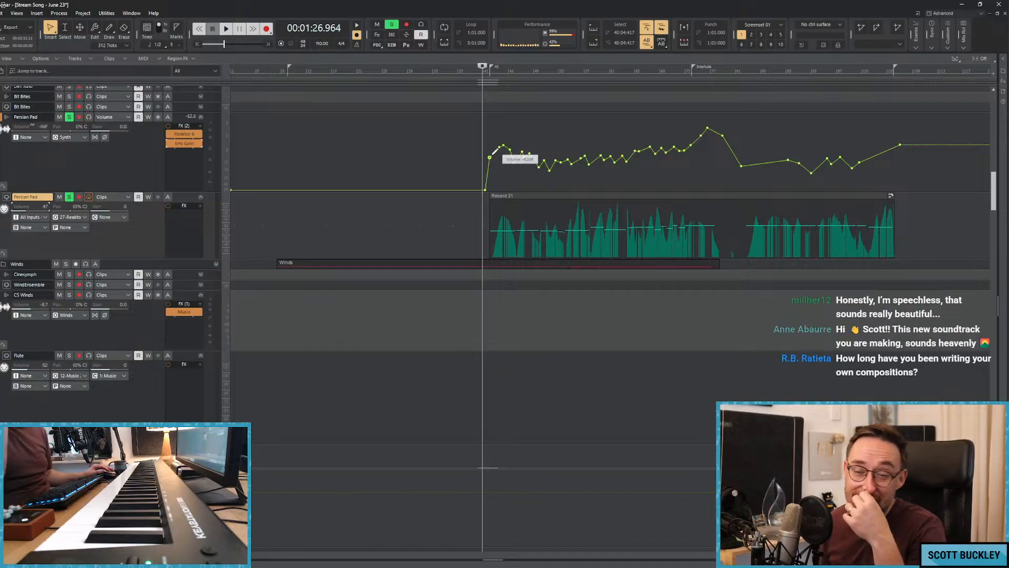
key("space")
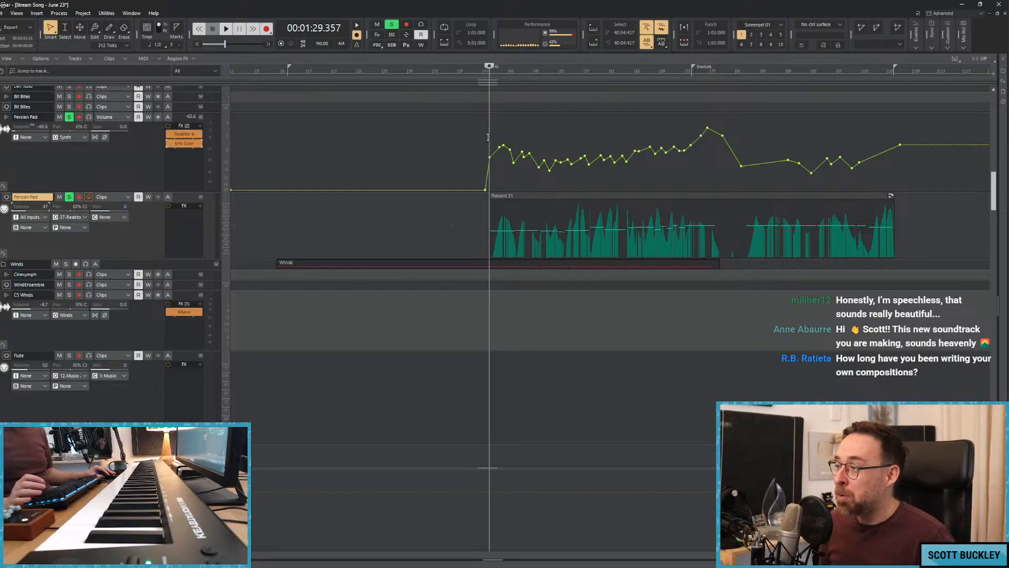
left_click(487, 137)
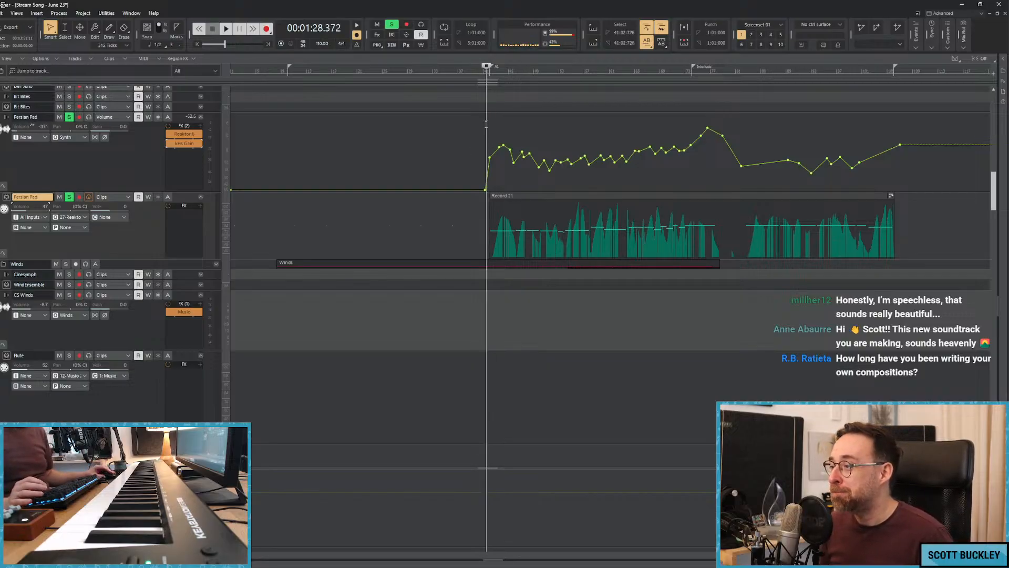
left_click(487, 125)
left_click(488, 126)
left_click(488, 128)
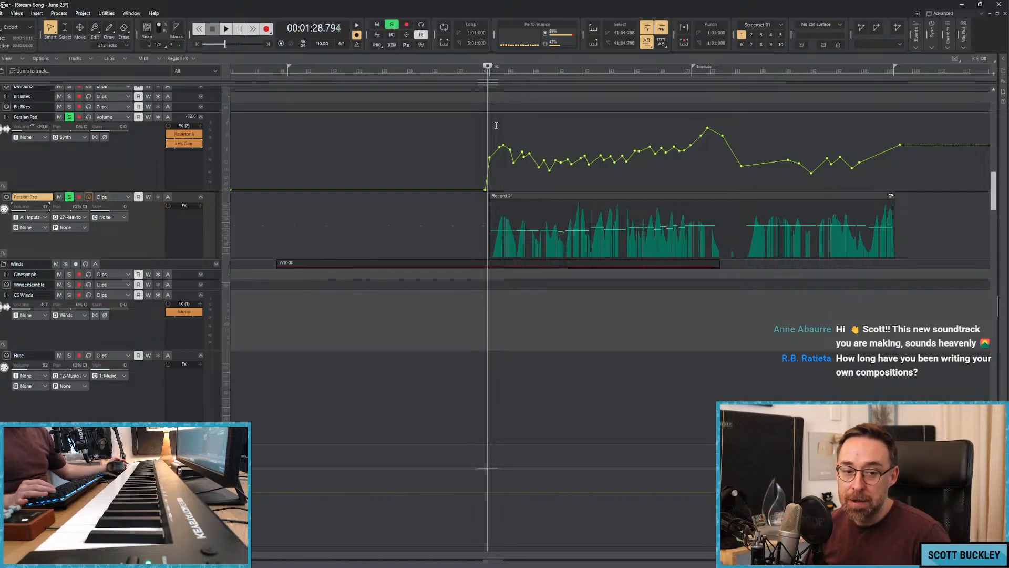
Unsolo the Persian Pad and play the full mix from about 0:27.
key("w")
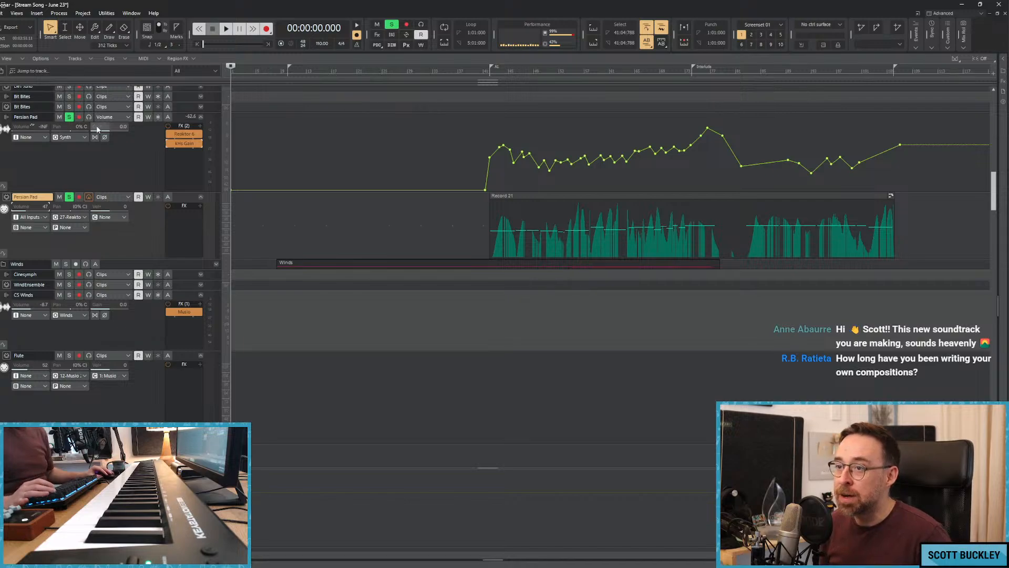
left_click(69, 117)
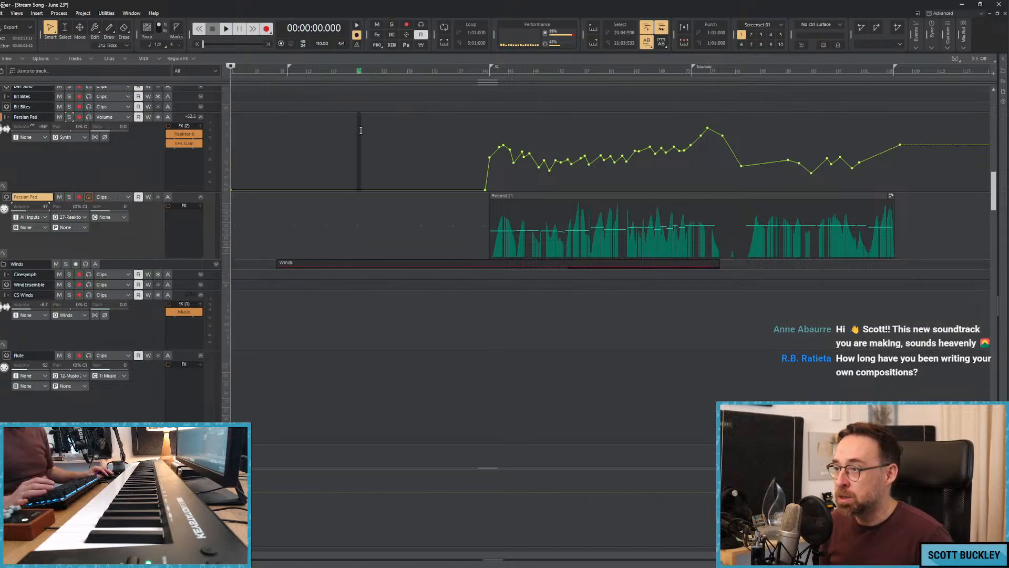
left_click(333, 159)
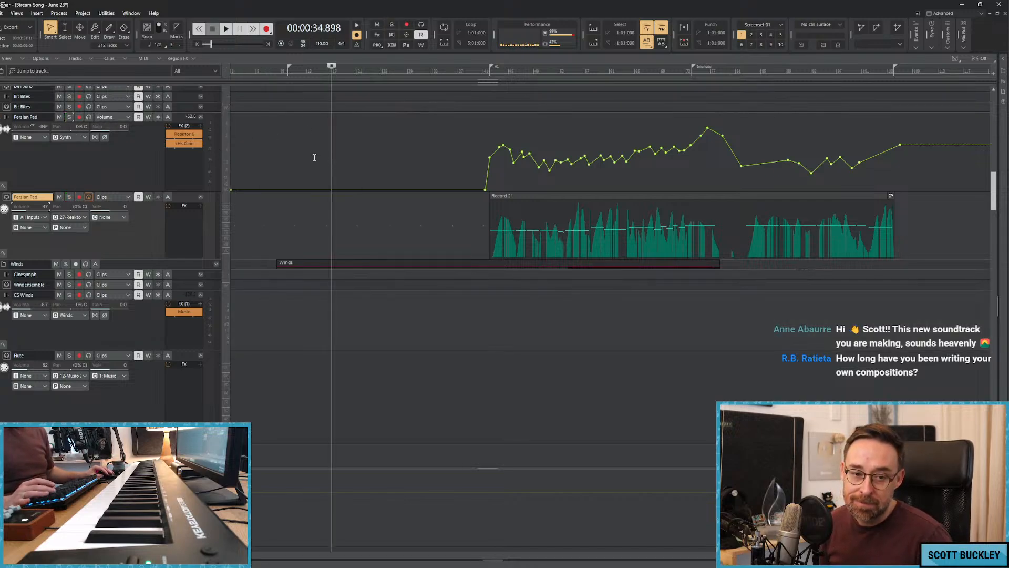
left_click(314, 156)
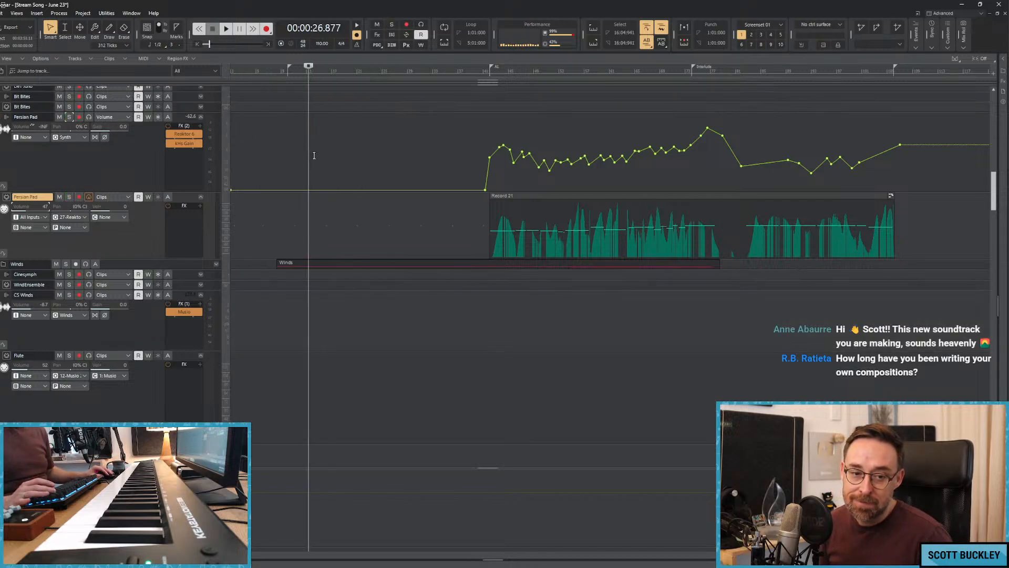
key("space")
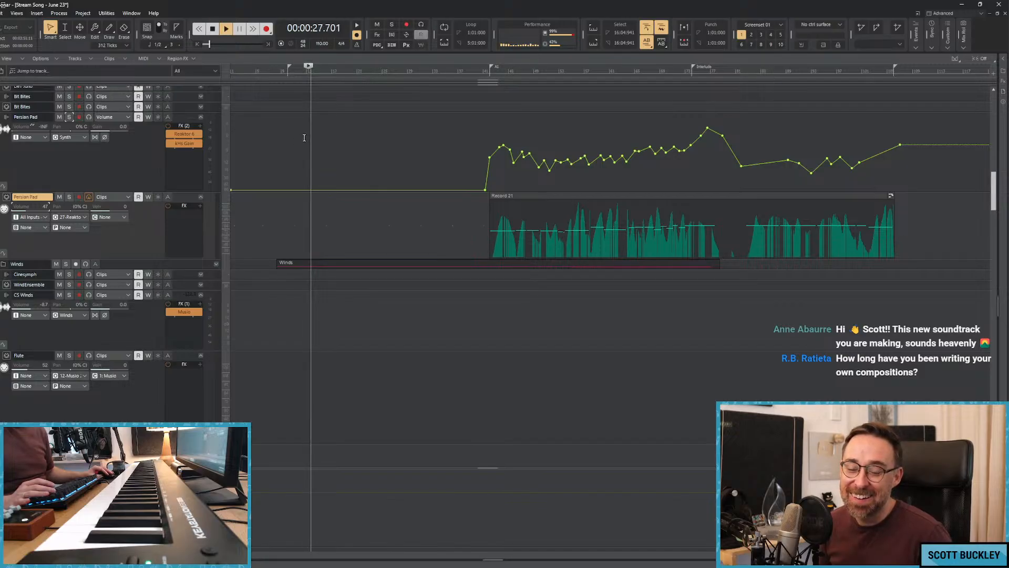
Replay the full mix from about 0:14 and look through the wind, brass, percussion and string tracks for parts playing in the opening.
key("space")
key("w")
key("space")
scroll(277, 140, "down", 3)
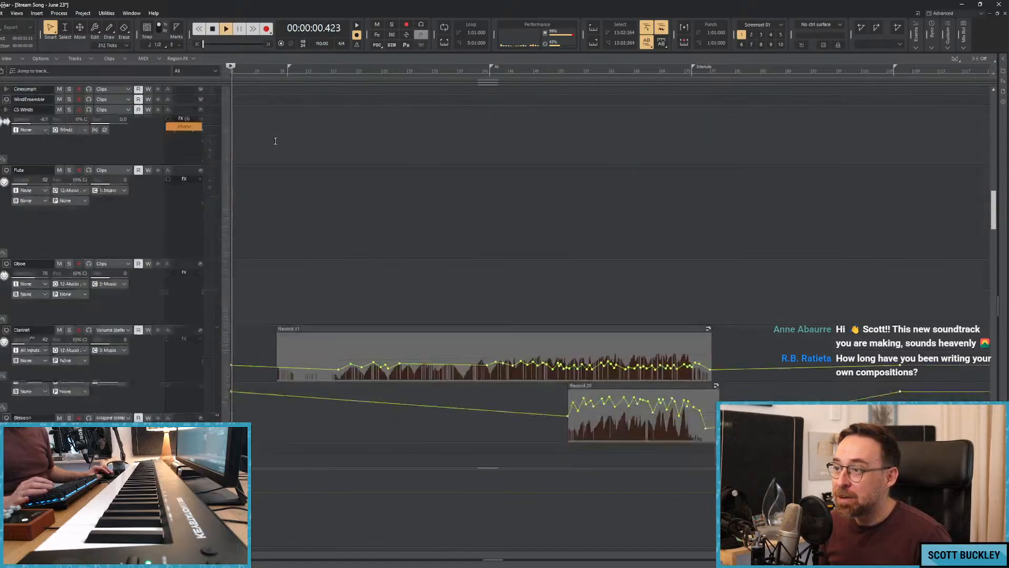
key("space")
left_click(273, 135)
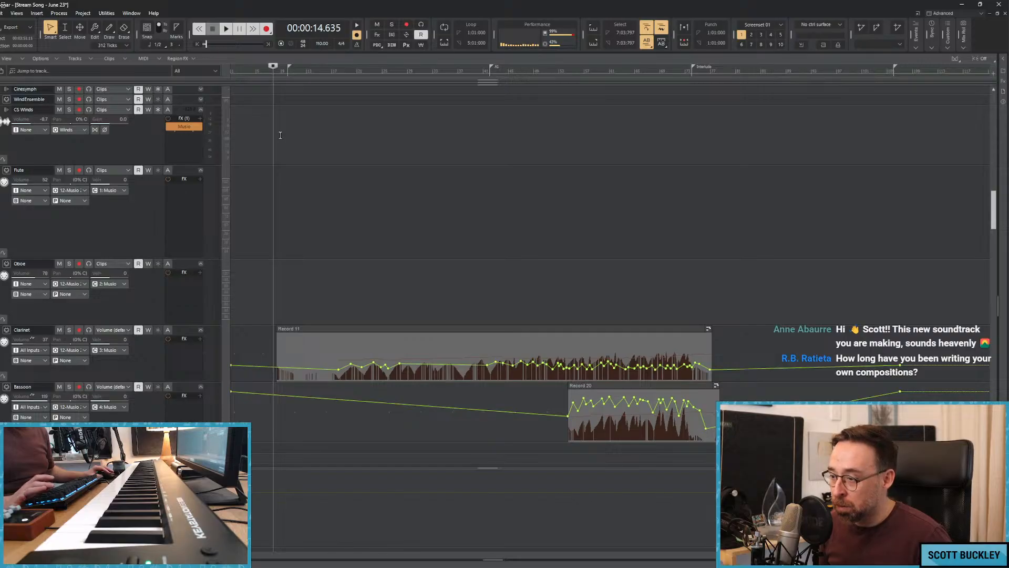
key("space")
scroll(303, 144, "down", 8)
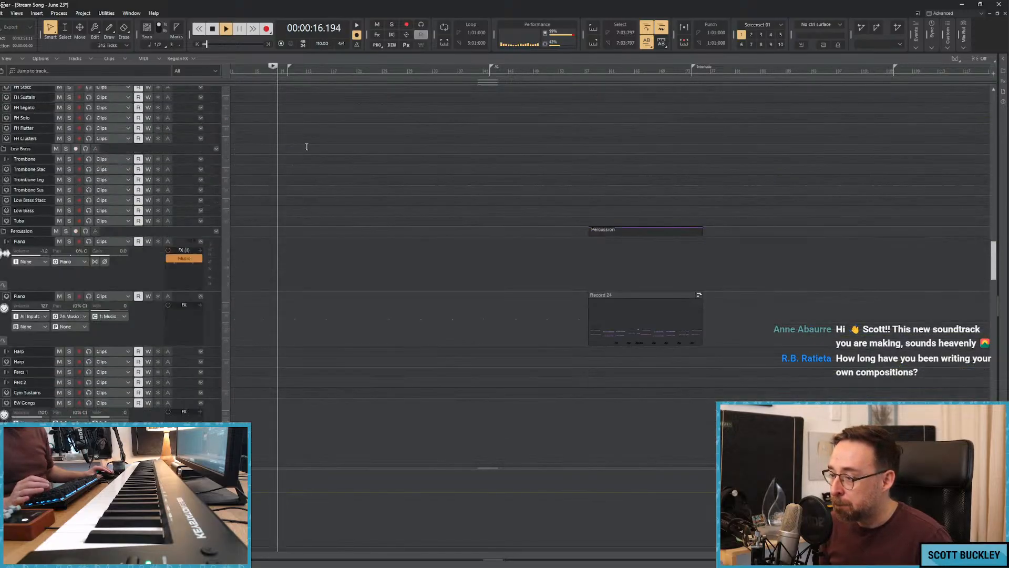
scroll(306, 147, "down", 10)
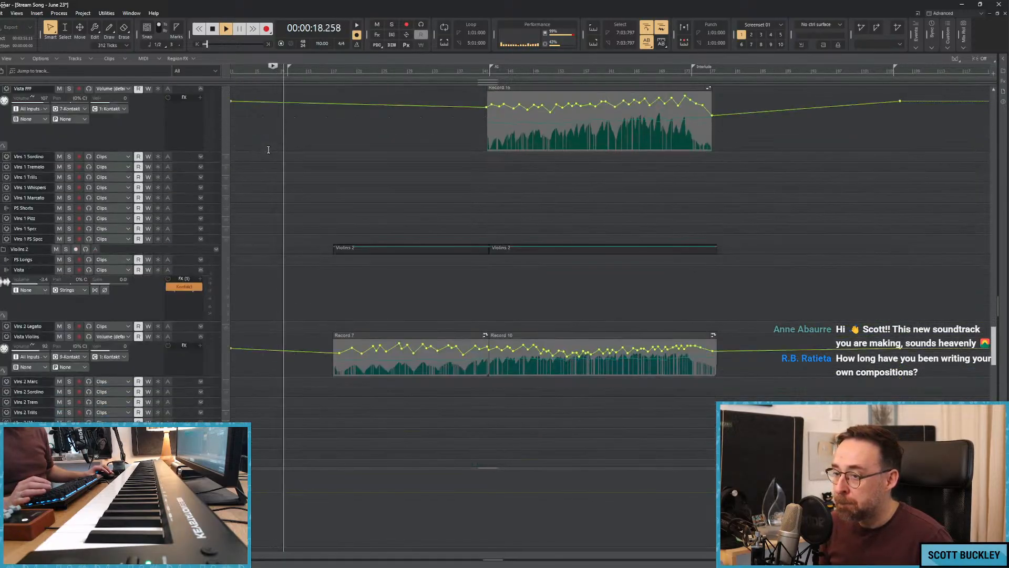
scroll(294, 142, "down", 10)
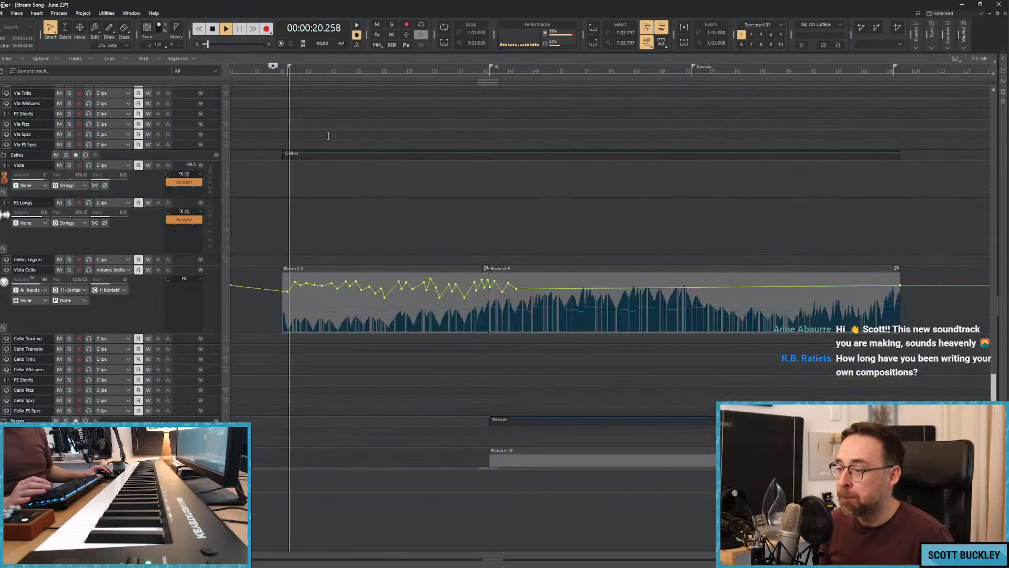
scroll(323, 135, "up", 12)
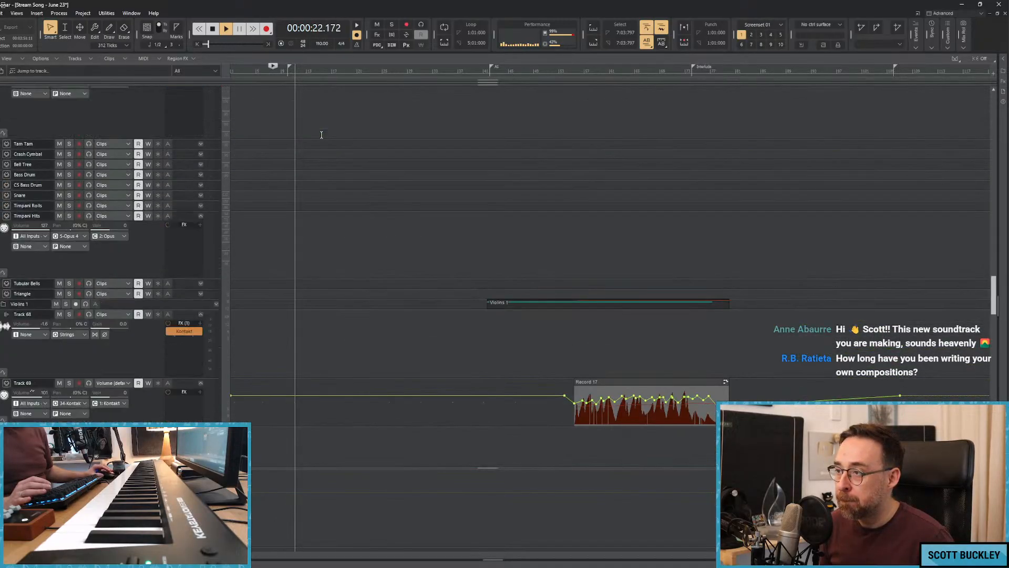
scroll(320, 133, "up", 10)
scroll(320, 131, "up", 5)
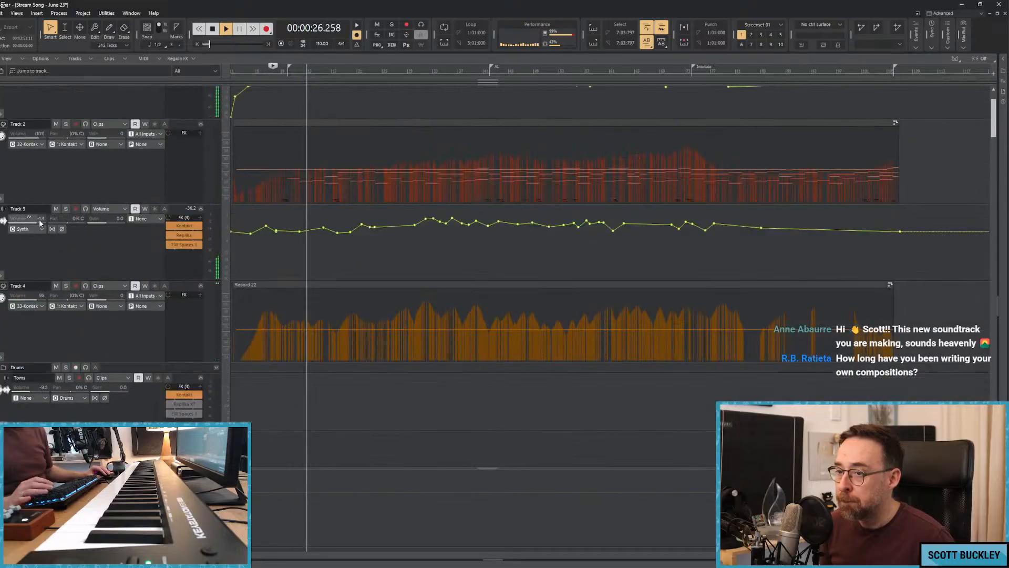
Solo Track 3 during playback to identify its sound and rename it "Woodwind stuff".
left_click(65, 209)
double_click(19, 209)
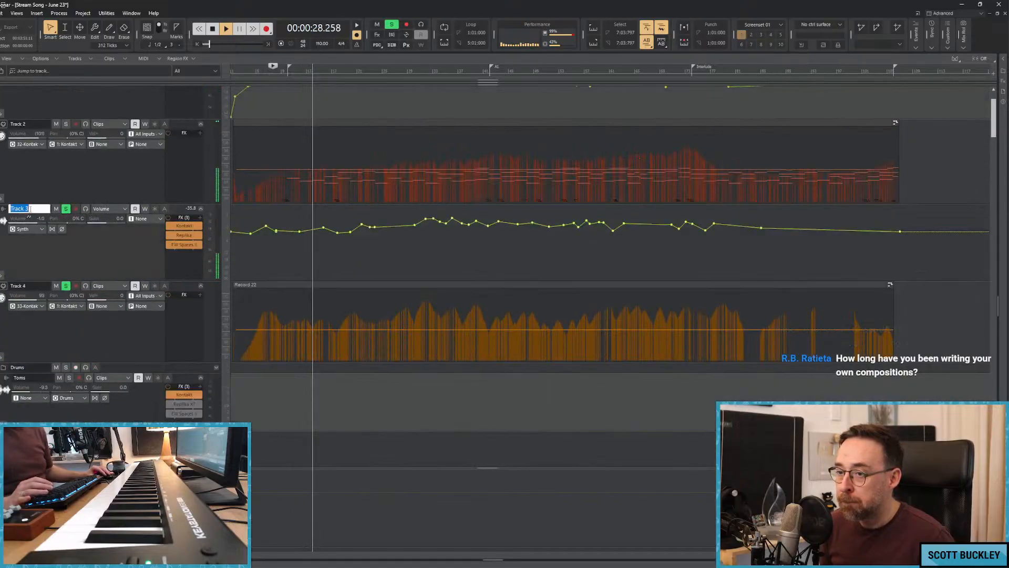
type("Woowdins")
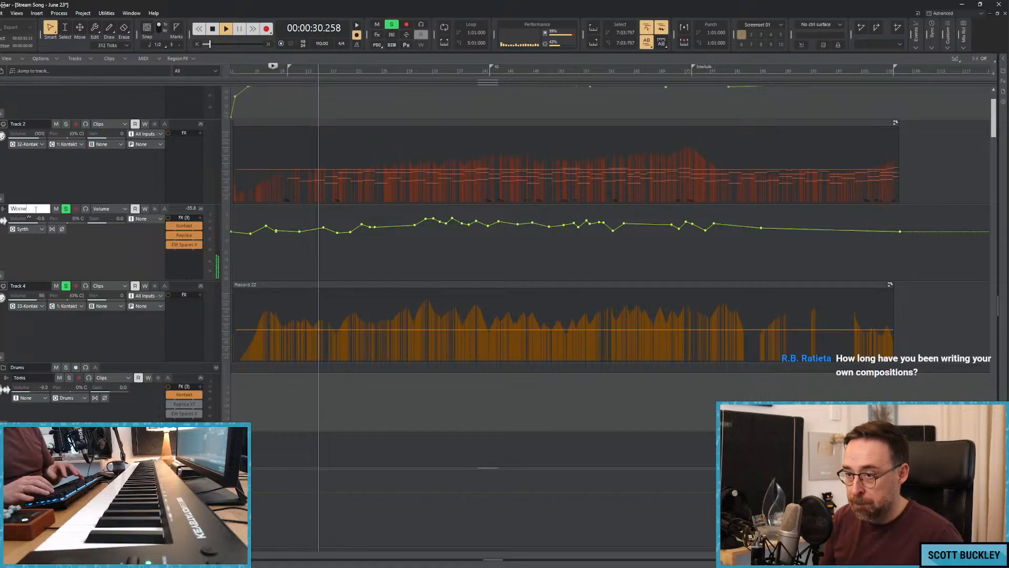
key("BackSpace")
type("dwun")
key("BackSpace")
key("BackSpace")
type("iund")
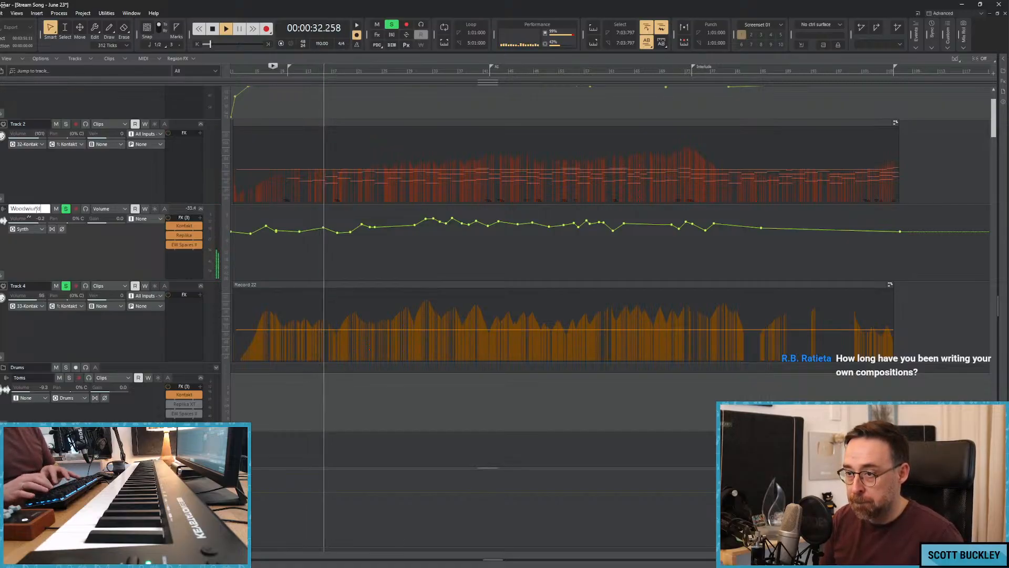
type("d stuff")
key("Return")
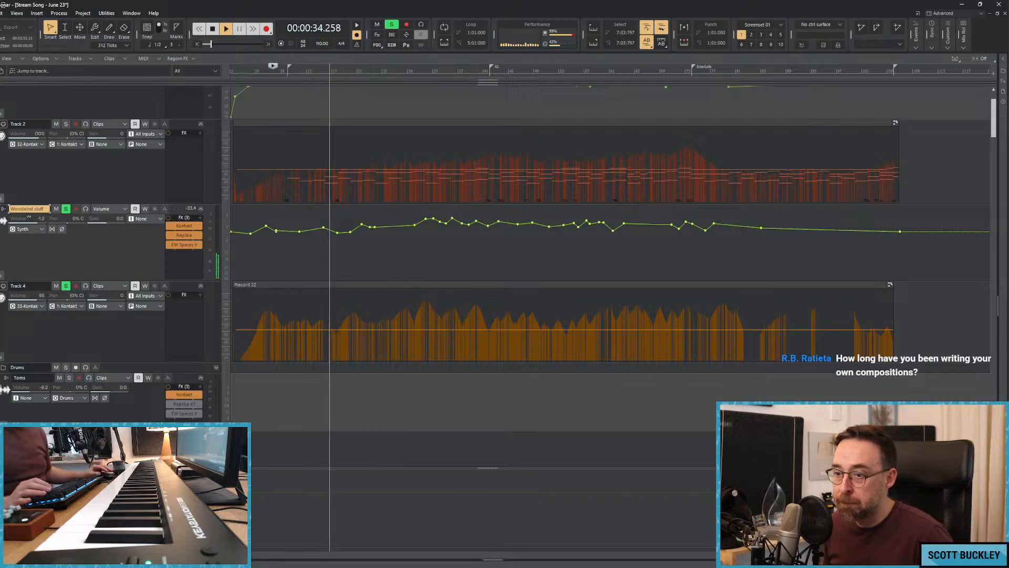
Switch the solo from Woodwind stuff to Track 1 and rename Track 1 "Fluttery Strings".
scroll(40, 235, "up", 2)
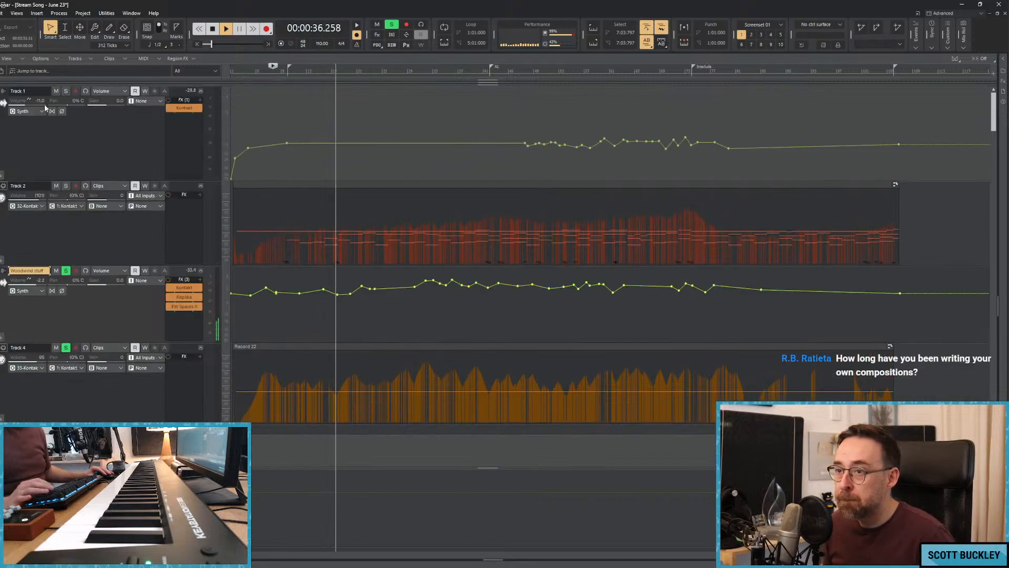
left_click(66, 91, "ctrl")
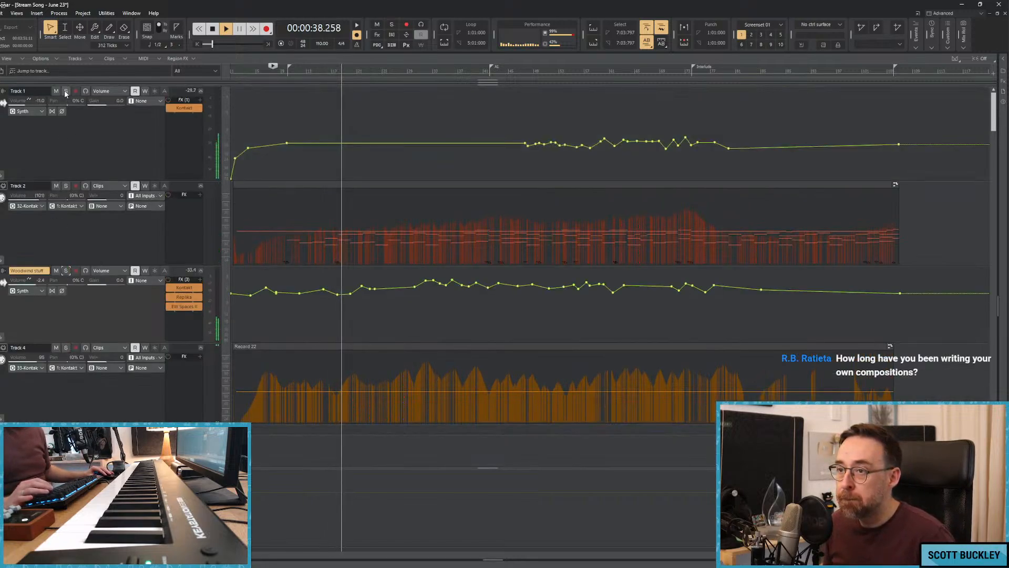
double_click(36, 91)
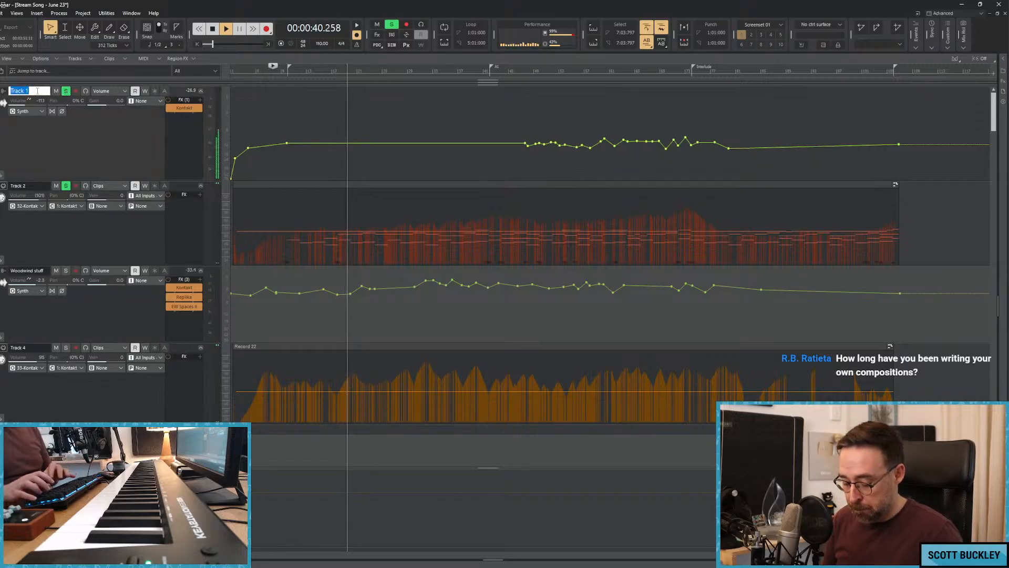
type("Flu")
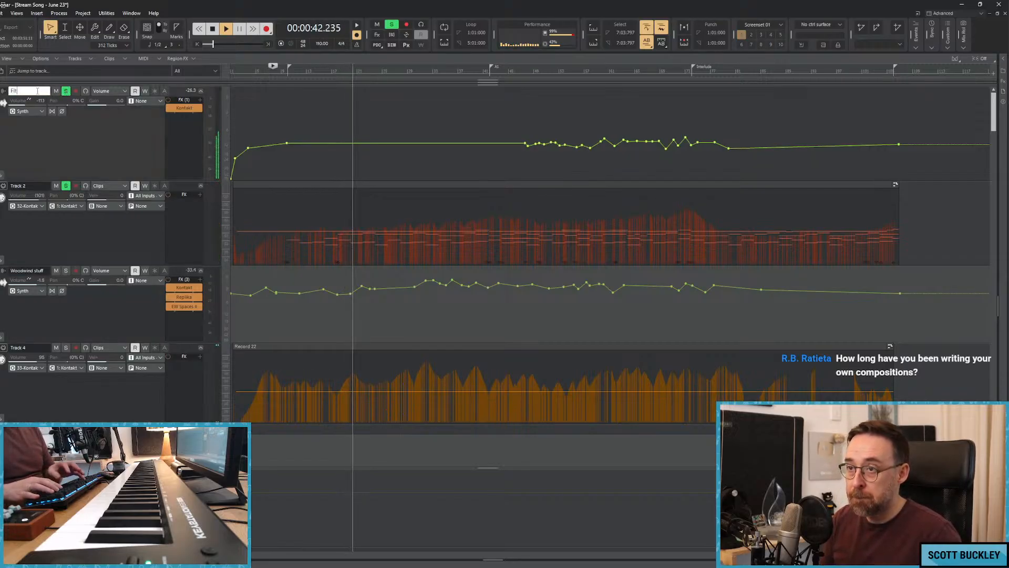
type("tterin")
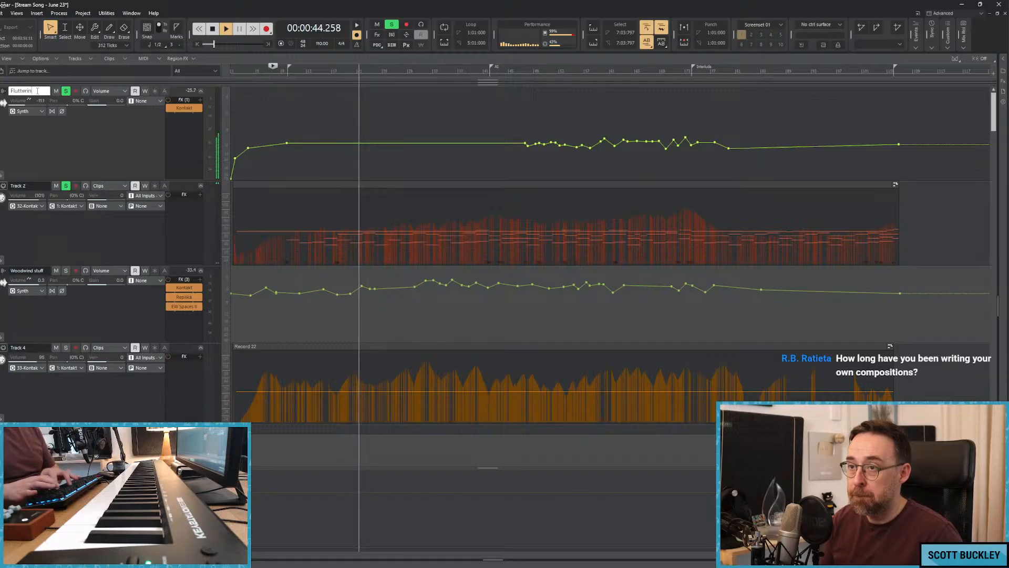
key("BackSpace")
key("BackSpace")
type("y Strings")
key("Return")
Replay the soloed Fluttery Strings from about 0:14, add a small volume dip just before bar 9, and unsolo the track.
key("space")
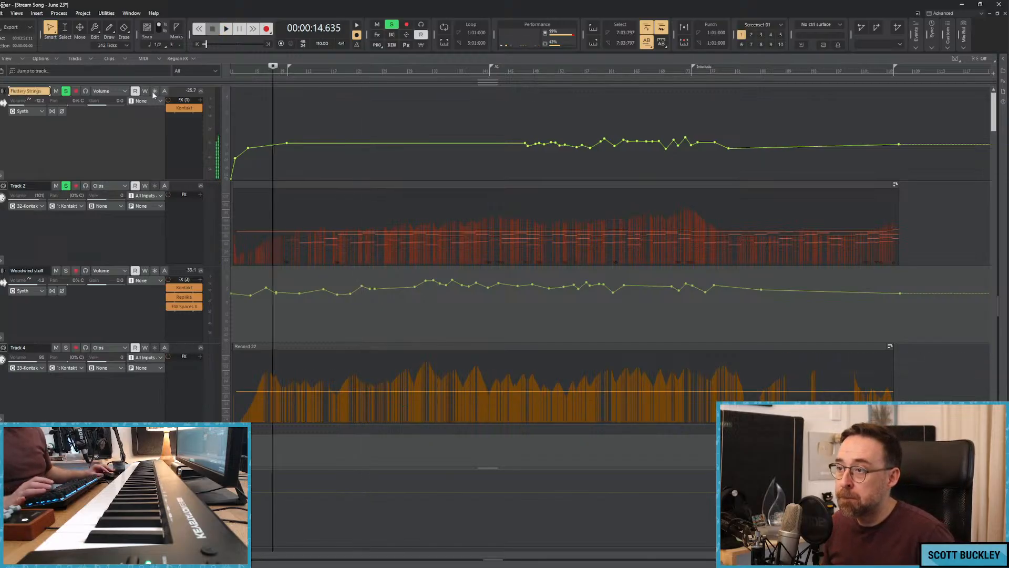
key("space")
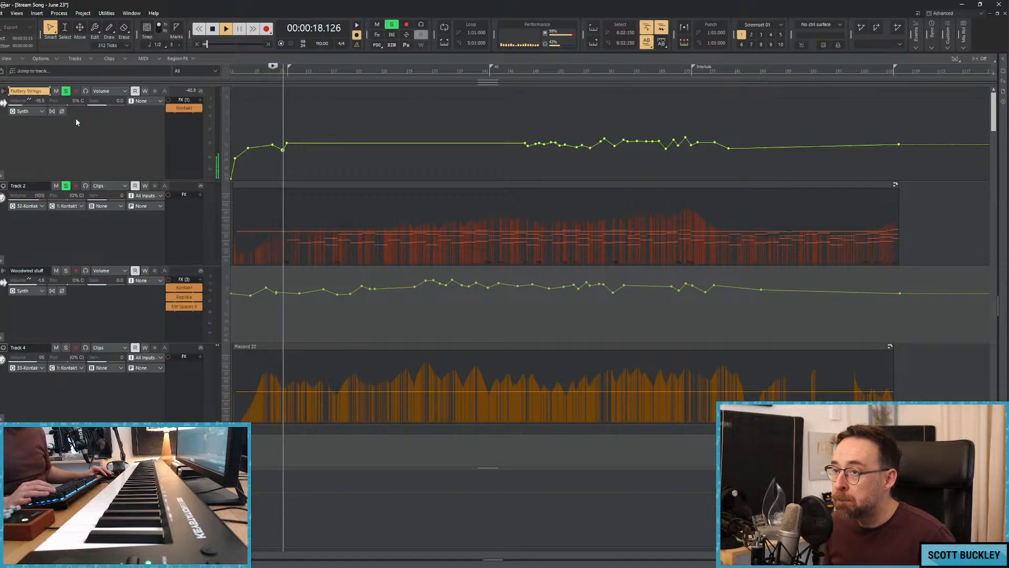
left_click(65, 92)
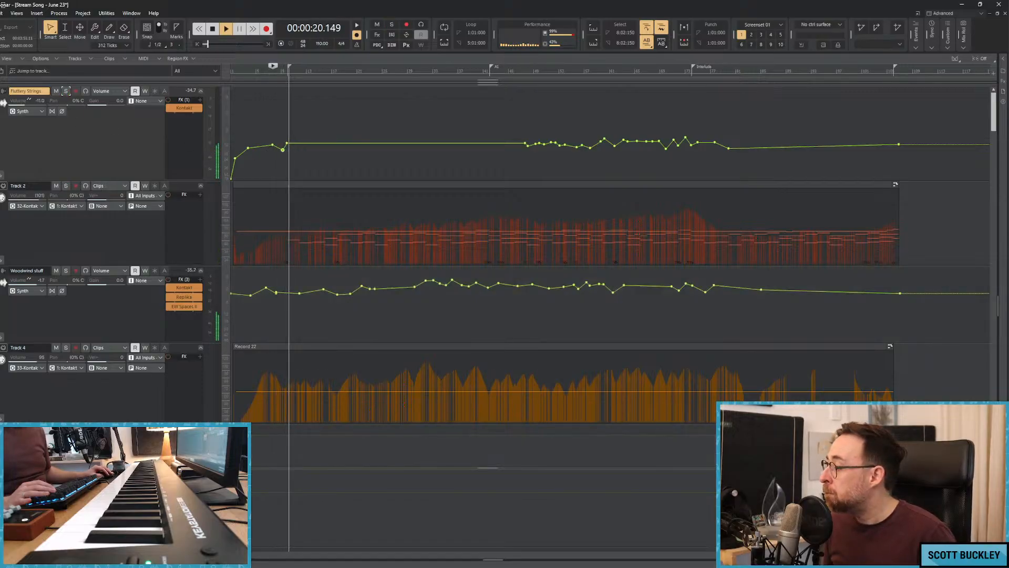
Shape the Fluttery Strings volume automation into rises and dips between about bars 8 and 18, deepening the dip before bar 9.
left_click(982, 559)
left_click(982, 559)
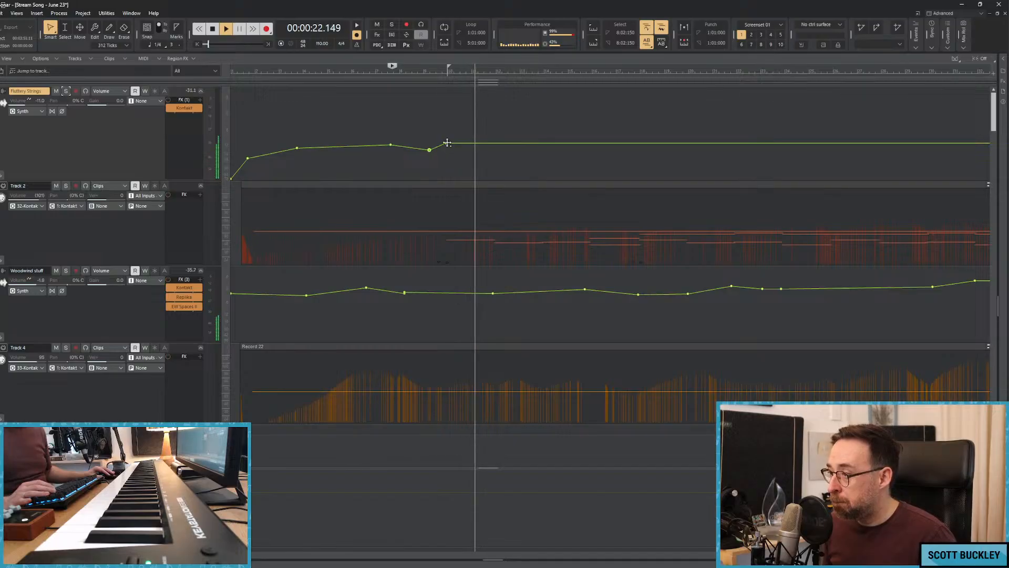
mouse_move(445, 143)
left_mouse_down()
mouse_move(542, 151)
mouse_move(606, 143)
mouse_move(638, 155)
left_mouse_up()
left_click(488, 140)
left_click(500, 138)
left_click(516, 140)
left_click(530, 141)
mouse_move(645, 155)
left_mouse_down()
mouse_move(659, 150)
mouse_move(524, 160)
mouse_move(421, 152)
mouse_move(432, 156)
left_mouse_up()
key("space")
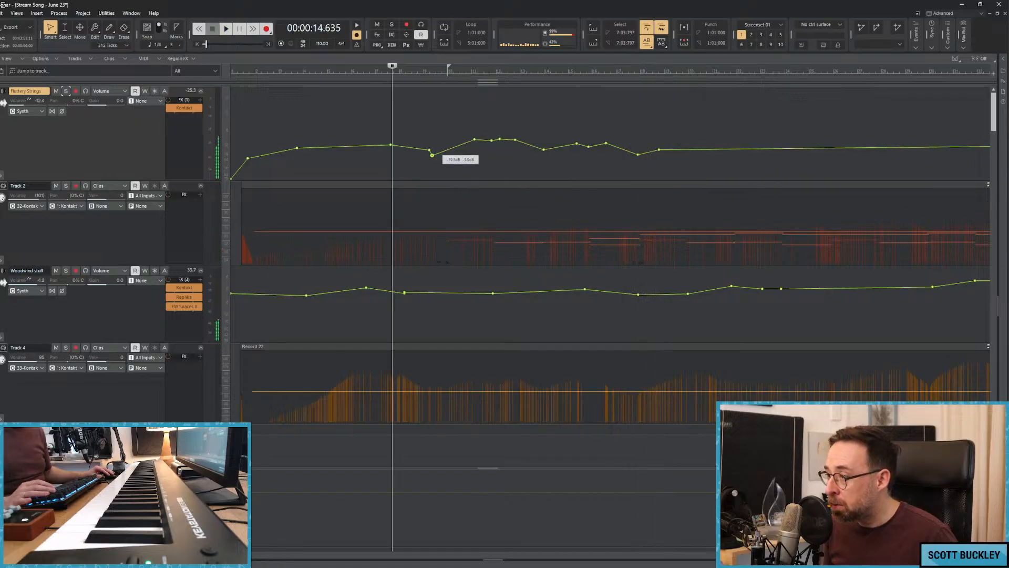
Lower the Fluttery Strings volume points from the opening through about bar 18 and replay from the song's start.
left_click_drag(688, 169, 385, 155)
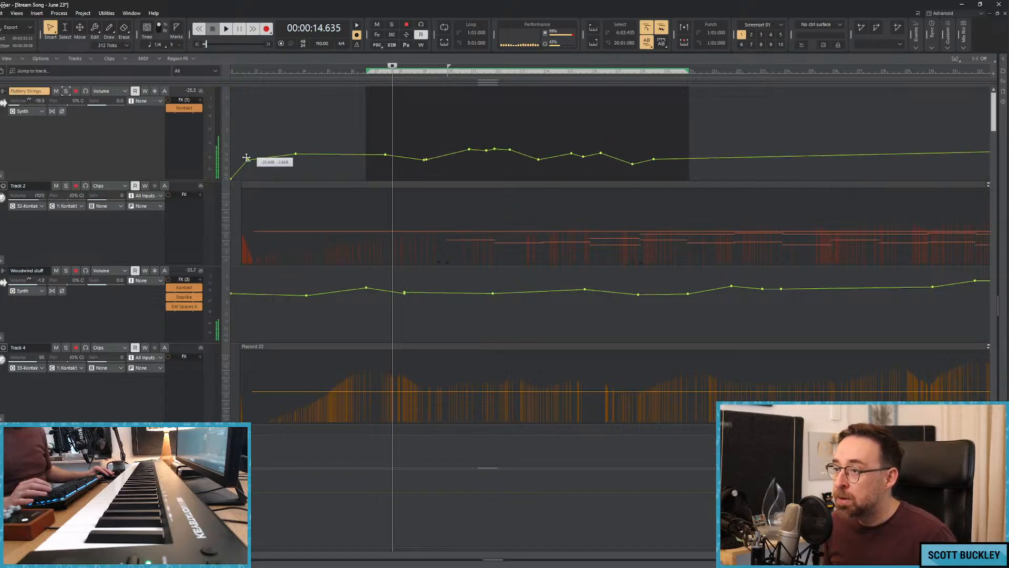
left_click(235, 153)
key("space")
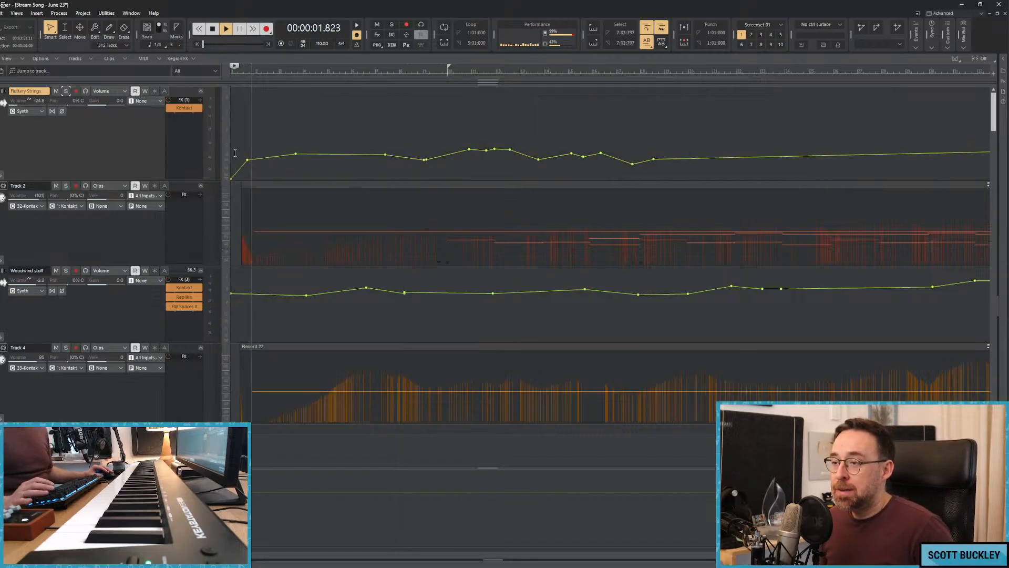
key("space")
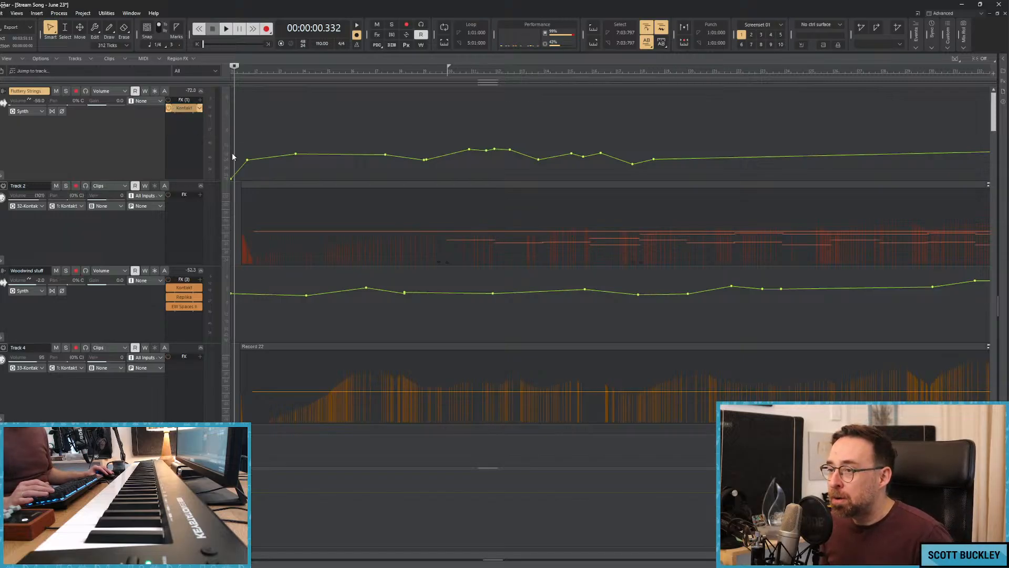
Check the Arkhis instrument and its three layers in the Kontakt plugin on Fluttery Strings, then put the plugin window away.
double_click(183, 108)
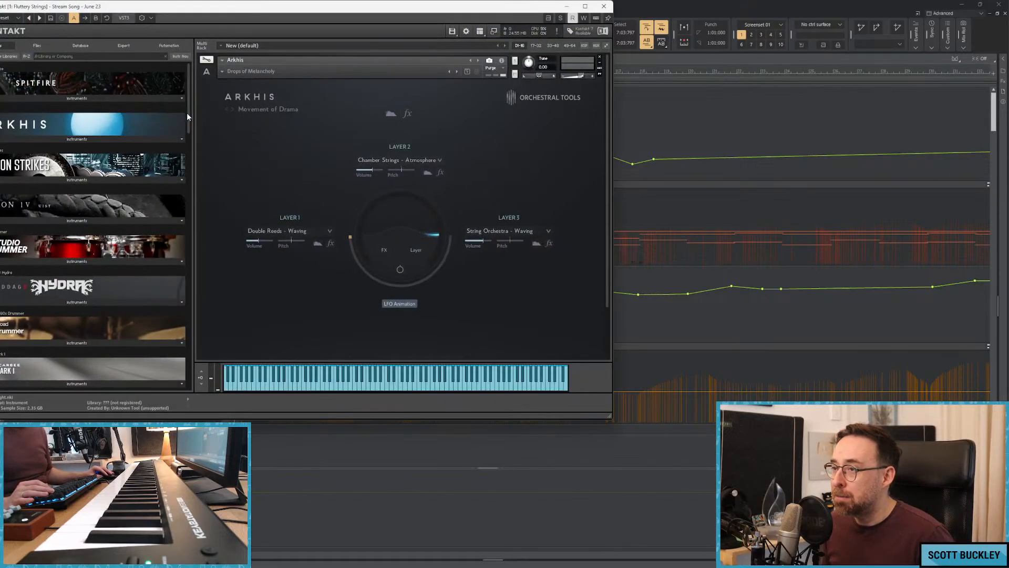
left_click_drag(273, 13, 409, 81)
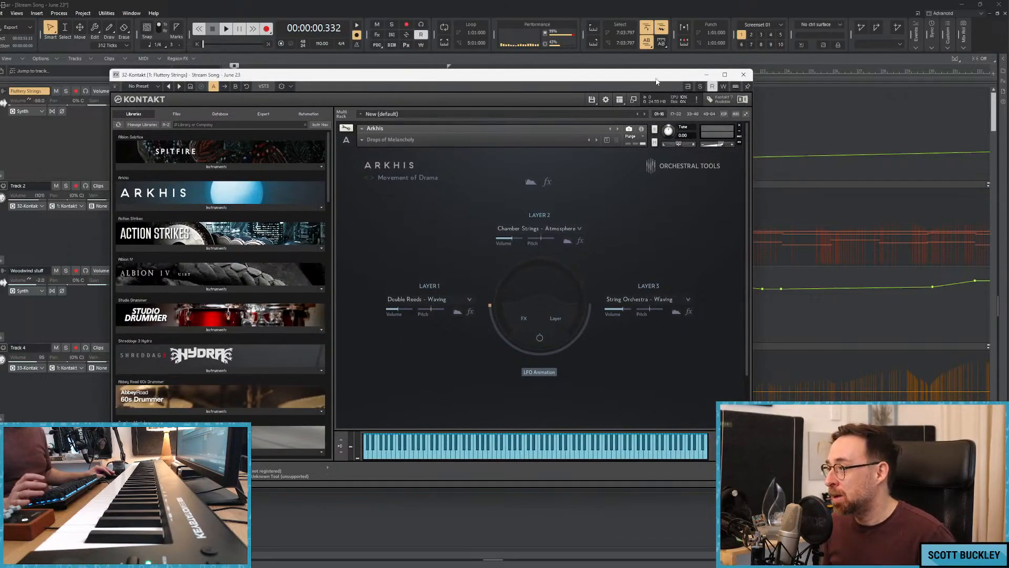
left_click_drag(656, 82, 781, 118)
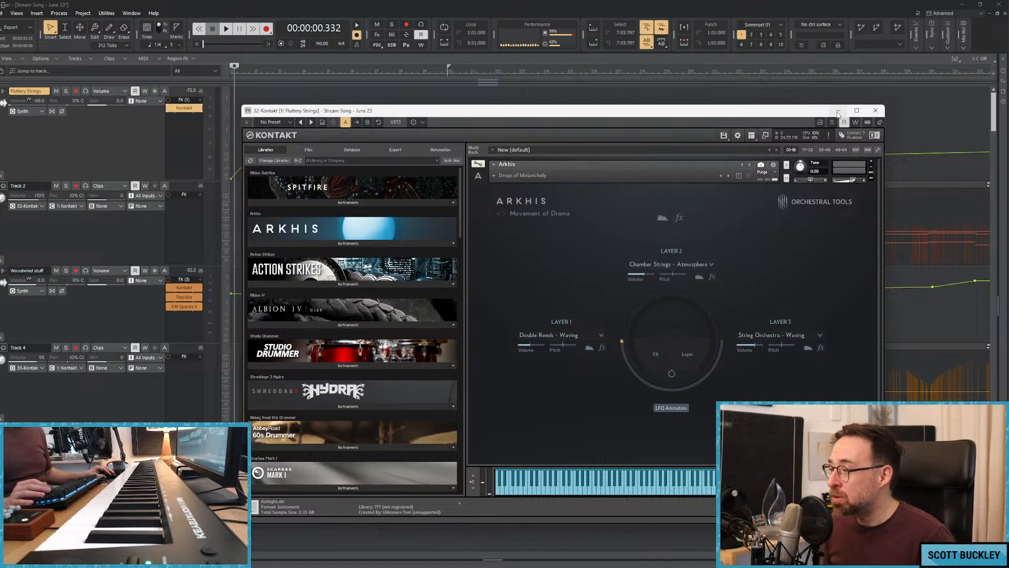
left_click(839, 111)
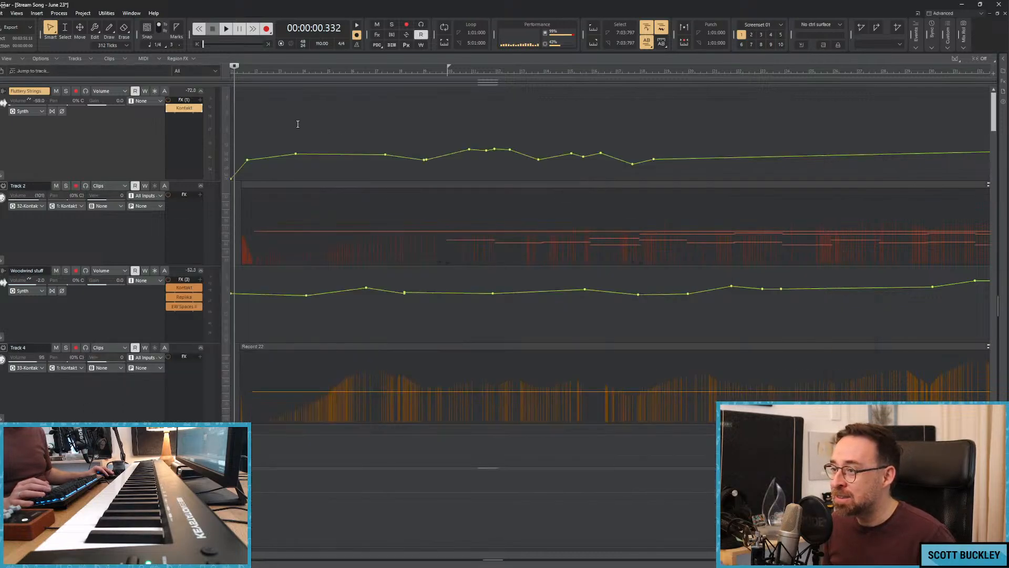
Play the opening and lower the Woodwind stuff volume points through about bar 26, with a steep drop right after the start.
key("space")
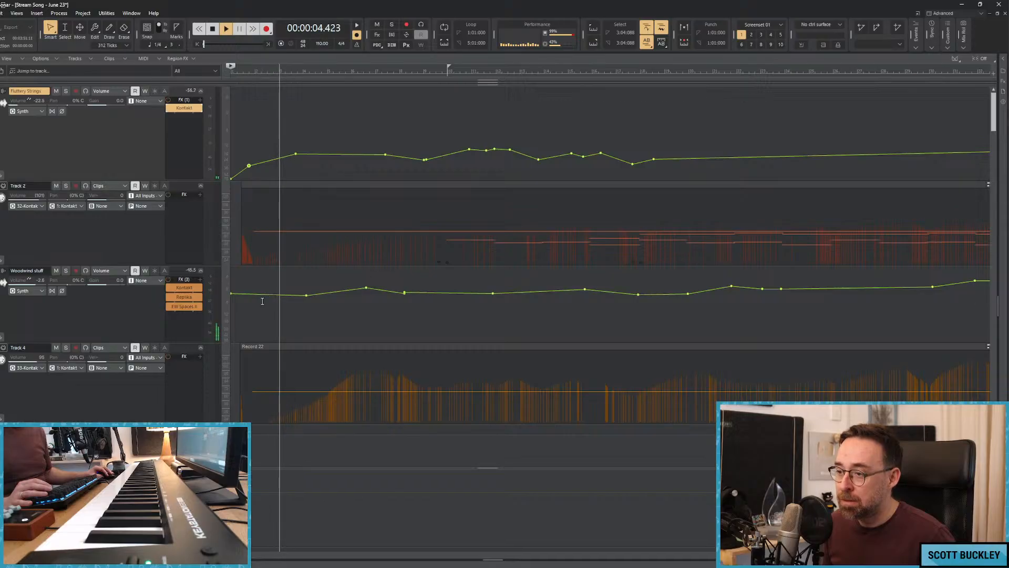
left_click_drag(807, 300, 304, 307)
key("space")
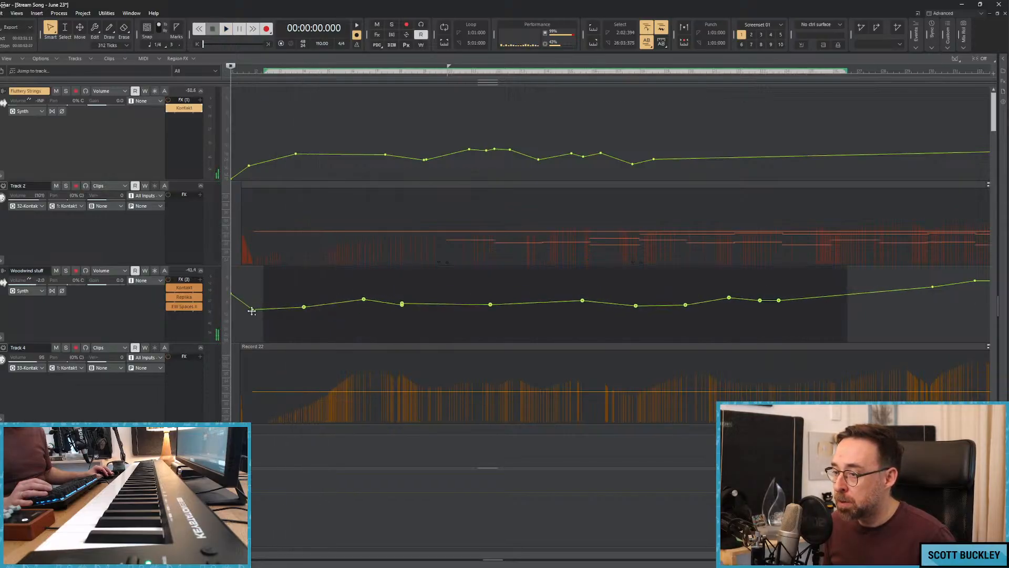
left_click_drag(230, 295, 228, 295)
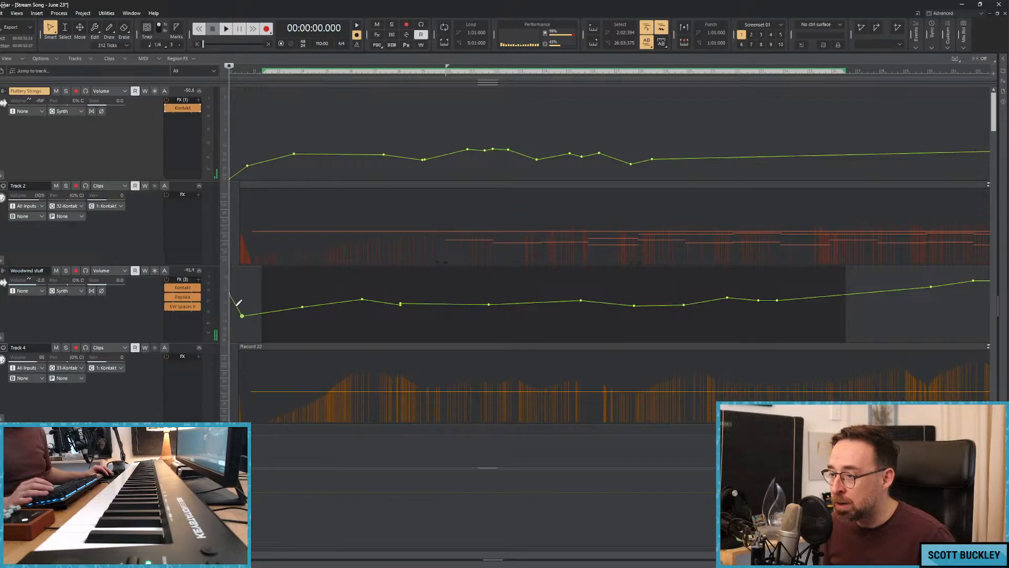
Lower the remaining Woodwind stuff volume points from about bar 27 onward to follow the quieter opening.
scroll(610, 255, "down", 1)
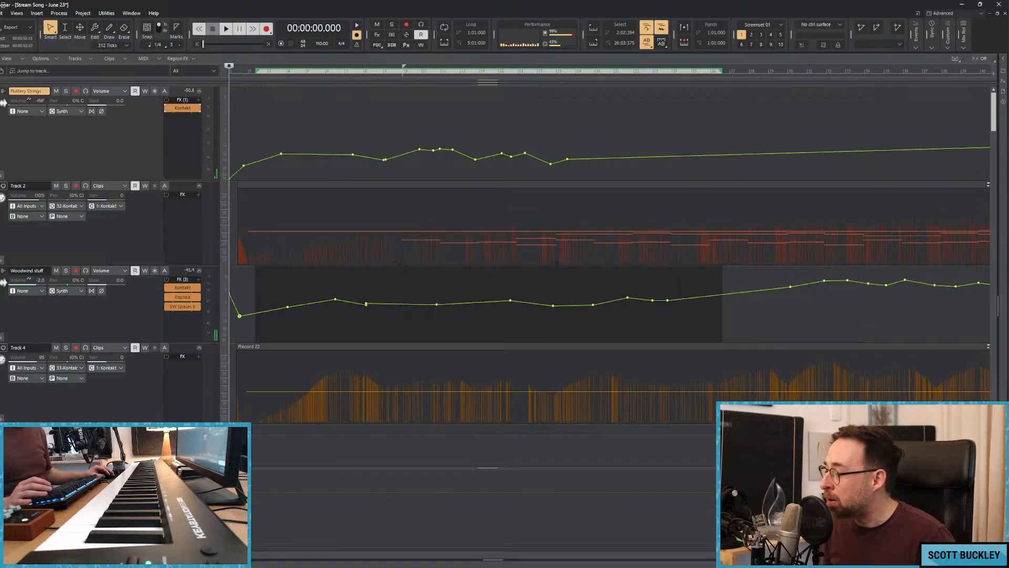
scroll(610, 255, "down", 4)
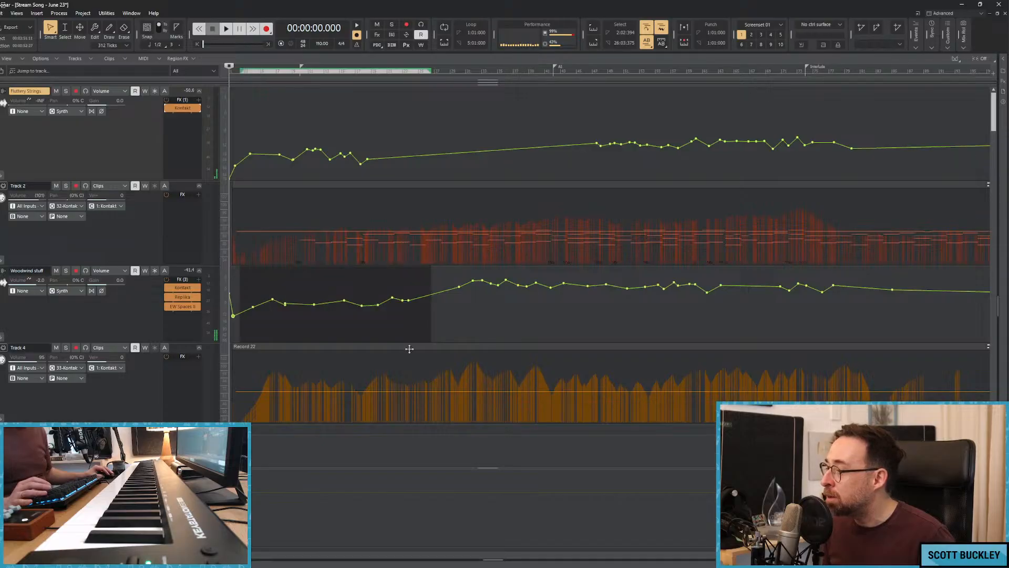
left_click_drag(434, 310, 918, 308)
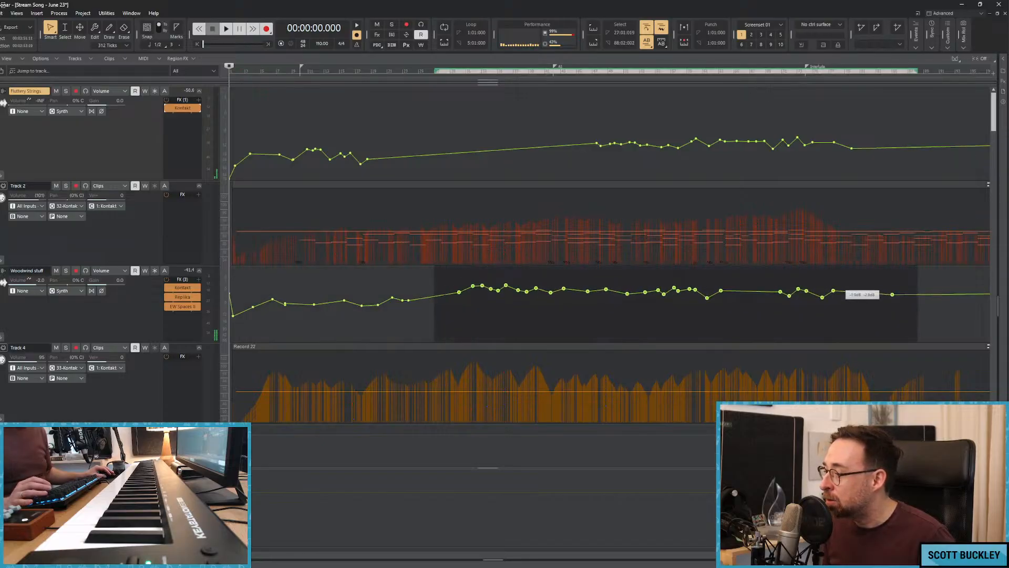
Lower the Fluttery Strings volume points from about bar 47 through bar 79 and play from the song's start.
left_click_drag(888, 148, 445, 149)
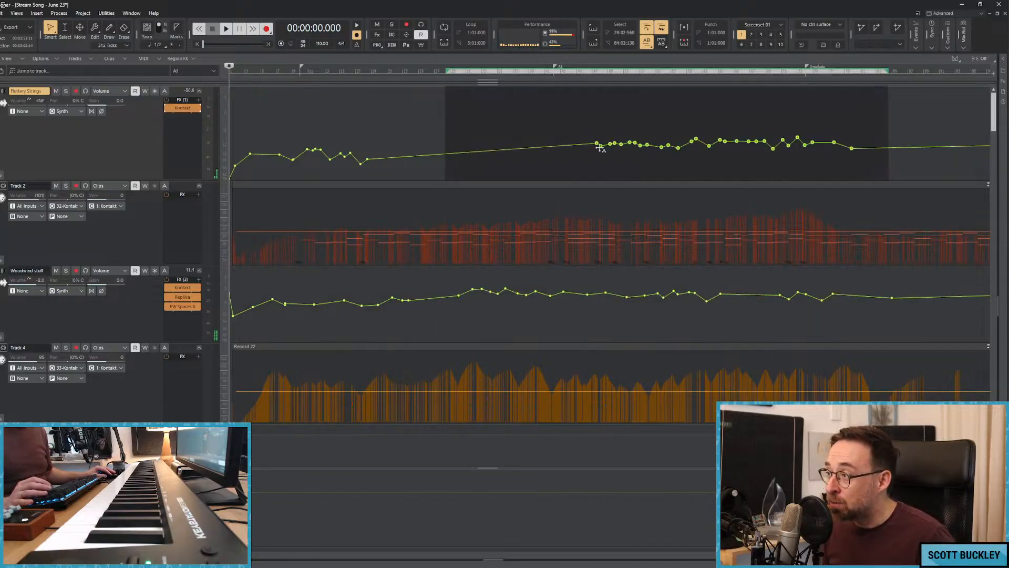
left_click_drag(599, 147, 596, 158)
key("space")
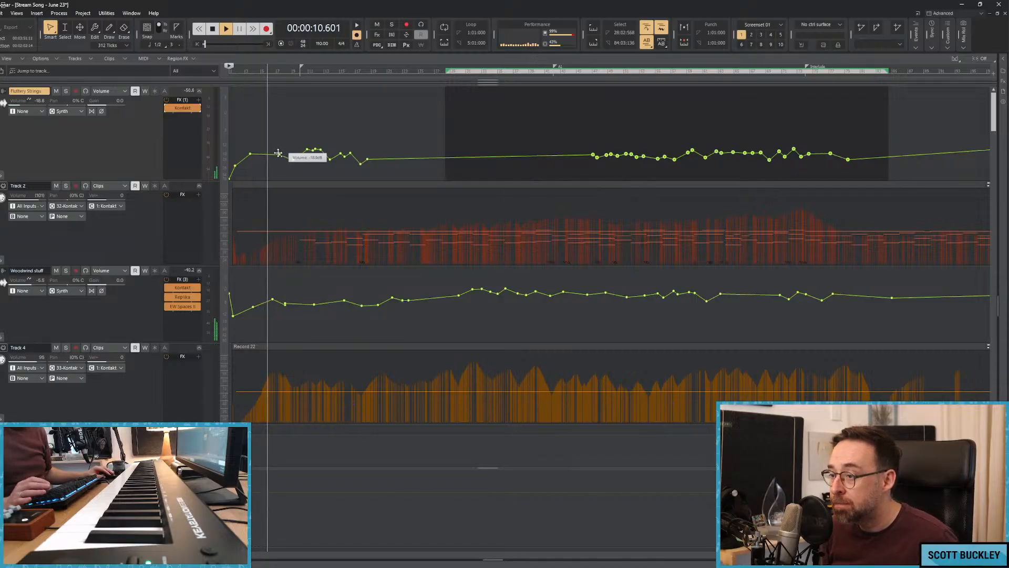
Lower the Woodwind stuff volume point near bar 9 and reshape the Fluttery Strings volume points across about bars 9 to 17.
left_click_drag(285, 304, 292, 309)
left_click_drag(293, 160, 312, 151)
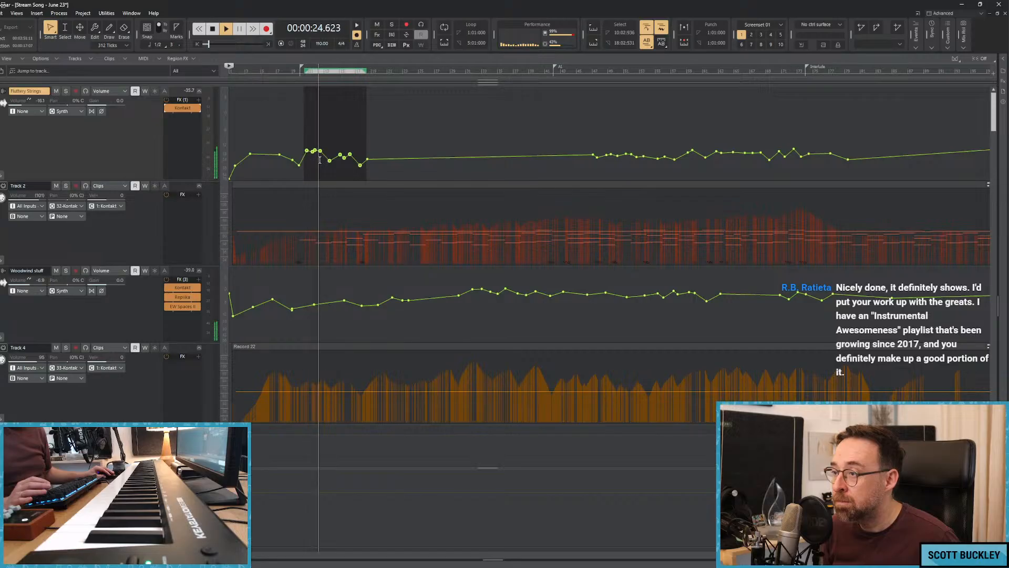
left_click(330, 161)
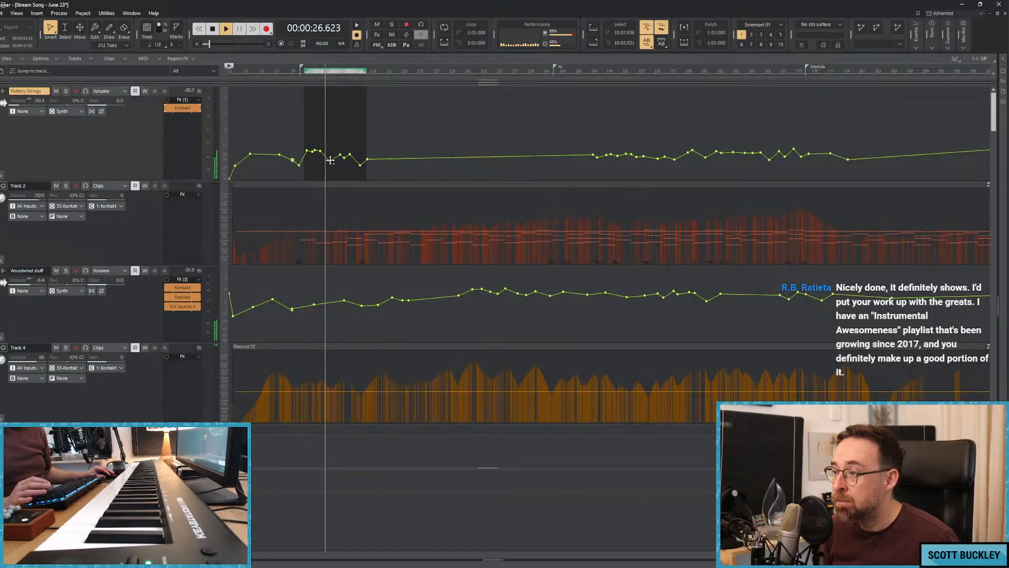
left_click_drag(329, 161, 316, 159)
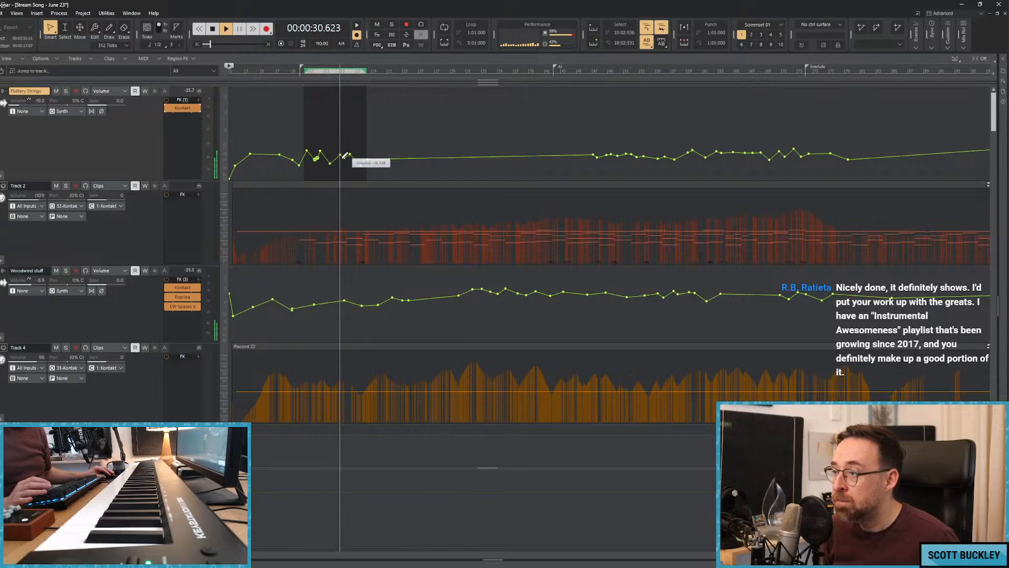
left_click(342, 157)
left_click(354, 154)
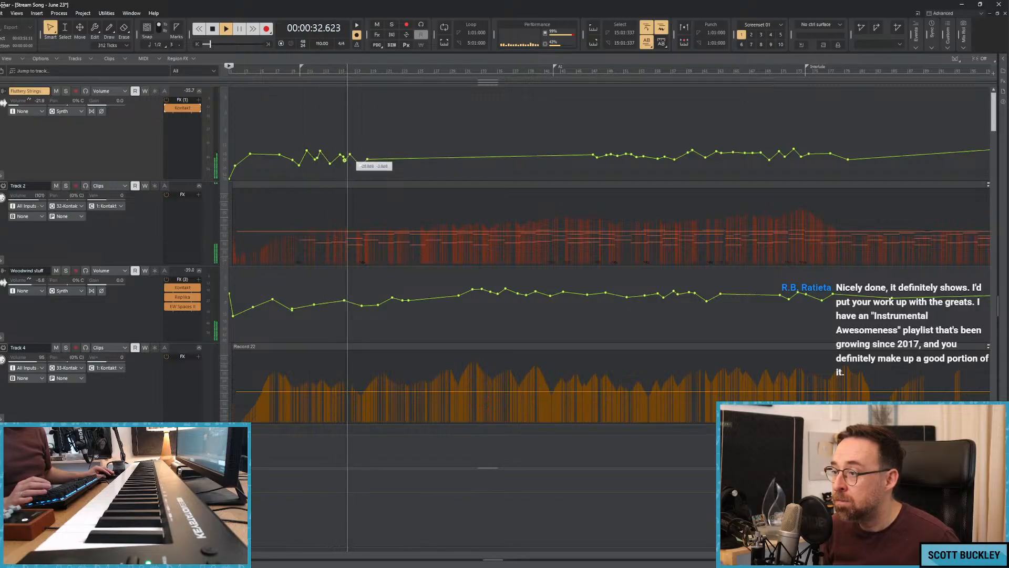
Raise the Fluttery Strings volume points around bars 11–17, add points up to about bar 24, and slightly lower the Woodwind stuff points near bar 22.
left_click_drag(362, 165, 403, 163)
left_click_drag(422, 316, 392, 301)
left_click_drag(427, 169, 321, 144)
left_click(416, 155)
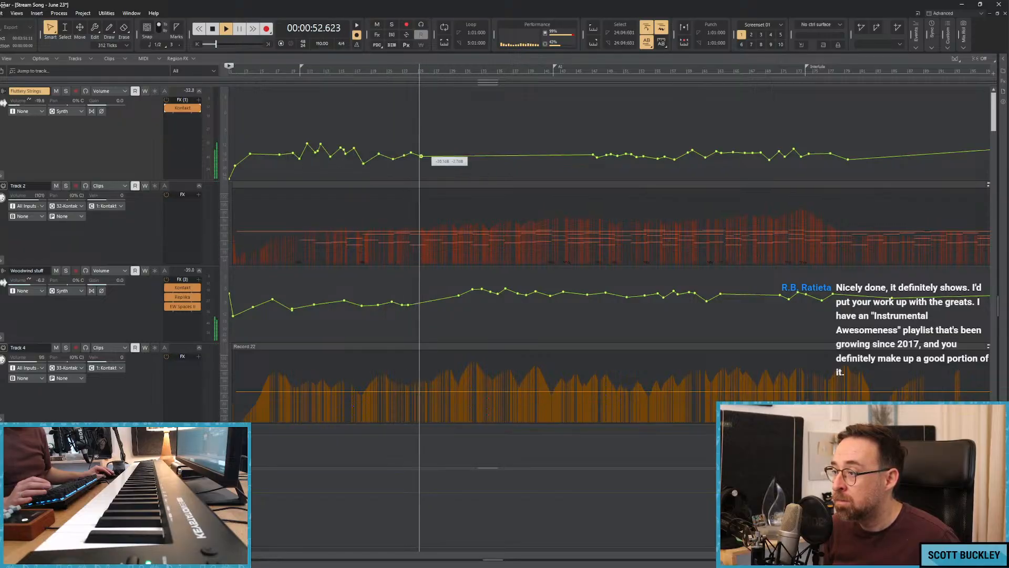
Add gently rising and falling Fluttery Strings volume points from about bar 26 through bar 52 during playback.
left_click_drag(428, 157, 457, 160)
left_click_drag(463, 160, 488, 155)
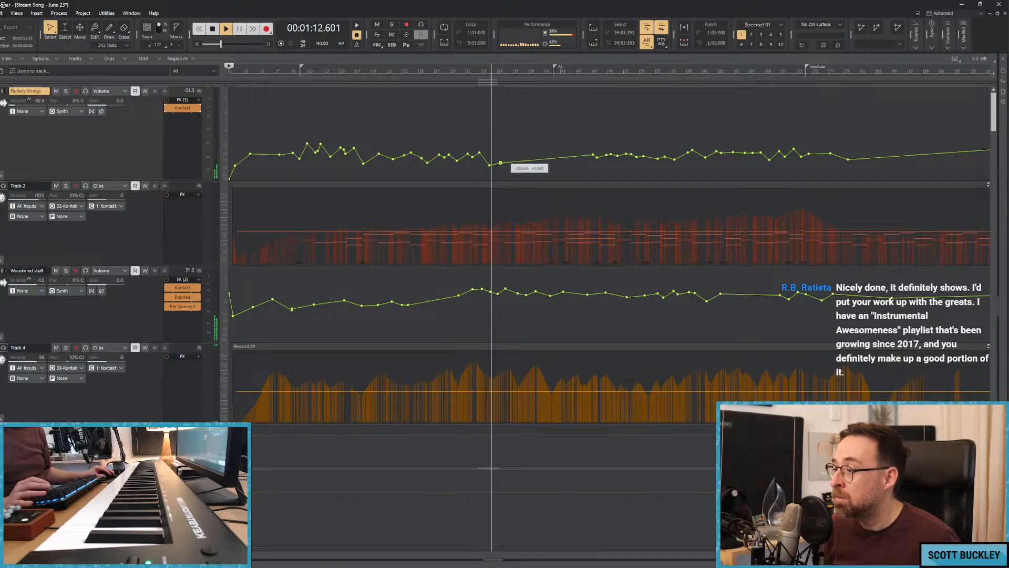
left_click_drag(470, 276, 639, 278)
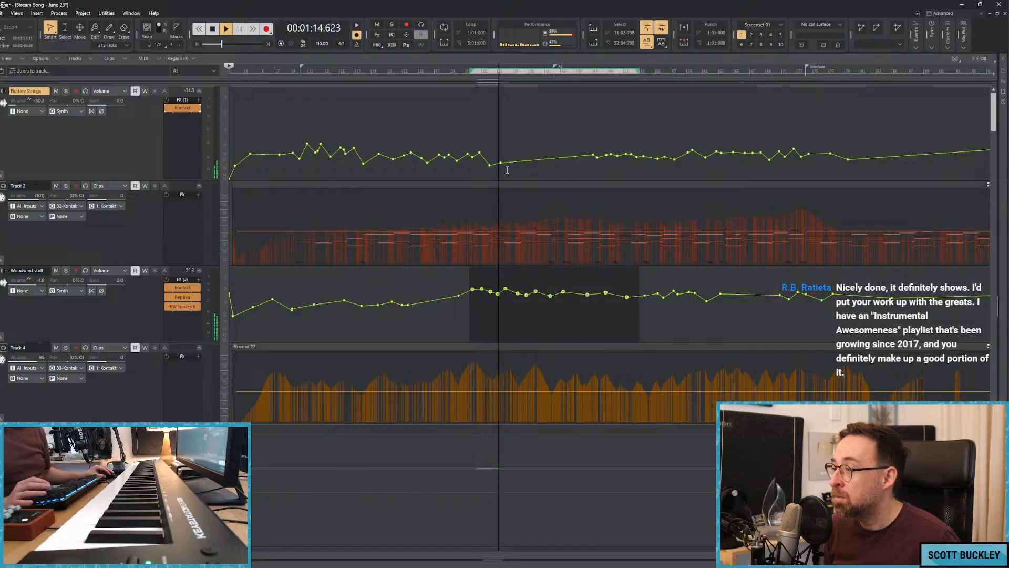
left_click_drag(501, 163, 505, 157)
left_click(513, 155)
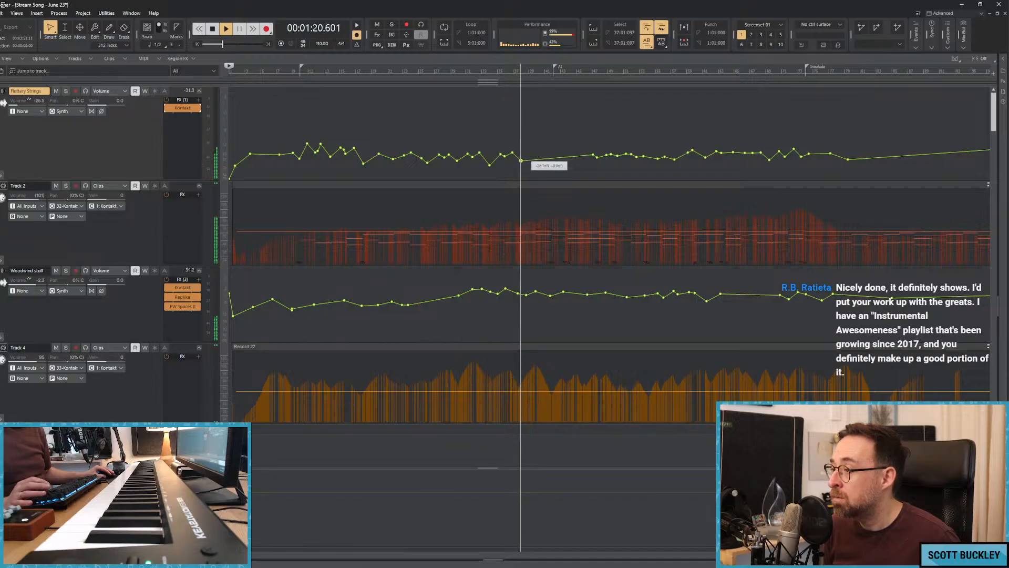
left_click(539, 153)
left_click_drag(540, 153, 606, 154)
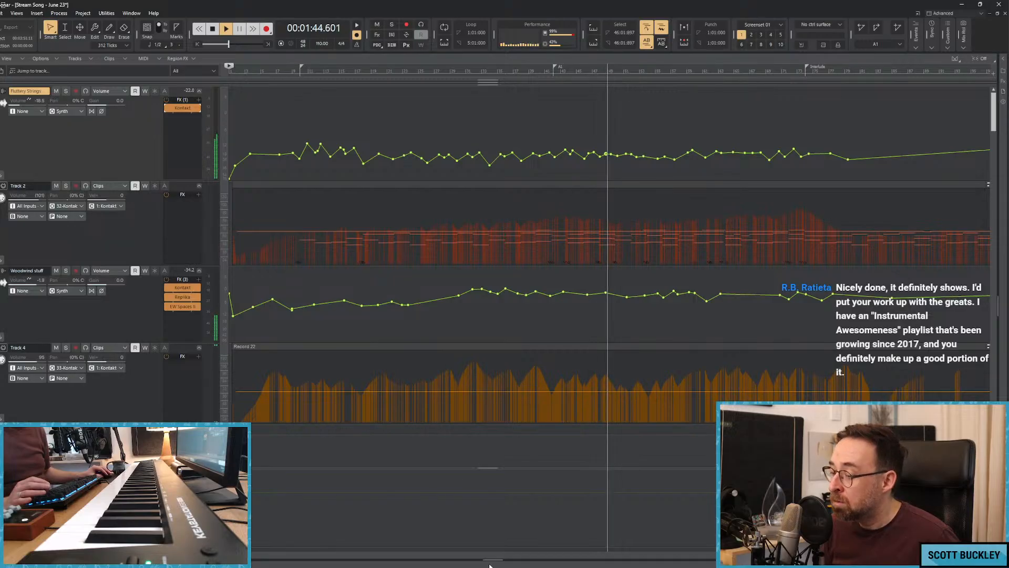
left_click_drag(240, 555, 360, 555)
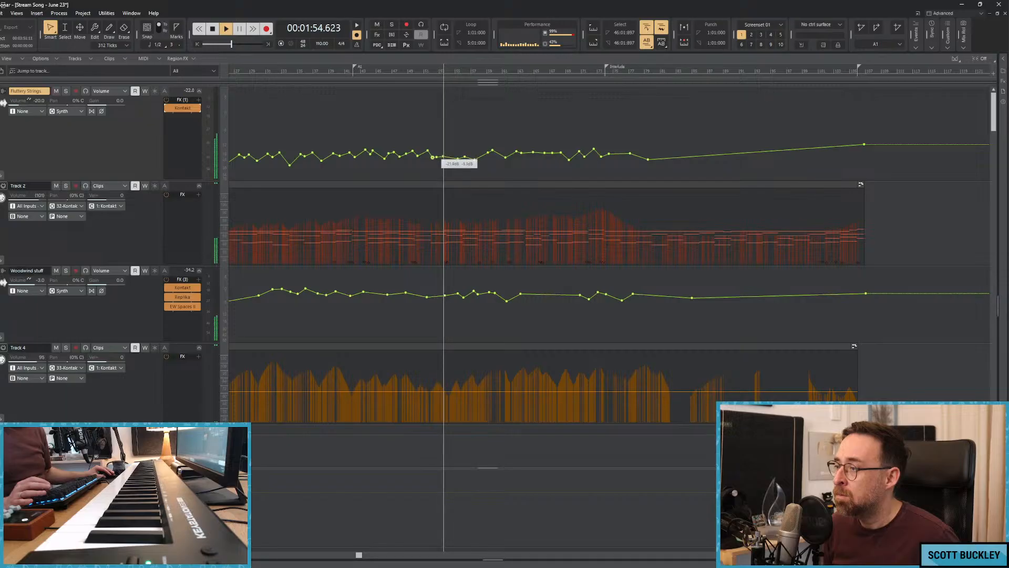
Examine the volume automation of the Persian Pad, clarinet, bassoon, Woodwind stuff and bass tracks during playback.
scroll(383, 254, "down", 6)
scroll(343, 253, "down", 10)
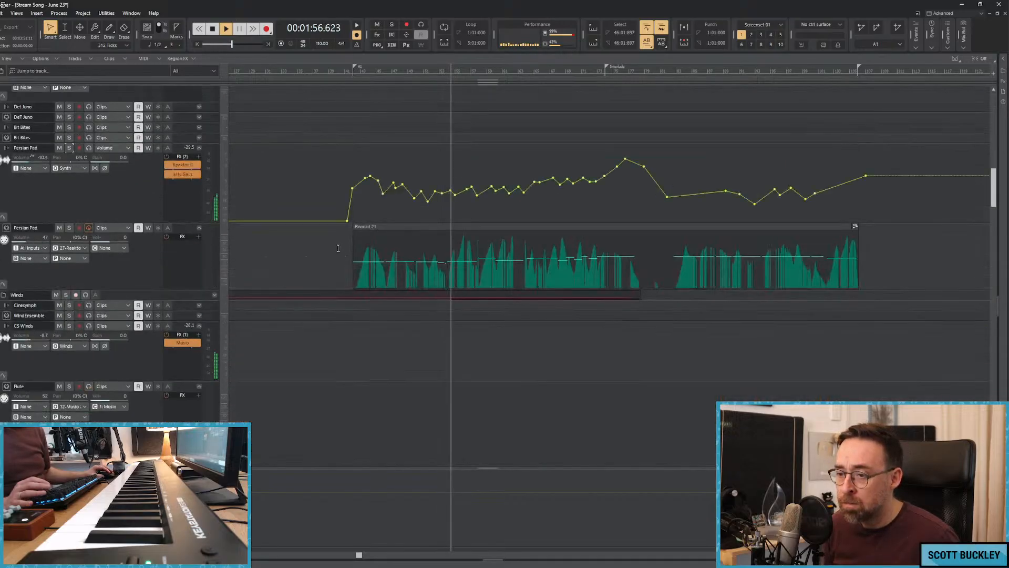
scroll(163, 175, "up", 1)
scroll(162, 172, "up", 2)
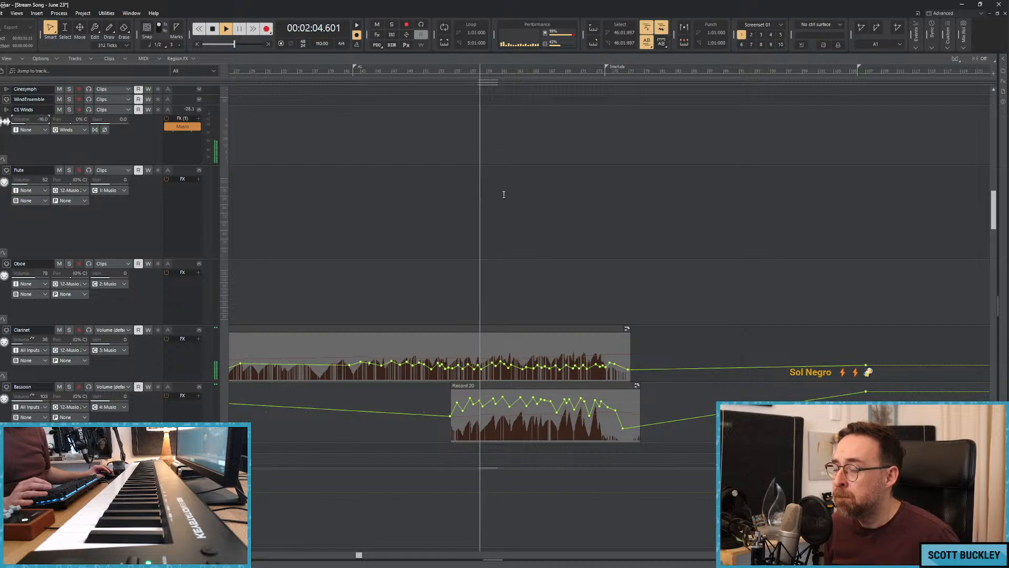
scroll(538, 189, "up", 2)
scroll(539, 189, "up", 5)
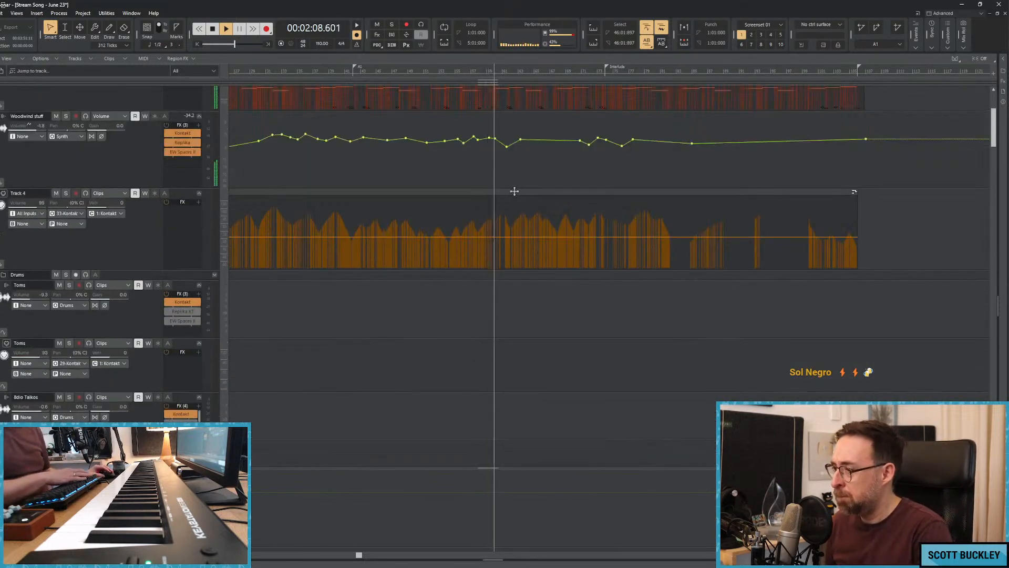
key("End")
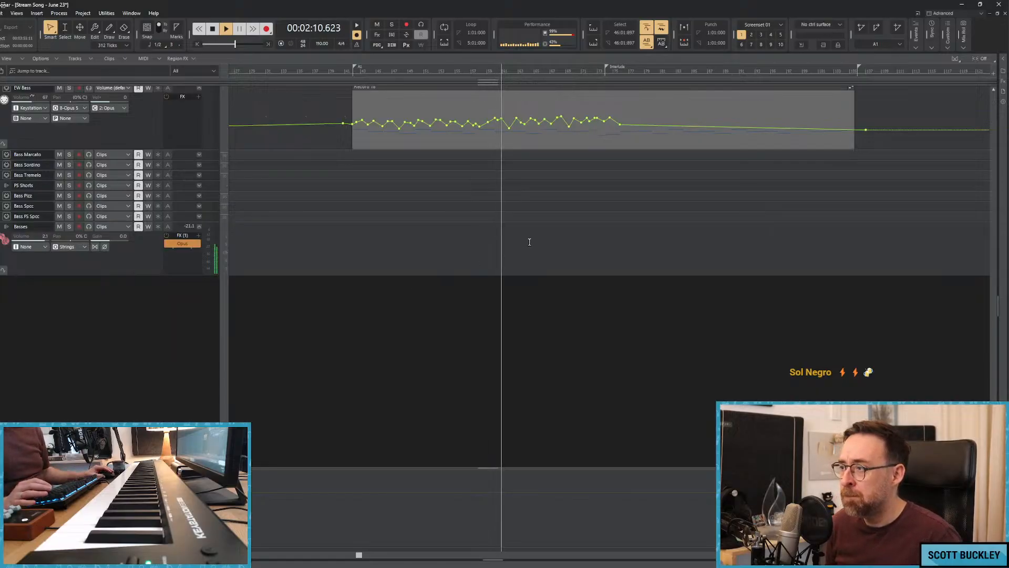
scroll(531, 241, "up", 3)
Stop playback and lower the EW Bass volume points from about bar 40 through bar 76.
key("space")
left_click(486, 148)
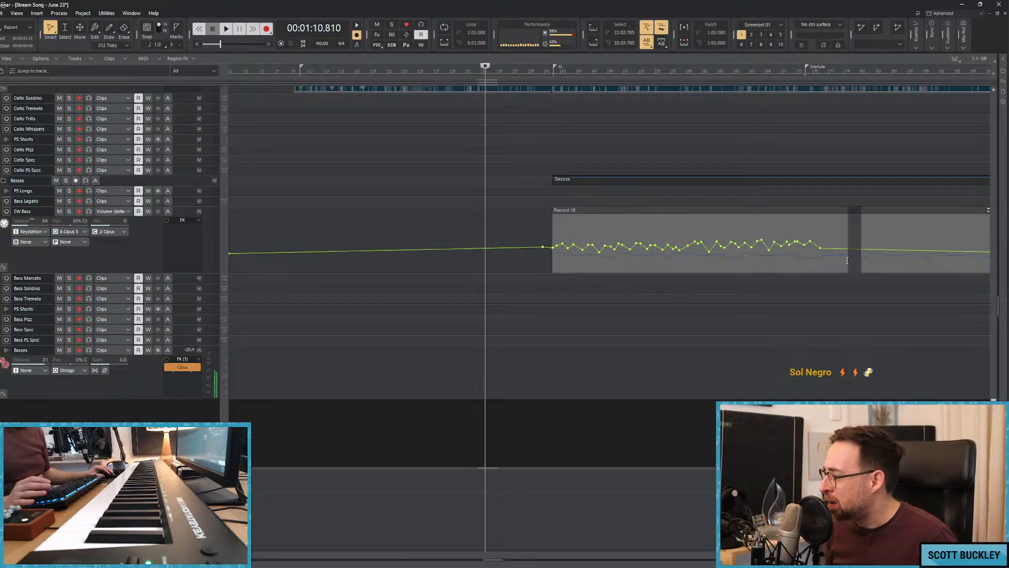
left_click_drag(846, 261, 560, 255)
scroll(536, 210, "up", 6)
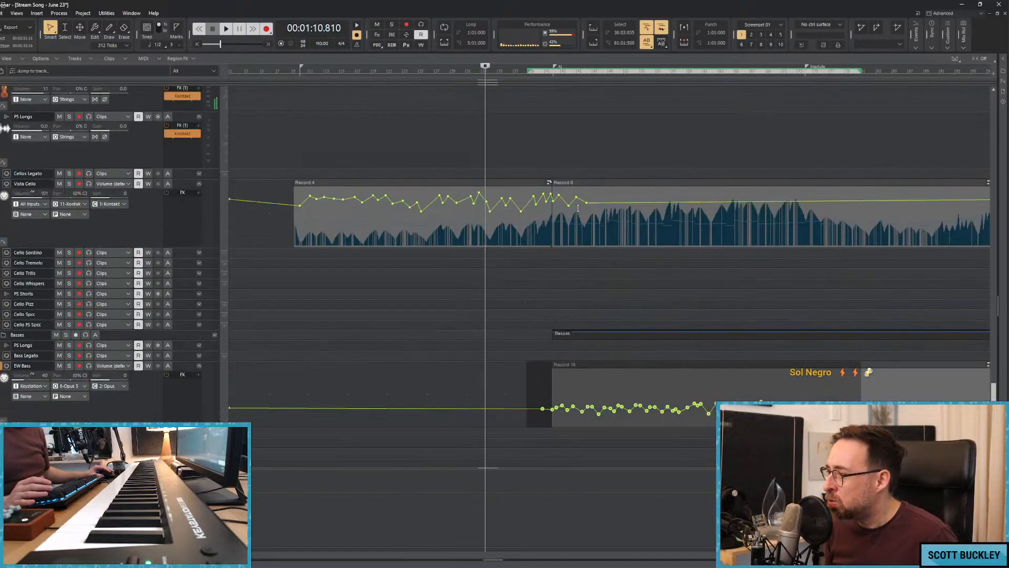
Lower the Piano track's volume to about -3.8 while playing from bar 40, and save the project.
left_click(541, 190)
scroll(539, 189, "up", 10)
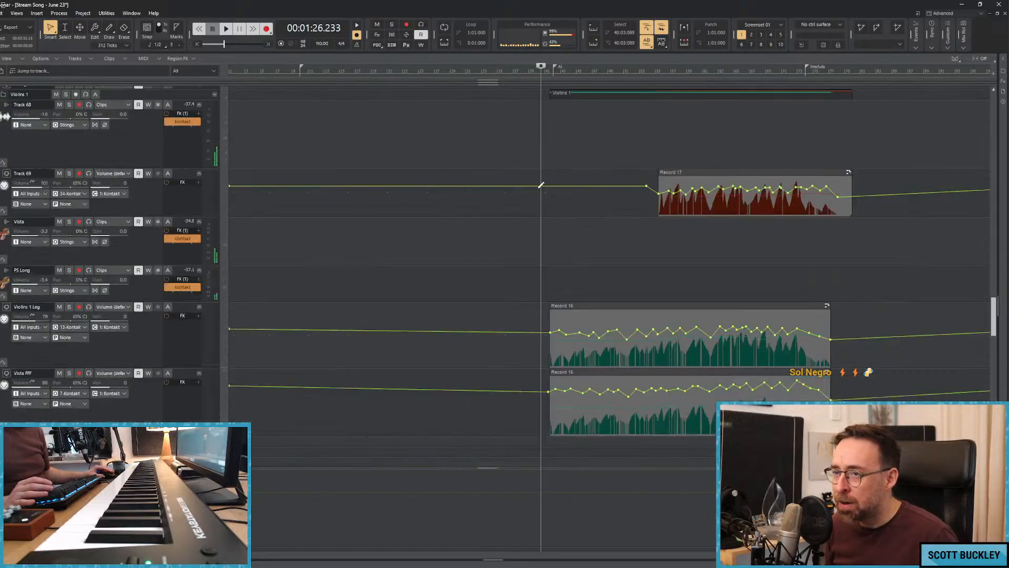
scroll(537, 189, "up", 2)
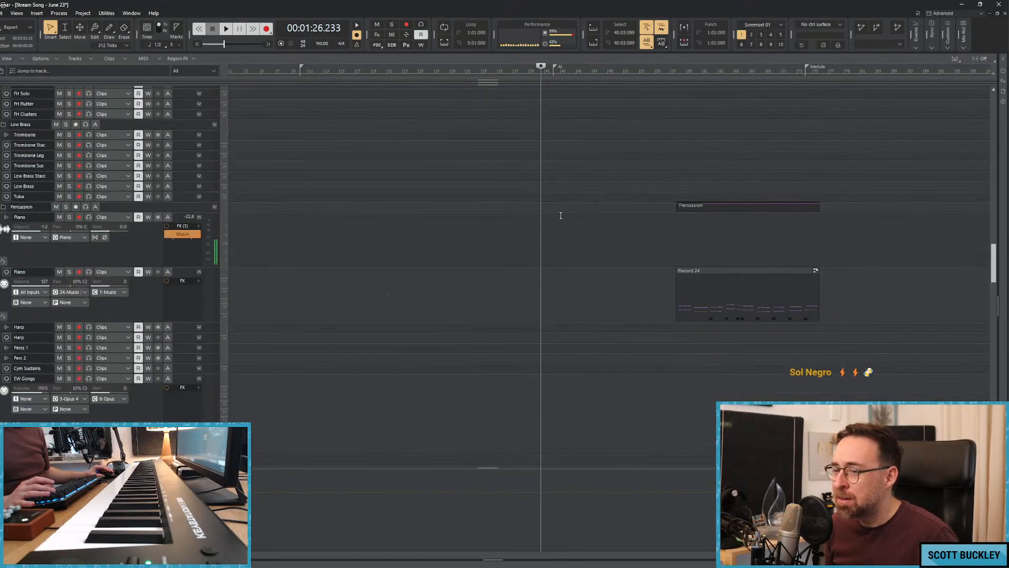
key("space")
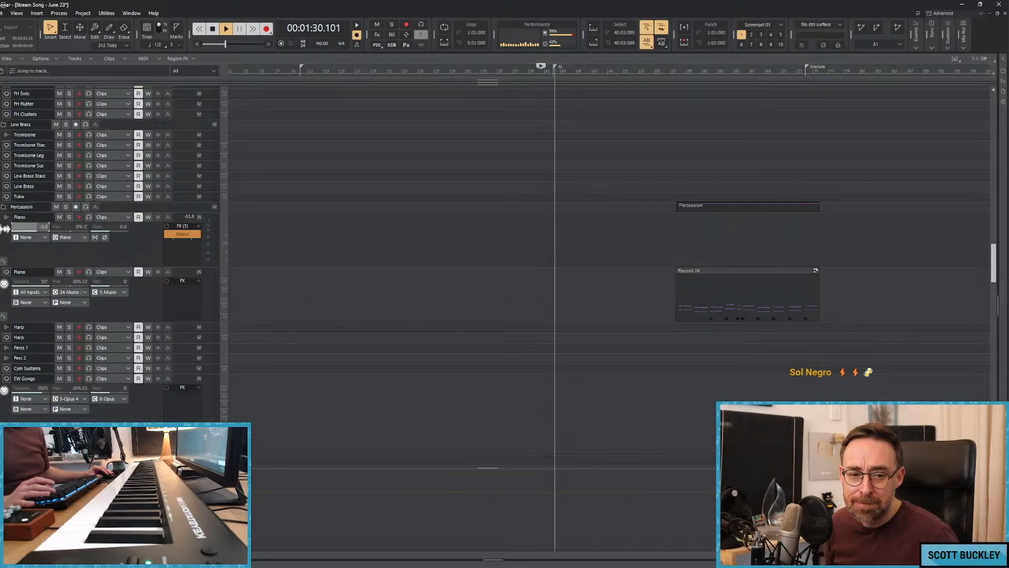
key("space")
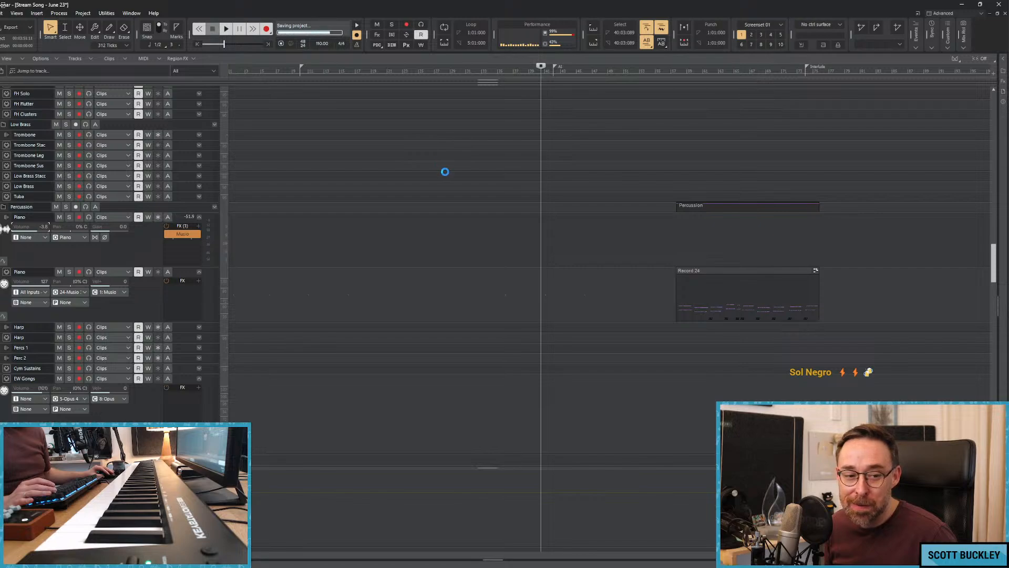
Briefly audition the song from about bar 35.
left_click(480, 158)
left_click(498, 158)
key("space")
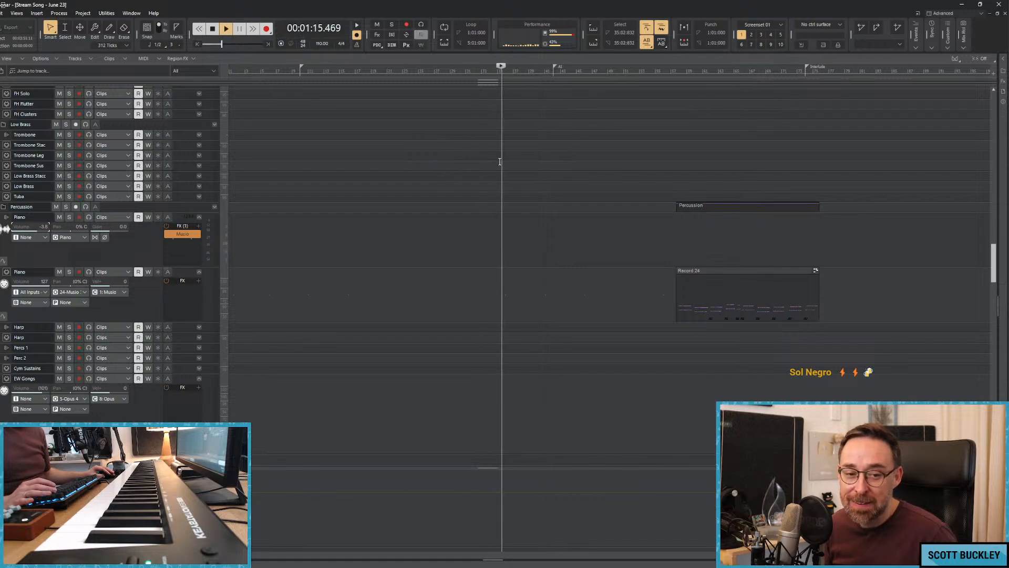
key("space")
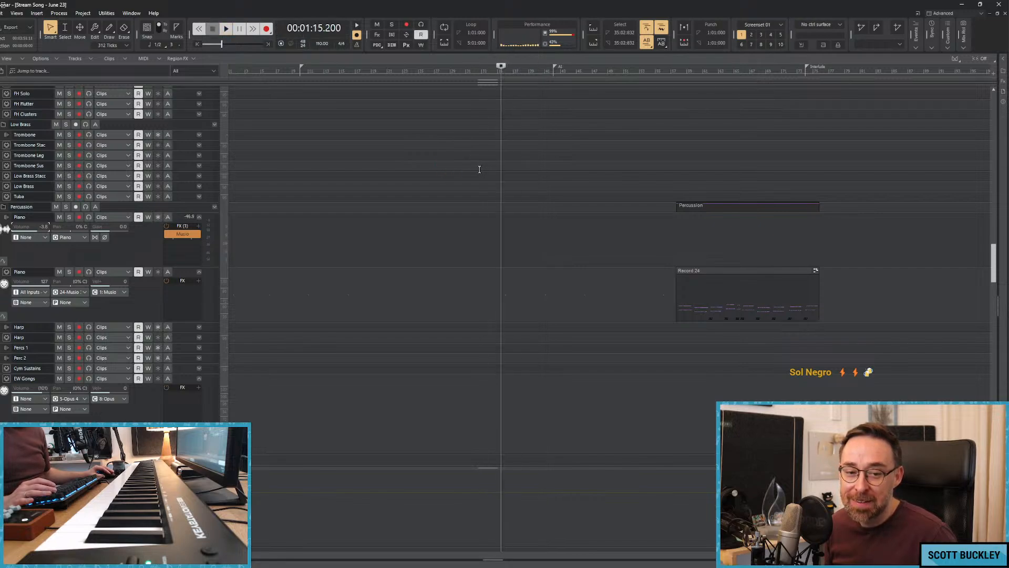
Replay from about bar 28 and add small Clarinet volume dips and rises between about bars 30 and 35.
left_click(464, 166)
left_click(449, 167)
key("space")
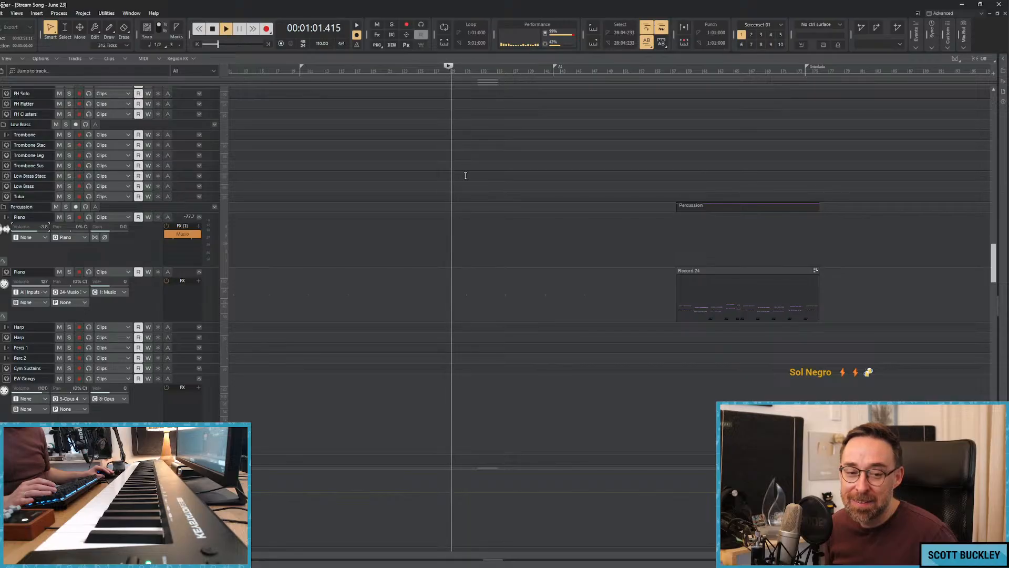
scroll(478, 185, "up", 10)
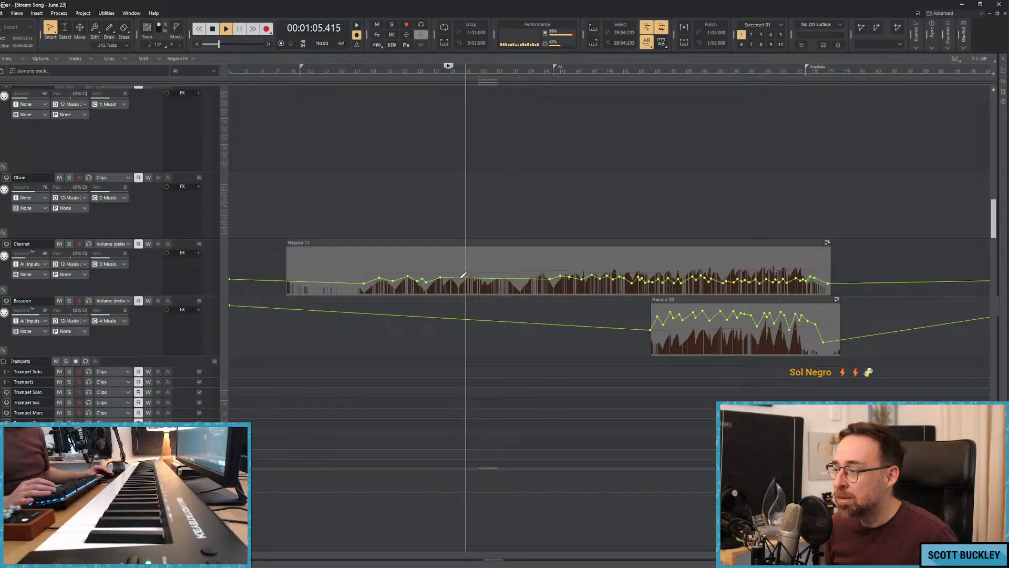
left_click_drag(458, 278, 501, 279)
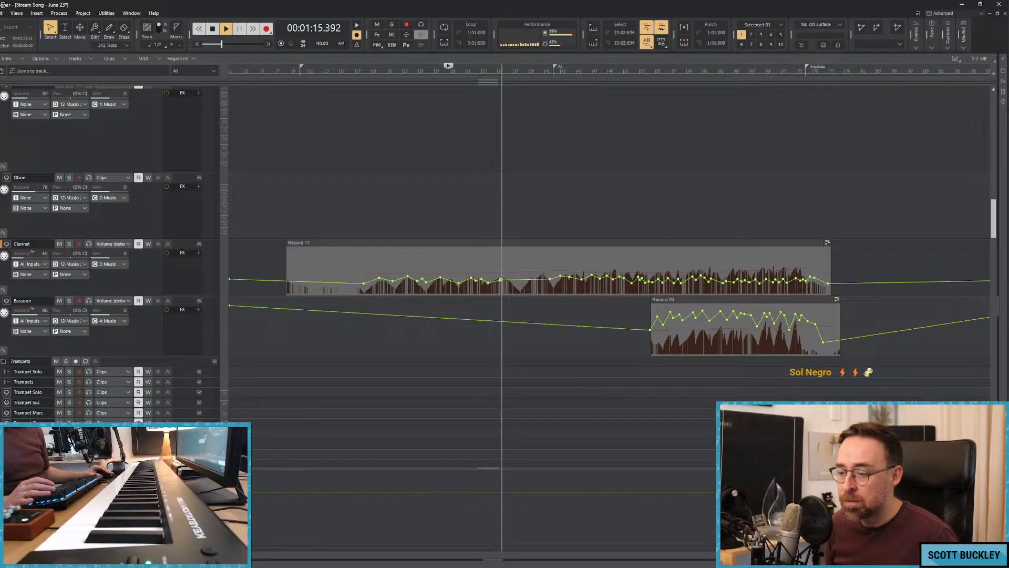
Adjust the knob beside the upper meter of the FG-MU compressor on the master bus, and put the plugin window away.
left_click_drag(161, 567, 270, 175)
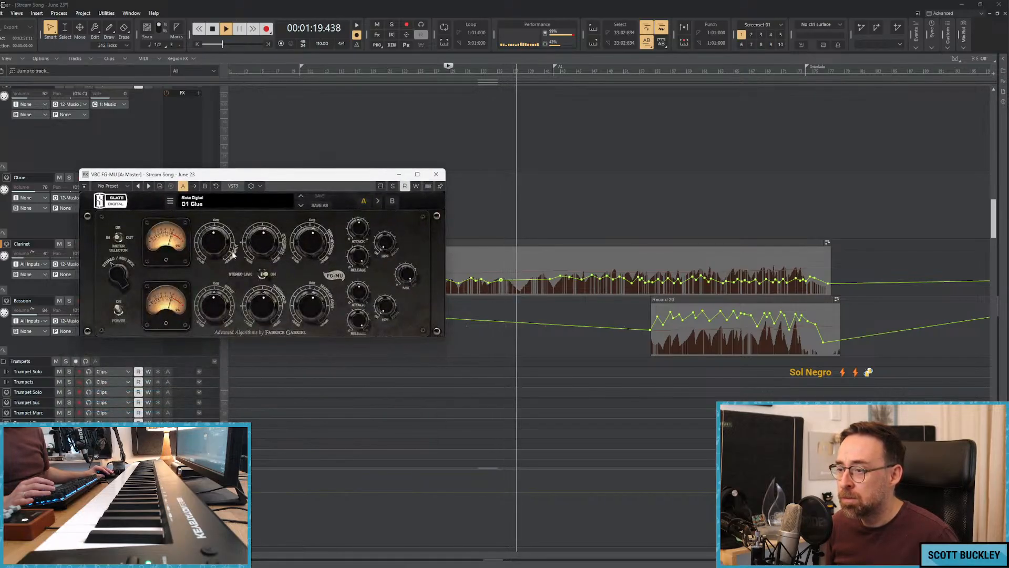
left_click_drag(222, 257, 217, 244)
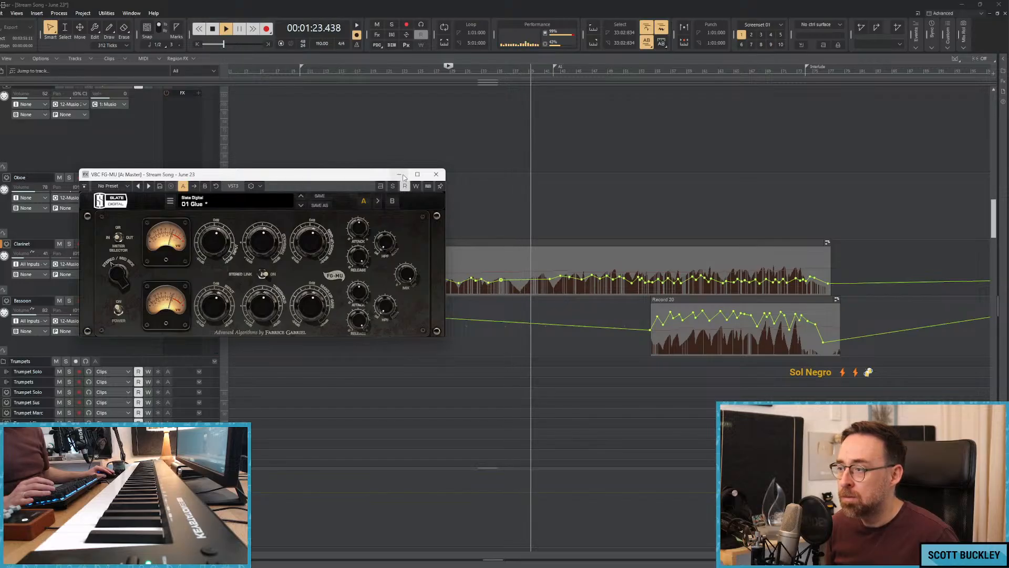
left_click(436, 174)
Dip the Clarinet volume at about bar 38 and bring it back up at about bar 39.
left_click_drag(520, 278, 521, 284)
left_click(532, 280)
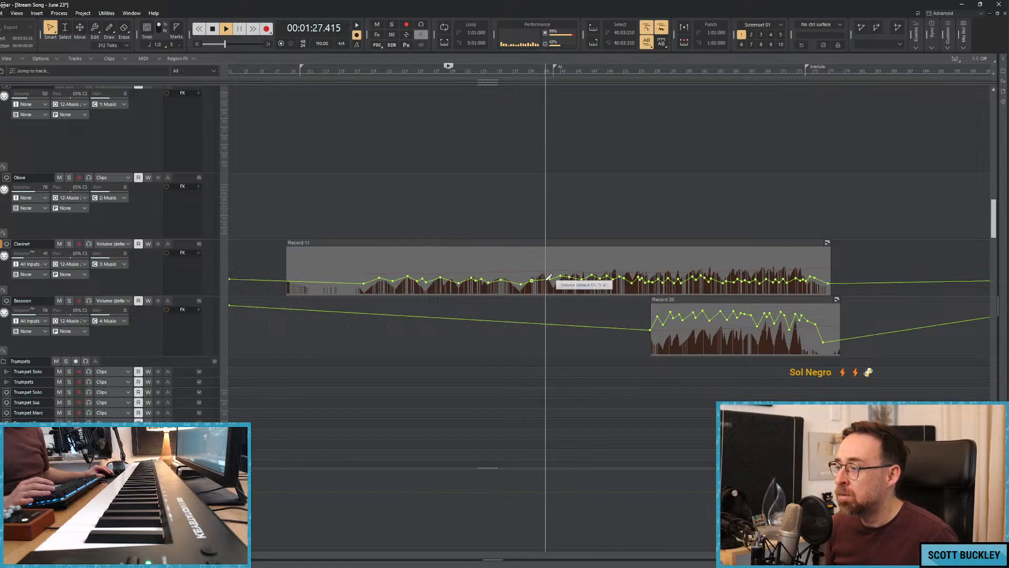
Briefly solo the EW Bass track, and reset the Basses instrument track's volume to 0.0.
scroll(552, 280, "down", 10)
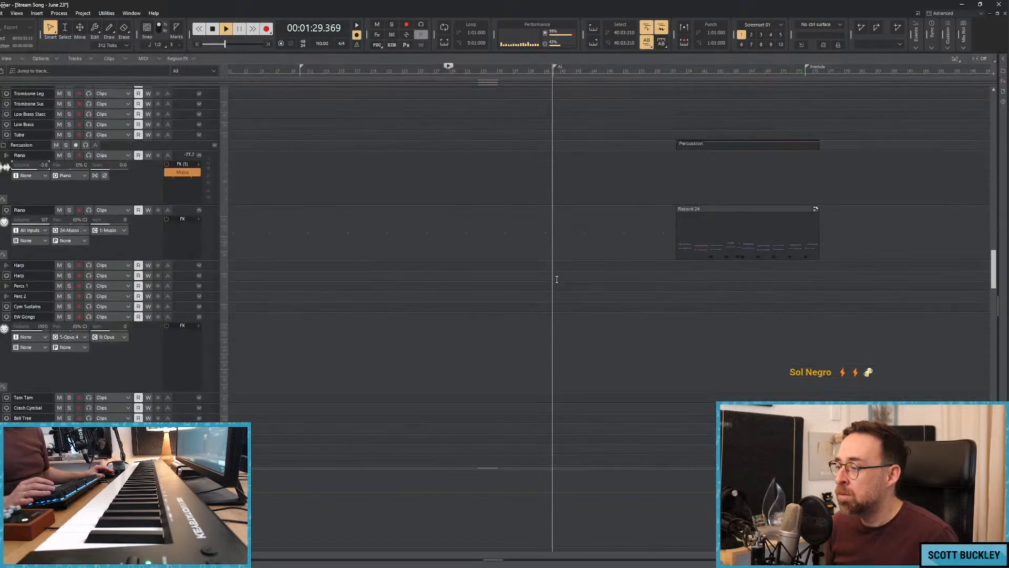
scroll(555, 279, "up", 8)
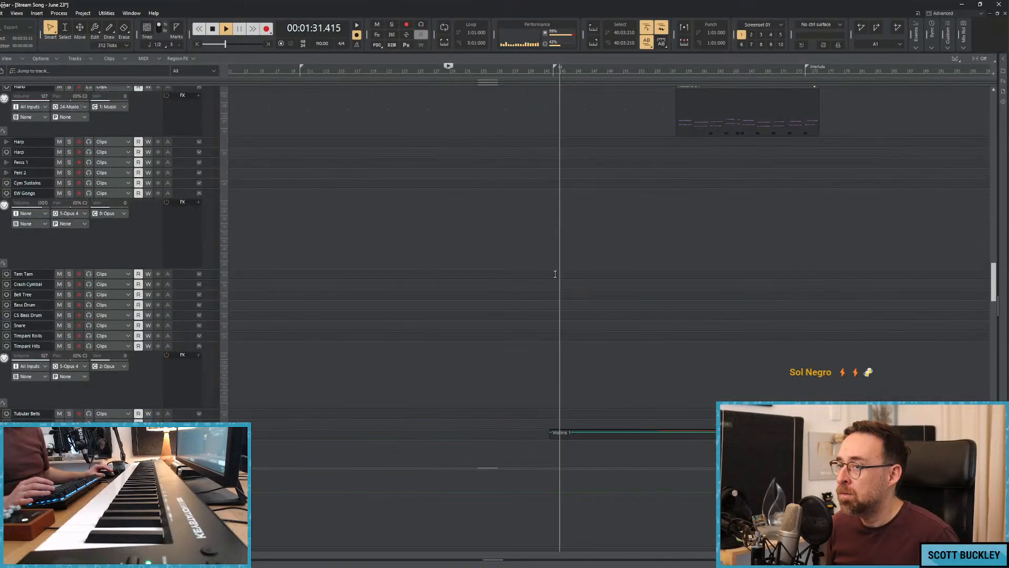
scroll(554, 275, "down", 8)
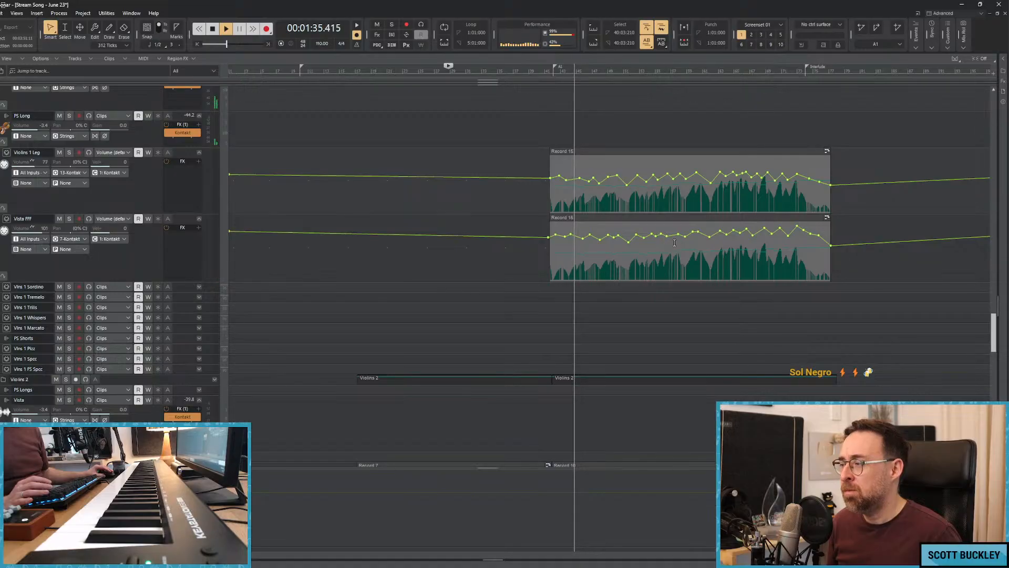
scroll(599, 229, "down", 8)
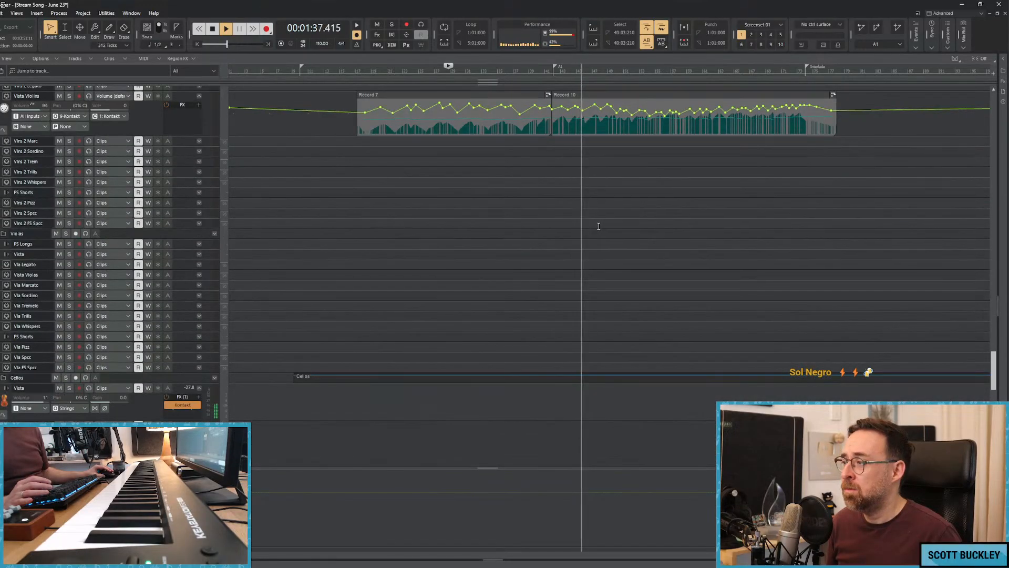
scroll(595, 225, "down", 6)
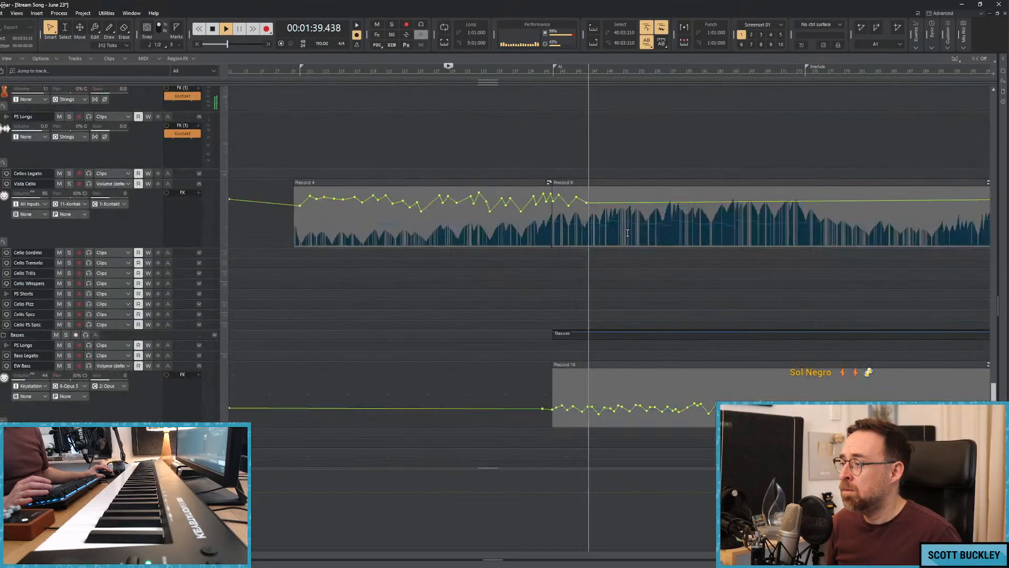
scroll(595, 210, "down", 5)
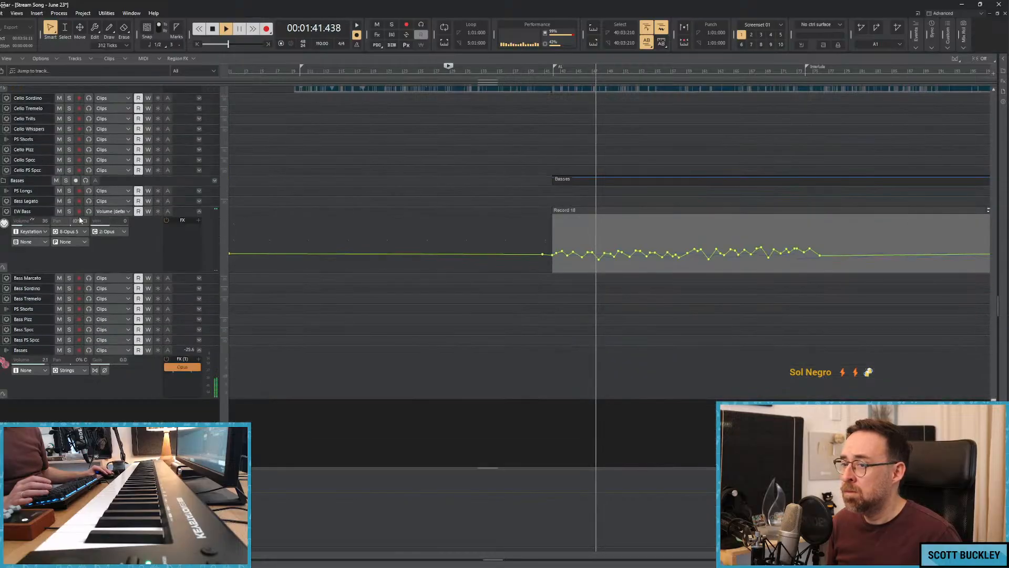
left_click(69, 211)
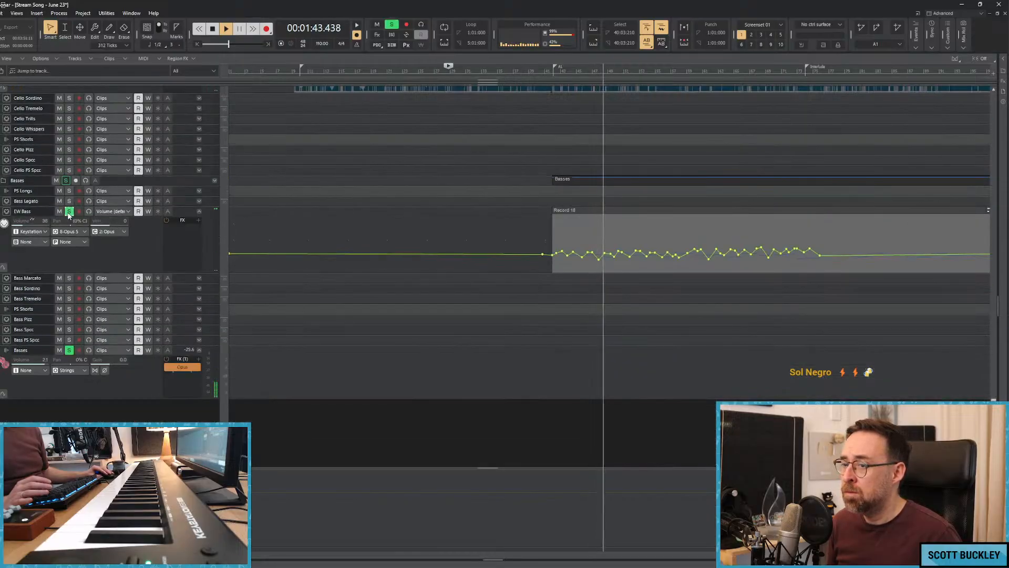
left_click(69, 211)
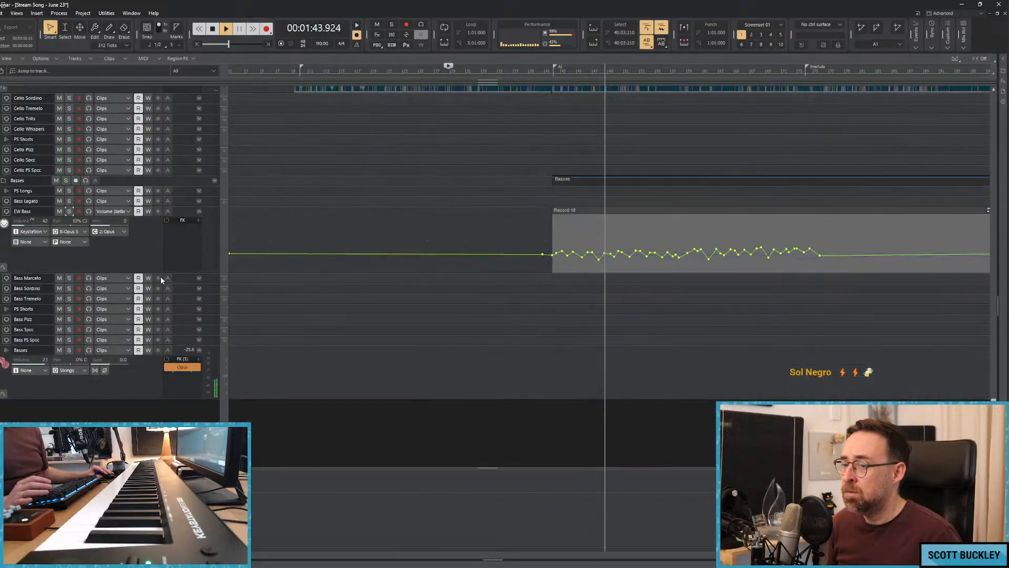
left_click(46, 362)
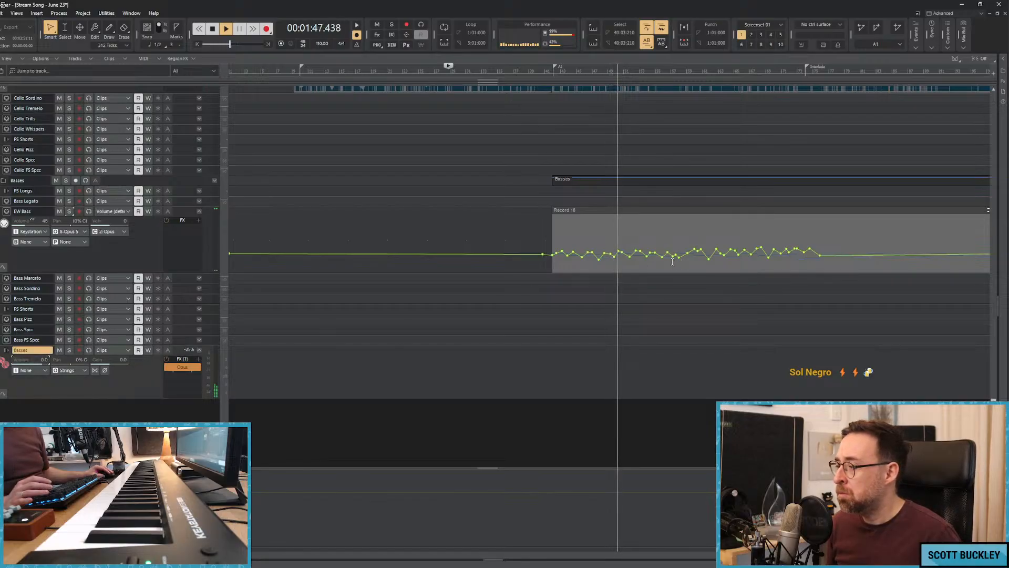
Add small Vista Cello volume dips and rises between about bars 45 and 60, stop playback and return to about bar 40.
scroll(691, 242, "up", 3)
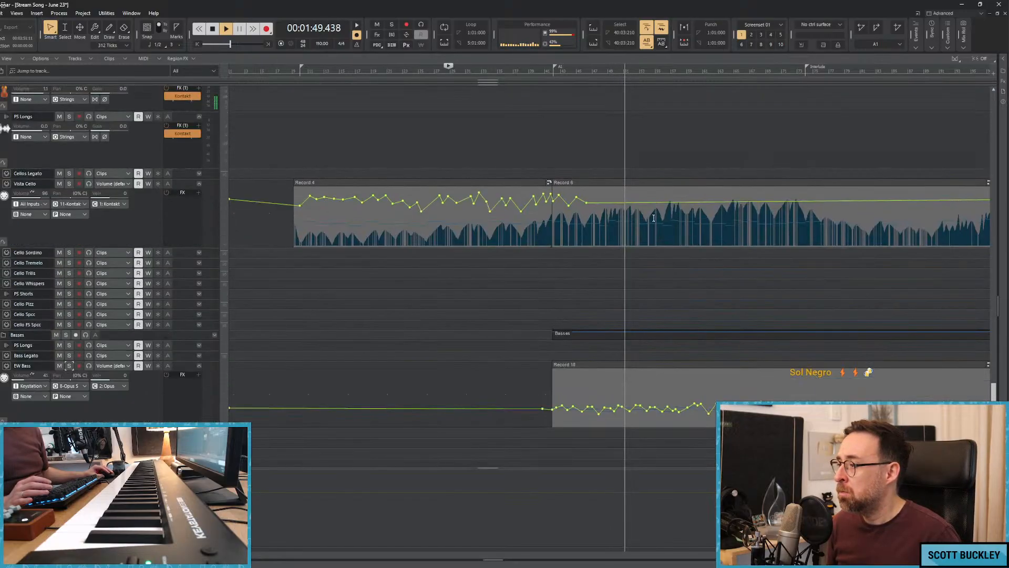
left_click_drag(594, 203, 709, 211)
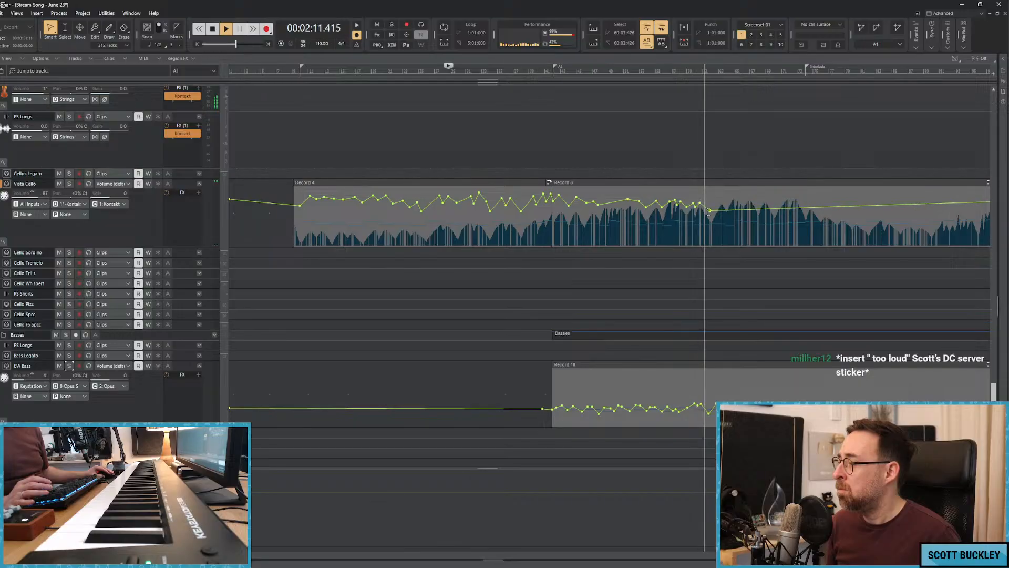
key("space")
left_click(545, 154)
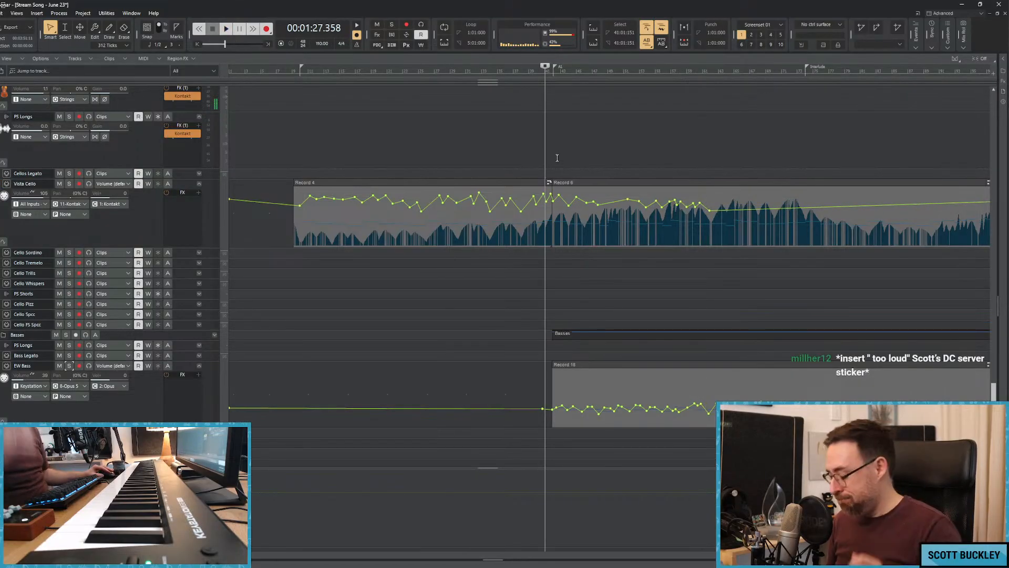
Raise the Fluttery Strings volume automation slightly from about bar 40 to bar 80 and from about bar 7 to bar 40.
scroll(558, 157, "up", 10)
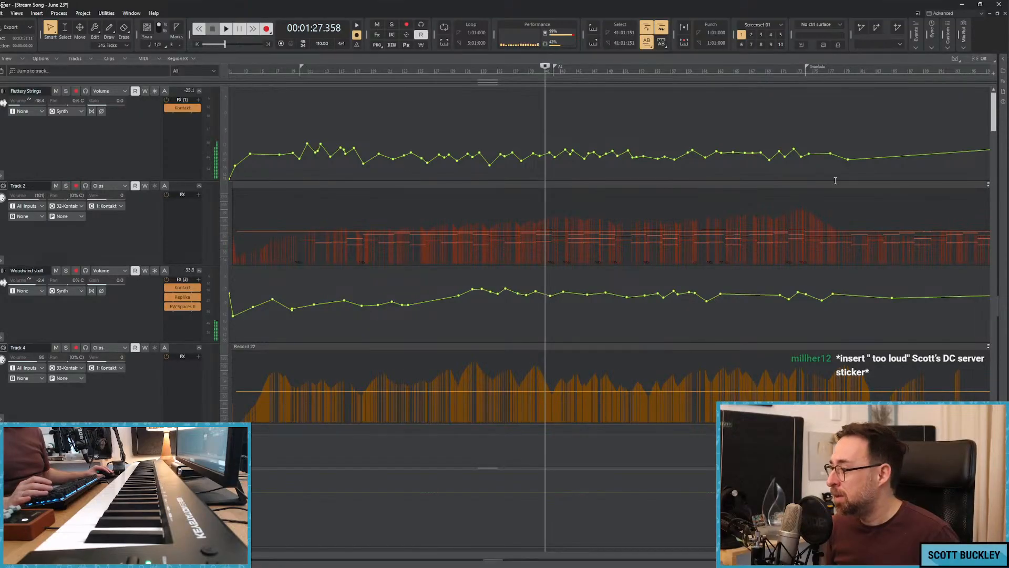
left_click_drag(867, 174, 547, 155)
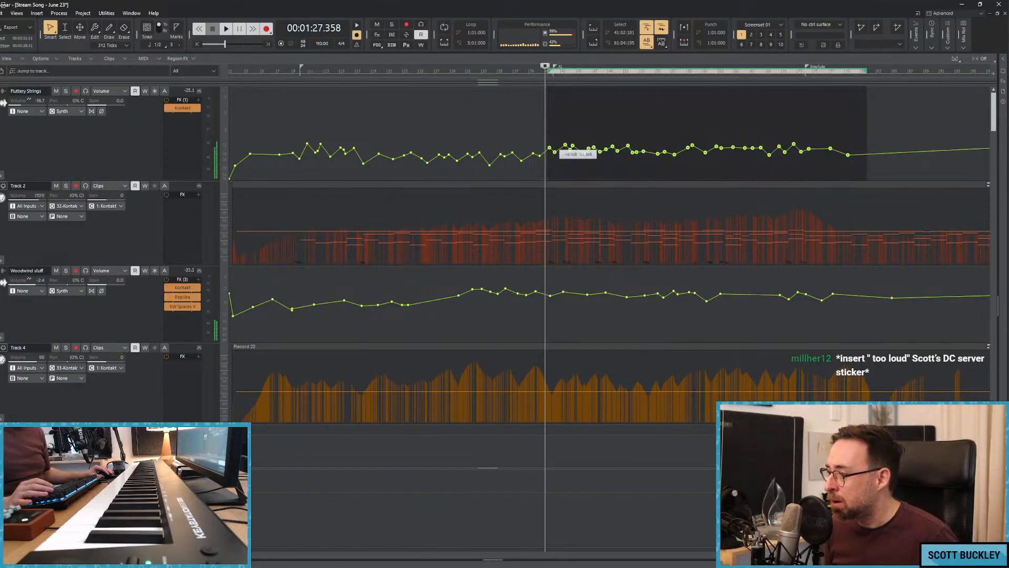
left_click_drag(284, 123, 542, 151)
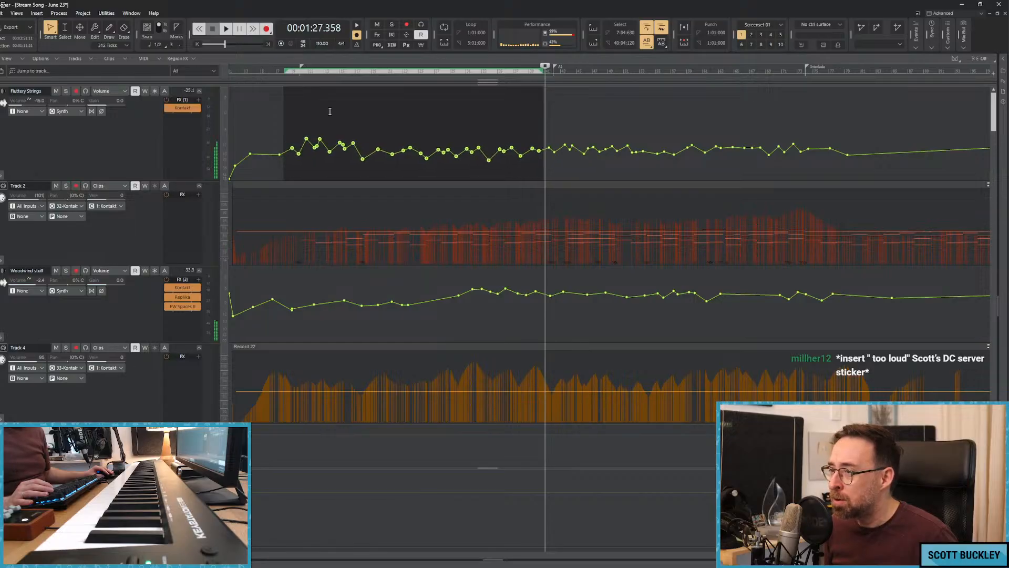
Play the song from about bar 7, briefly soloing the Fluttery Strings track.
left_click(277, 112)
key("space")
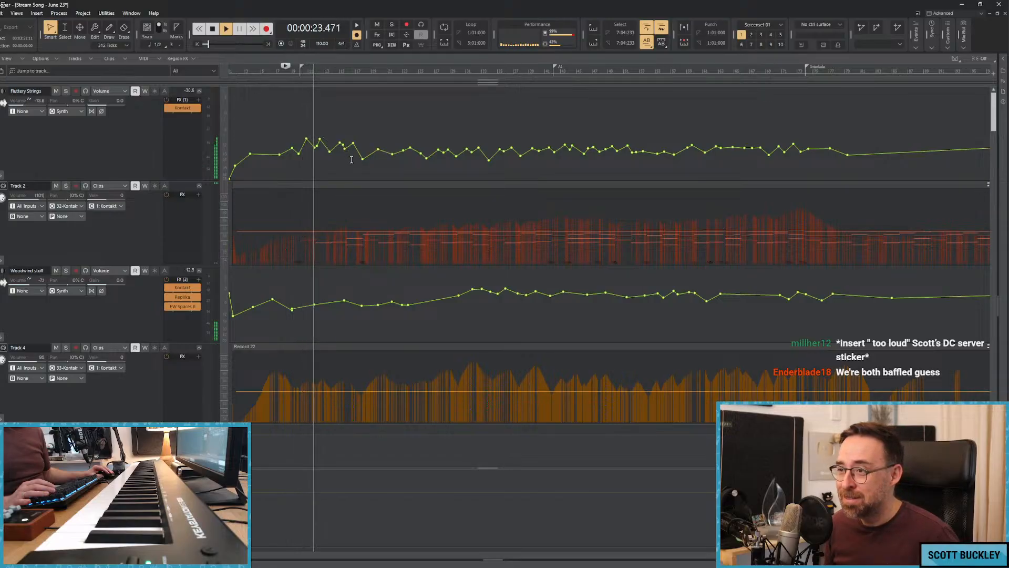
left_click(67, 92)
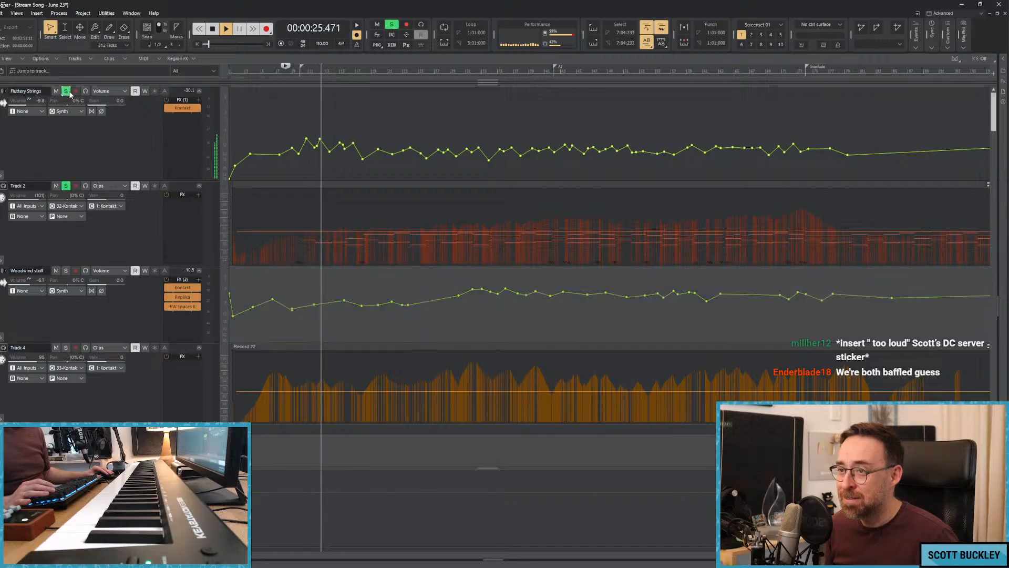
left_click(67, 92)
key("space")
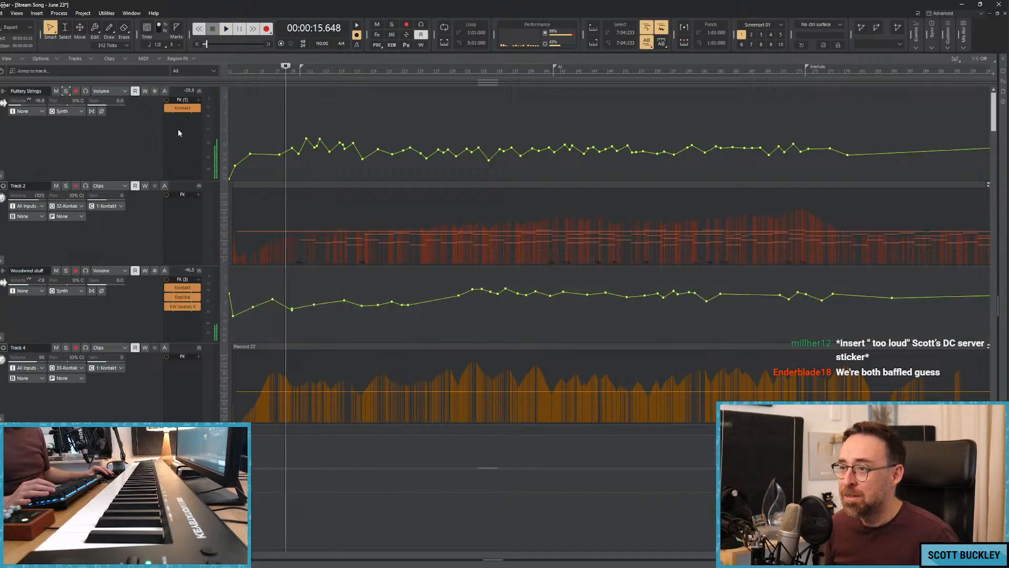
right_click(178, 129)
key("Escape")
right_click(179, 141)
mouse_move(213, 165)
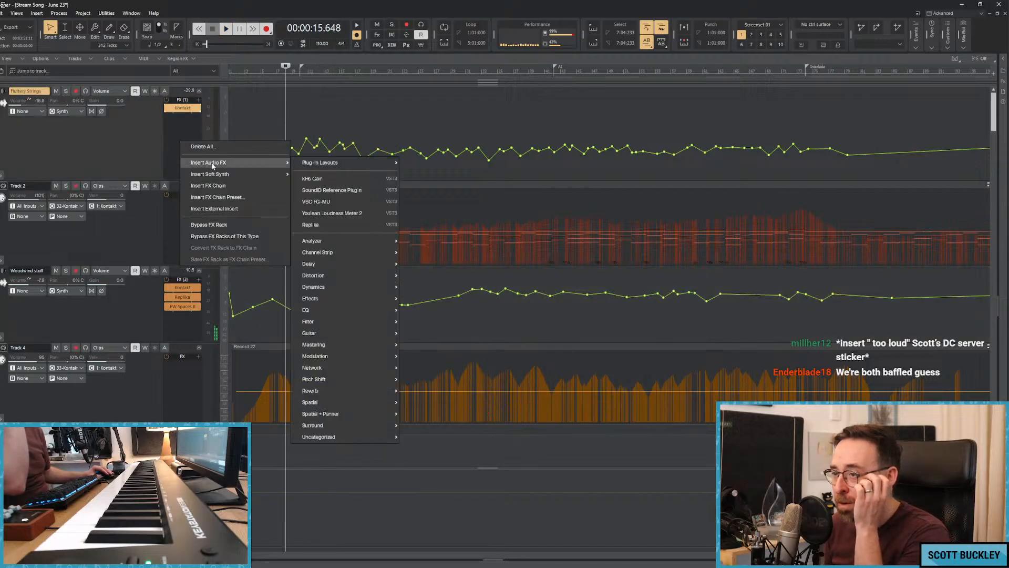
key("Escape")
Insert the Replika delay on the Fluttery Strings track and load its Soft Clouds preset.
right_click(174, 140)
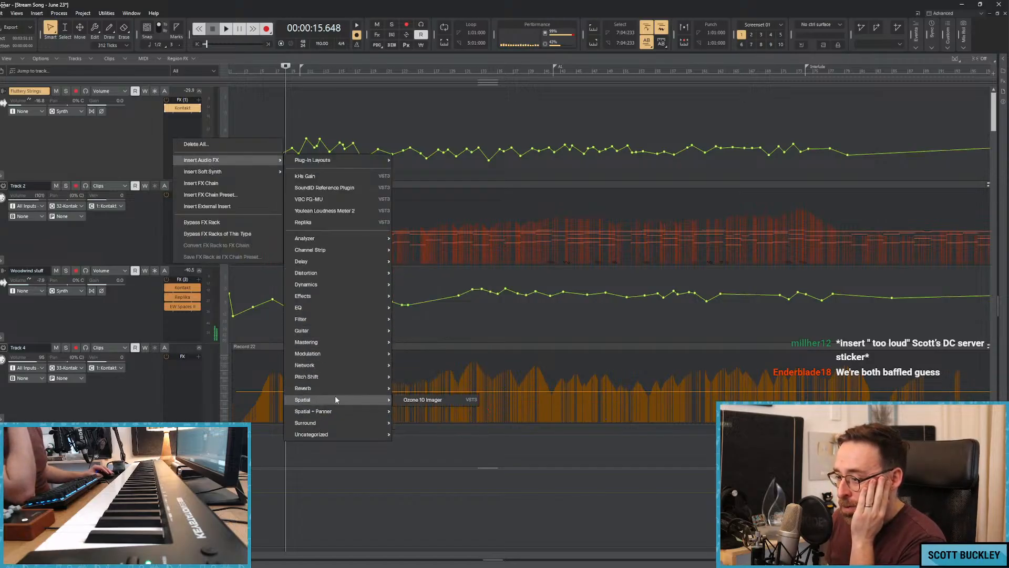
mouse_move(340, 258)
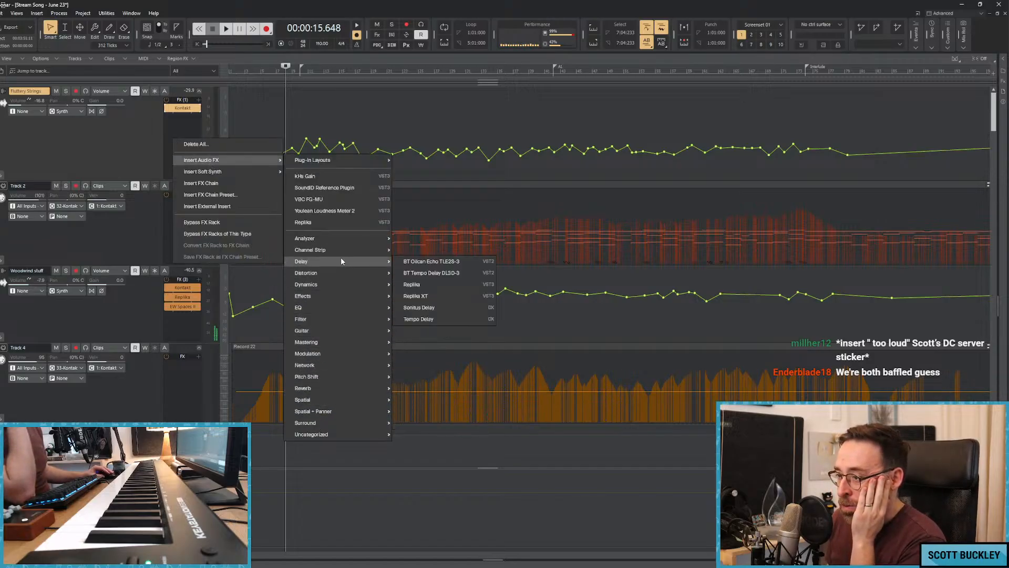
left_click(427, 287)
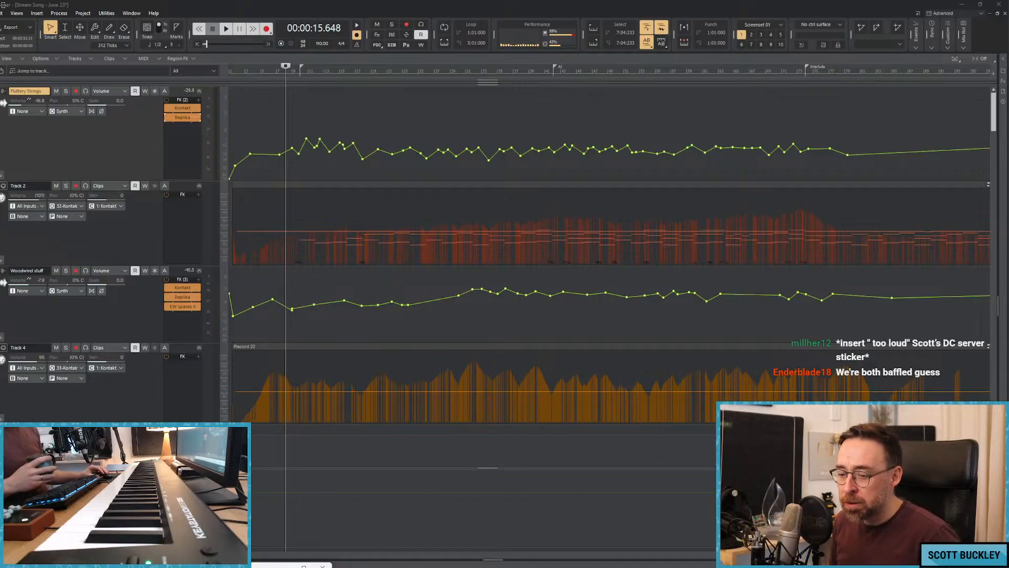
left_click_drag(106, 567, 482, 131)
left_click(518, 141)
left_click(508, 152)
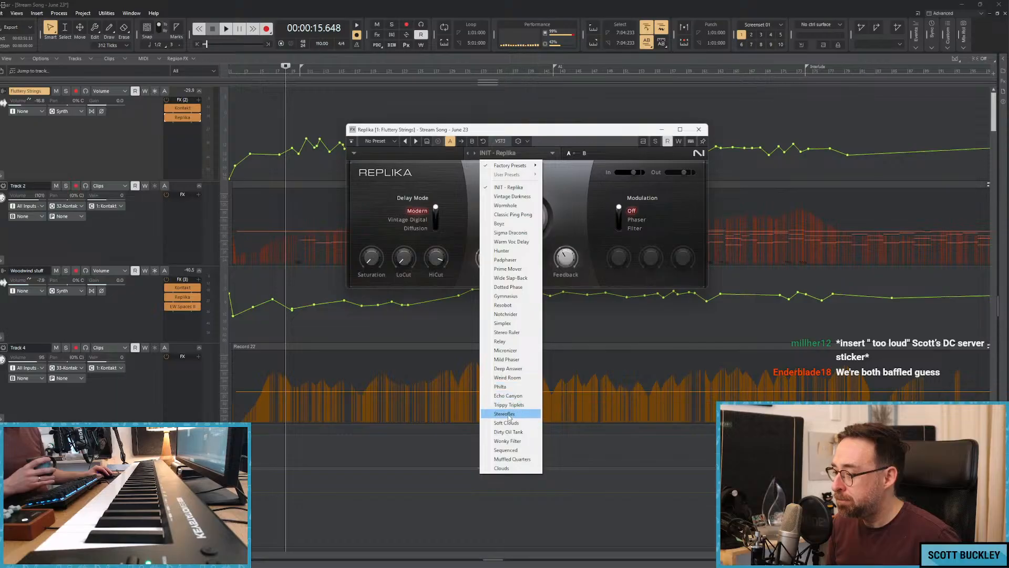
left_click(506, 423)
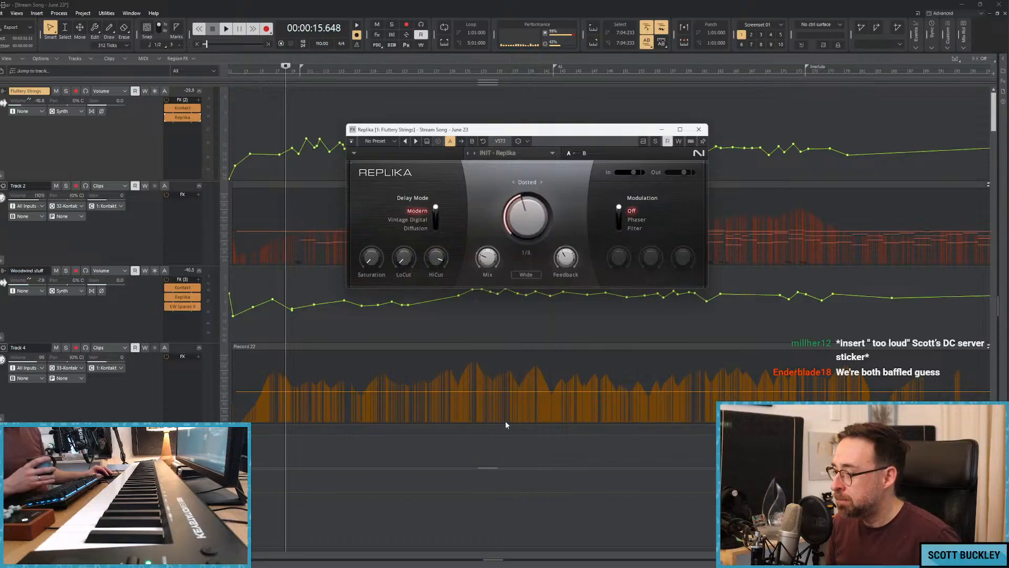
Replay from about bar 7, lower the Fluttery Strings volume between about bars 9 and 13, and close Replika.
key("space")
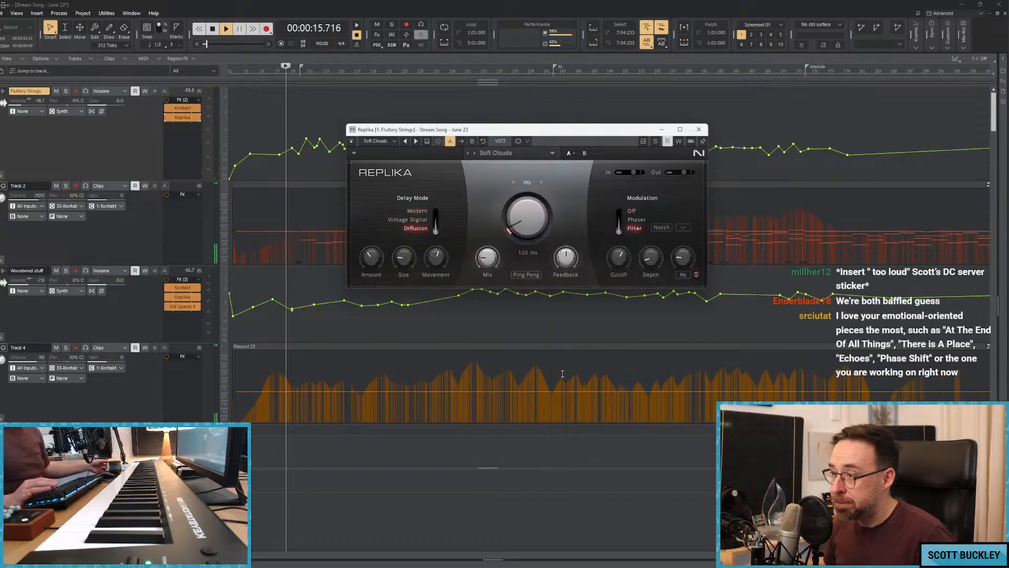
left_click(699, 130)
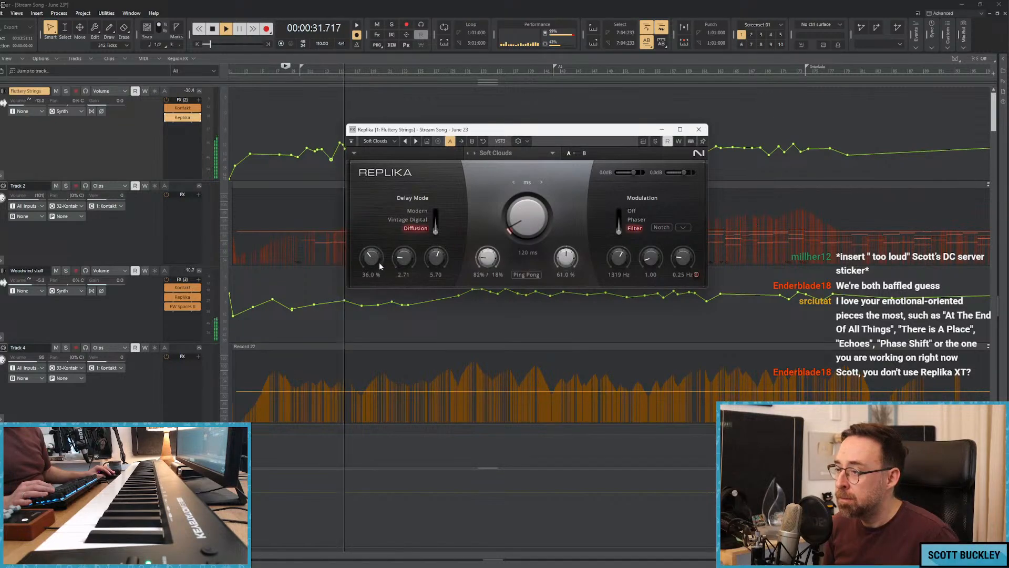
left_click(699, 129)
key("space")
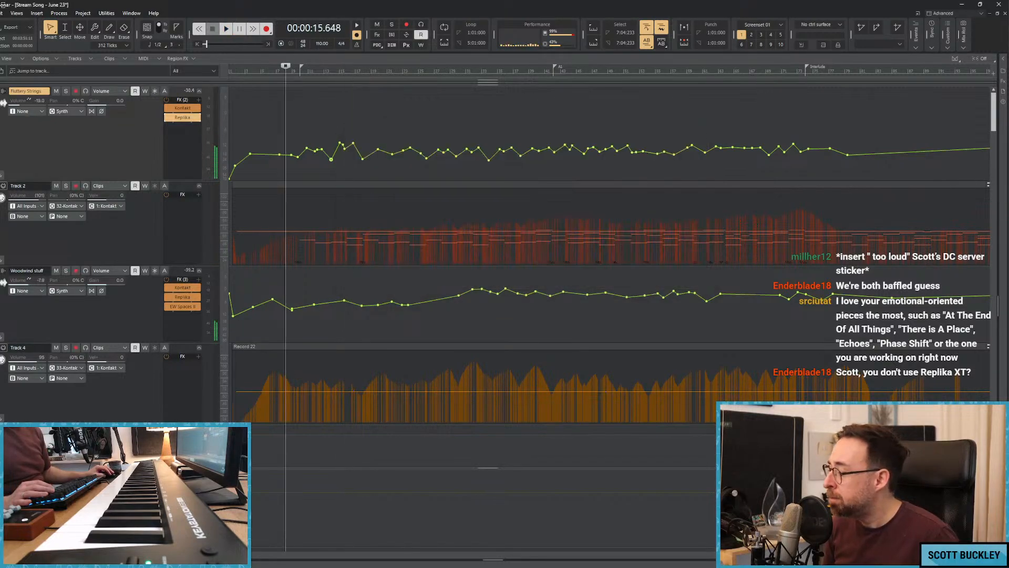
Lower the Fluttery Strings volume points at about bar 14 while replaying from about bar 7.
scroll(761, 323, "up", 5)
key("space")
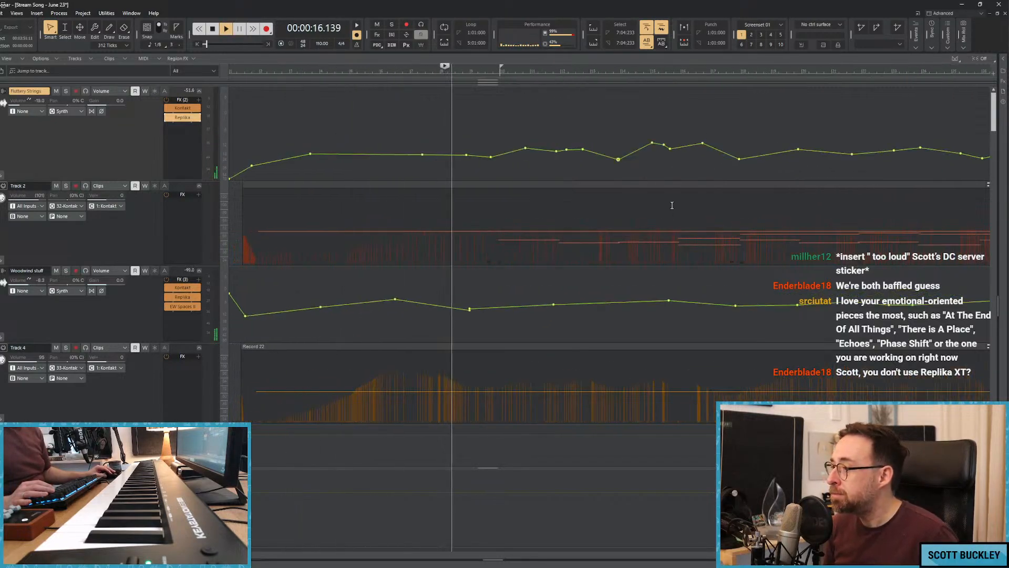
left_click_drag(652, 143, 676, 154)
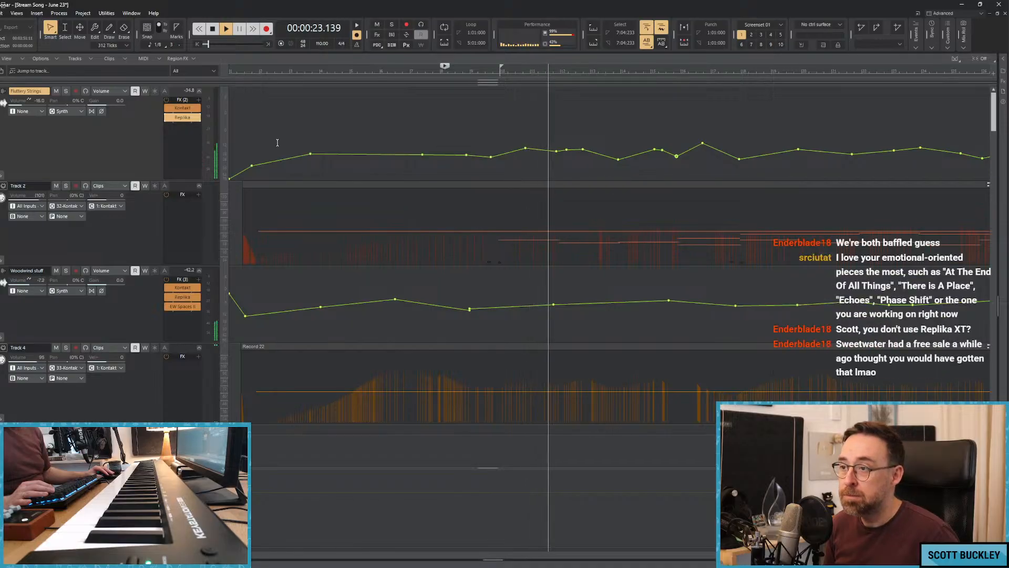
key("space")
key("space")
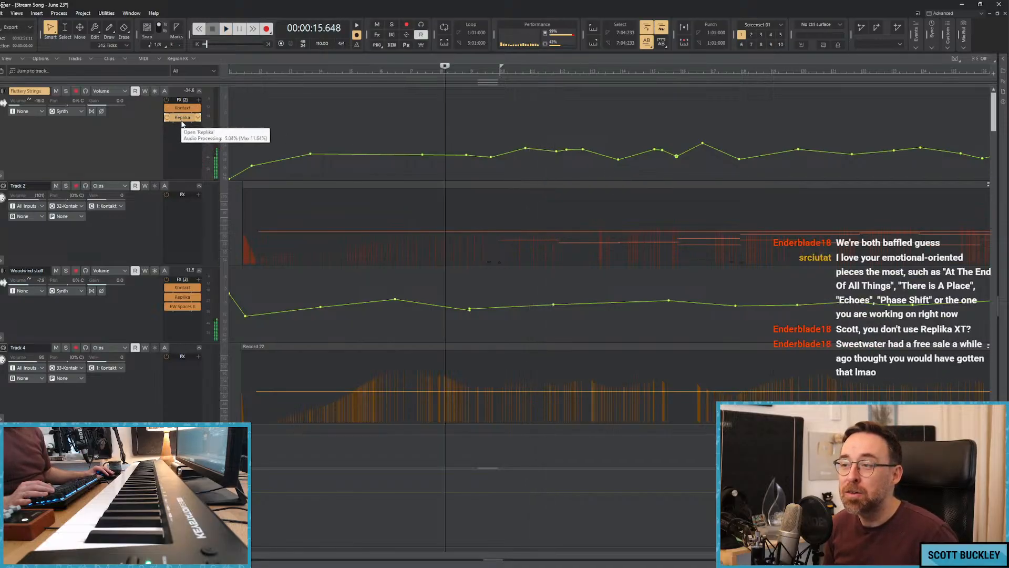
Check the Replika settings on the Fluttery Strings track and put the plugin window away.
double_click(180, 120)
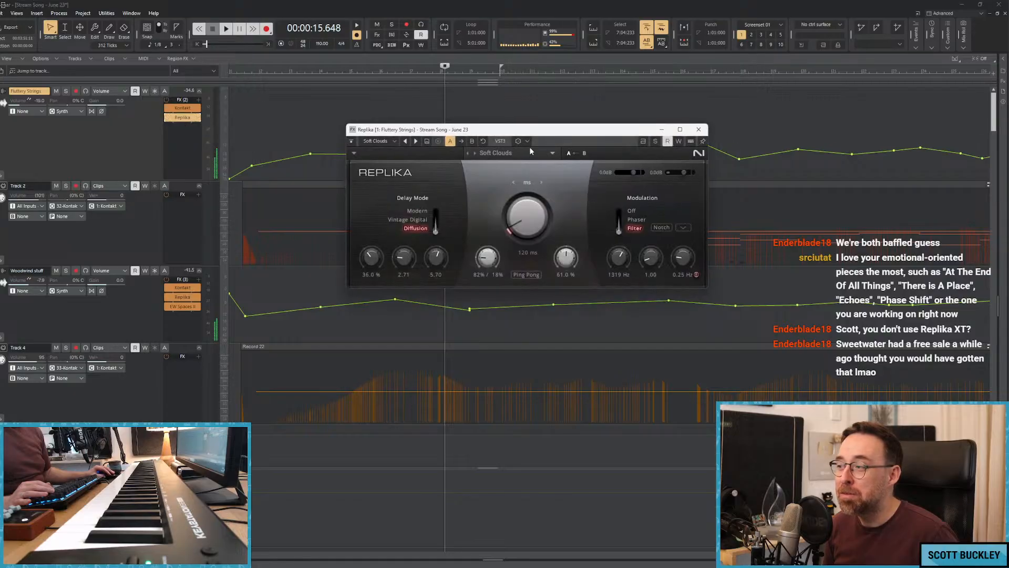
left_click_drag(513, 134, 500, 123)
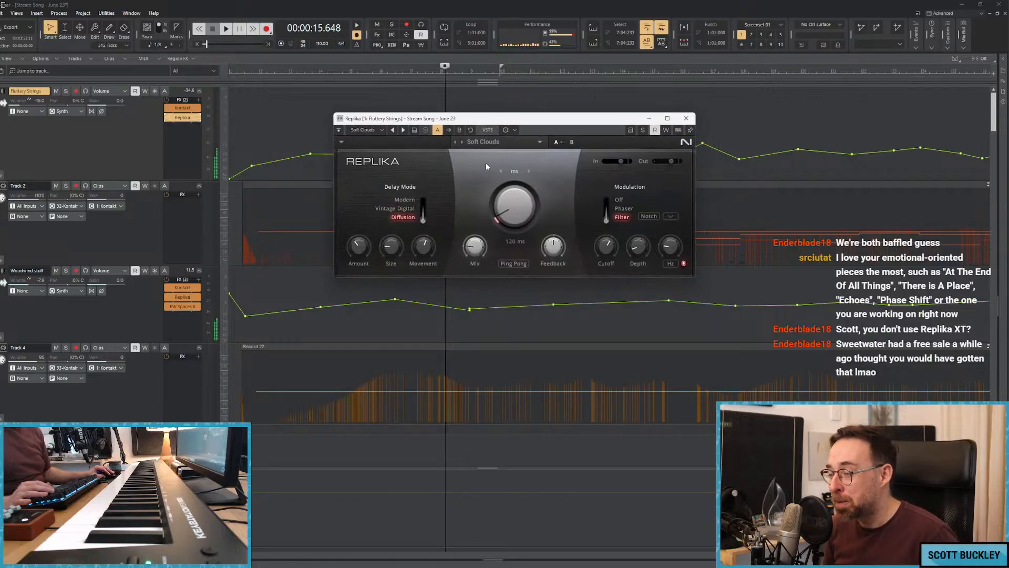
left_click(647, 120)
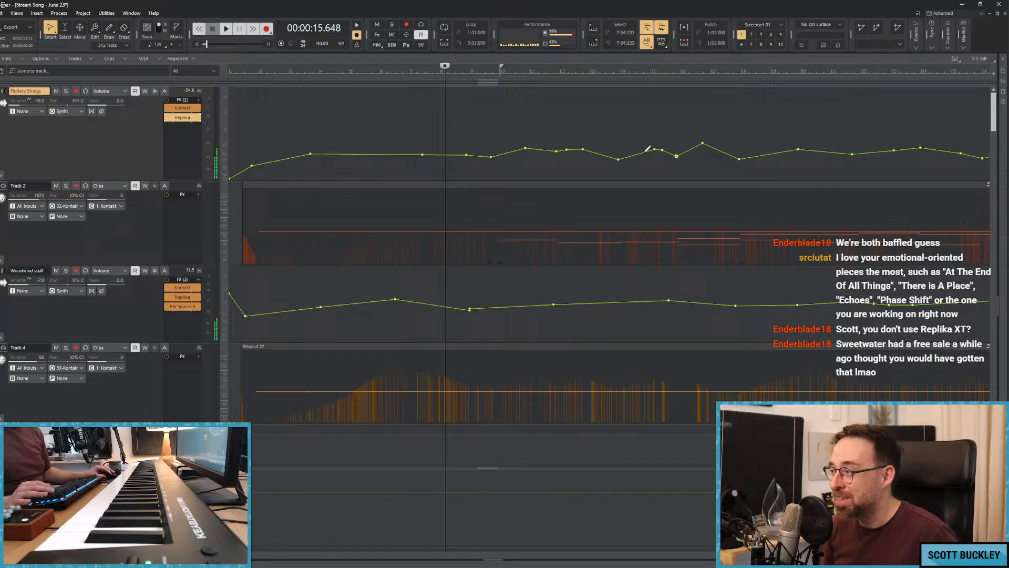
Replay the song from about bar 8.
left_click(491, 112)
left_click_drag(238, 556, 265, 559)
left_click(342, 146)
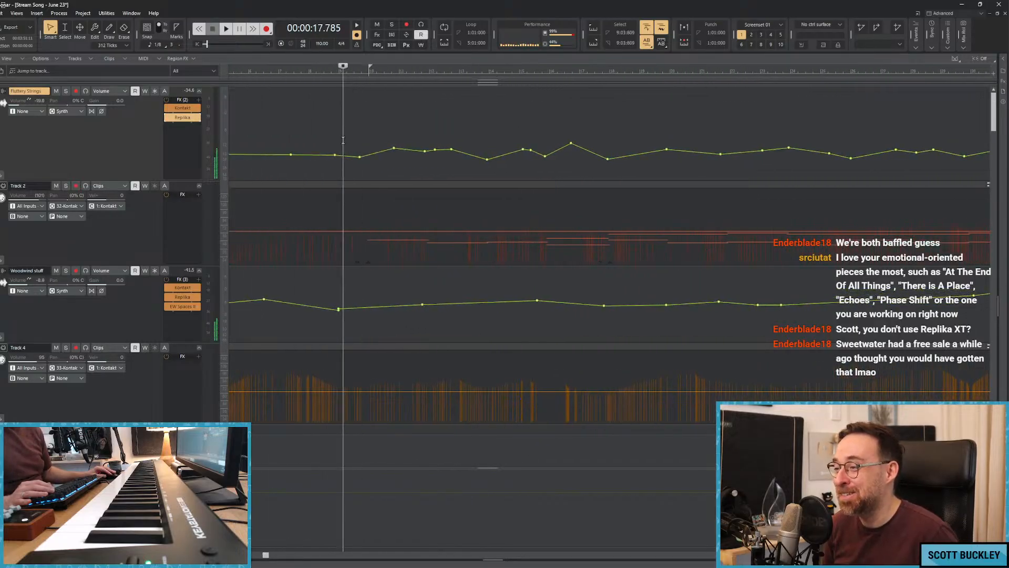
key("space")
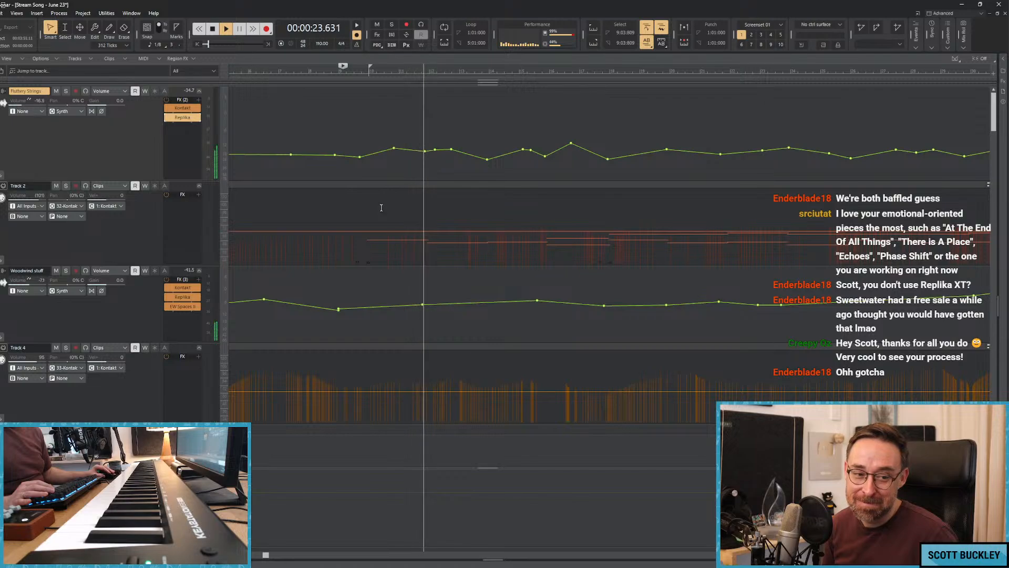
Lower the Fluttery Strings volume points near bars 10 and 12, delete the extra point before the bar 13 peak, and replay the passage.
key("space")
left_click_drag(424, 151, 427, 156)
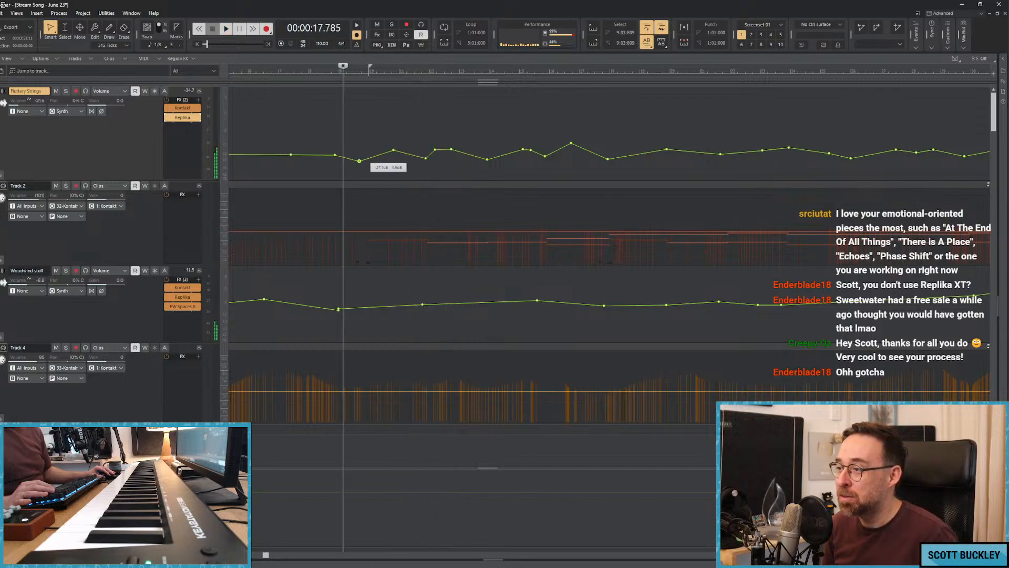
key("space")
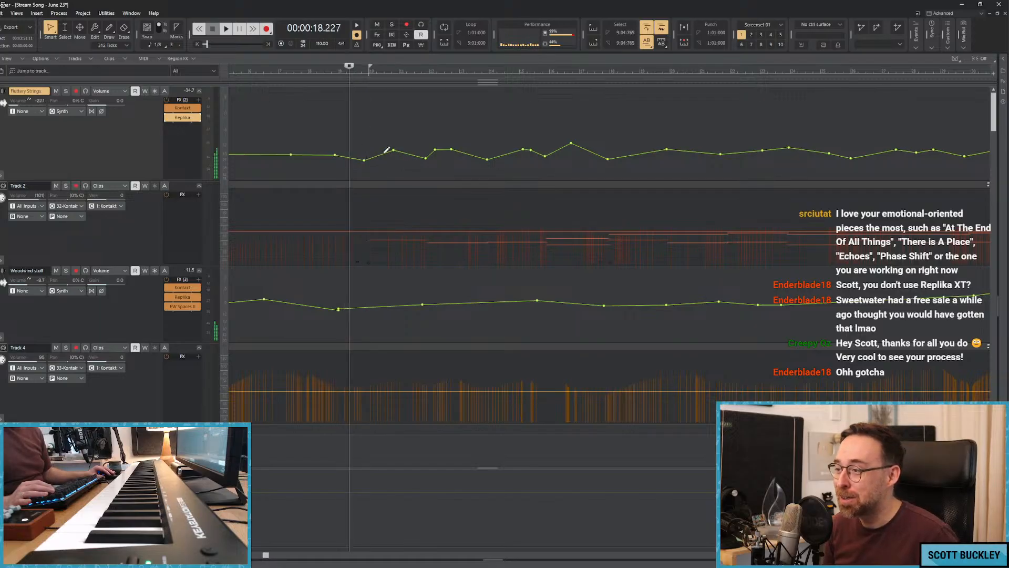
right_click(440, 151)
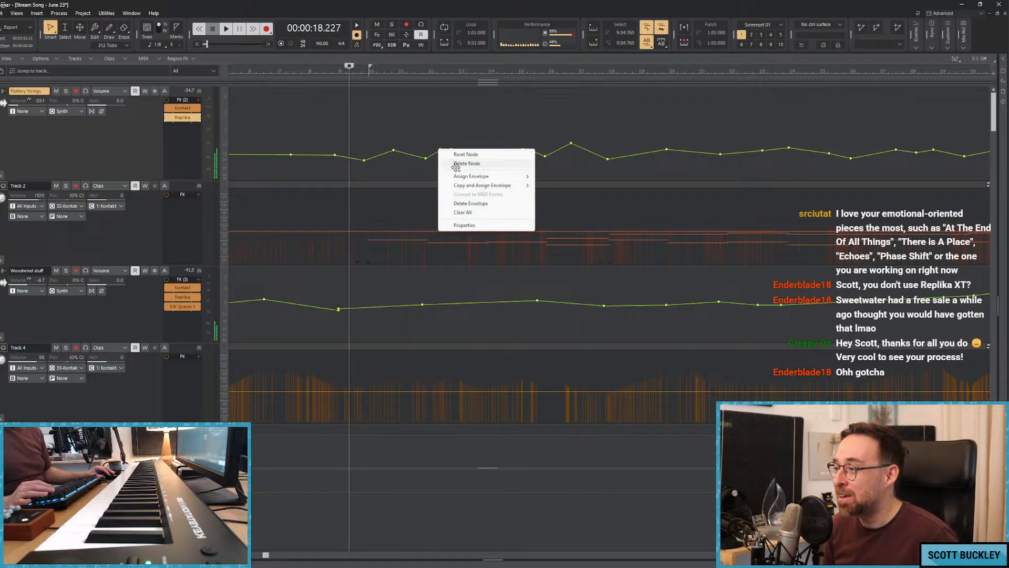
left_click(453, 149)
key("space")
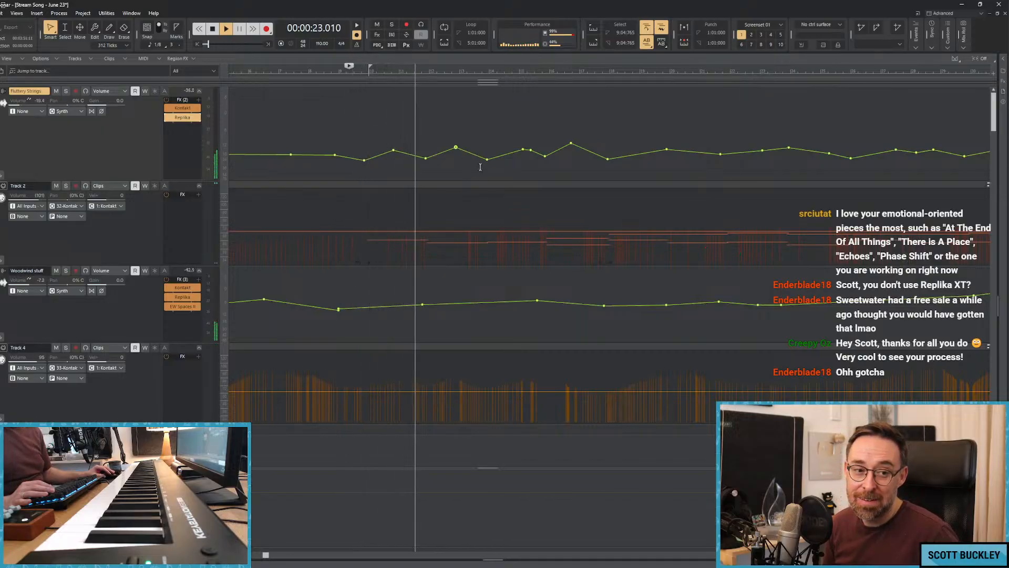
key("space")
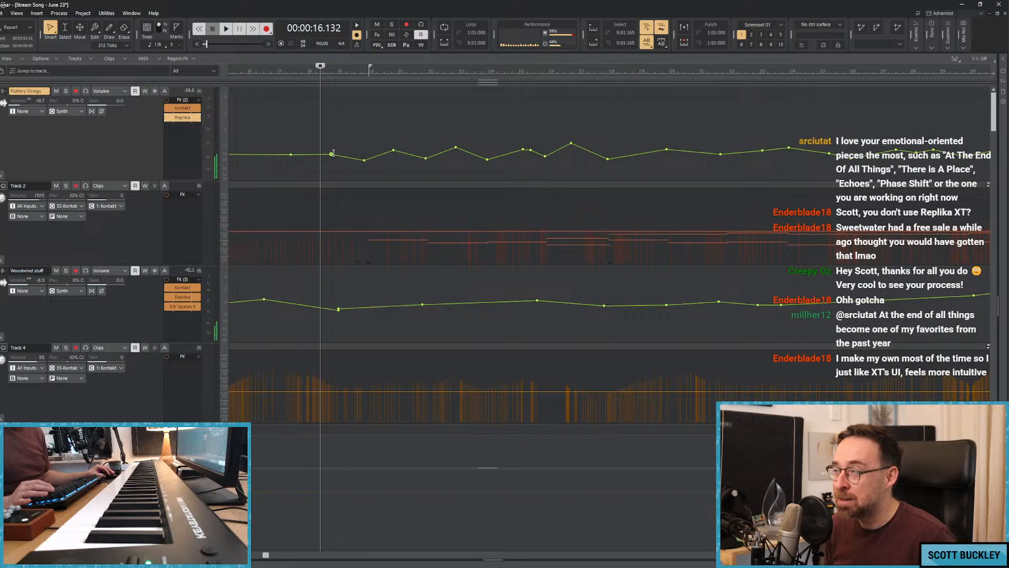
While replaying from about bar 8, reshape the Fluttery Strings volume between bars 14 and 20 and raise the Woodwind stuff volume near bar 18.
left_click(312, 131)
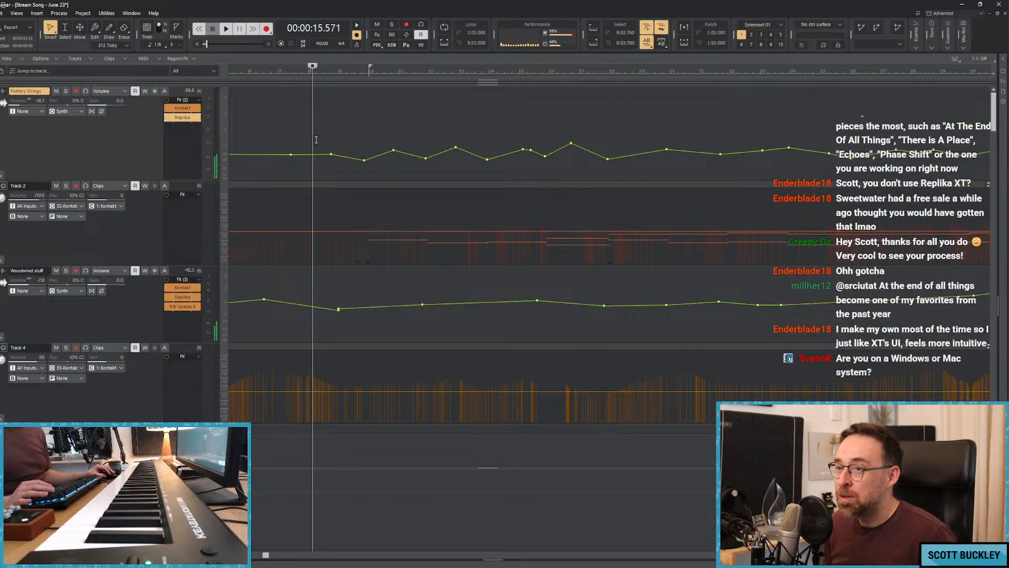
key("space")
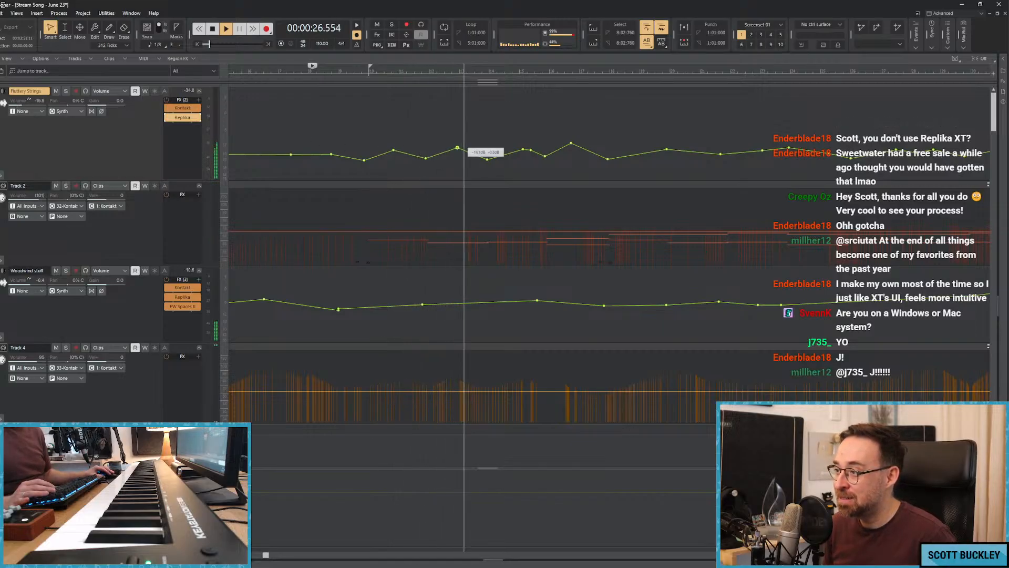
left_click_drag(488, 160, 489, 157)
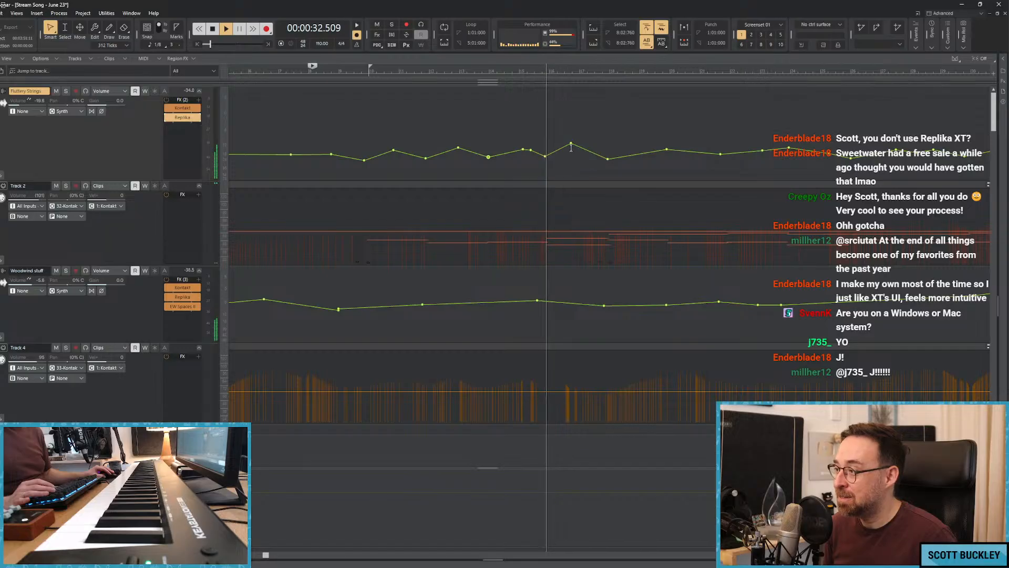
left_click_drag(575, 143, 581, 150)
left_click_drag(604, 305, 606, 297)
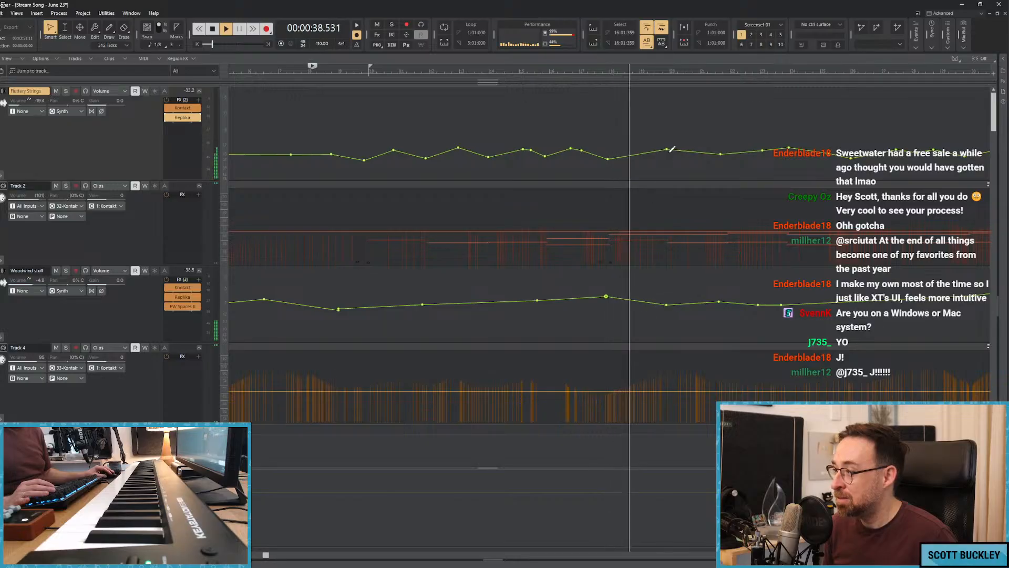
mouse_move(666, 149)
left_mouse_down()
mouse_move(644, 148)
mouse_move(672, 156)
left_mouse_up()
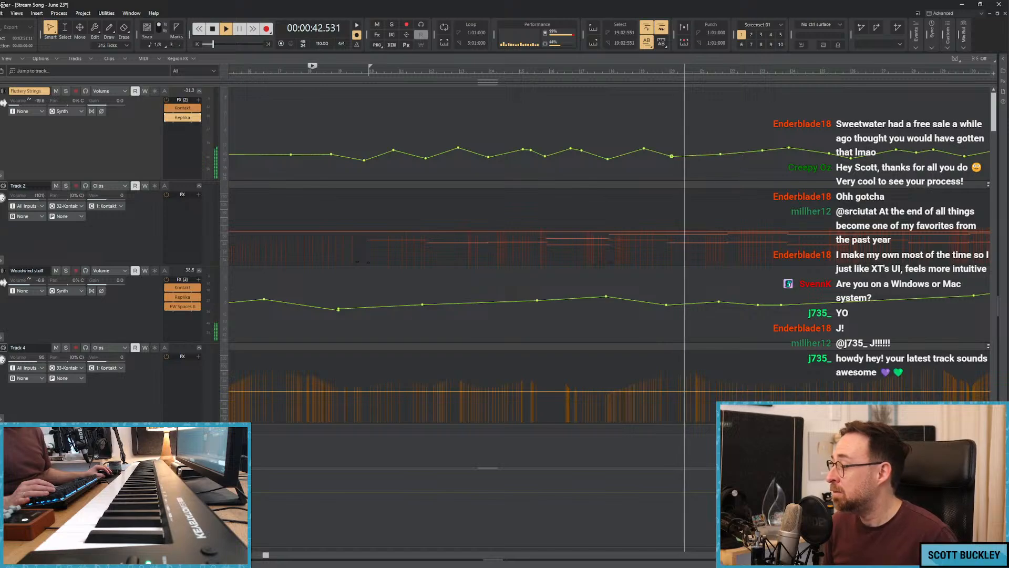
Reshape the Fluttery Strings volume points between about bars 21 and 28 as the song plays.
scroll(699, 154, "down", 3)
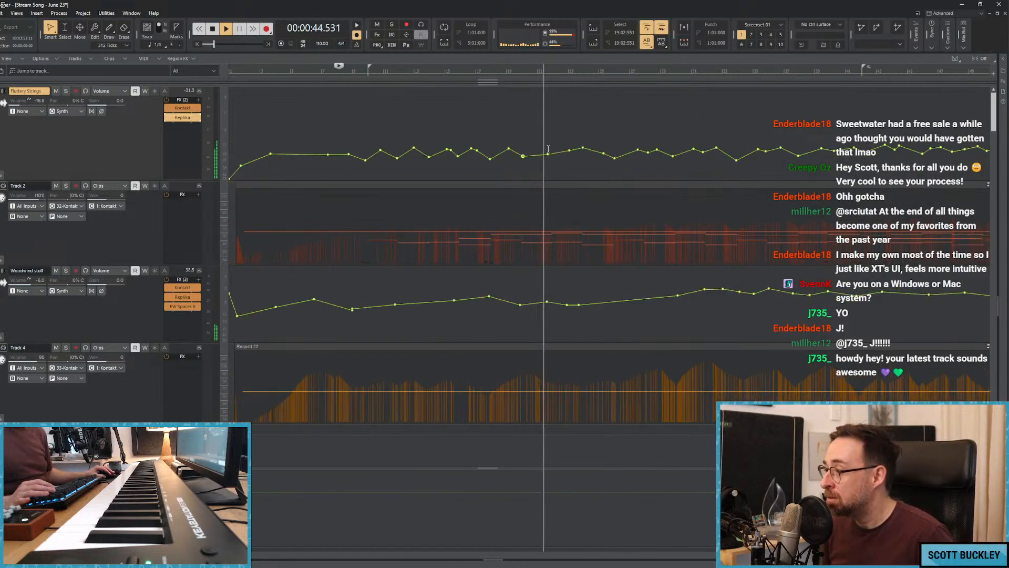
left_click_drag(548, 154, 546, 151)
left_click_drag(554, 151, 581, 151)
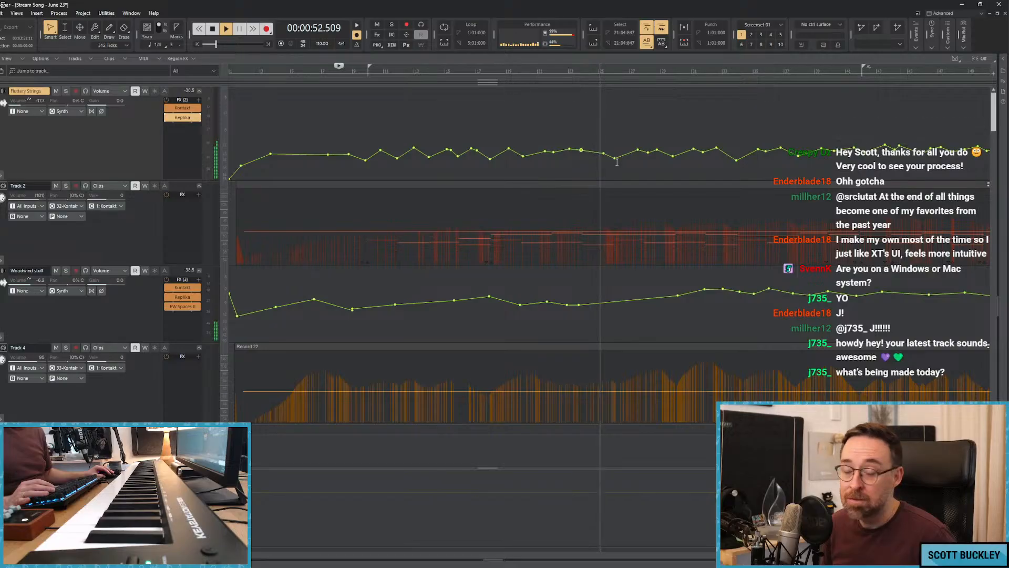
left_click_drag(614, 155, 647, 153)
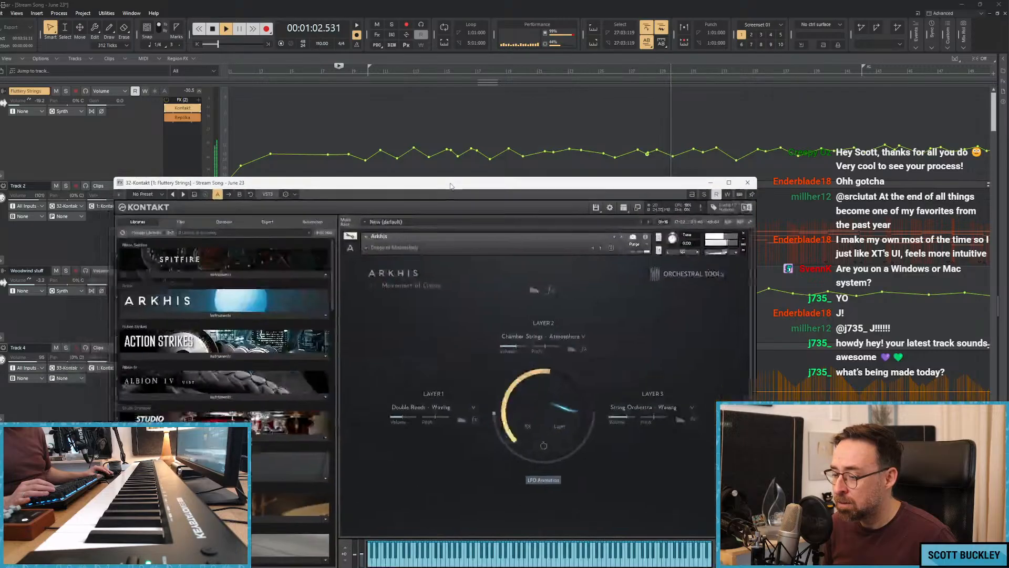
Solo Fluttery Strings, slightly lower the Chamber Strings - Atmosphere layer volume in Arkhis, close Kontakt and unsolo the track.
left_click_drag(451, 186, 466, 169)
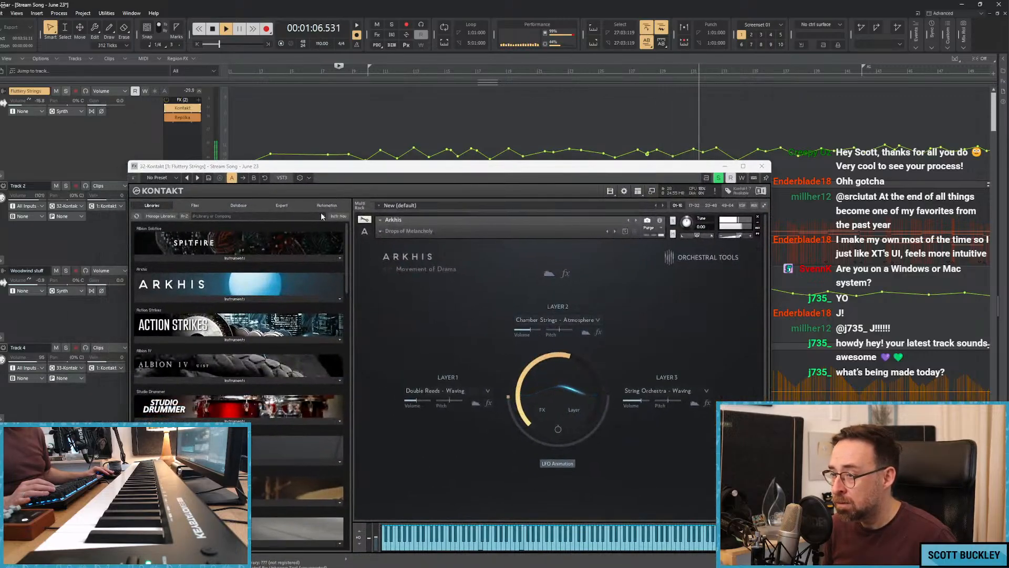
left_click(66, 91)
left_click_drag(524, 330, 521, 330)
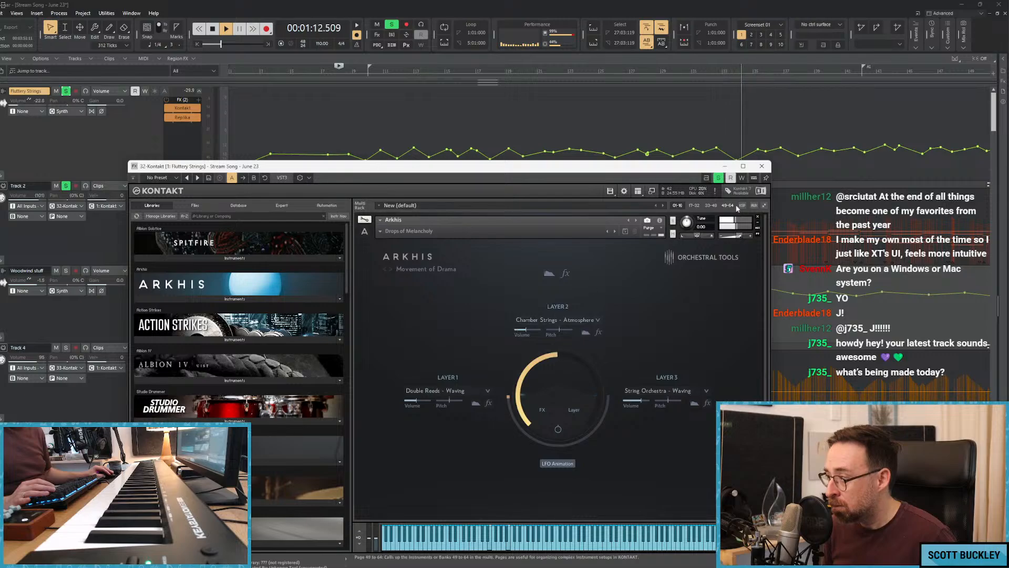
left_click(767, 166)
left_click(66, 92)
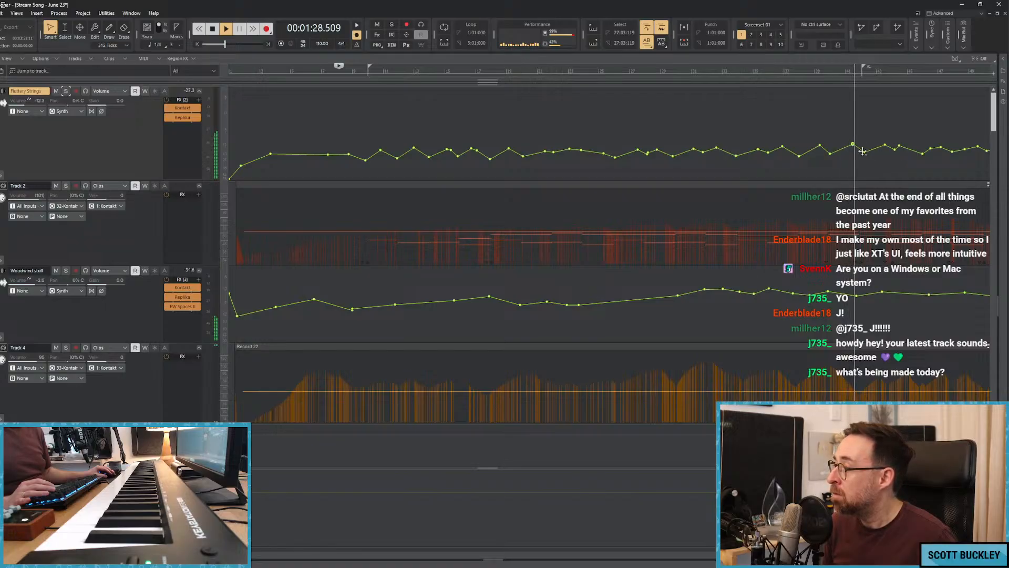
Shape small rises and dips in the Fluttery Strings volume between about bars 43 and 58.
left_click_drag(883, 147, 883, 143)
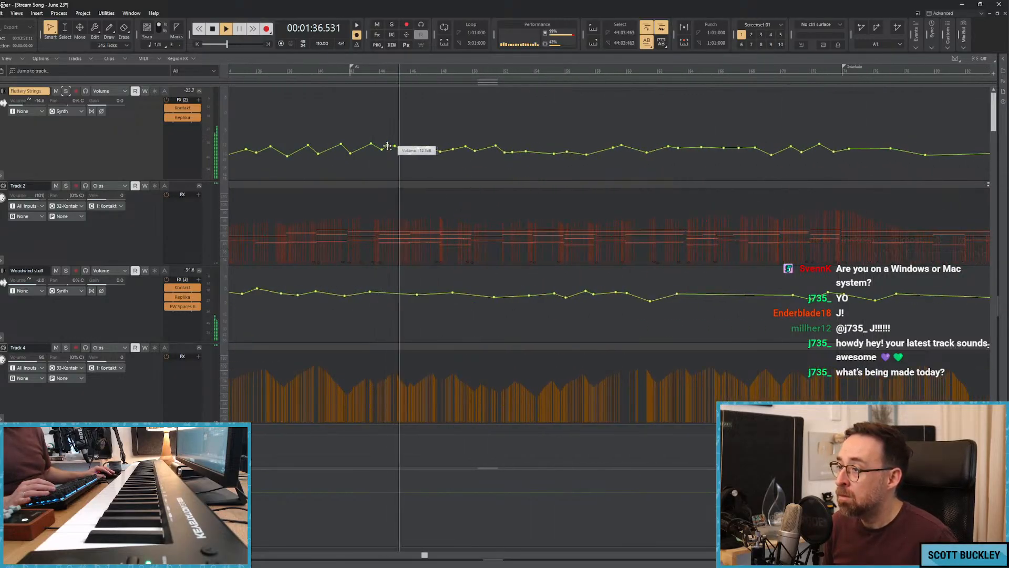
left_click_drag(411, 153, 408, 153)
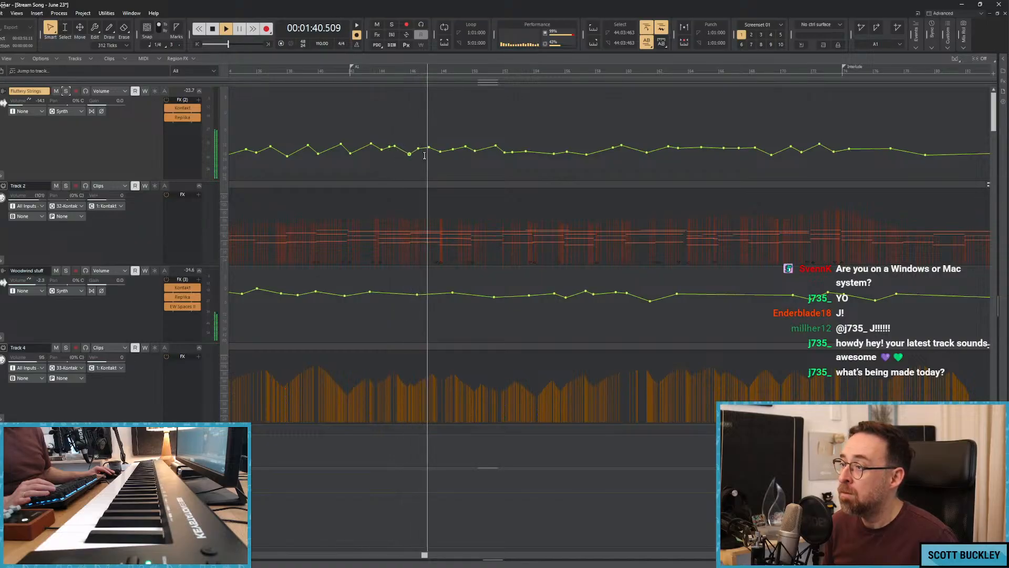
left_click_drag(440, 153, 440, 155)
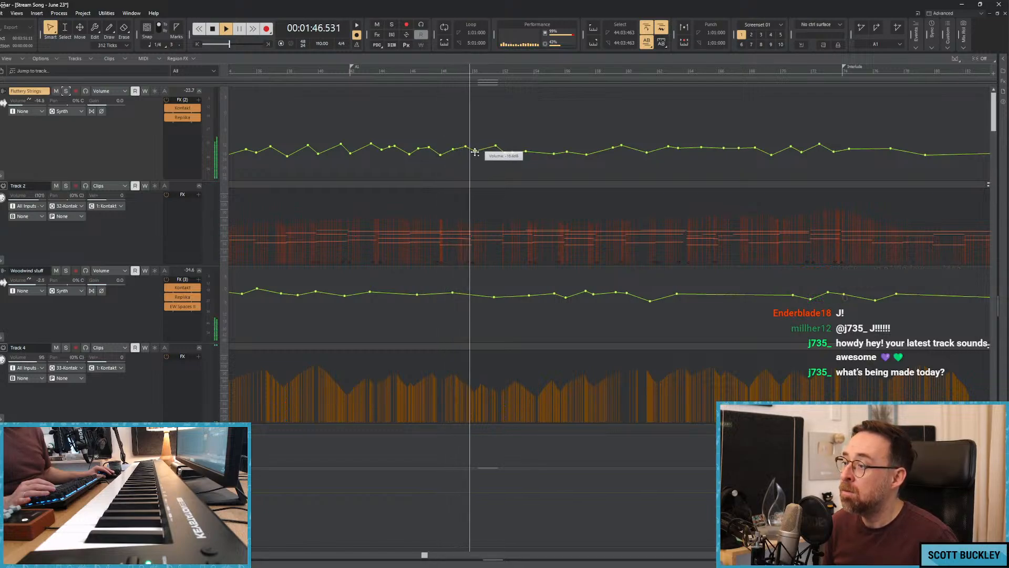
left_click_drag(475, 152, 491, 146)
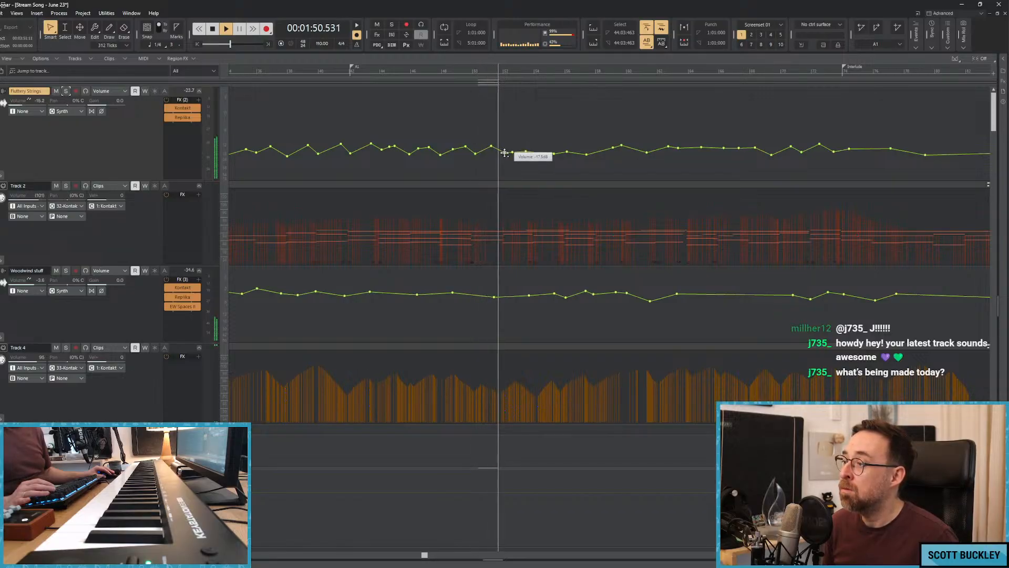
left_click_drag(513, 153, 599, 152)
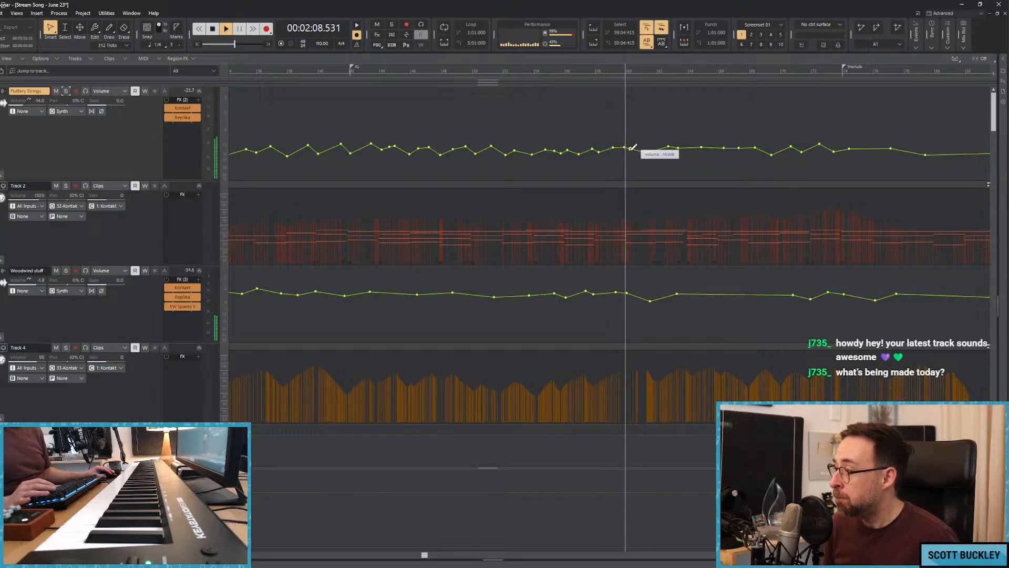
Continue the rises and dips in the Fluttery Strings volume between about bars 60 and 70.
left_click(633, 149)
left_click_drag(647, 152, 656, 152)
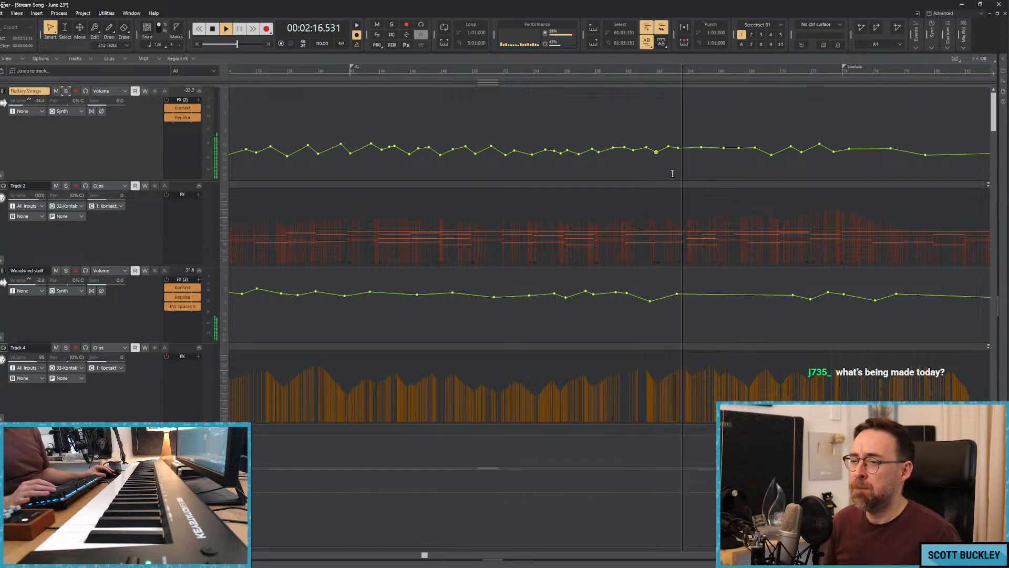
left_click_drag(689, 148, 718, 146)
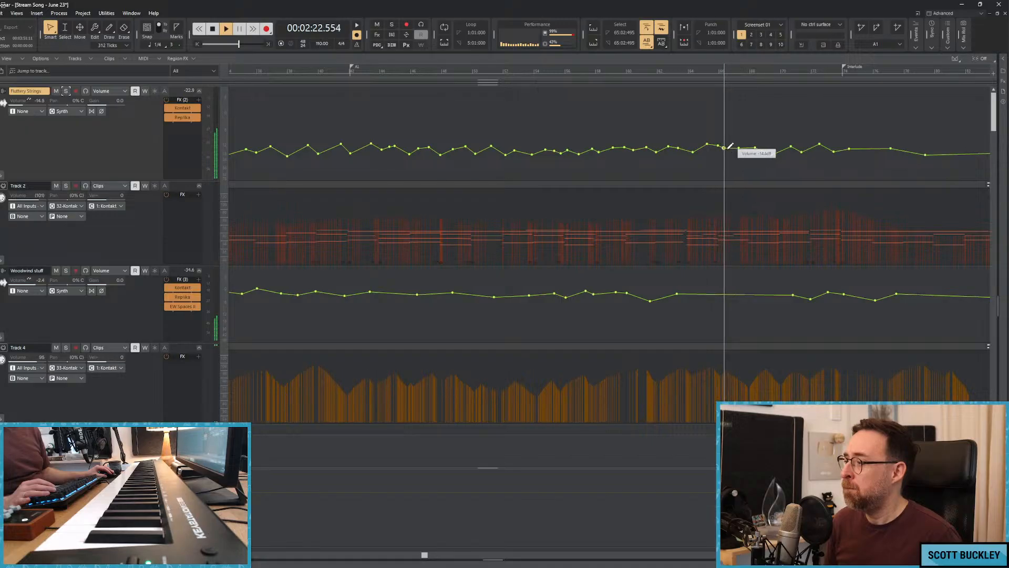
left_click_drag(739, 146, 775, 150)
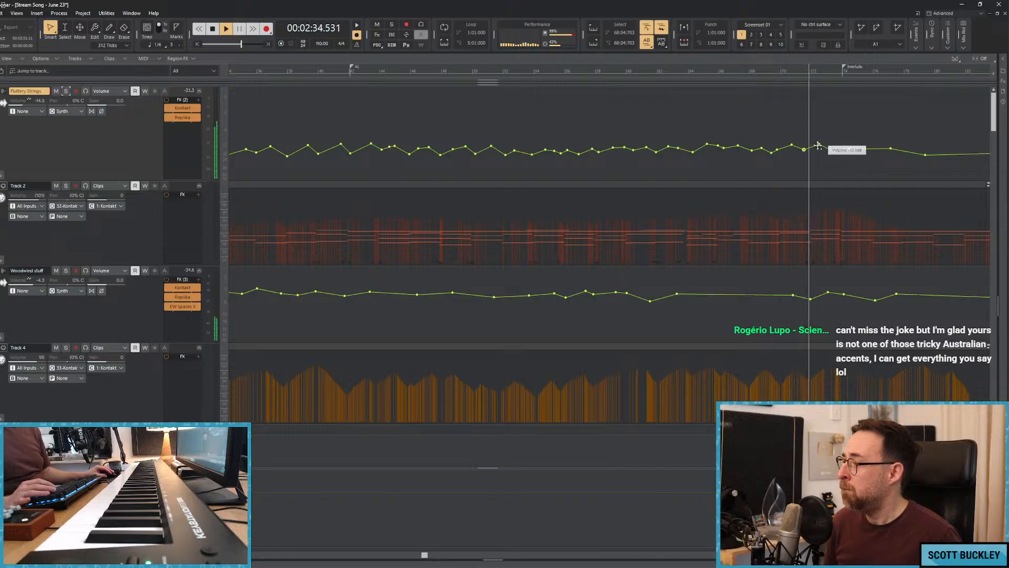
Raise the Fluttery Strings volume across about bars 52 to 73, across bars 40 to 65, and at the point near bar 75.
left_click_drag(819, 152, 514, 149)
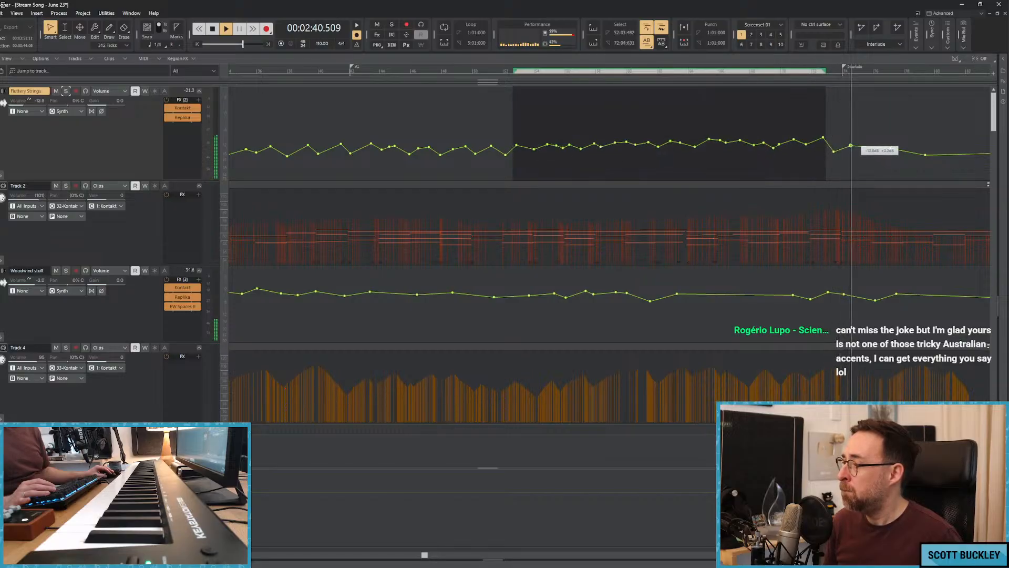
left_click_drag(706, 150, 349, 151)
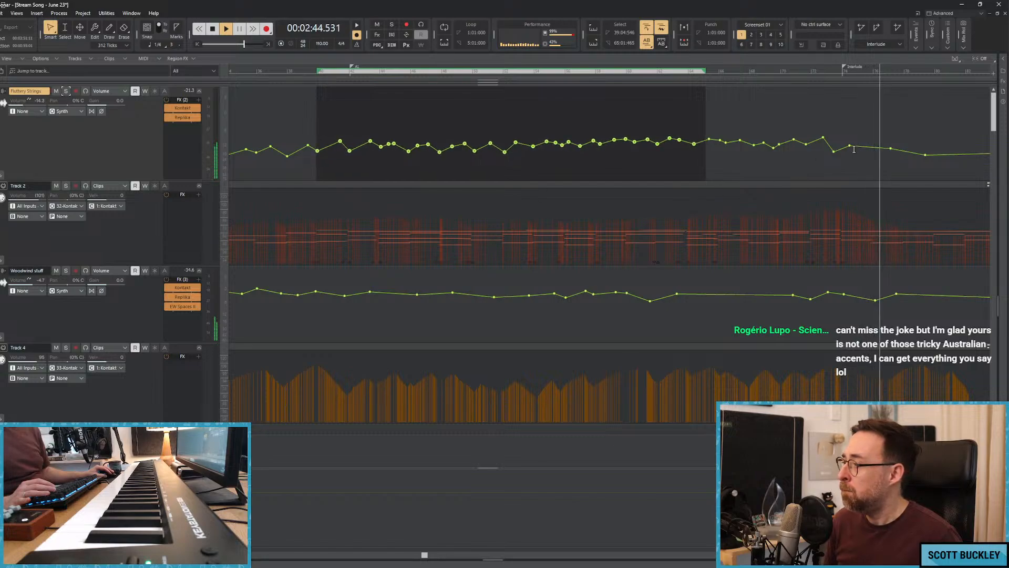
left_click_drag(849, 146, 850, 143)
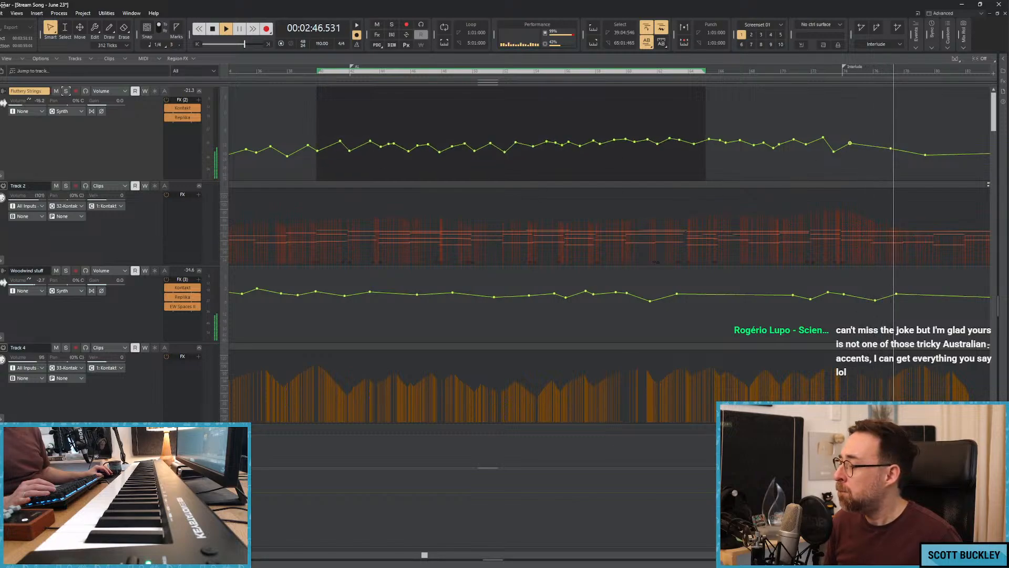
Reshape the Fluttery Strings volume after the Interlude marker between about bars 79 and 86, and stop playback.
scroll(645, 198, "down", 4)
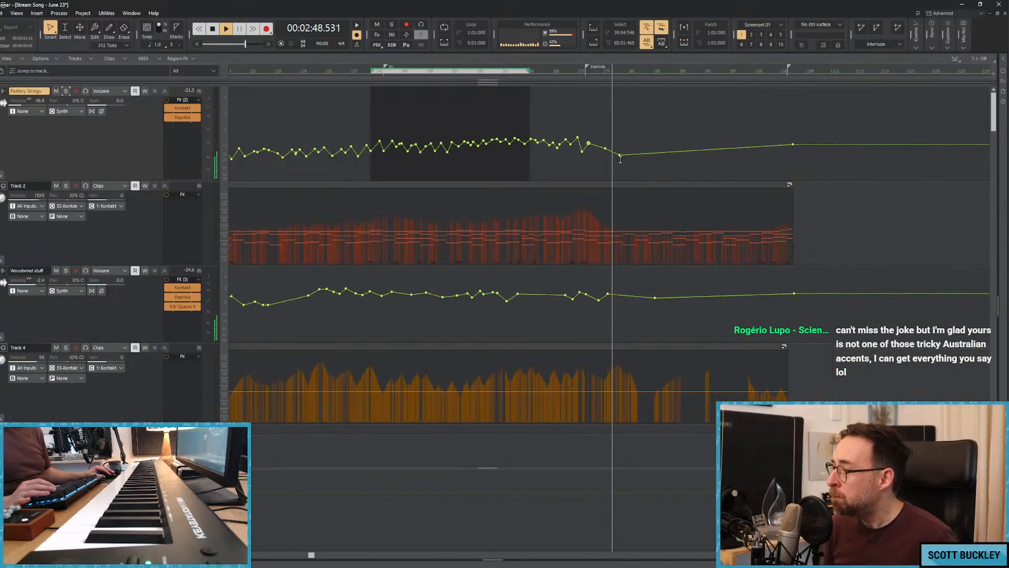
mouse_move(620, 155)
left_mouse_down()
mouse_move(614, 148)
mouse_move(635, 145)
left_mouse_up()
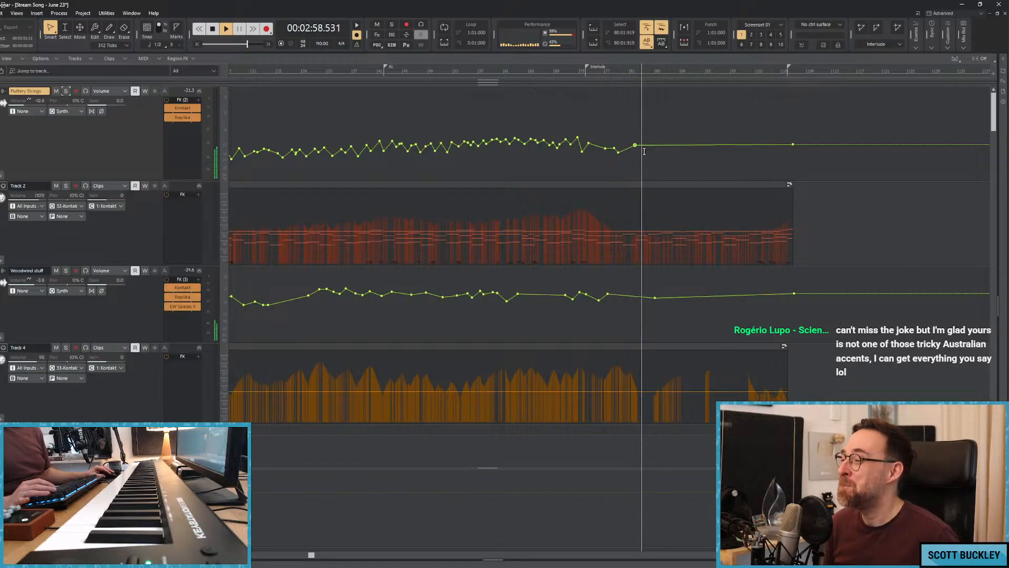
left_click_drag(649, 144, 661, 150)
key("space")
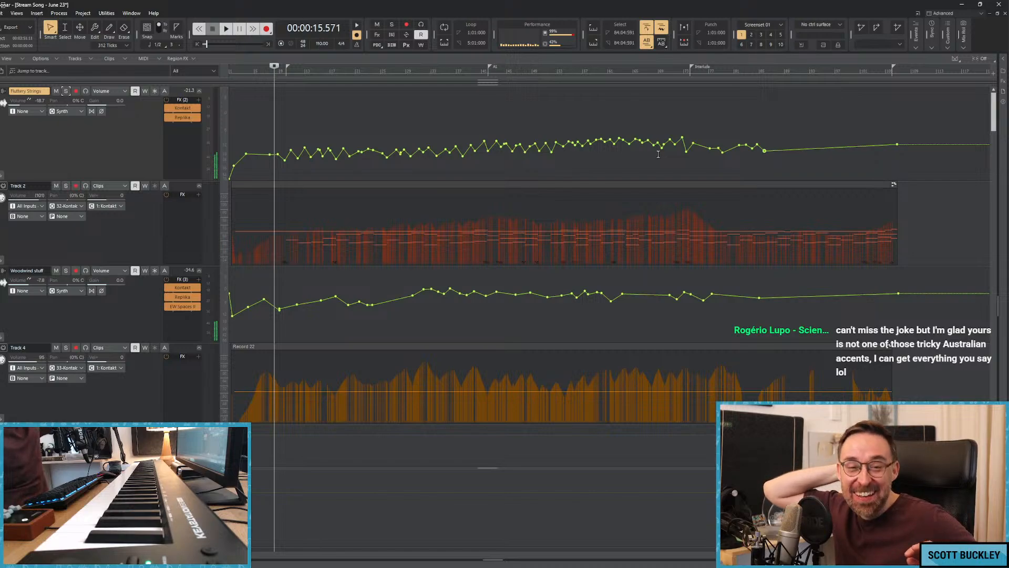
Return to the song start, move the playback position to about bar 74 before the Interlude, and audition from there.
left_click(286, 116)
key("w")
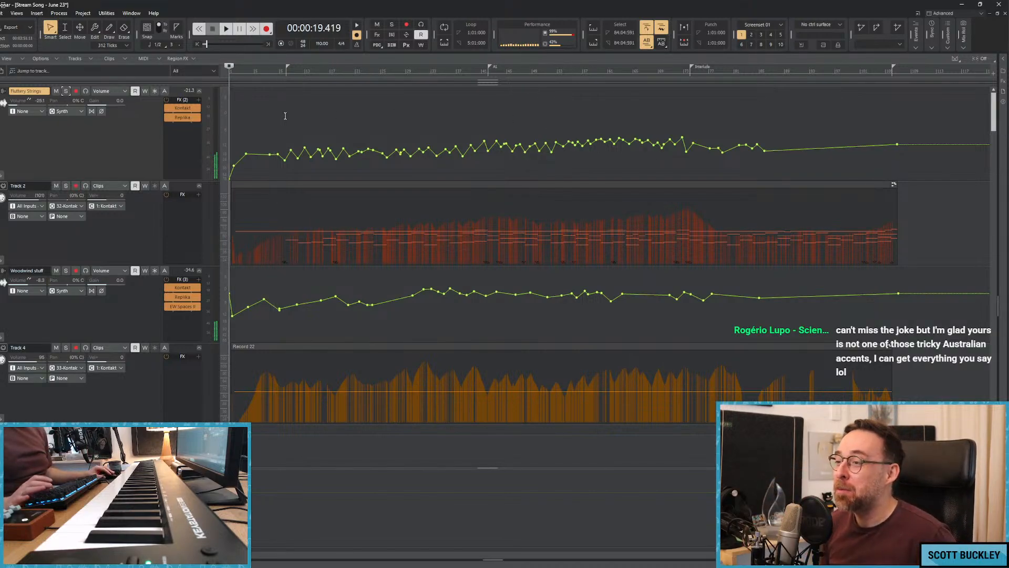
left_click(688, 122)
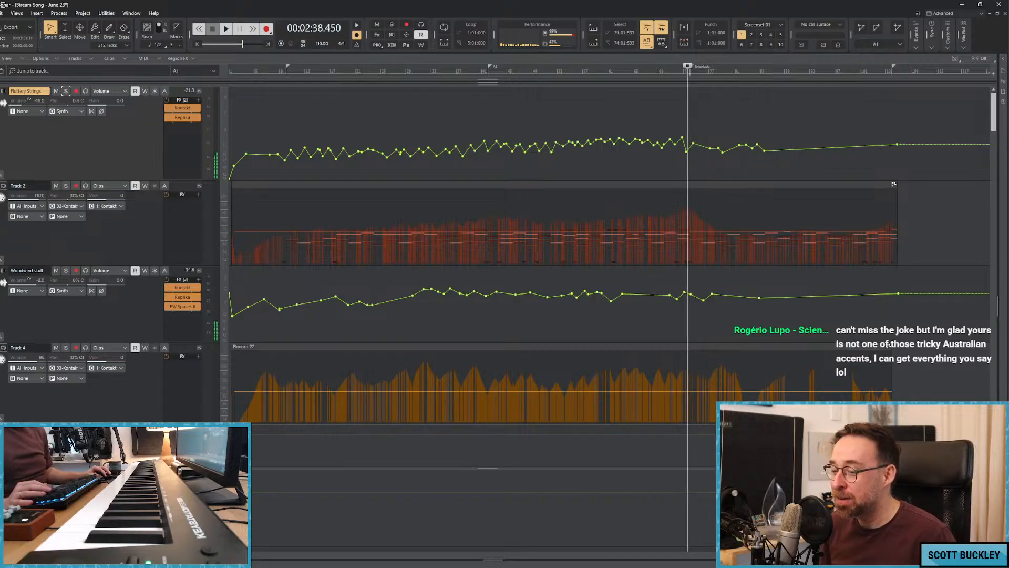
left_click_drag(233, 554, 469, 555)
key("space")
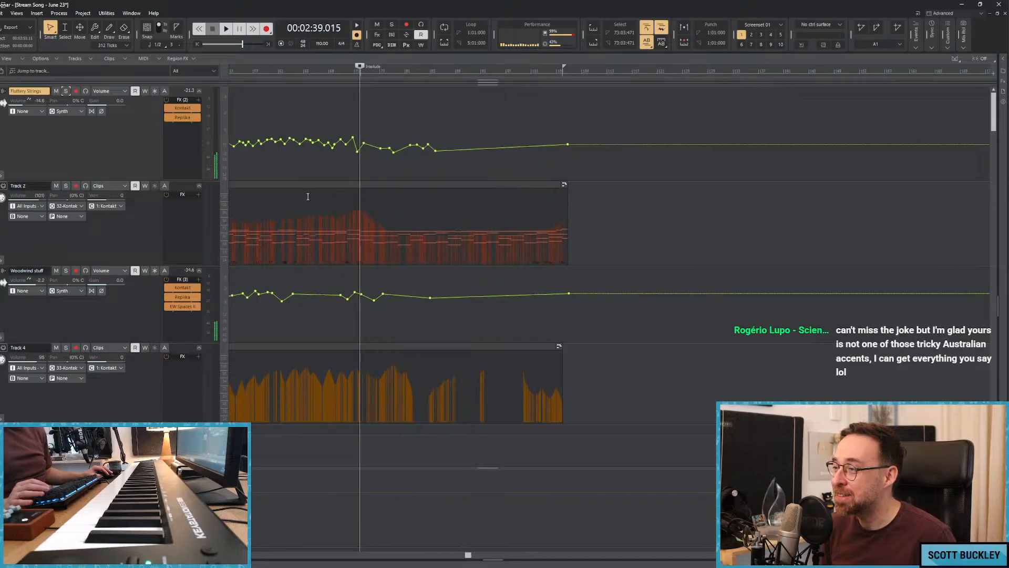
Move the playback position between about bars 74 and 80 to review the Fluttery Strings volume around the Interlude.
left_click(358, 133)
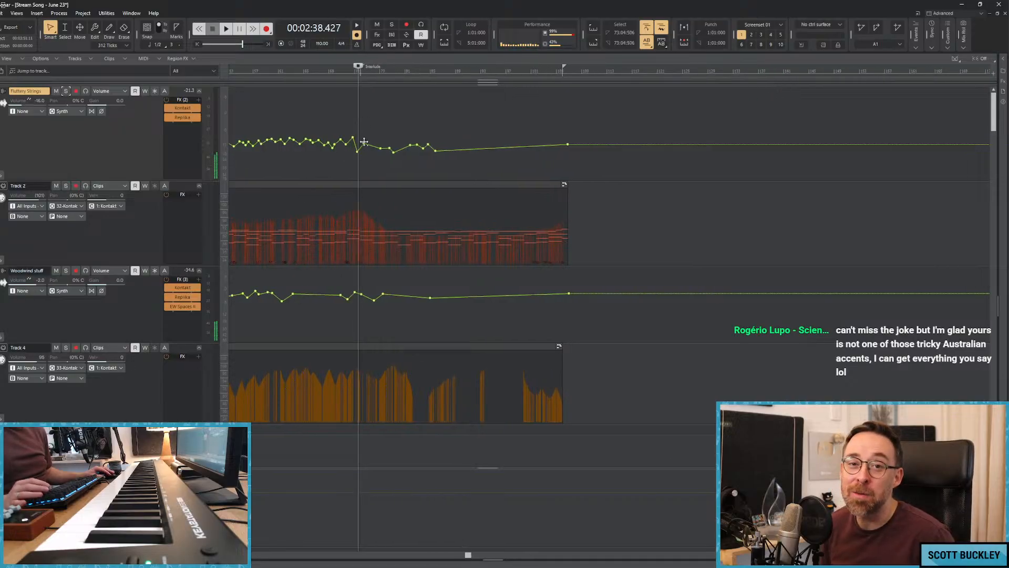
mouse_move(366, 143)
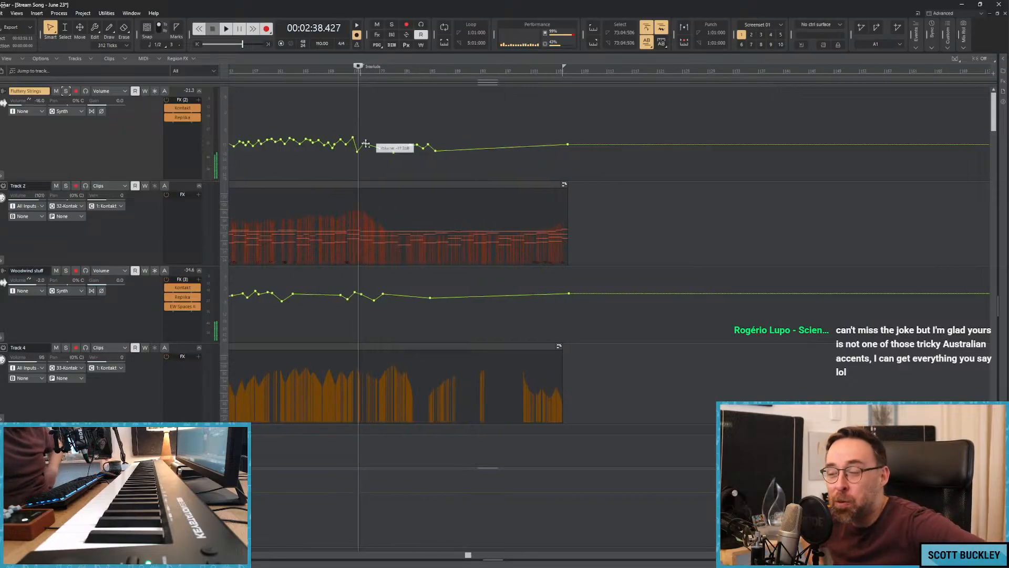
left_click(400, 129)
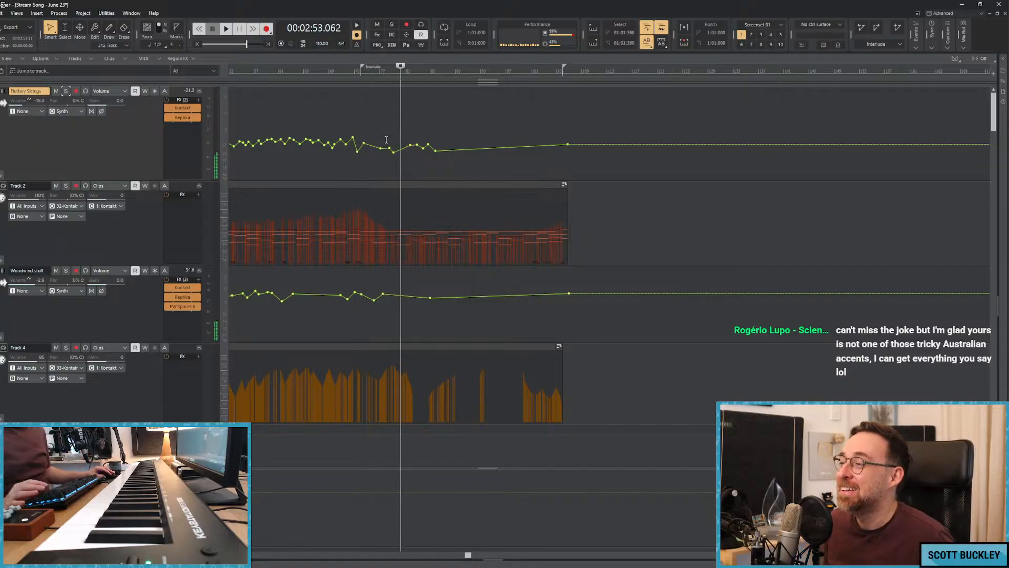
left_click(389, 131)
left_click(387, 129)
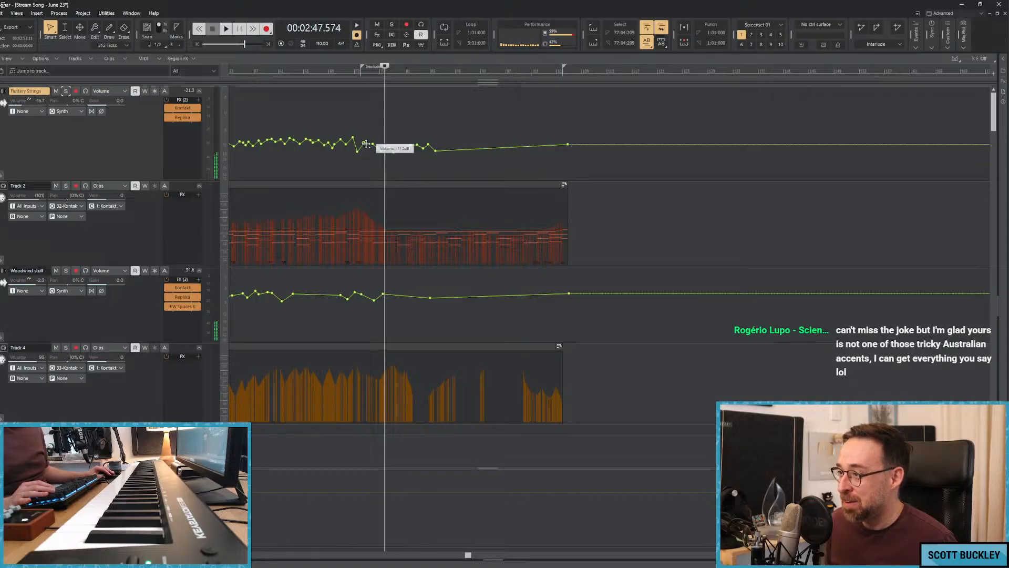
Reshape the Fluttery Strings volume points between about bars 75 and 80 and audition the Interlude transition.
left_click_drag(366, 144, 368, 144)
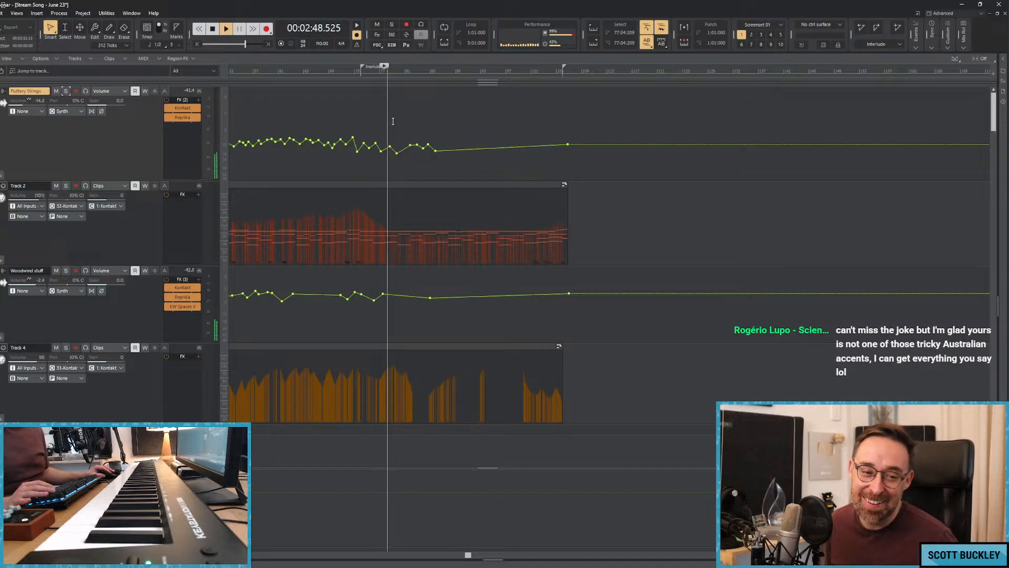
key("space")
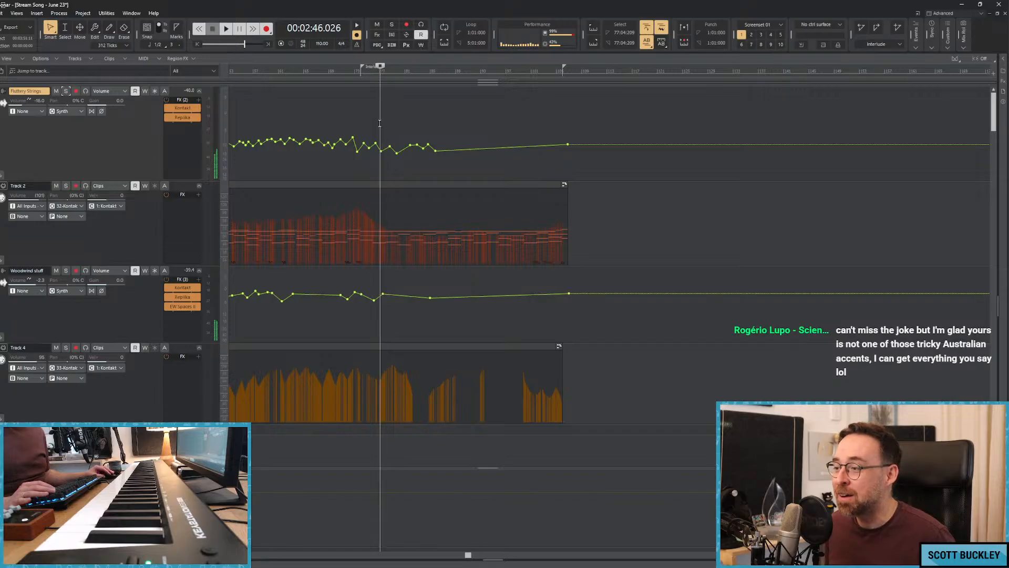
left_click(356, 122)
mouse_move(366, 143)
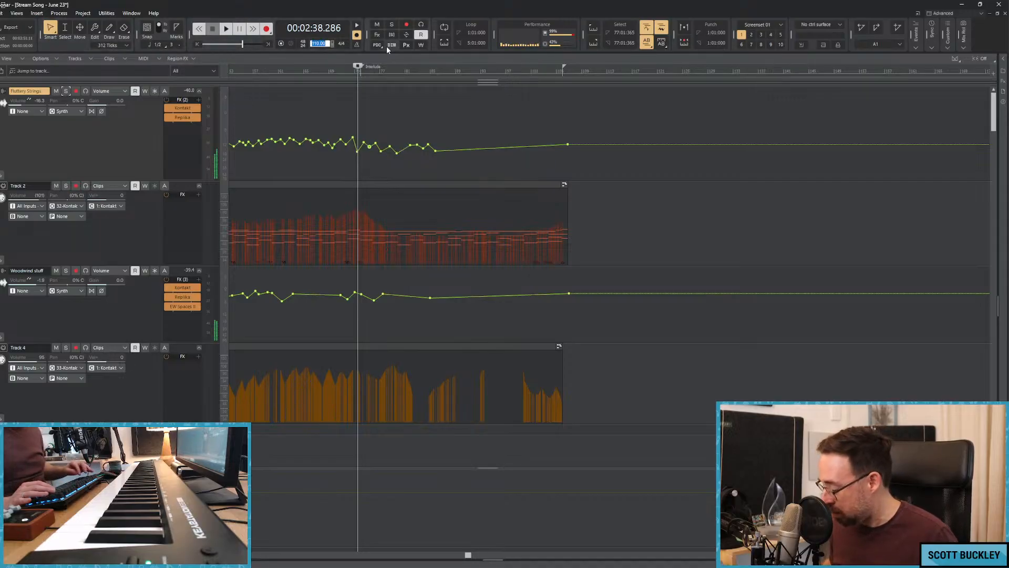
Set the project tempo to 105.
type("105")
key("Return")
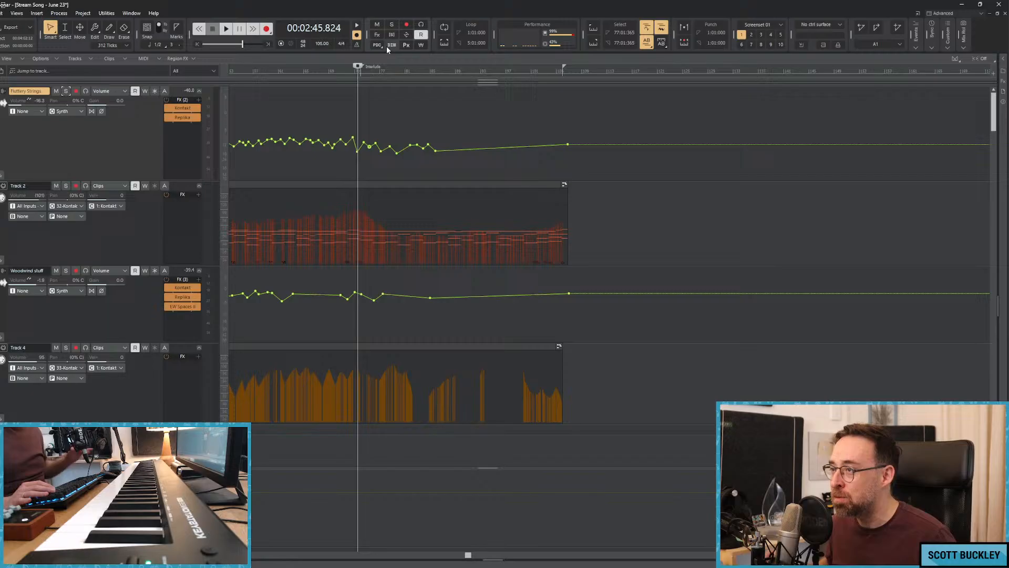
Return to the song start, play it back to judge the pacing alongside the other tracks, and stop playback.
left_click(388, 99)
key("space")
left_click(347, 111)
key("w")
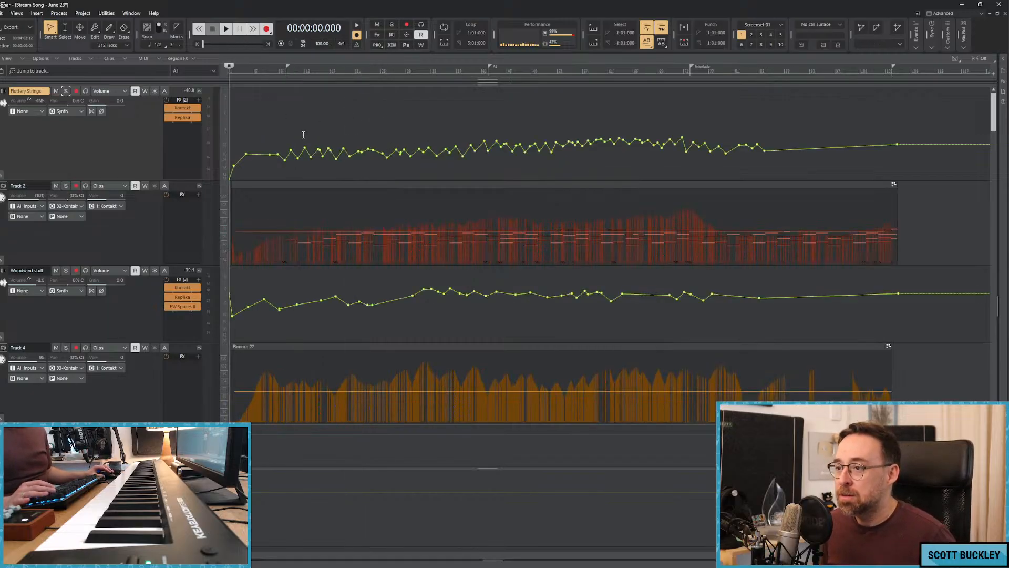
scroll(303, 135, "down", 4)
scroll(349, 156, "up", 3)
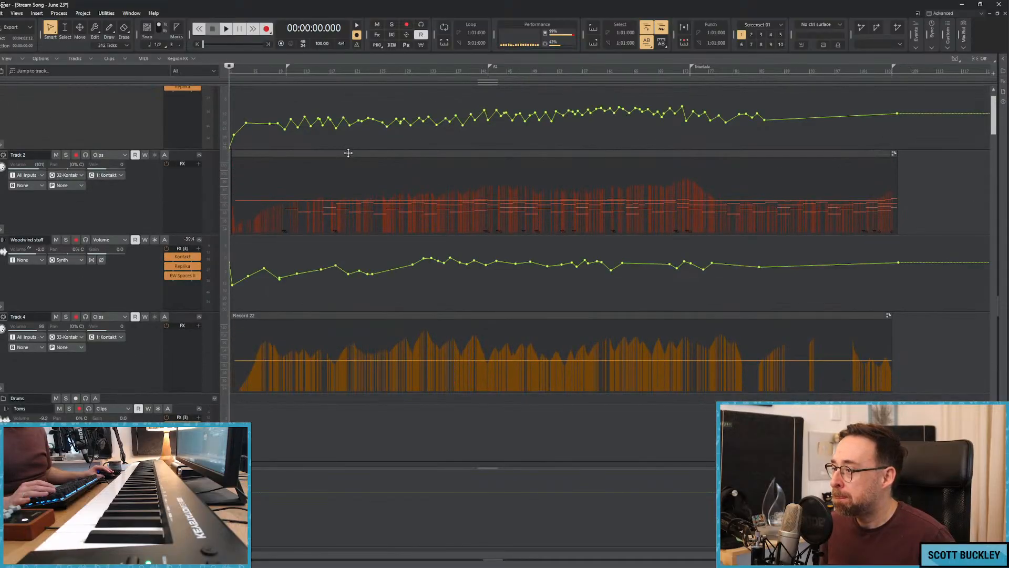
key("space")
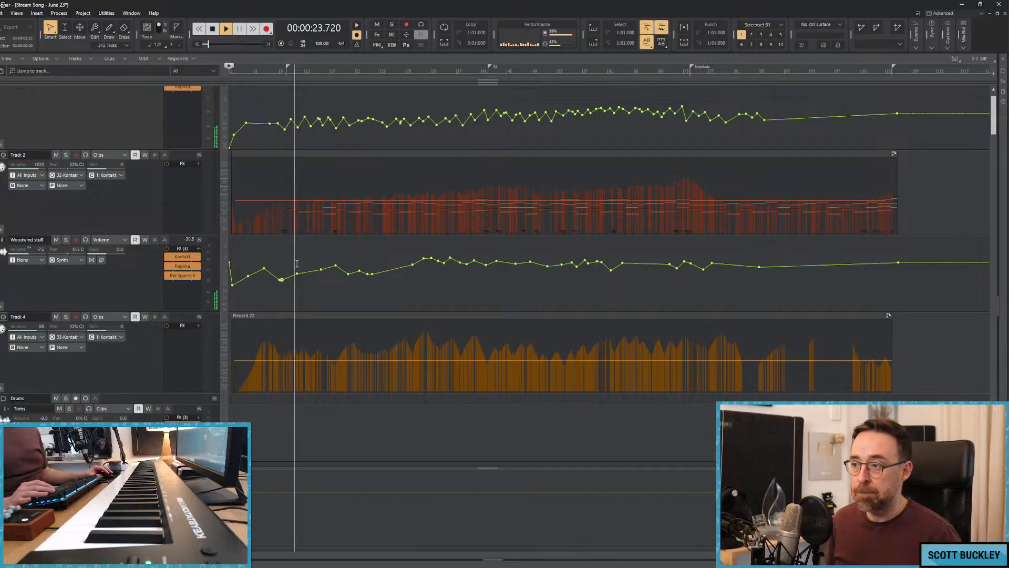
scroll(279, 235, "down", 3)
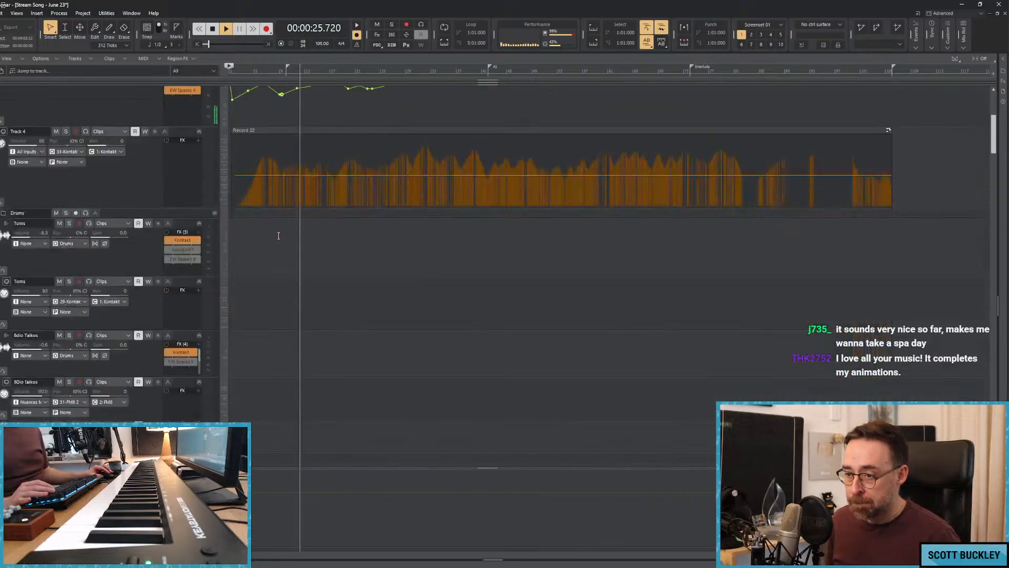
scroll(279, 236, "down", 15)
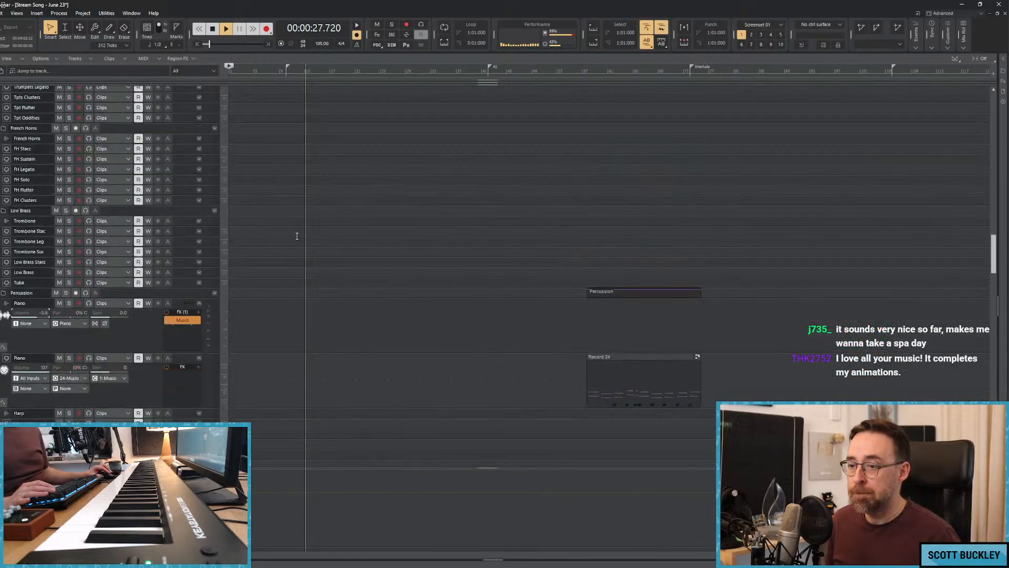
scroll(289, 238, "down", 10)
key("space")
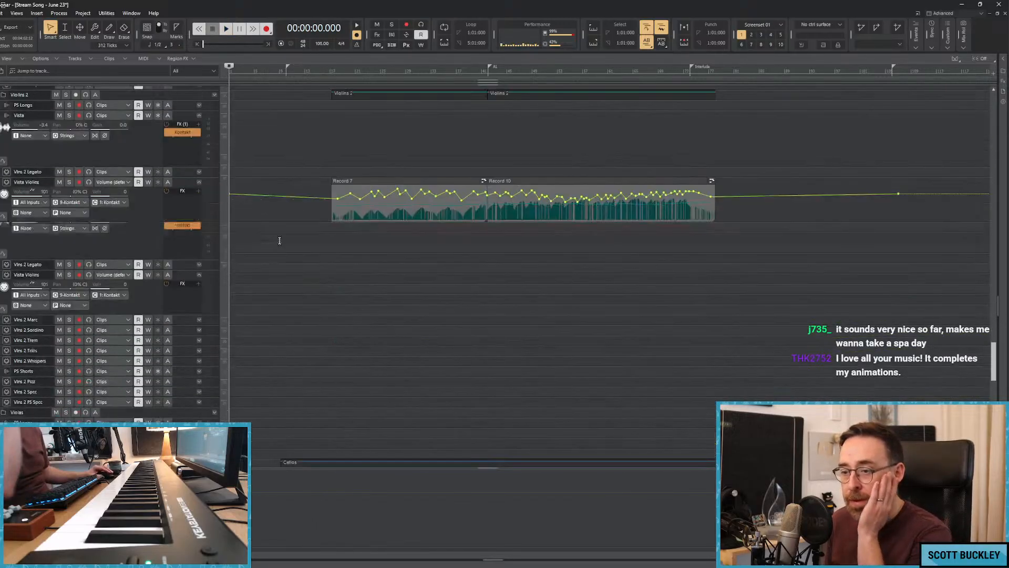
Insert two audio tracks above Cellos Legato in the Cellos folder and increase their track heights.
scroll(279, 240, "down", 6)
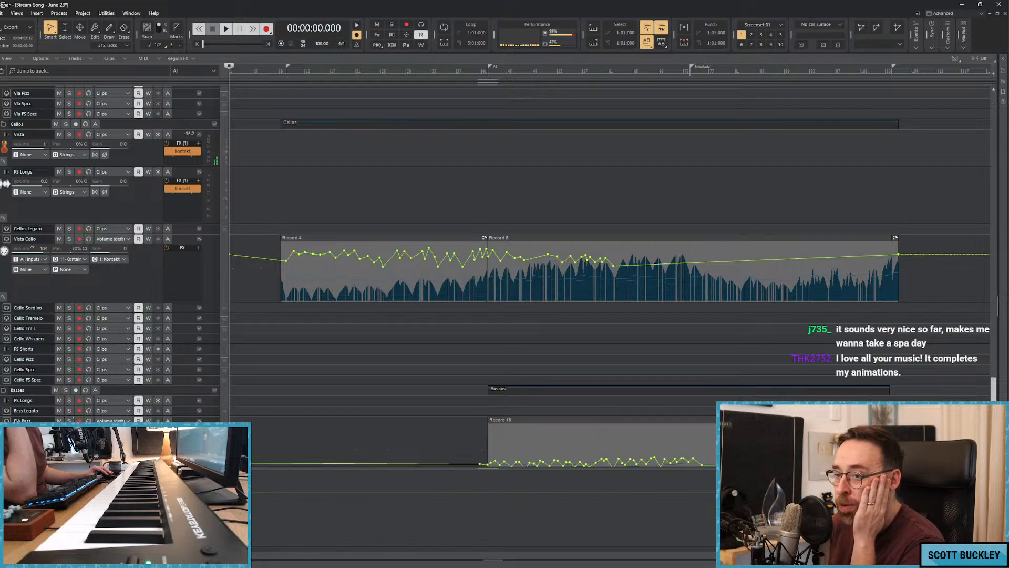
right_click(3, 229)
left_click(31, 238)
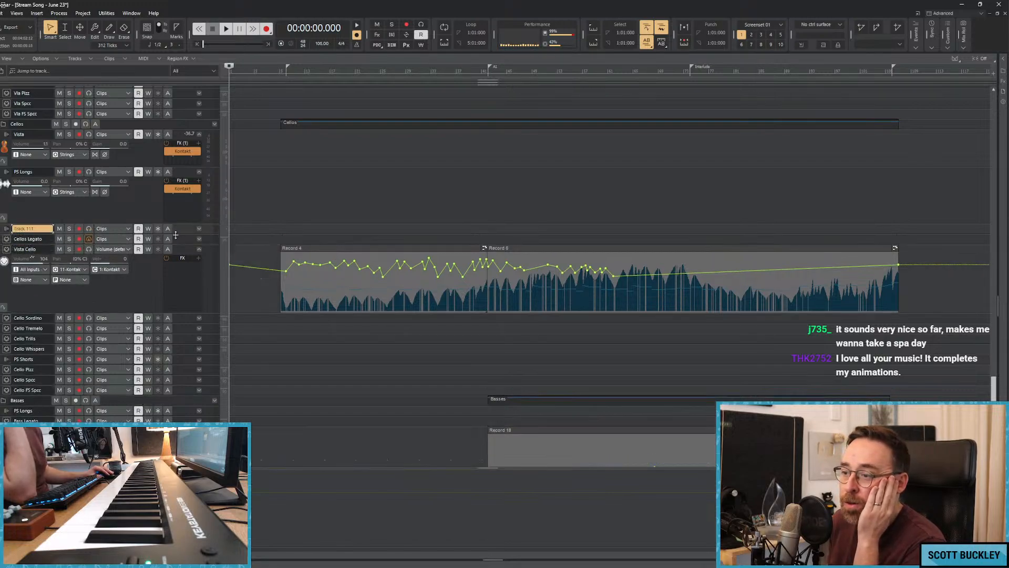
left_click_drag(176, 235, 176, 282)
right_click(4, 230)
left_click(30, 236)
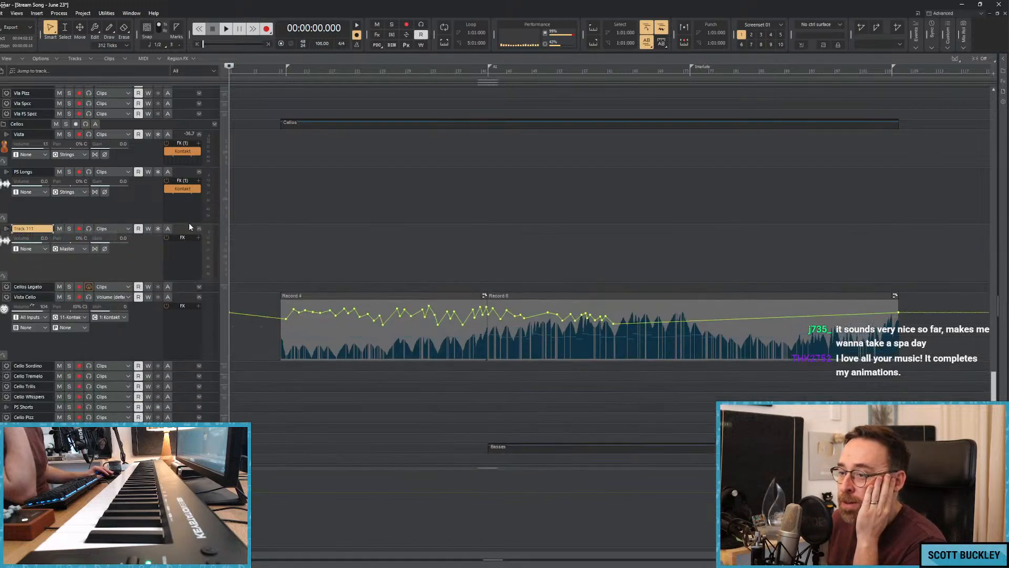
left_click_drag(178, 234, 178, 283)
Insert a Kontakt soft synth in the effects rack of Track 111.
right_click(184, 258)
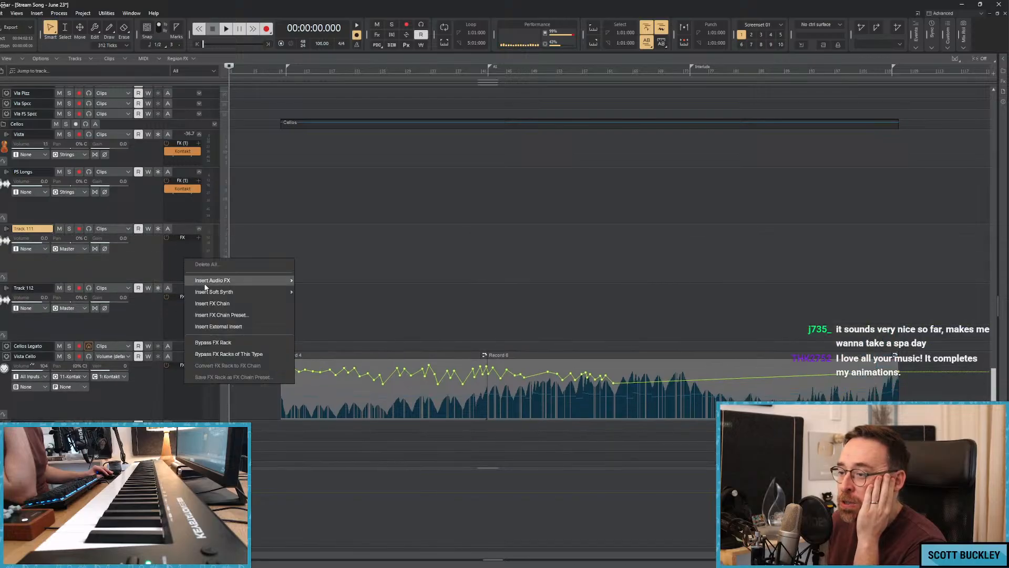
left_click(246, 290)
right_click(186, 266)
left_click(247, 295)
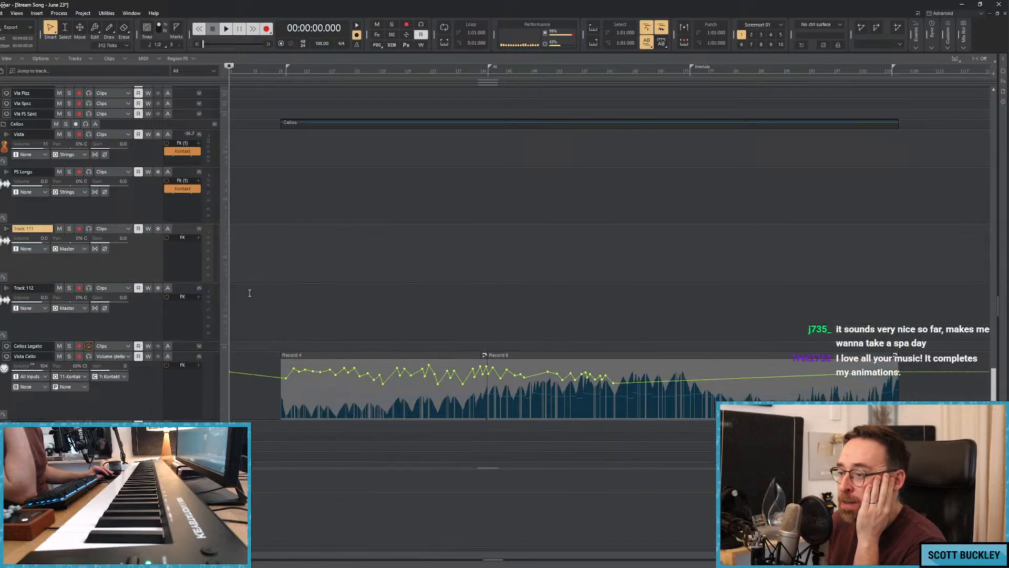
right_click(182, 264)
mouse_move(229, 298)
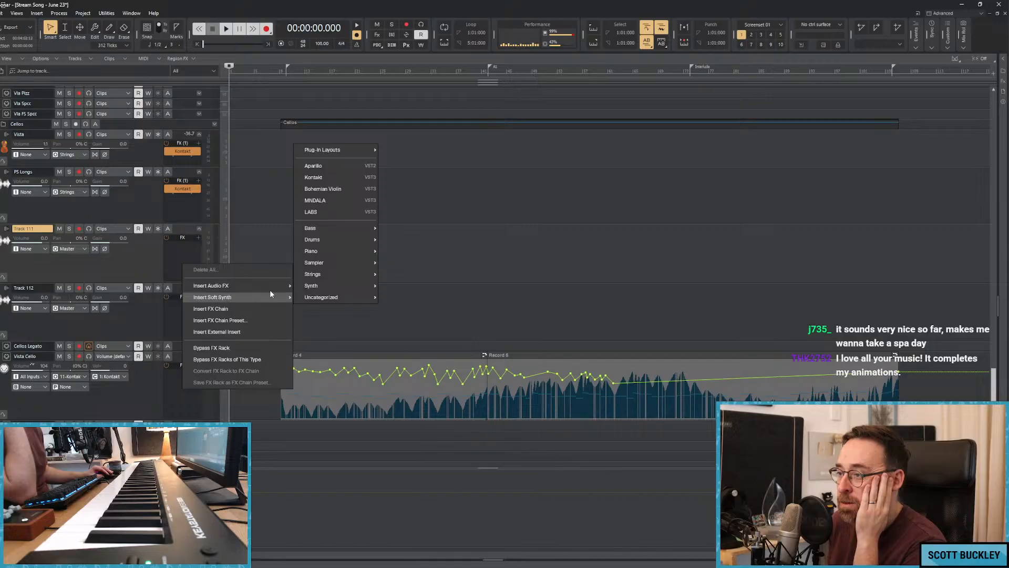
left_click(311, 177)
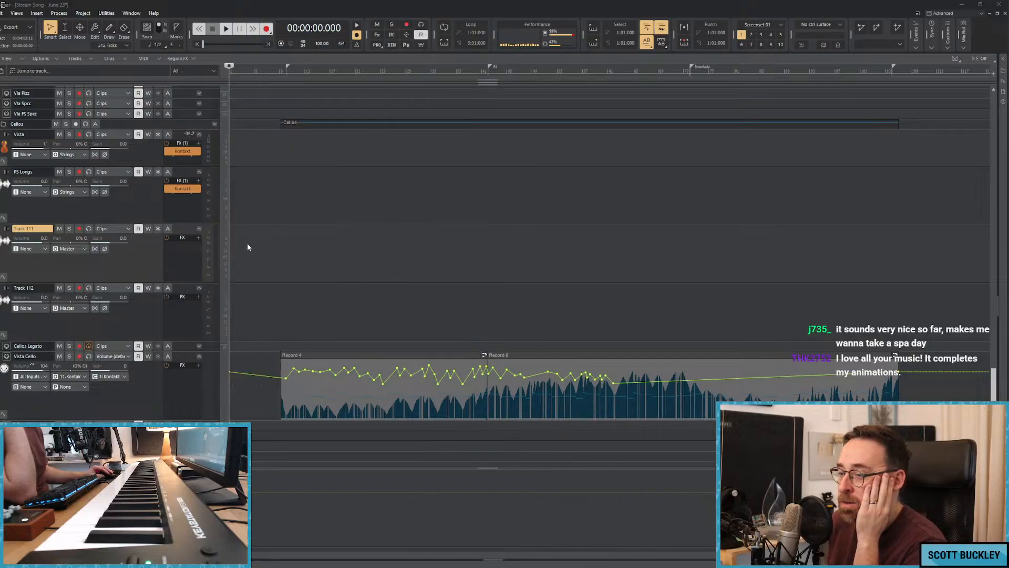
right_click(408, 301)
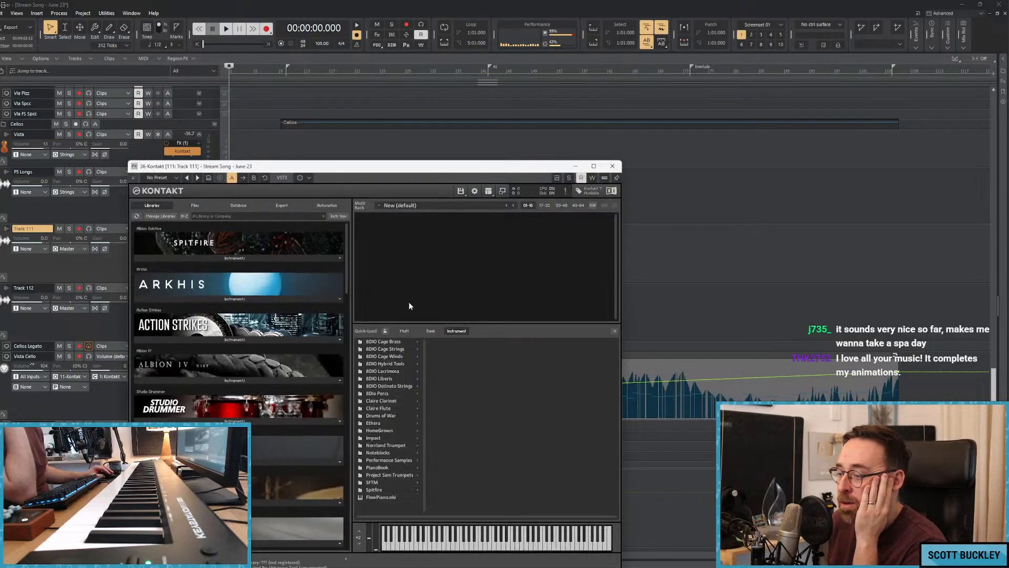
Load the Pacific Solo Strings Cello Legato Sustains patch from Performance Samples, close the quick-load browser, and move Kontakt clear of the track controls.
left_click(395, 460)
left_click(464, 394)
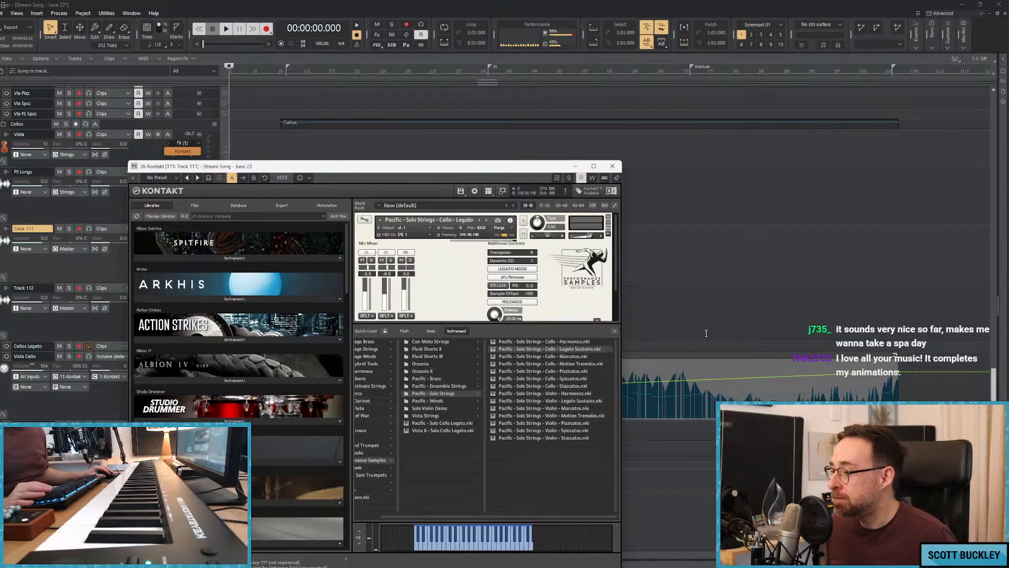
left_click(615, 330)
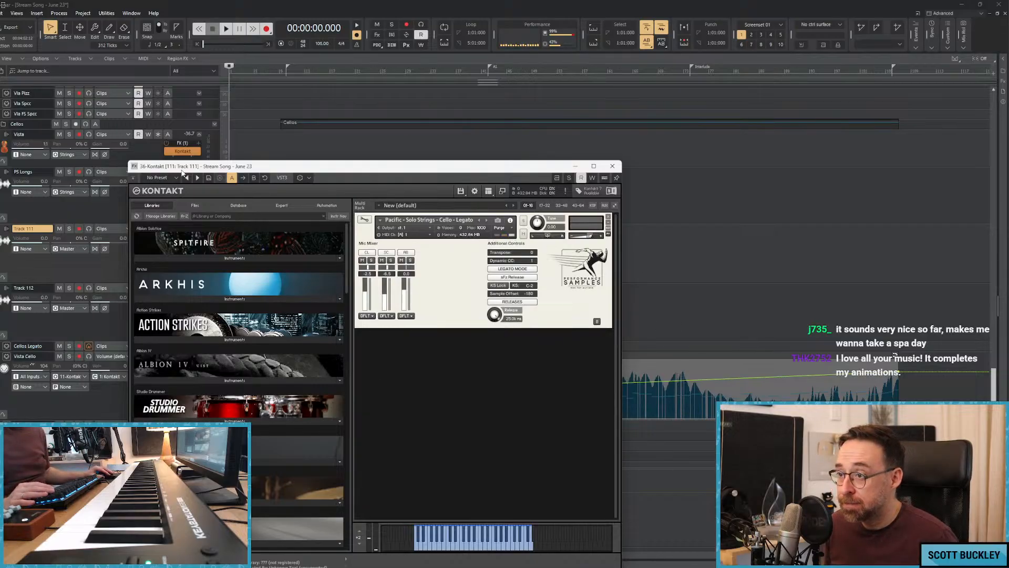
left_click_drag(182, 167, 381, 158)
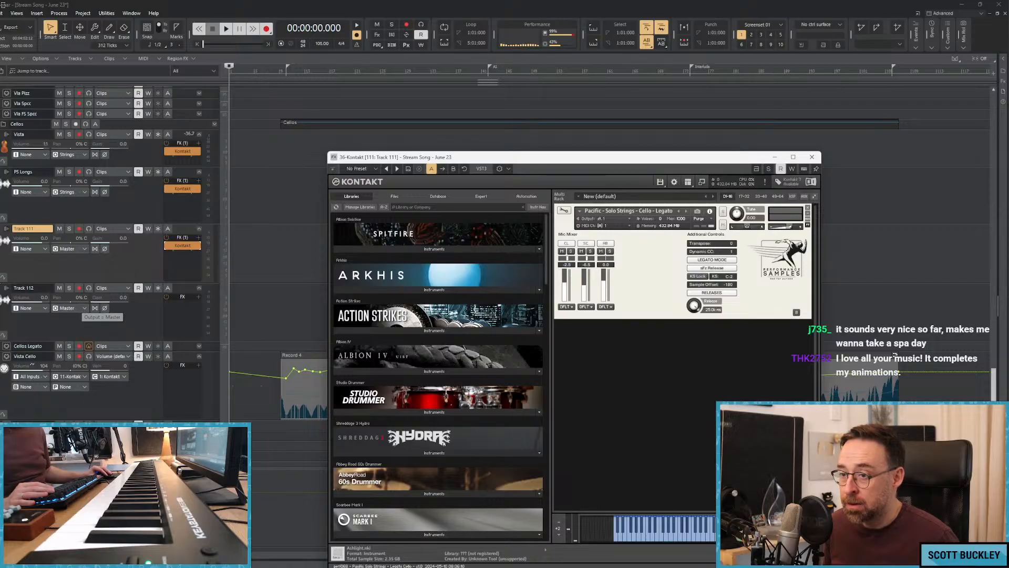
Insert an expanded MIDI track below Track 111 and route Track 111's output to the Strings bus.
key("ctrl+shift+t")
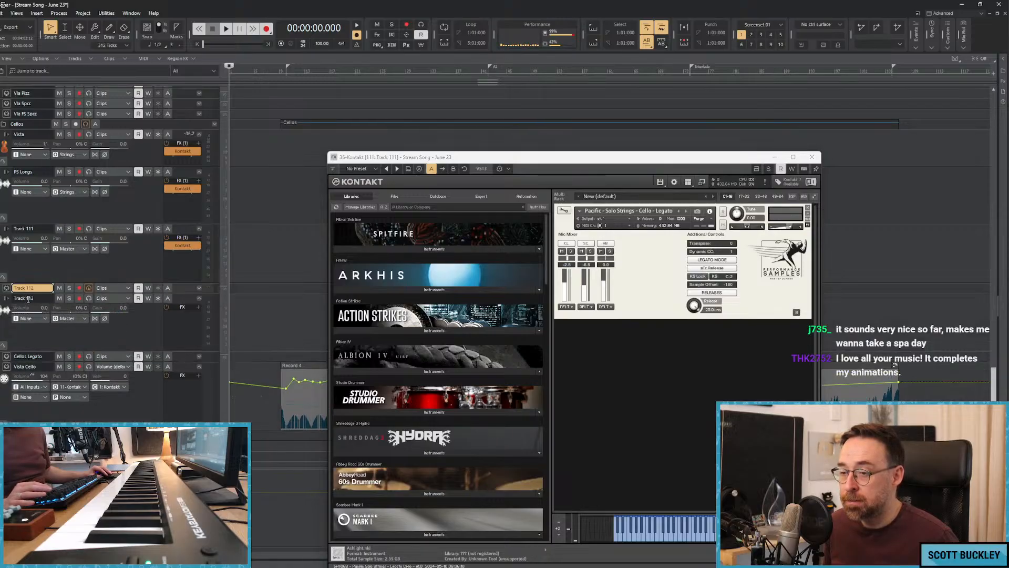
left_click_drag(175, 293, 183, 359)
left_click(86, 250)
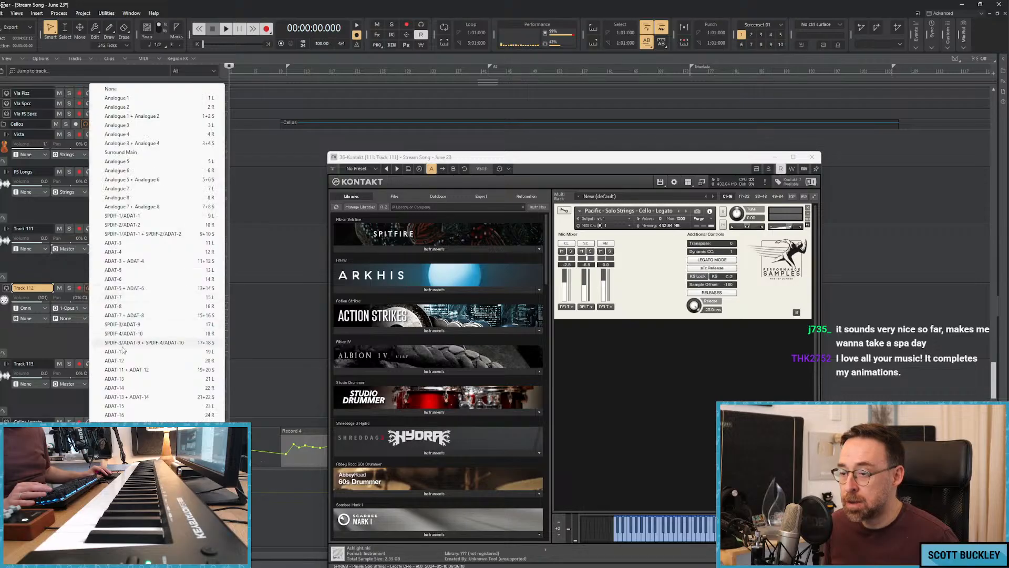
left_click(116, 478)
Route the new MIDI track's output to 36-Kontakt and set its channel to 1: Kontakt.
left_click(76, 308)
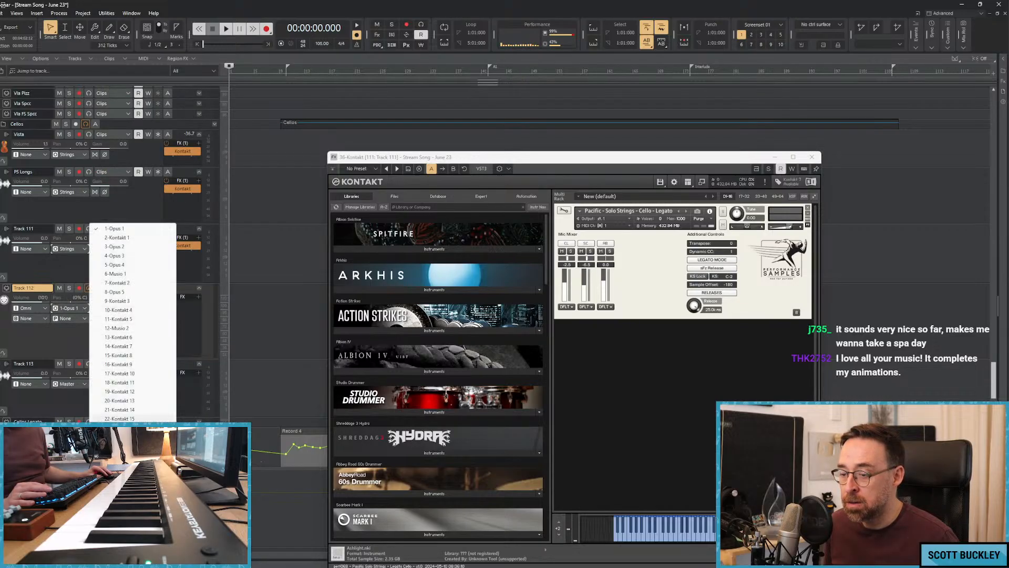
left_click(119, 545)
left_click(111, 308)
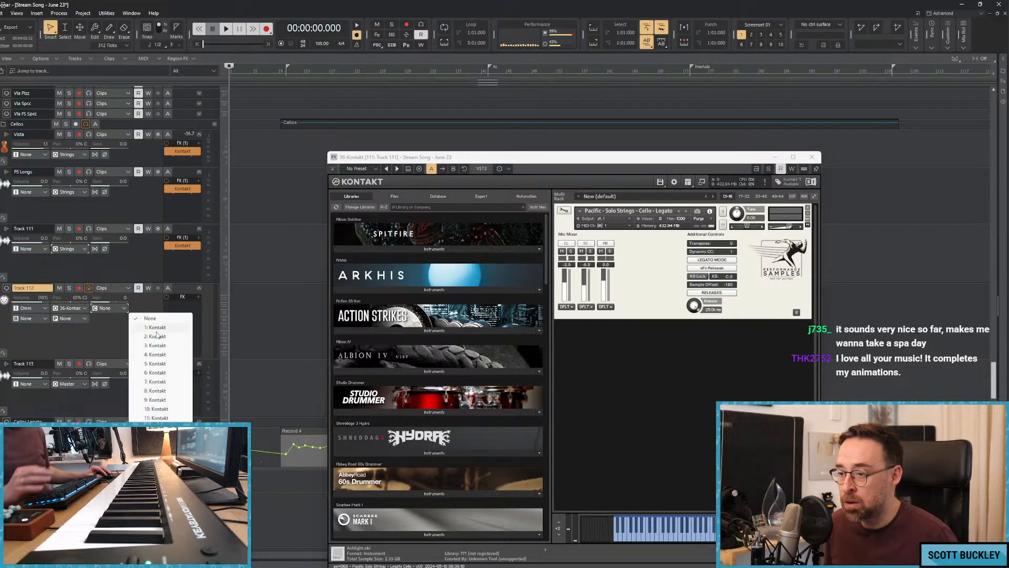
left_click(156, 328)
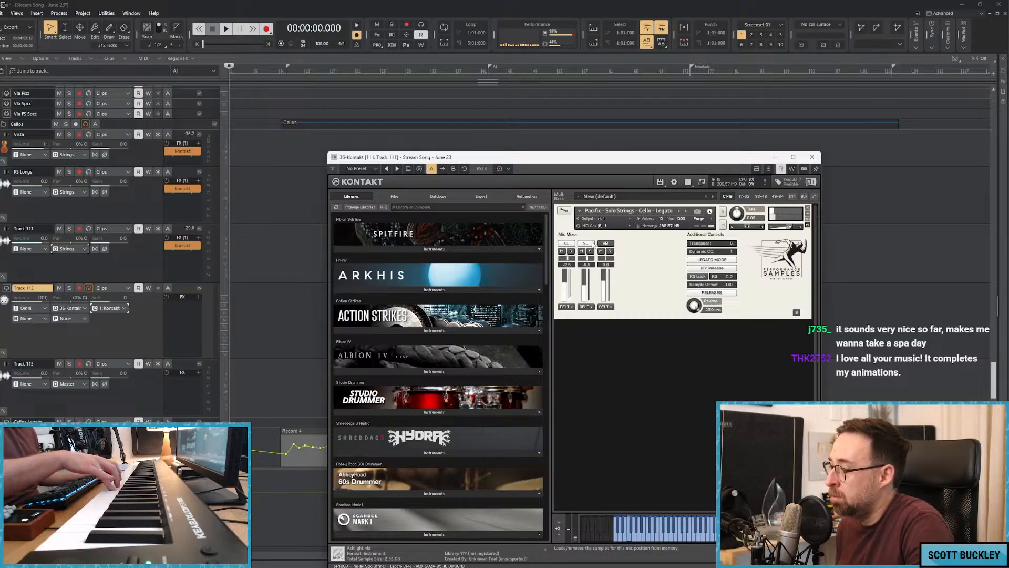
Try the solo cello patch against the song from about bar 7 and lower Track 111's volume.
key("space")
key("space")
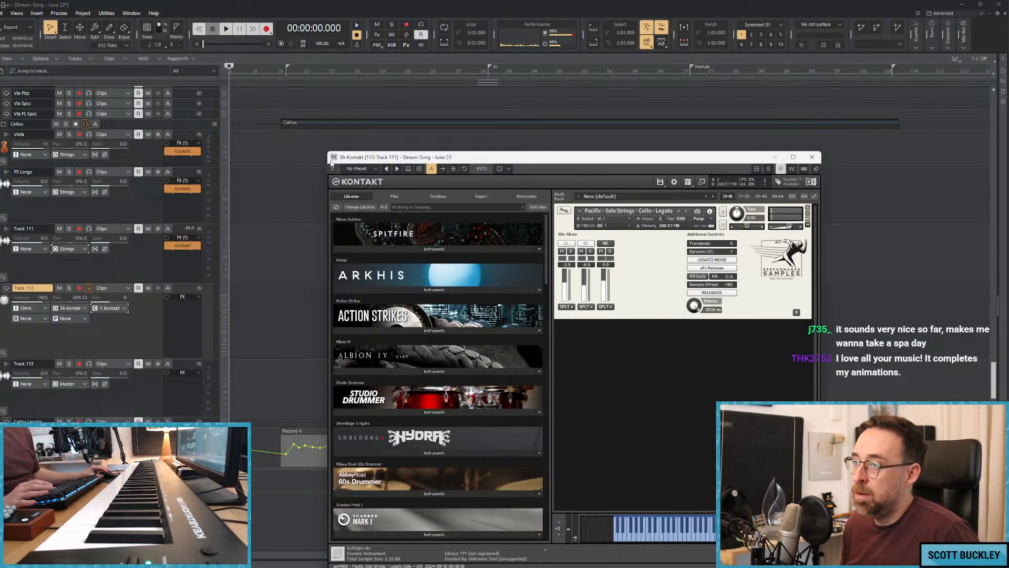
left_click(268, 140)
key("space")
key("space")
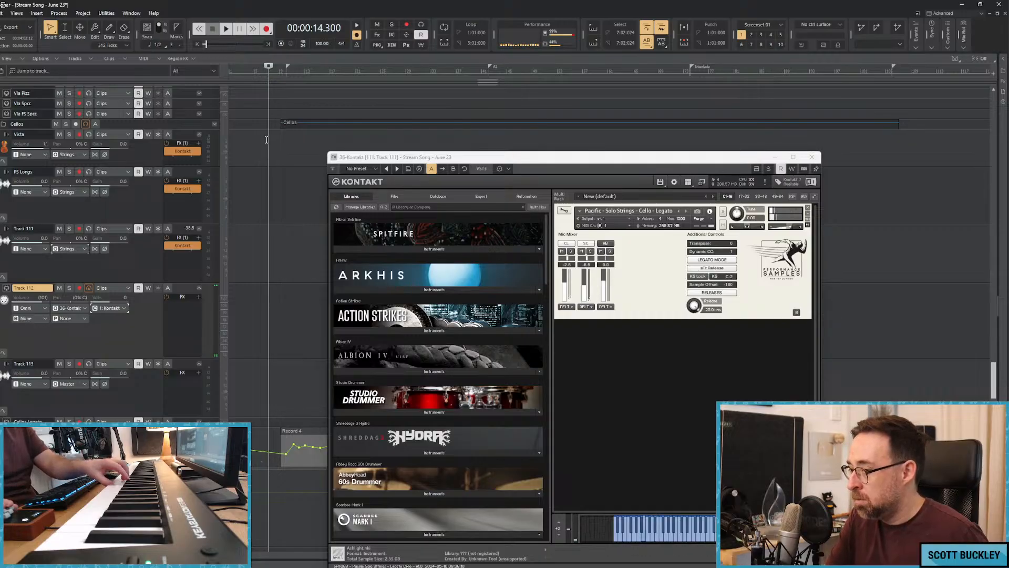
key("space")
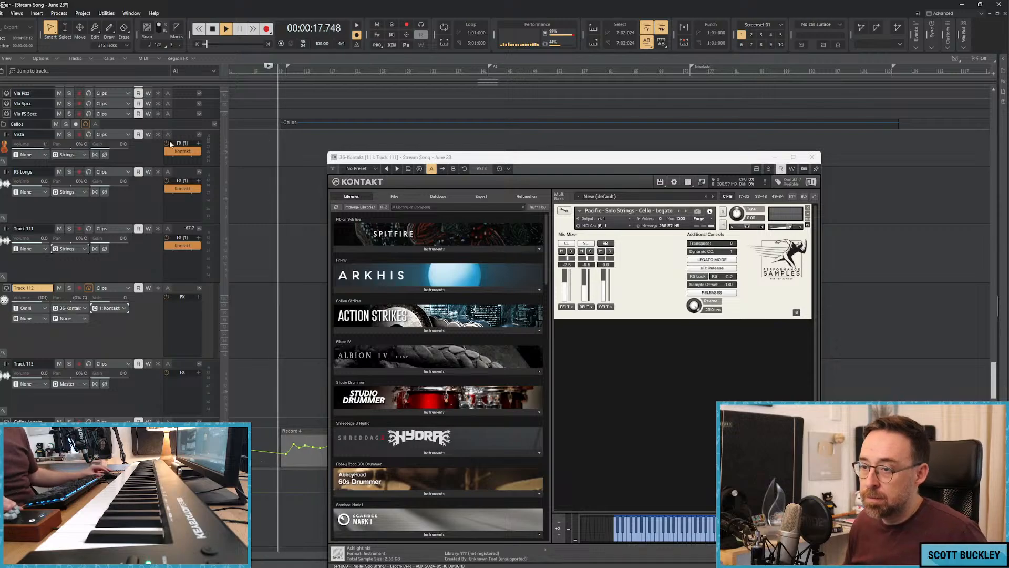
left_click_drag(50, 239, 44, 239)
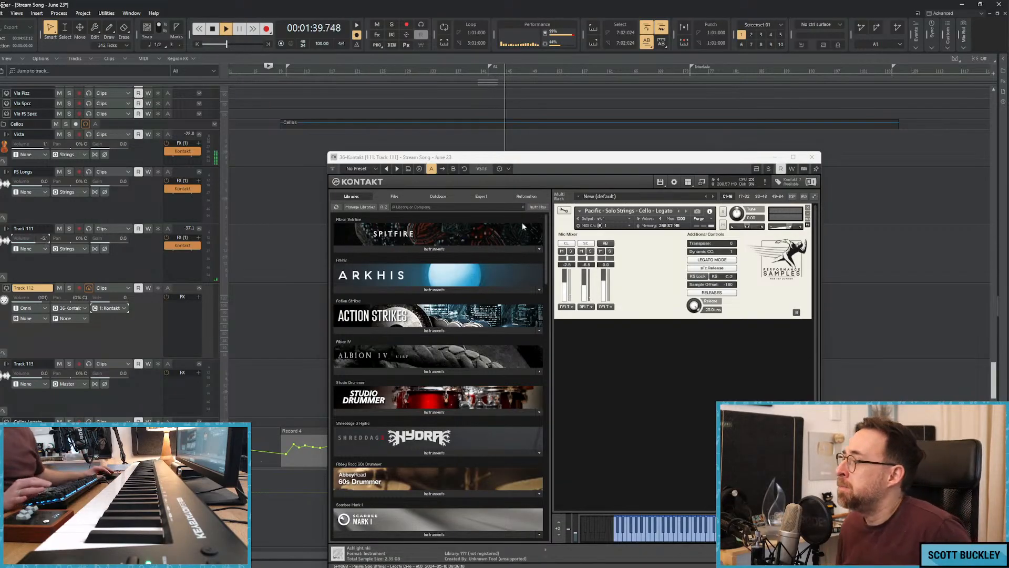
Close the Kontakt window, stop playback, and move the playback position to about bar 39.
left_click(812, 156)
key("space")
left_click(471, 71)
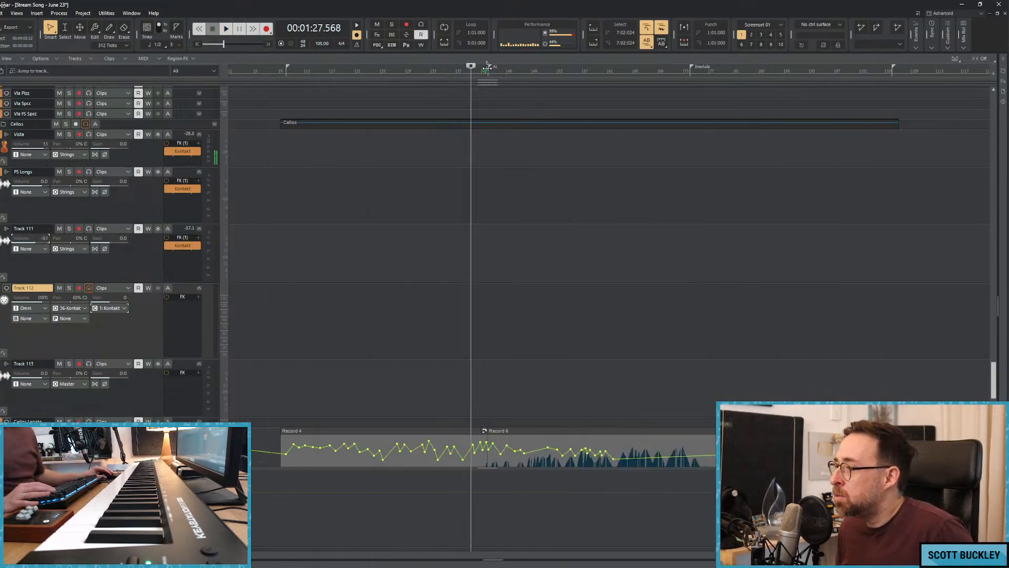
Lower the EW Bass volume automation point near bar 41, just before the bass region starts.
scroll(463, 468, "down", 5)
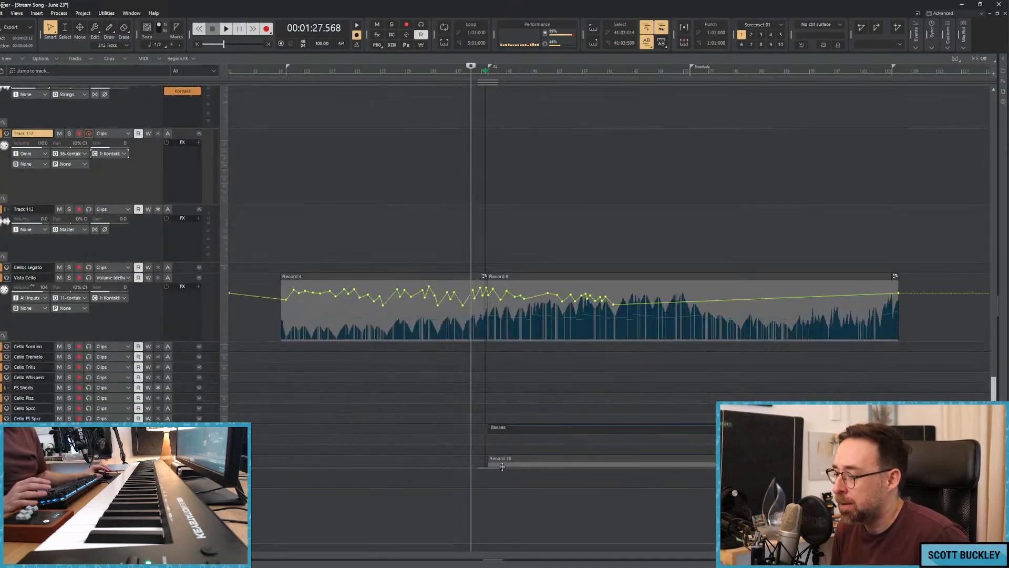
scroll(492, 239, "up", 13)
scroll(515, 244, "down", 18)
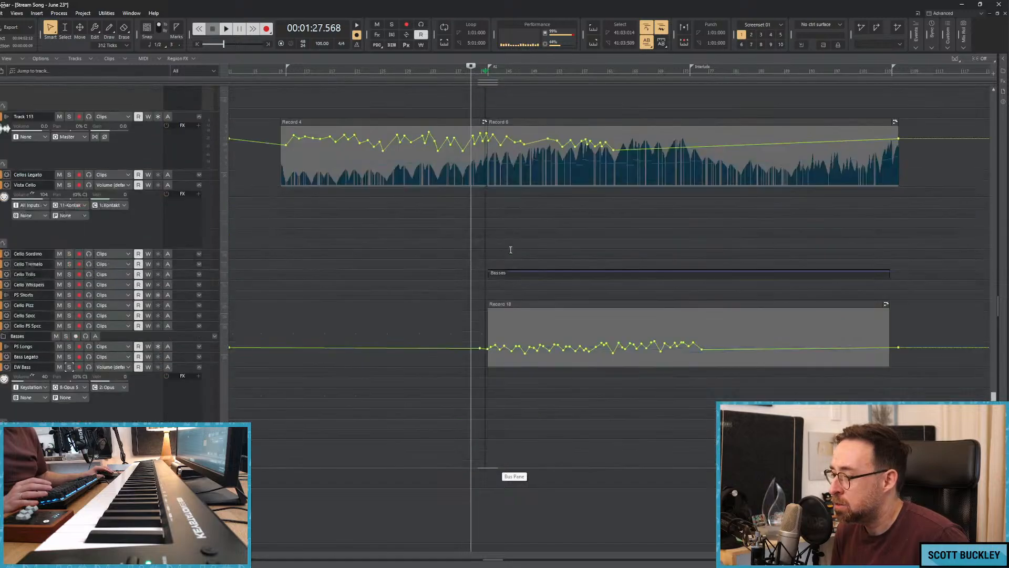
scroll(499, 327, "down", 2)
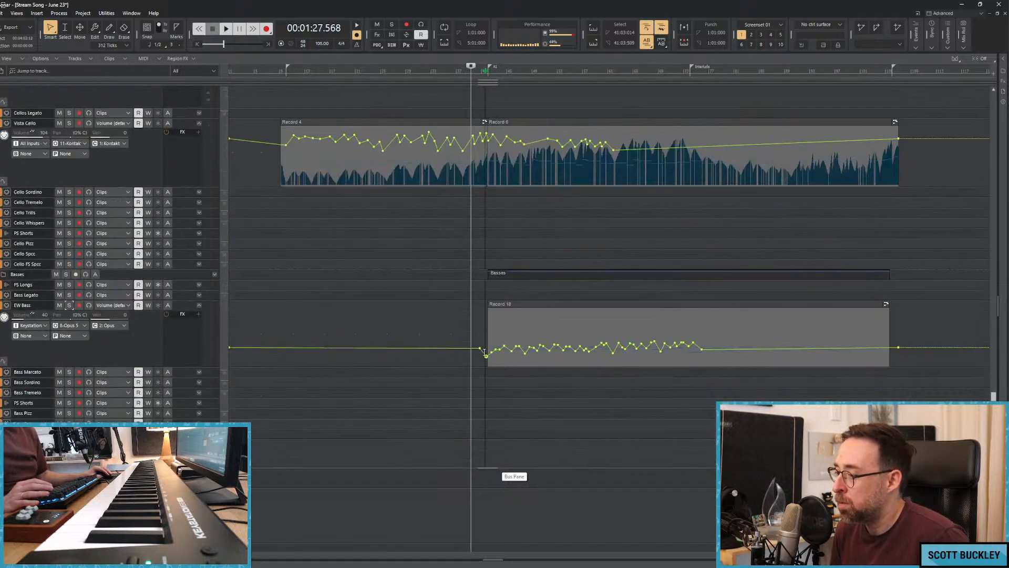
scroll(373, 443, "up", 15)
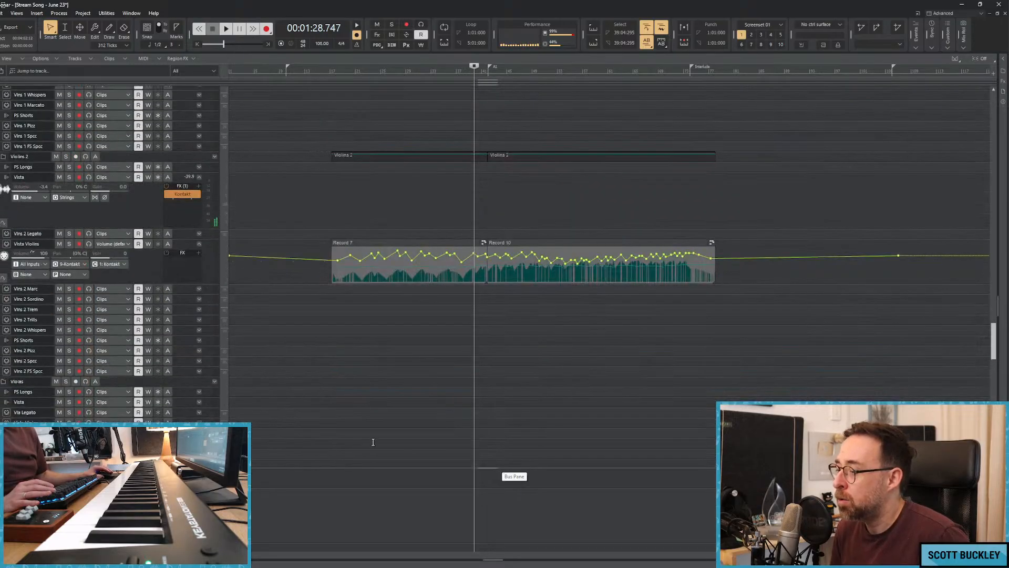
Add an automation envelope to the bus in the bus pane and pull its level down slightly from about bar 41 onward.
key("space")
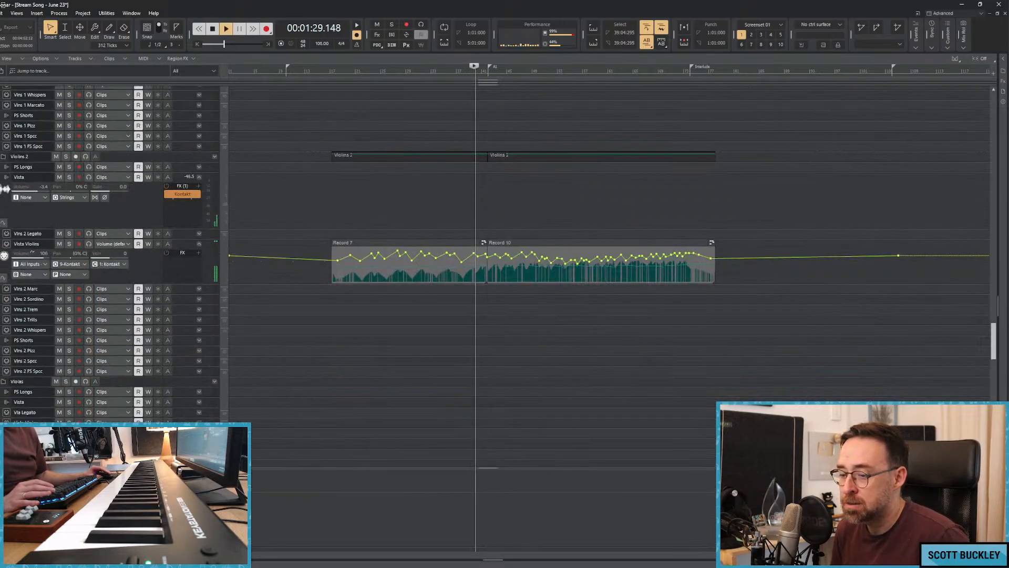
right_click(184, 500)
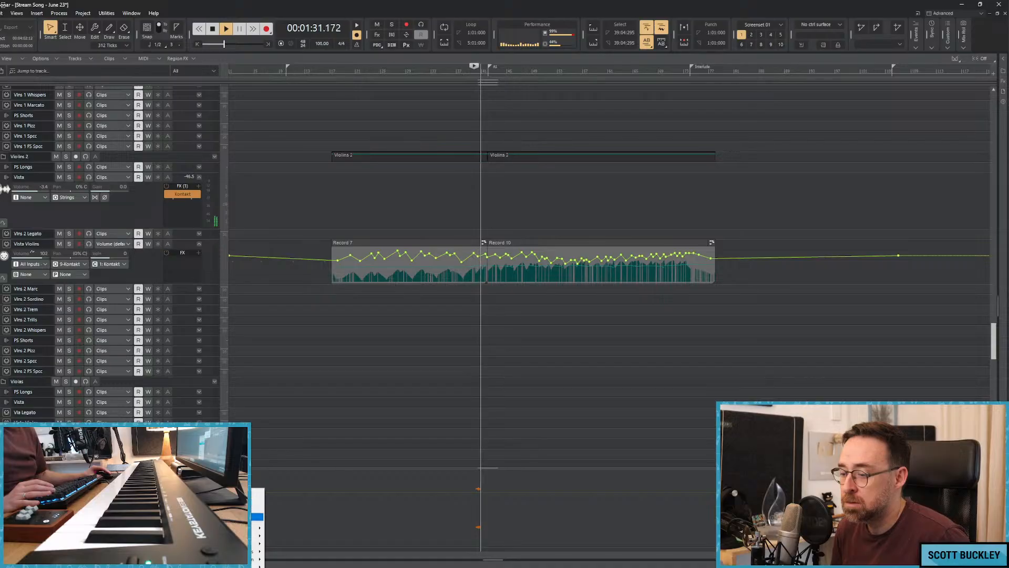
left_click(231, 508)
left_click_drag(484, 492, 501, 501)
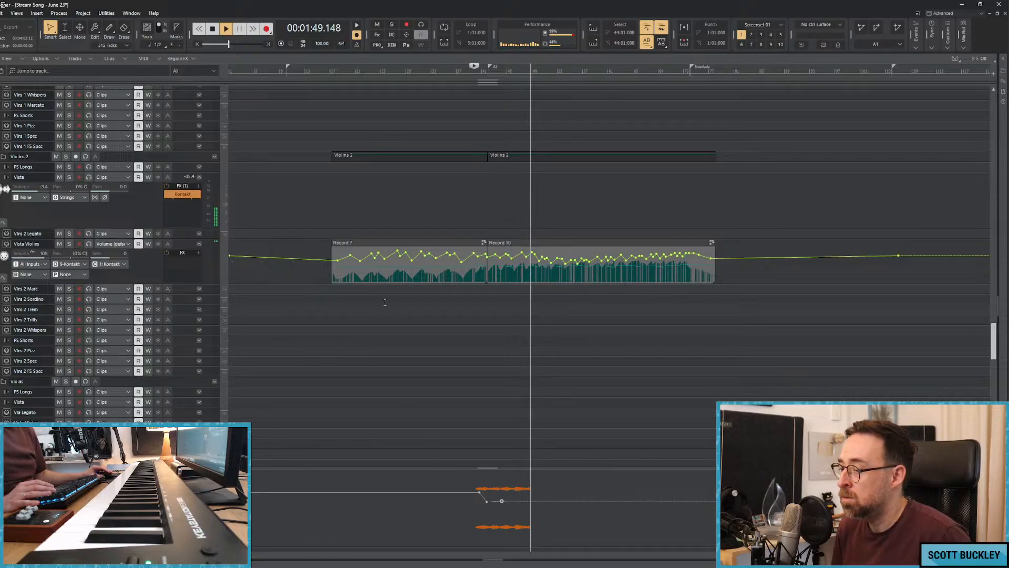
Replay the song from about bar 12 and select Track 112 above the cello tracks.
key("space")
left_click(302, 202)
key("space")
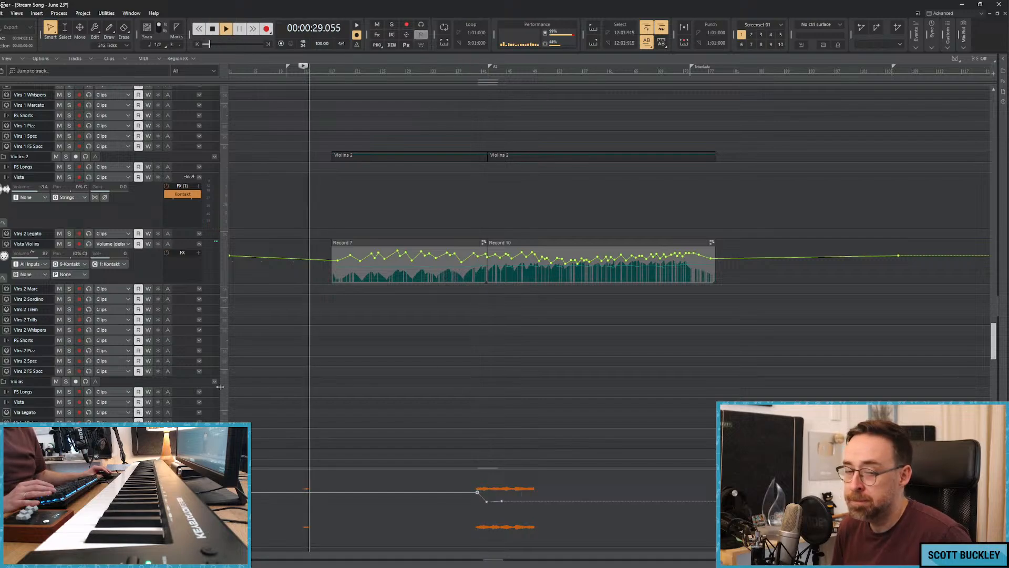
scroll(164, 253, "down", 10)
scroll(164, 254, "down", 8)
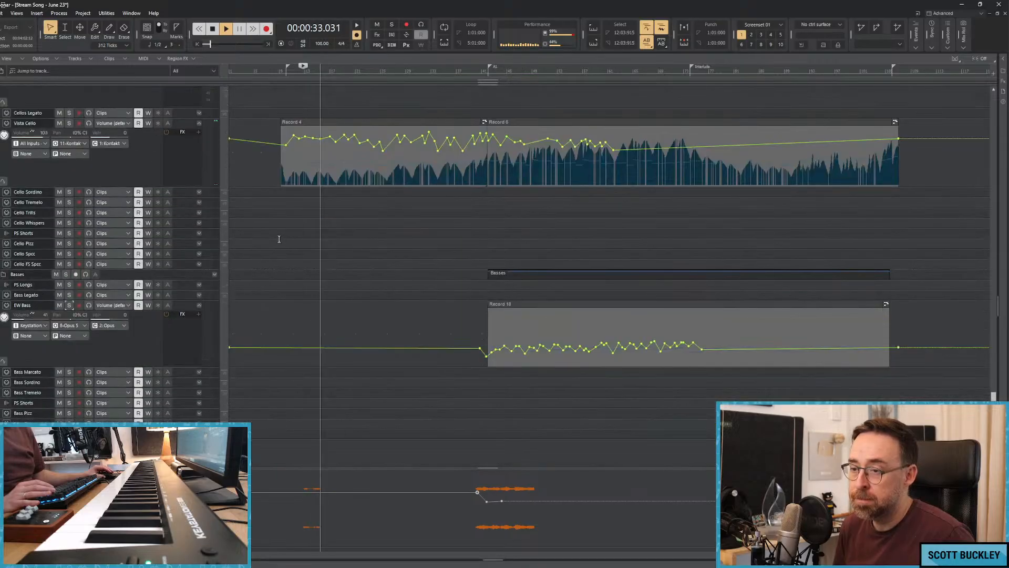
scroll(169, 228, "up", 6)
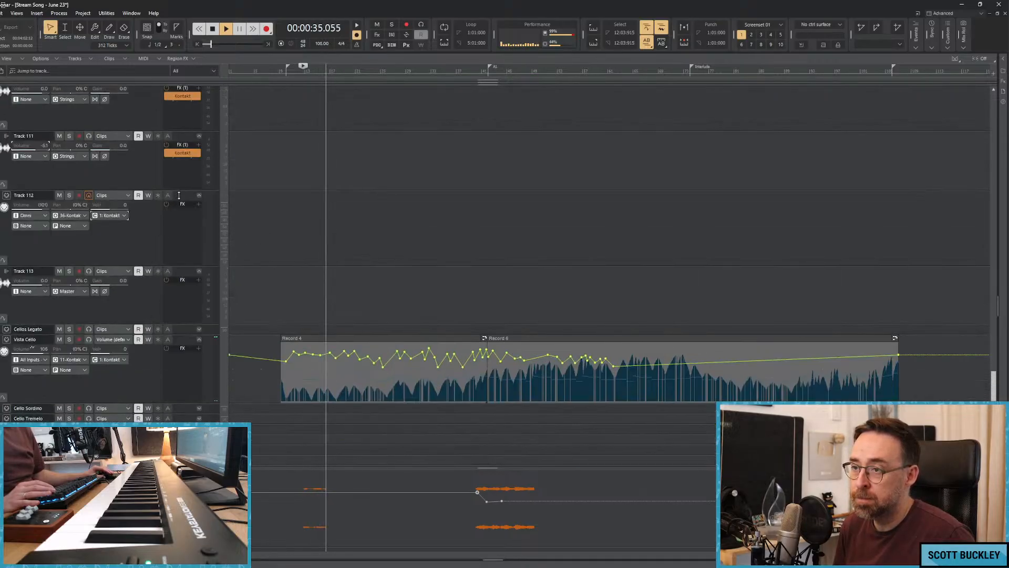
left_click(188, 206)
Try recording the solo cello on Track 112 during playback and discard the take.
key("r")
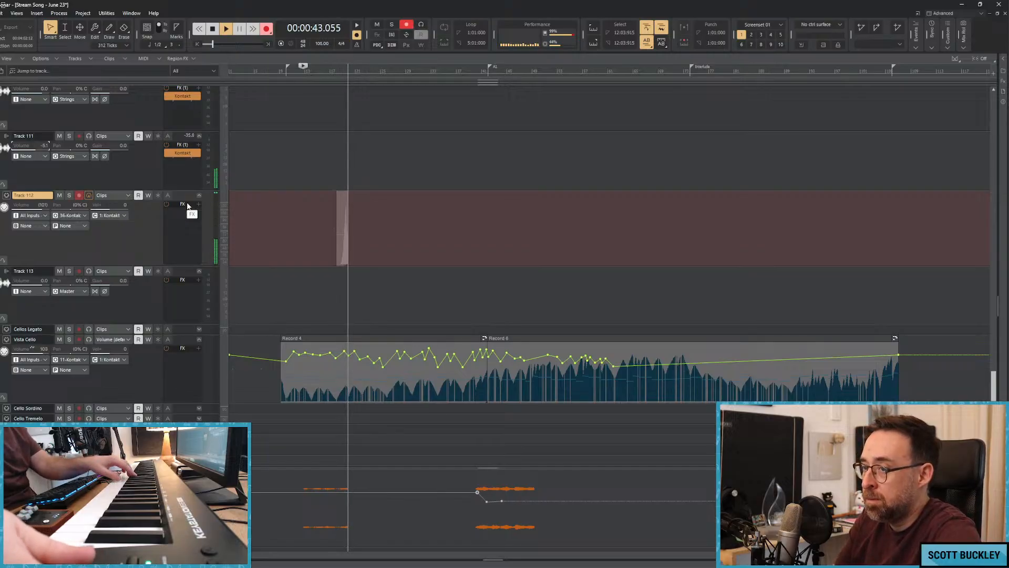
key("space")
key("ctrl+z")
key("r")
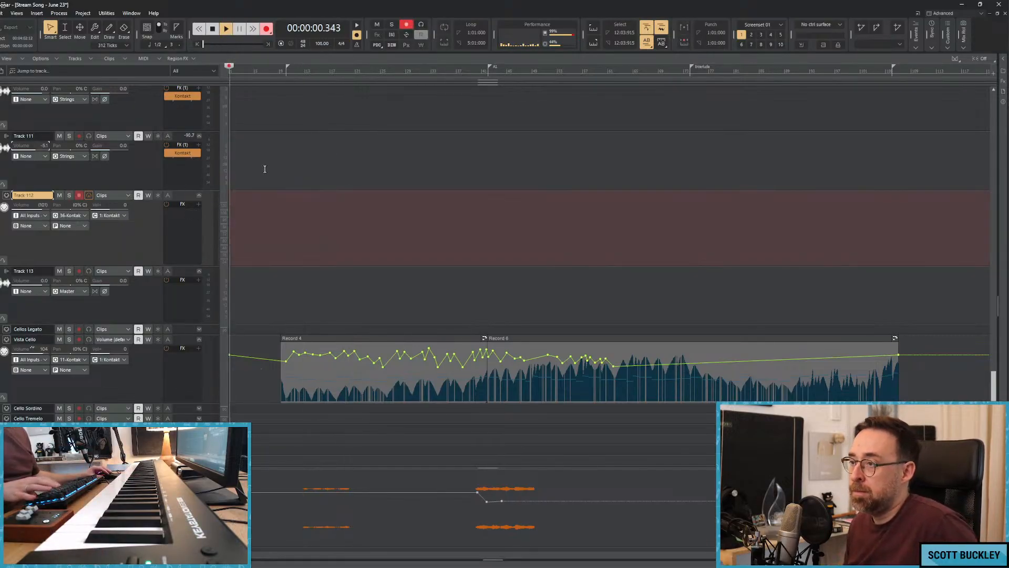
key("space")
Try a solo cello take on Track 112 starting from about bar 6 and undo it.
left_click(265, 133)
key("r")
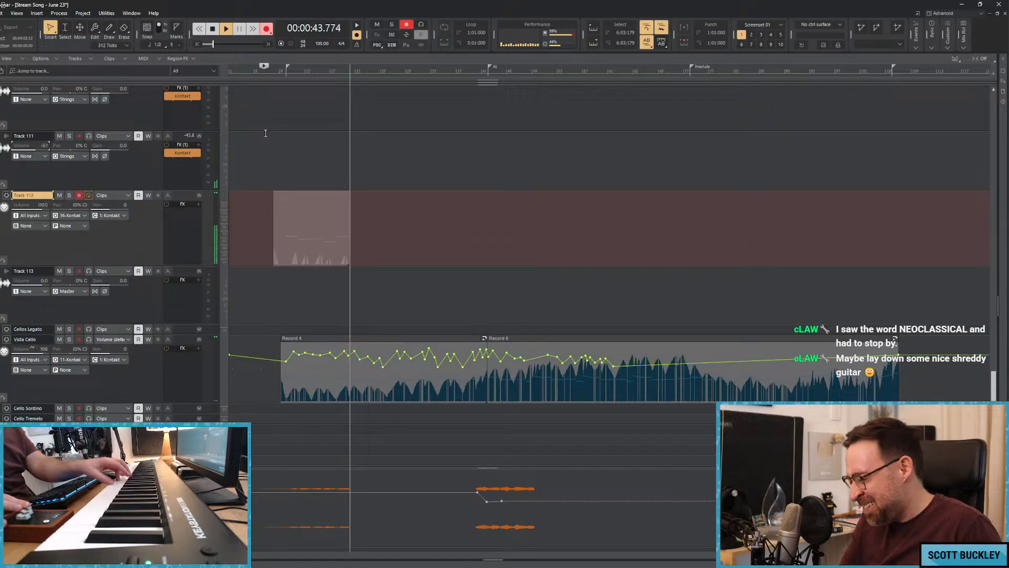
key("space")
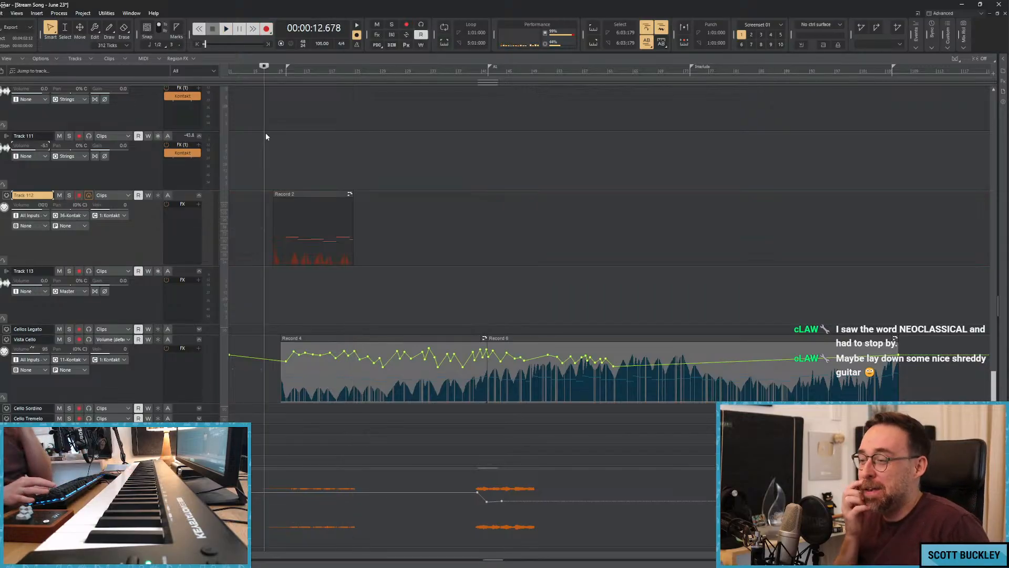
key("ctrl+z")
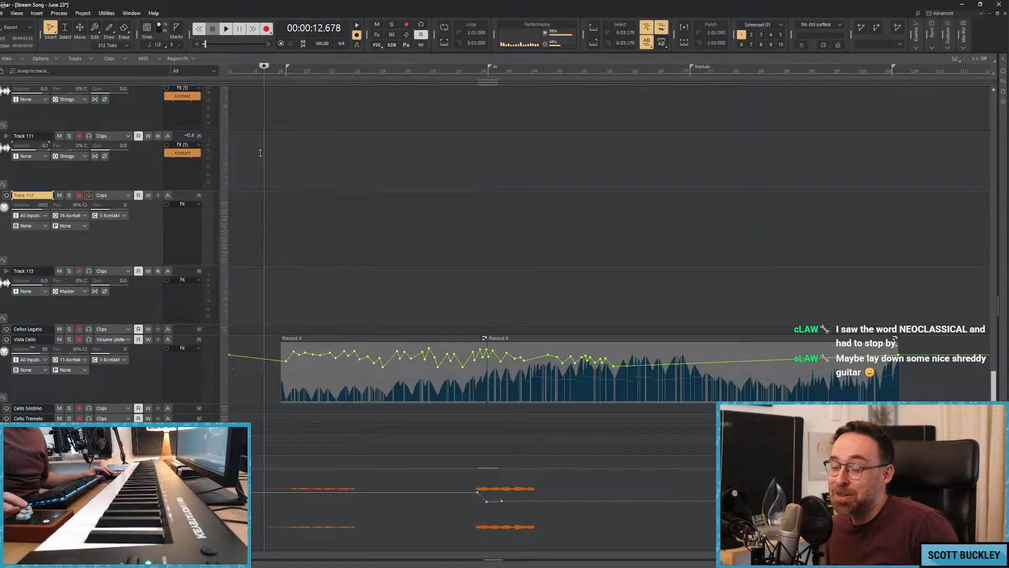
Record trial solo cello takes on Track 112 starting from about bar 5 and discard them.
left_click(260, 153)
key("space")
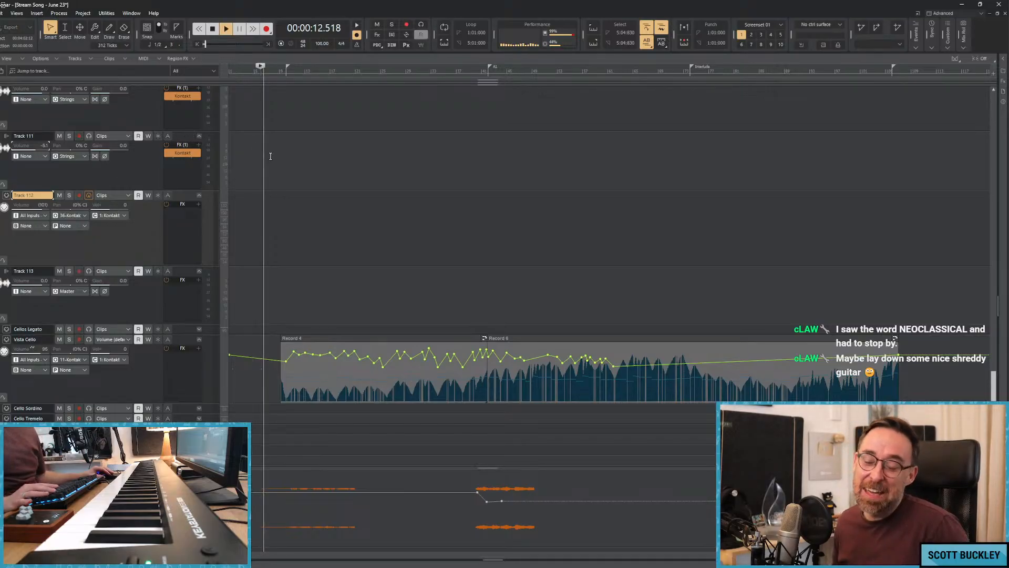
key("r")
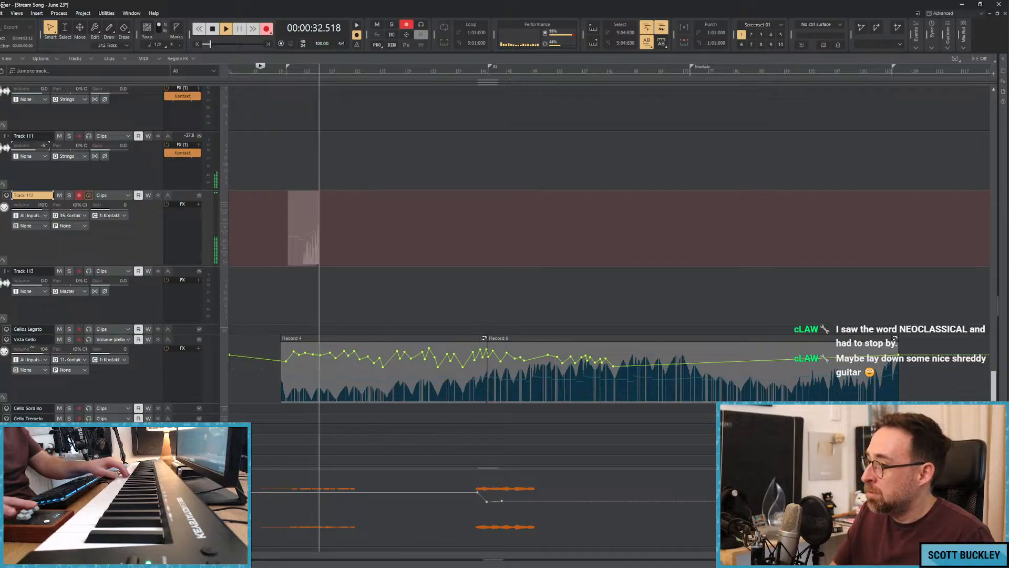
key("space")
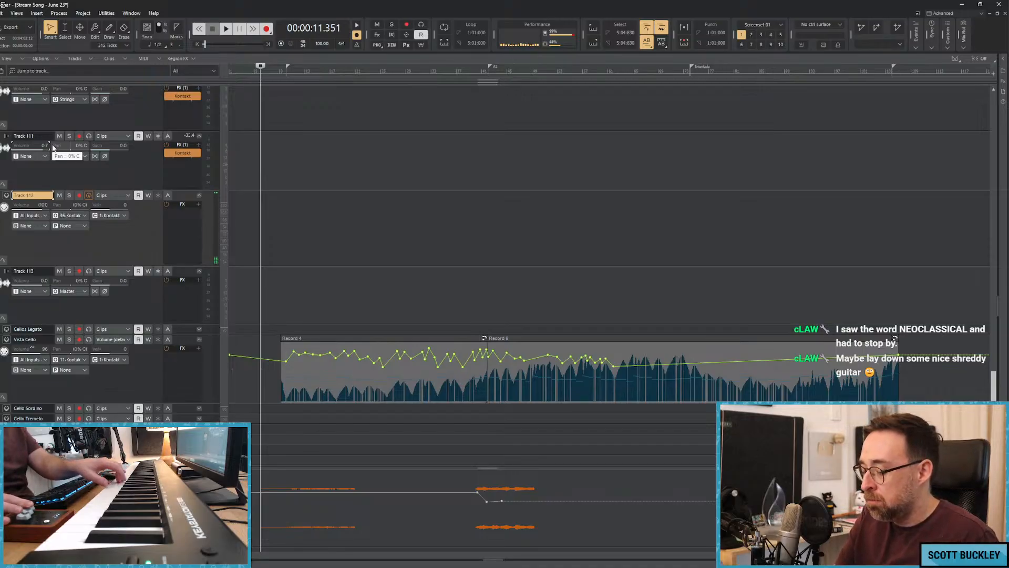
key("r")
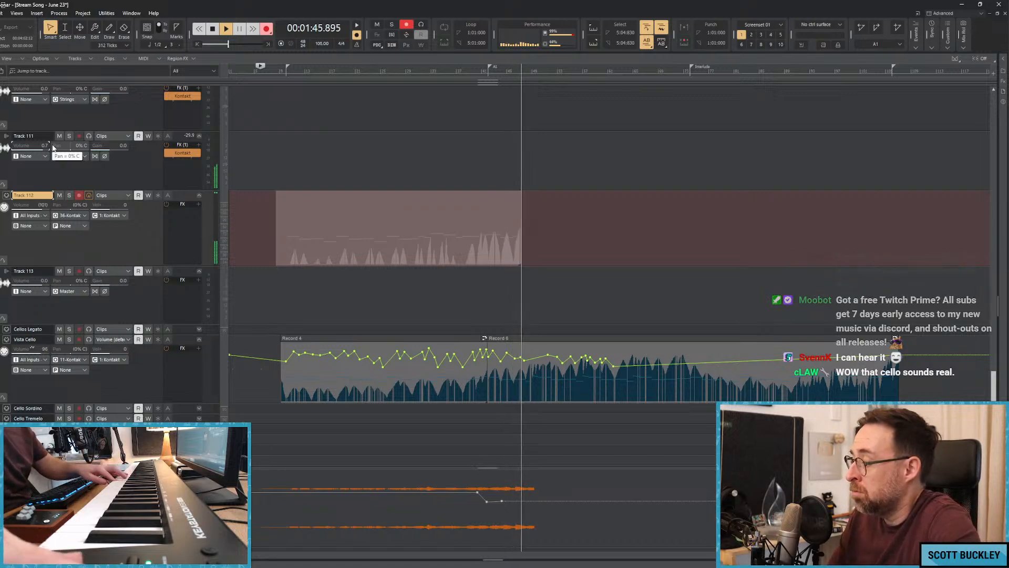
key("space")
key("ctrl+z")
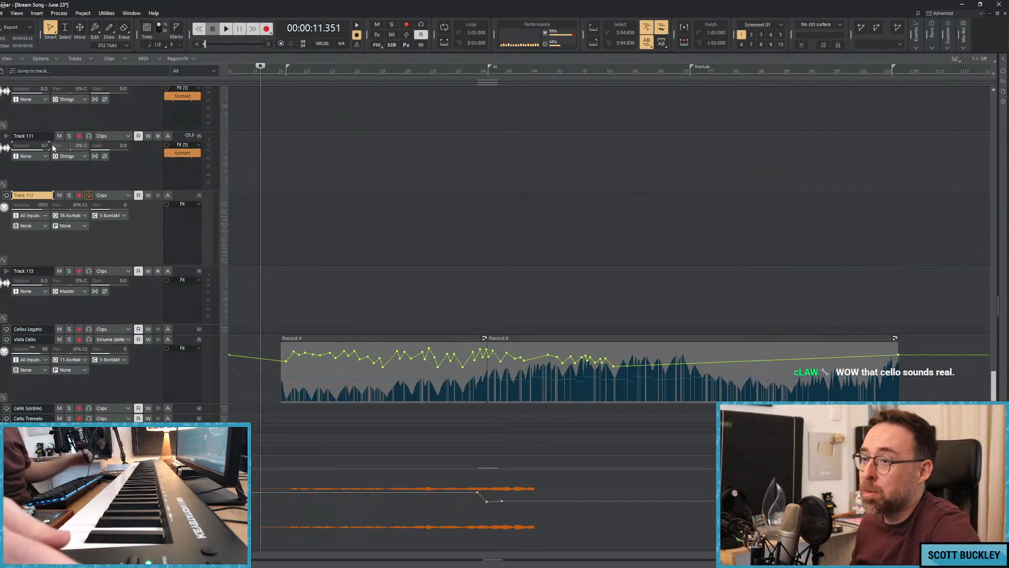
Check the solo cello legato patch in Track 111's Kontakt instrument, play the song from about bar 6, and close the instrument window.
left_click(189, 153)
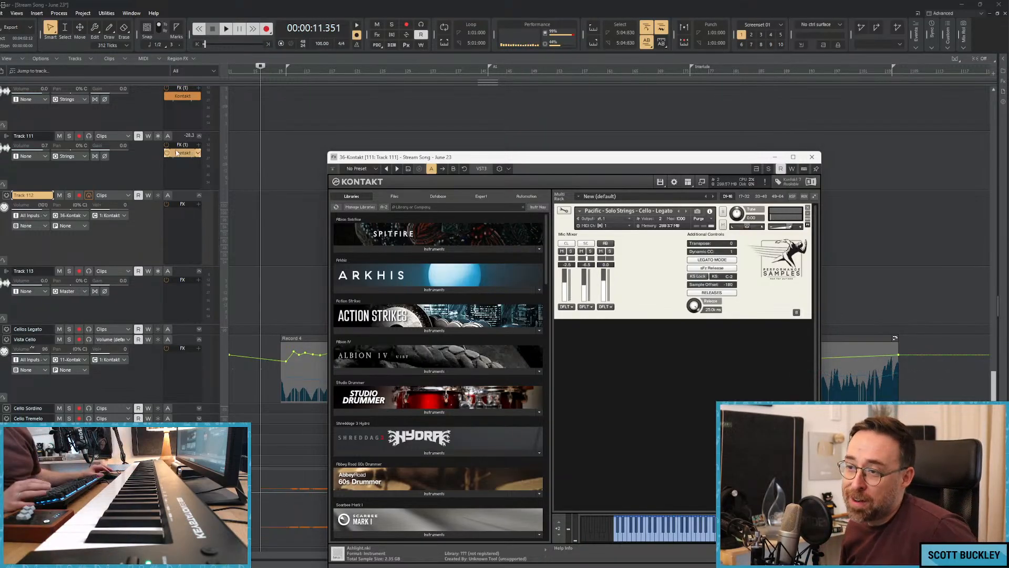
left_click(241, 172)
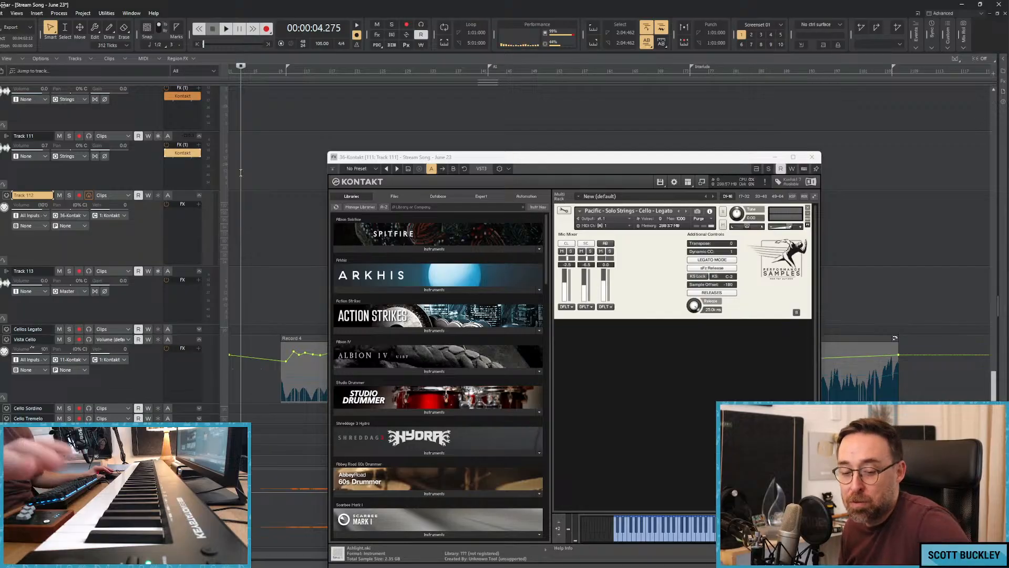
left_click(264, 178)
key("space")
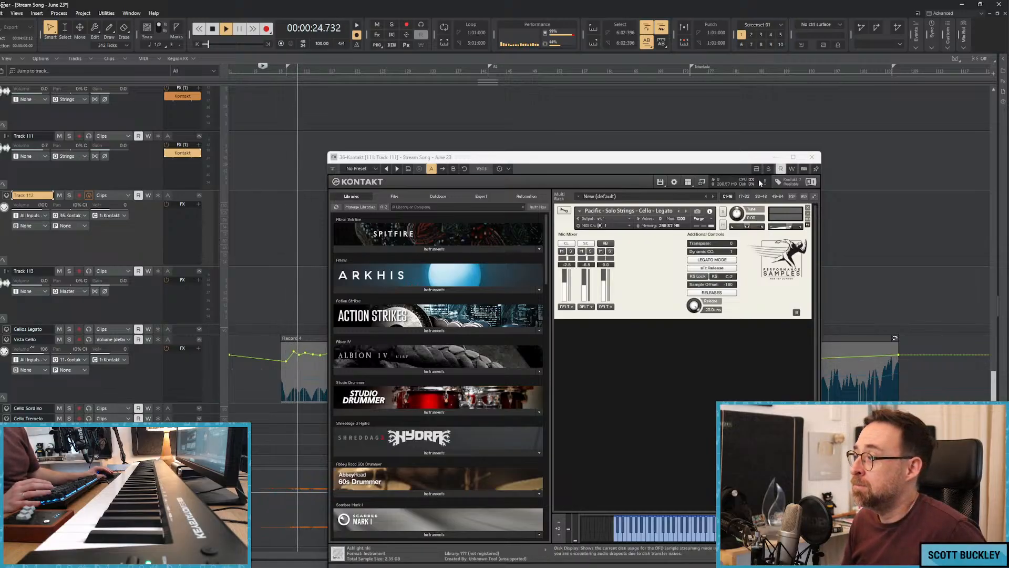
left_click(811, 157)
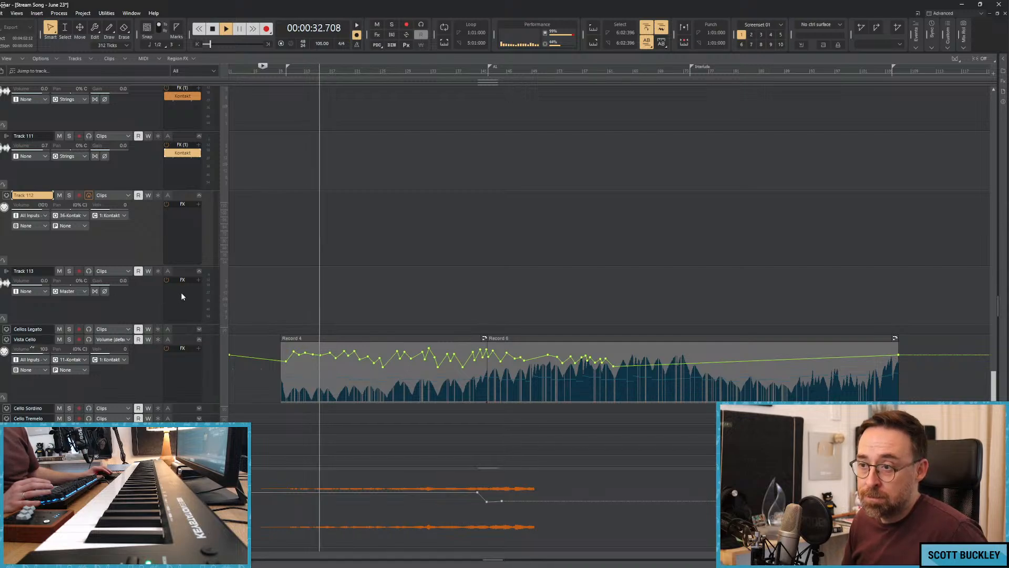
Lower Track 111's volume to about -4.2 and start recording the solo cello on Track 112.
scroll(232, 295, "down", 3)
scroll(233, 295, "down", 2)
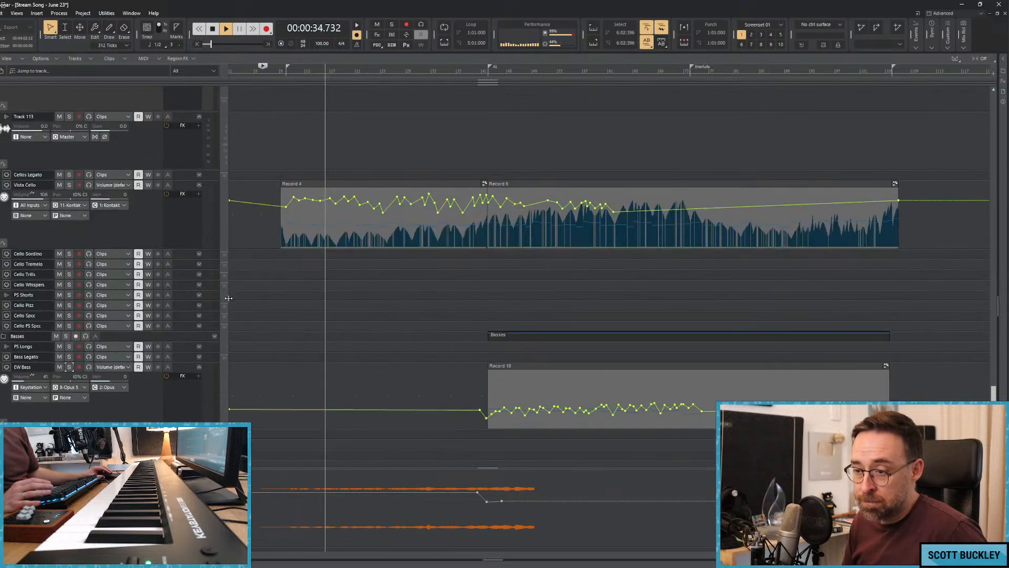
scroll(213, 307, "up", 6)
left_click_drag(41, 178, 45, 184)
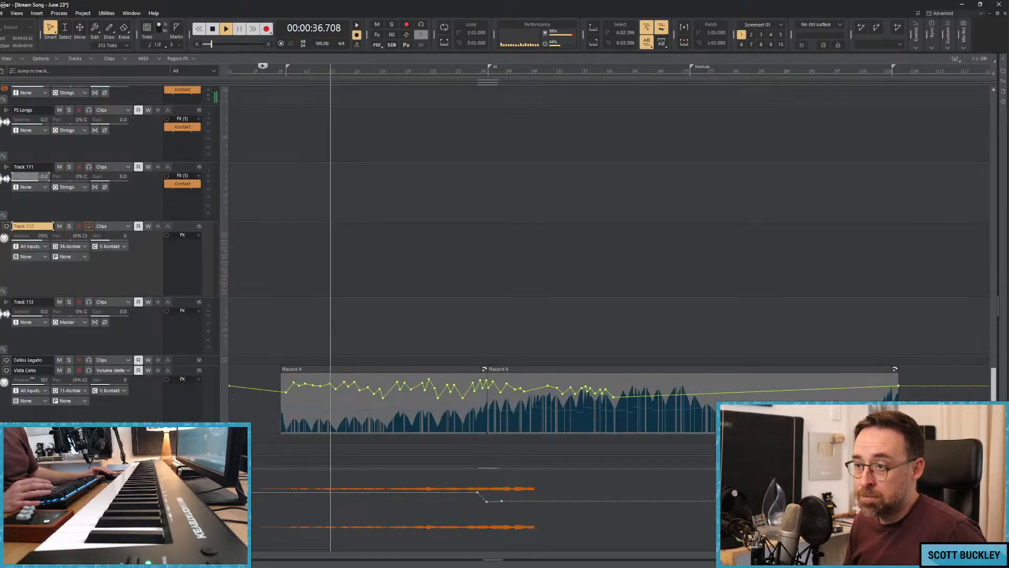
key("r")
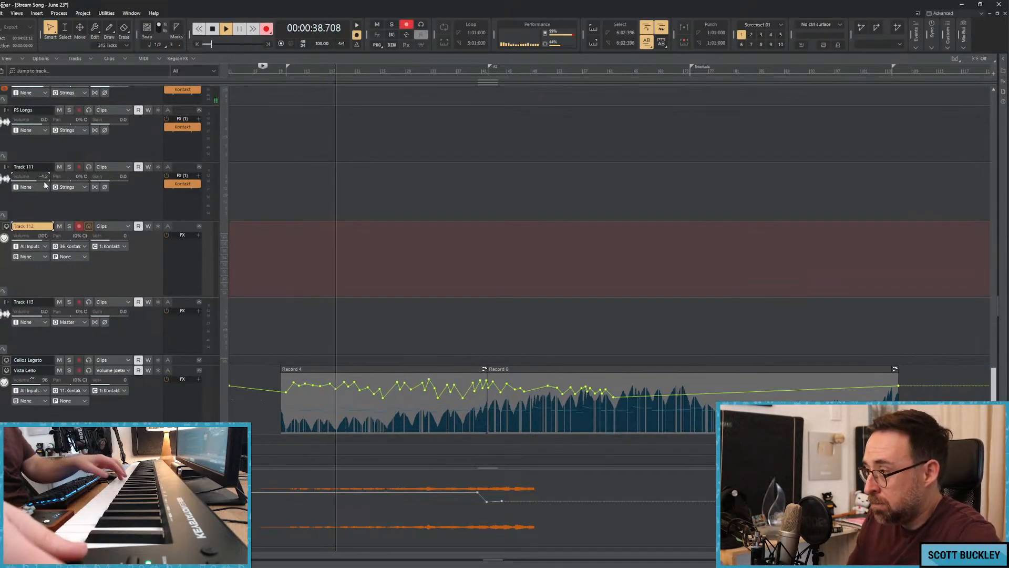
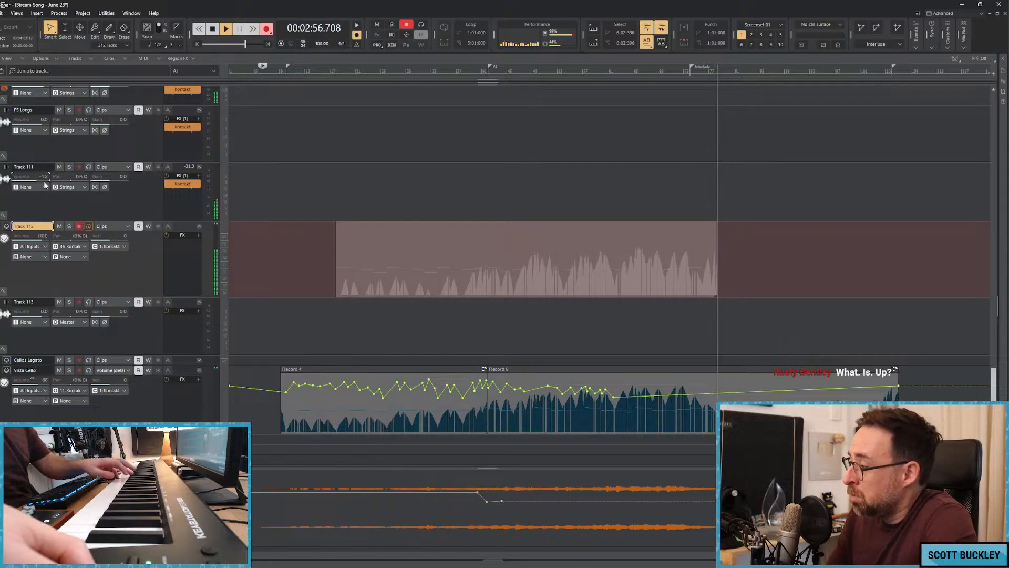
End the solo cello take on Track 112 at about 2:56 and place the playhead at about 2:03.
key("space")
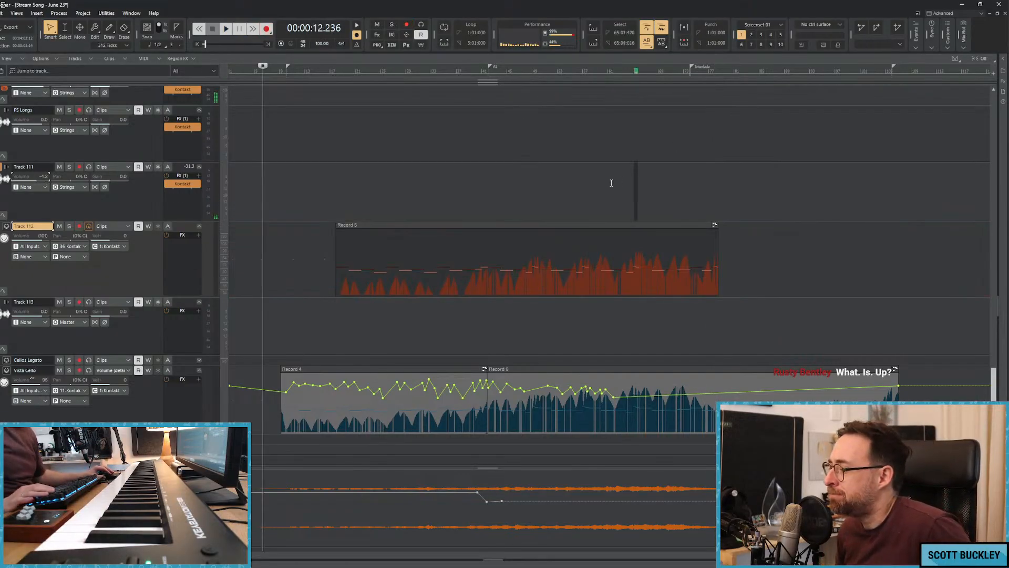
scroll(559, 212, "up", 2)
left_click(570, 81)
scroll(572, 225, "down", 5)
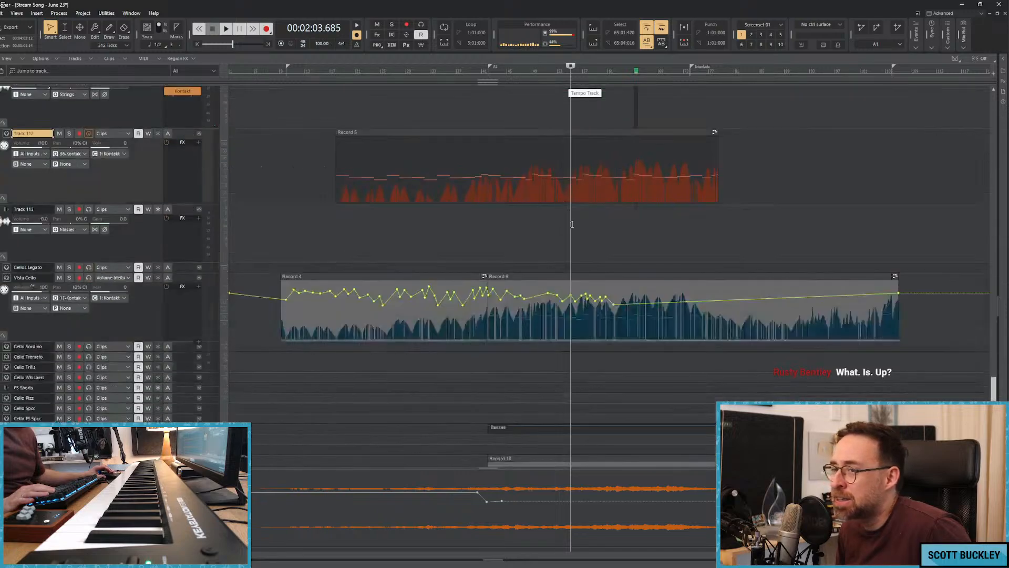
scroll(156, 216, "down", 1)
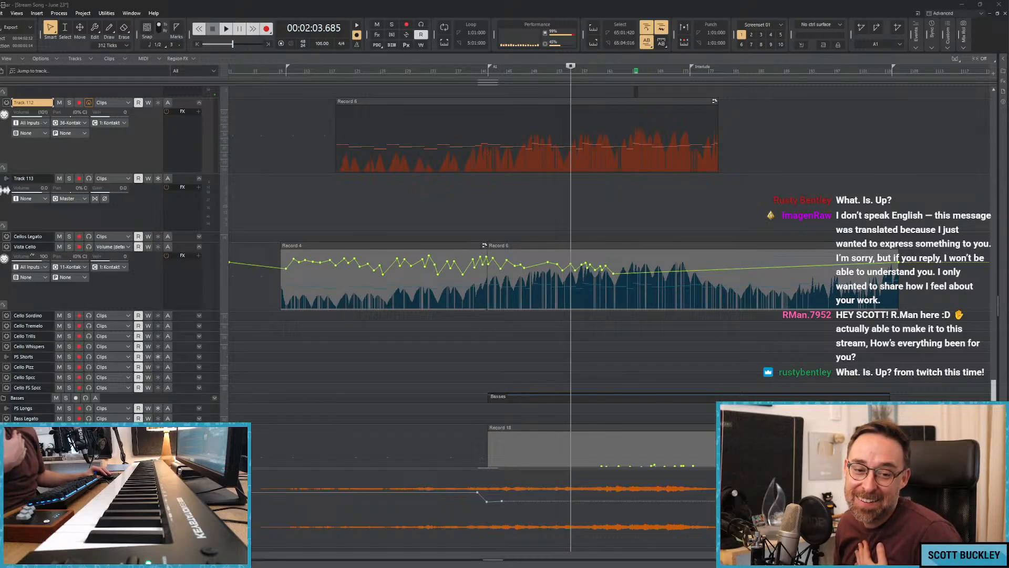
Play the song from about 0:31 to check the entry of the solo cello take on Track 112.
left_click(270, 184)
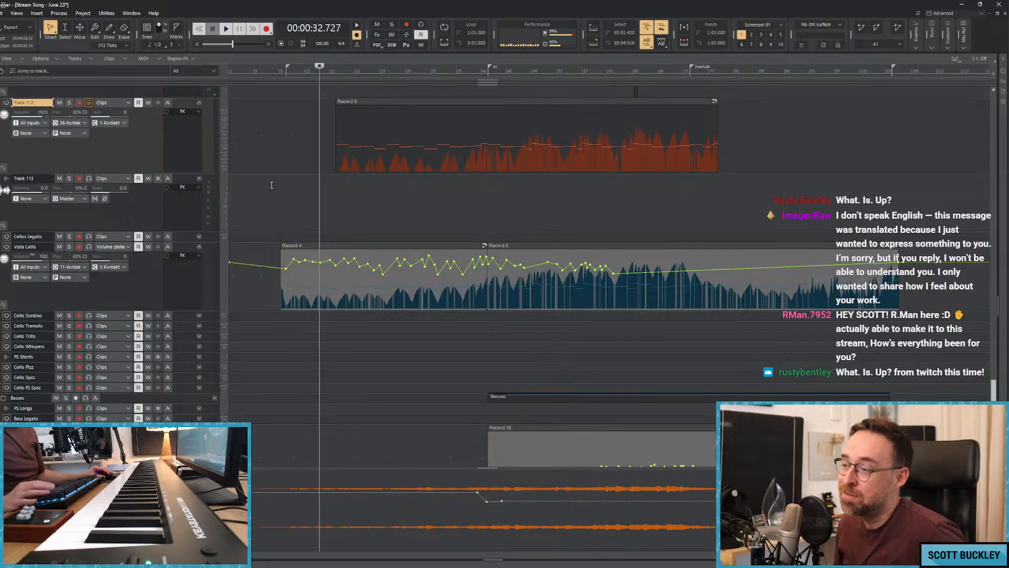
left_click(383, 205)
scroll(420, 209, "down", 1)
scroll(473, 173, "down", 1)
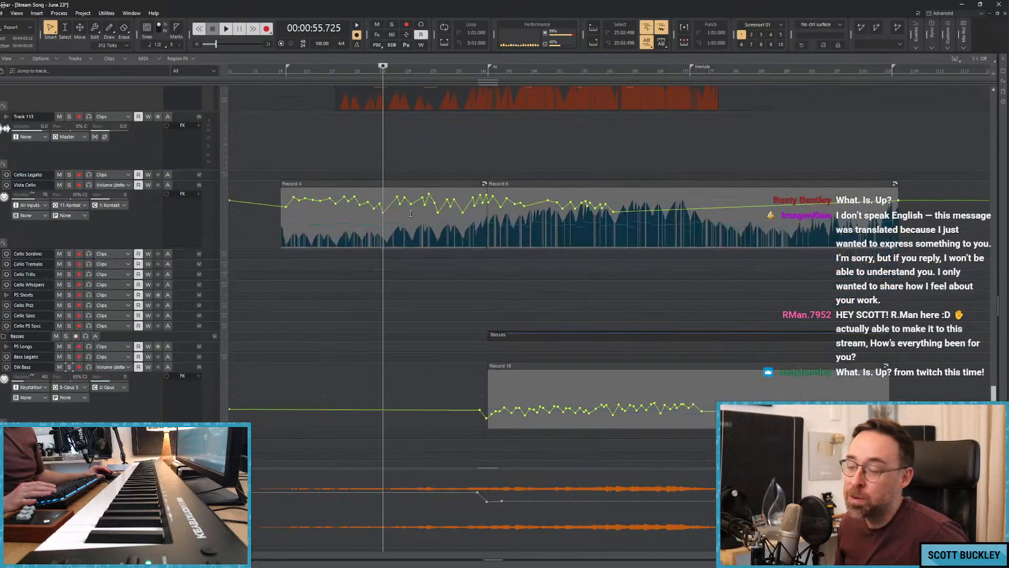
left_click(487, 159)
scroll(488, 159, "up", 1)
scroll(487, 159, "up", 3)
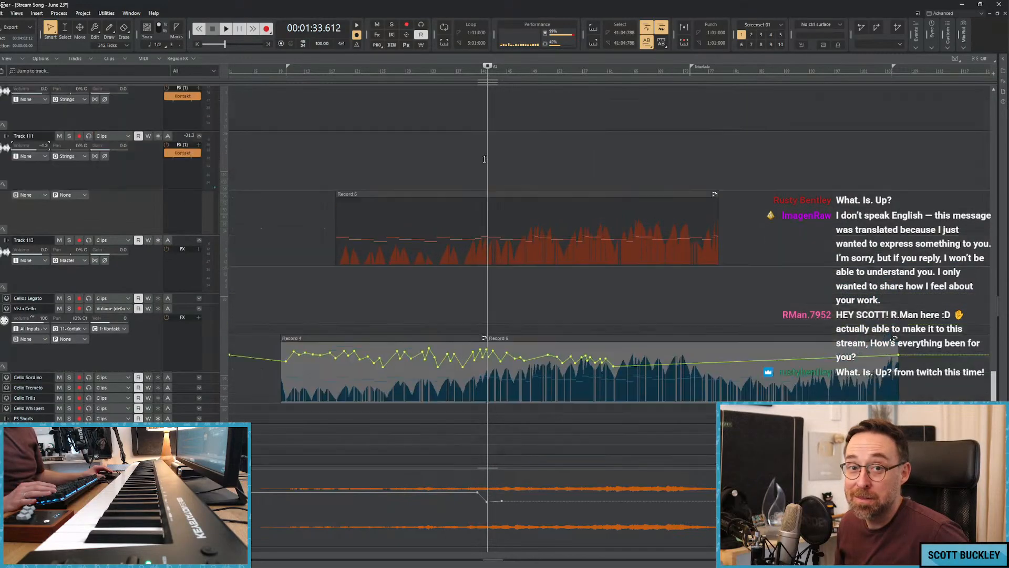
key("space")
left_click(314, 208)
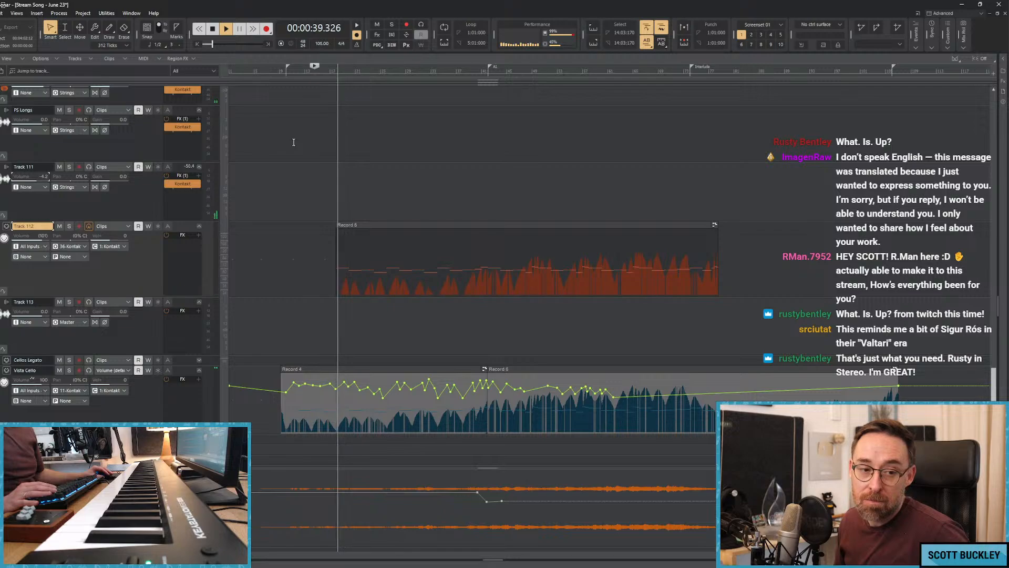
key("space")
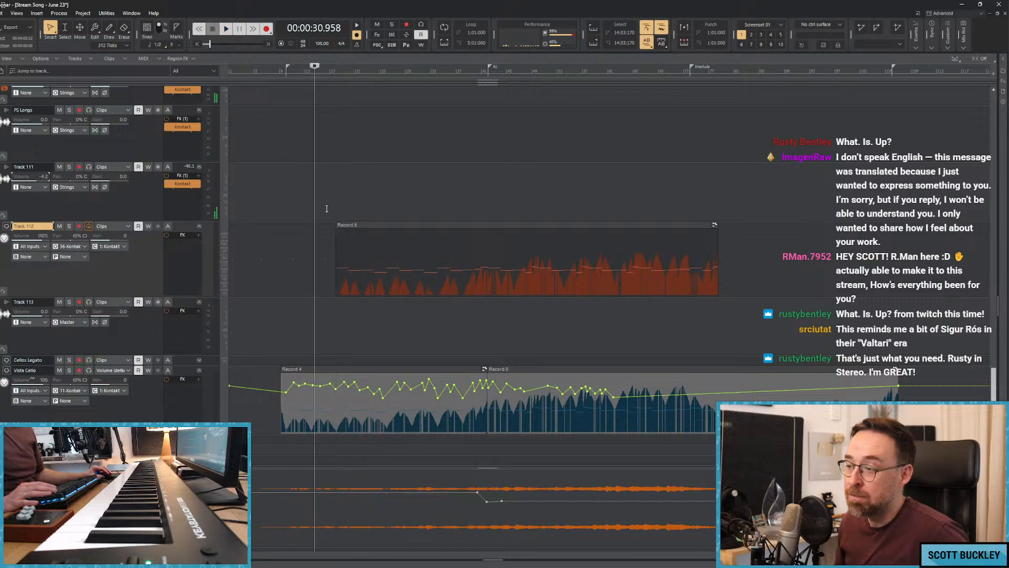
left_click(331, 194)
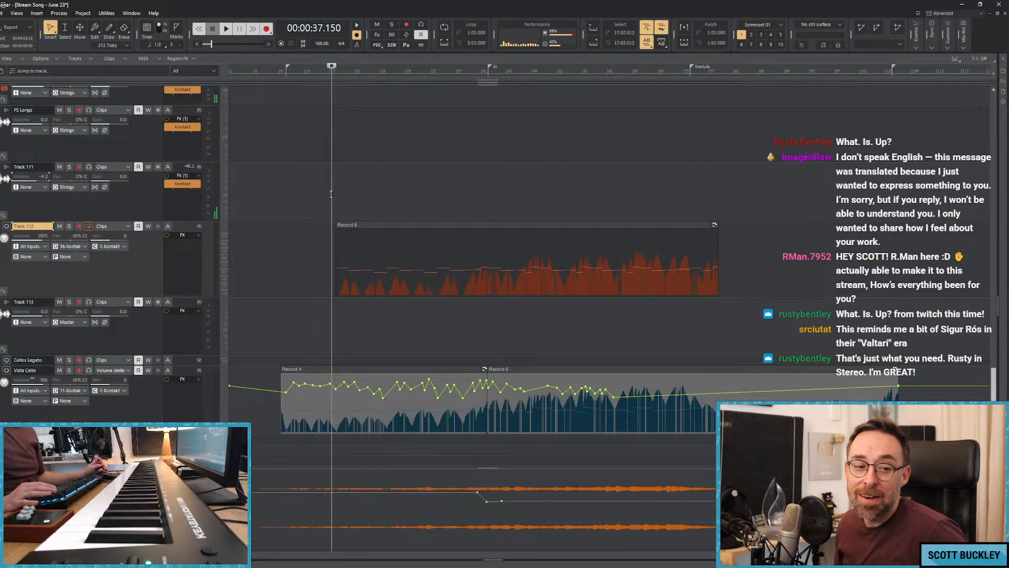
Look over the woodwind, percussion and synth tracks for parts around the lead-up to the bar 41 section.
scroll(331, 194, "up", 1)
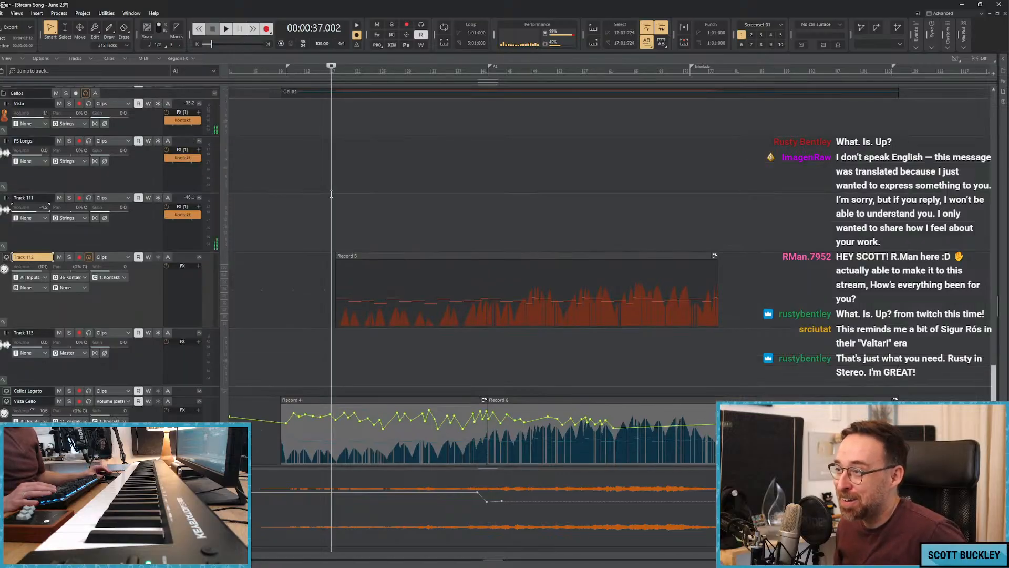
scroll(331, 194, "up", 6)
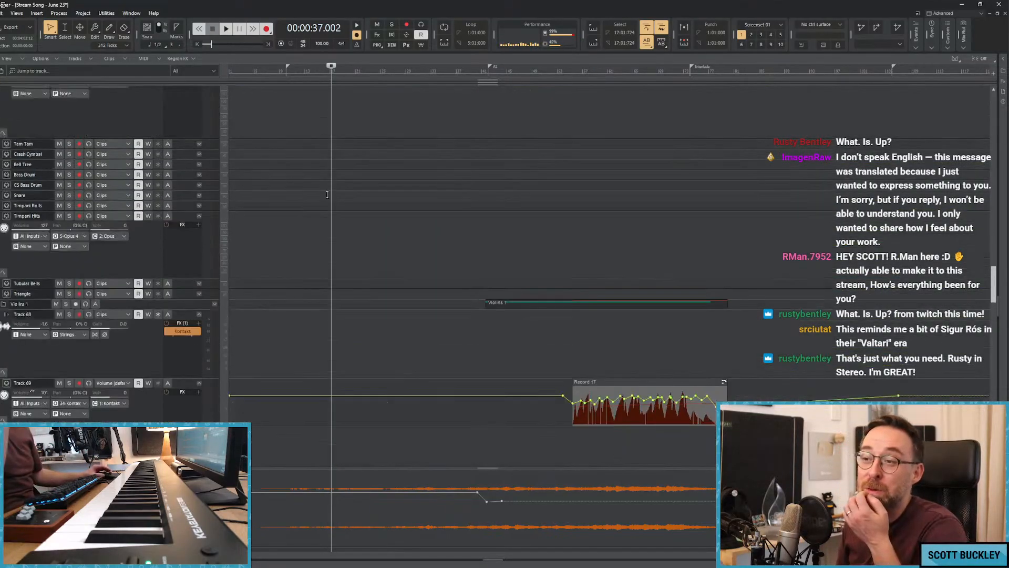
scroll(326, 195, "up", 9)
scroll(323, 195, "up", 10)
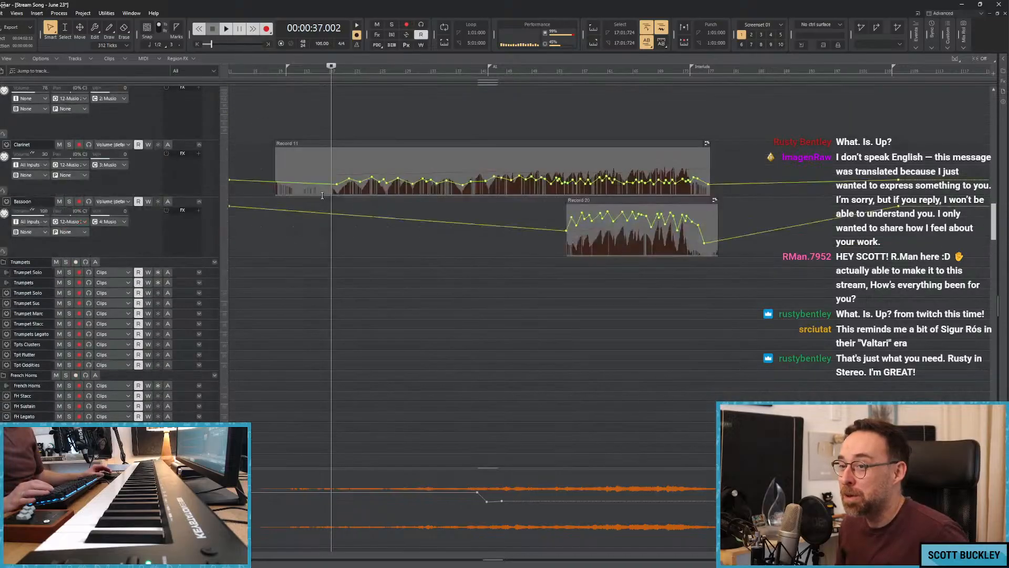
scroll(322, 195, "down", 5)
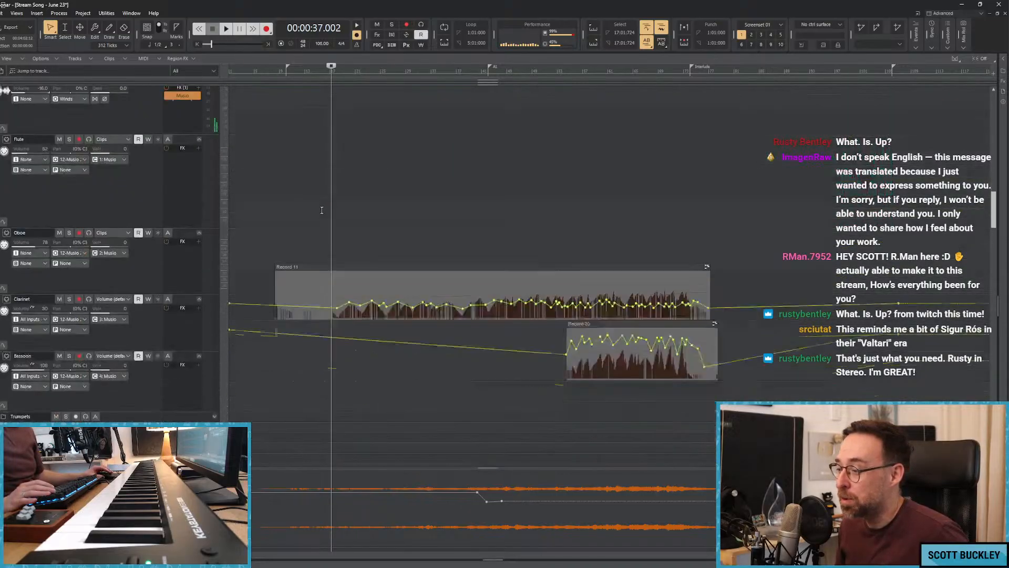
key("space")
scroll(385, 207, "up", 2)
key("space")
scroll(386, 208, "down", 10)
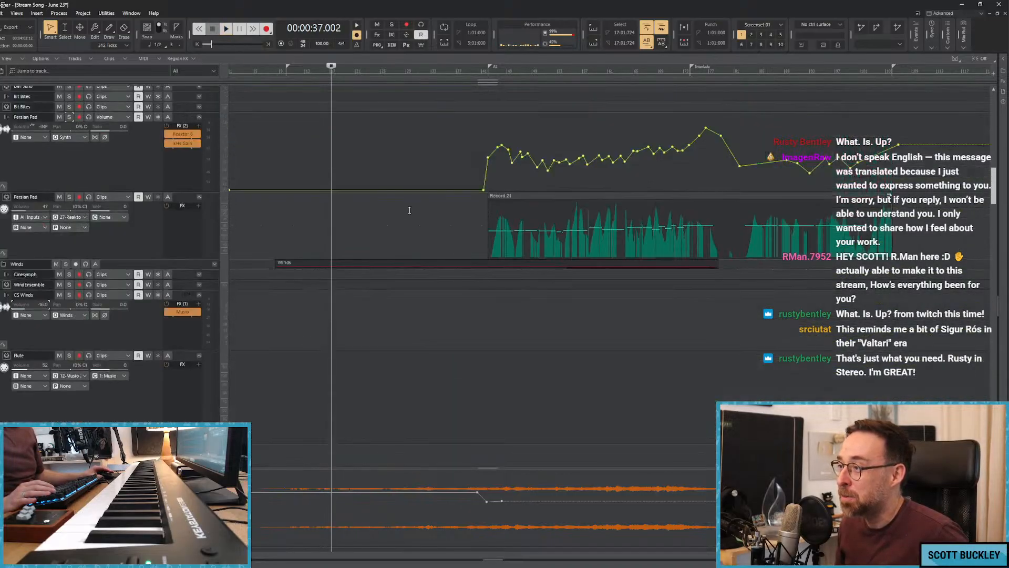
left_click(406, 210)
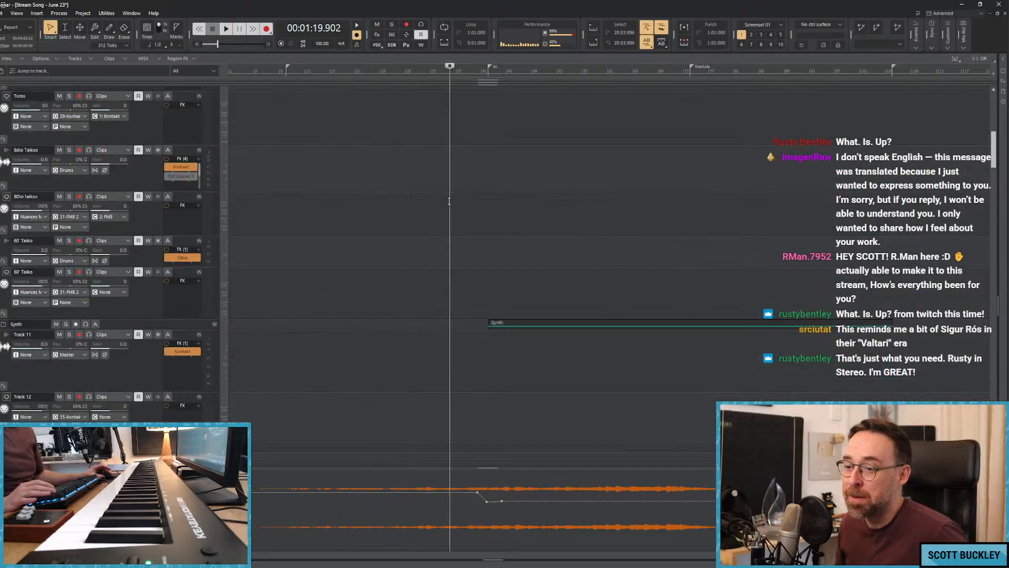
key("space")
scroll(447, 203, "up", 3)
key("space")
scroll(457, 200, "down", 5)
left_click(470, 195)
scroll(490, 193, "down", 5)
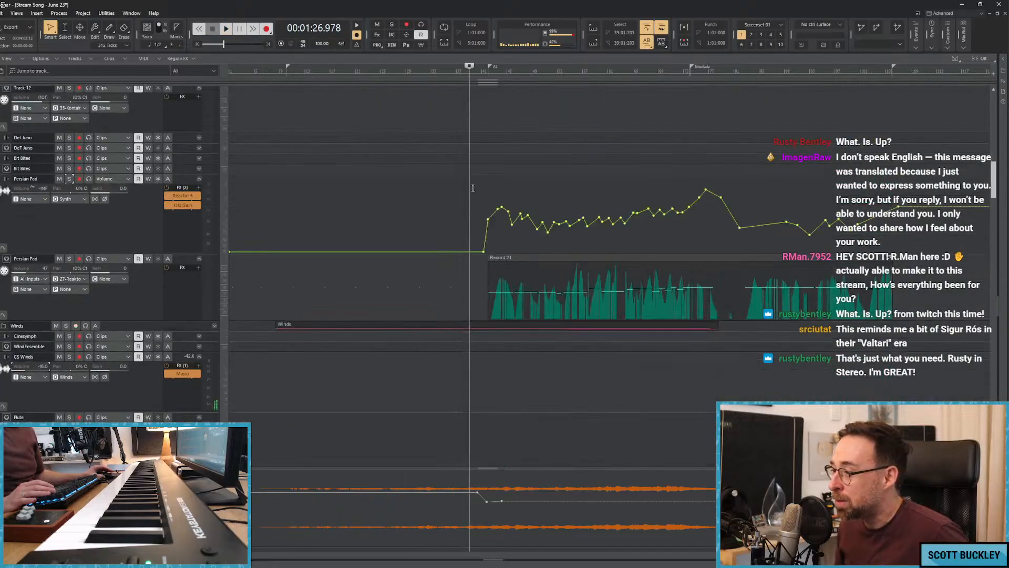
Shift the last volume automation node in the bus lane to about 1:44 and play the song from about 1:32.
scroll(462, 202, "down", 3)
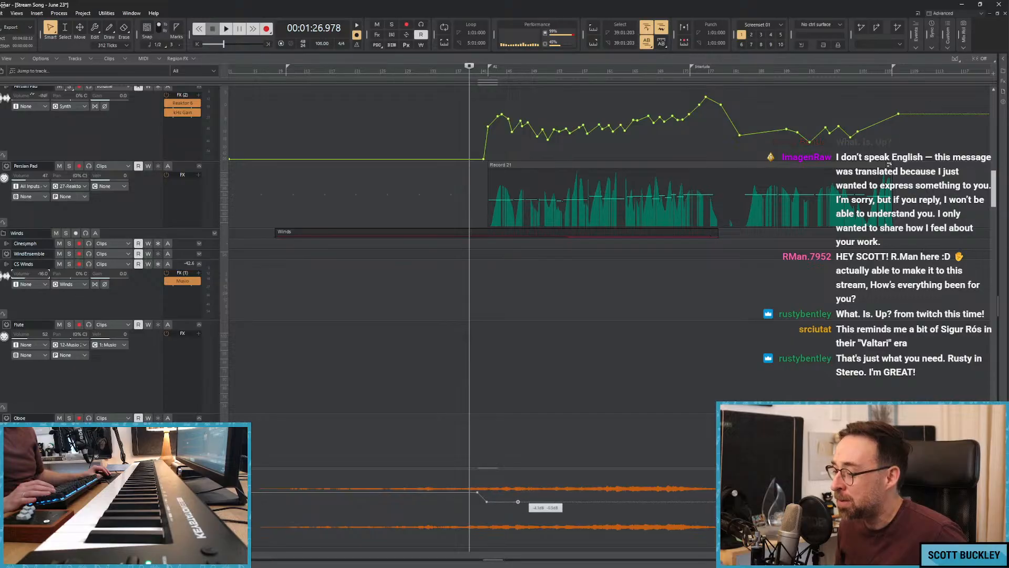
left_click(560, 408)
left_click(491, 316)
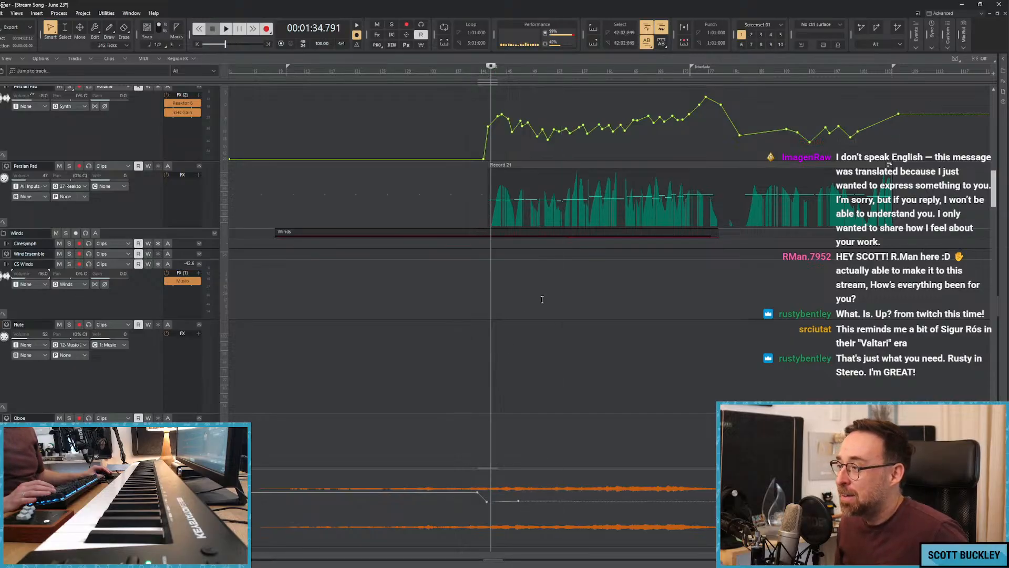
left_click(483, 281)
key("space")
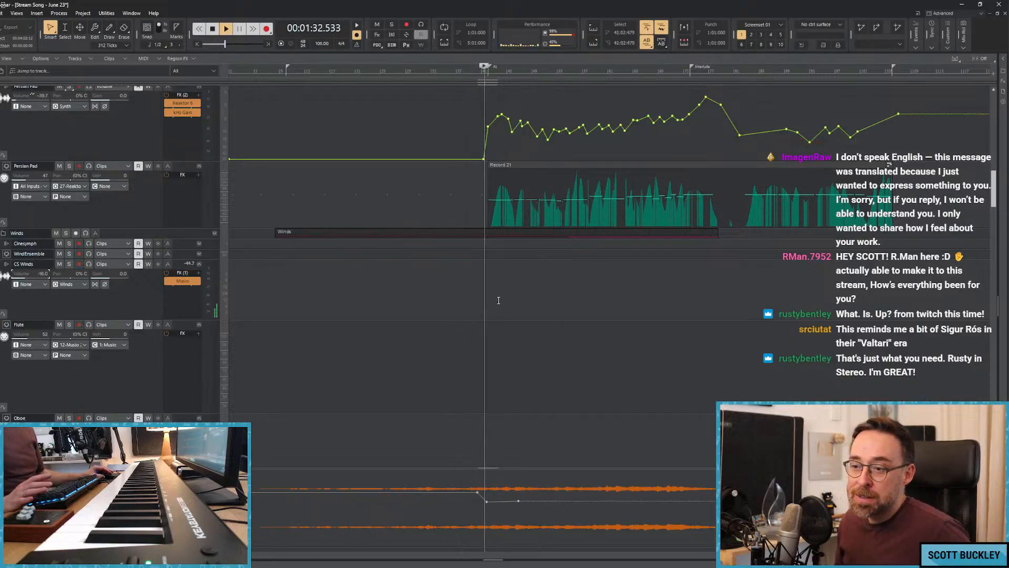
Find the EW Bass track among the strings and audition it in solo during playback.
scroll(488, 279, "down", 15)
scroll(524, 296, "down", 10)
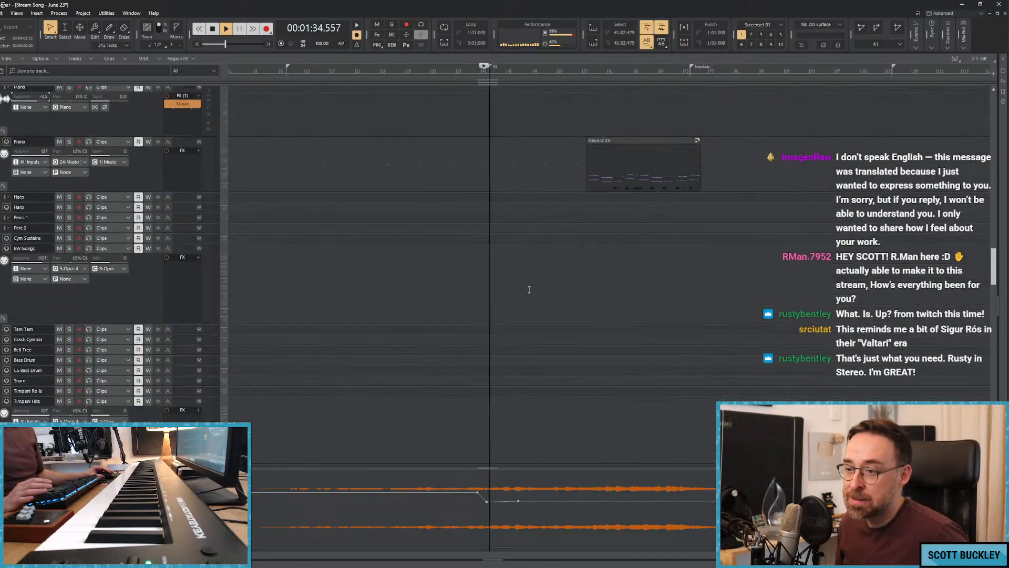
scroll(554, 293, "down", 8)
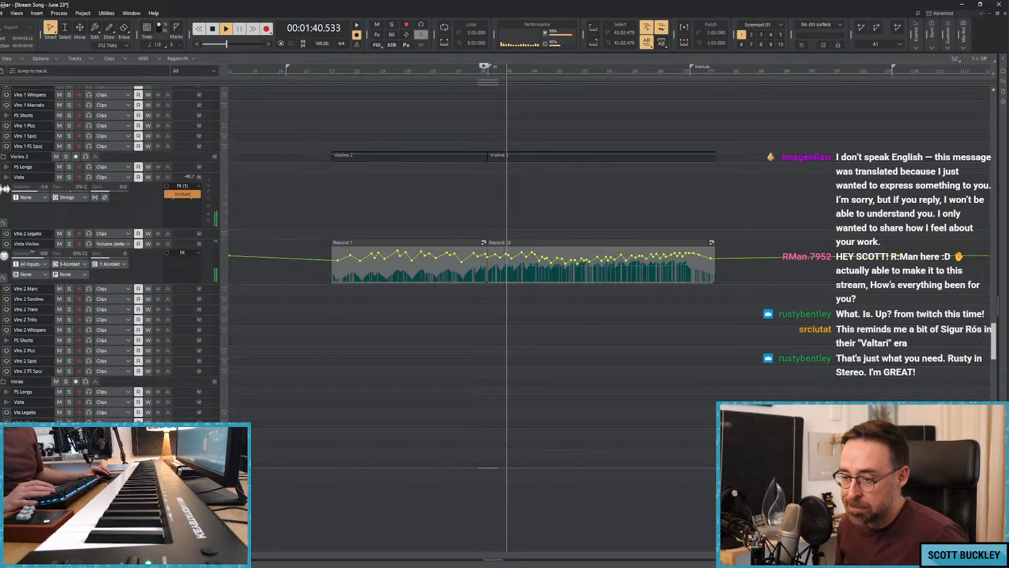
left_click(69, 474)
scroll(482, 311, "down", 15)
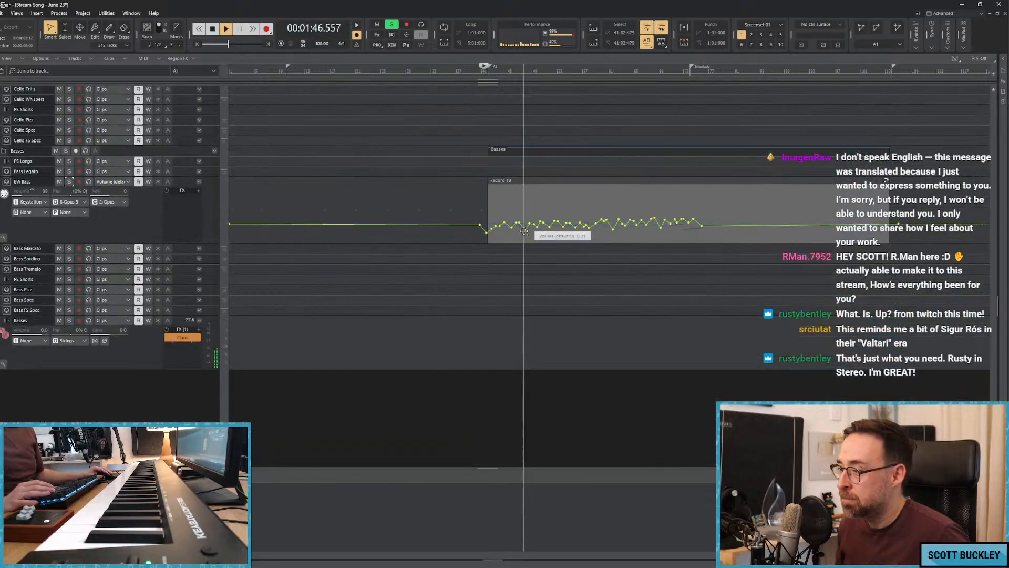
Reshape the EW Bass volume automation with small dips between about 1:46 and 2:20 during playback.
left_click_drag(524, 231, 526, 233)
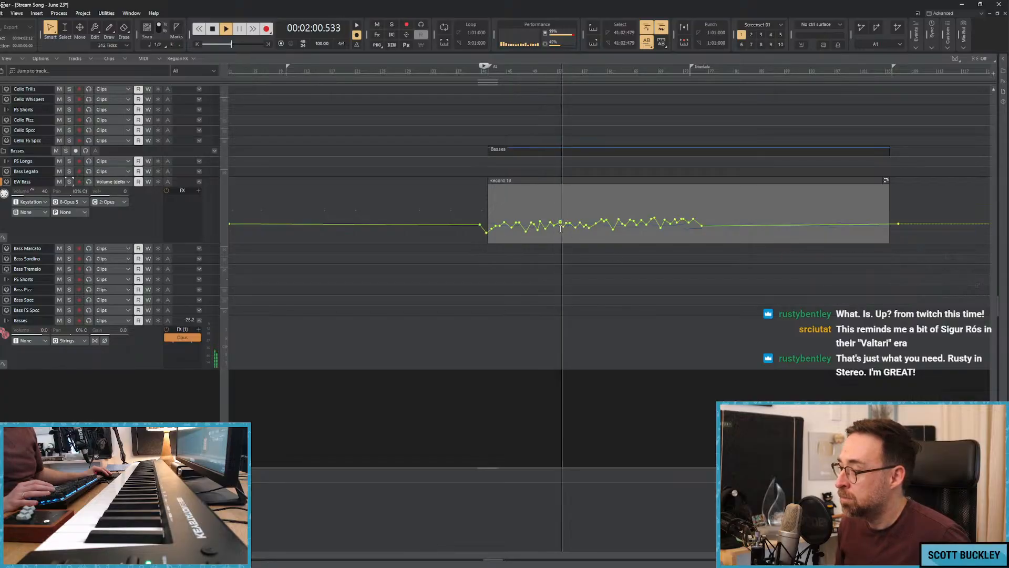
scroll(627, 229, "up", 4)
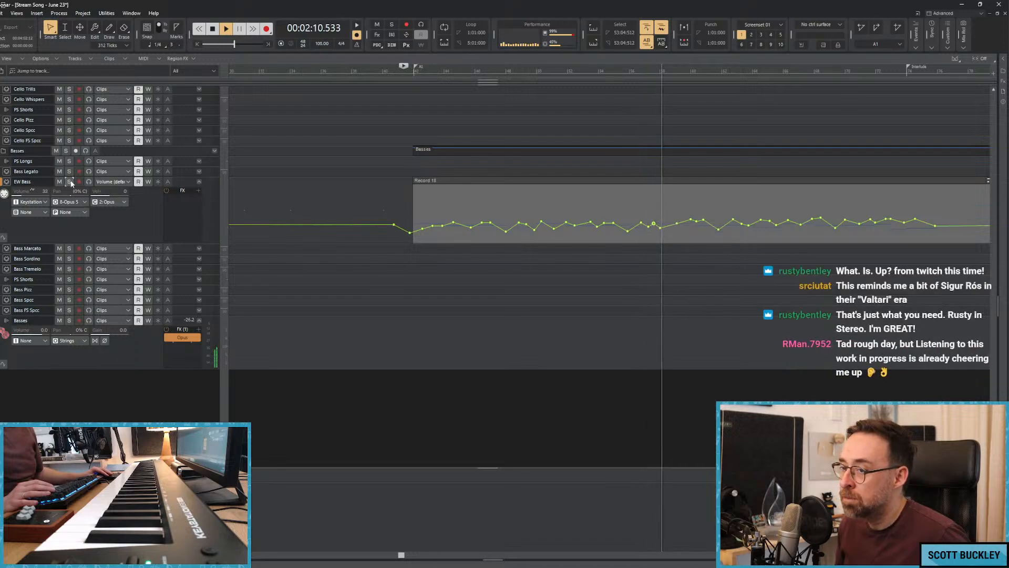
left_click(664, 222)
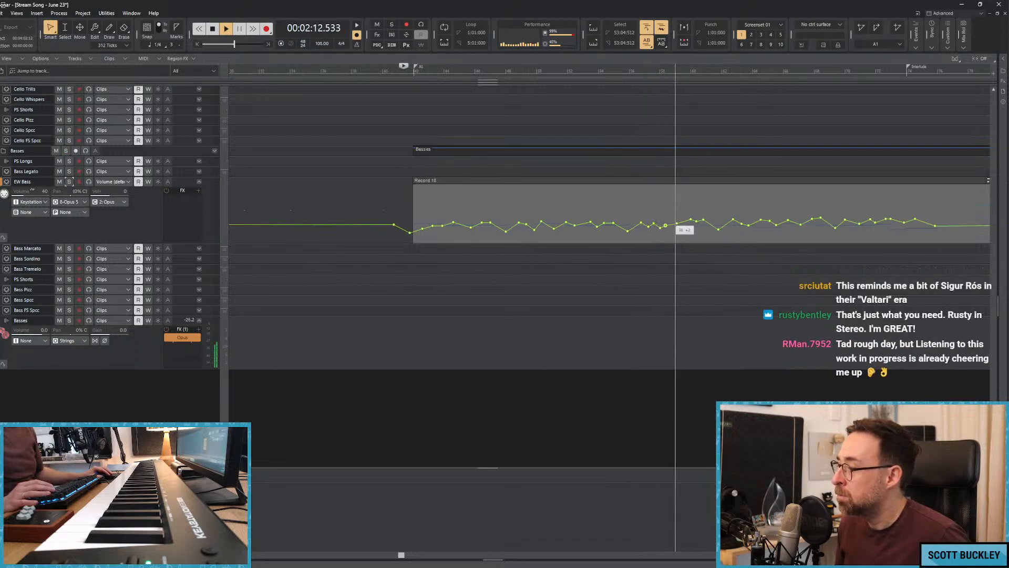
left_click_drag(691, 220, 690, 222)
mouse_move(696, 221)
left_mouse_down()
mouse_move(717, 234)
mouse_move(693, 229)
left_mouse_up()
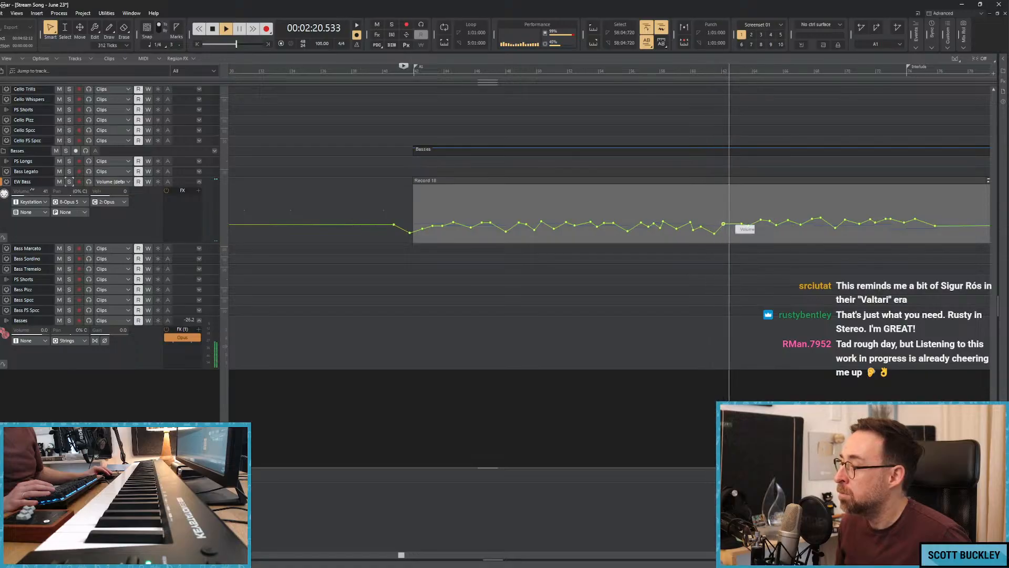
Solo EW Bass to check its level, stop playback and clear the solo.
left_click(69, 182)
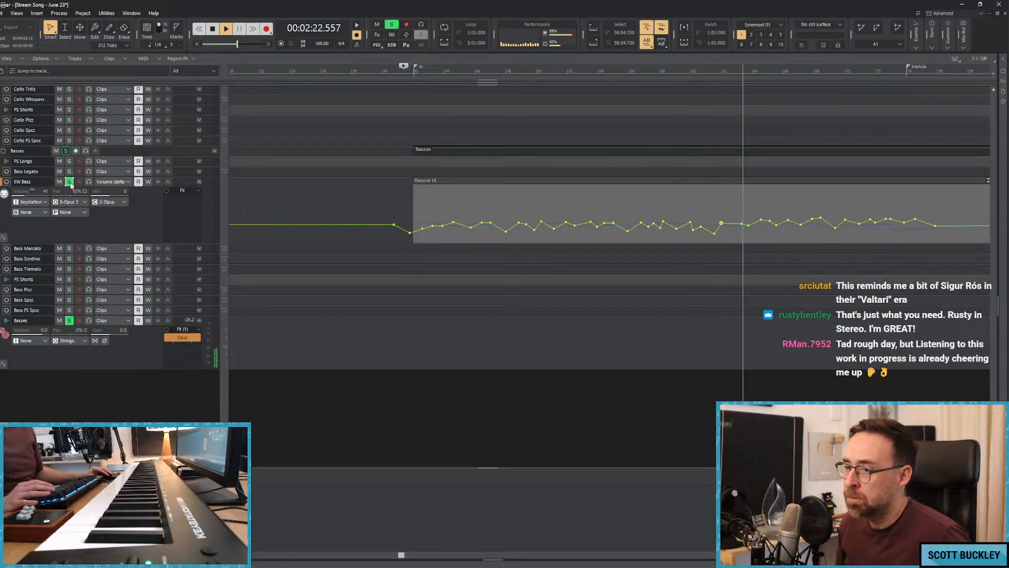
key("space")
left_click(391, 24)
Play the song from about 2:15, audition the Piano in solo, and lower the Piano instrument track's volume.
scroll(656, 198, "up", 3)
left_click(697, 190)
scroll(689, 182, "up", 9)
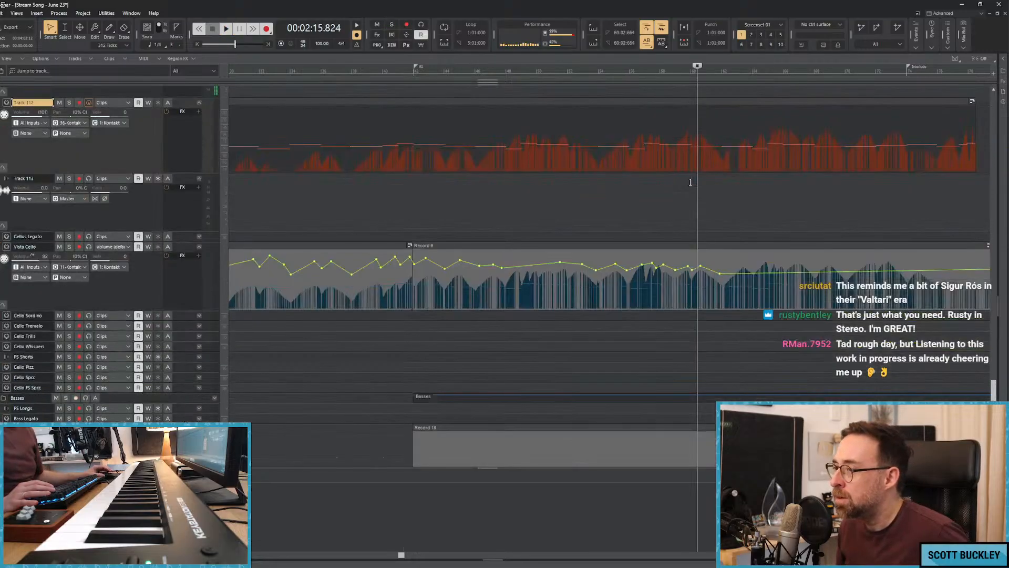
scroll(684, 180, "down", 10)
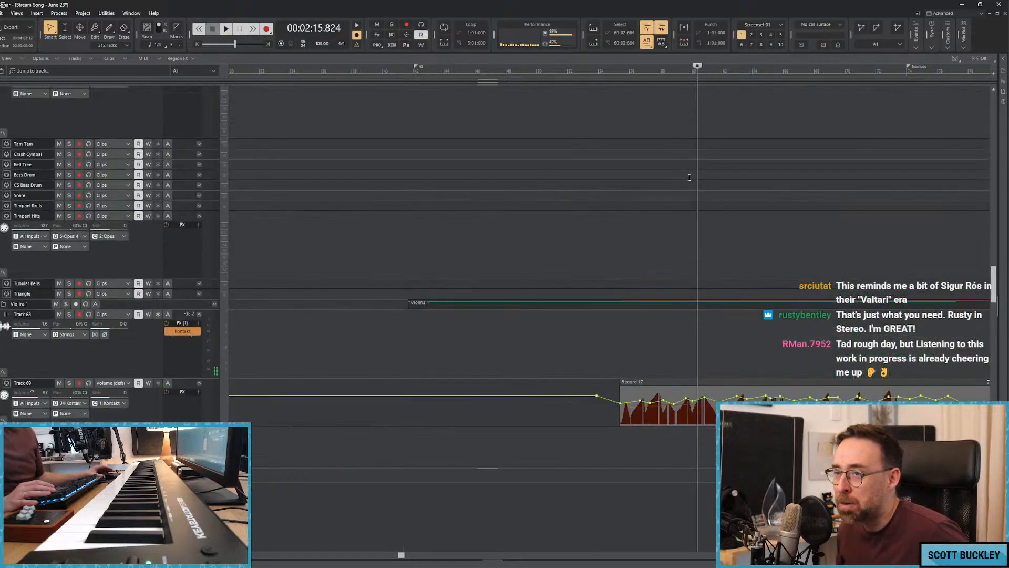
scroll(688, 177, "up", 3)
key("space")
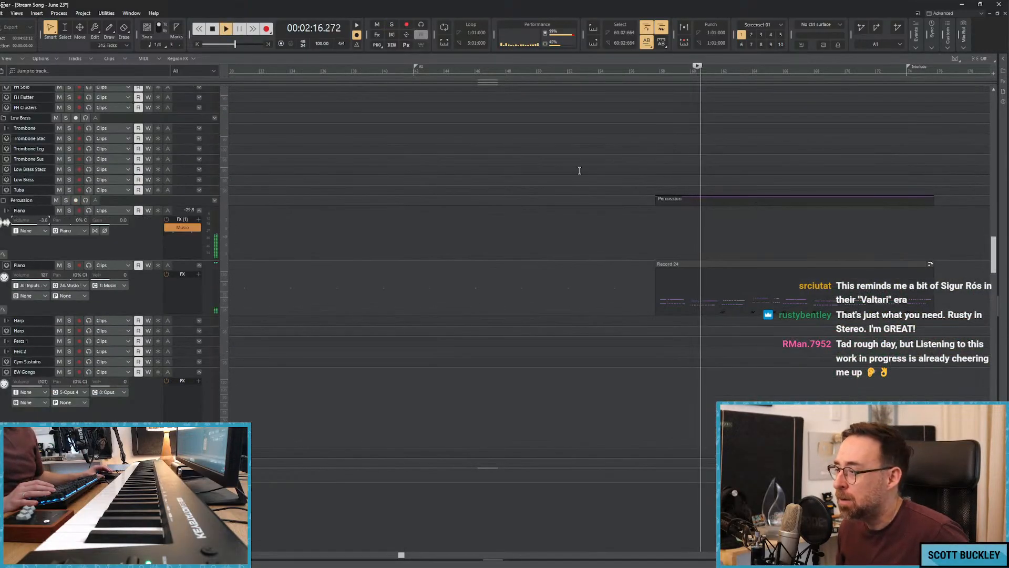
left_click(70, 211)
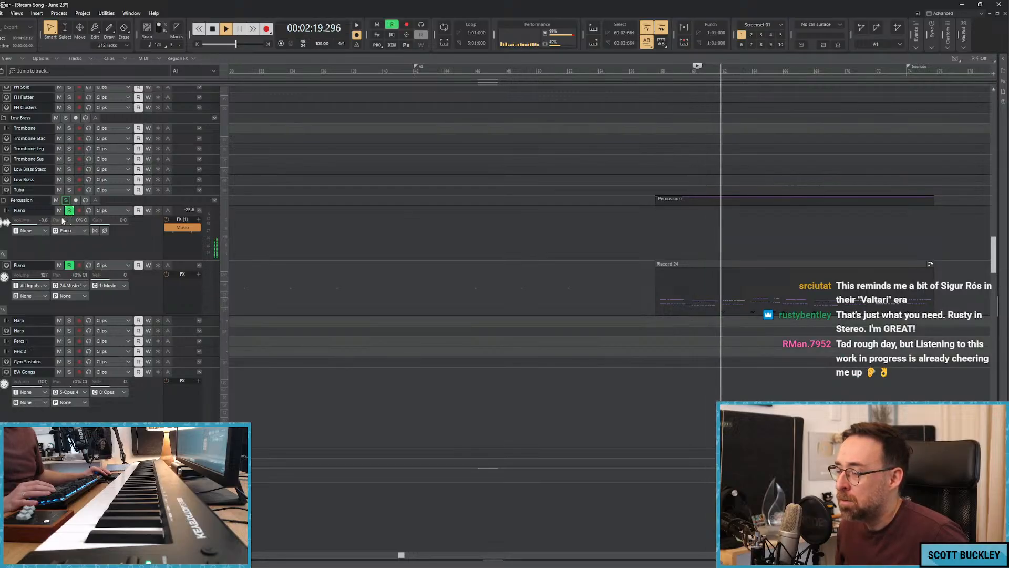
left_click_drag(47, 222, 44, 222)
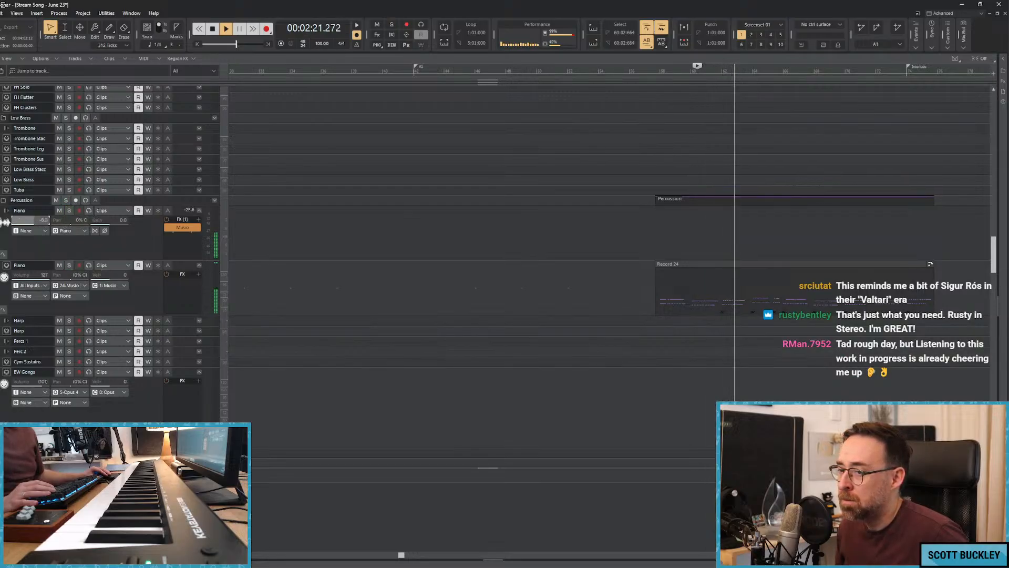
Mute the Piano instrument track during playback, and briefly audition the Bassoon in solo.
left_click(59, 210)
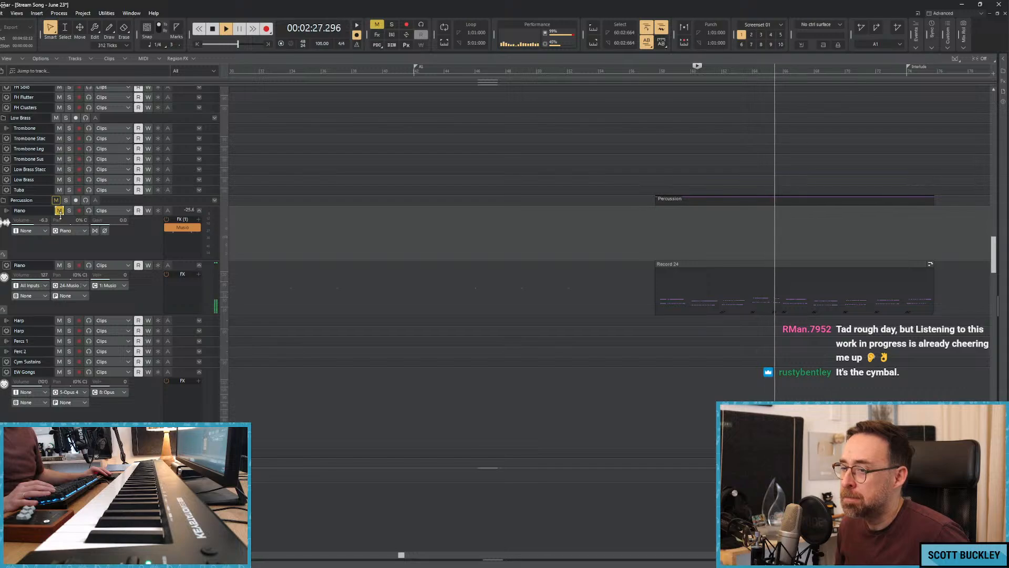
scroll(338, 242, "up", 10)
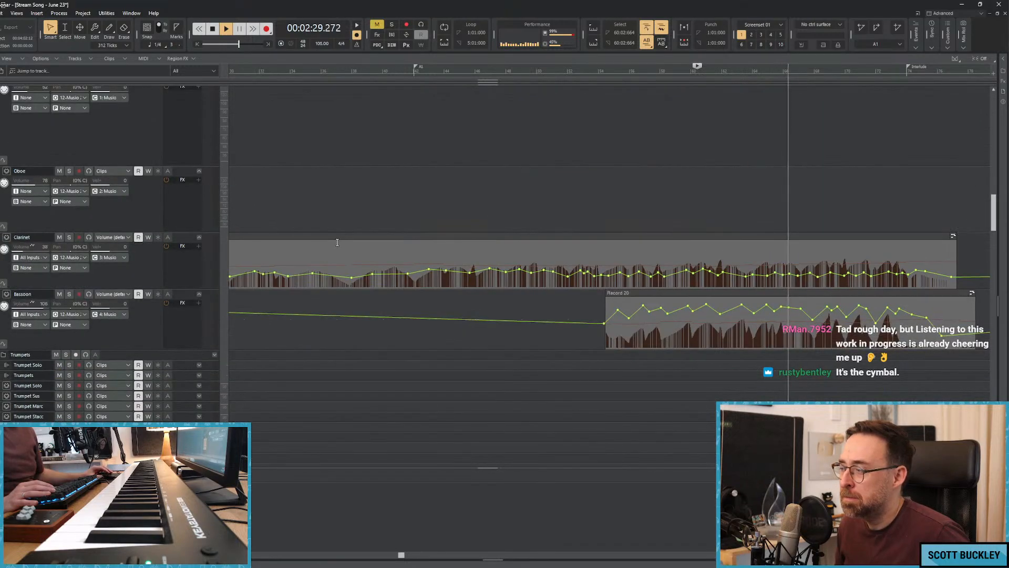
left_click(69, 295)
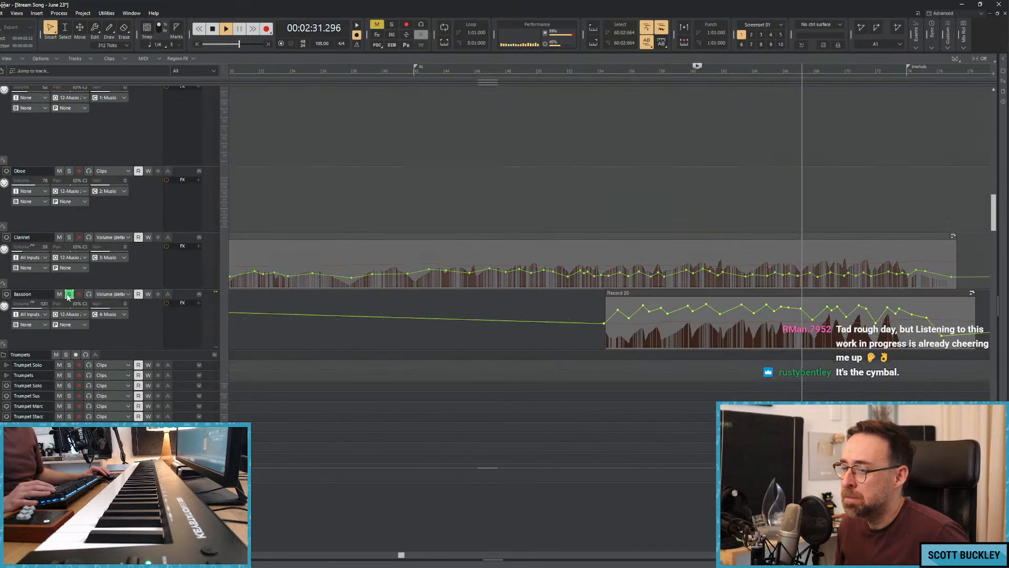
scroll(282, 274, "up", 5)
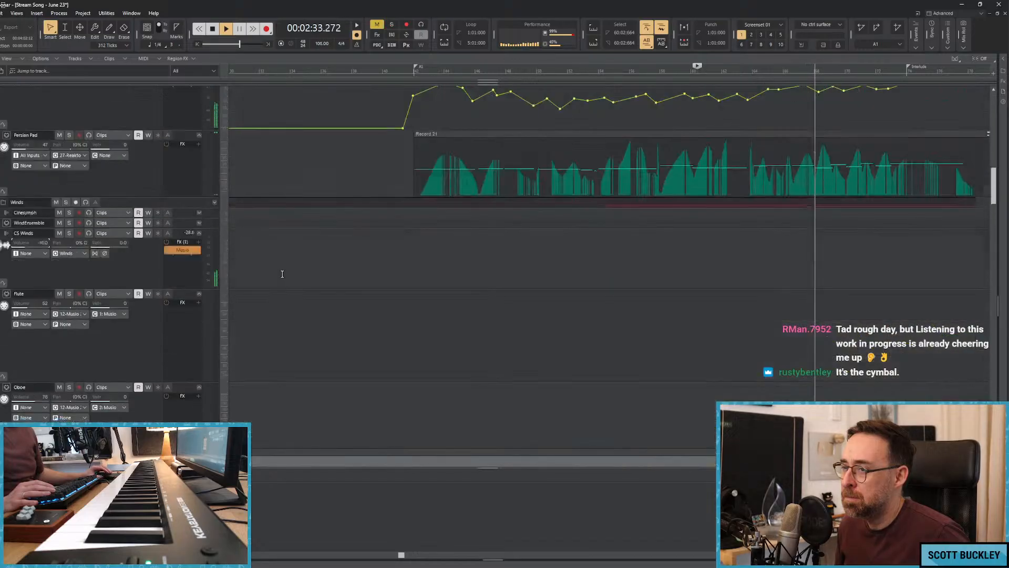
Audition the Persian Pad and the woodwind Track 4 in solo during playback, clearing each solo.
left_click(70, 197)
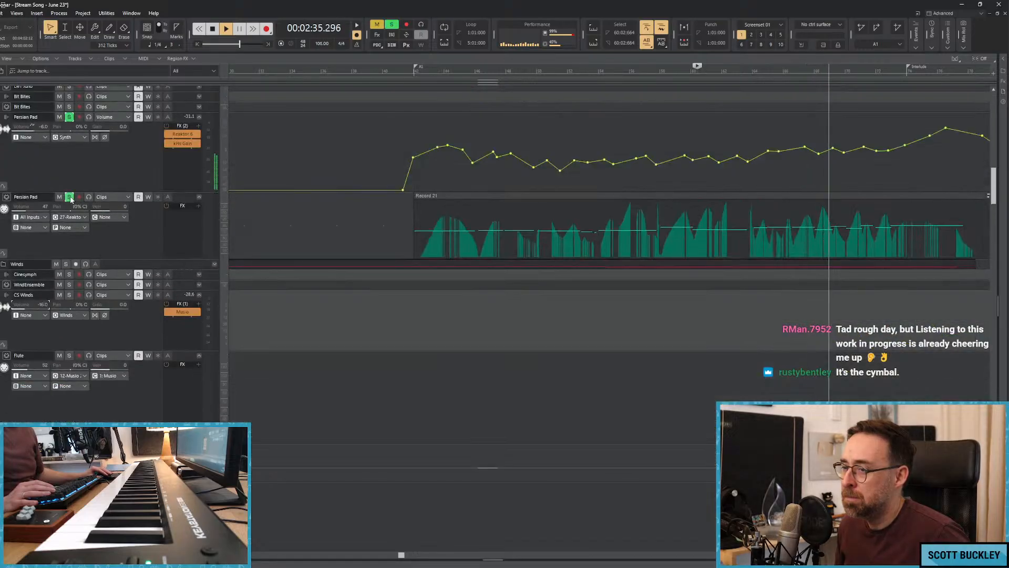
left_click(69, 197)
scroll(273, 257, "up", 5)
scroll(281, 257, "up", 8)
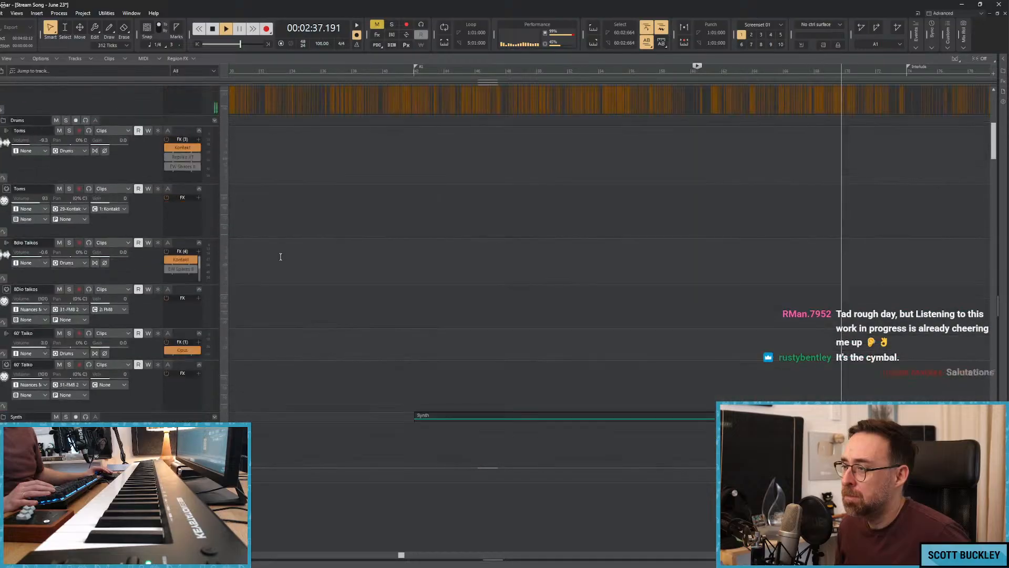
left_click(65, 198)
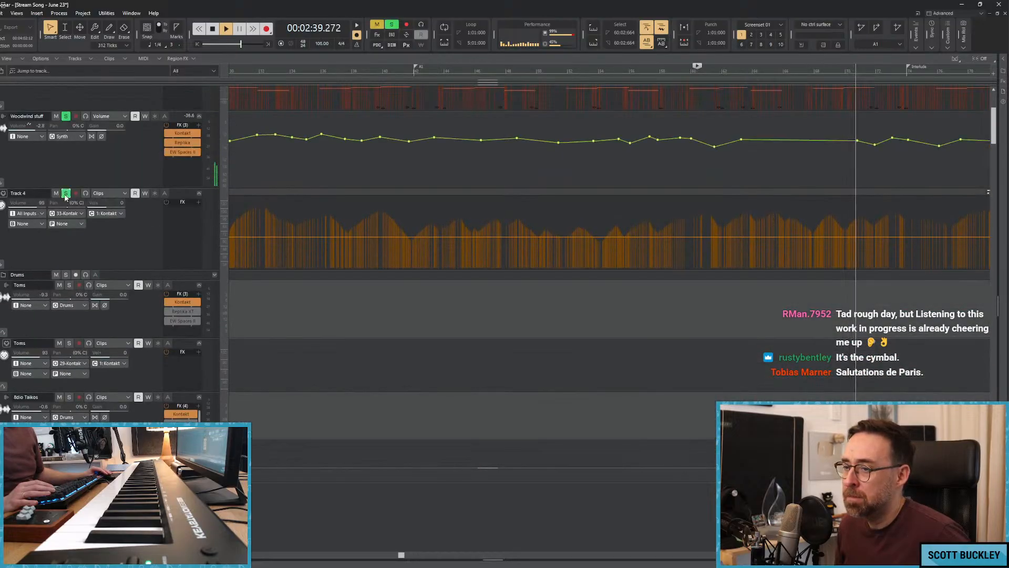
scroll(219, 258, "up", 1)
left_click(66, 224)
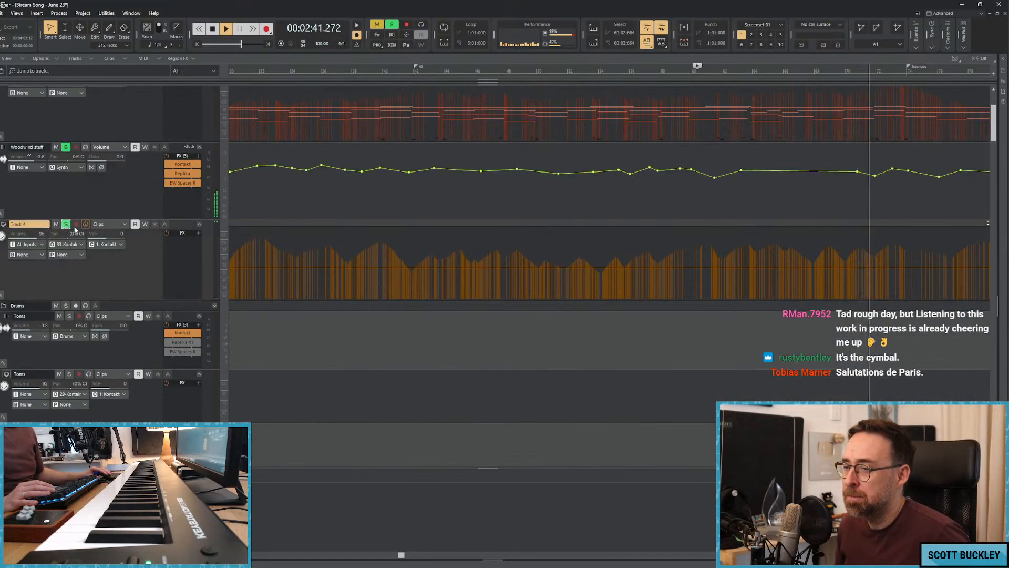
Look over the synth, string, piano and wind tracks while the song plays into the Interlude, and stop playback.
scroll(246, 262, "up", 2)
scroll(253, 262, "down", 15)
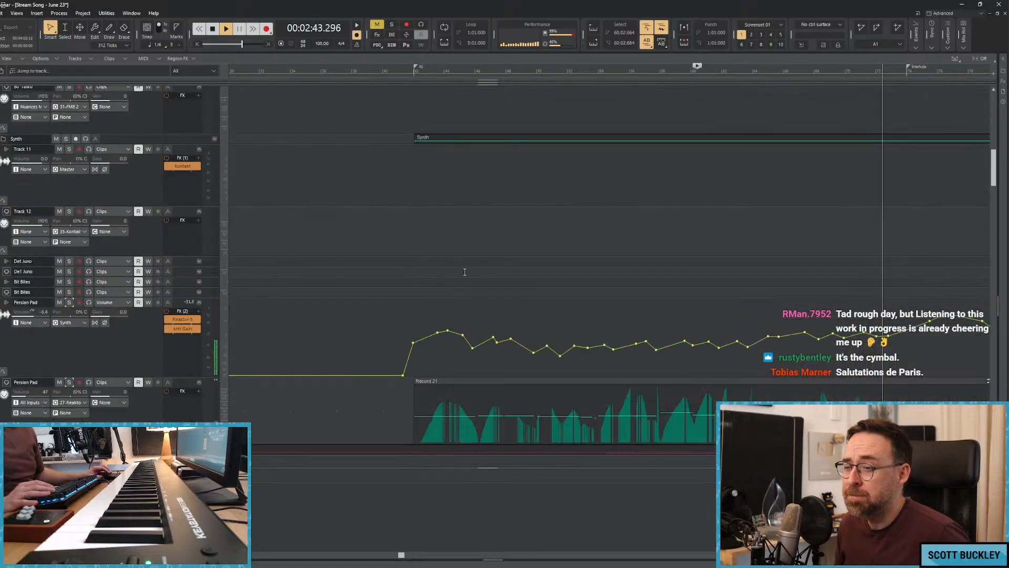
scroll(497, 284, "down", 10)
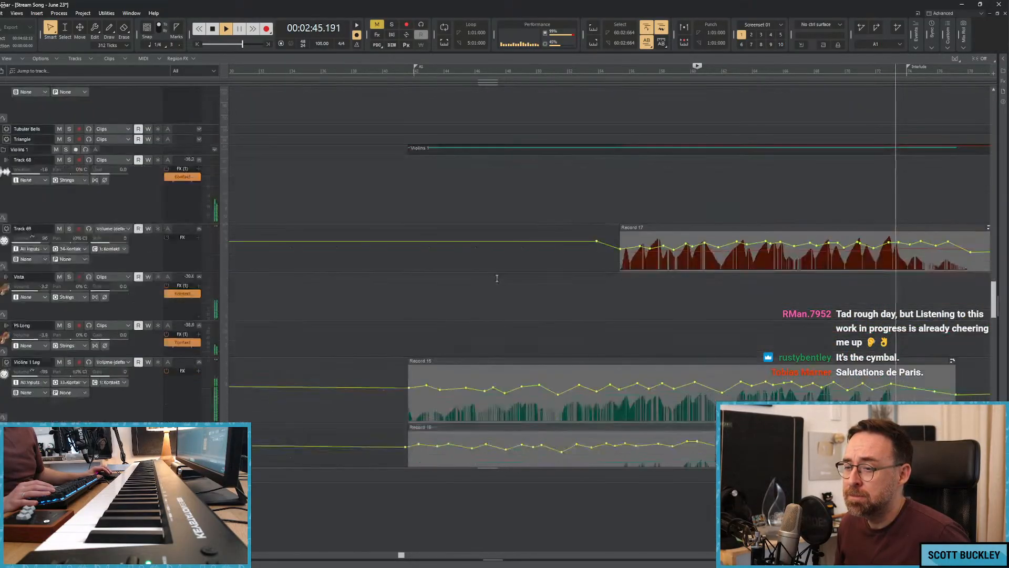
scroll(496, 278, "down", 10)
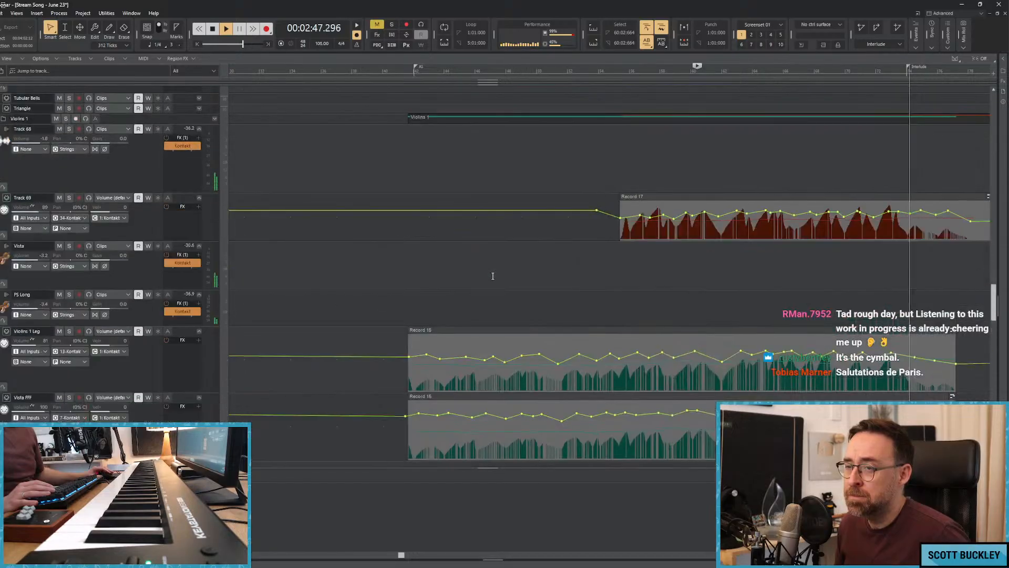
scroll(489, 281, "up", 8)
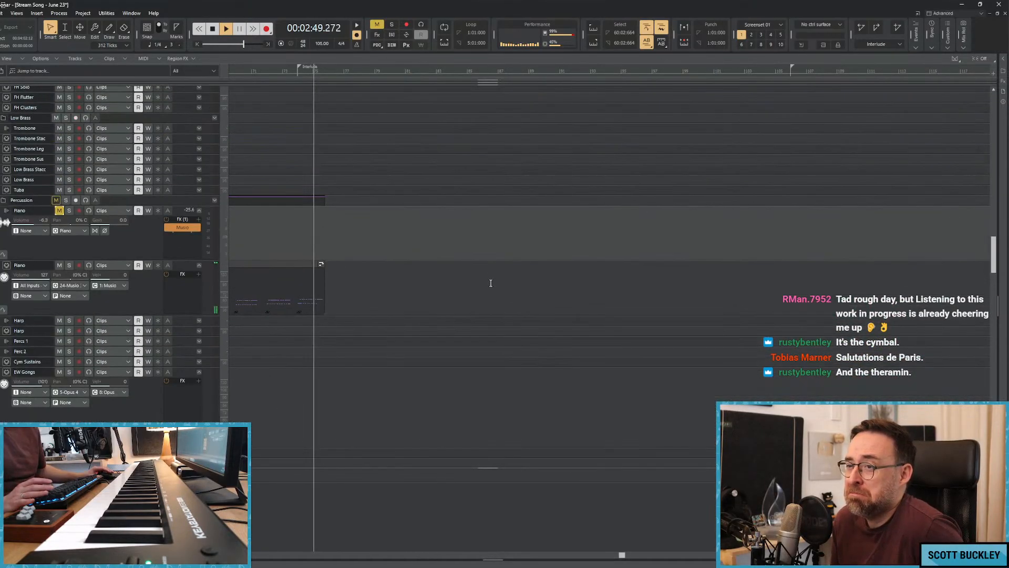
scroll(492, 283, "up", 3)
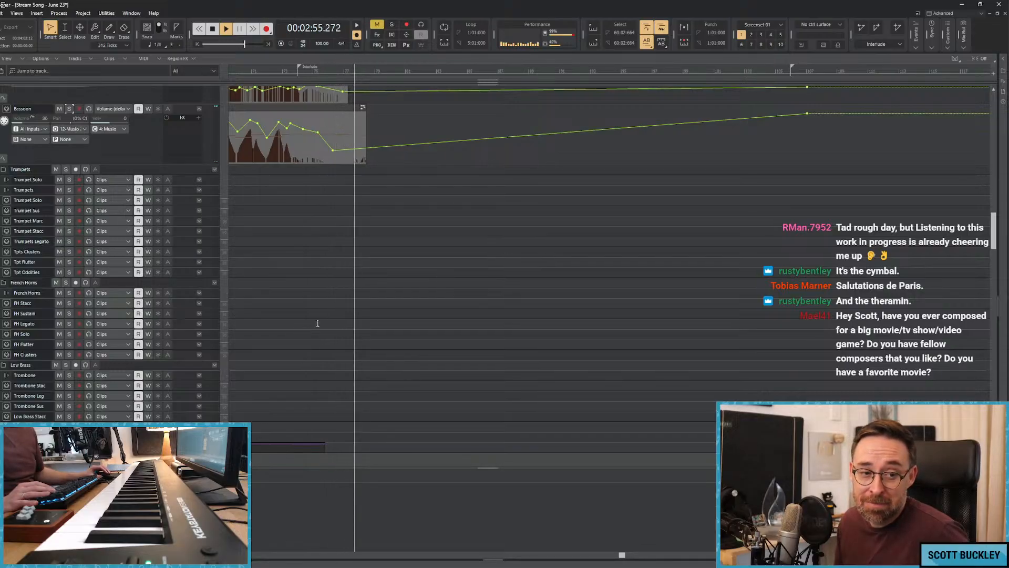
key("space")
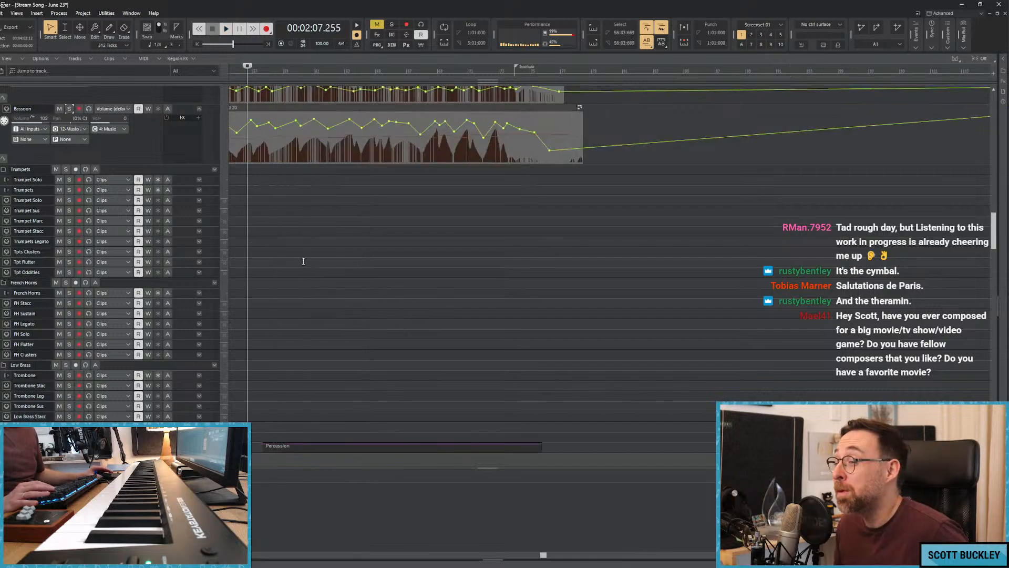
Play the song from about 2:07 and shape small dips into the Vista FFF volume automation between about 2:15 and 2:19.
scroll(304, 261, "down", 10)
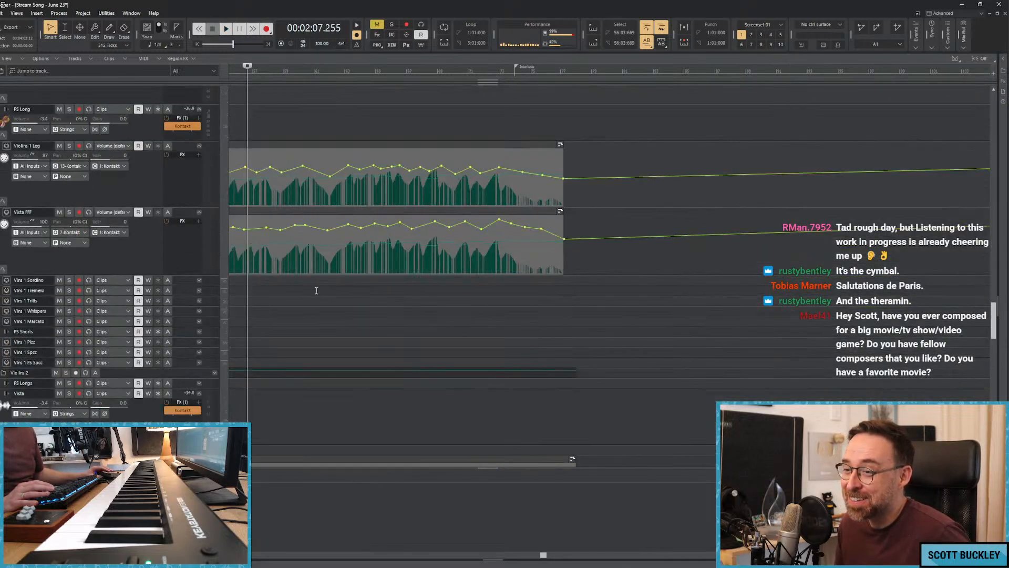
key("space")
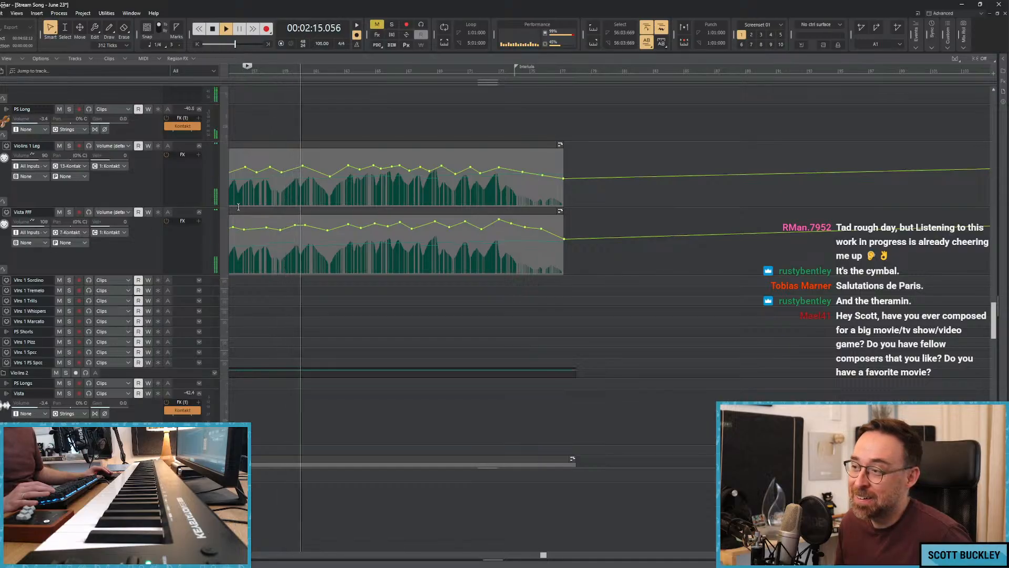
left_click_drag(302, 226, 314, 226)
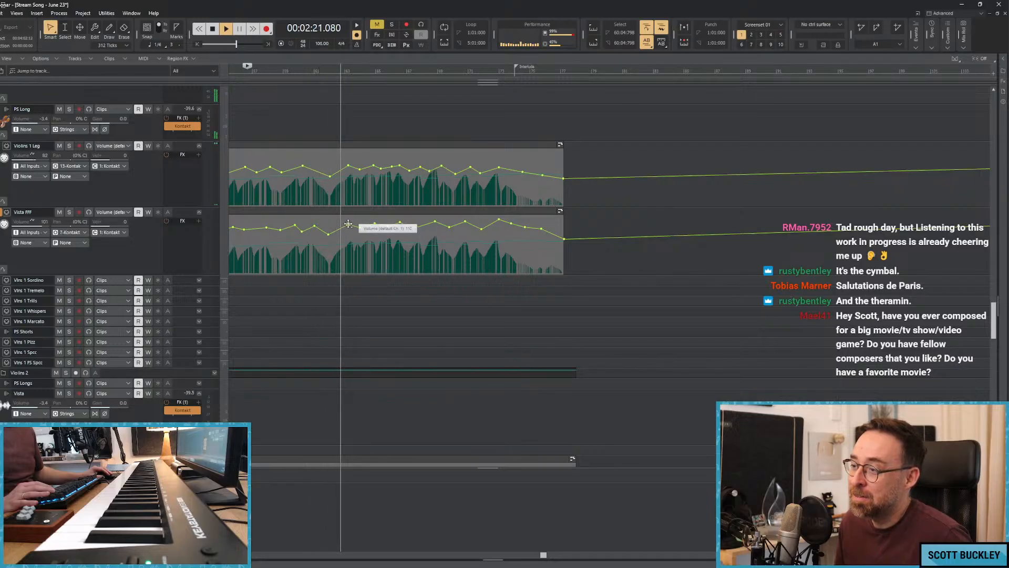
Place the playhead at about 2:19, replay from there, and audition Track 112 and Vista Cello in solo.
left_click_drag(334, 72, 328, 71)
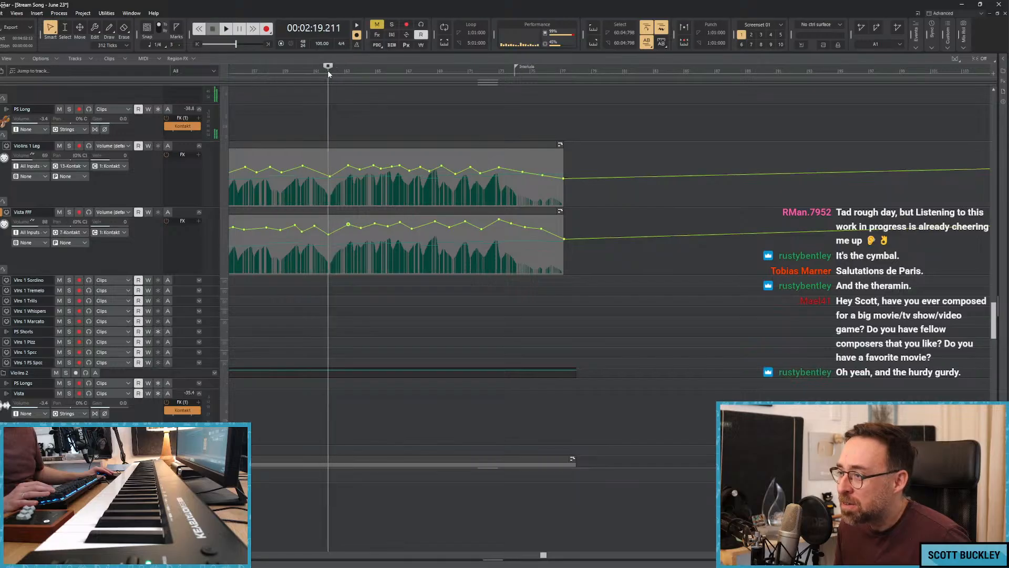
key("space")
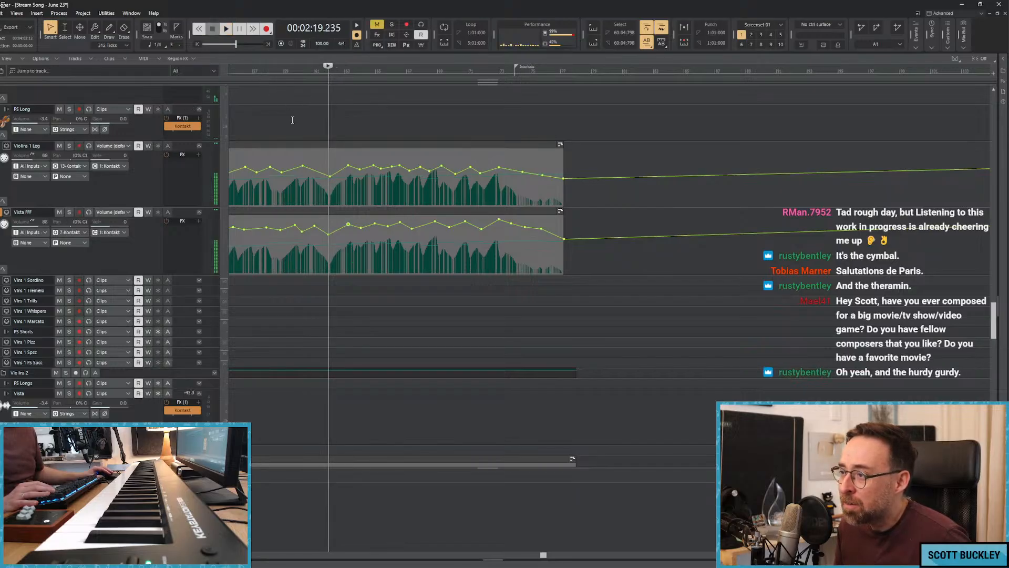
scroll(342, 159, "down", 5)
key("space")
scroll(341, 159, "down", 8)
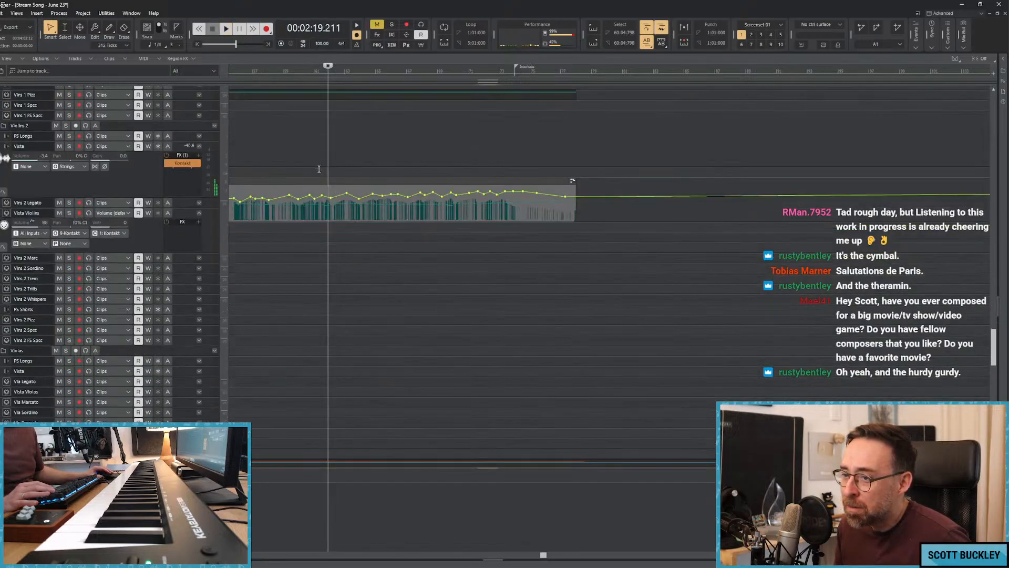
key("space")
left_click(68, 195)
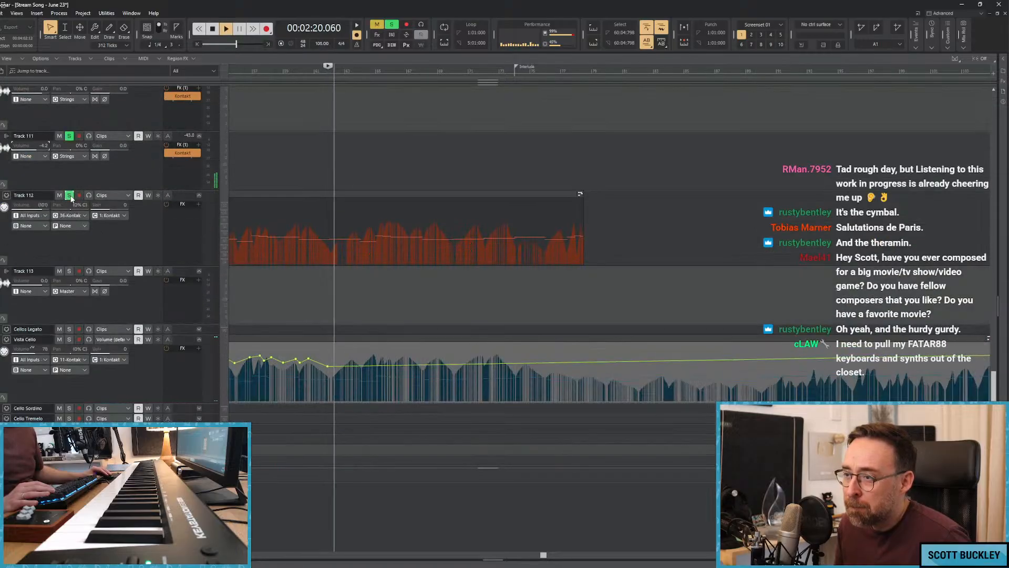
left_click(69, 196)
left_click(71, 339)
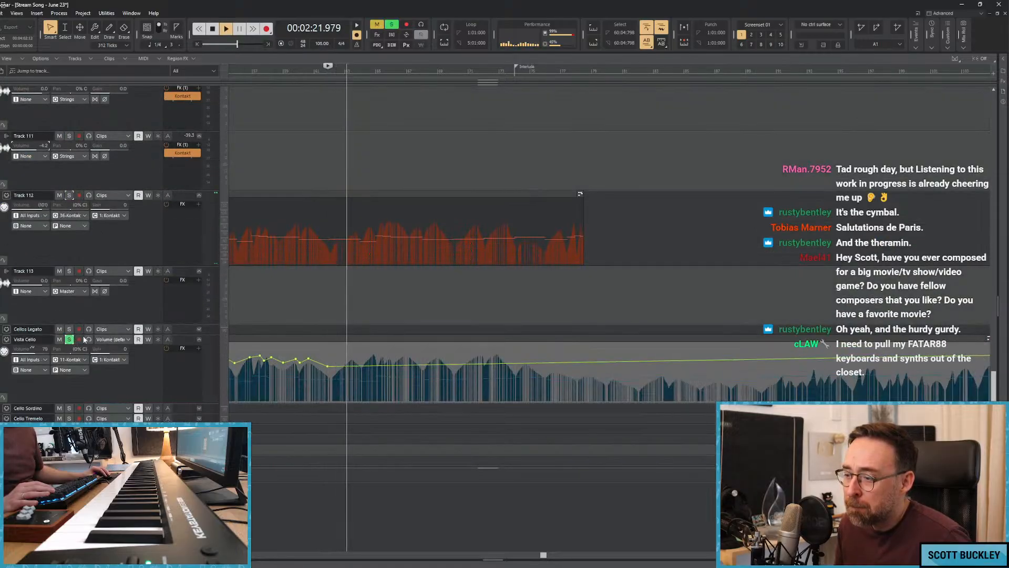
Replay from about 2:19, audition EW Bass in solo, clear the solo and stop playback.
scroll(84, 339, "down", 6)
key("space")
key("space")
left_click(69, 244)
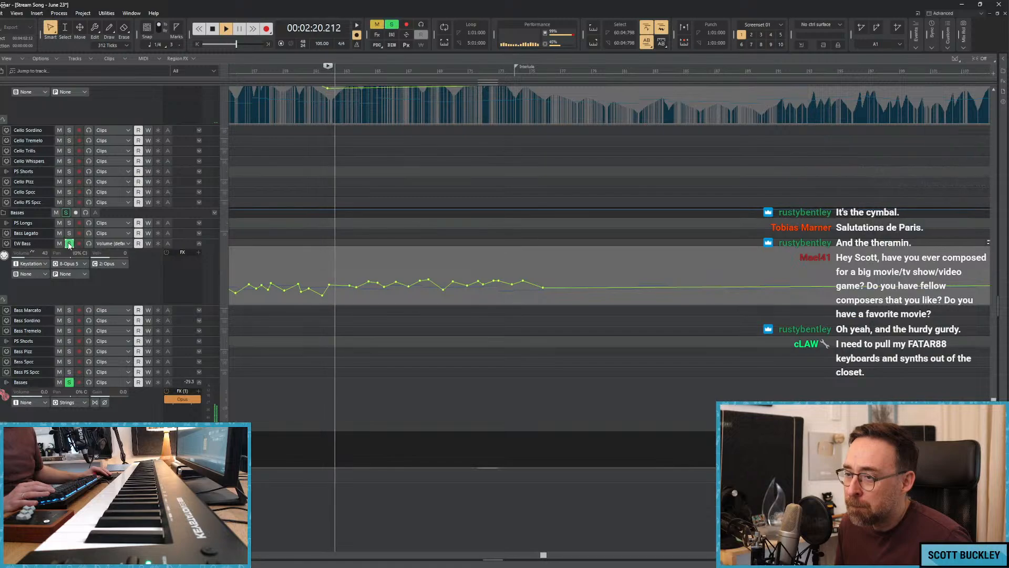
left_click(69, 243)
key("space")
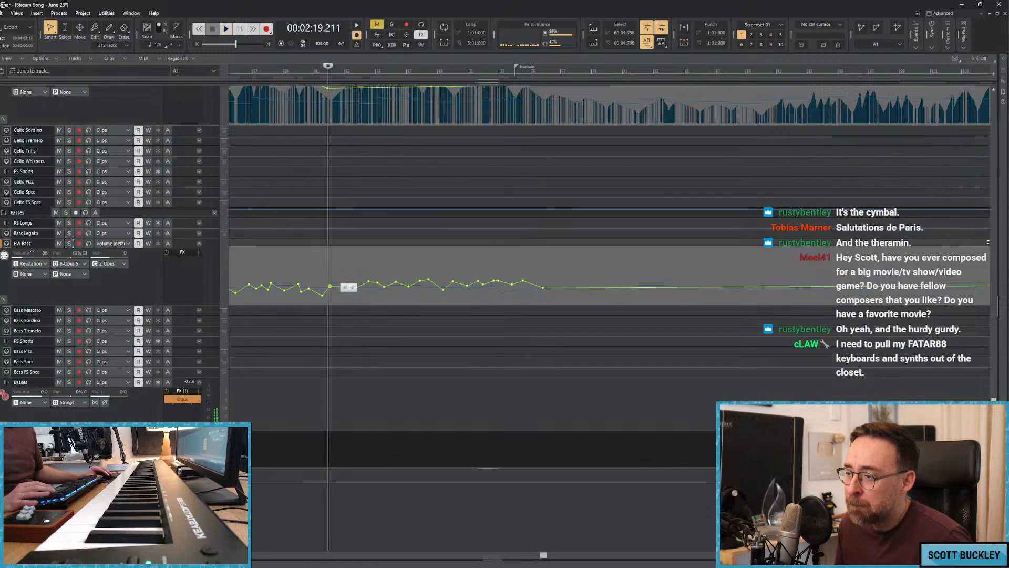
Solo Track 2 of the Fluttery Strings and play it briefly from about 2:19.
key("Home")
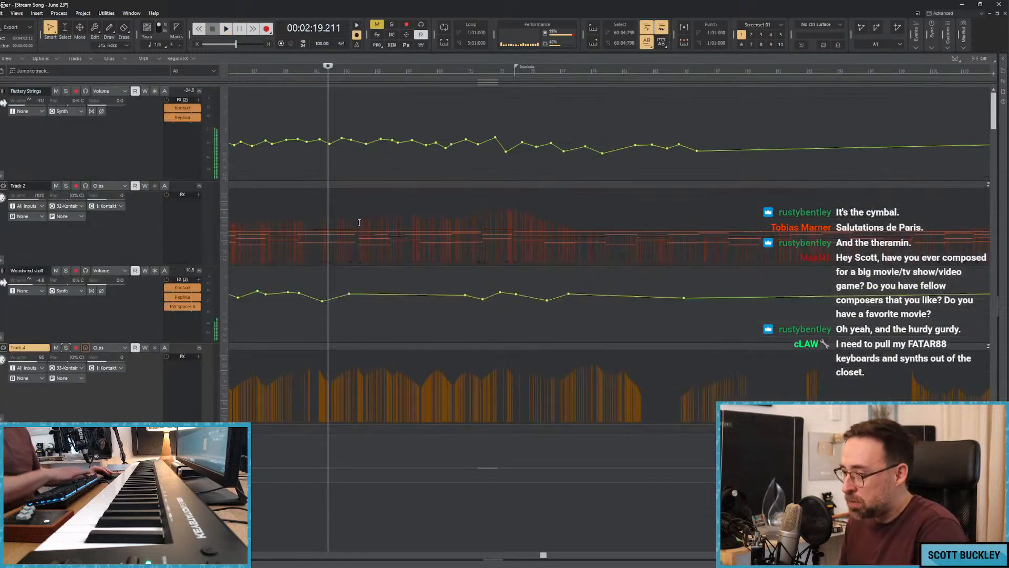
left_click(65, 185)
key("space")
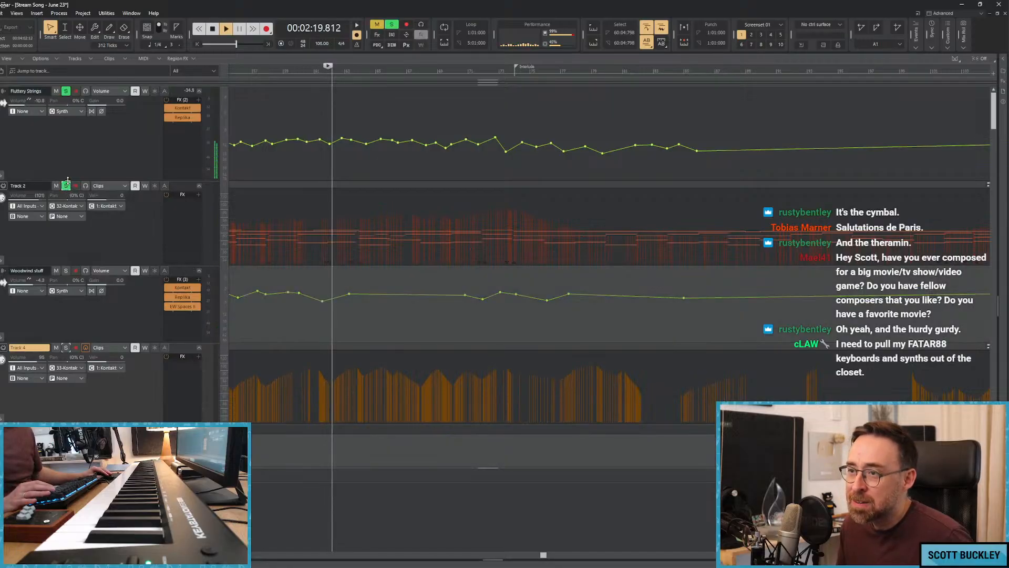
key("space")
Play the soloed Track 2 from about 2:15 and open its MIDI clip in the Piano Roll.
left_click(276, 180)
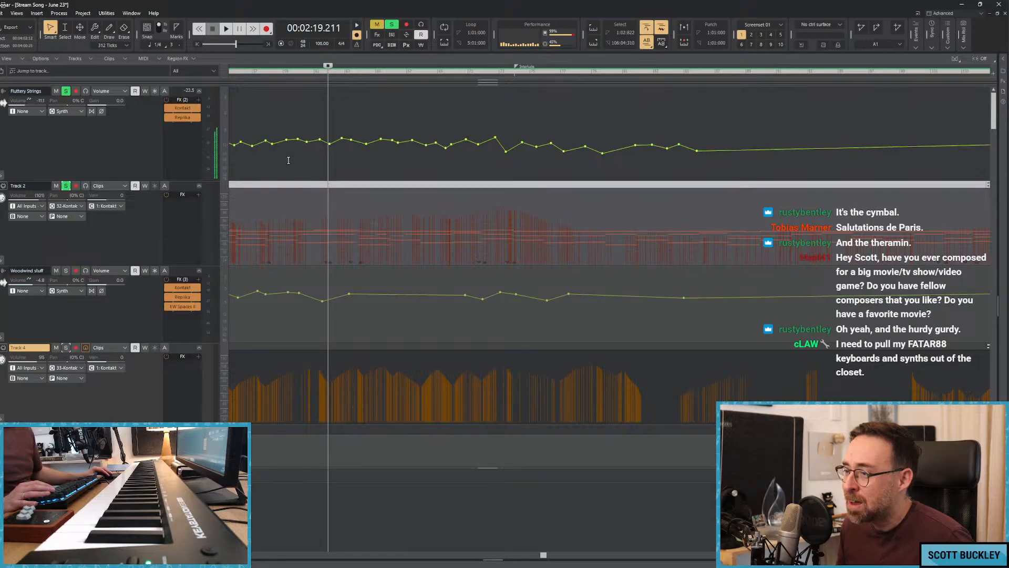
left_click(288, 161)
key("space")
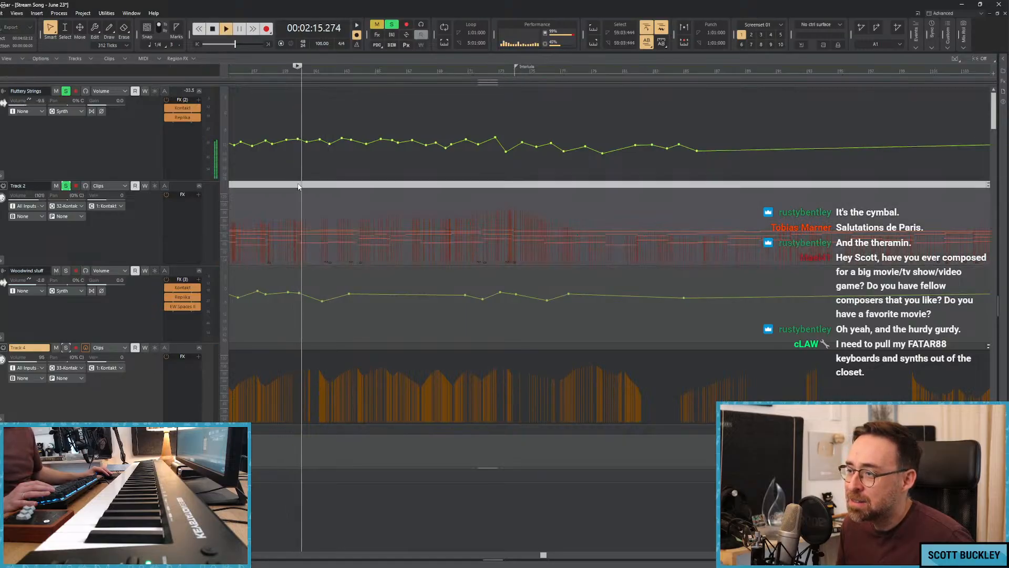
double_click(298, 186)
scroll(423, 410, "down", 5)
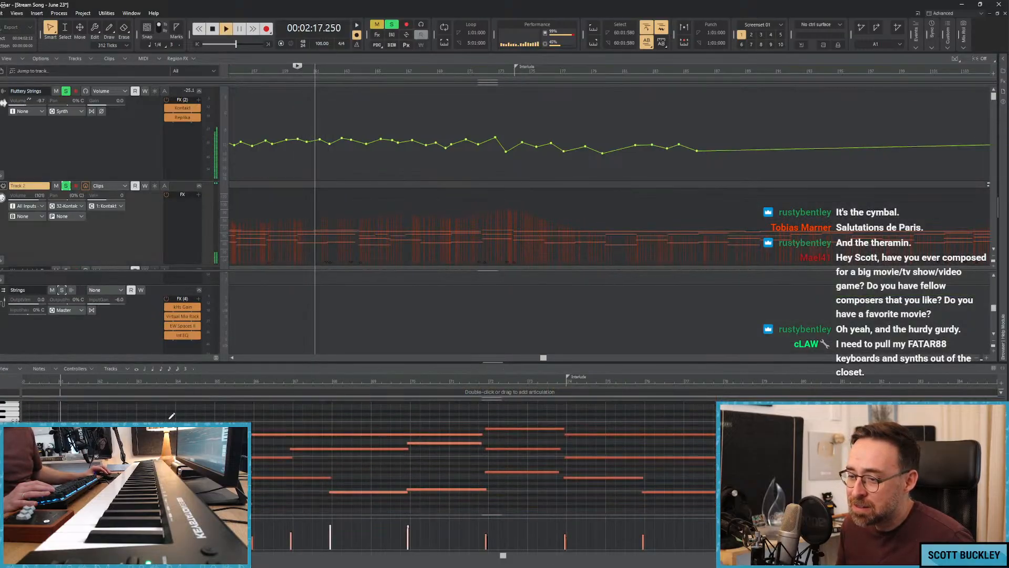
Shorten Track 2's high note starting at about 2:17 to end at about 2:19, close the Piano Roll and clear the solo.
key("space")
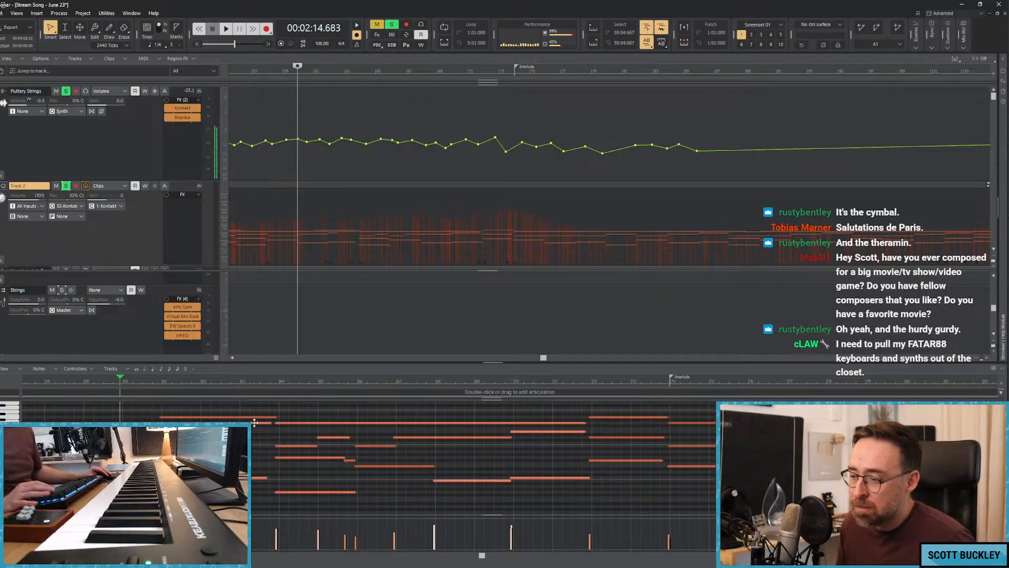
left_click(254, 422)
left_click(215, 417)
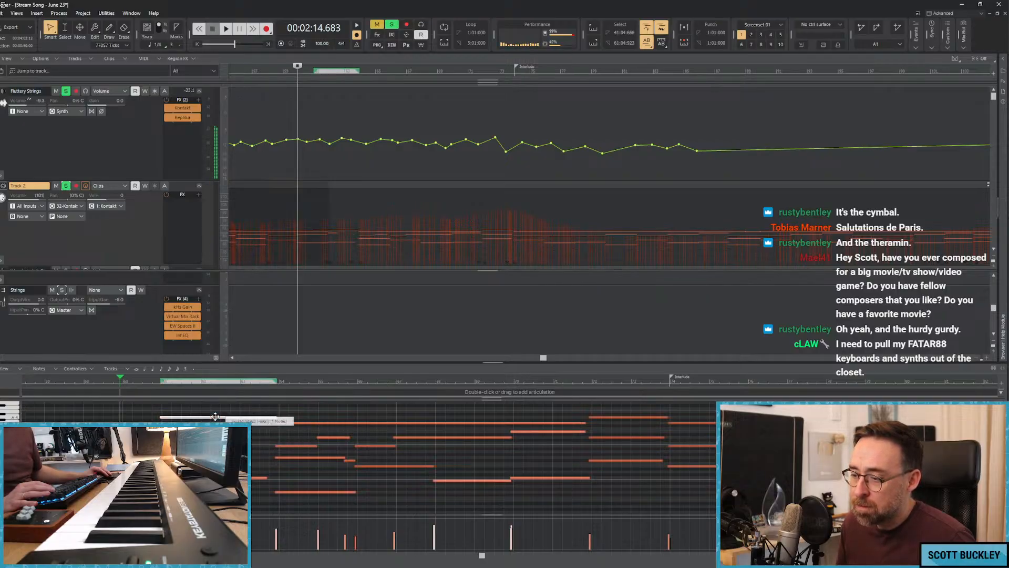
left_click_drag(267, 417, 202, 419)
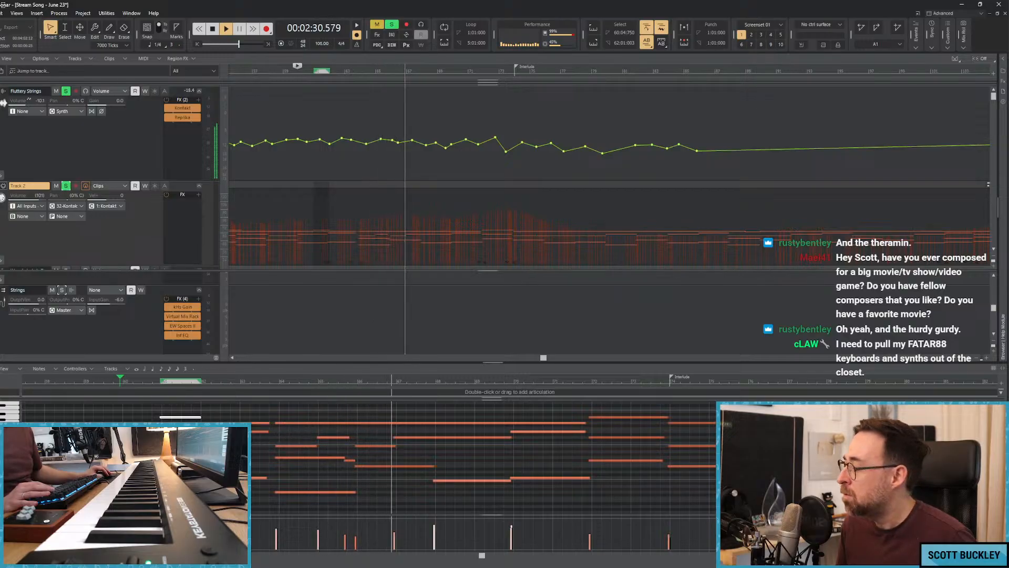
key("d")
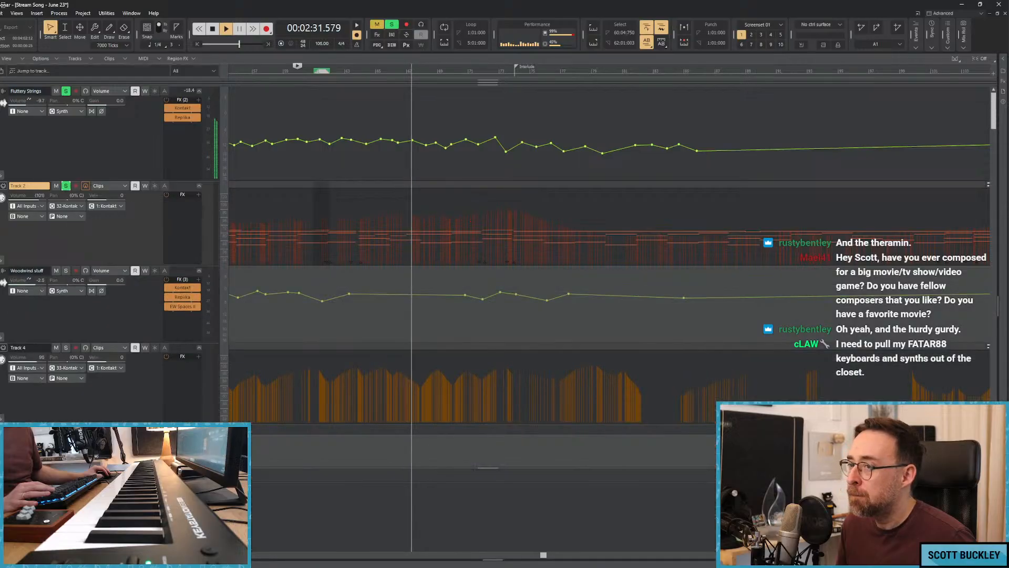
left_click(66, 186)
Lower the Fluttery Strings volume automation between about 2:22 and 2:37, and shape swells at about 2:40 and 2:44.
left_click_drag(448, 155, 351, 143)
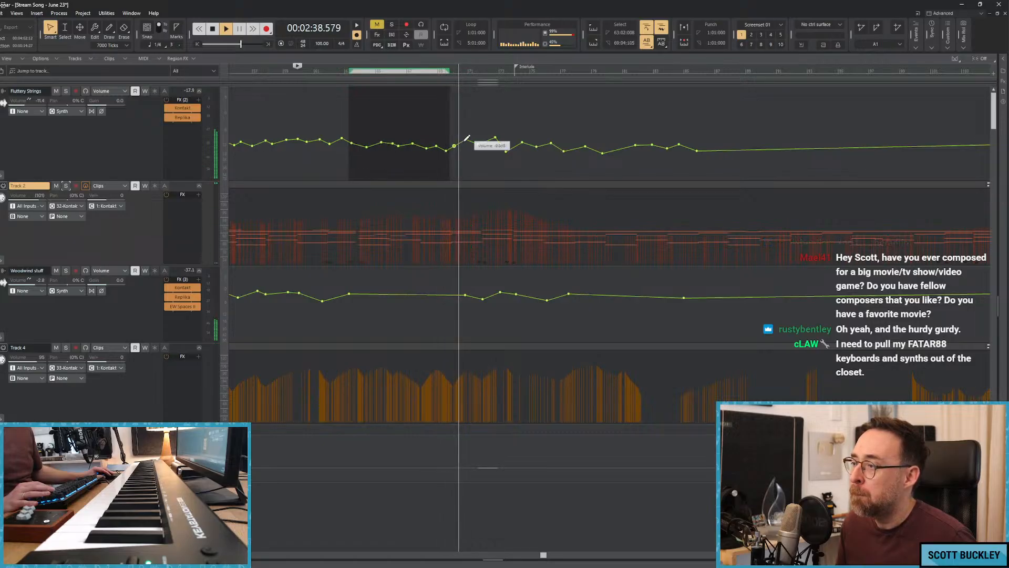
mouse_move(466, 140)
left_mouse_down()
mouse_move(480, 150)
mouse_move(495, 140)
left_mouse_up()
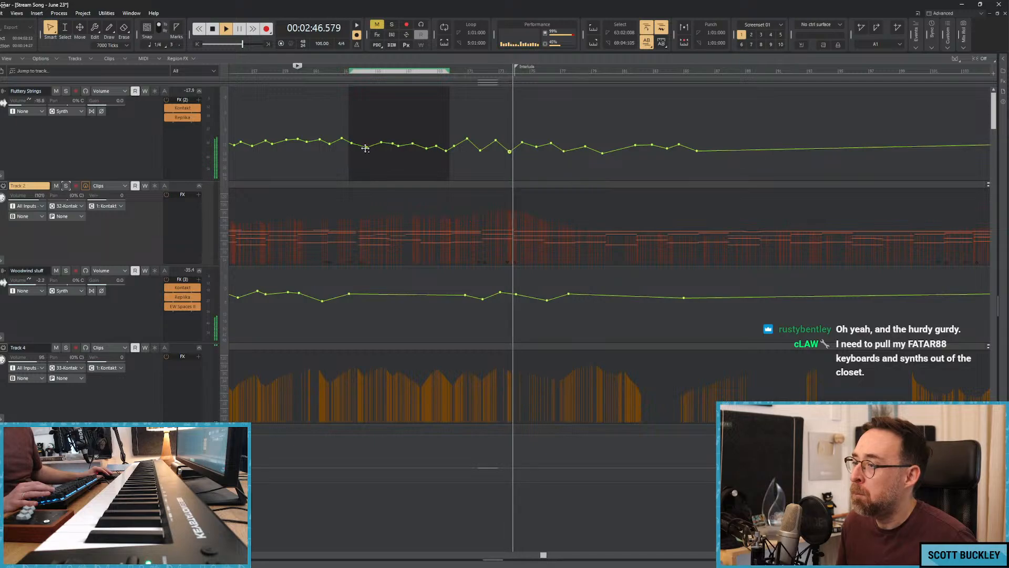
Lower the Fluttery Strings volume automation peak at about 2:52 and stop playback.
left_click_drag(537, 147, 550, 146)
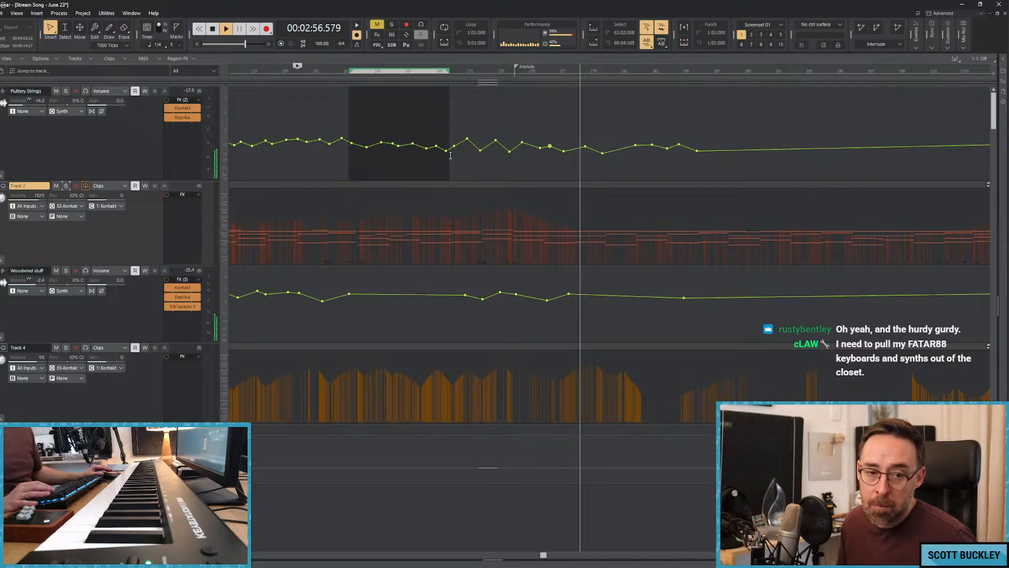
key("space")
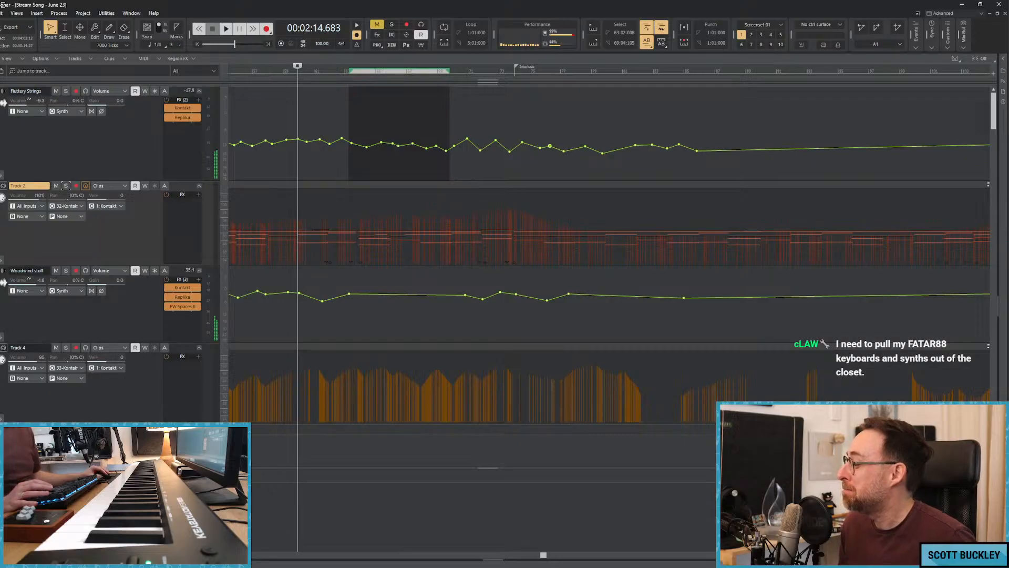
Shape a fade-in from silence at the start of the Woodwind stuff volume automation and return to the song's beginning.
key("ctrl+Left")
key("ctrl+Left")
key("ctrl+Left")
key("ctrl+Left")
left_click(282, 102)
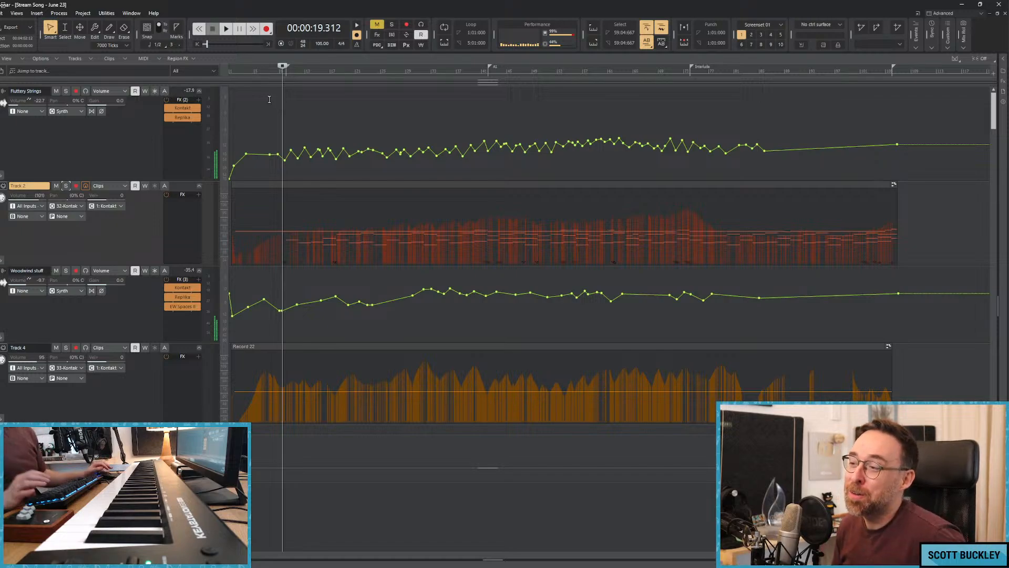
scroll(265, 124, "down", 1)
left_click(274, 196)
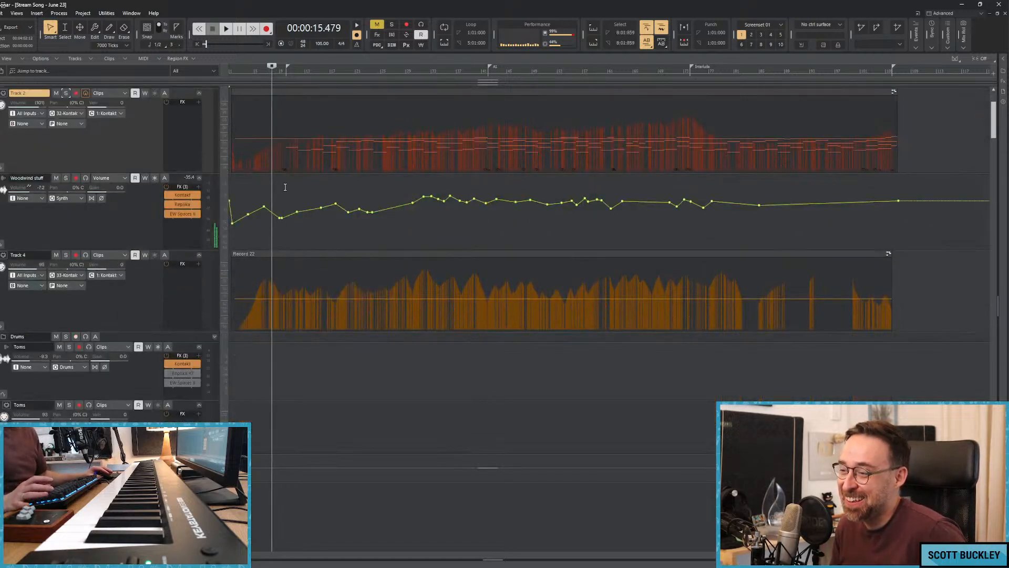
scroll(285, 188, "down", 2)
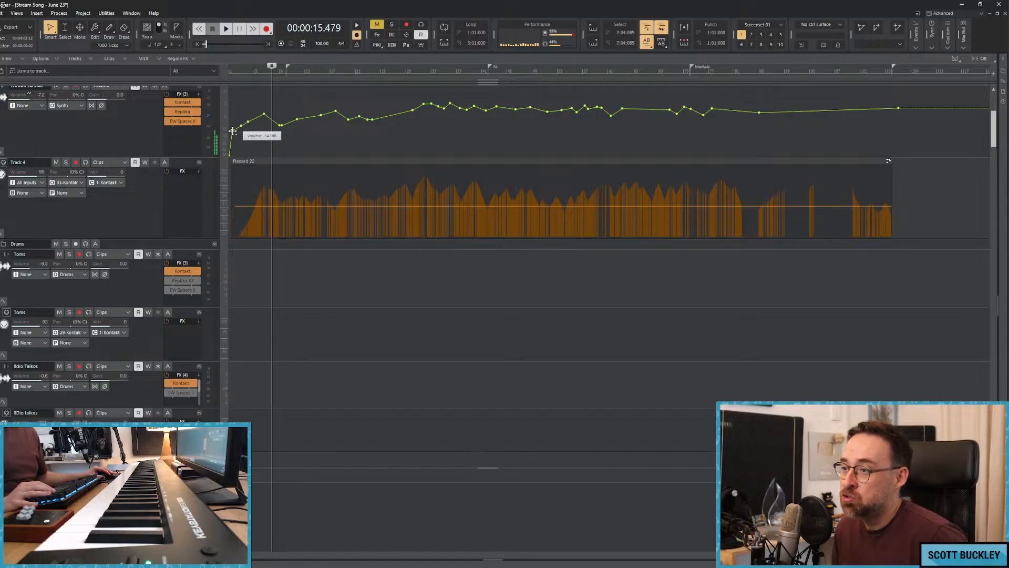
key("w")
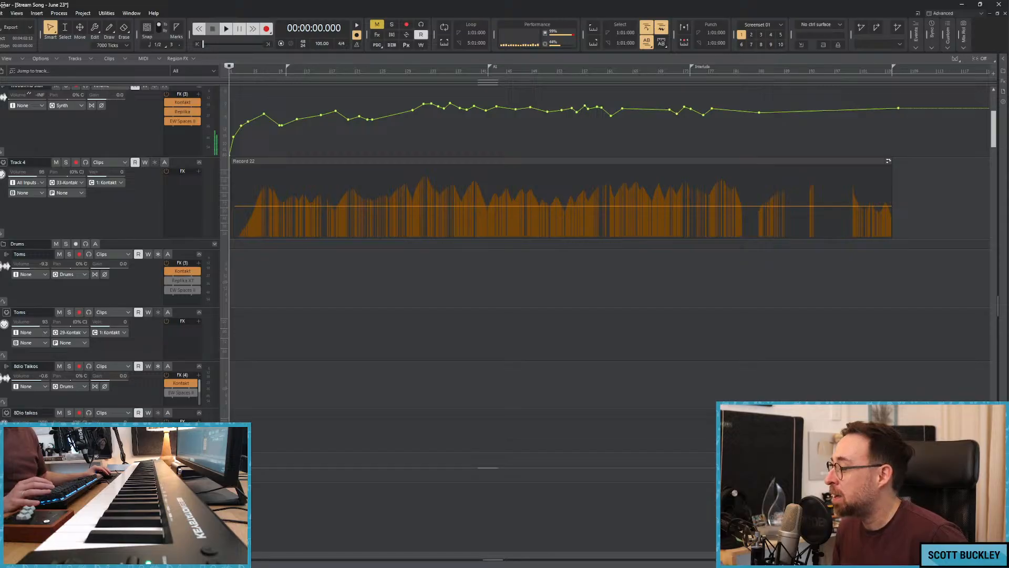
scroll(365, 167, "up", 4)
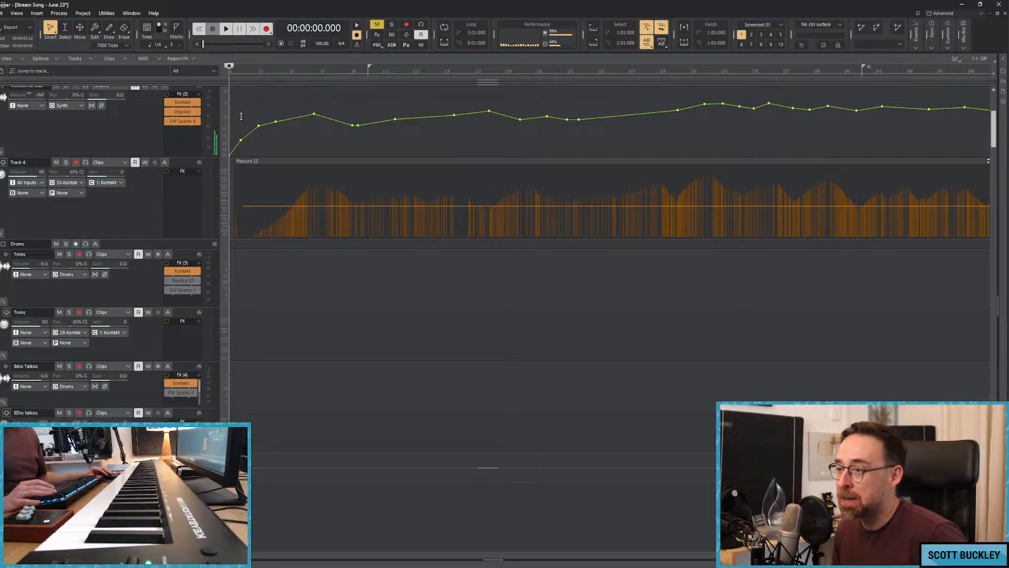
Play the song's first few seconds repeatedly to check the Woodwind stuff fade-in.
key("space")
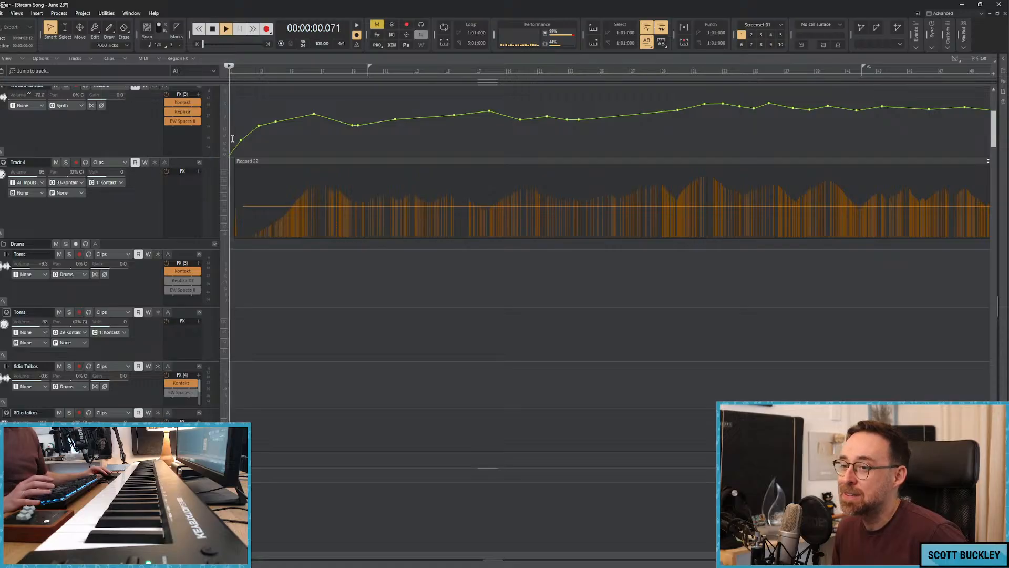
key("space")
key("space")
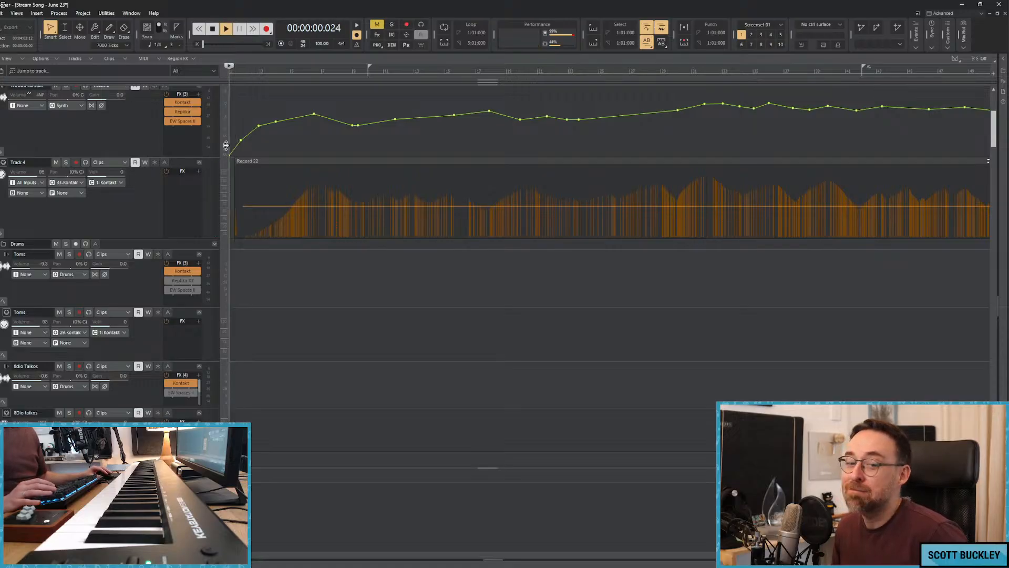
key("space")
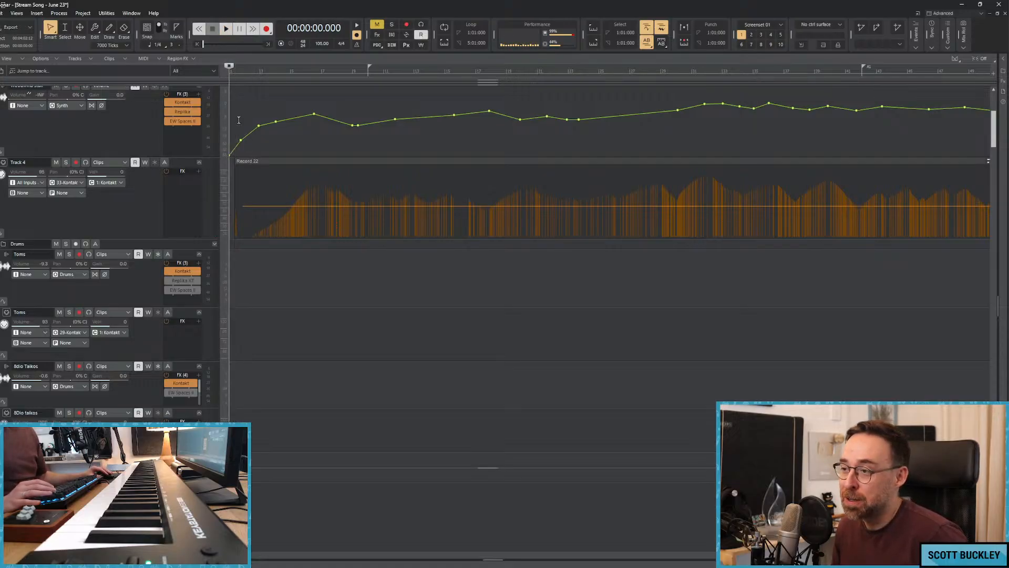
scroll(267, 149, "up", 1)
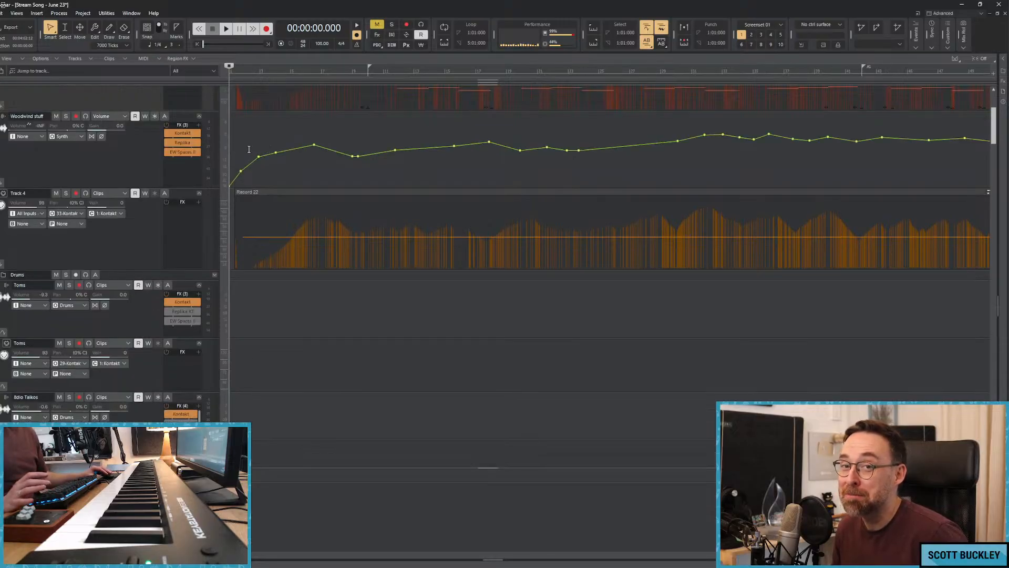
key("space")
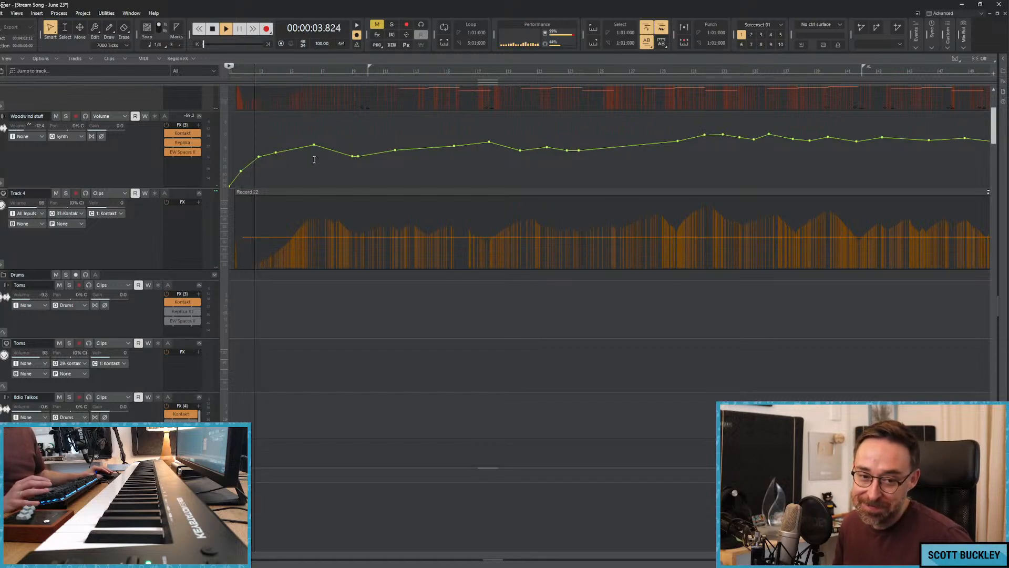
key("space")
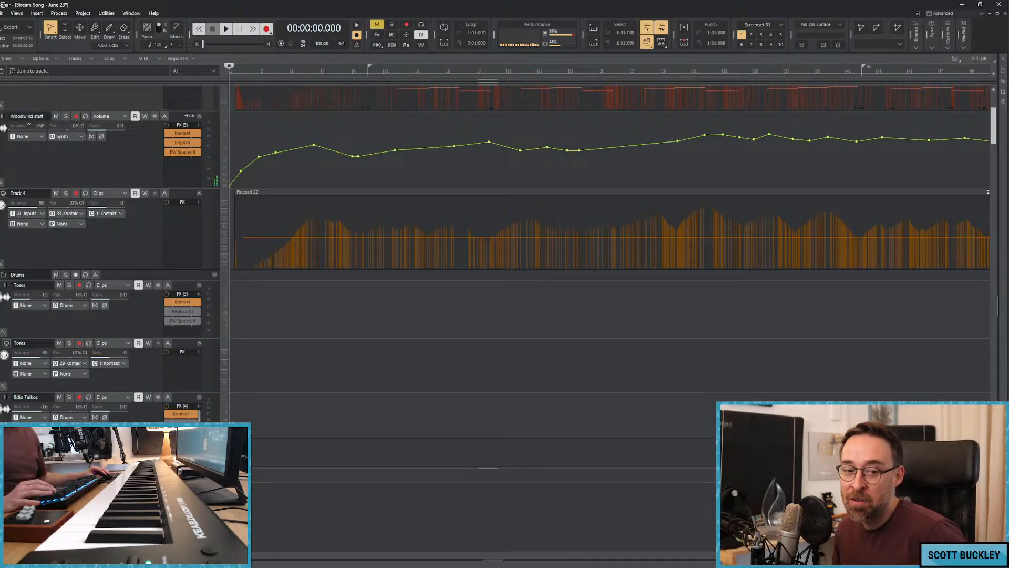
key("space")
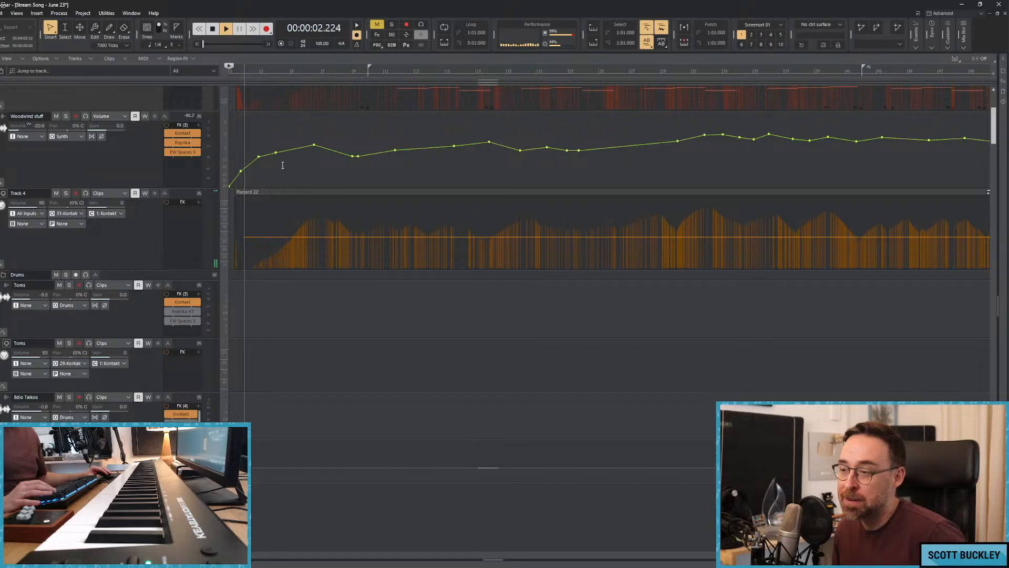
key("space")
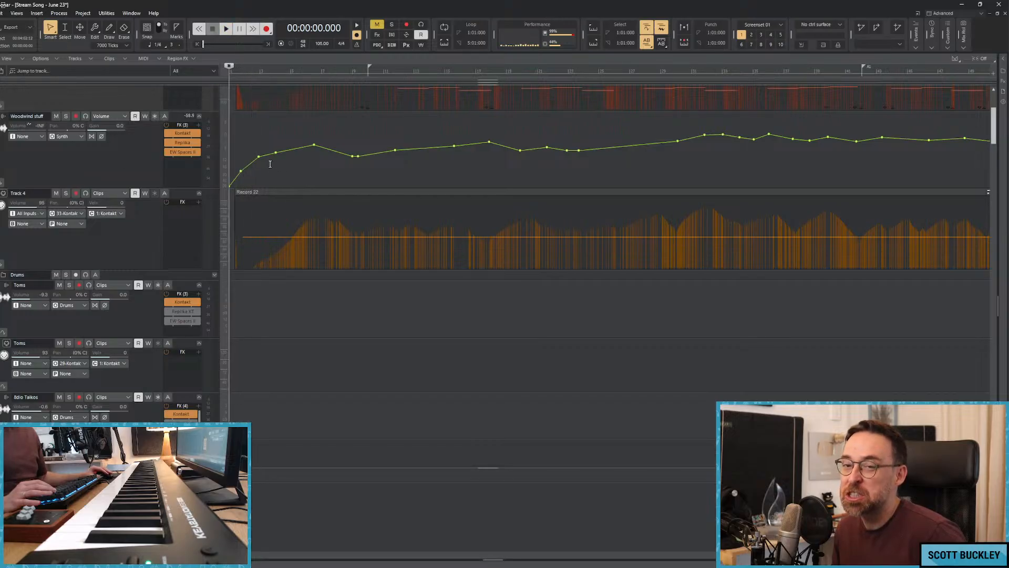
key("space")
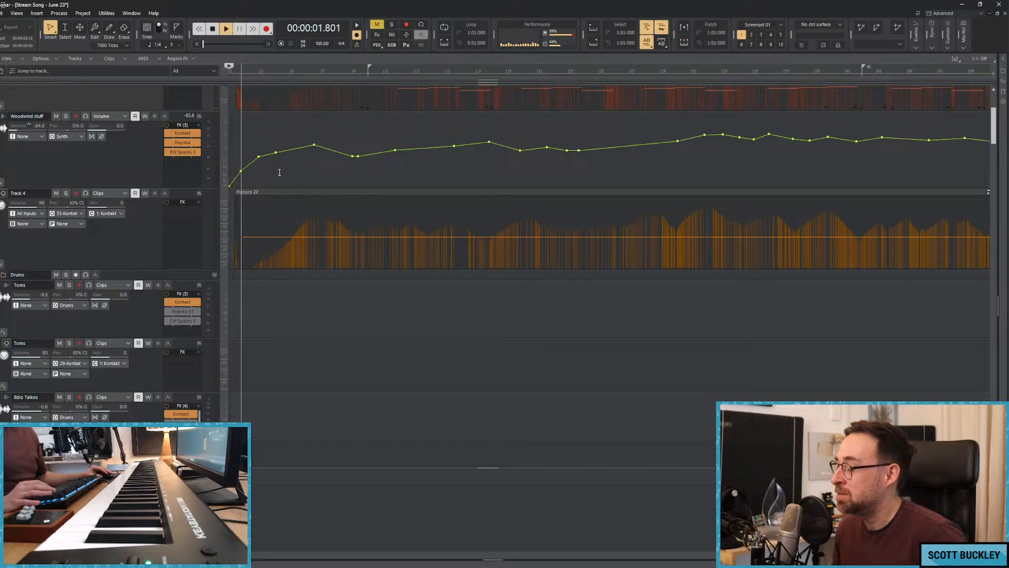
scroll(463, 242, "down", 5)
scroll(484, 242, "up", 5)
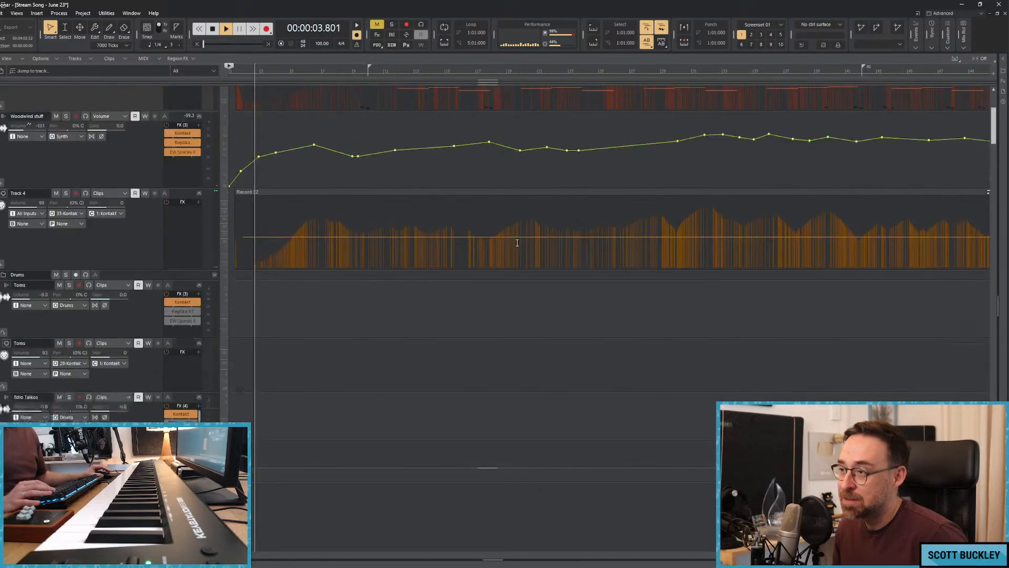
key("space")
Solo the Fluttery Strings, play them briefly from about 0:11 and clear the solo.
left_click(308, 136)
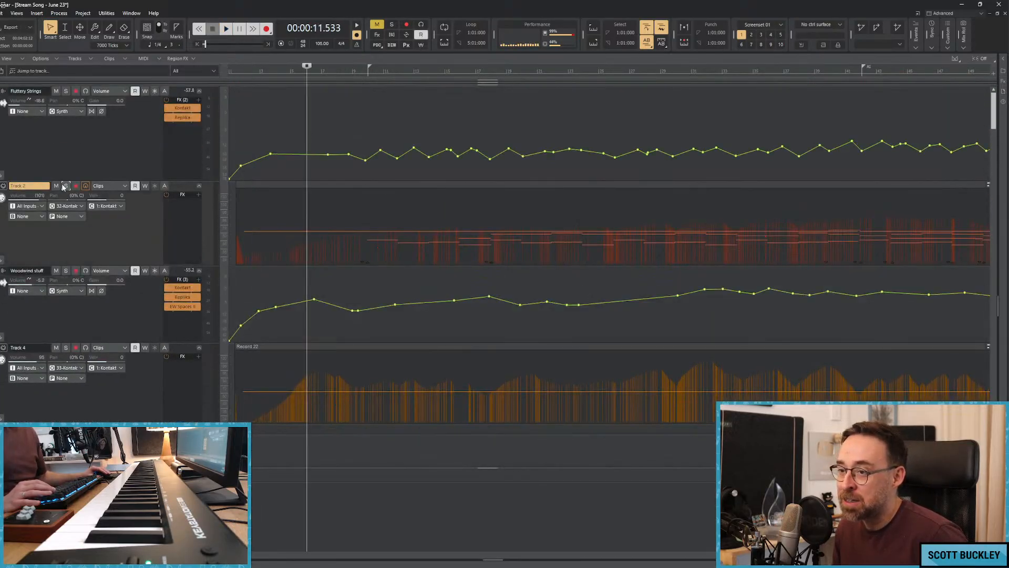
left_click(67, 91)
key("space")
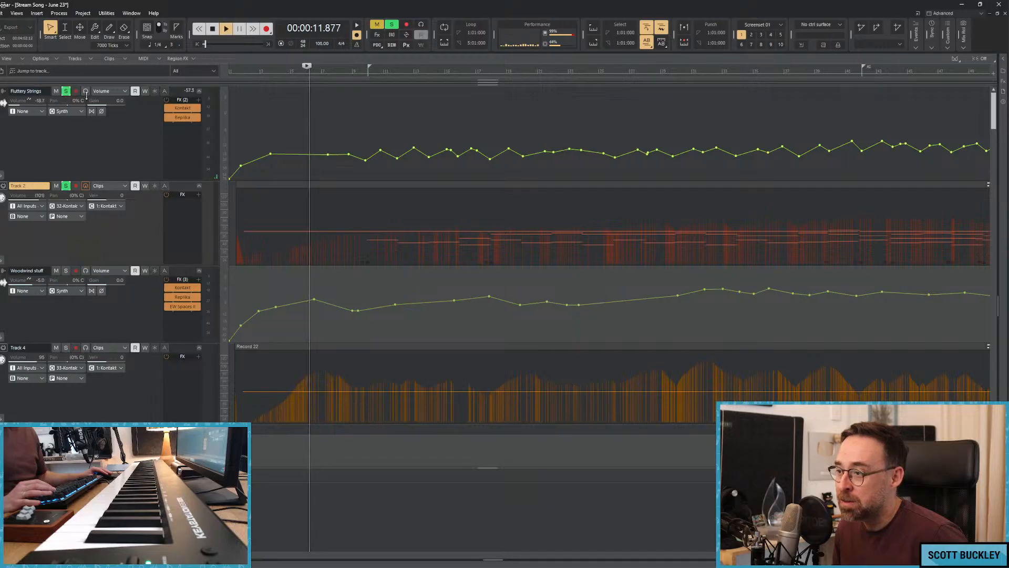
key("space")
left_click(66, 92)
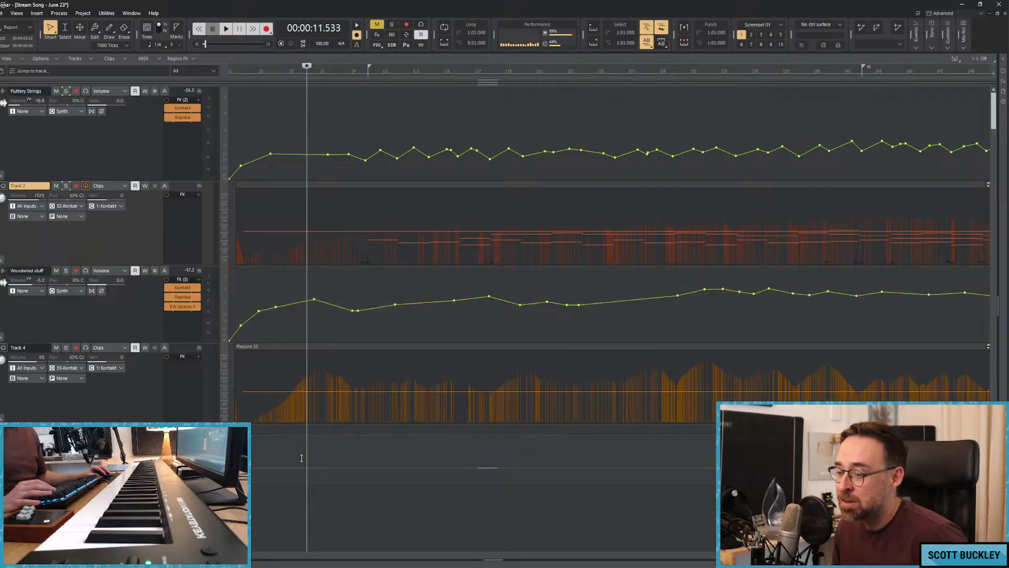
Solo the Fluttery Strings, lower their volume automation peaks at about 0:22 and 0:27, and play from about 0:19 with the solo cleared.
scroll(251, 546, "right", 3)
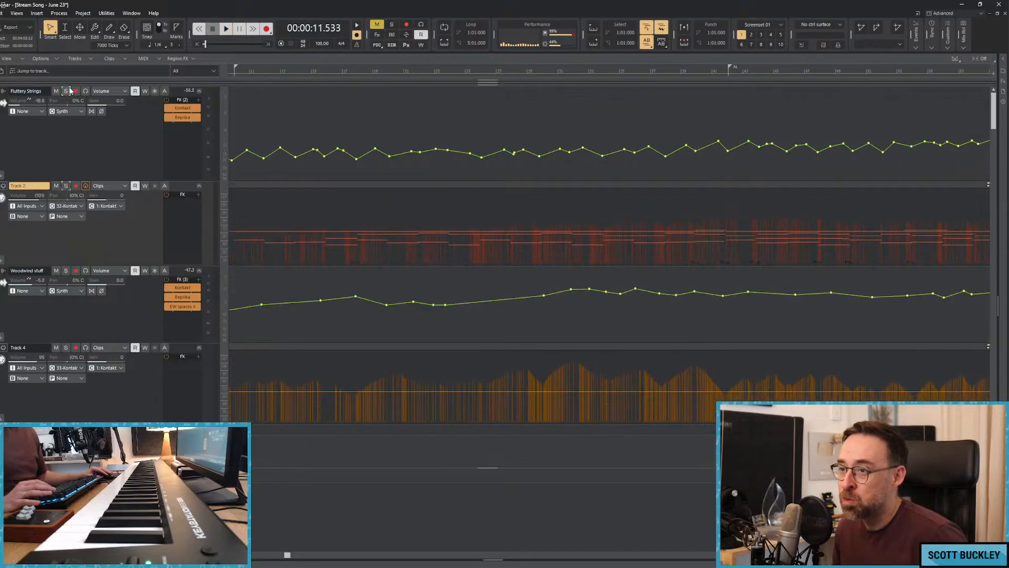
left_click(69, 91)
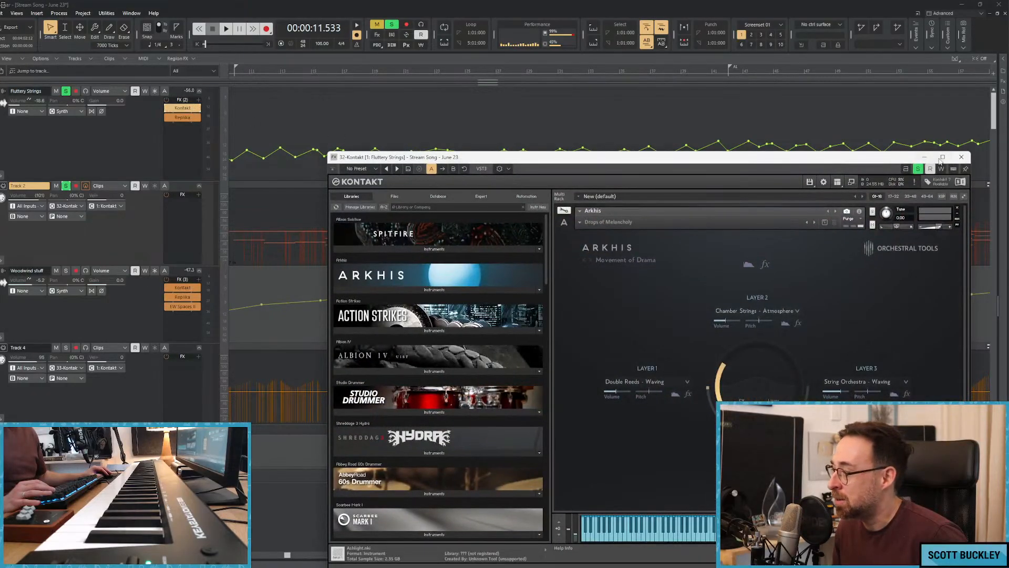
left_click(961, 156)
scroll(289, 108, "left", 3)
left_click(370, 116)
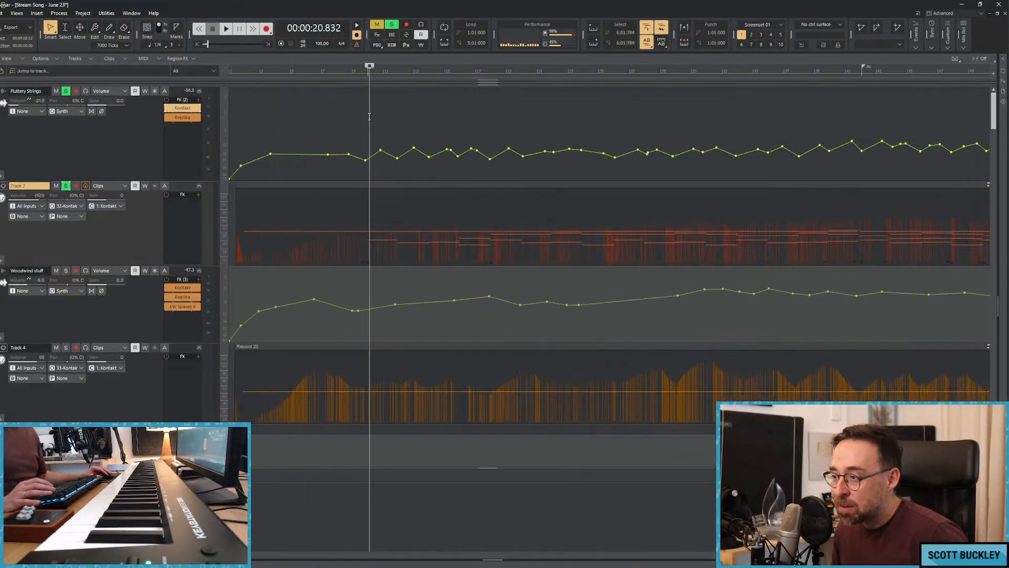
left_click(365, 117)
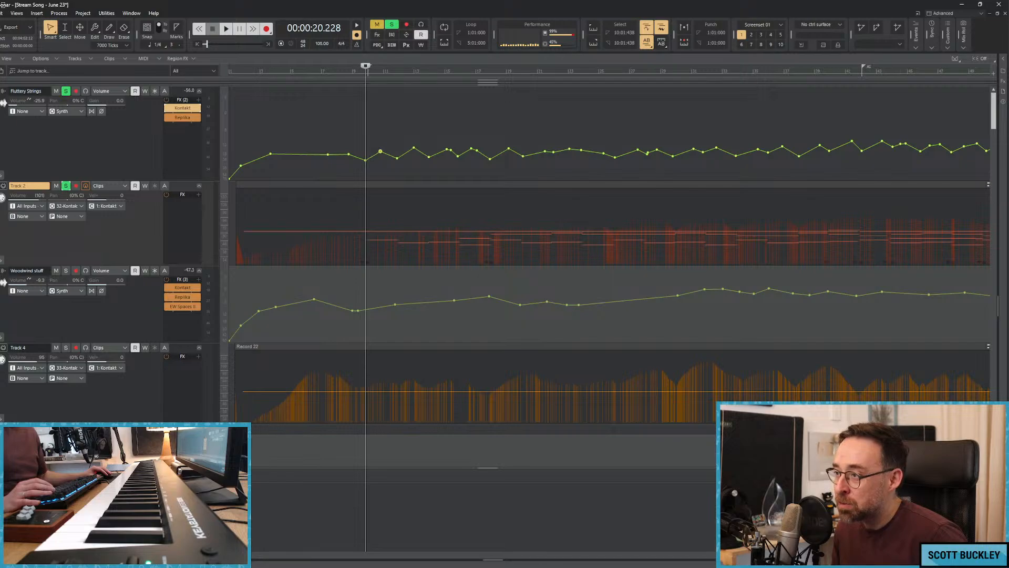
left_click(362, 129)
key("space")
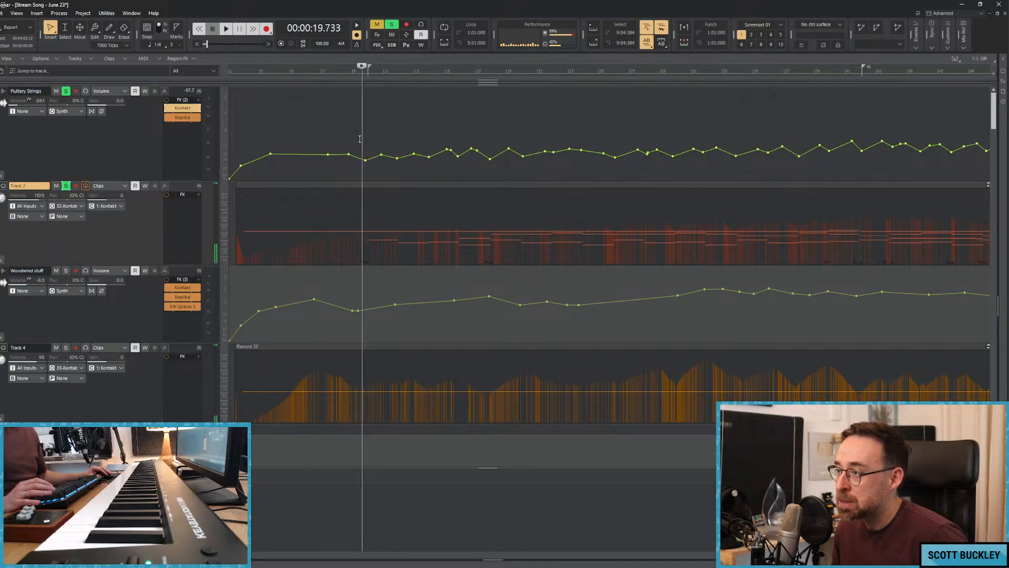
left_click(66, 91)
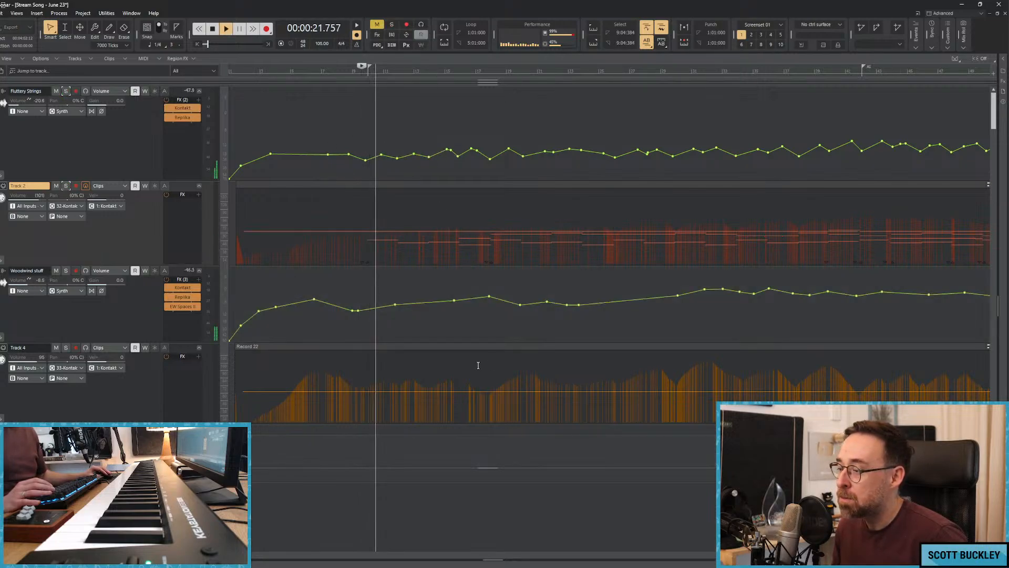
Mute Track 112 and Track 111 in the Cellos folder during playback.
left_click_drag(237, 556, 282, 556)
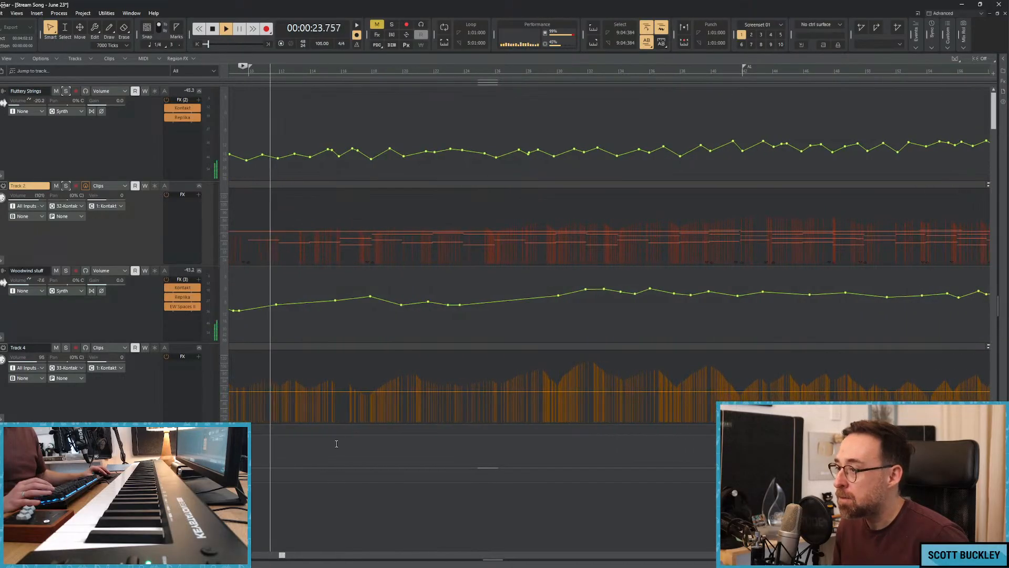
scroll(250, 286, "down", 15)
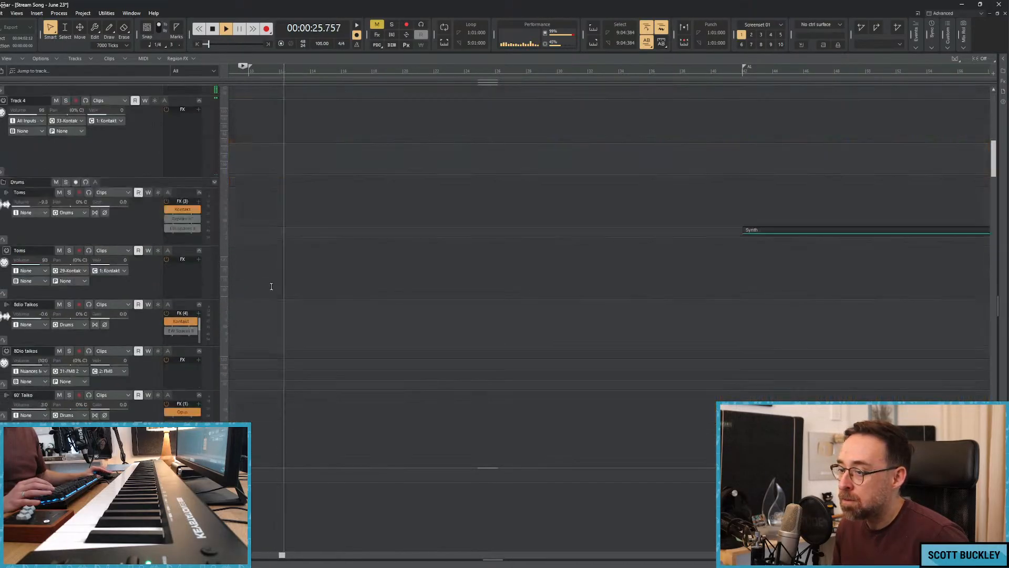
scroll(270, 289, "down", 15)
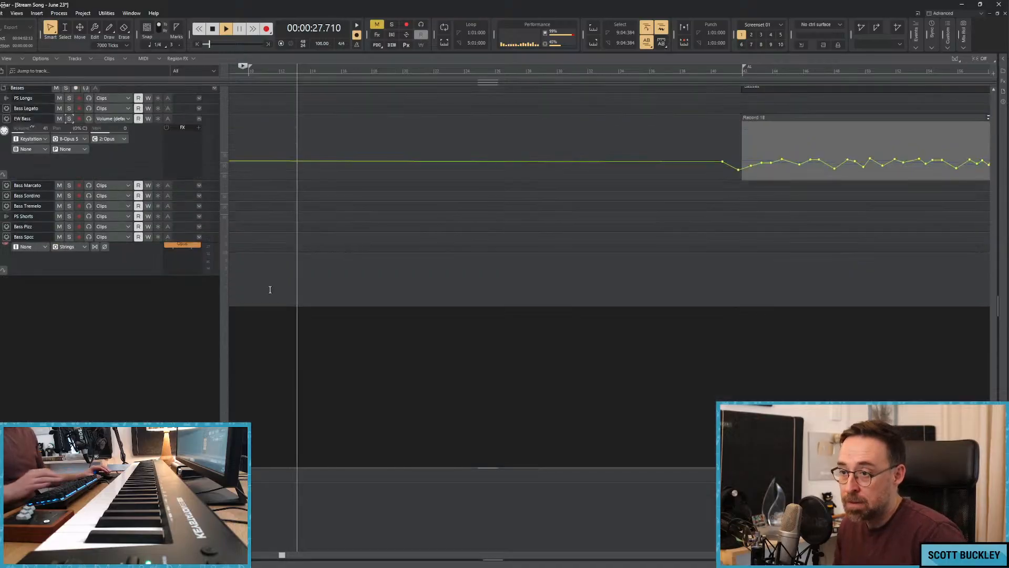
left_click(59, 256)
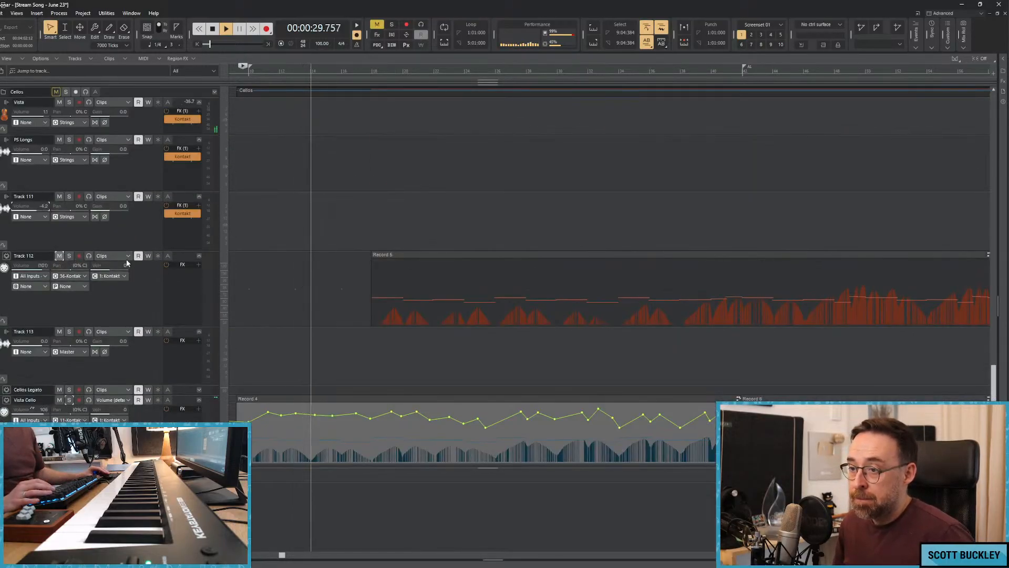
left_click(59, 196)
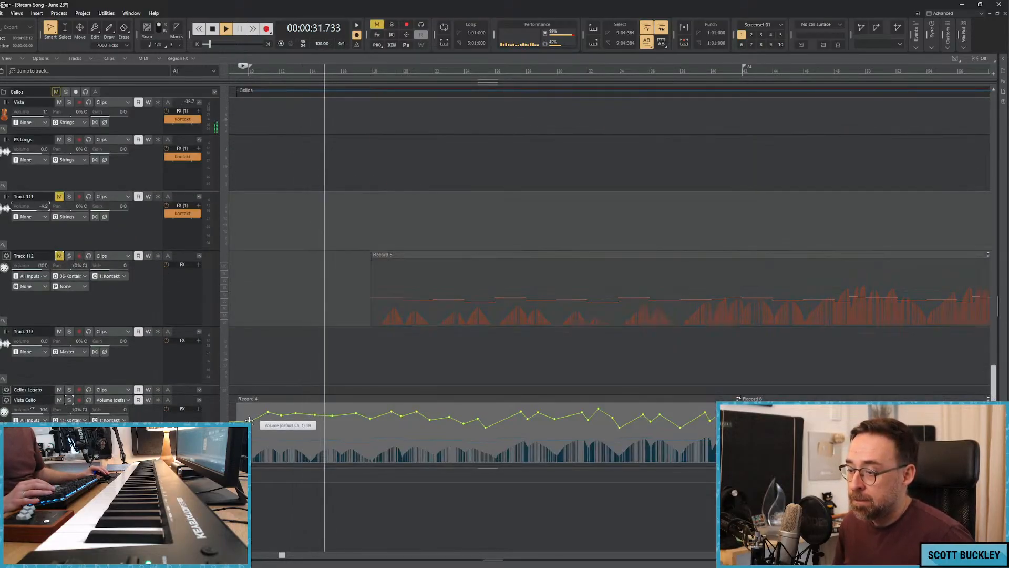
Shape swells and dips in the Vista Cello volume automation between about 0:21 and 0:57.
left_click_drag(249, 422, 409, 424)
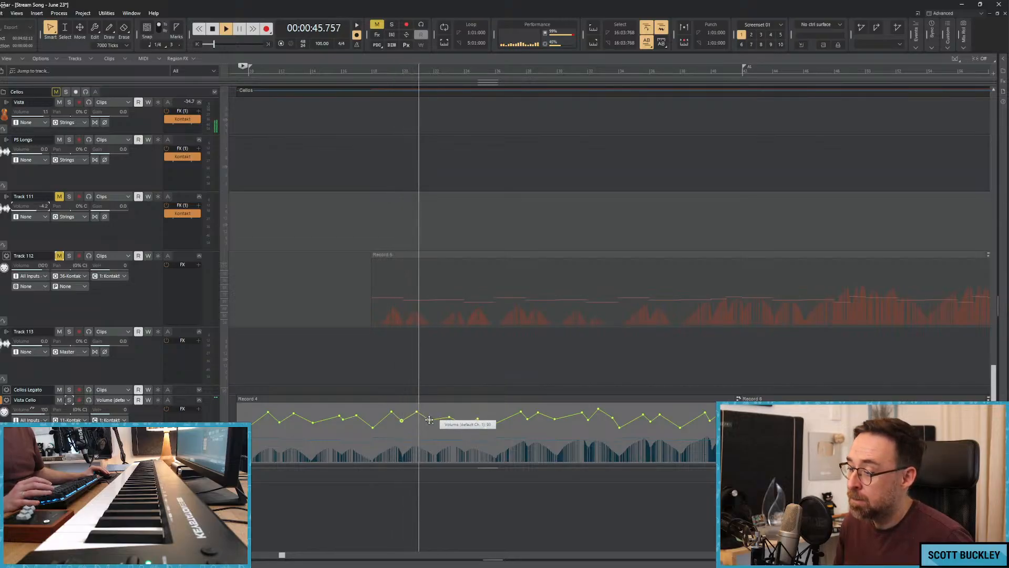
left_click_drag(433, 419, 495, 427)
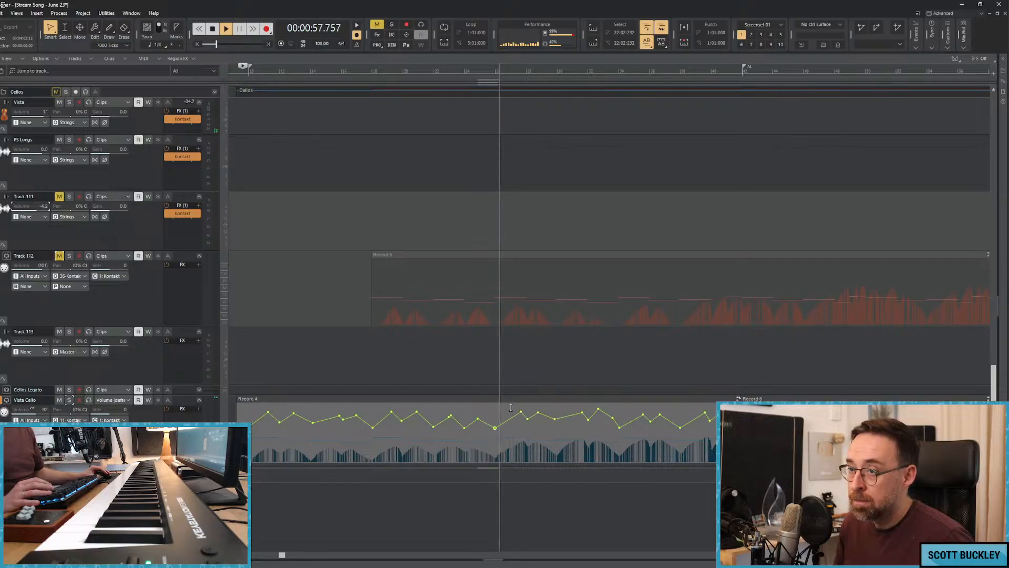
Add swells and dips to the Clarinet volume automation between about 1:09 and 1:24 during playback.
scroll(498, 405, "up", 3)
scroll(498, 405, "up", 10)
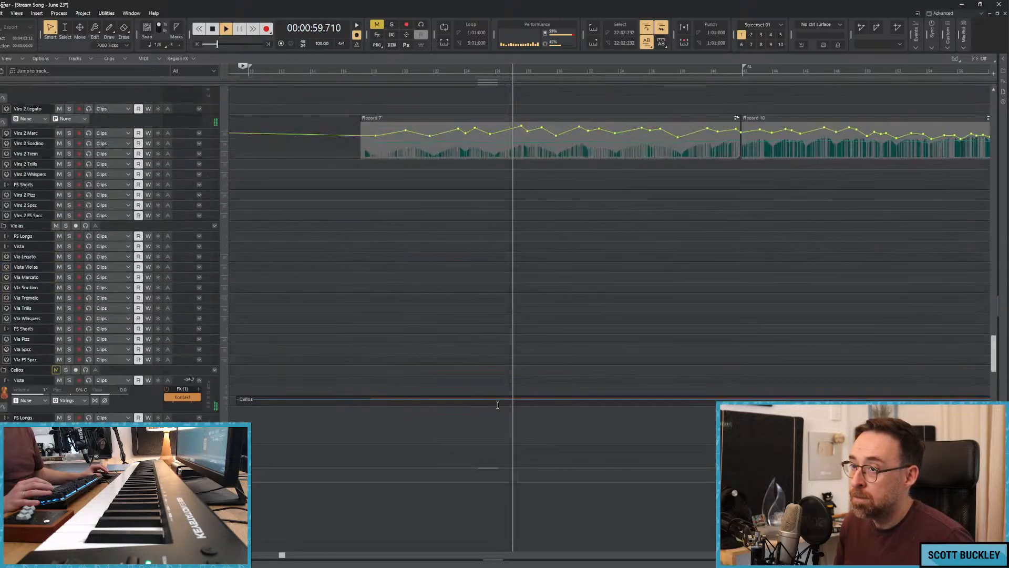
scroll(497, 405, "up", 15)
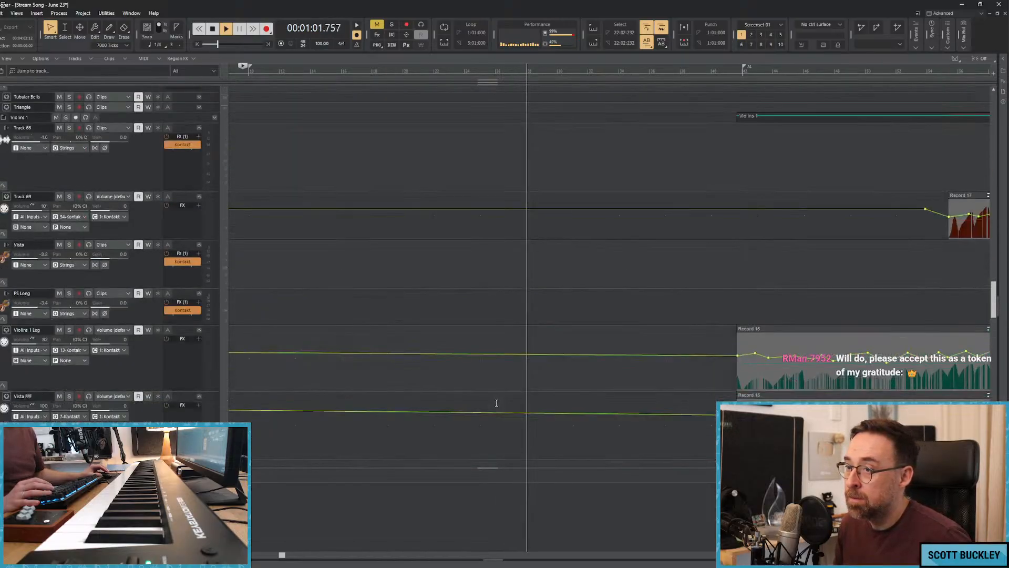
scroll(495, 397, "up", 15)
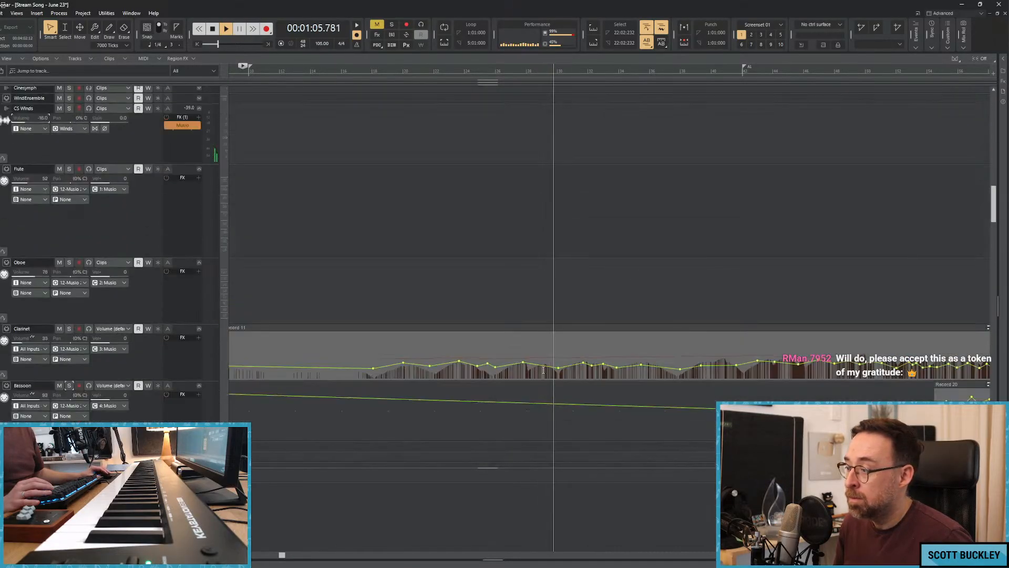
left_click_drag(581, 363, 599, 362)
left_click(591, 364)
left_click_drag(602, 363, 665, 366)
left_click(608, 366)
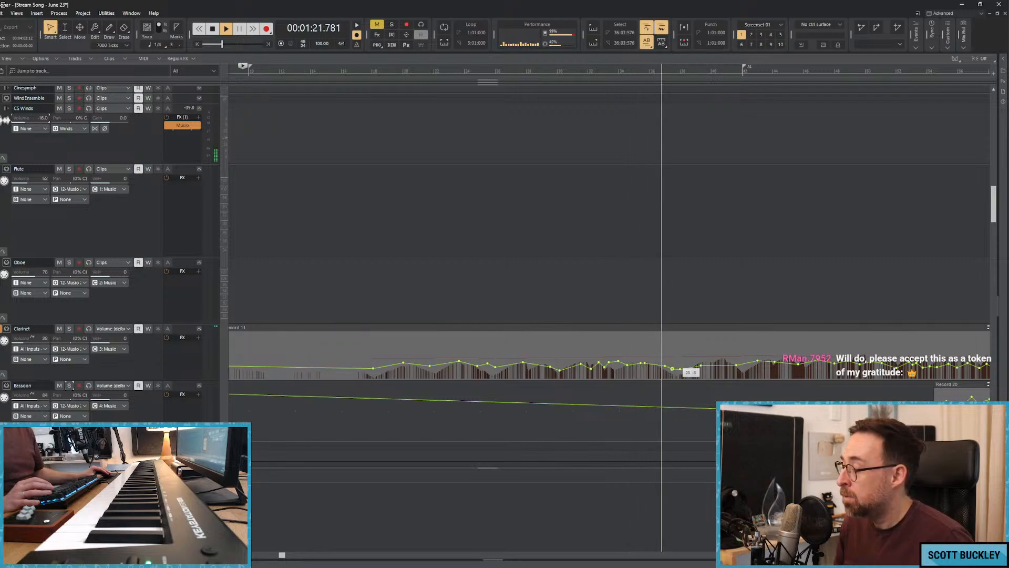
Solo the Fluttery Strings and Track 2 and play them briefly from about 0:55.
scroll(633, 312, "up", 5)
scroll(631, 307, "up", 10)
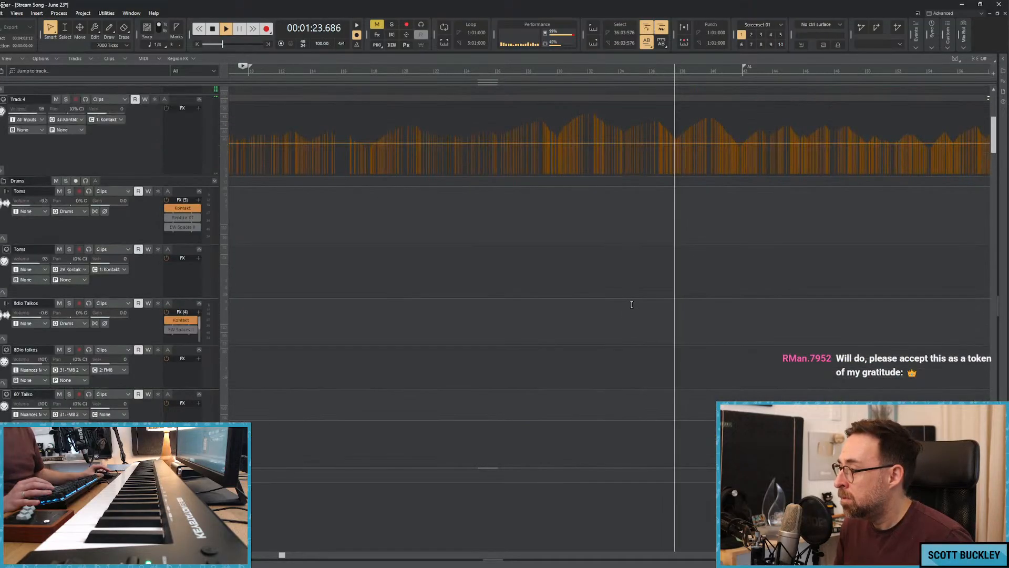
key("space")
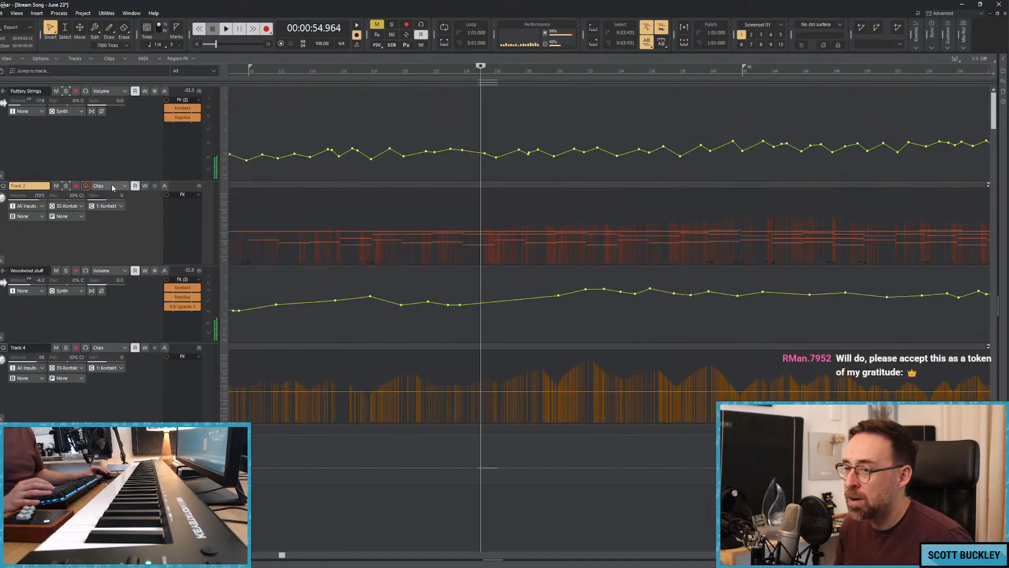
left_click(66, 185)
key("space")
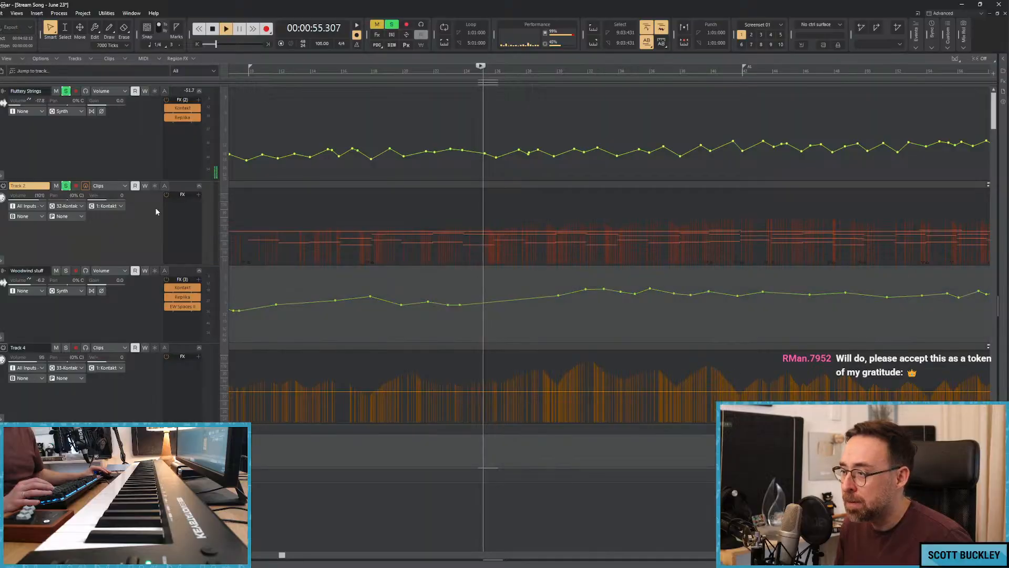
key("space")
Mute the existing MIDI clip on Track 2 and clear the Fluttery Strings solo.
key("w")
left_click(321, 185)
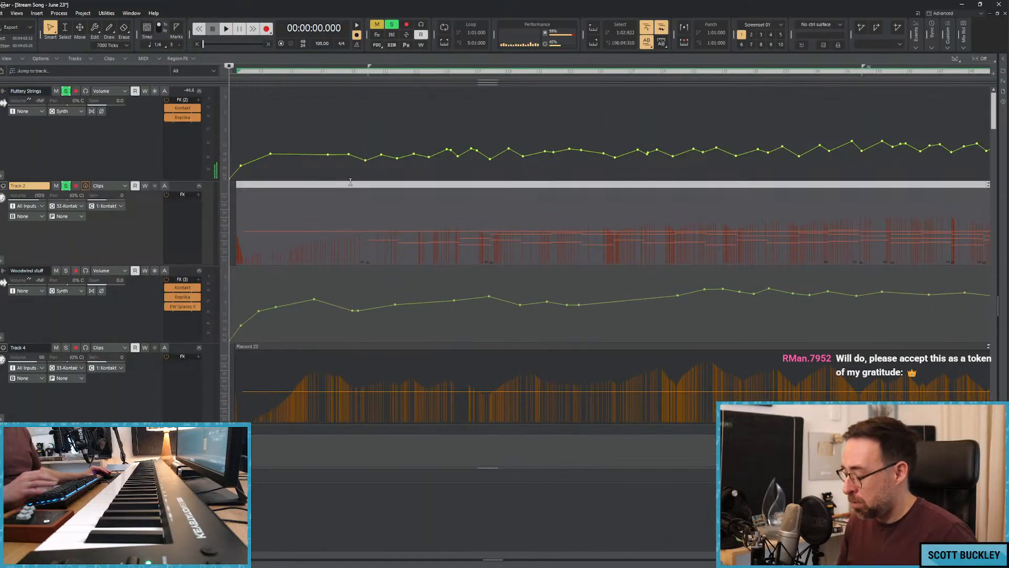
left_click(233, 179)
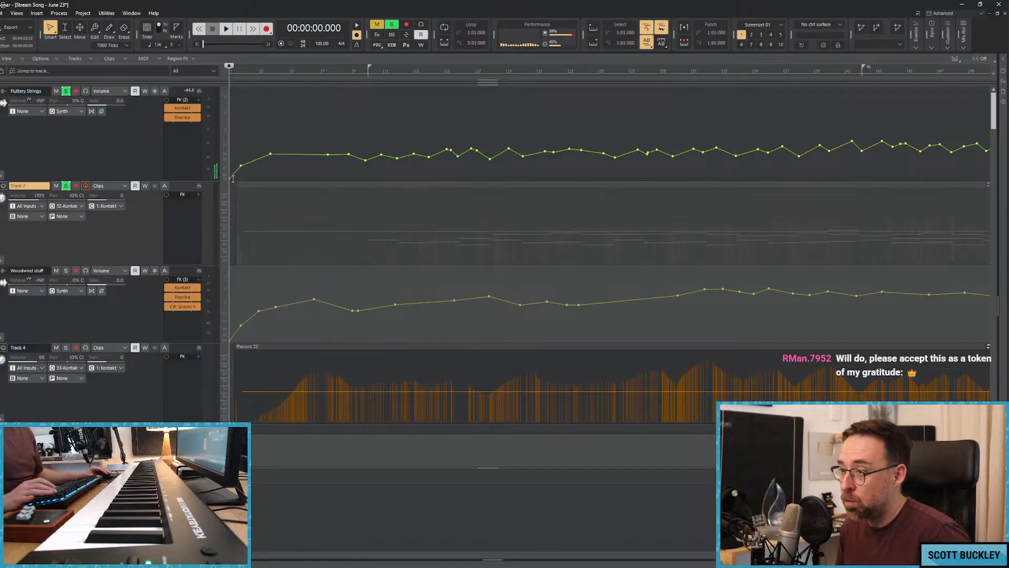
left_click(66, 186)
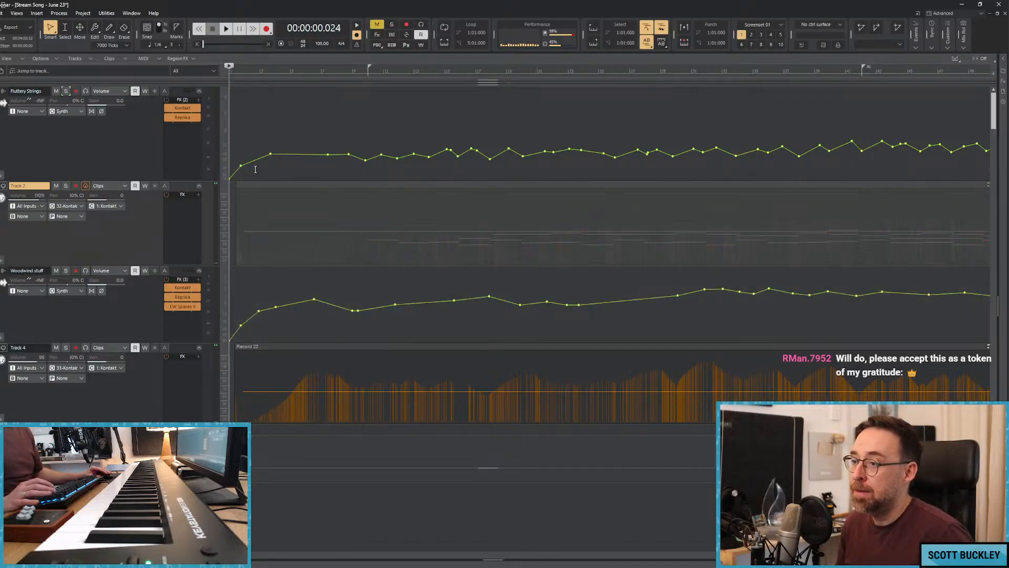
Try recording a new Fluttery Strings take on Track 2 from the start of the song, and undo the take.
key("space")
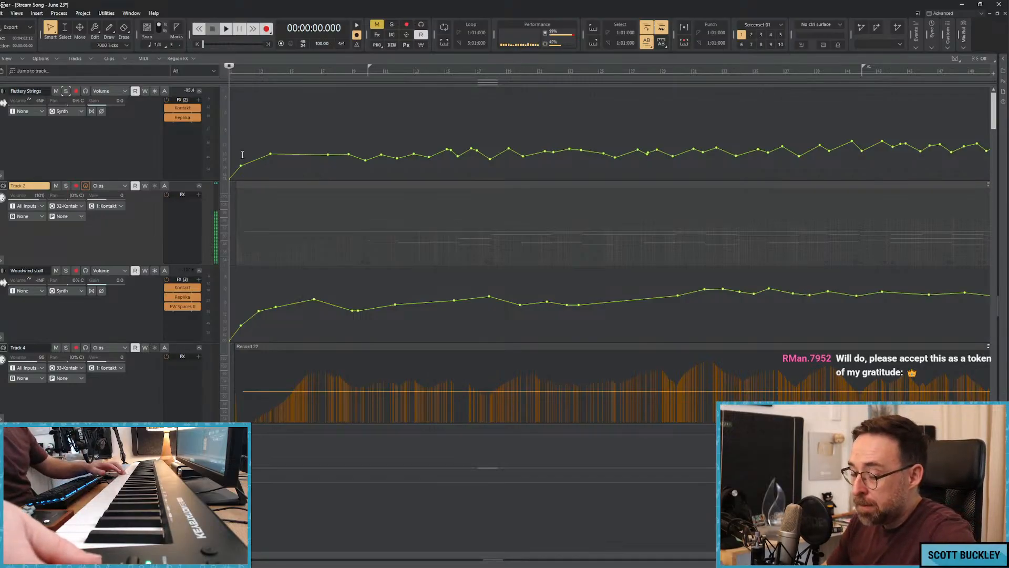
left_click(268, 122)
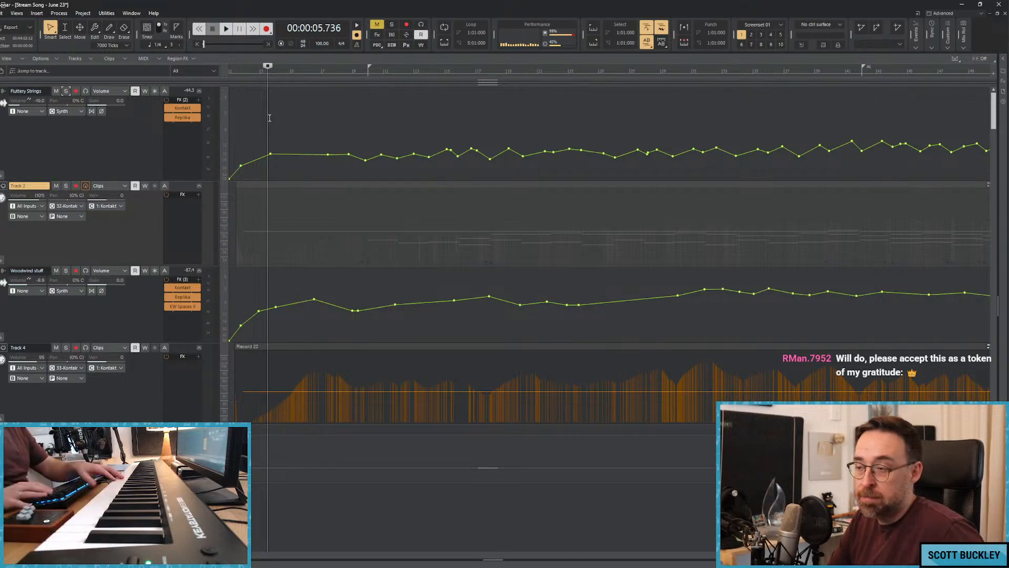
key("w")
key("r")
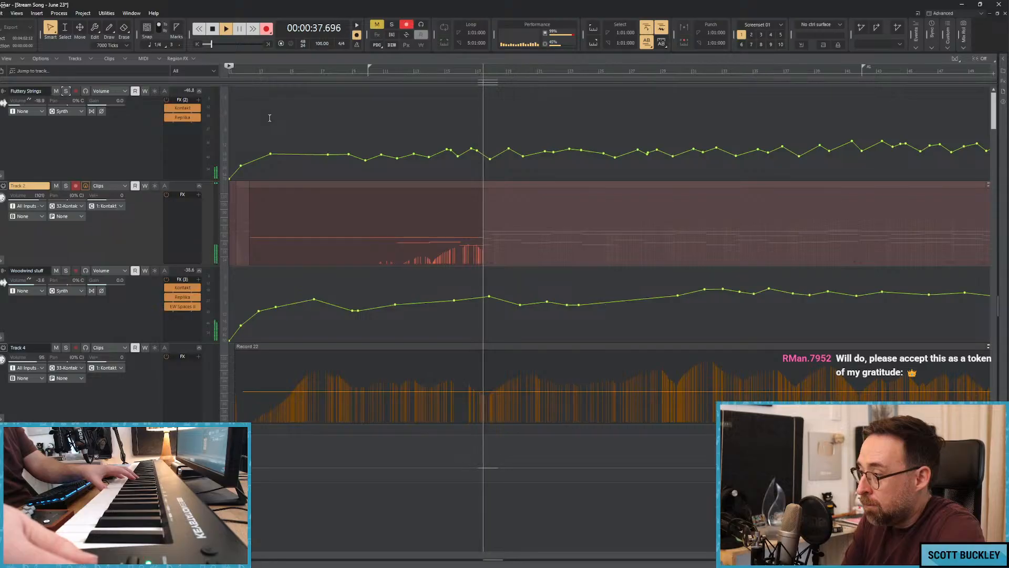
key("space")
key("ctrl+z")
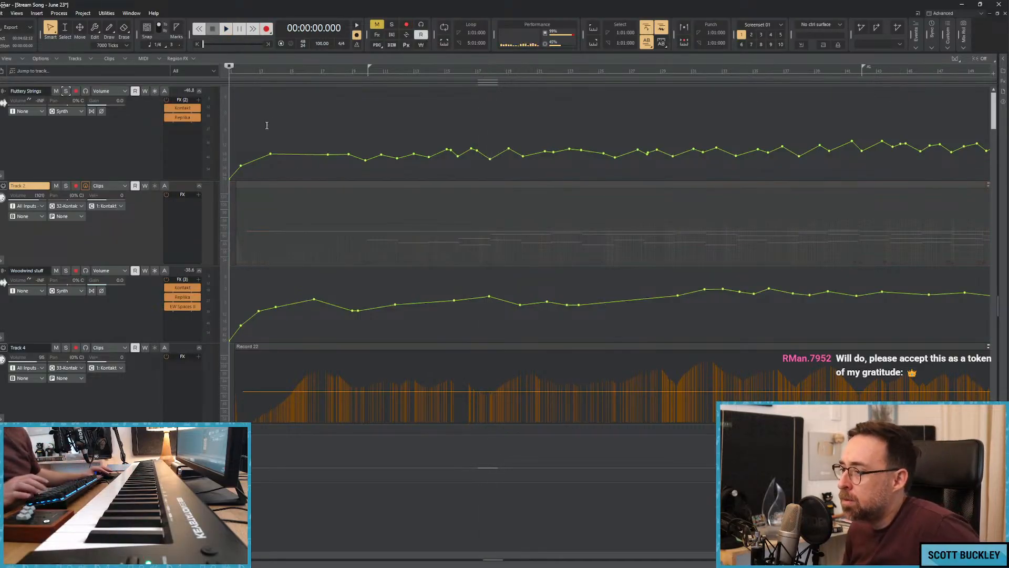
Open the muted Track 2 clip in the piano roll, examine its first chord notes around bars 10 to 12, and close the view.
double_click(398, 187)
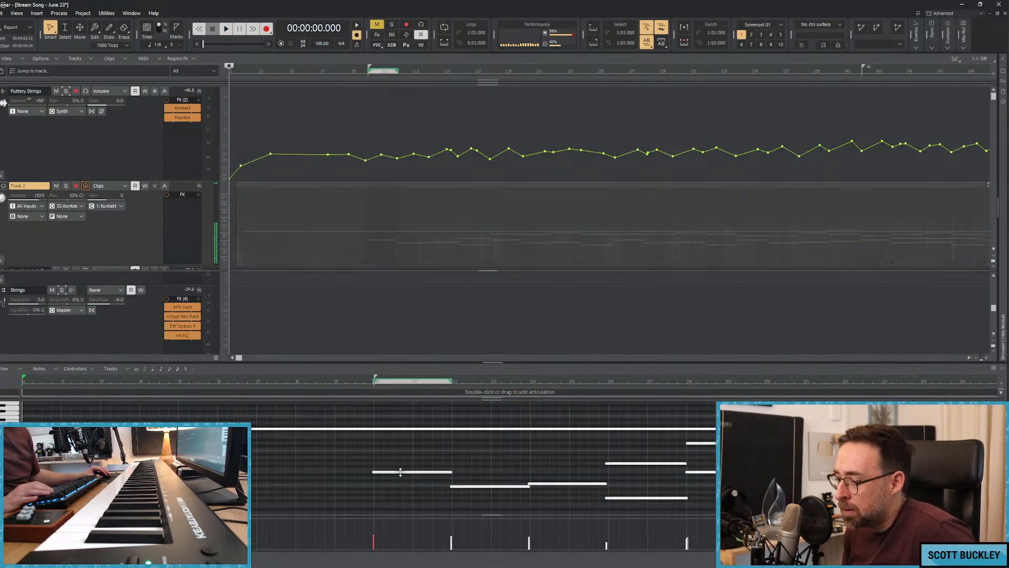
left_click_drag(389, 473, 380, 473)
left_click(455, 483)
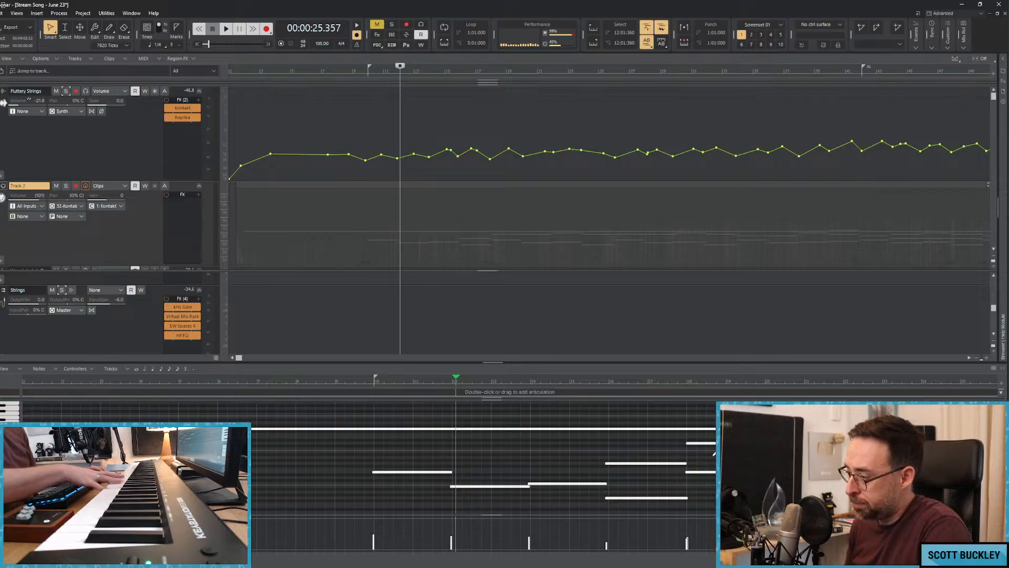
key("d")
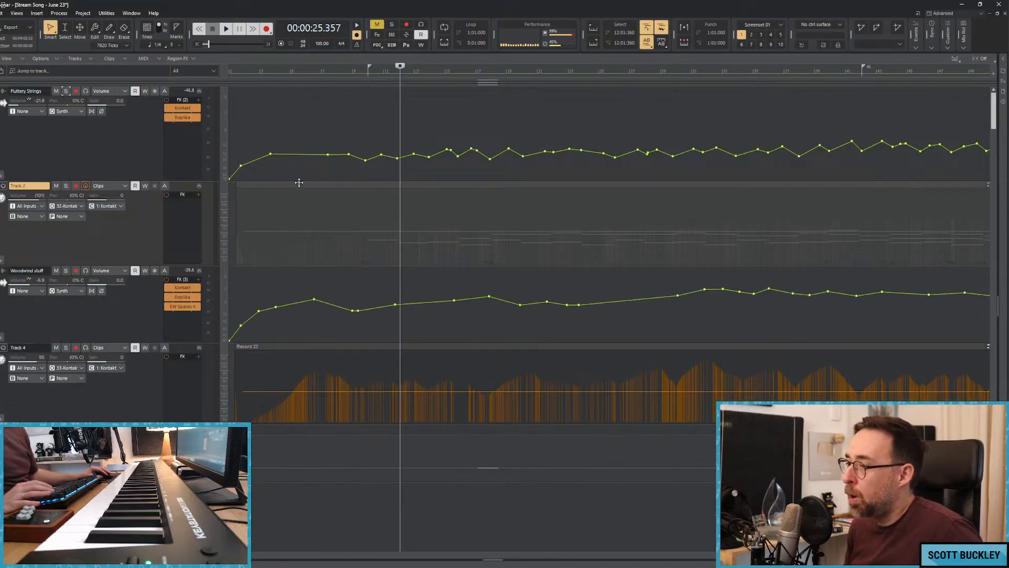
key("w")
key("space")
key("r")
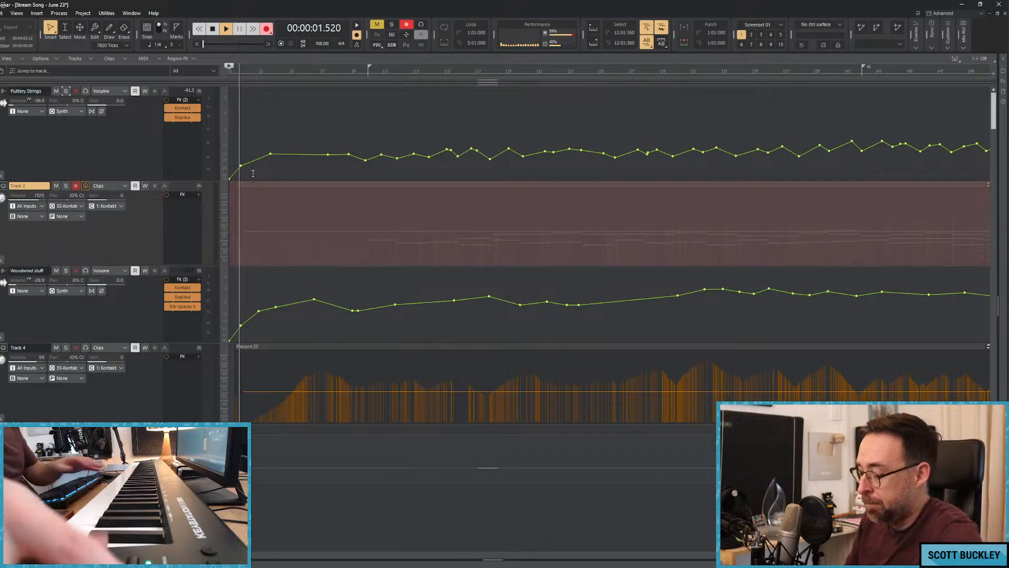
key("space")
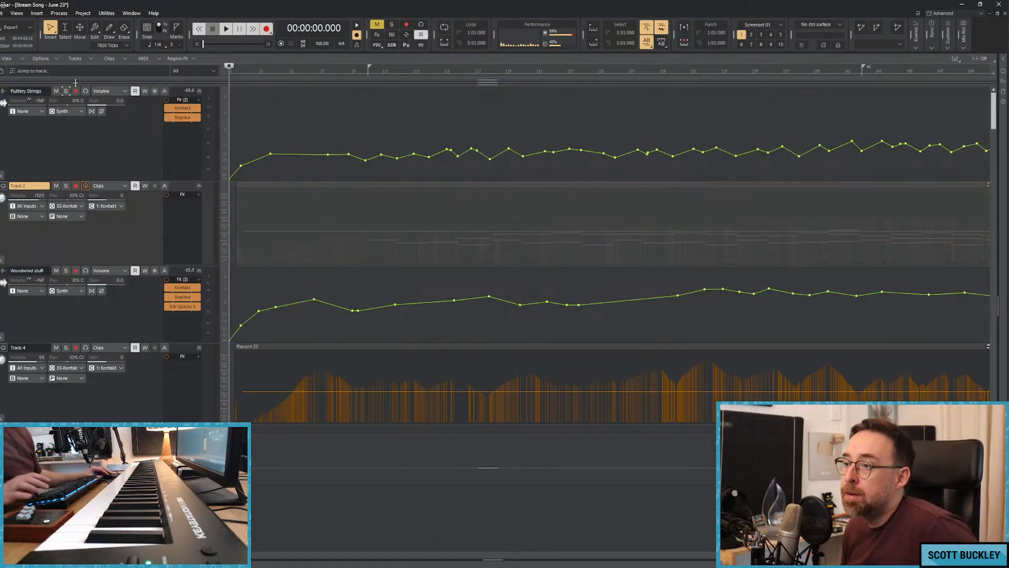
Raise the entire Fluttery Strings volume envelope slightly, checking the level by playing from the start.
left_click(243, 153)
left_click_drag(241, 167, 241, 143)
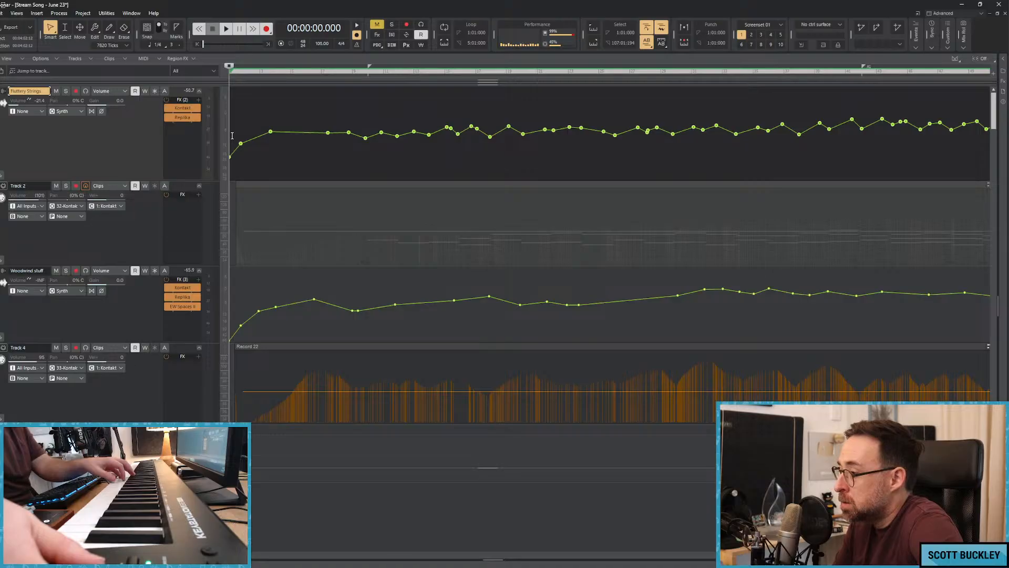
key("space")
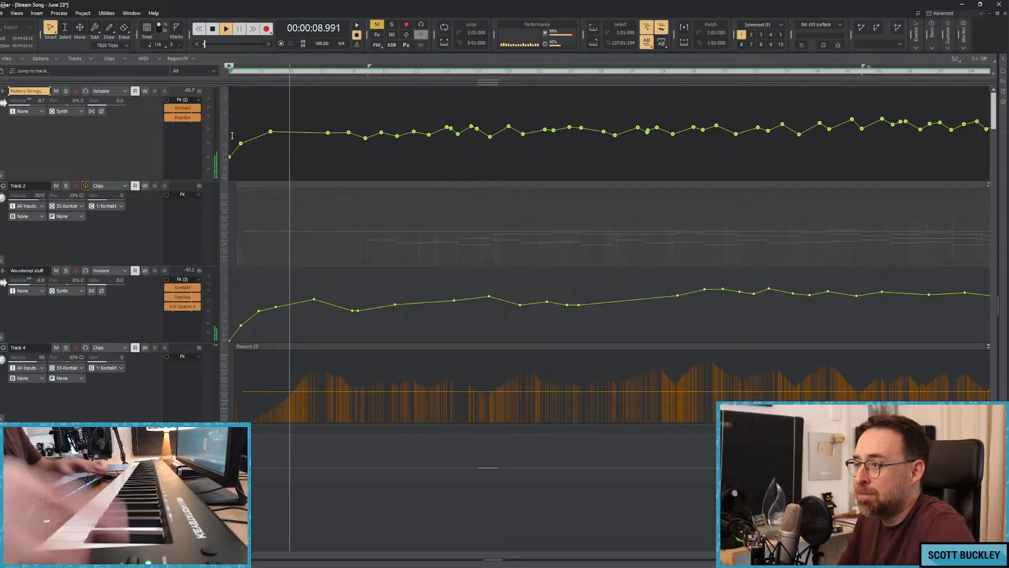
key("space")
left_click_drag(235, 165, 236, 158)
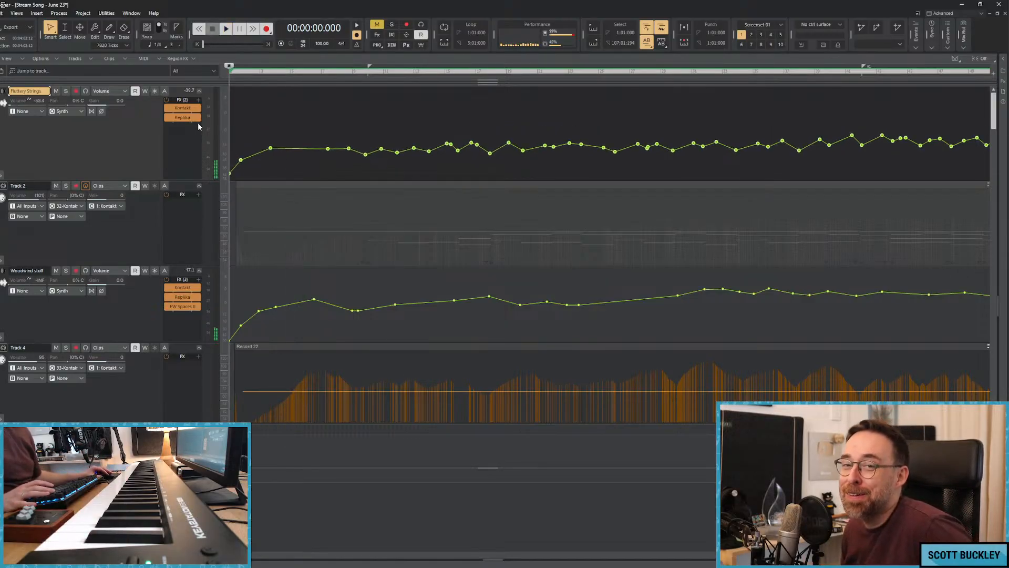
Record a new Fluttery Strings performance on Track 2 from the start of the song to about 4:00.
key("space")
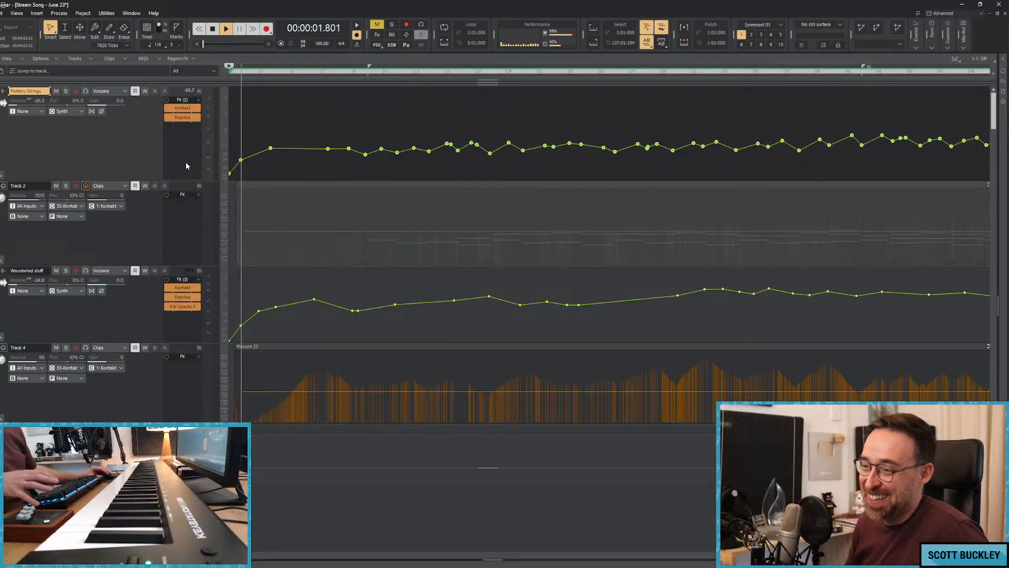
key("space")
left_click(184, 193)
key("space")
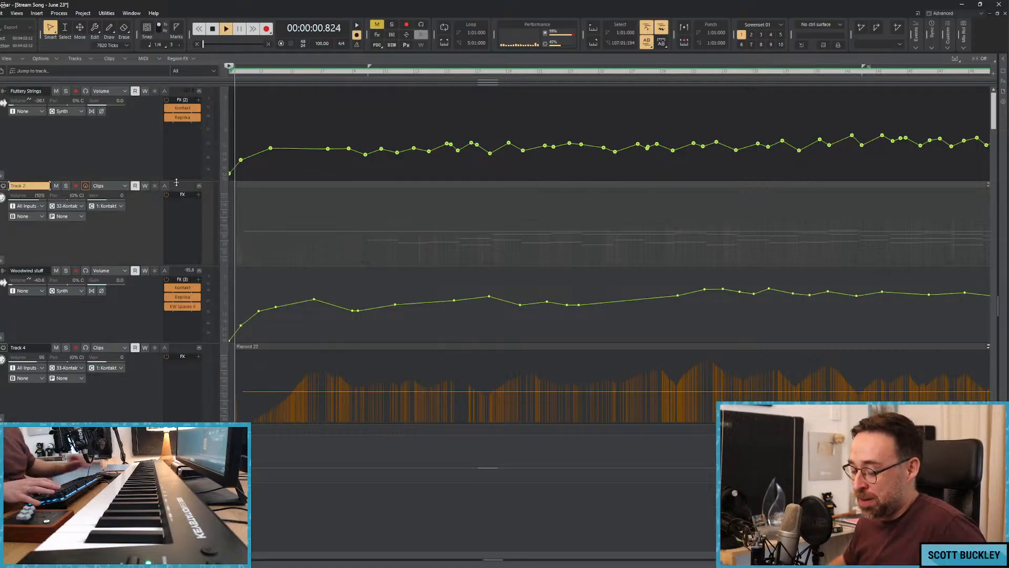
key("r")
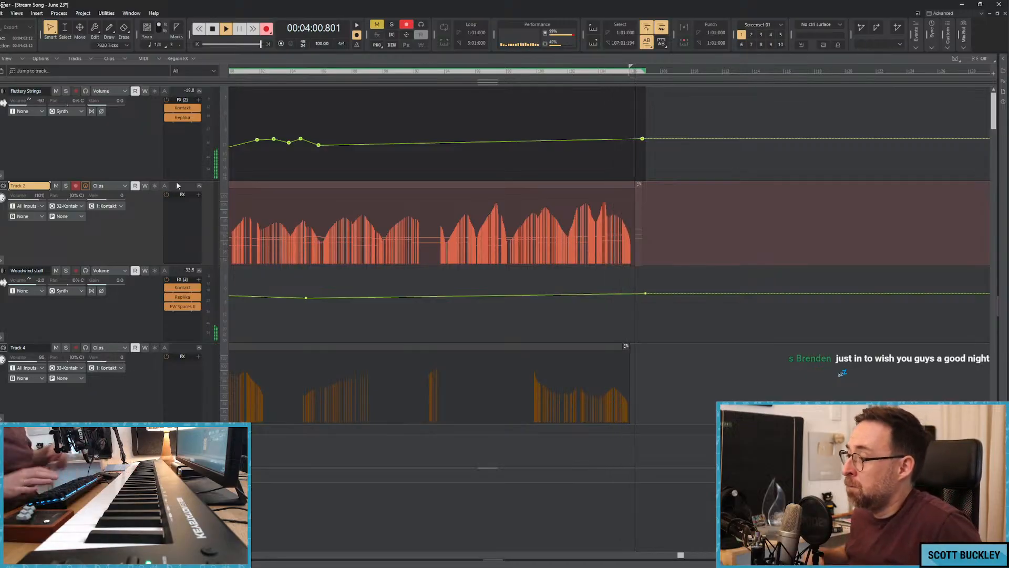
key("space")
Reshape the opening rise of the Fluttery Strings volume automation over roughly the first 15 seconds.
left_click(272, 116)
key("w")
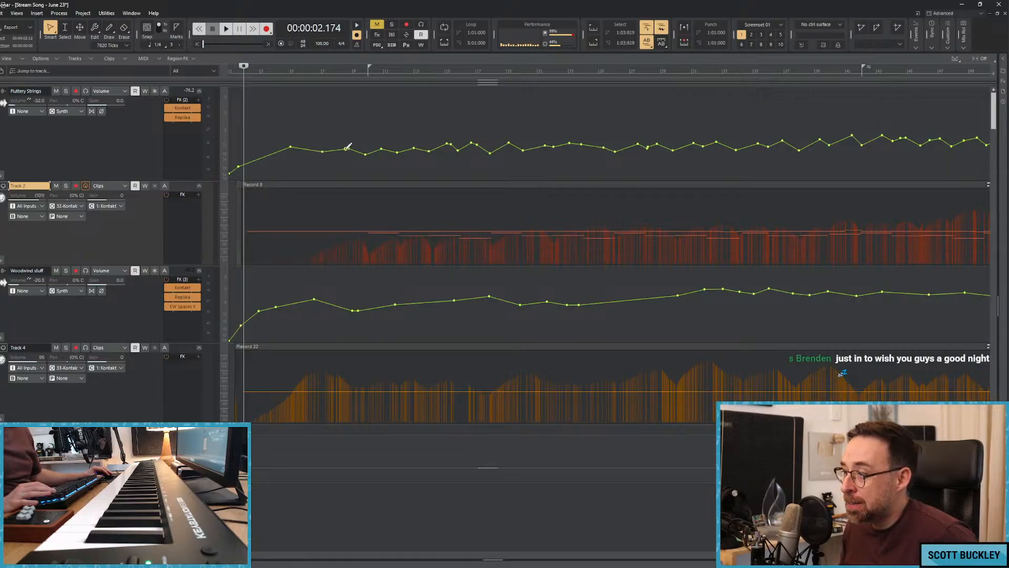
left_click(256, 143)
key("w")
key("space")
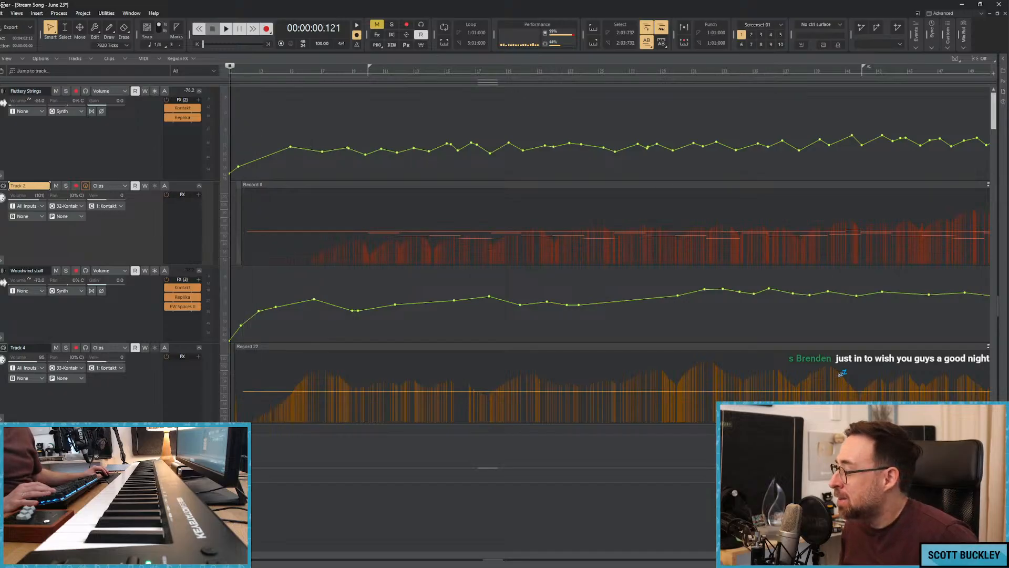
Select the Fluttery Strings volume automation from about 0:06 to 3:20 and raise it slightly during playback.
key("ctrl+Left")
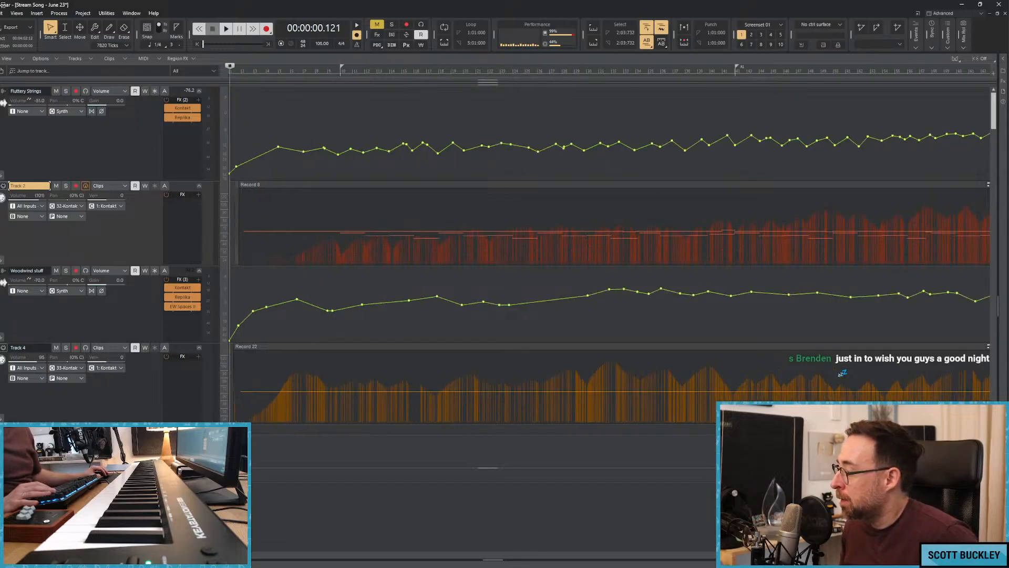
key("ctrl+Left")
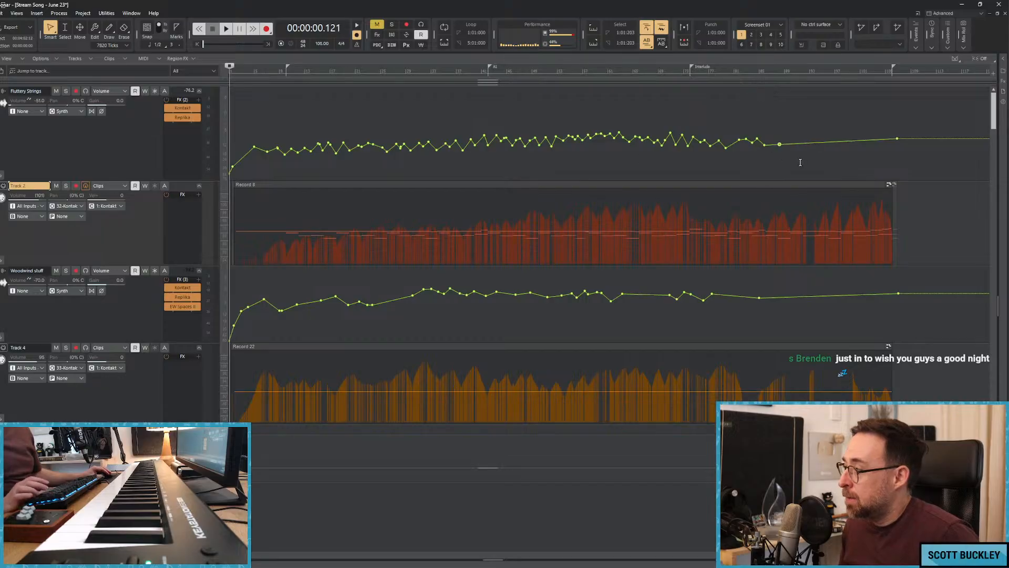
left_click_drag(801, 162, 231, 155)
left_click(276, 145)
key("space")
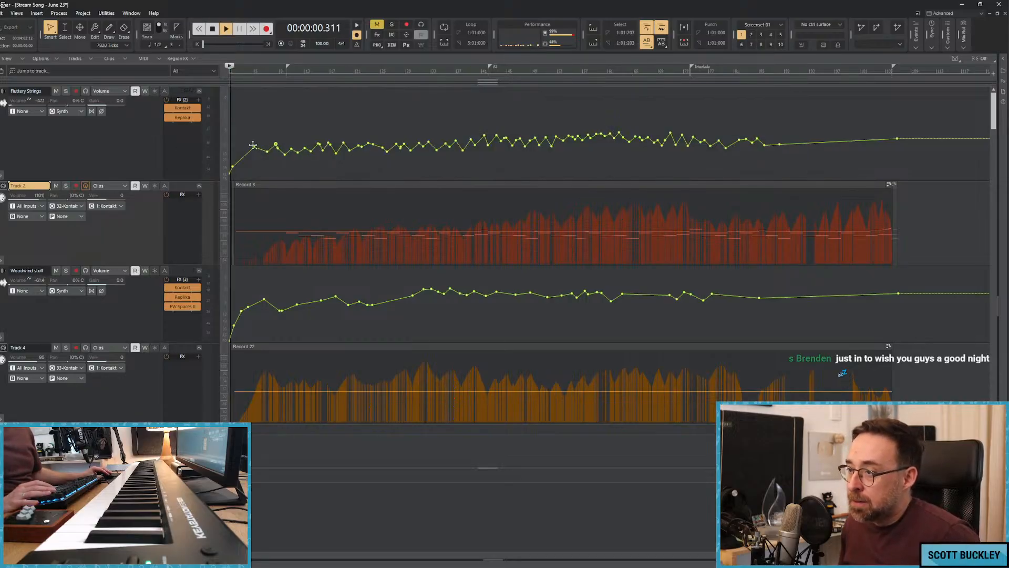
left_click_drag(801, 157, 309, 151)
left_click_drag(245, 153, 791, 155)
left_click_drag(276, 145, 276, 141)
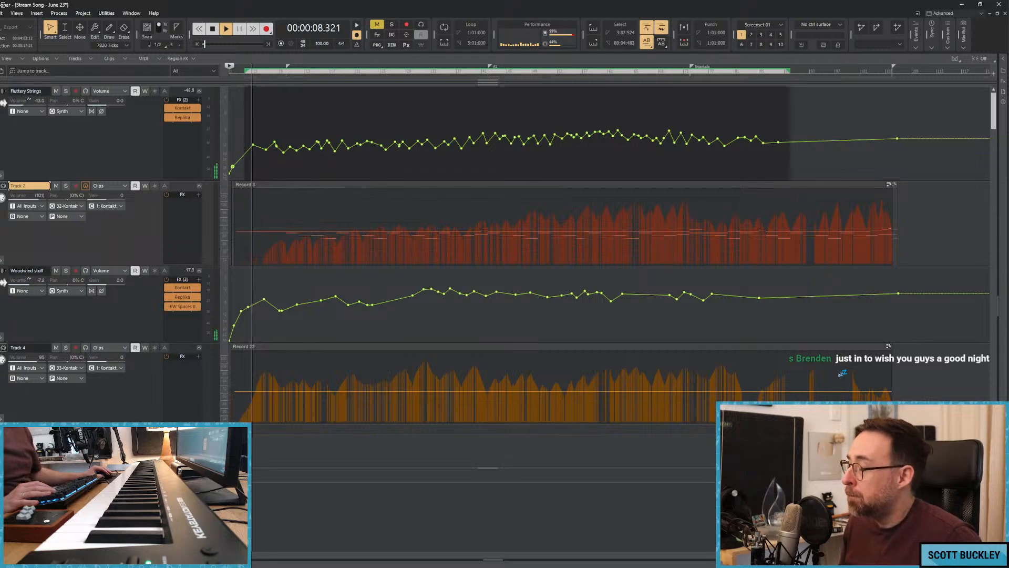
Deepen the Woodwind stuff volume dip at about 0:19 and lower the Fluttery Strings automation at about 0:20 and 0:25.
scroll(232, 167, "up", 5)
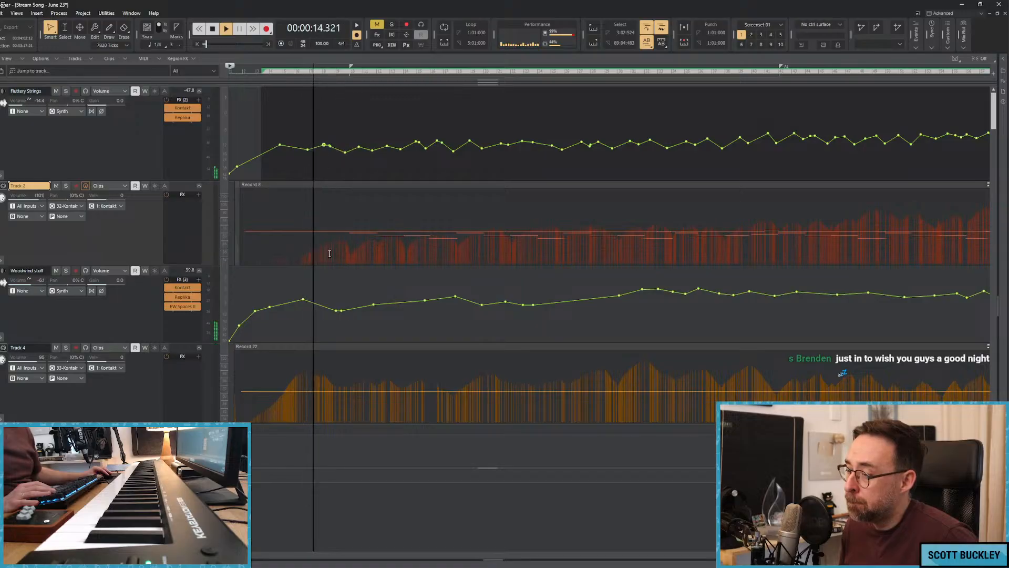
double_click(320, 305)
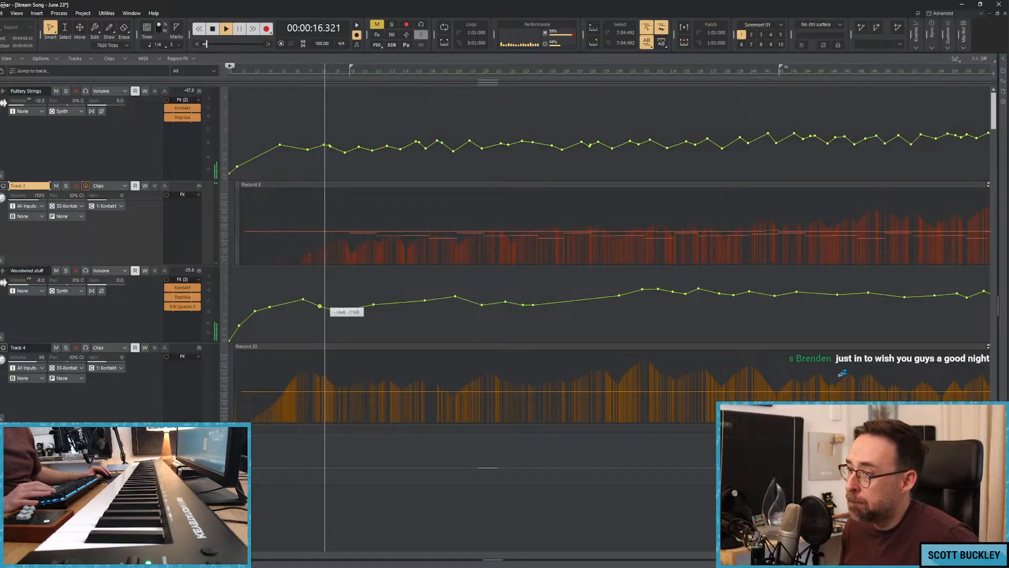
left_click_drag(320, 306, 343, 313)
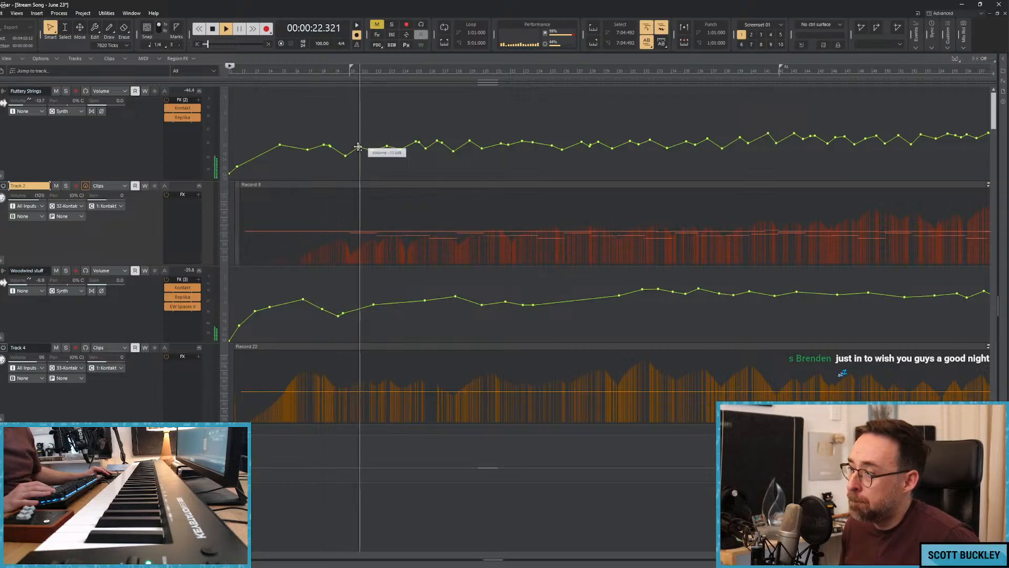
left_click_drag(373, 151, 374, 154)
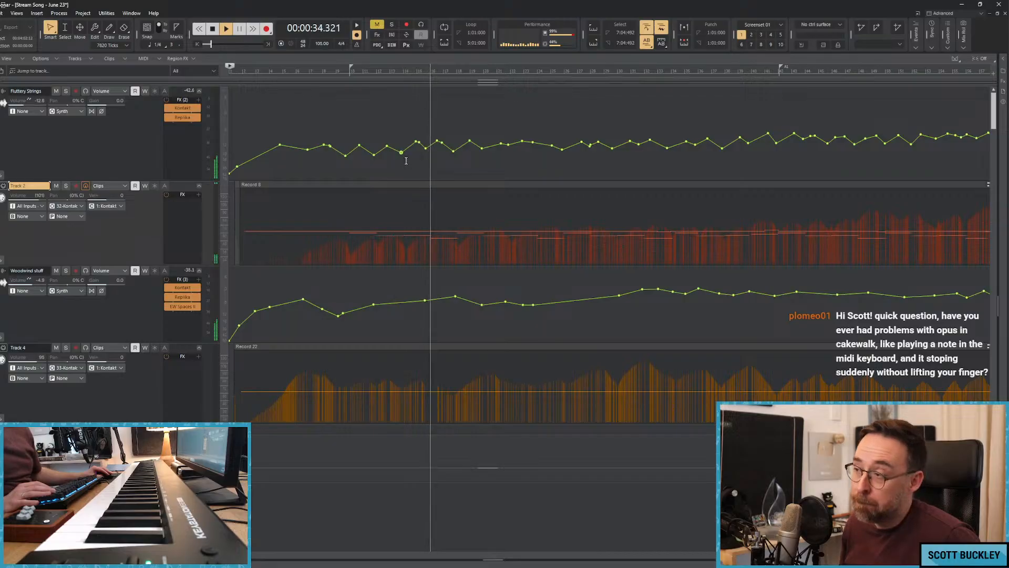
Deepen the Fluttery Strings volume dips at about 0:34 and 0:38 and stop playback near the start of the song.
left_click_drag(416, 143, 426, 149)
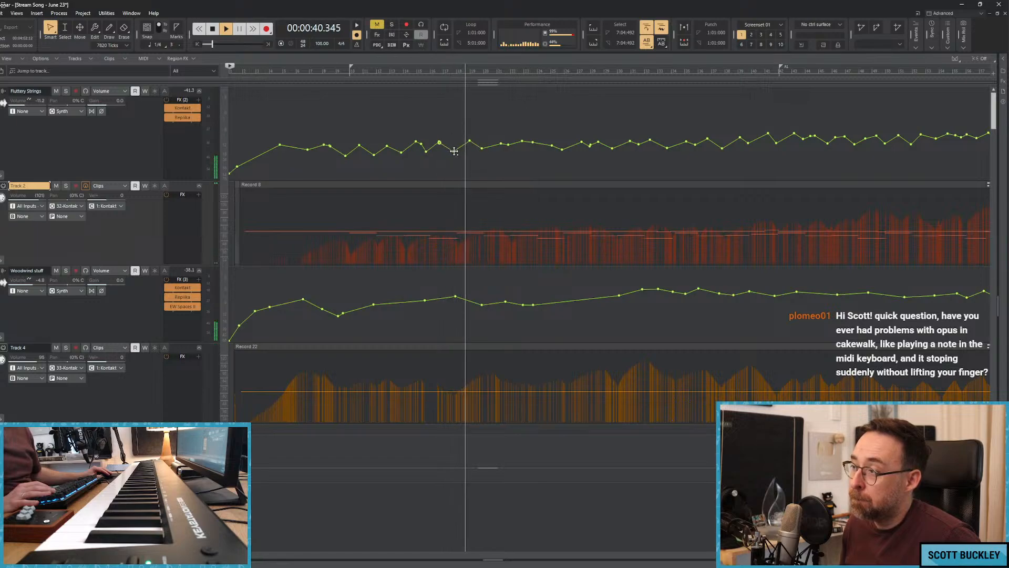
left_click(380, 71)
key("space")
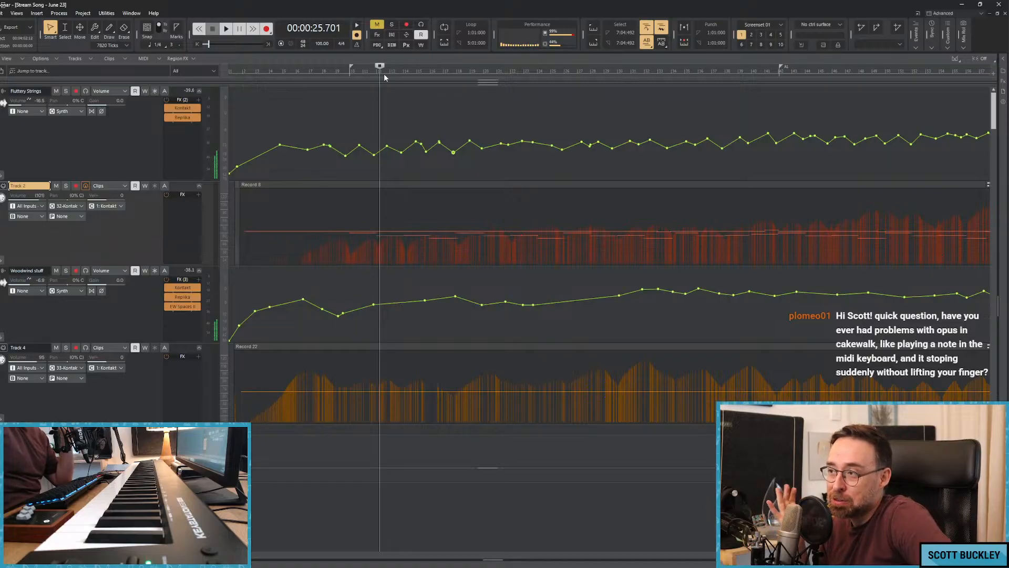
left_click(307, 106)
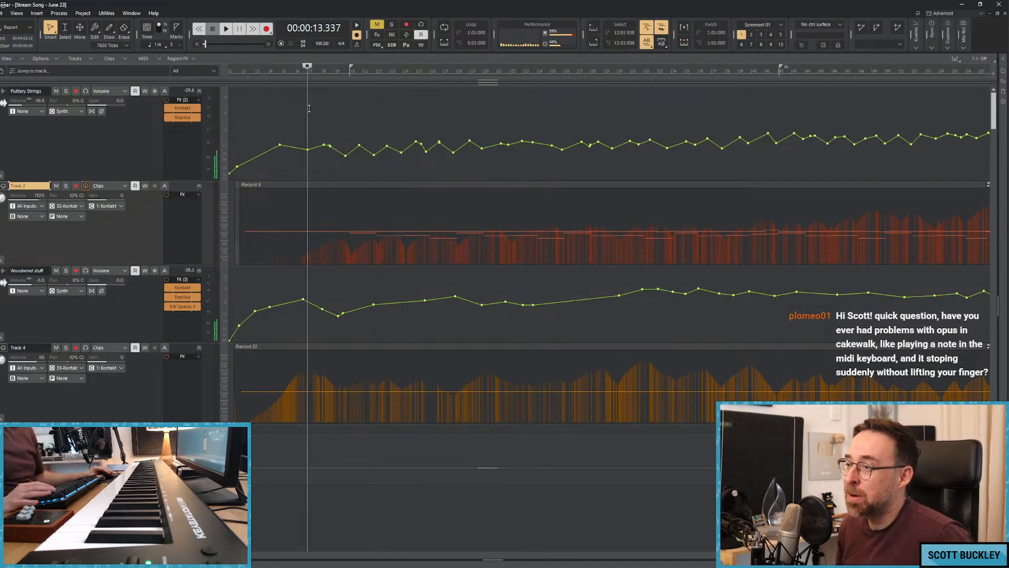
key("w")
left_click(243, 116)
key("w")
key("space")
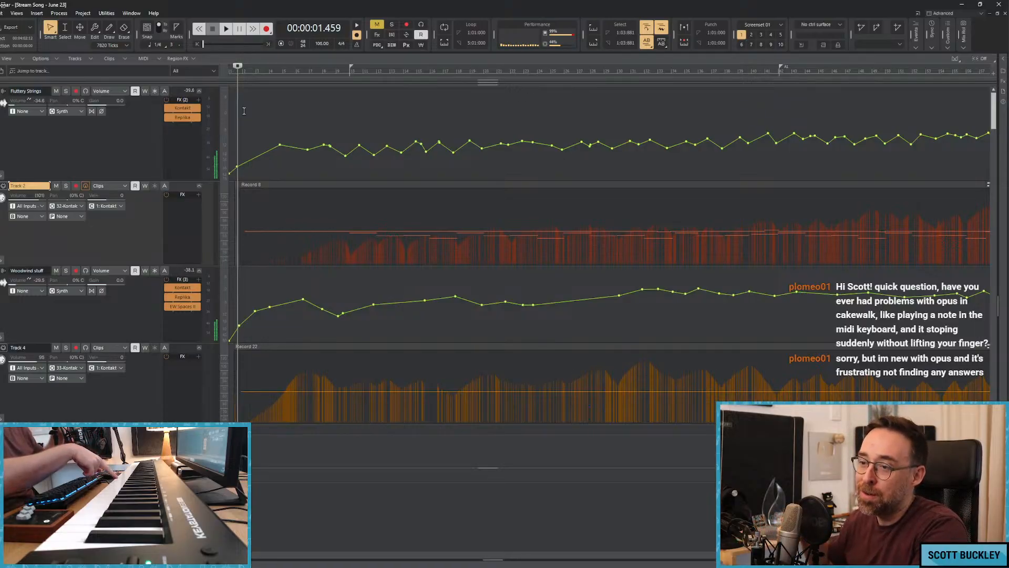
Select the FH Sustain track in the French Horns folder to audition its sound.
scroll(109, 327, "down", 10)
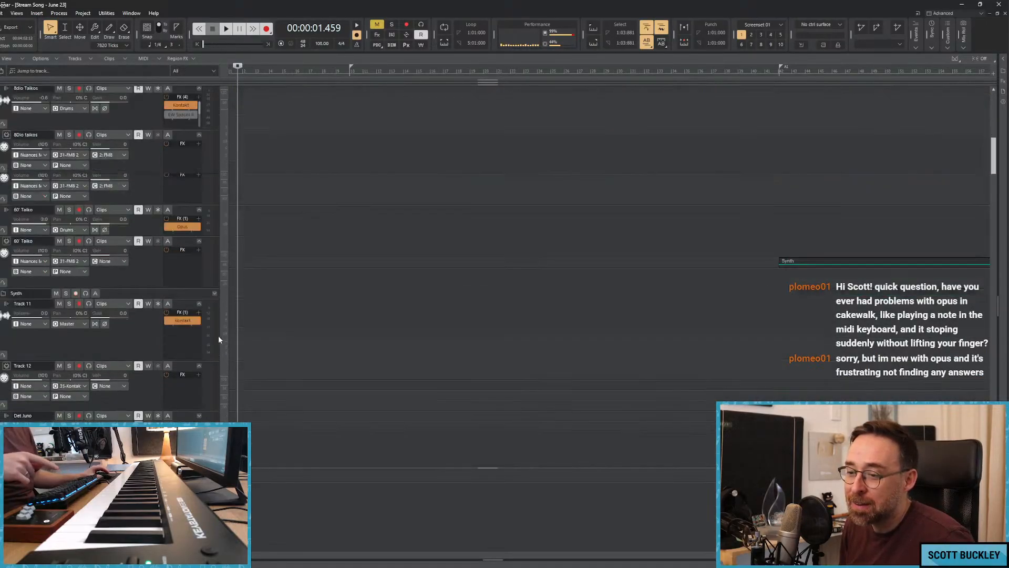
scroll(223, 319, "down", 15)
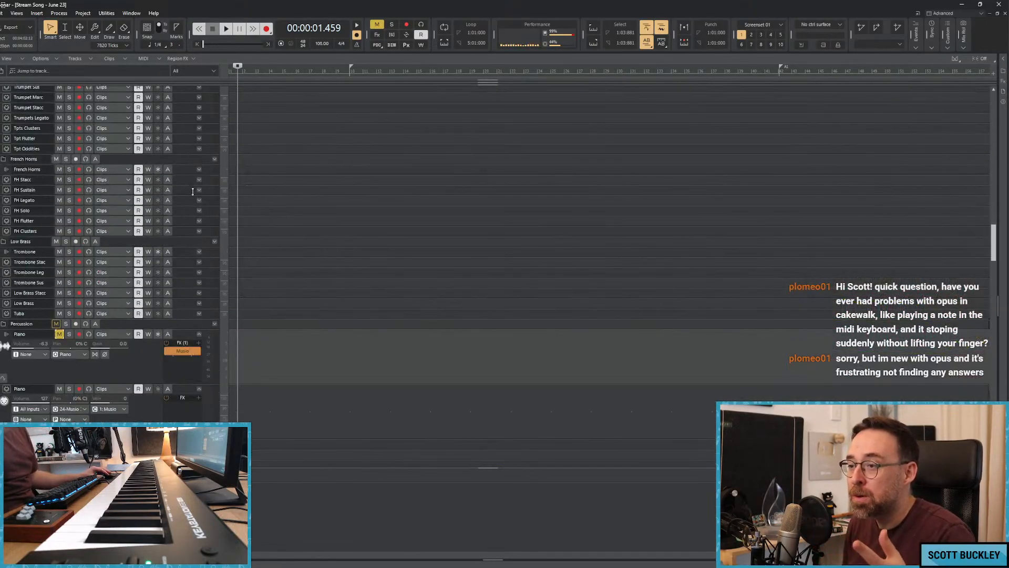
left_click(192, 191)
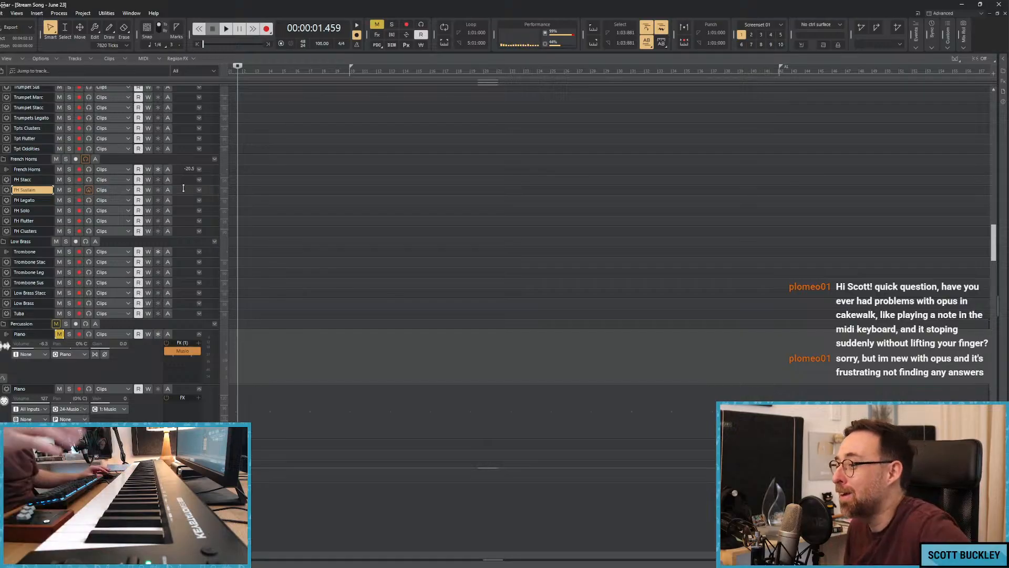
left_click(250, 162)
left_click(232, 162)
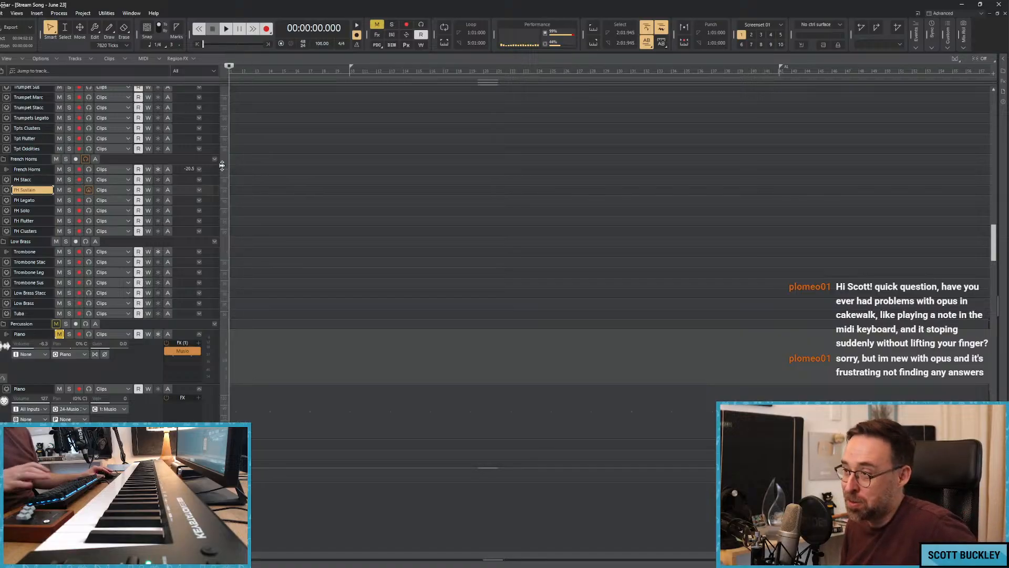
Play the song from the beginning to check the opening seconds.
left_click(257, 151)
scroll(257, 150, "up", 10)
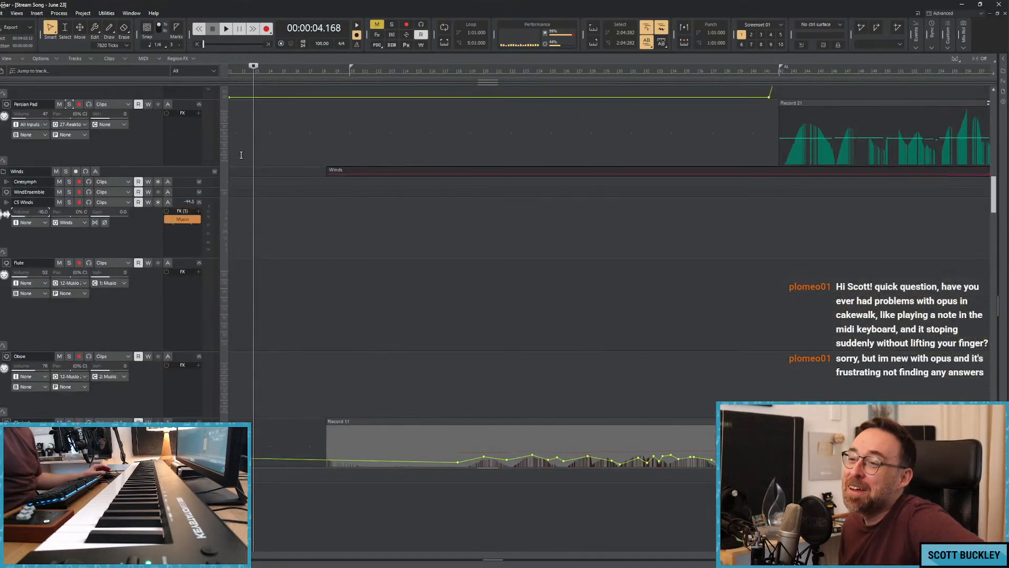
double_click(245, 151)
left_click(272, 127)
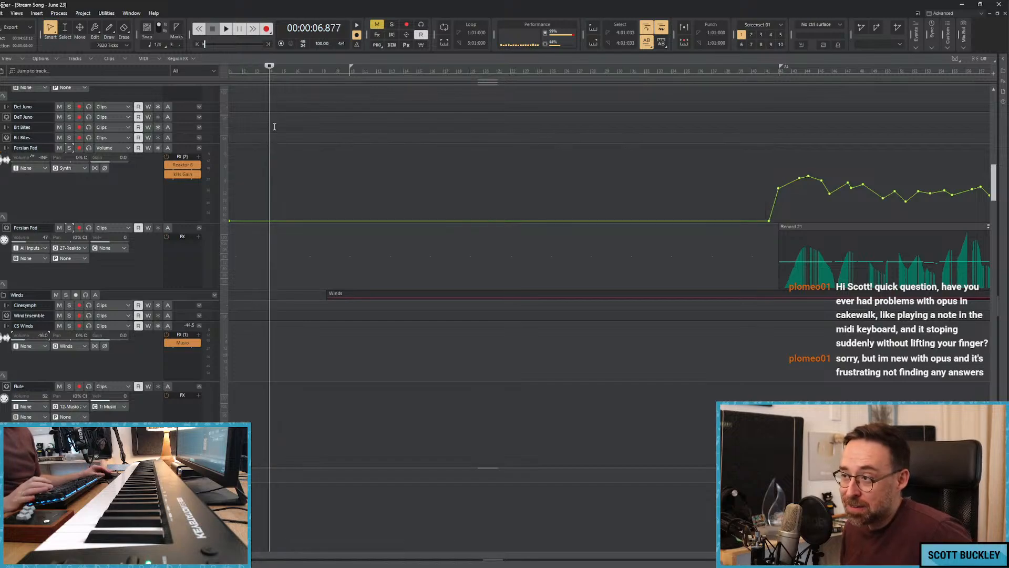
key("w")
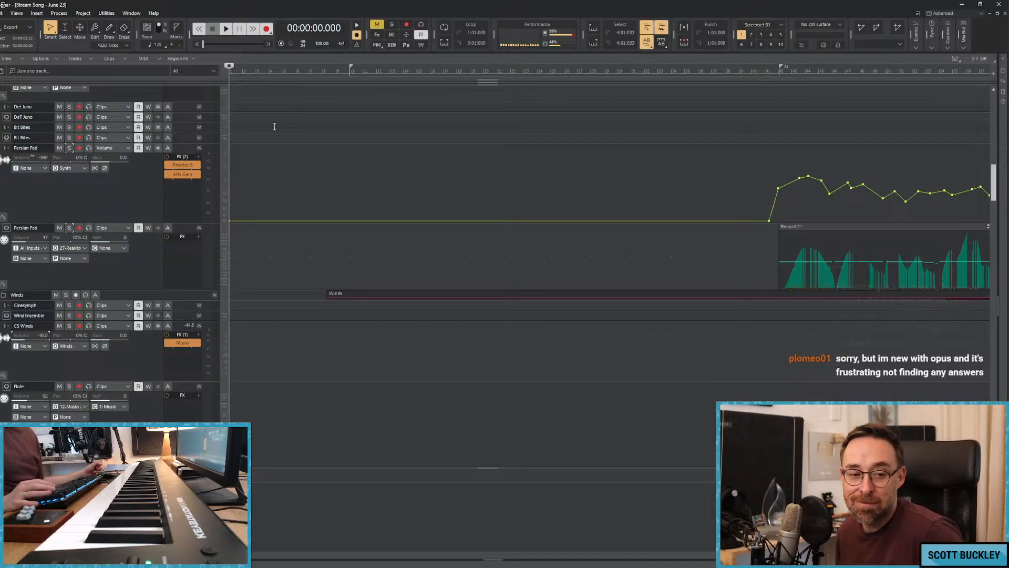
key("space")
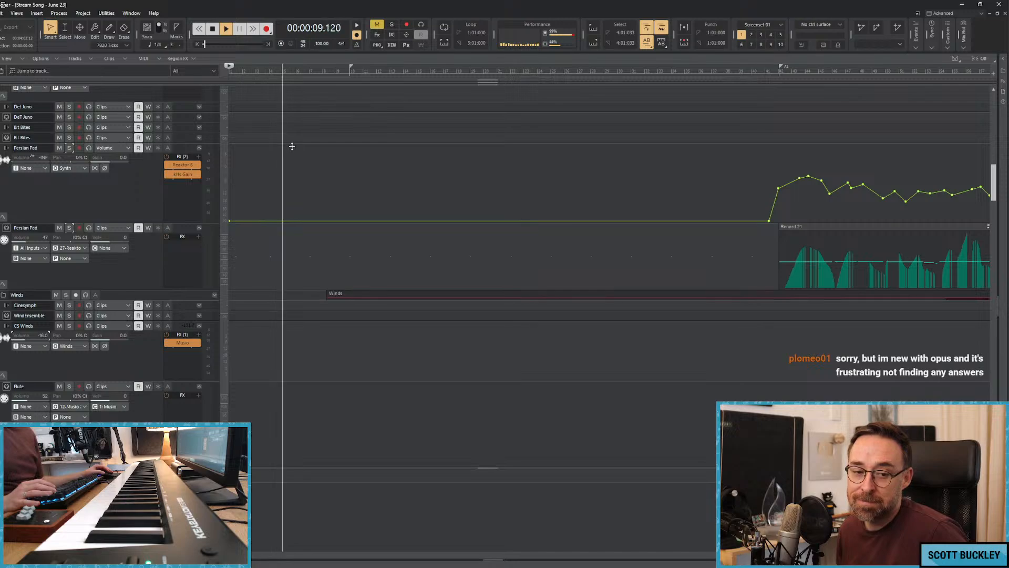
key("space")
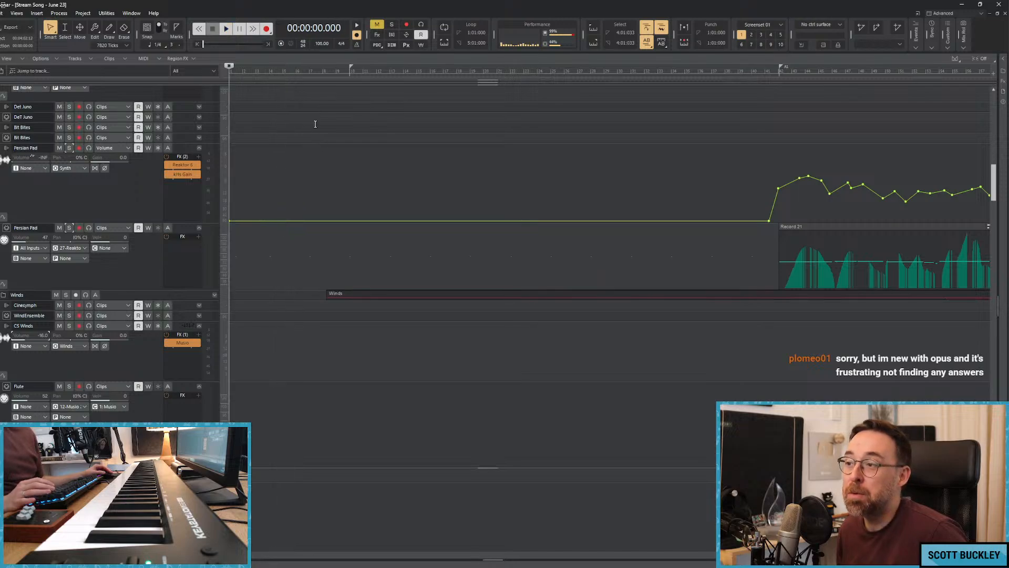
Add a volume automation point to the opening rise of Fluttery Strings at about 0:05.
left_click(315, 124)
key("w")
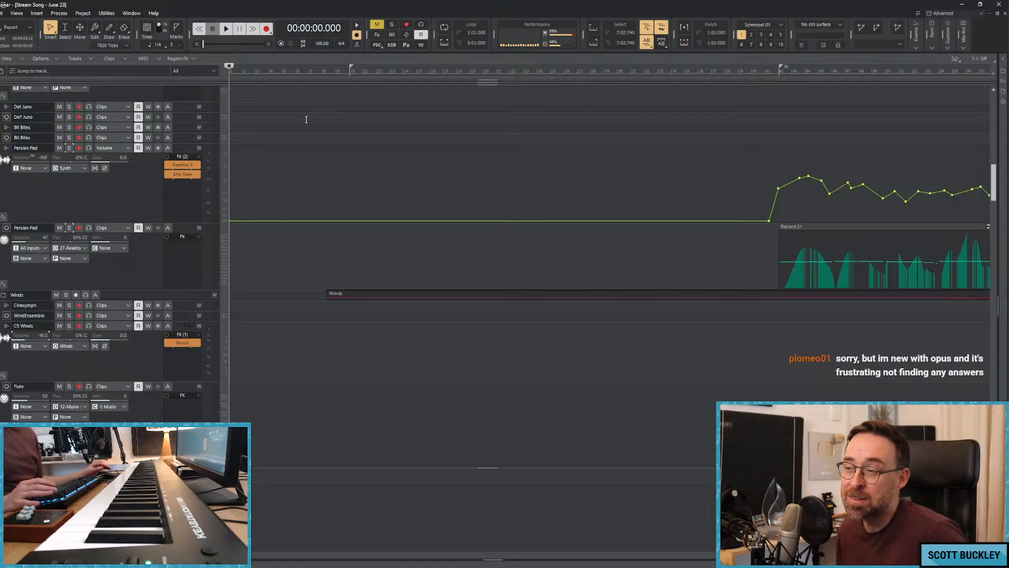
scroll(300, 116, "up", 10)
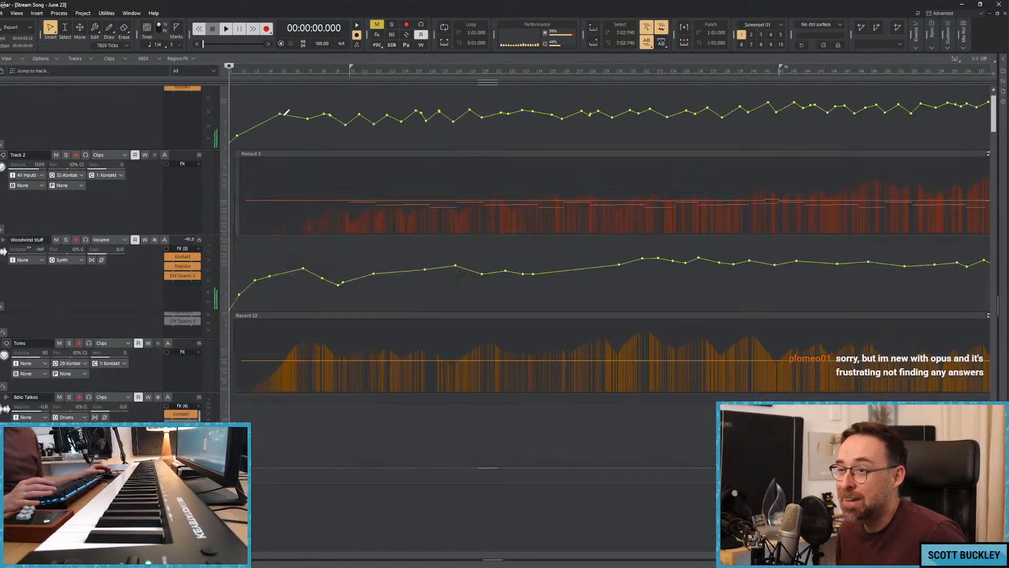
scroll(286, 112, "up", 1)
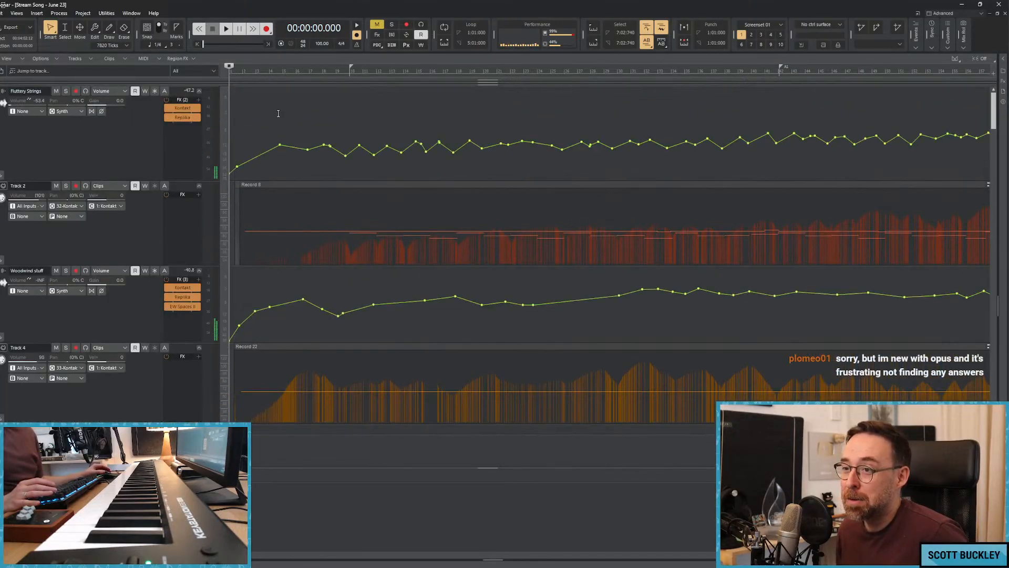
left_click(261, 152)
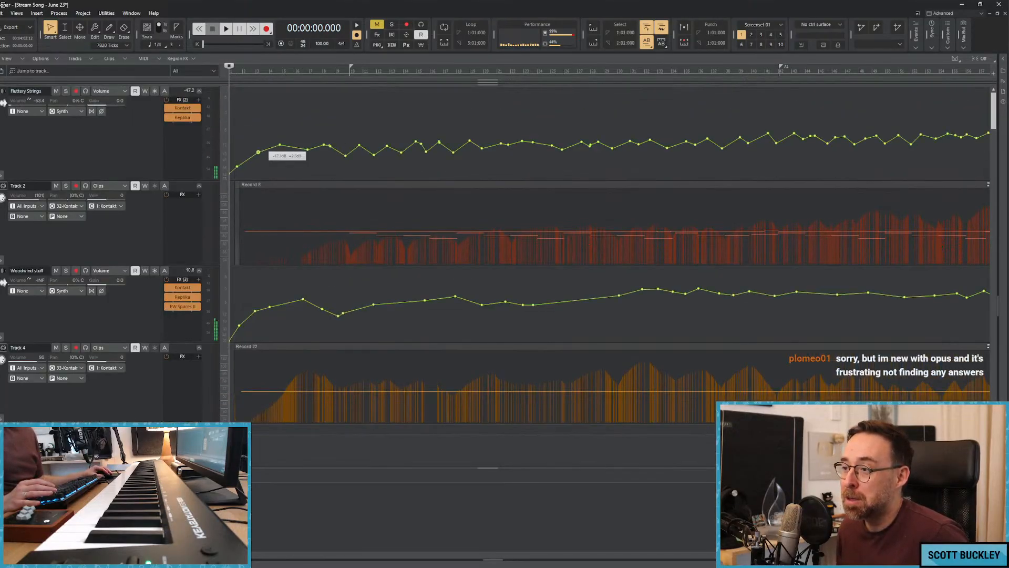
left_click(237, 139)
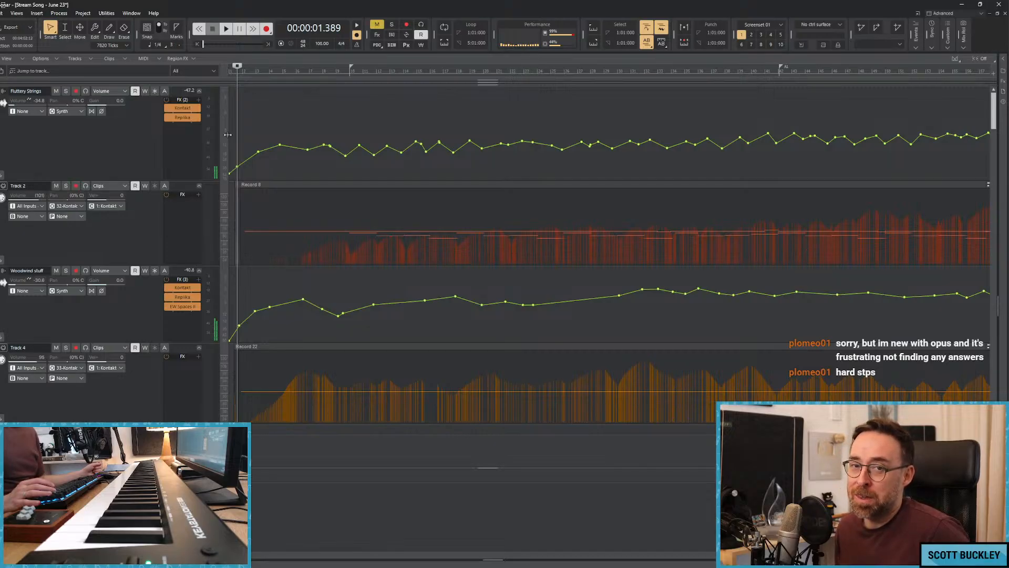
key("space")
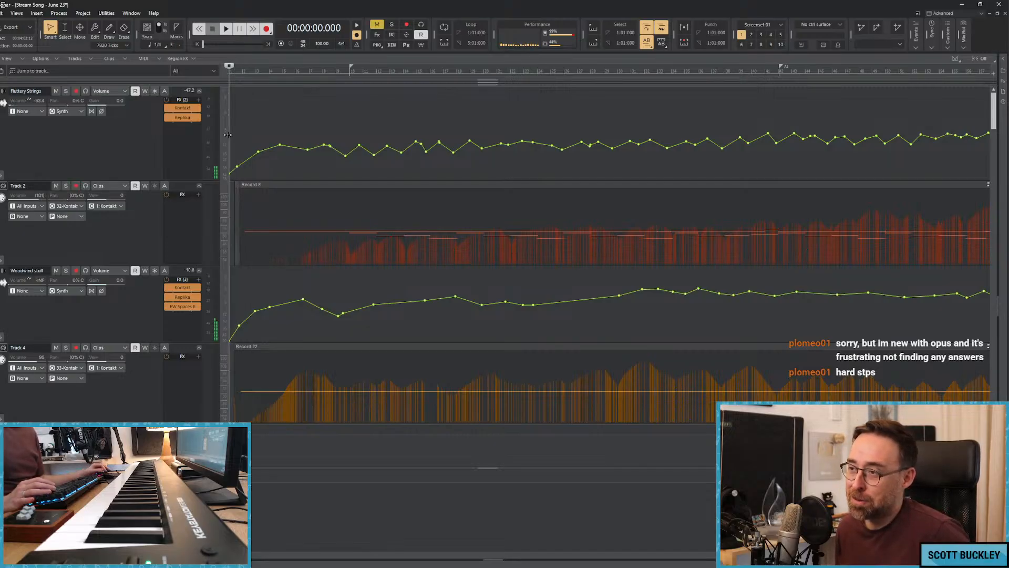
Play the song from the start and review the clips and volume automation of all tracks down to the basses.
key("space")
scroll(363, 202, "down", 10)
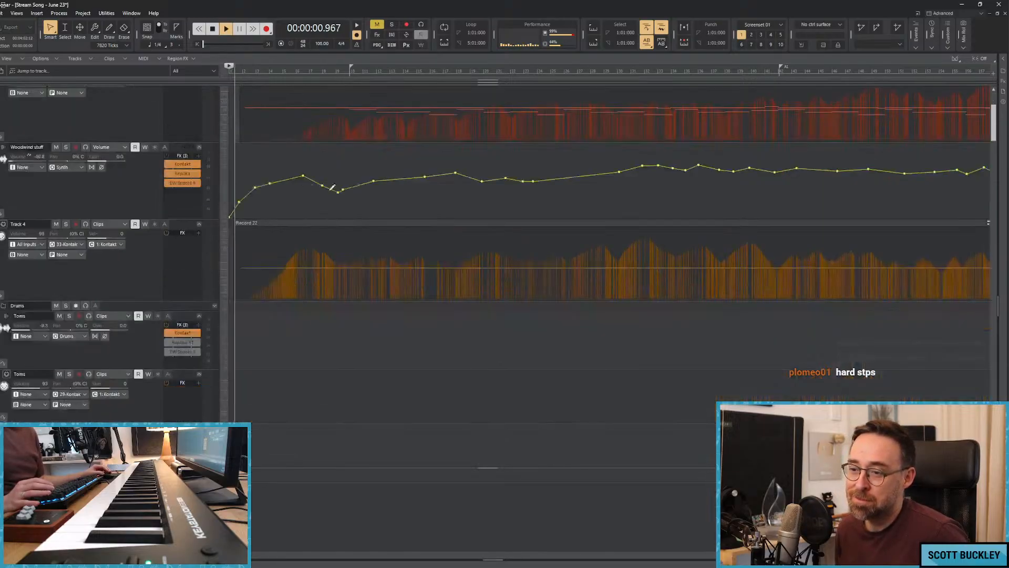
scroll(374, 206, "down", 5)
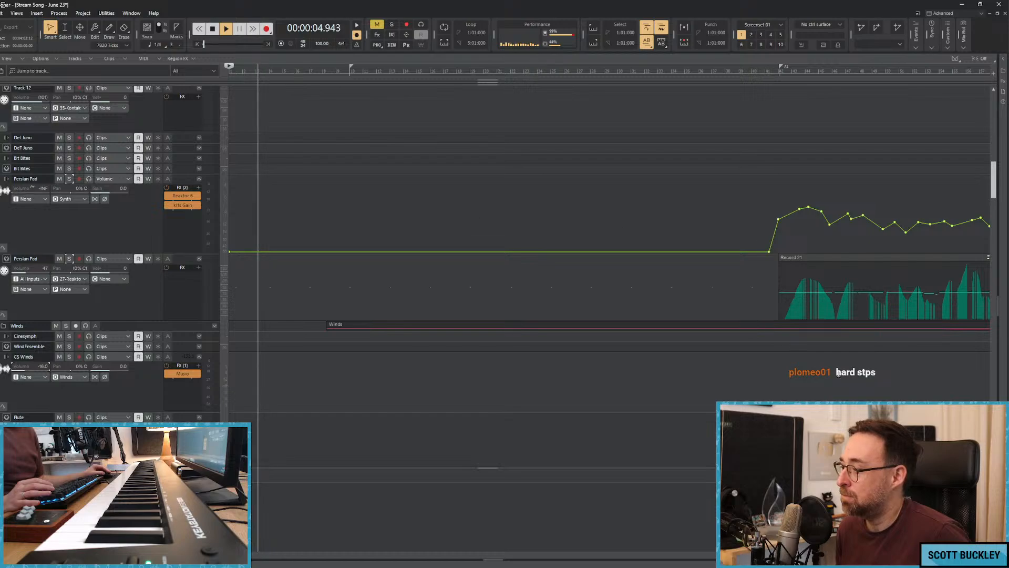
scroll(488, 279, "down", 5)
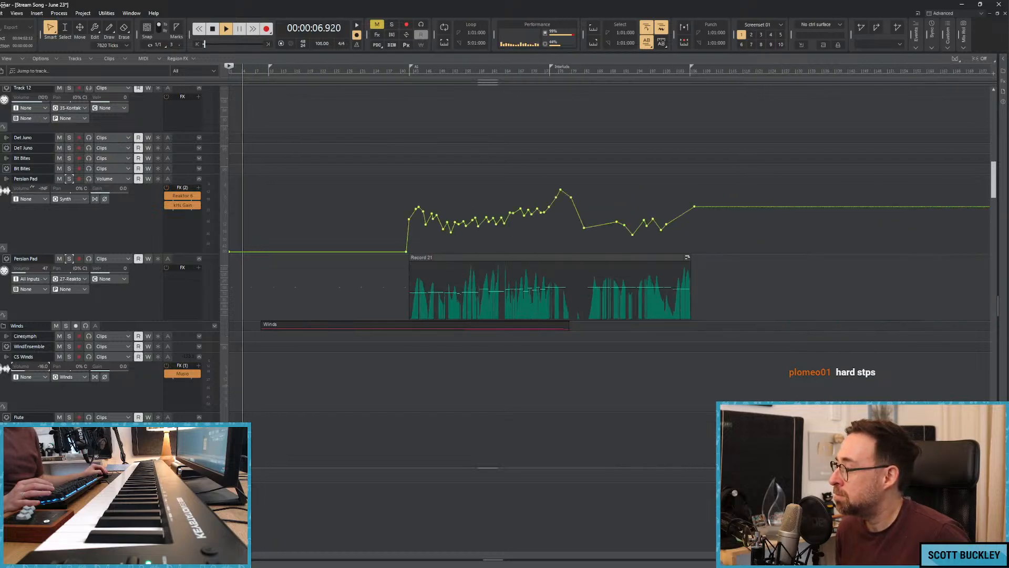
left_click(474, 263)
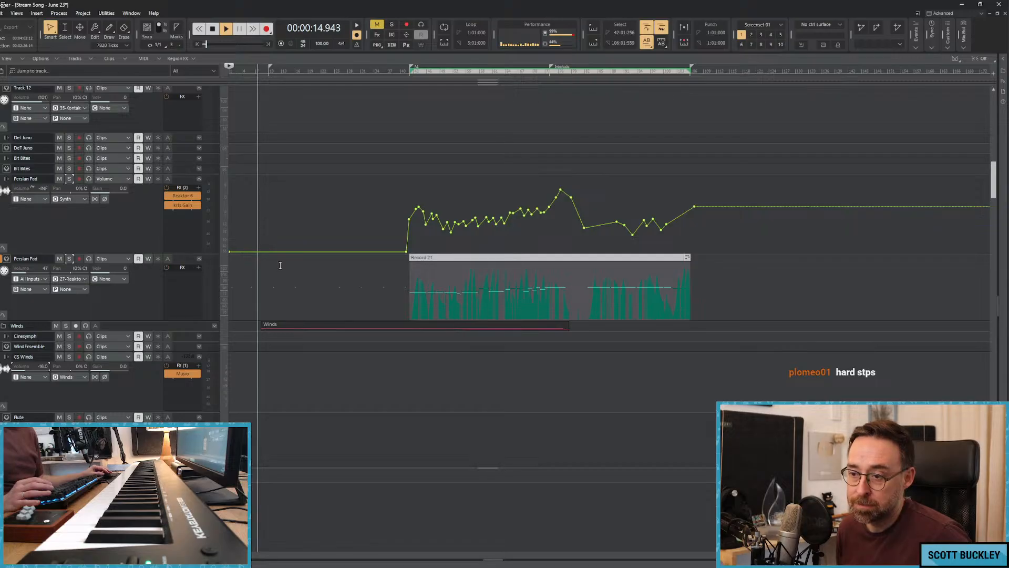
scroll(271, 252, "down", 10)
scroll(271, 252, "down", 10)
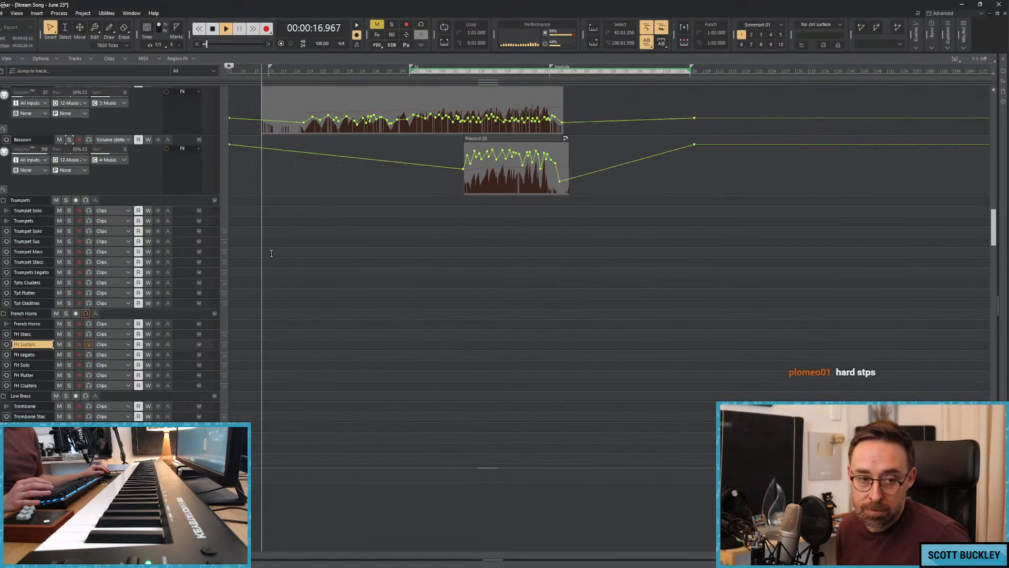
scroll(287, 261, "down", 8)
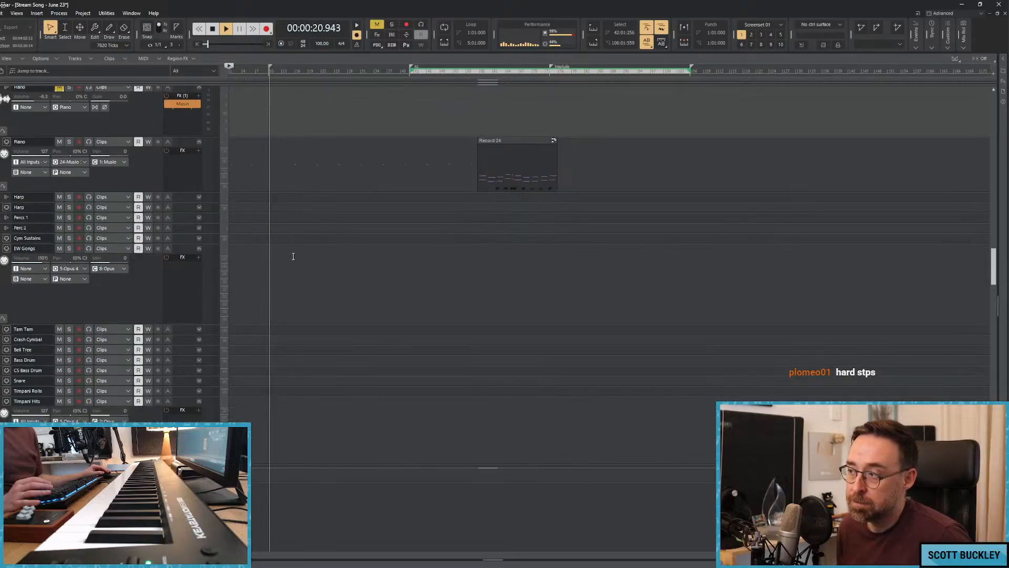
scroll(290, 255, "down", 8)
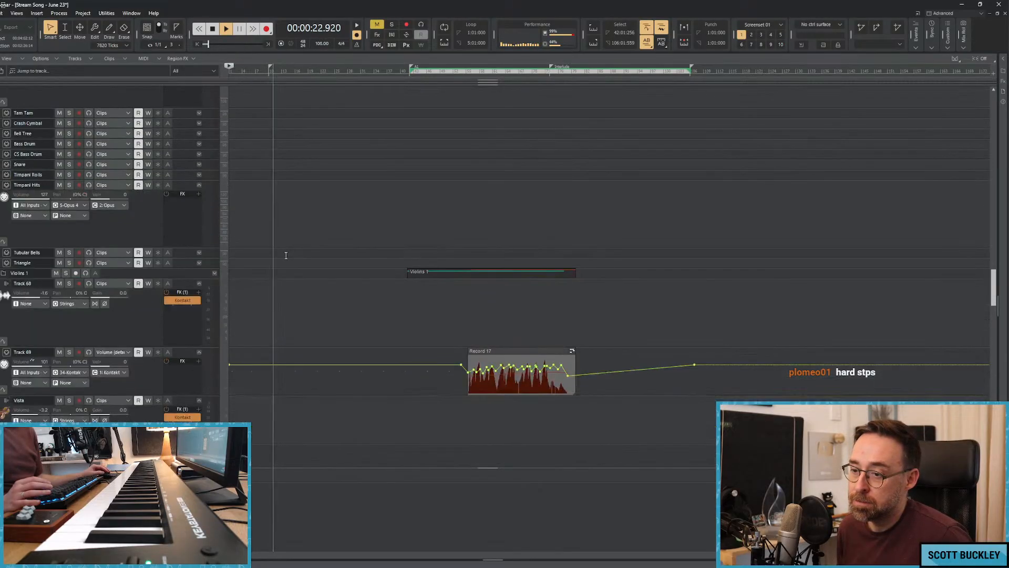
scroll(286, 255, "down", 5)
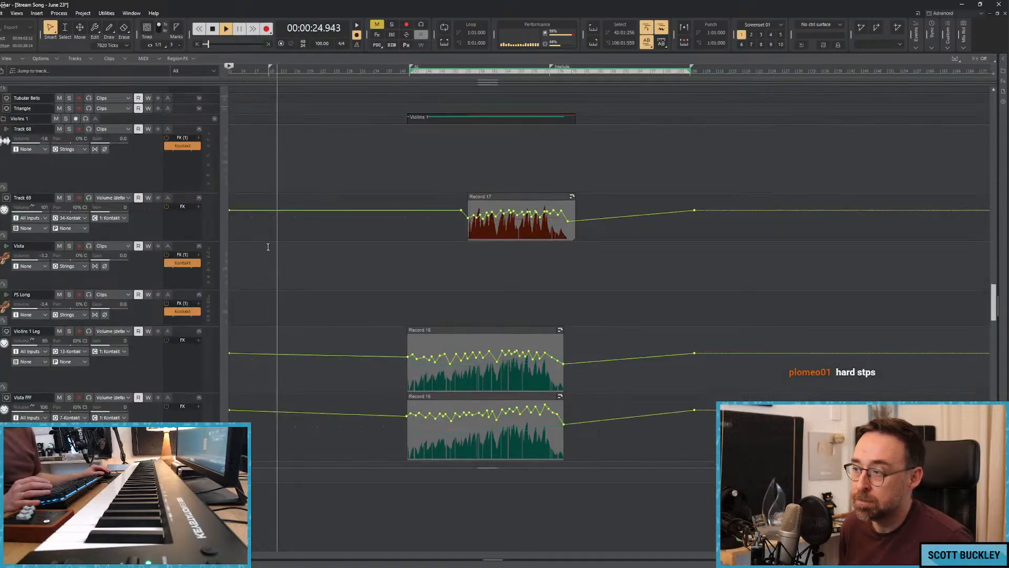
scroll(278, 252, "down", 10)
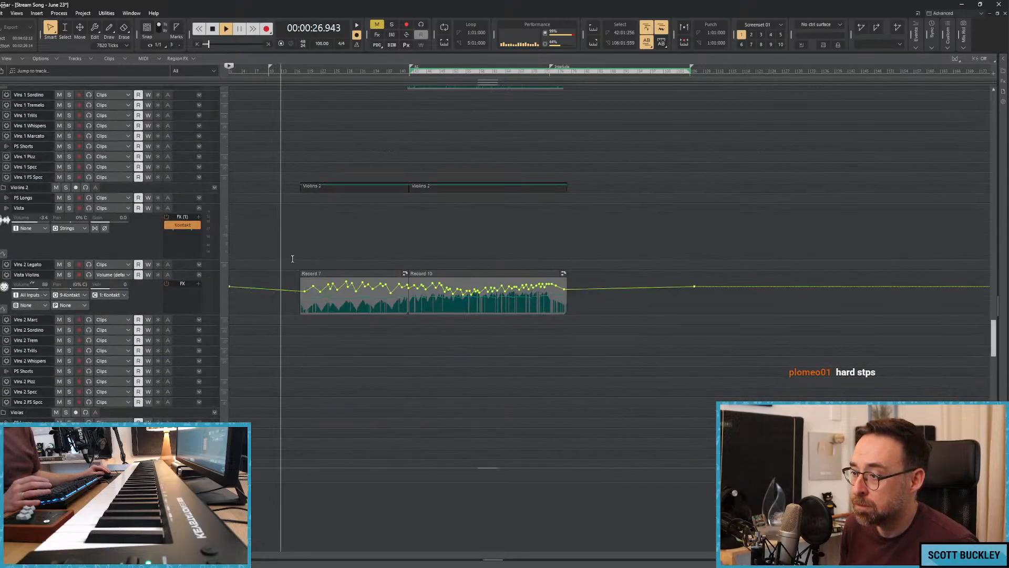
scroll(289, 258, "down", 10)
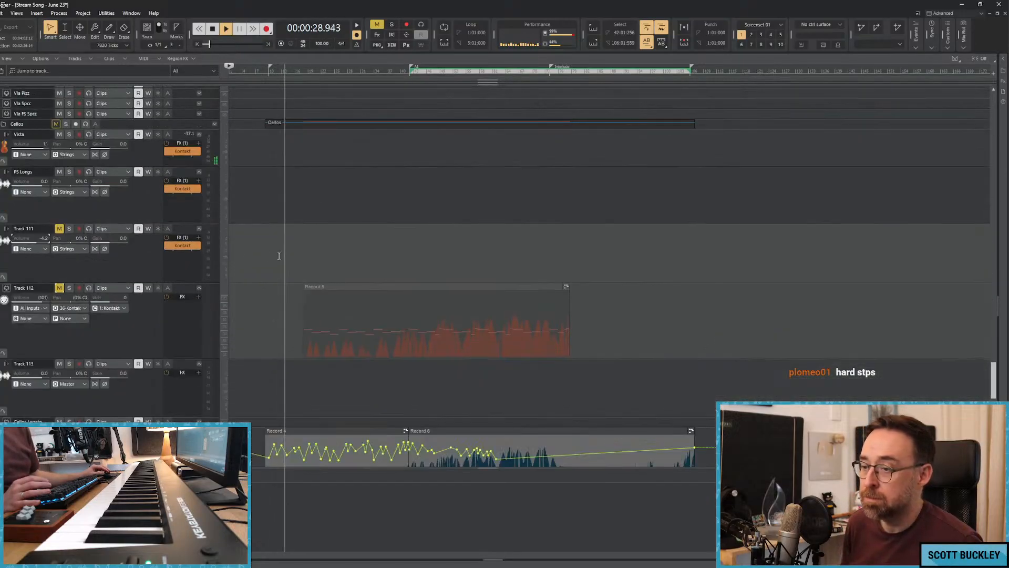
scroll(273, 257, "down", 6)
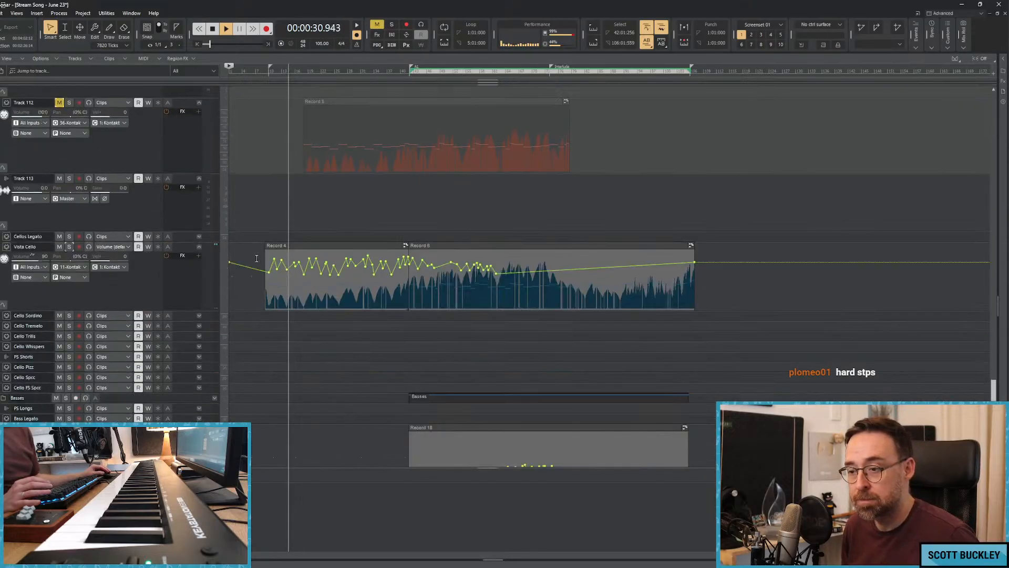
scroll(260, 262, "down", 6)
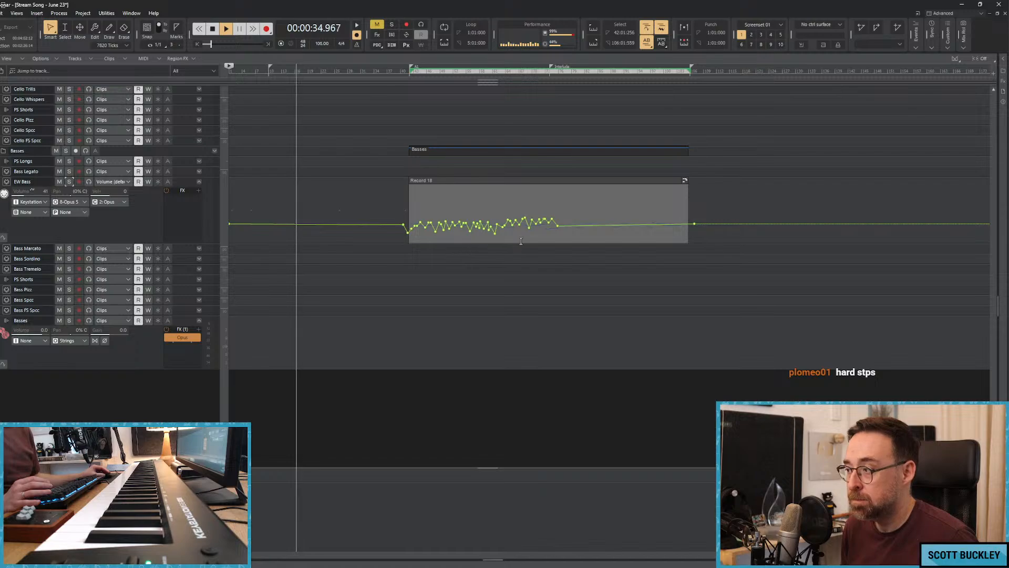
Reshape the first volume automation points of the EW Bass track at the start of its clip.
mouse_move(534, 220)
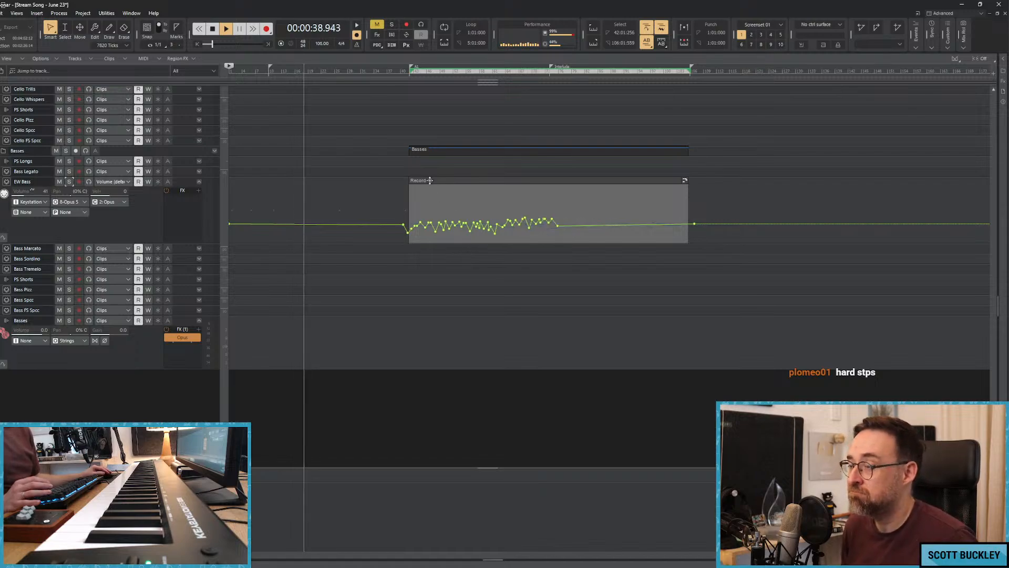
key("ctrl+Right")
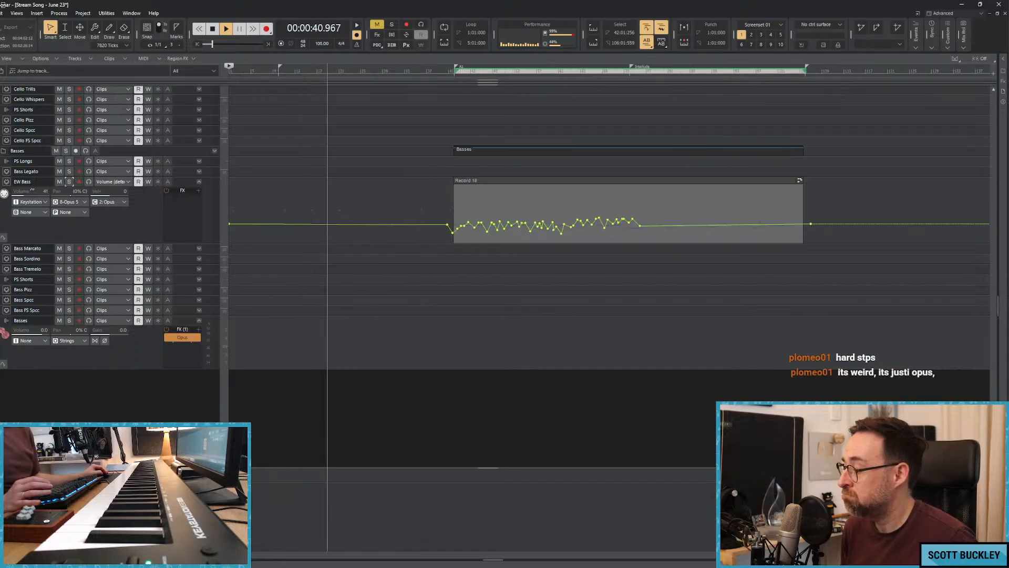
key("ctrl+Right")
key("ctrl+Right")
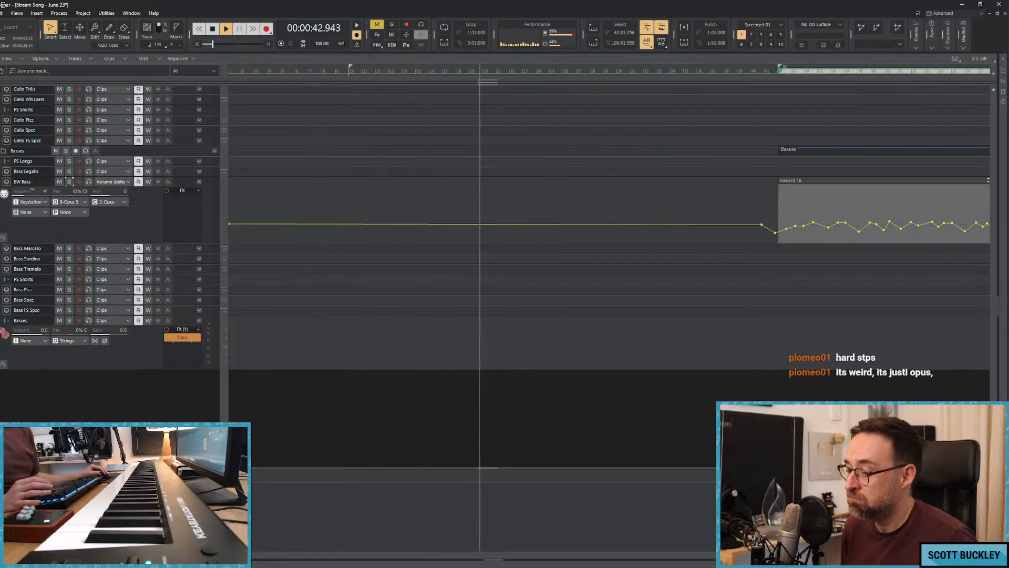
left_click_drag(240, 555, 398, 556)
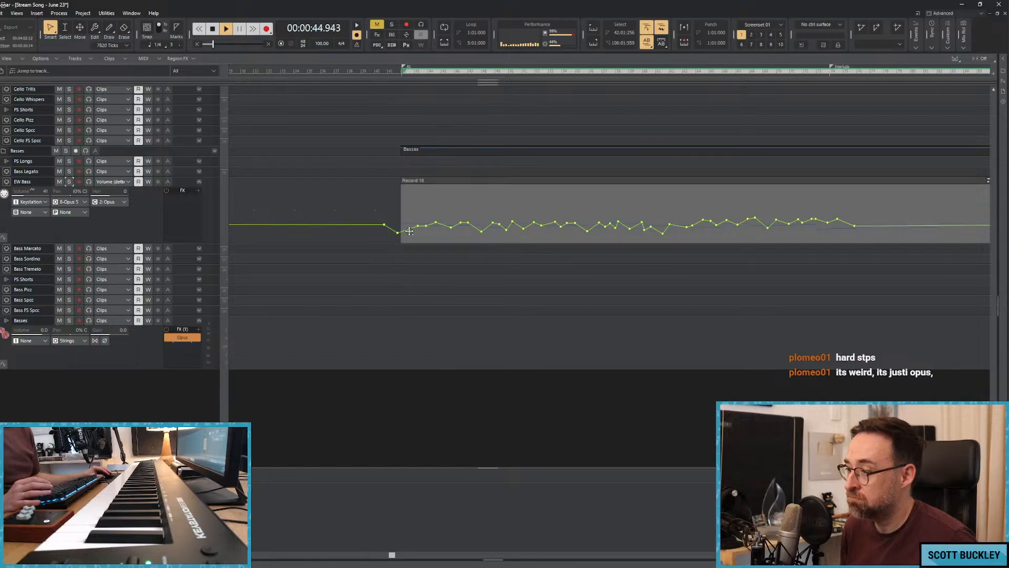
left_click_drag(410, 229, 410, 227)
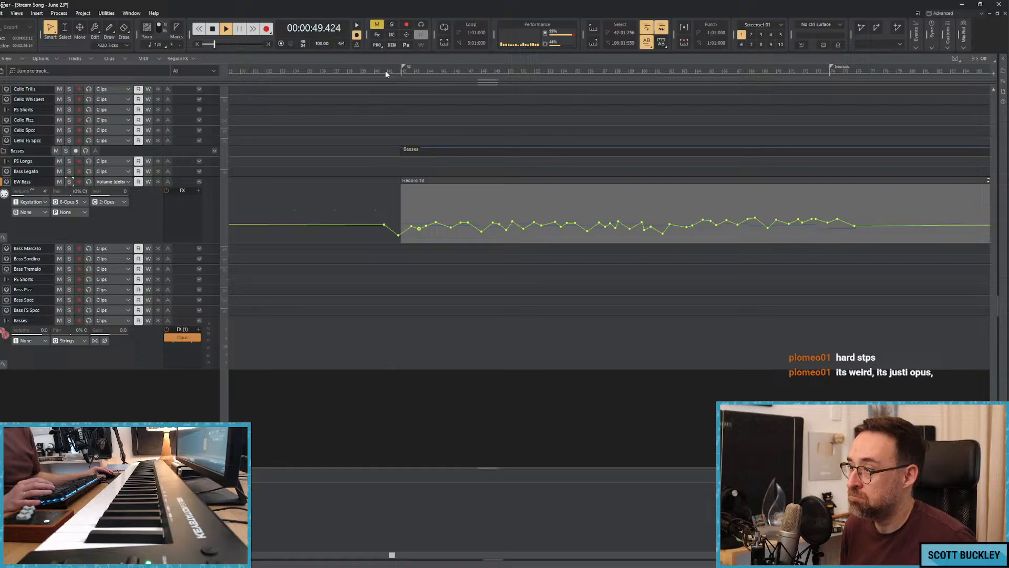
Move the playback start back to about 1:17, ahead of the bass entry, and play the song from there.
left_click(385, 71)
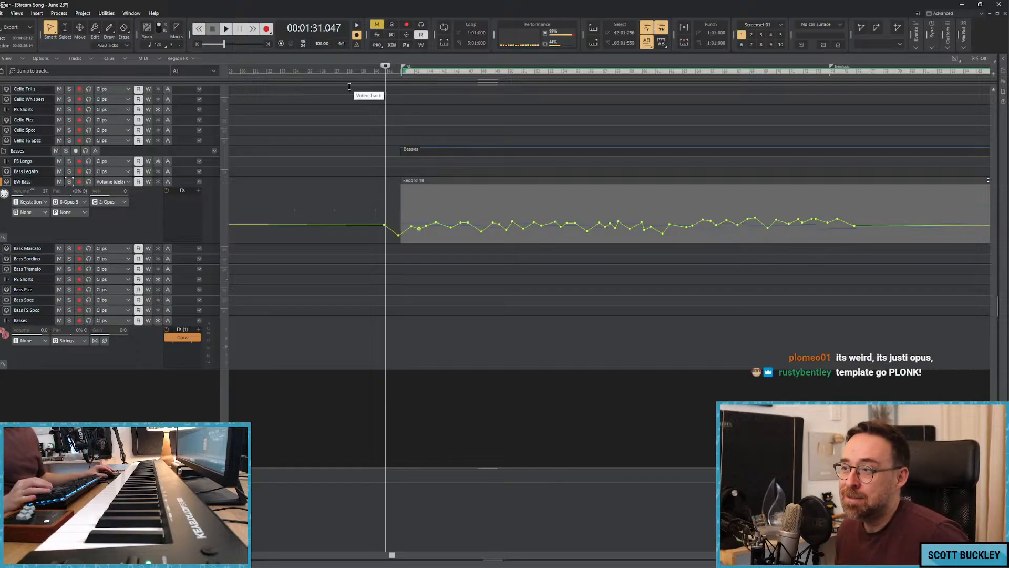
mouse_move(357, 73)
left_mouse_down()
mouse_move(340, 75)
mouse_move(368, 74)
left_mouse_up()
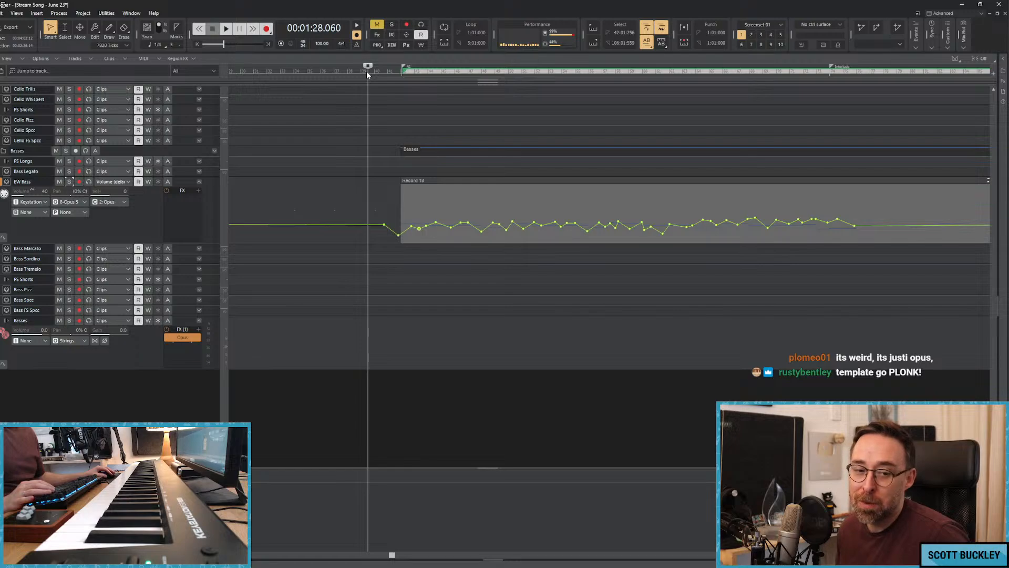
left_click(356, 72)
scroll(277, 144, "up", 10)
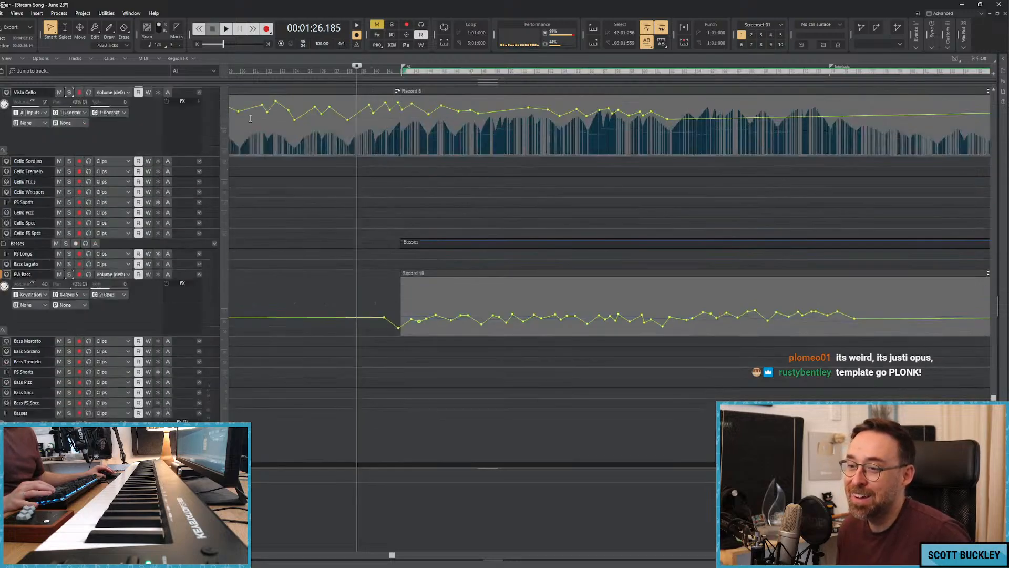
scroll(276, 144, "up", 10)
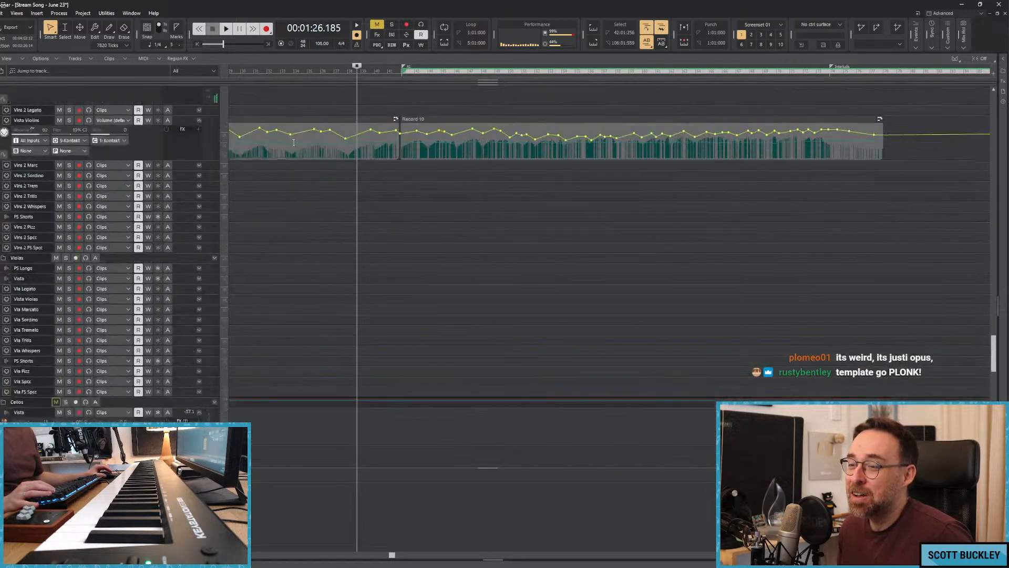
scroll(294, 143, "up", 10)
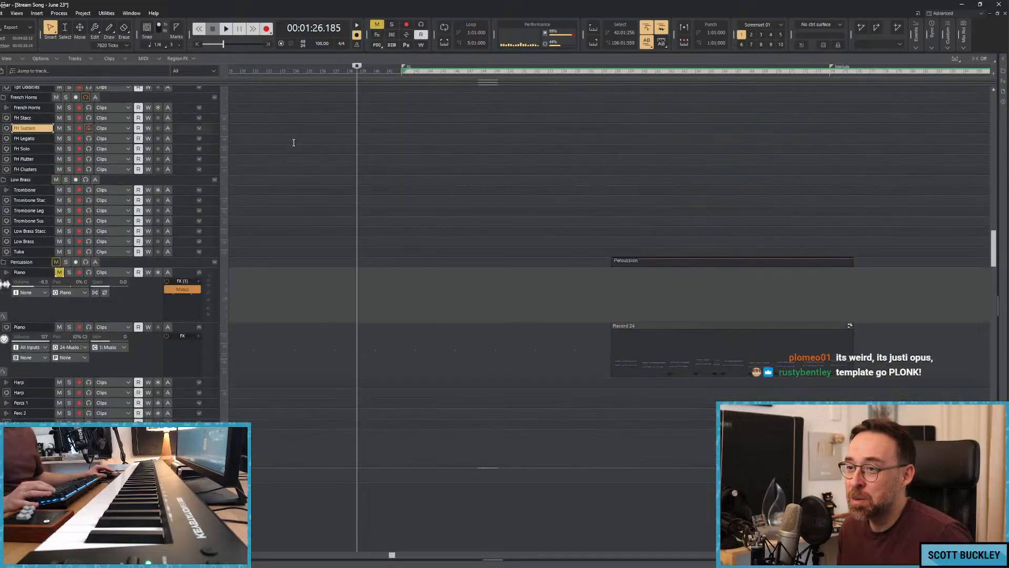
left_click(342, 136)
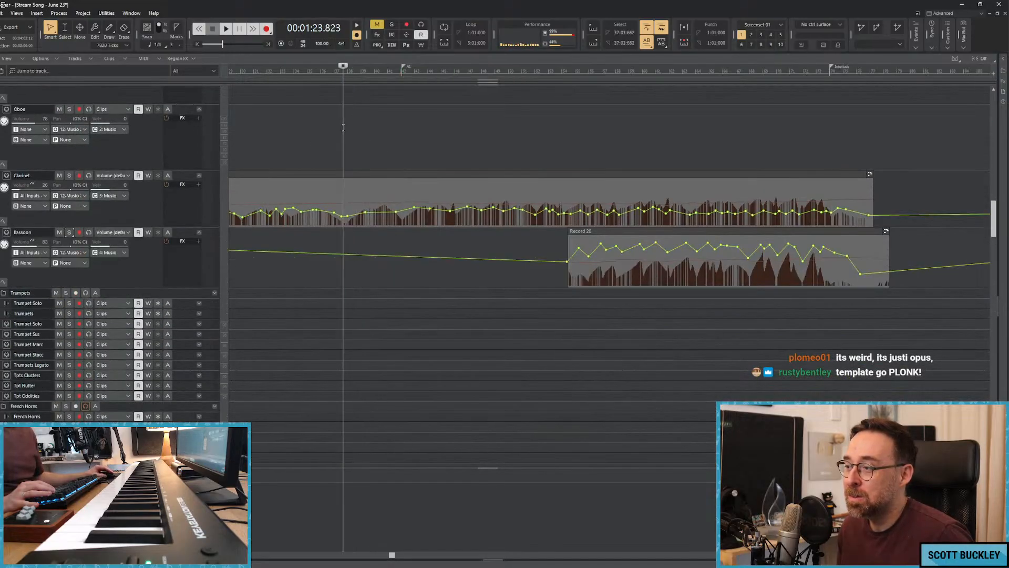
left_click(305, 136)
key("space")
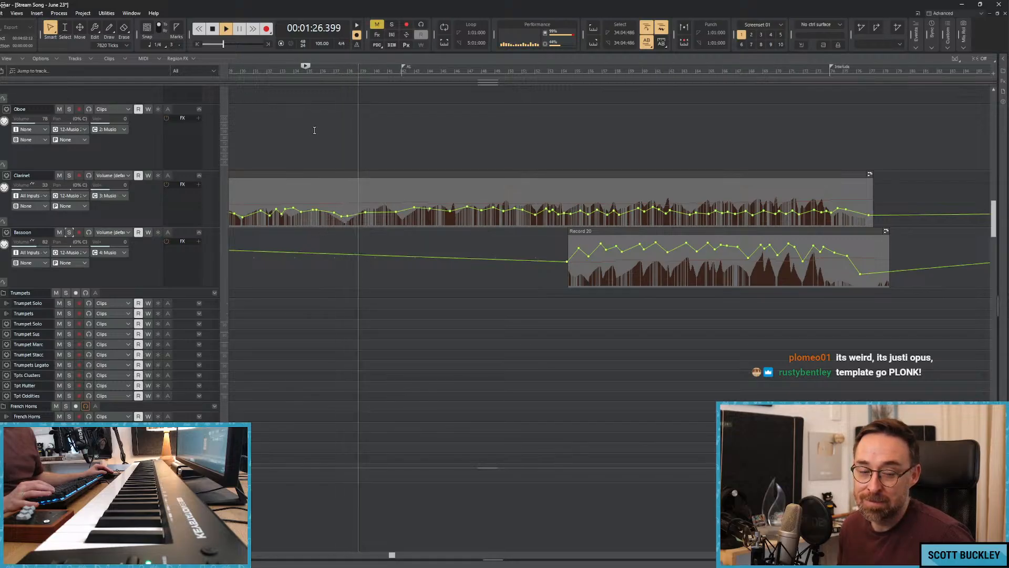
Unmute the Piano instrument track in the Percussion folder during playback.
scroll(355, 157, "down", 5)
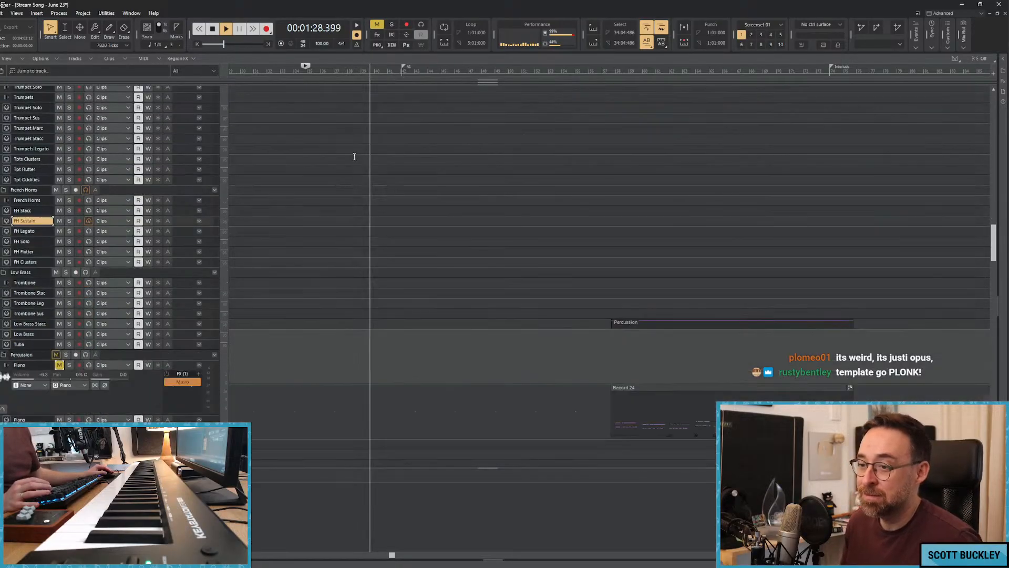
scroll(349, 154, "down", 4)
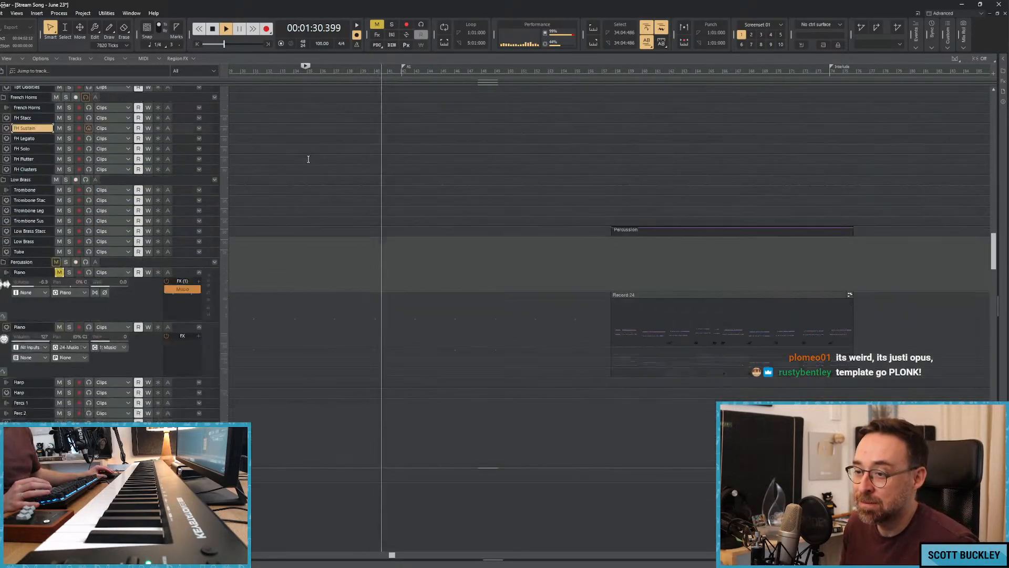
scroll(308, 159, "down", 3)
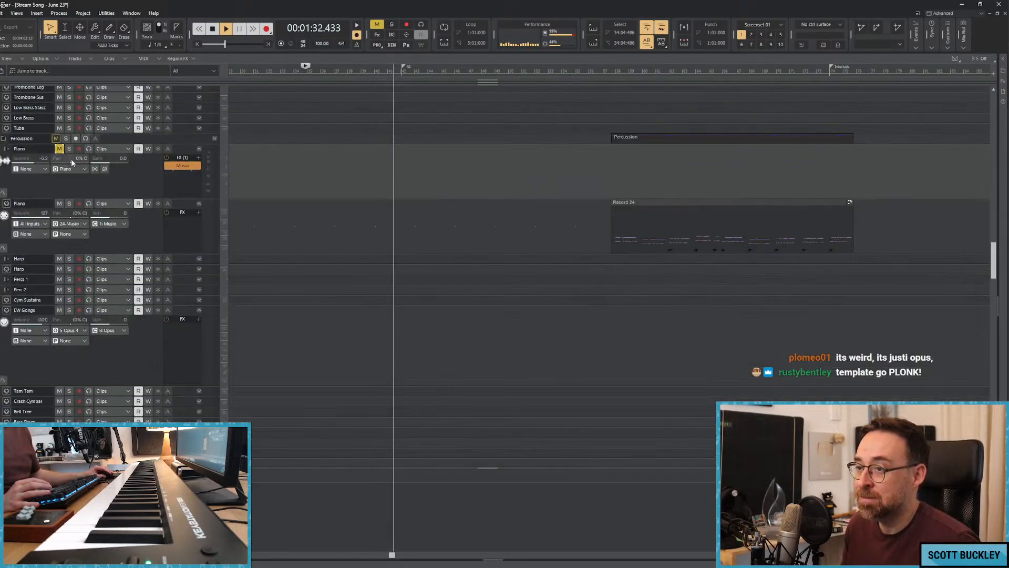
left_click(60, 149)
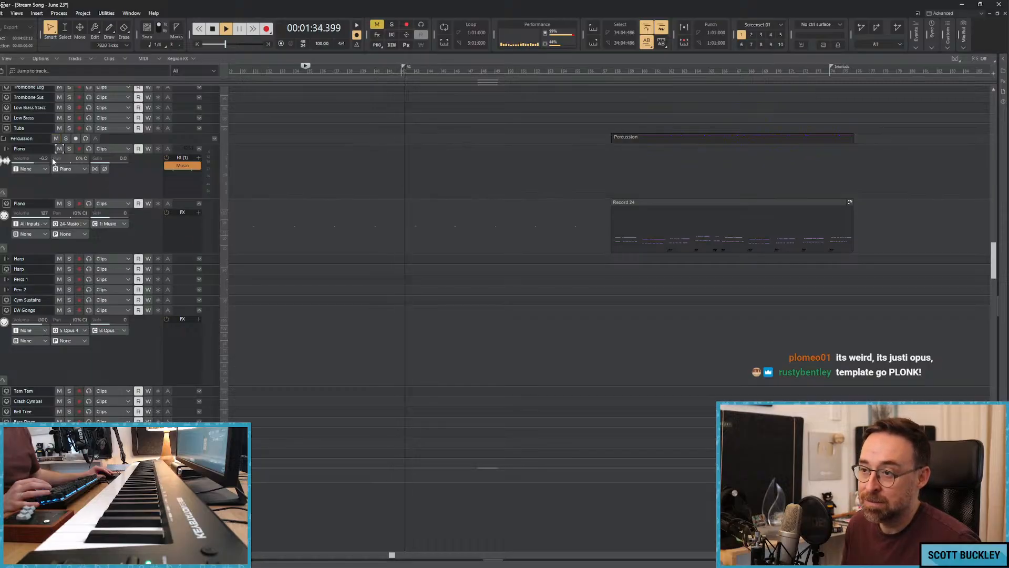
Smooth the Persian Pad's volume automation by adjusting its points between about 1:46 and 1:57.
scroll(295, 184, "down", 4)
scroll(326, 184, "down", 6)
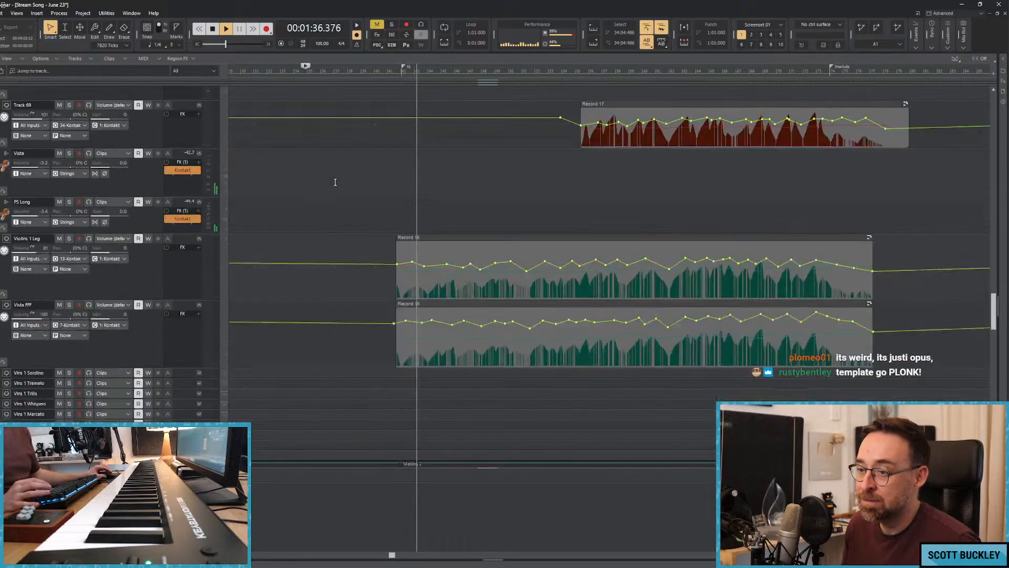
scroll(357, 192, "down", 1)
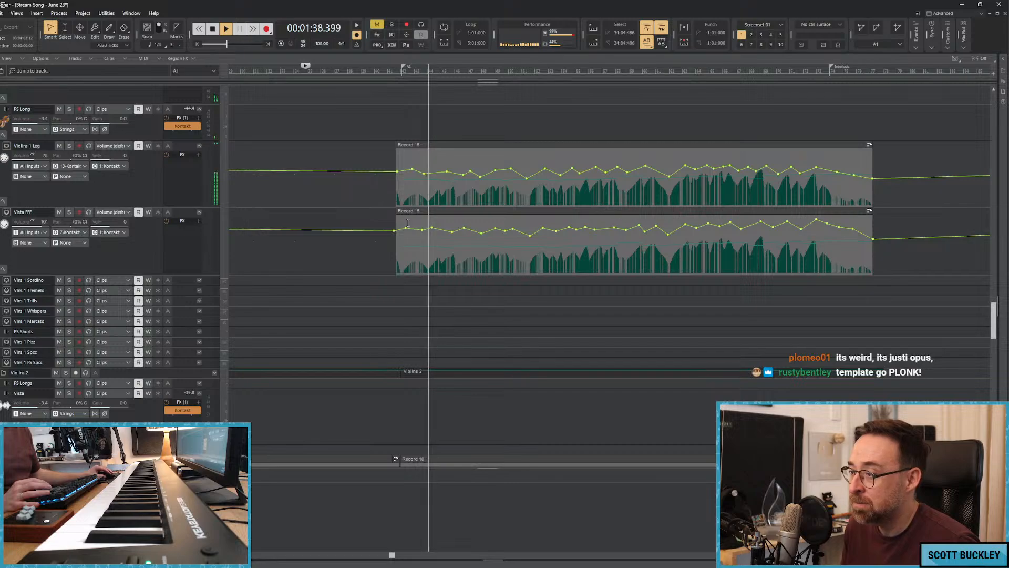
scroll(395, 203, "down", 5)
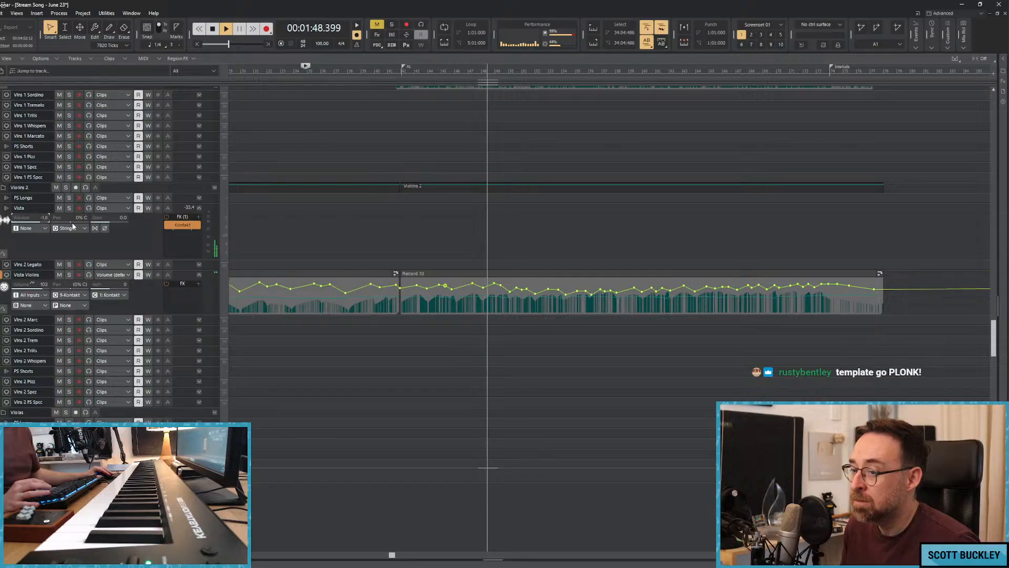
scroll(347, 183, "up", 10)
scroll(347, 182, "up", 15)
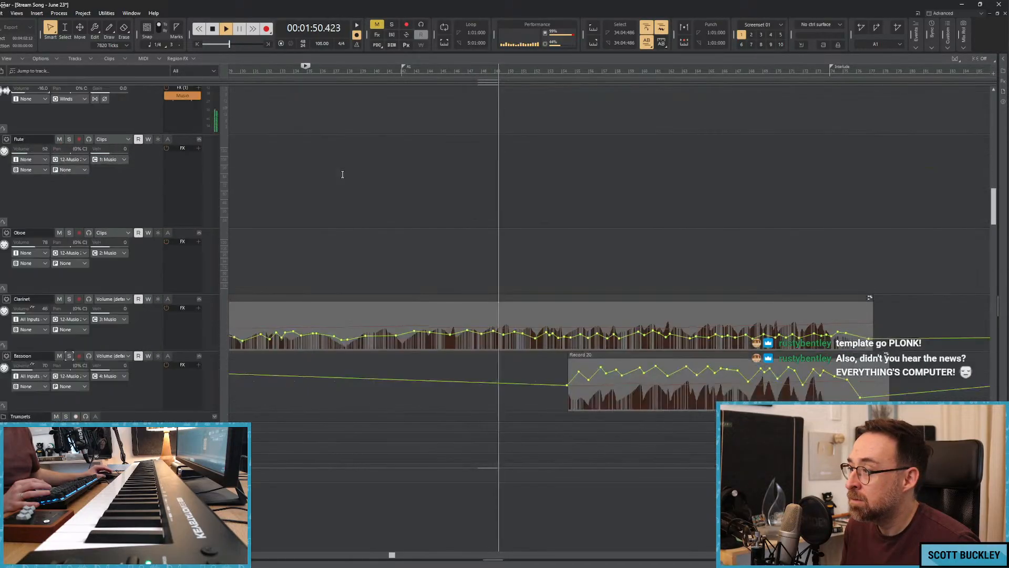
scroll(342, 171, "down", 8)
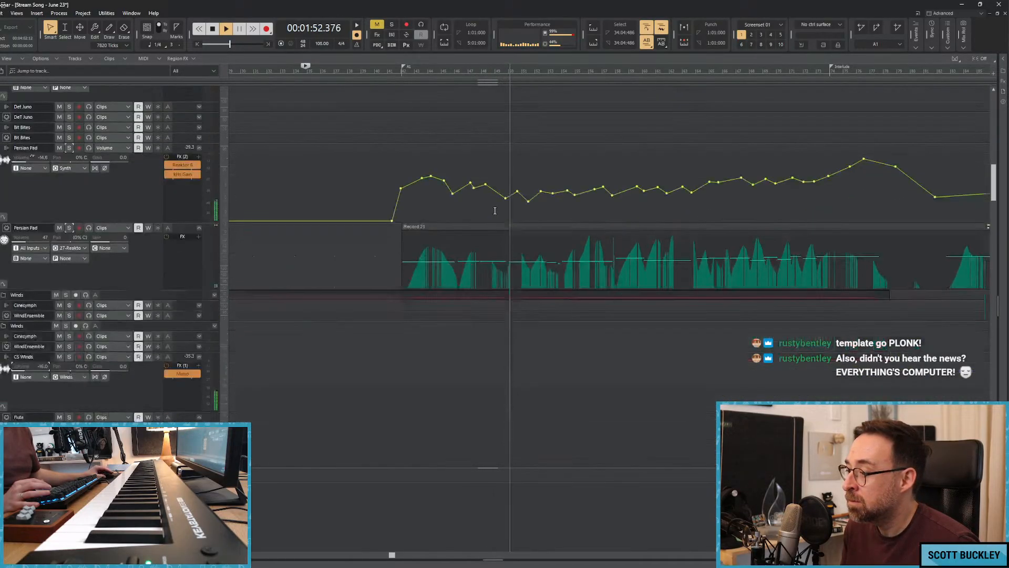
left_click_drag(516, 193, 540, 197)
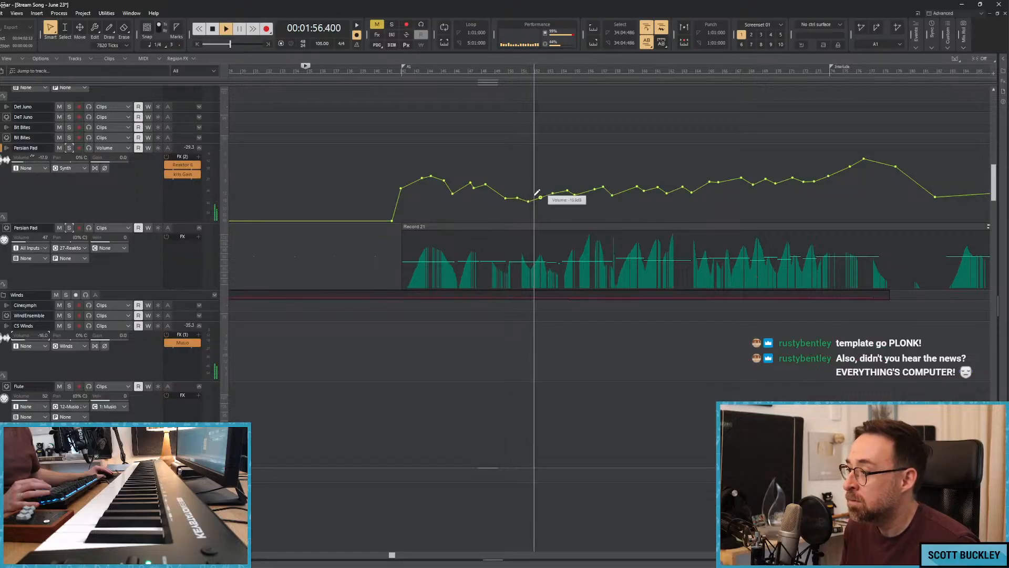
left_click_drag(474, 188, 490, 191)
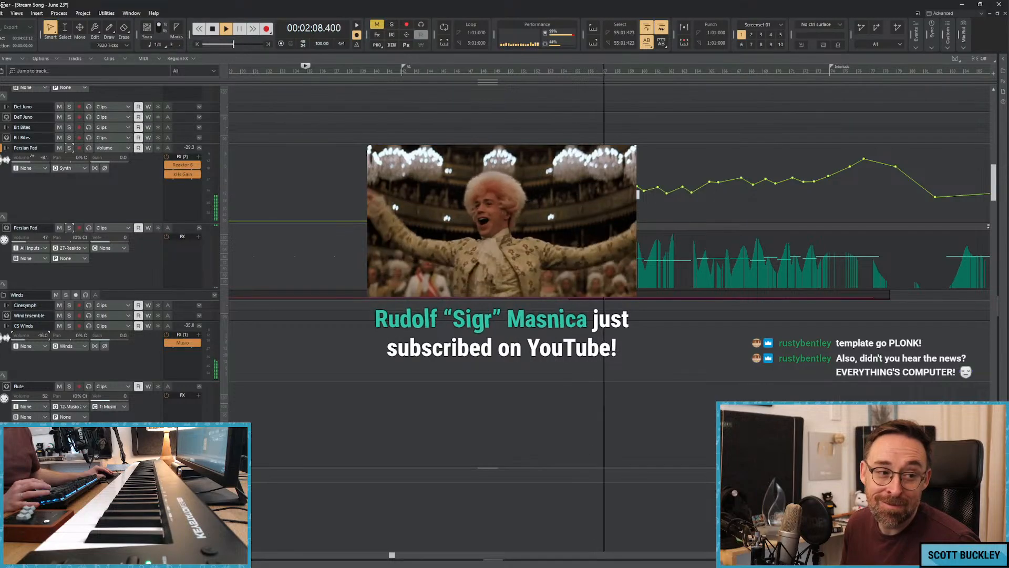
Even out the Persian Pad's volume automation points from about 2:08 to 2:42, leading up to the Interlude marker.
left_click_drag(601, 187, 637, 190)
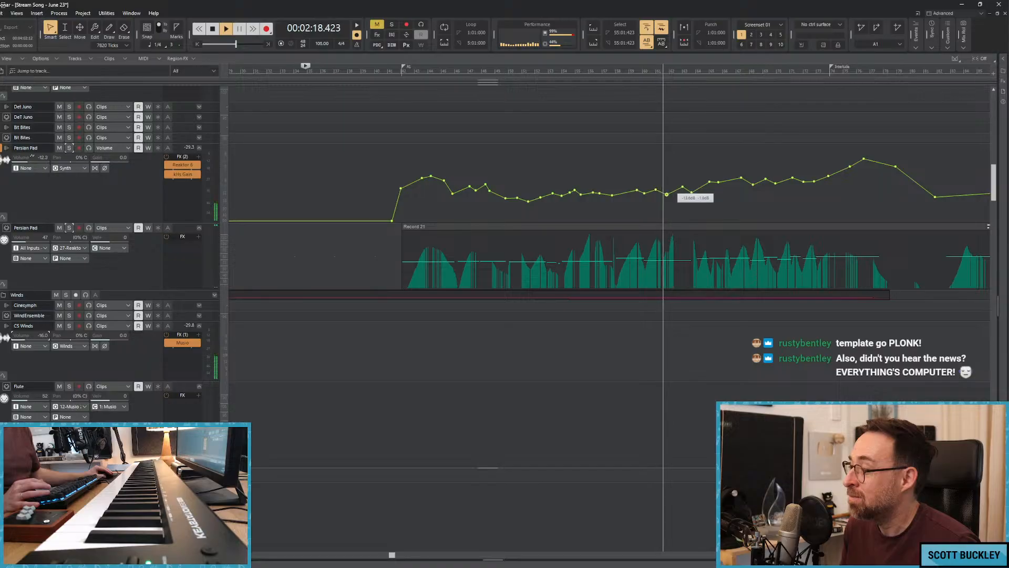
left_click_drag(682, 187, 730, 184)
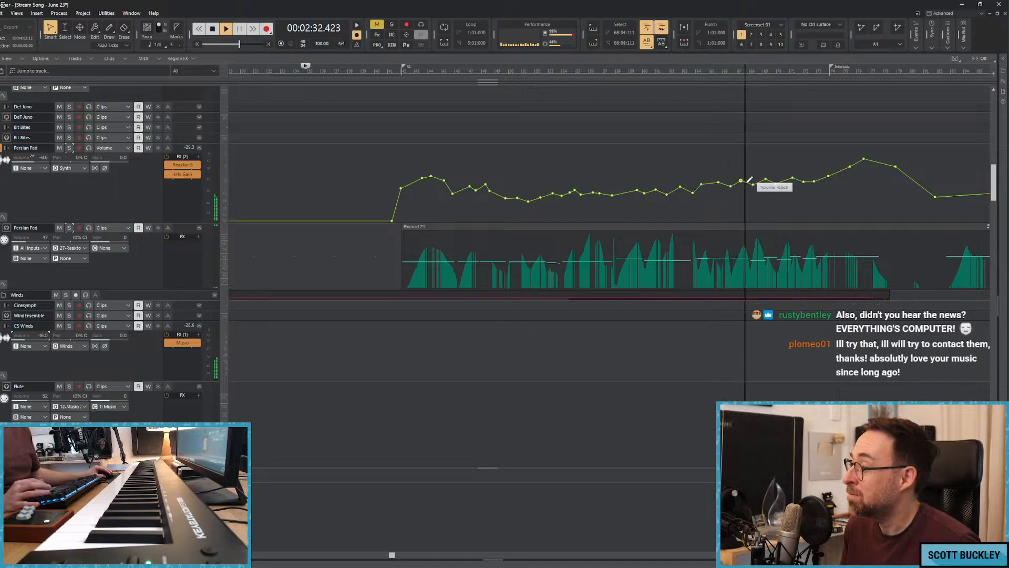
left_click_drag(753, 183, 804, 180)
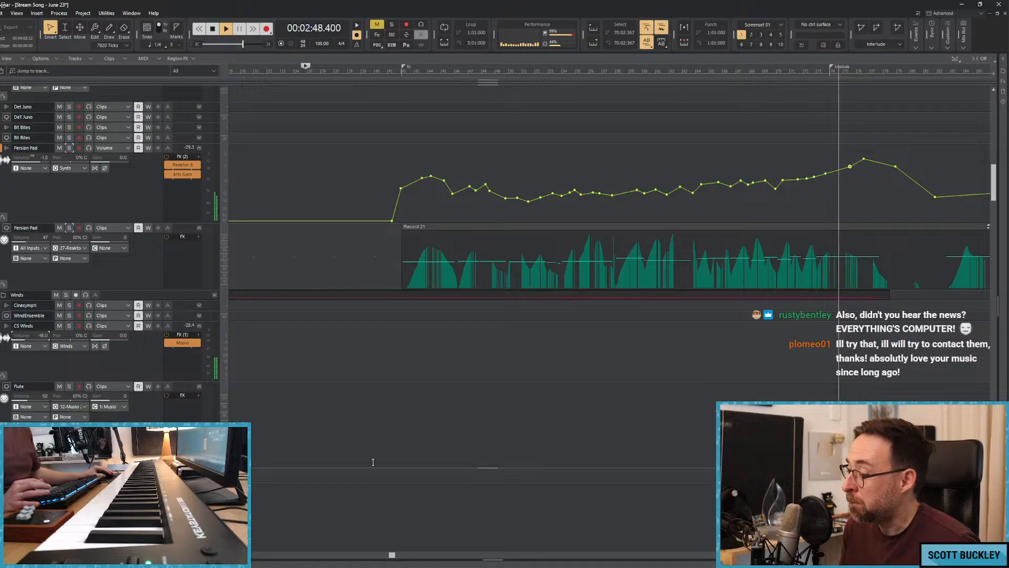
Replay the song from about 1:17 and review the volume automation of the Fluttery Strings, Woodwind stuff, Persian Pad, Clarinet and Bassoon tracks.
left_click_drag(392, 554, 433, 479)
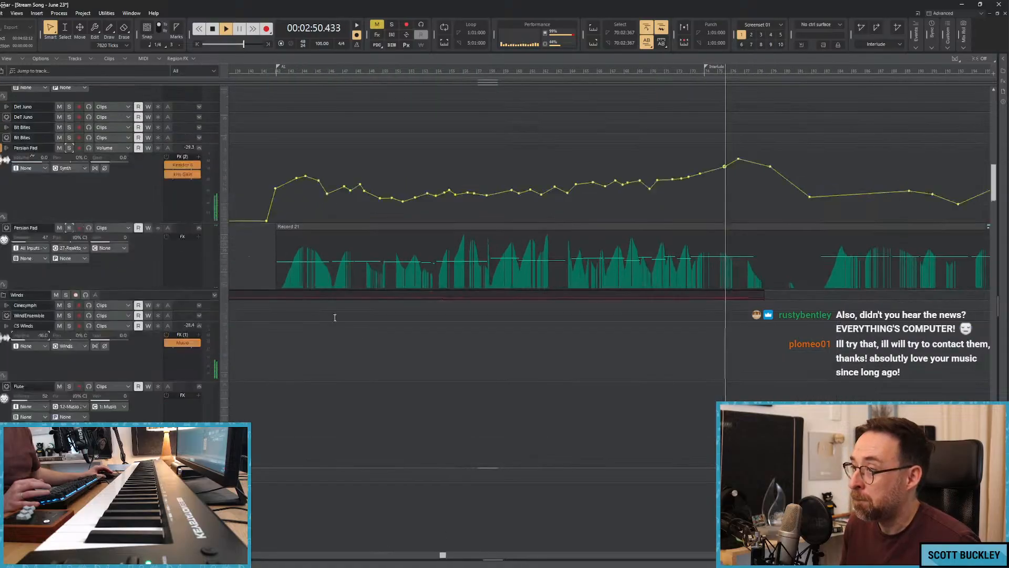
scroll(335, 318, "up", 10)
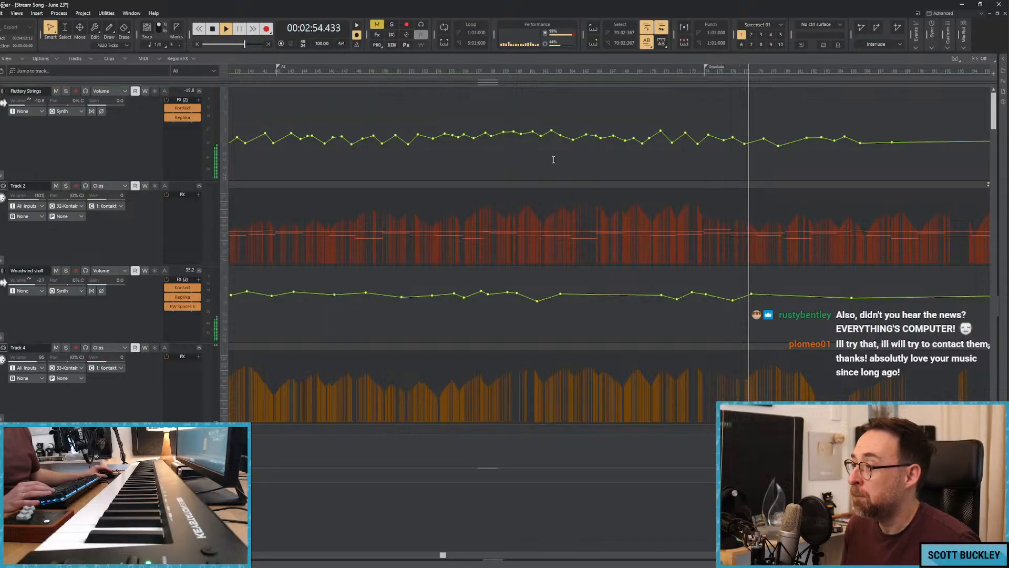
scroll(314, 188, "down", 5)
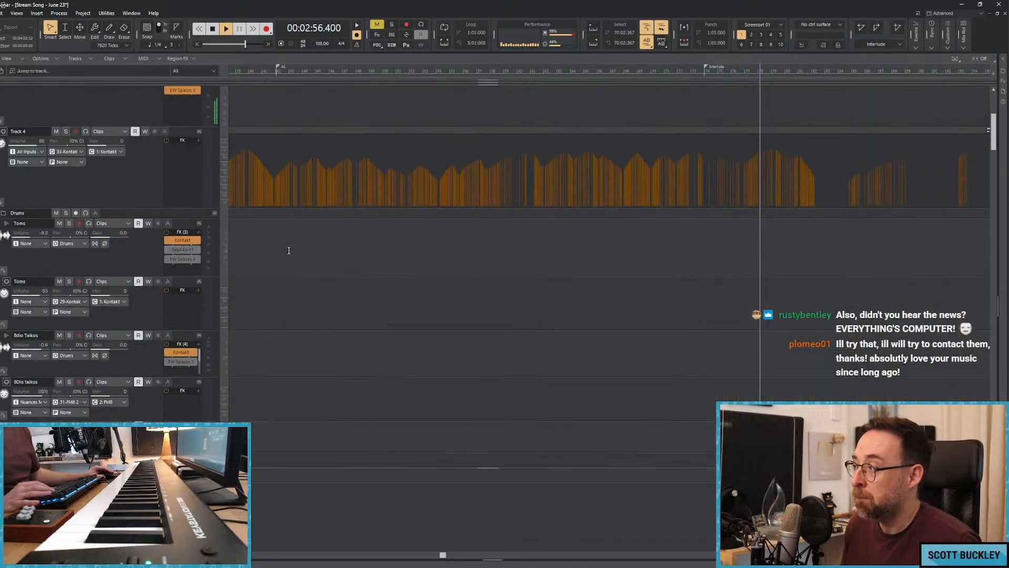
scroll(289, 251, "up", 1)
key("space")
key("space")
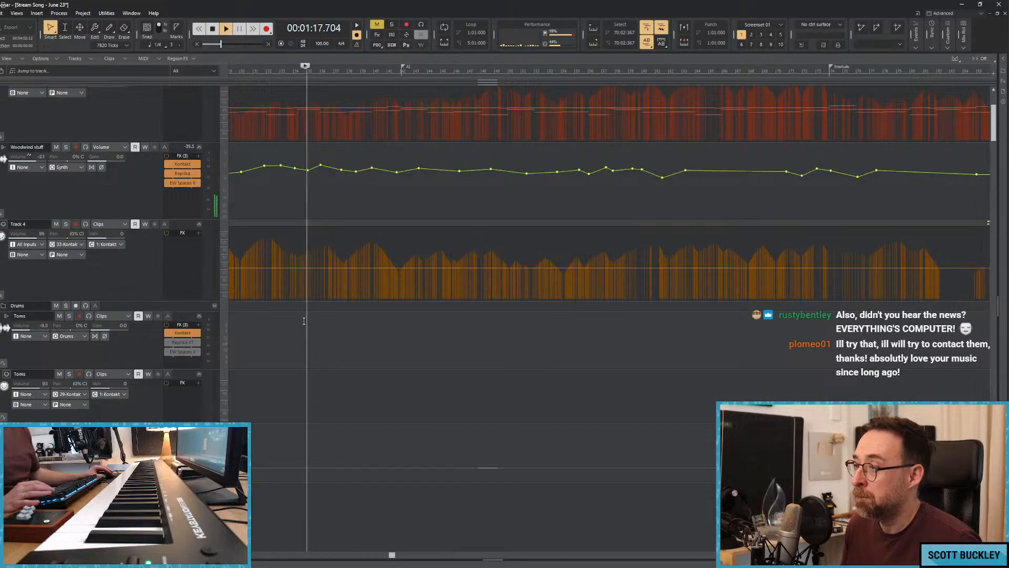
scroll(361, 310, "down", 11)
scroll(360, 310, "down", 6)
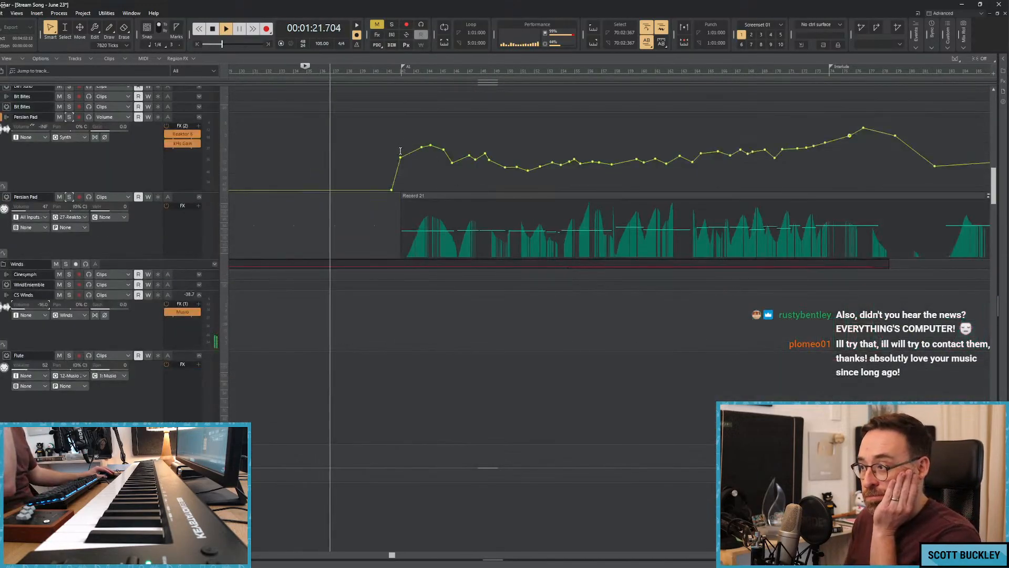
scroll(320, 237, "down", 8)
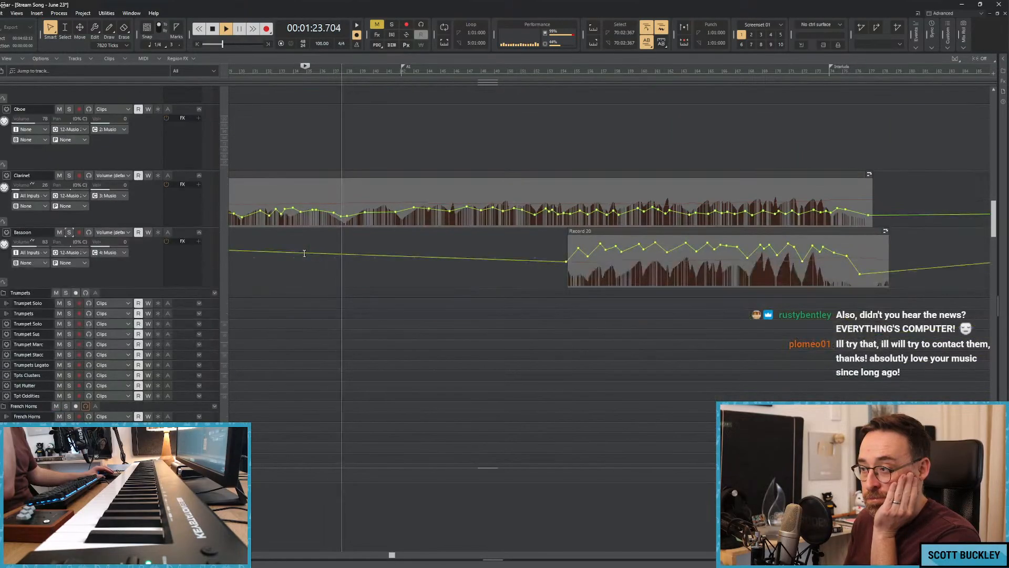
Select the Bassoon track to audition its sound against the song, and stop playback.
left_click(182, 203)
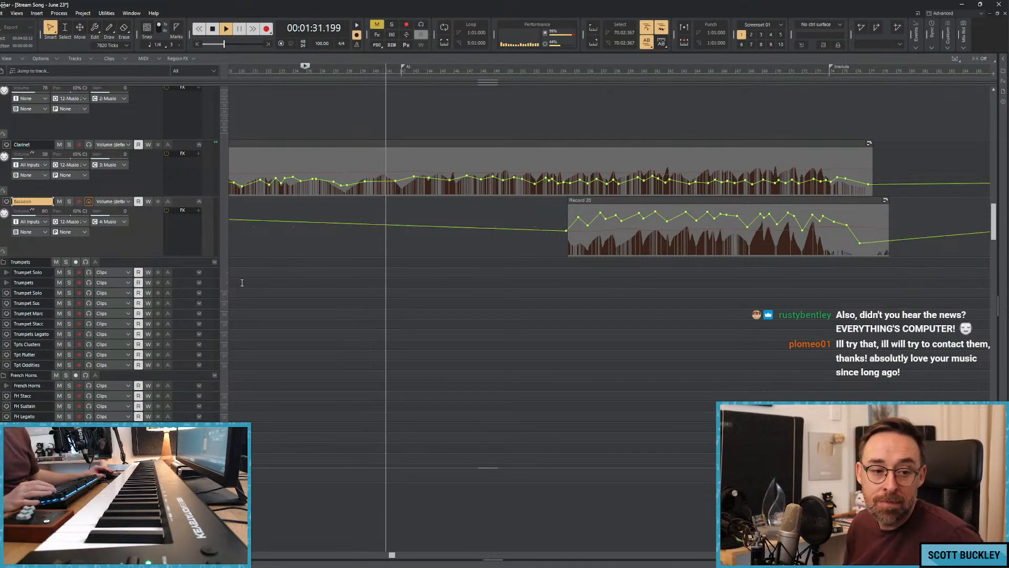
scroll(252, 267, "down", 2)
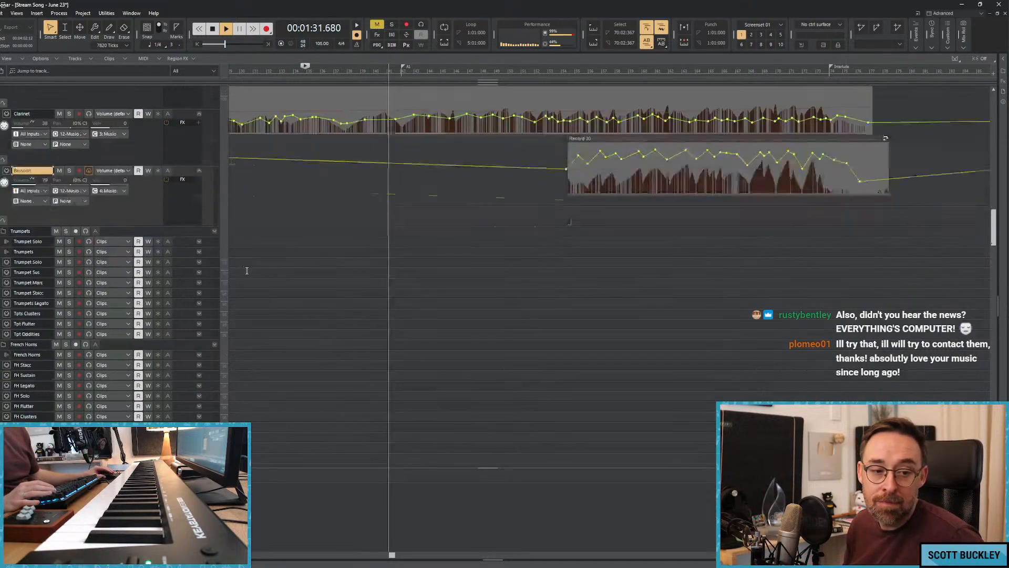
key("space")
scroll(252, 266, "down", 2)
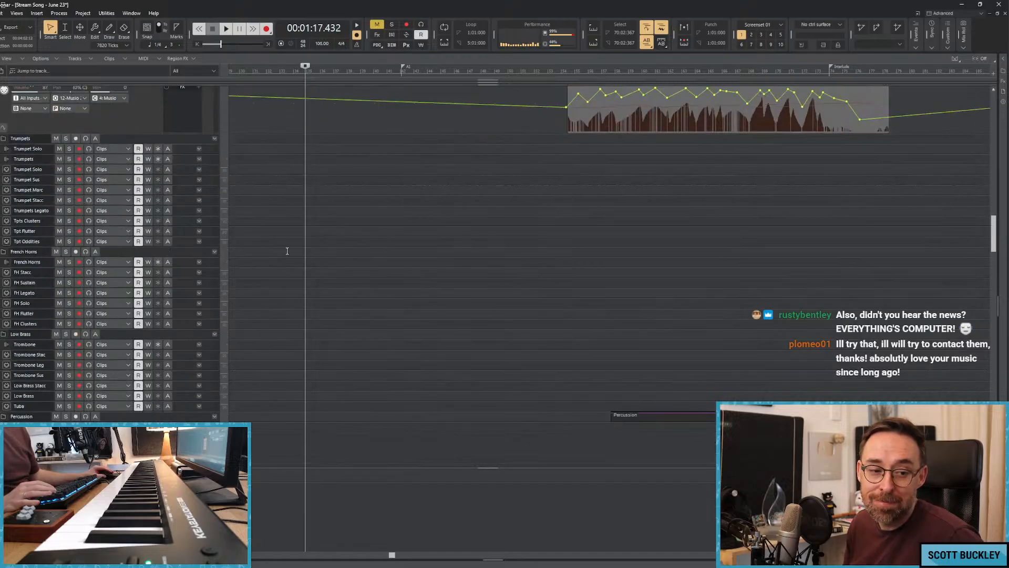
scroll(269, 240, "down", 2)
key("space")
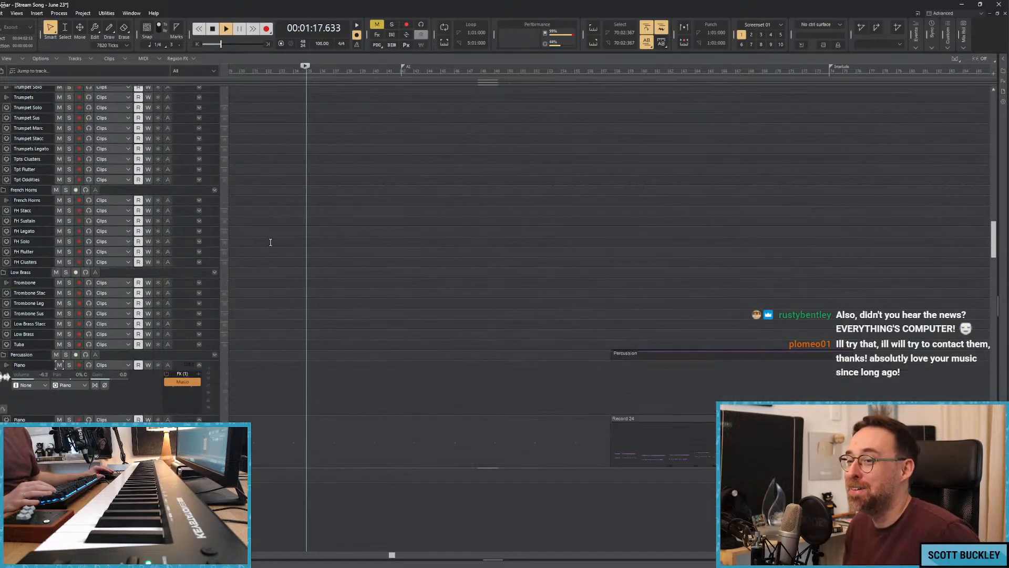
scroll(300, 232, "down", 3)
scroll(330, 256, "up", 3)
scroll(279, 239, "up", 3)
key("space")
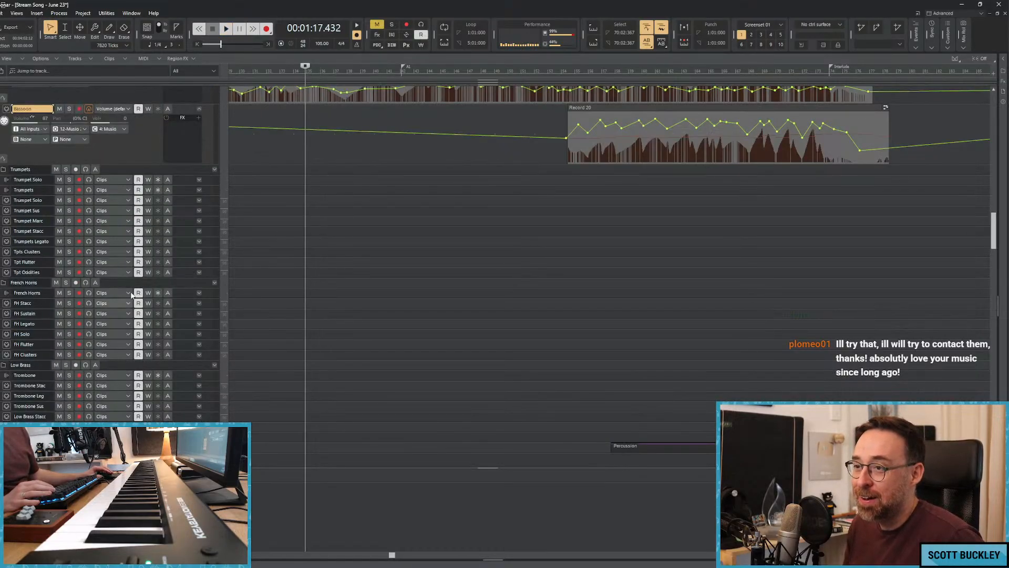
Insert a new audio track and a new MIDI track above the Trombone track in the Low Brass folder.
scroll(131, 344, "down", 3)
right_click(12, 313)
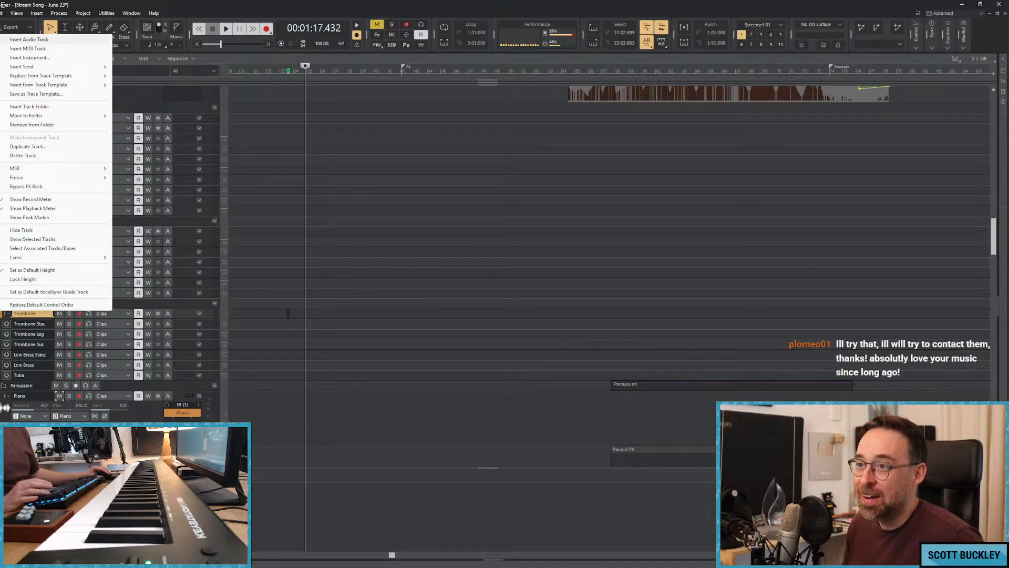
right_click(3, 315)
left_click(68, 45)
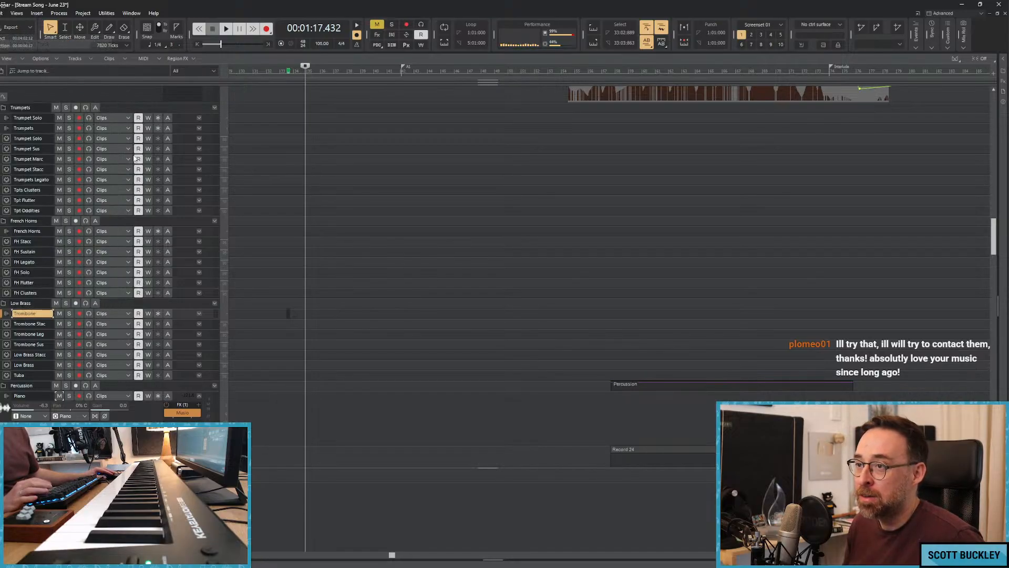
right_click(11, 323)
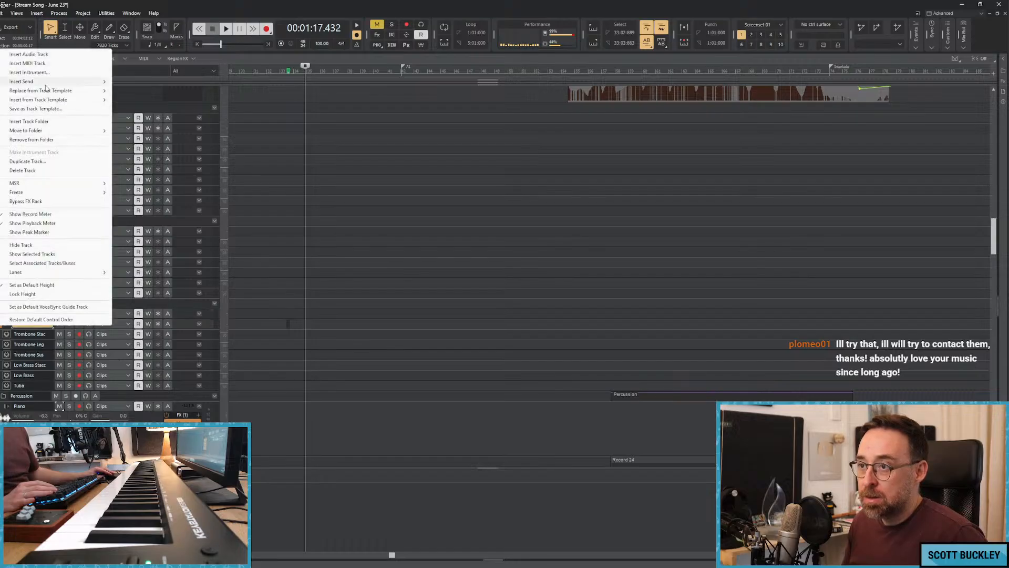
left_click(55, 65)
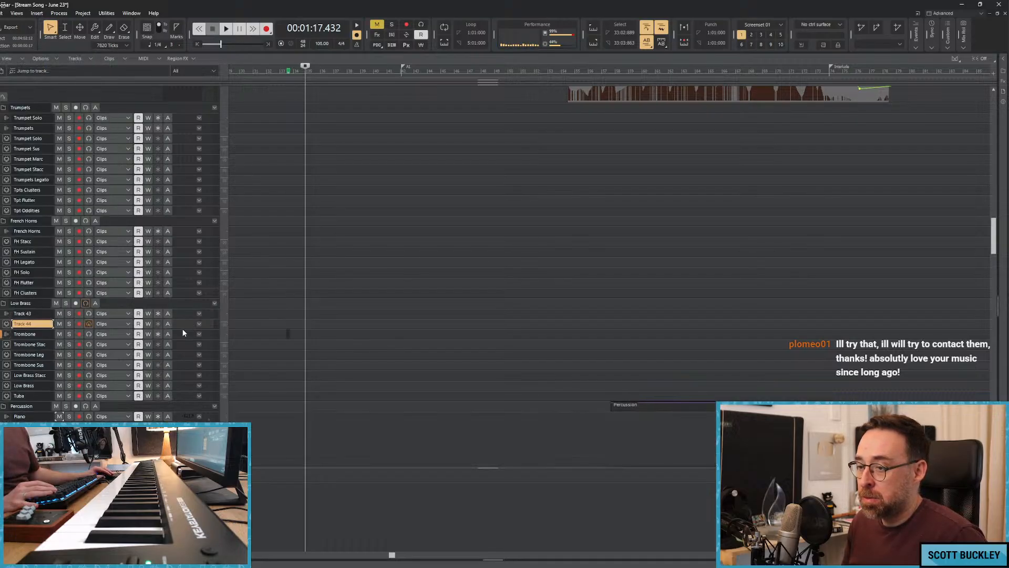
Insert the Kontakt soft synth into the effects rack of the new audio track, Track 43.
right_click(179, 356)
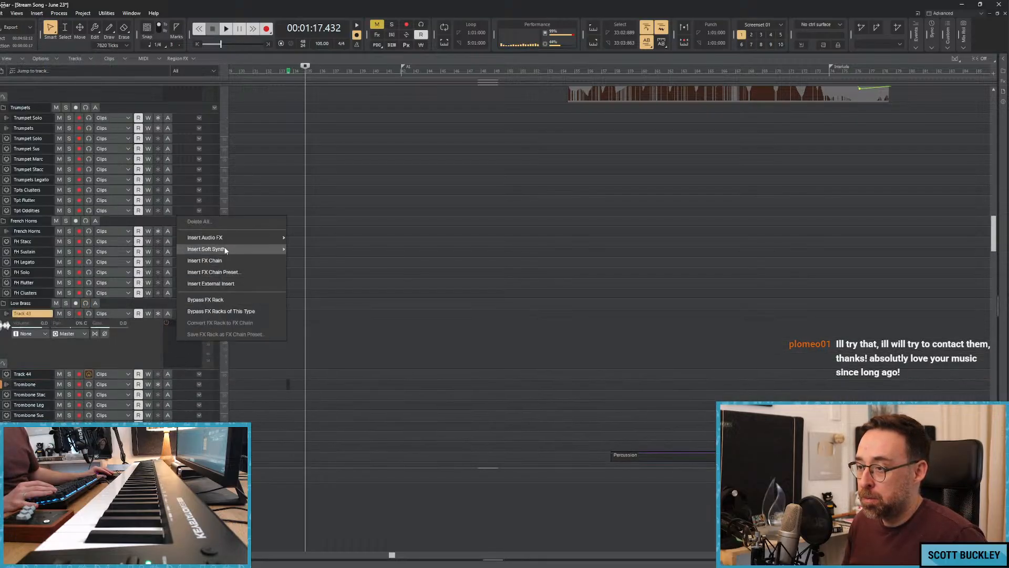
left_click(270, 242)
right_click(179, 334)
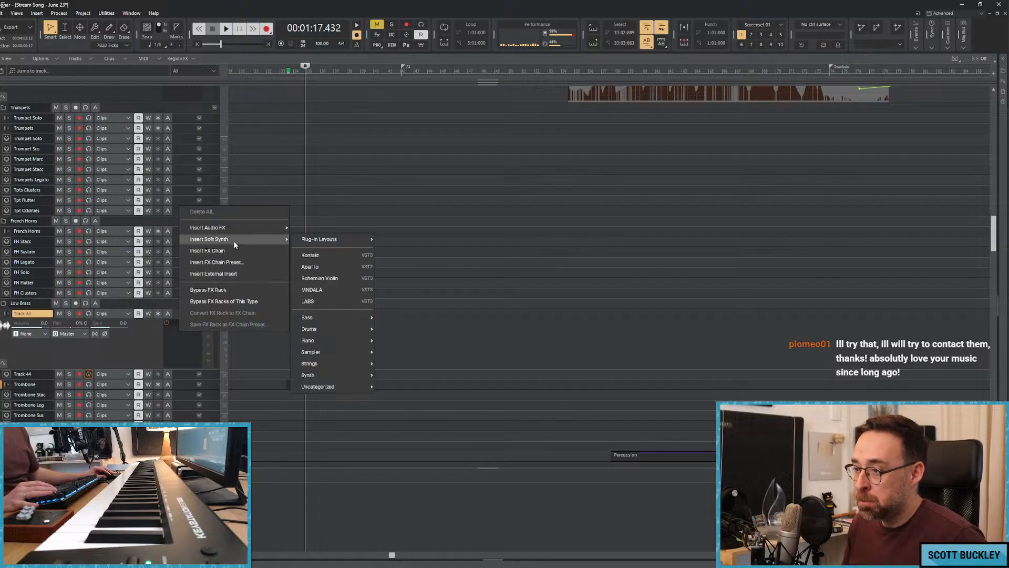
left_click(233, 240)
right_click(190, 329)
mouse_move(248, 245)
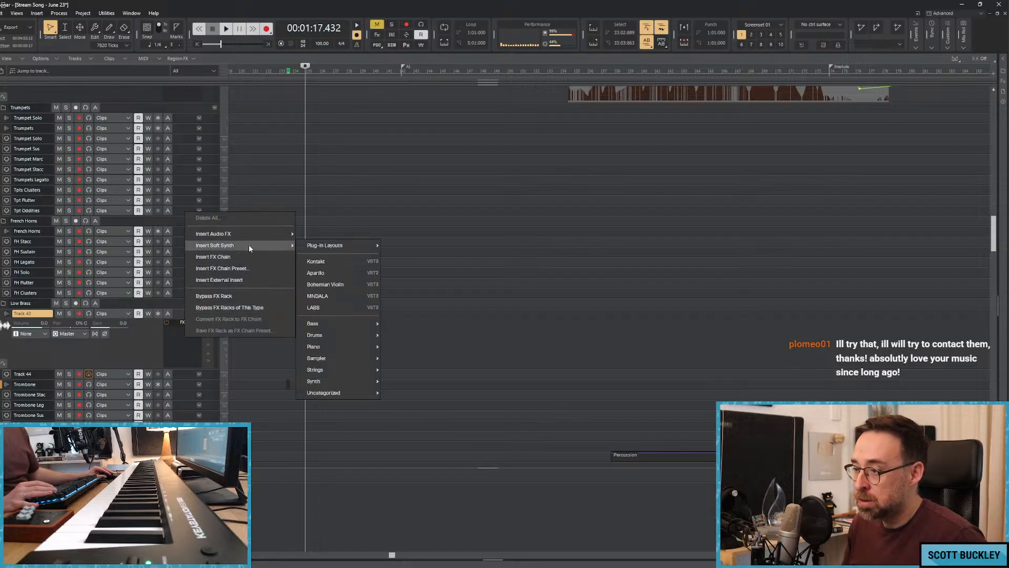
left_click(326, 259)
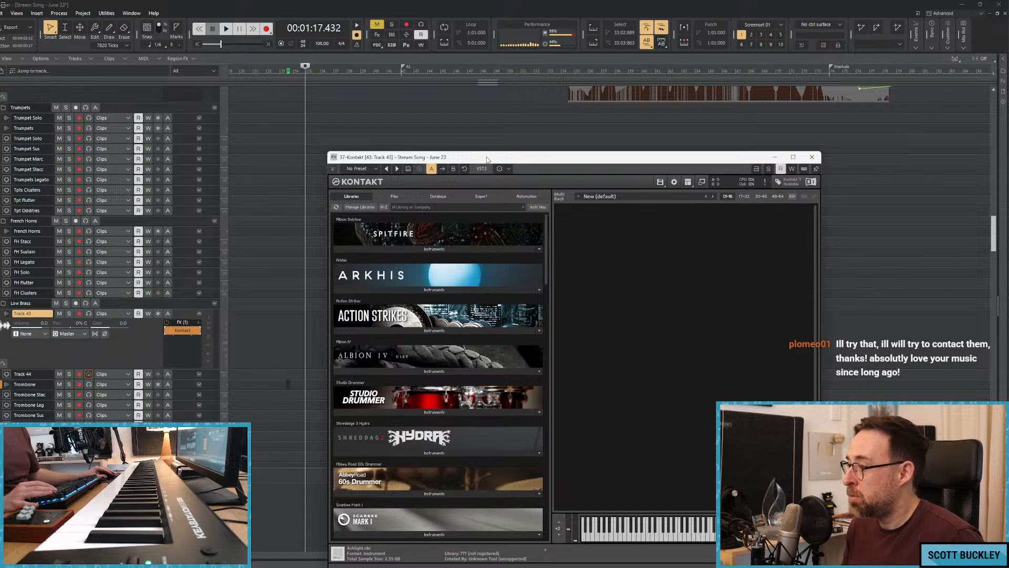
Browse the Kontakt libraries and load the Brass Low instrument from Spitfire's Albion V.
left_click_drag(487, 160, 448, 124)
scroll(512, 282, "down", 15)
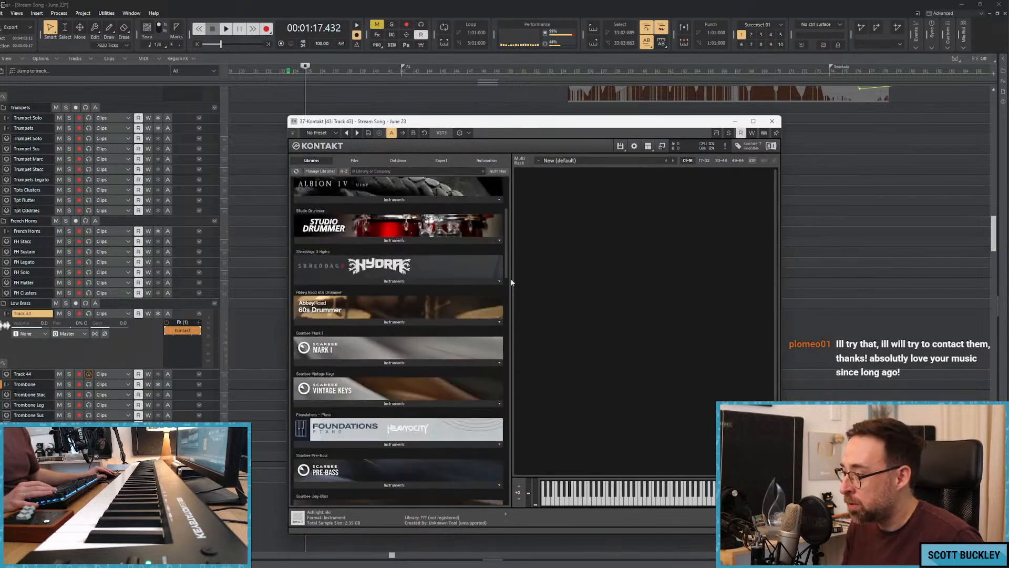
scroll(502, 453, "up", 3)
scroll(506, 438, "down", 5)
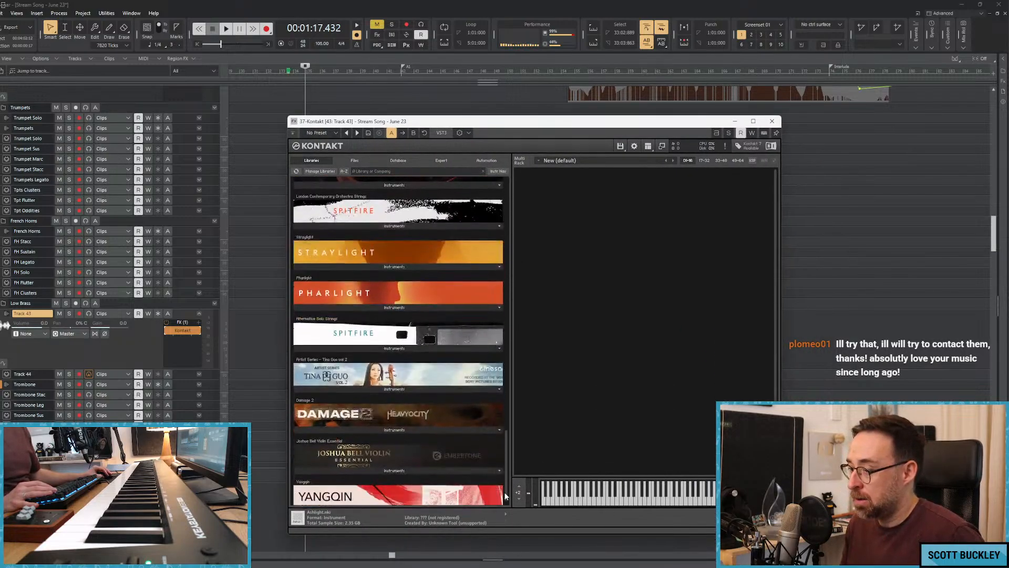
scroll(502, 418, "up", 2)
scroll(500, 368, "up", 10)
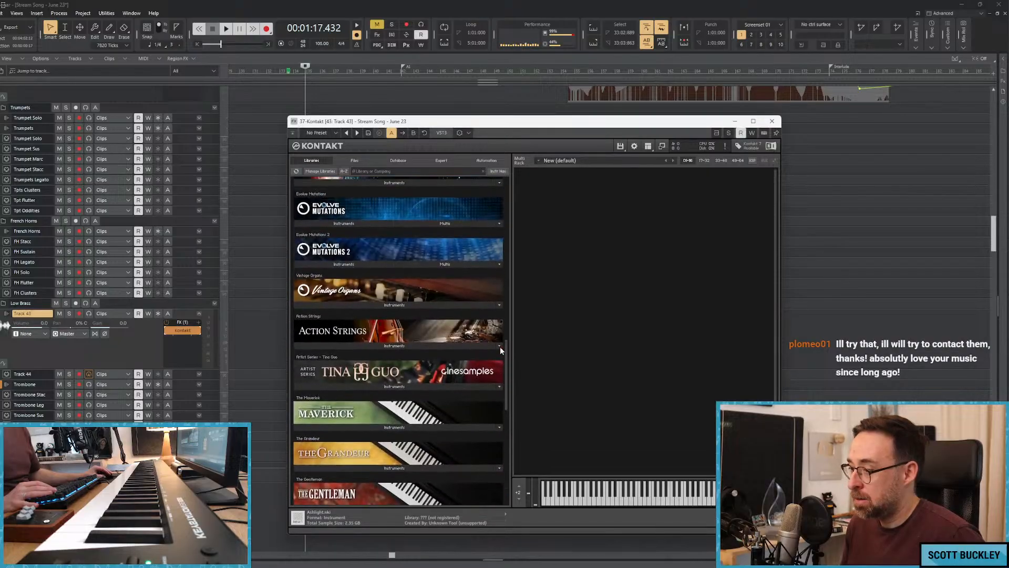
left_click(335, 331)
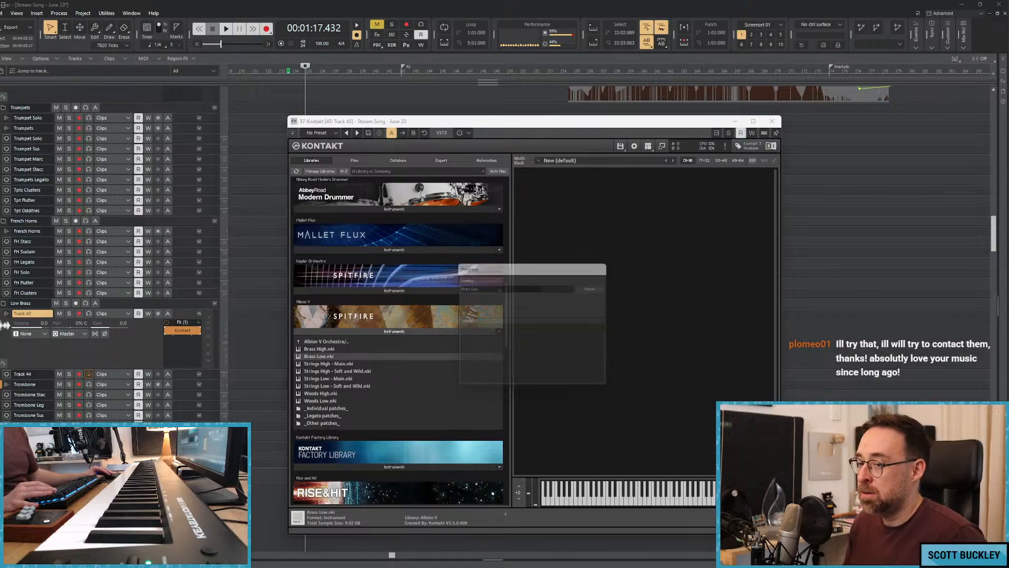
Insert another MIDI track below Track 44 and route Track 44's output to 37-Kontakt.
right_click(4, 373)
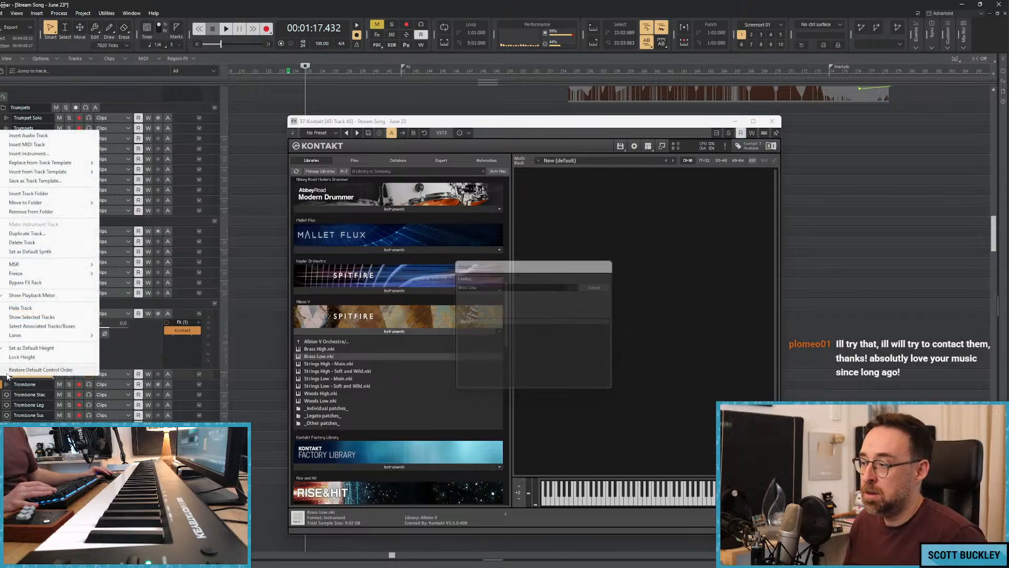
left_click(47, 144)
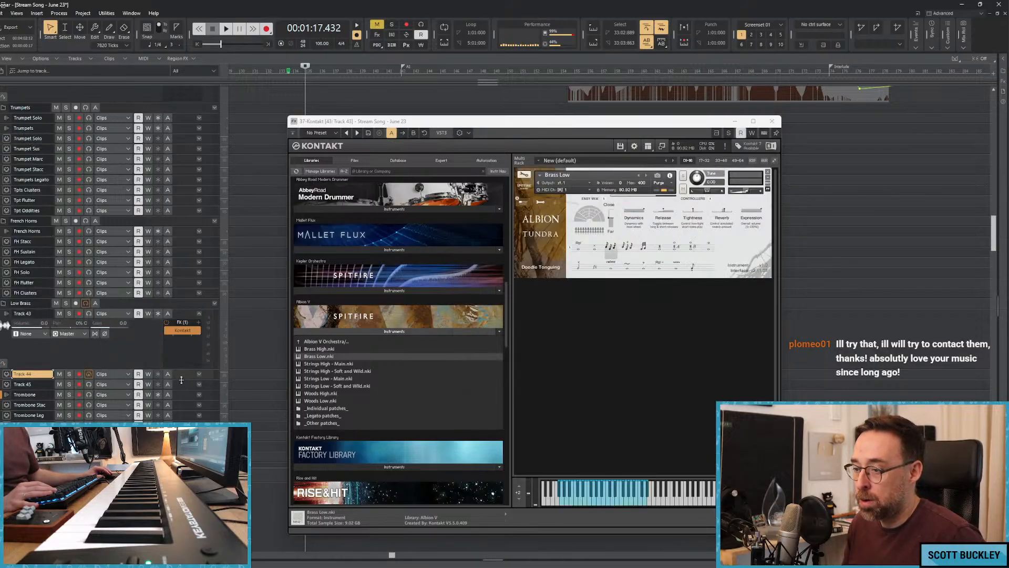
left_click(199, 374)
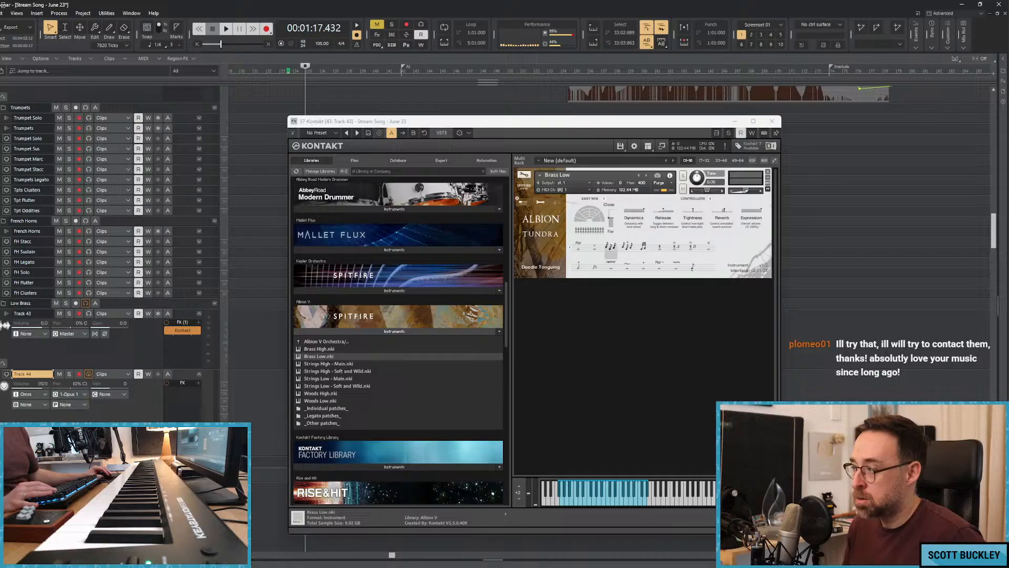
left_click(77, 394)
left_click(119, 371)
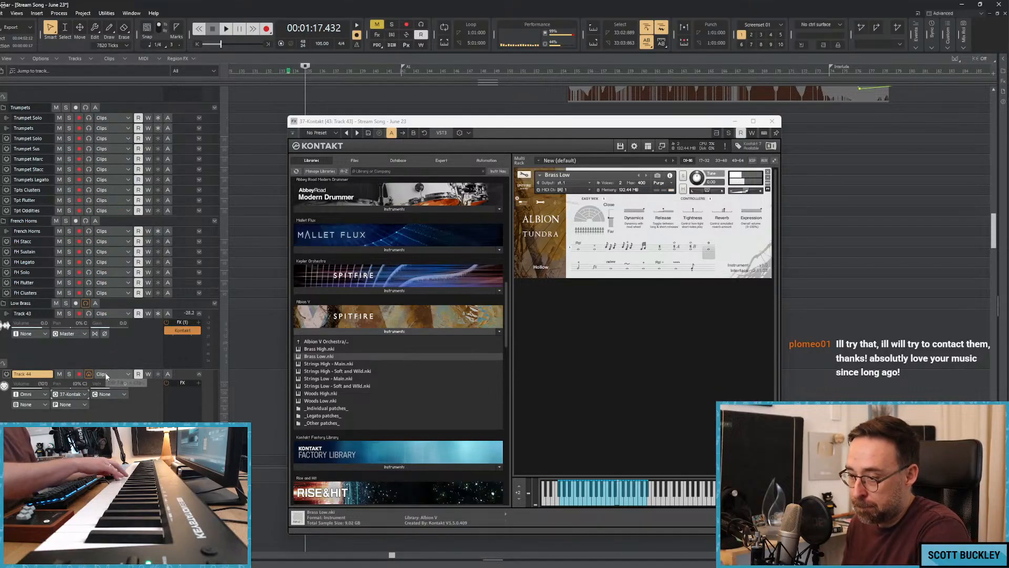
Route the output of Track 43 to the Brass bus and close the Kontakt window.
left_click(68, 333)
left_click(113, 173)
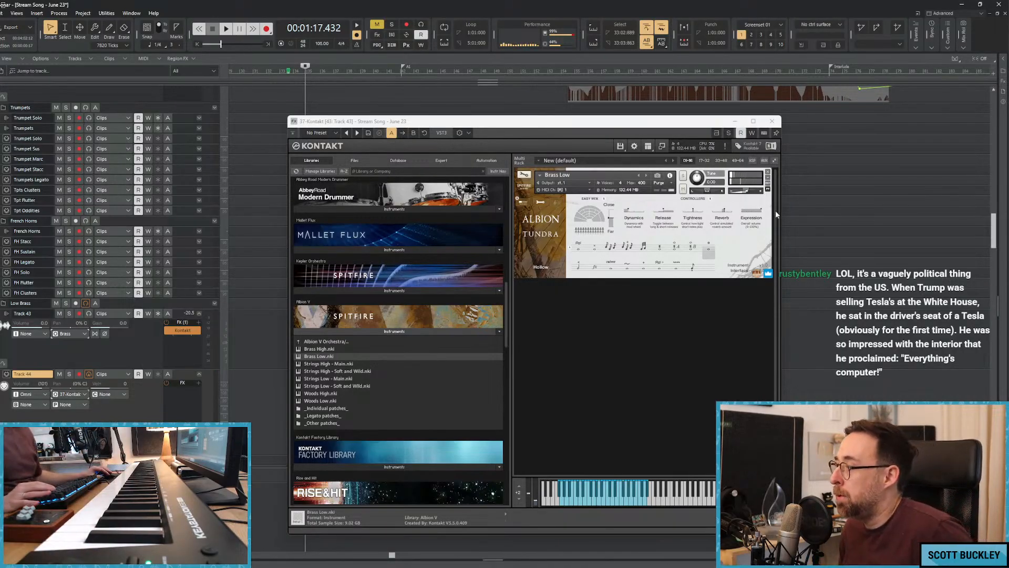
left_click(770, 122)
Play the song from about 1:17 and record a low brass take on Track 44 up to about 2:51, with the track volume at 63.
key("space")
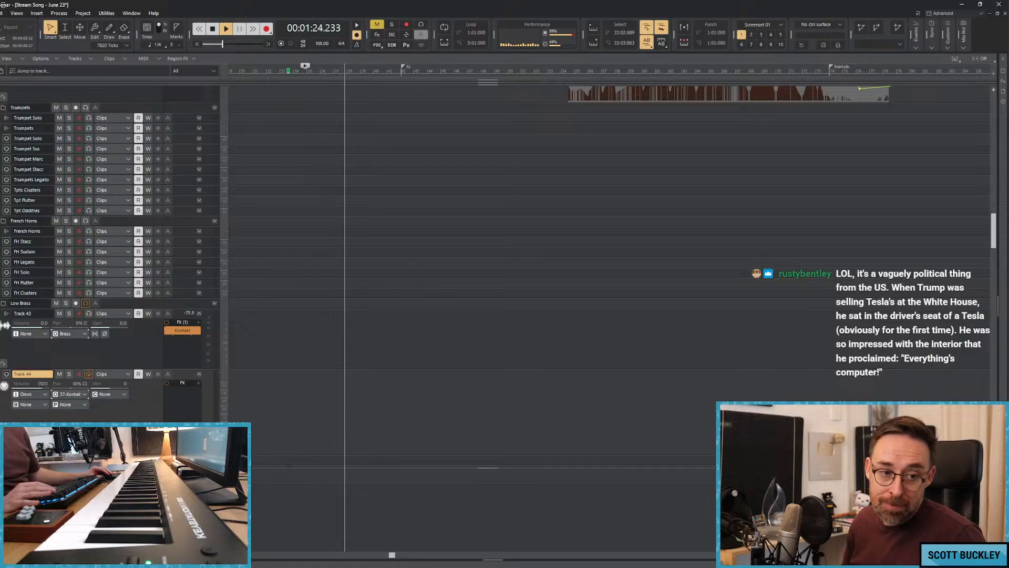
key("space")
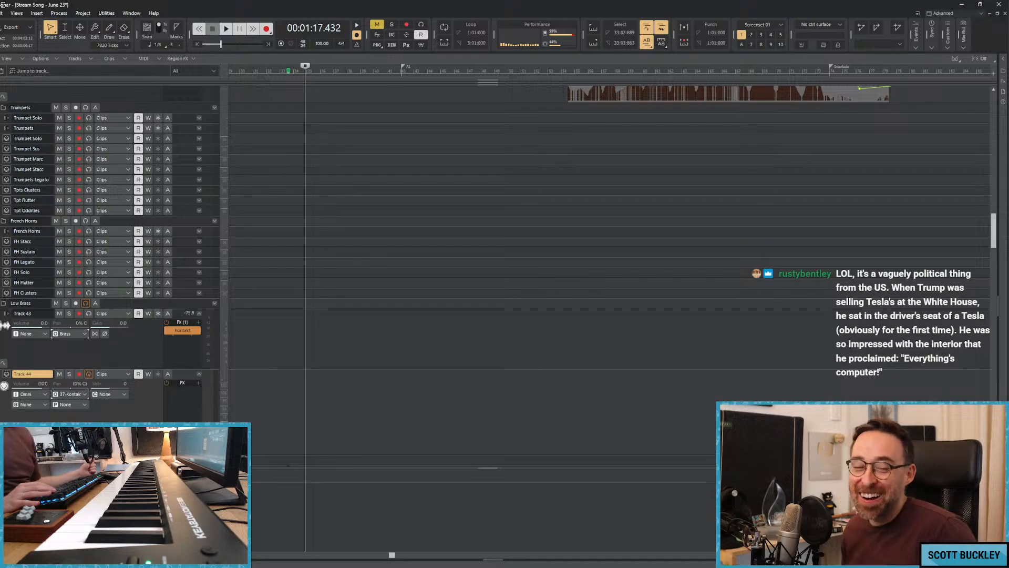
key("space")
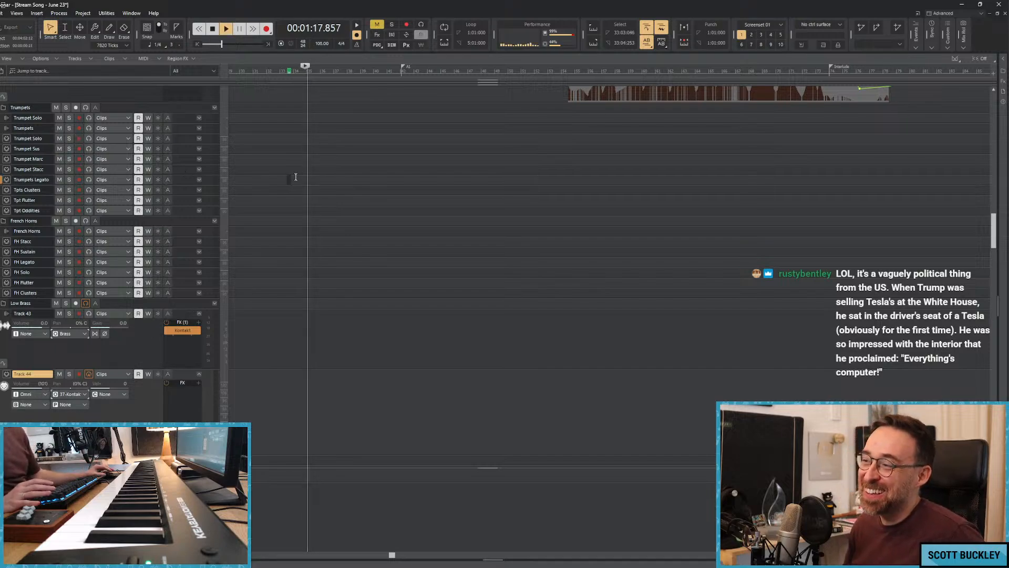
scroll(338, 185, "down", 1)
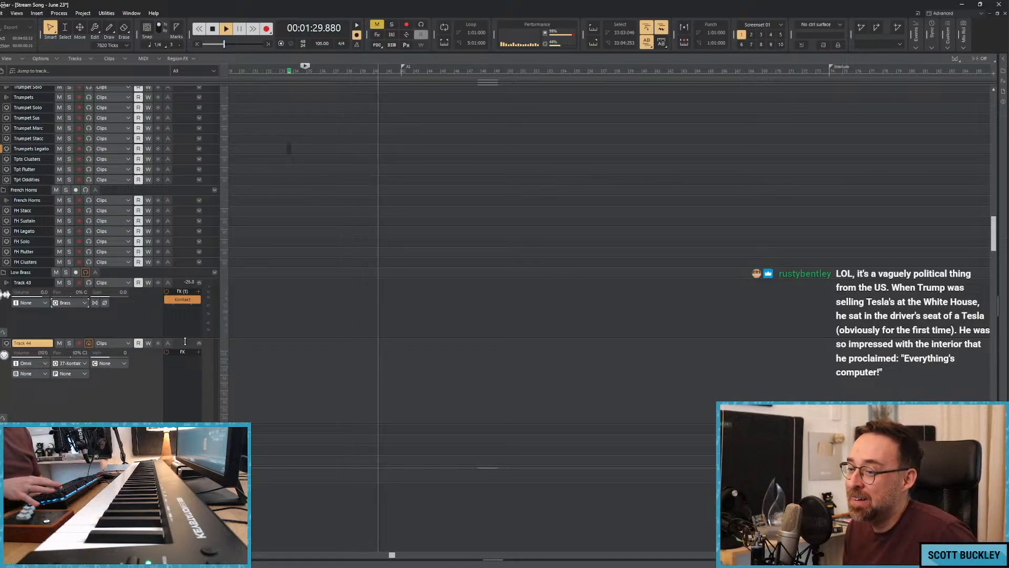
key("r")
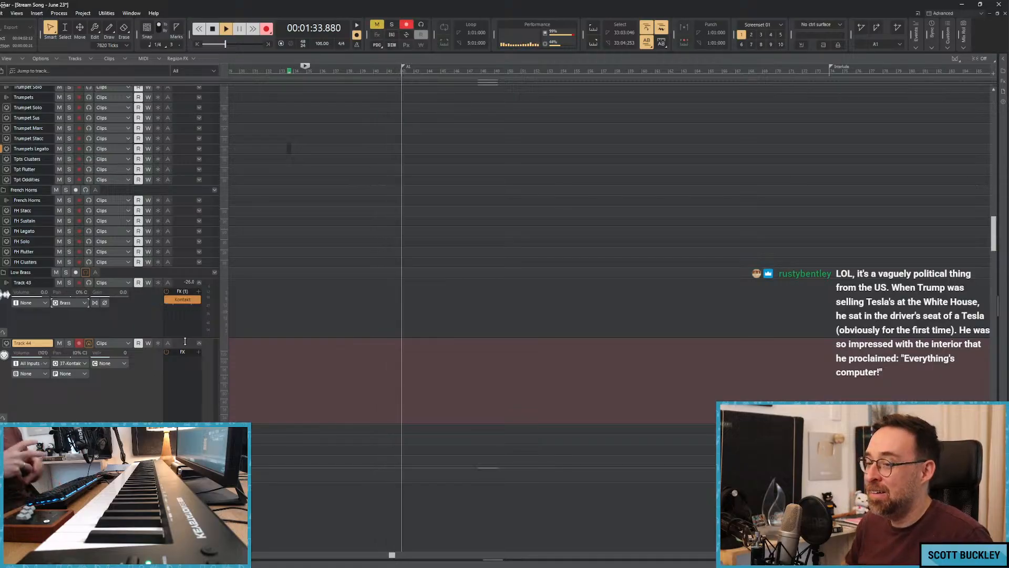
left_click_drag(47, 352, 30, 353)
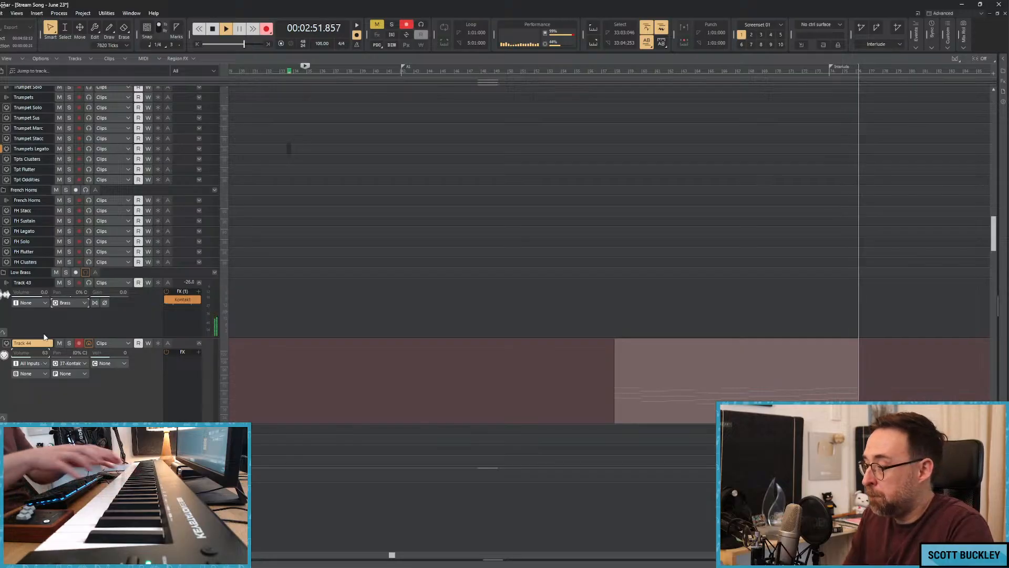
key("space")
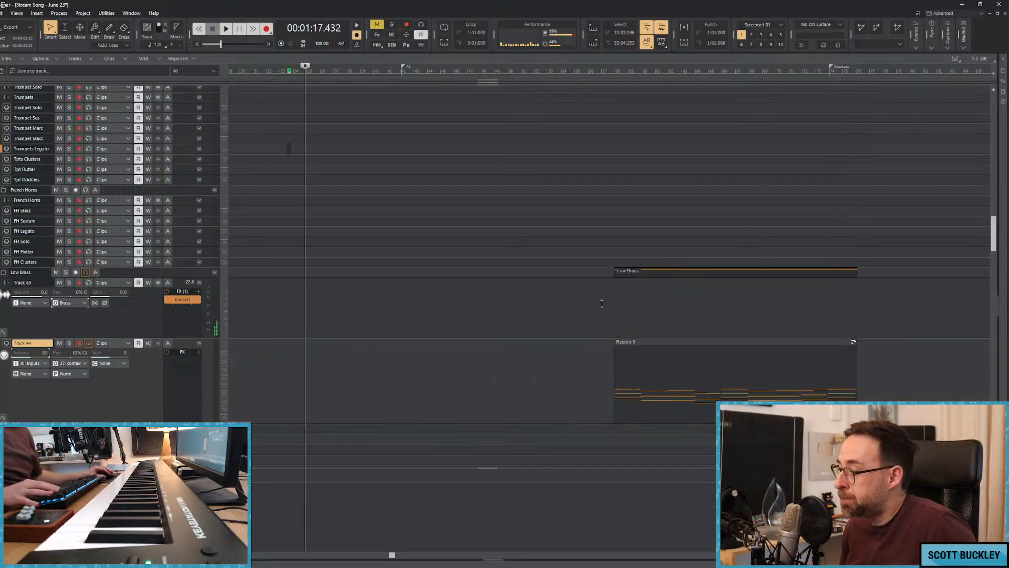
Overdub dynamics onto the low brass take from about 2:08 to 2:44, setting Track 44's volume to 100.
left_click(602, 304)
key("r")
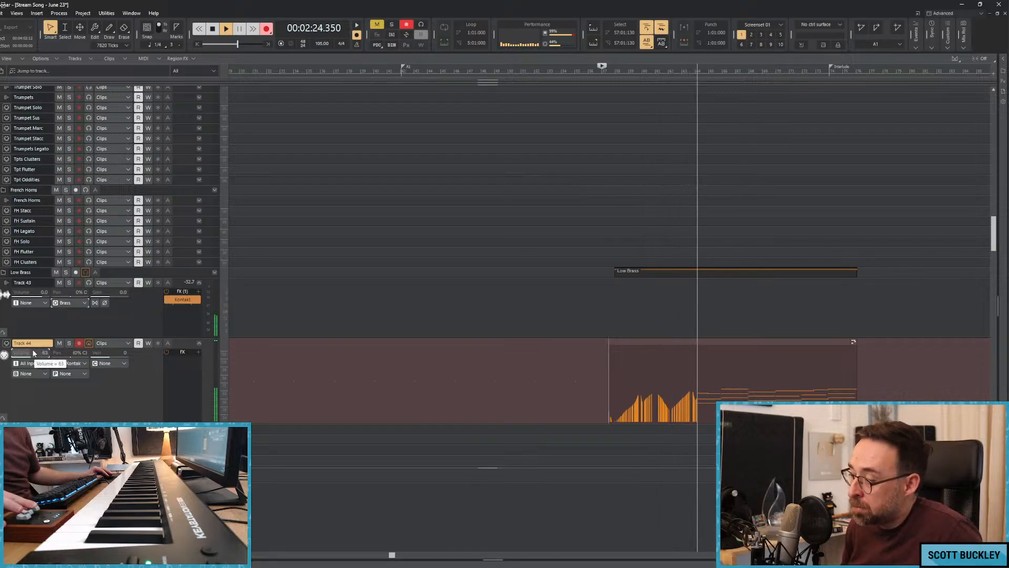
left_click_drag(33, 352, 34, 355)
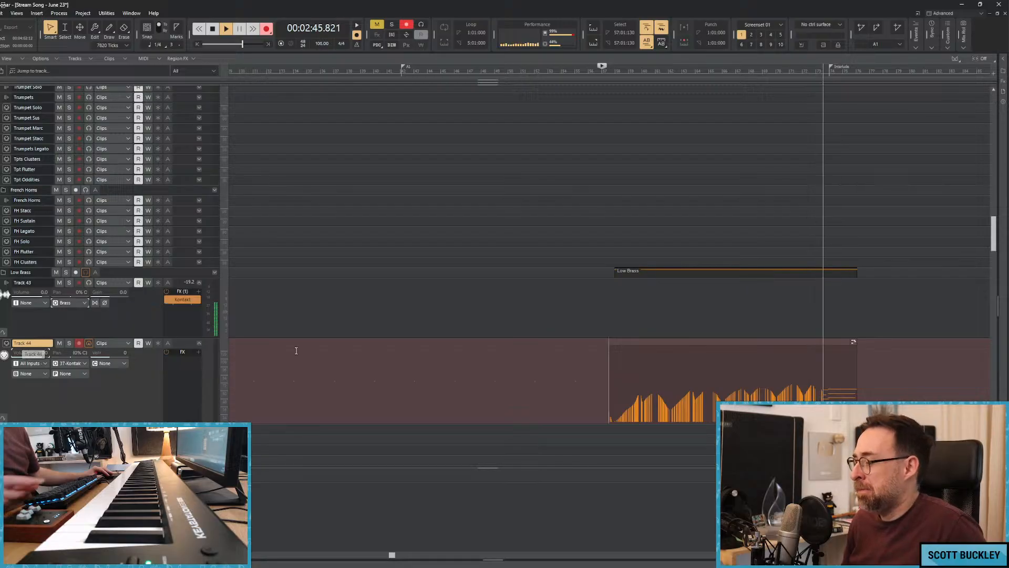
key("space")
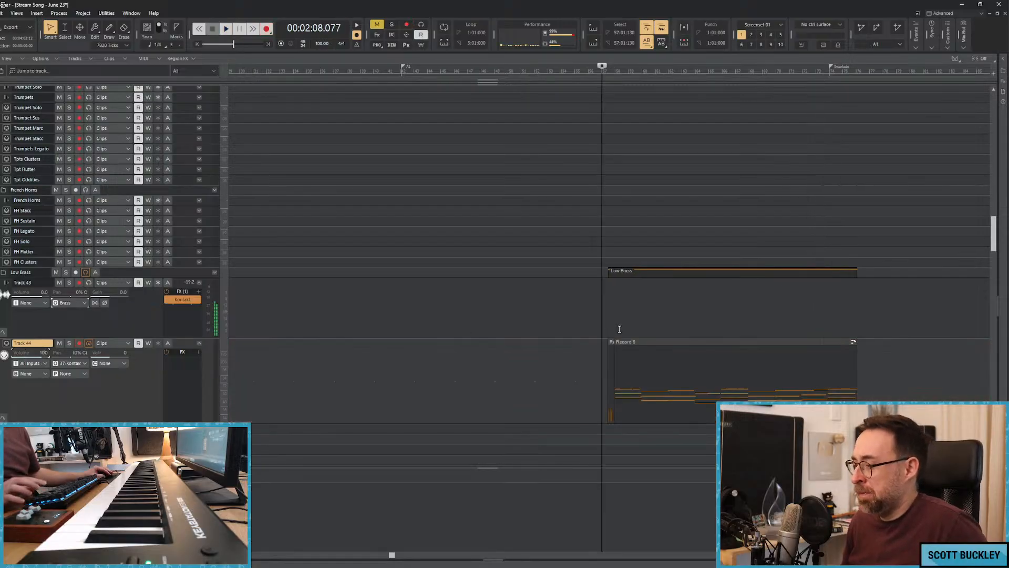
Delete the low brass take from Track 44 and re-record the part from about 2:07.
left_click(645, 343)
key("Delete")
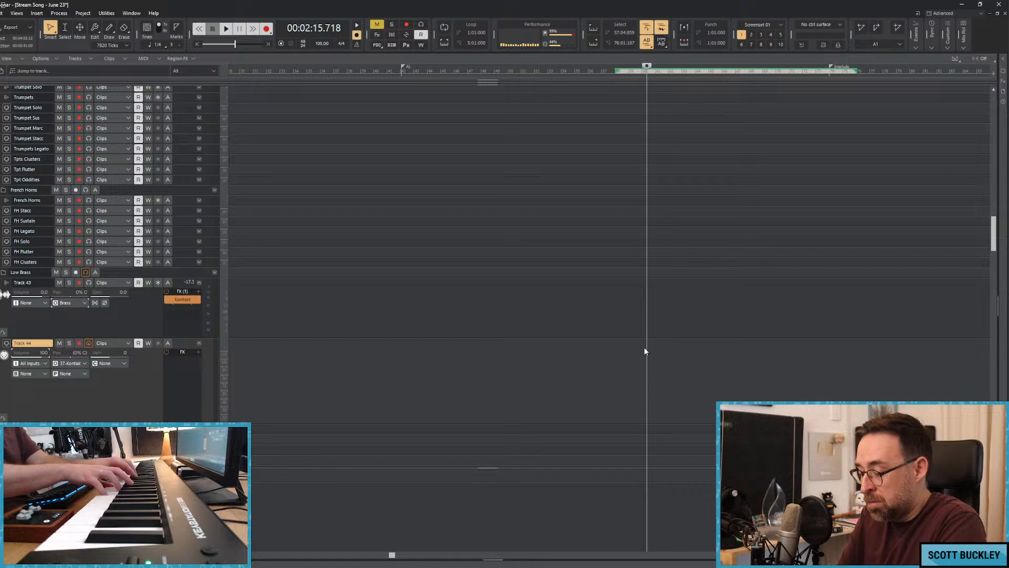
left_click(600, 237)
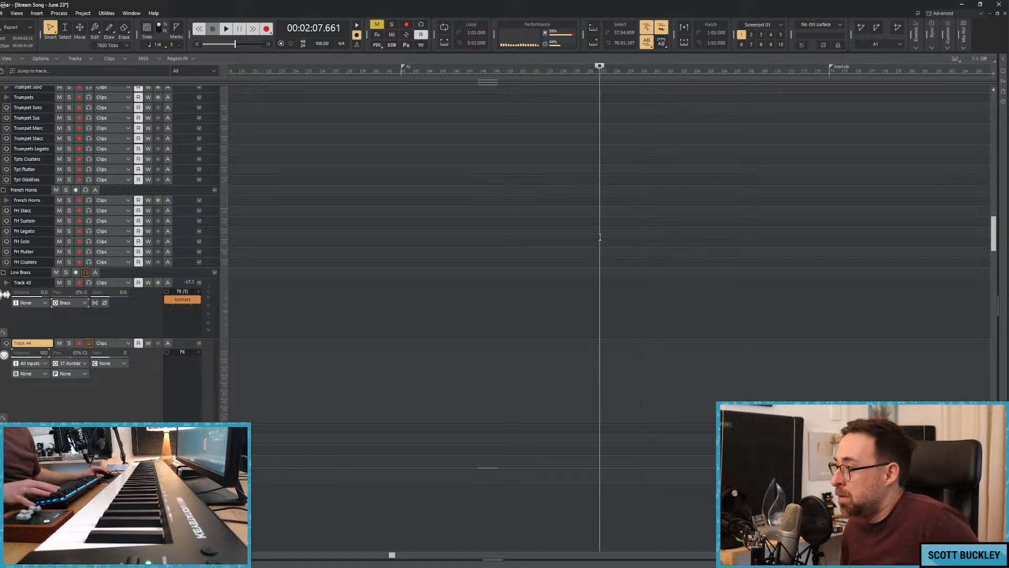
key("r")
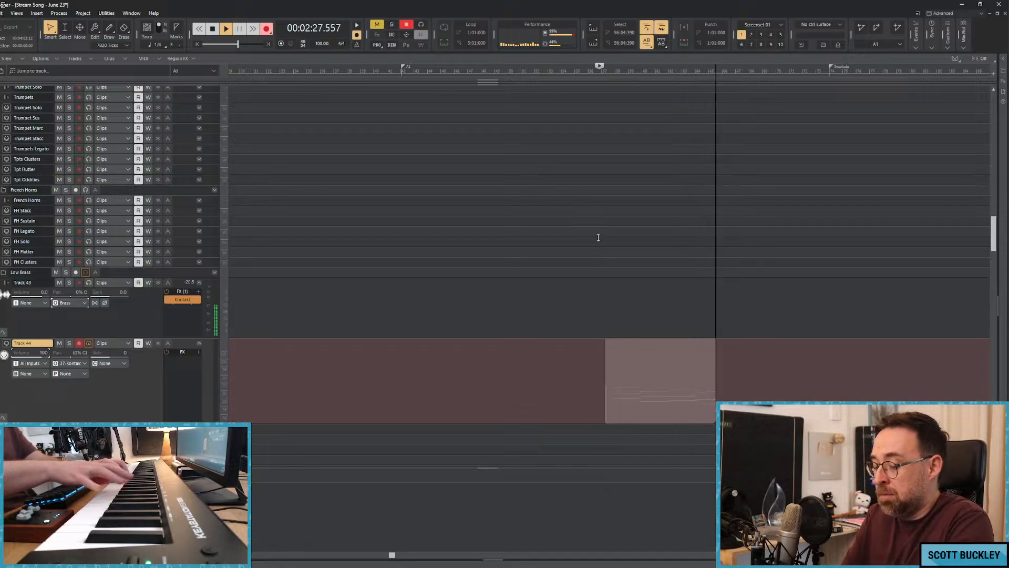
key("space")
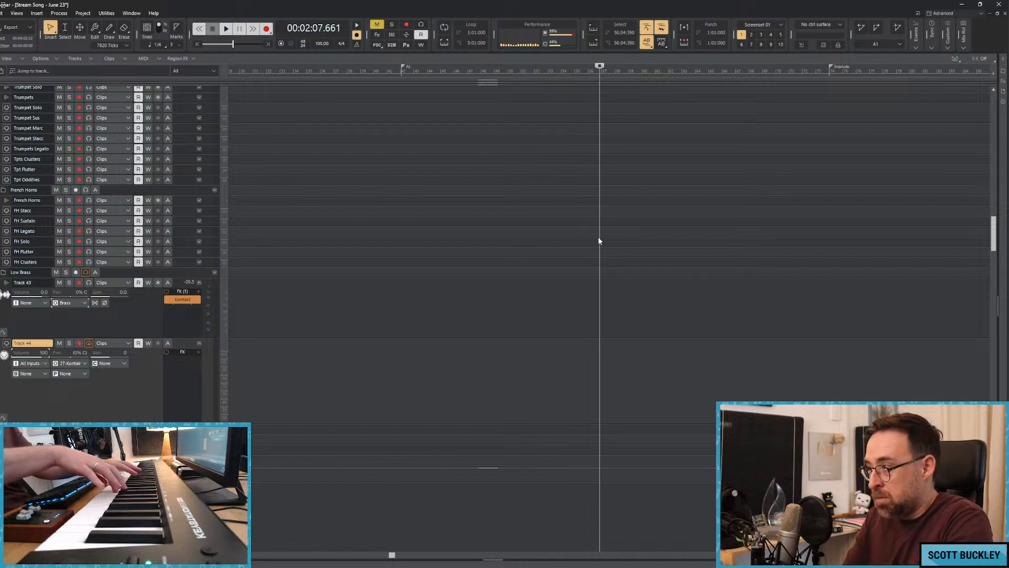
key("r")
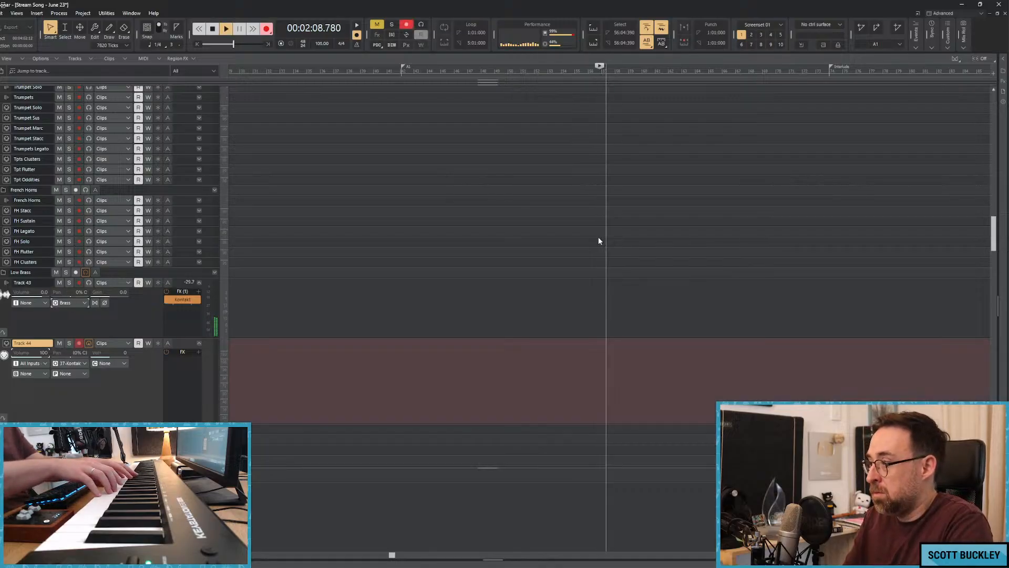
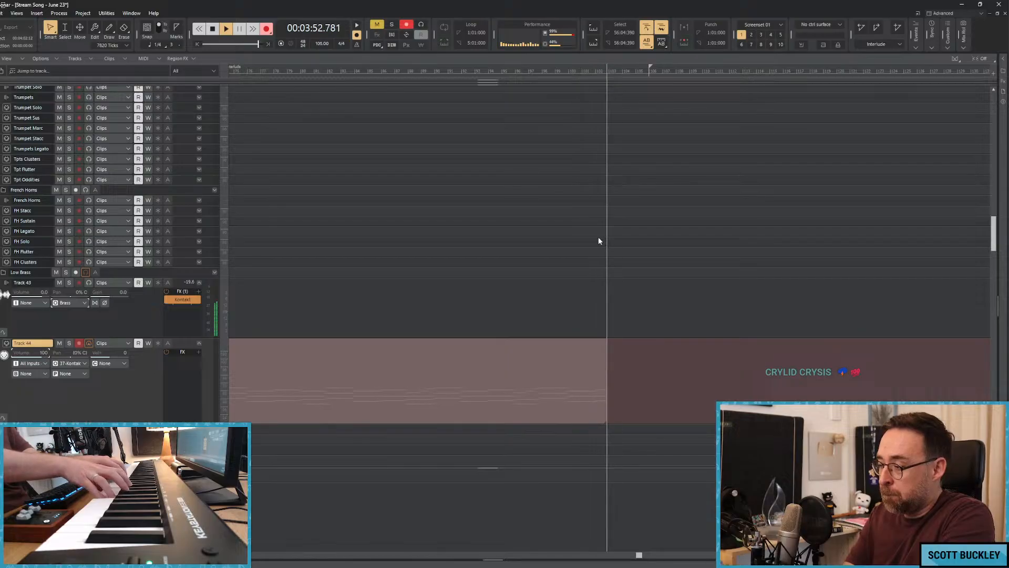
Finish the low brass take on Track 44 and overdub its dynamics from about 2:07 to 3:37, briefly soloing the track.
key("space")
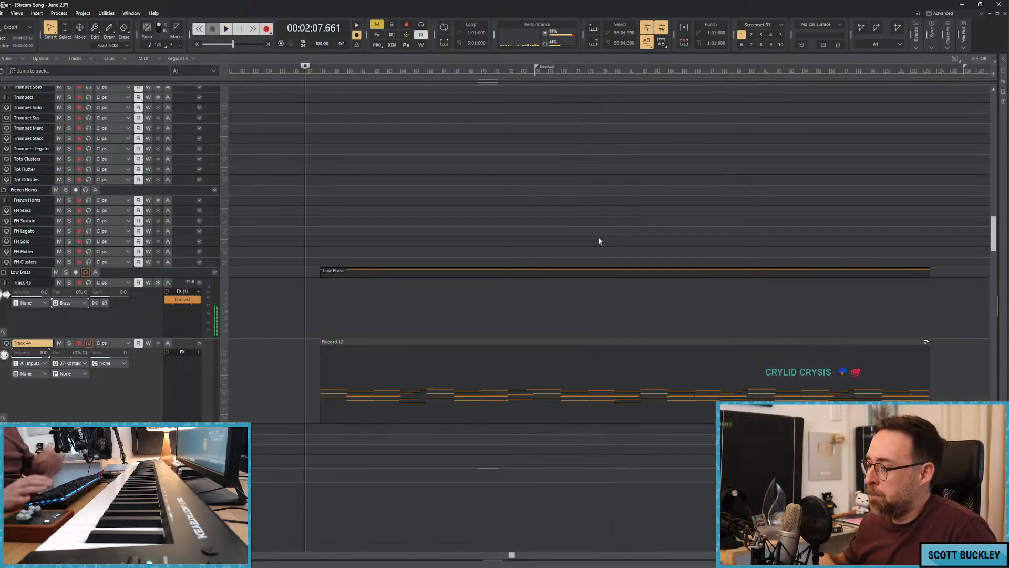
left_click(294, 316)
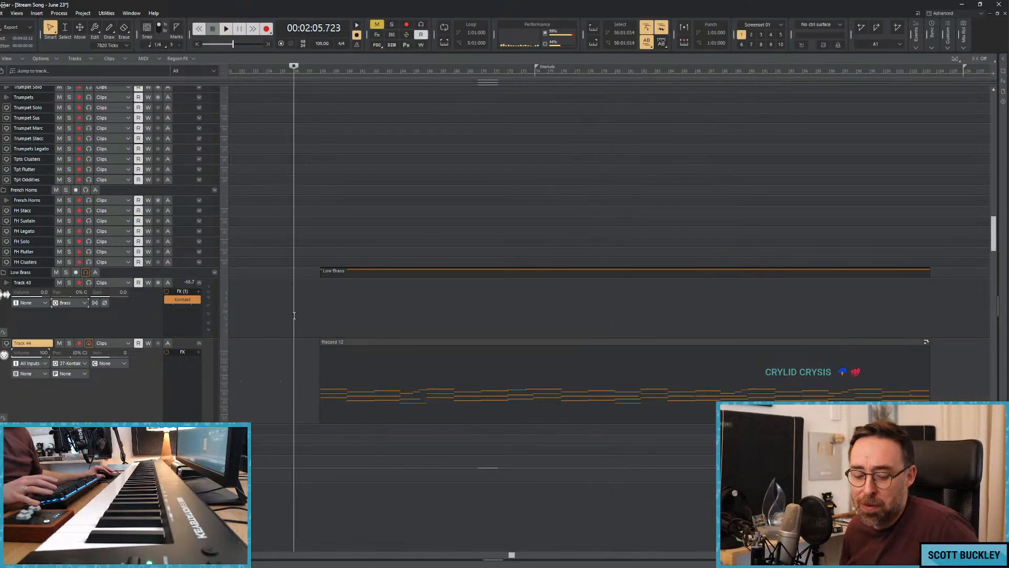
key("r")
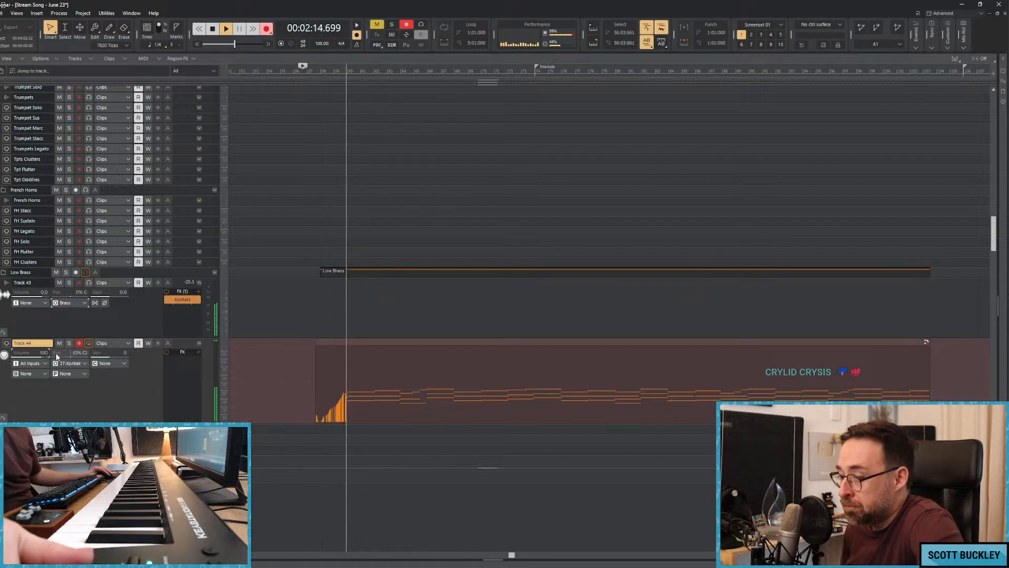
left_click(68, 343)
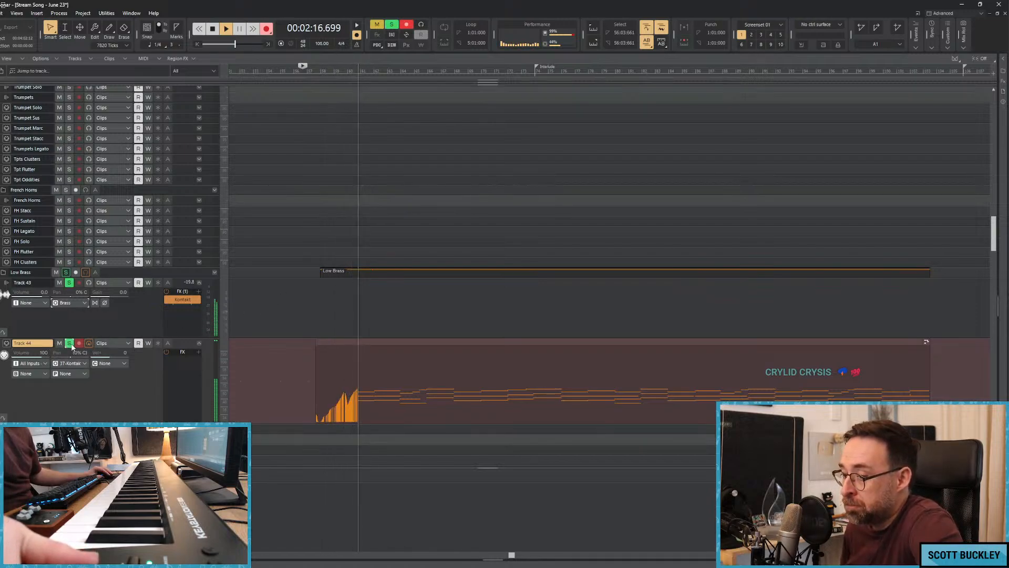
left_click(69, 343)
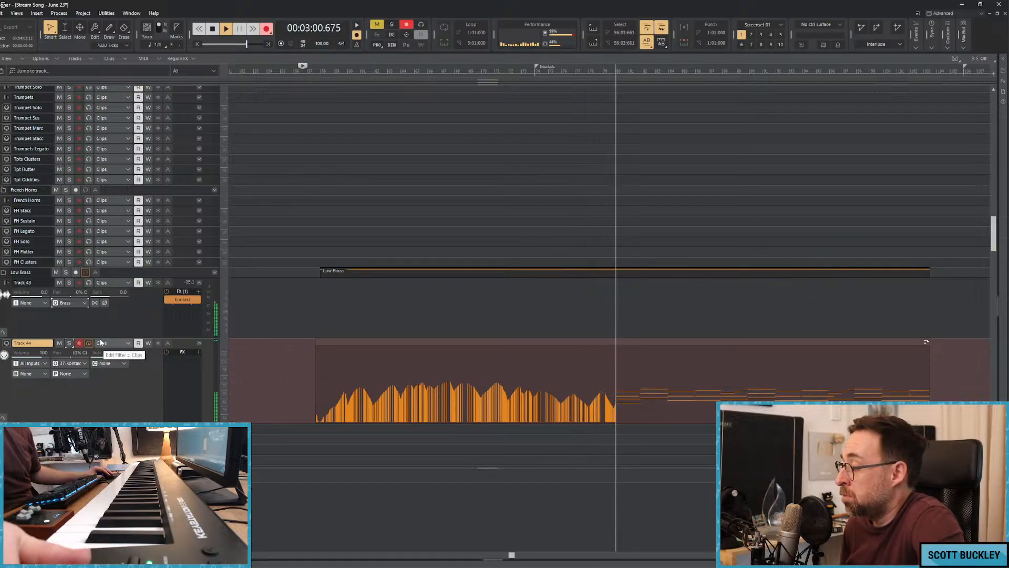
left_click(100, 342)
left_click(418, 3)
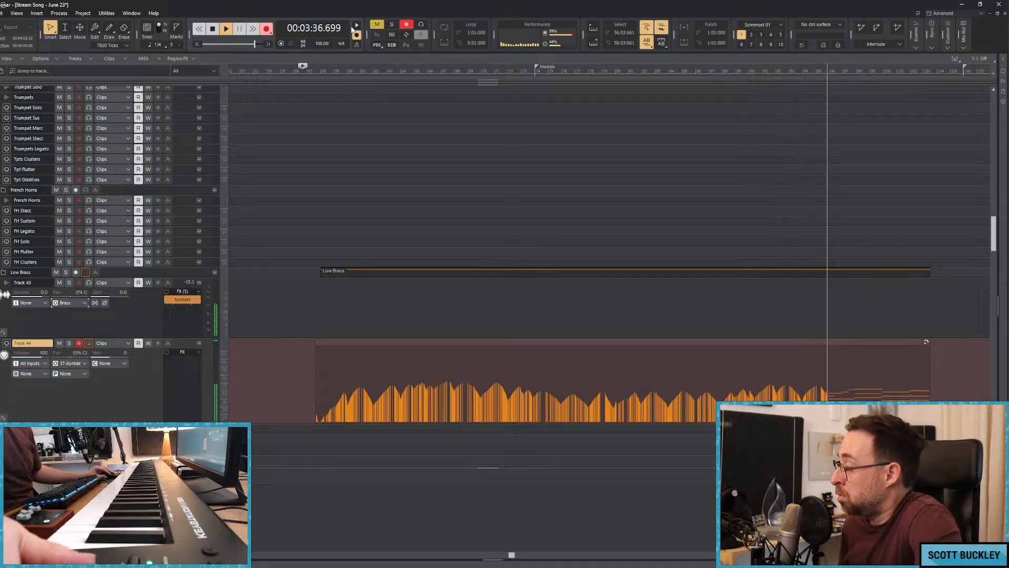
key("space")
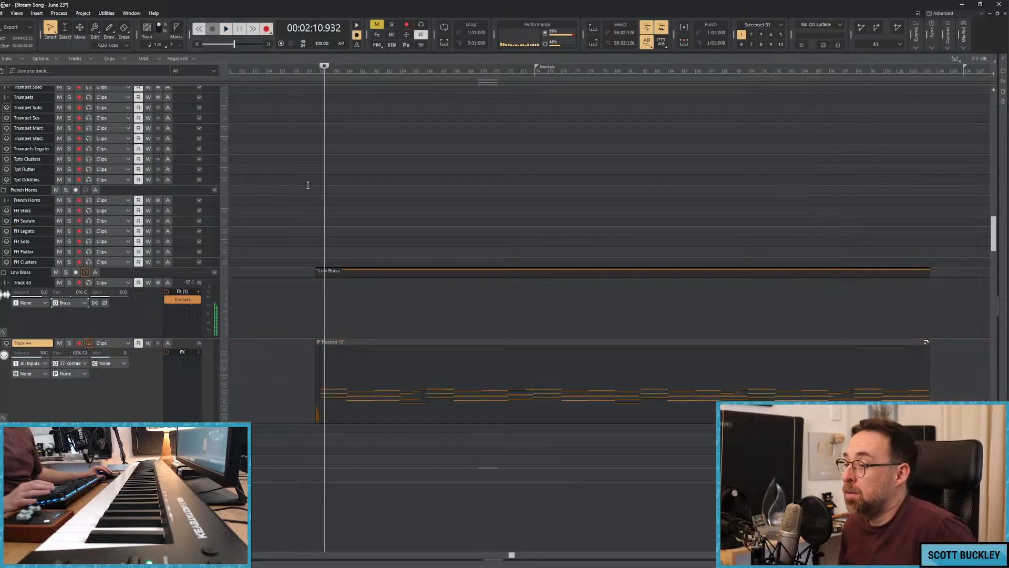
Show Track 44's volume automation and lower the envelope at the start of the low brass clip.
left_click(294, 198)
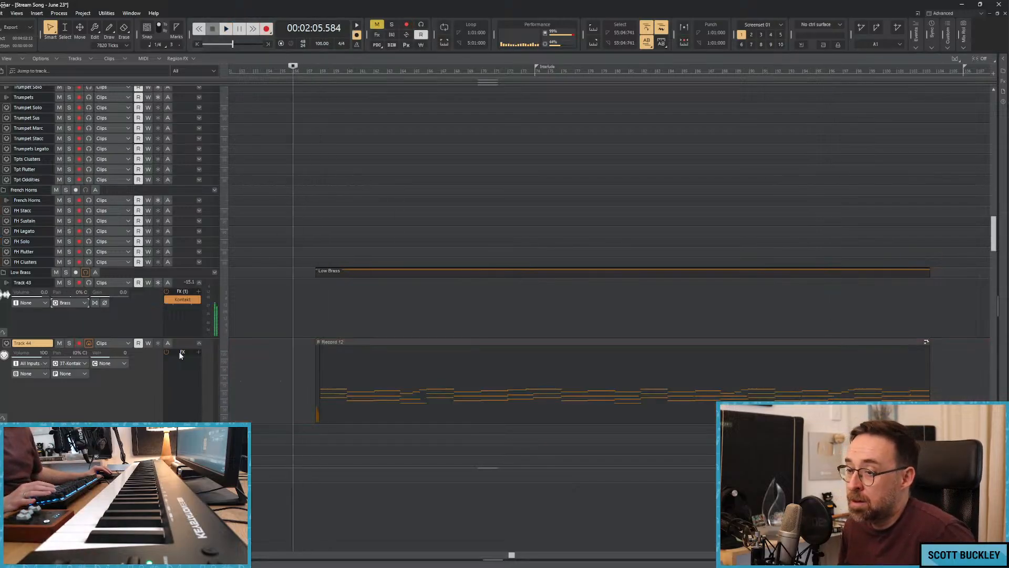
left_click(127, 343)
mouse_move(179, 366)
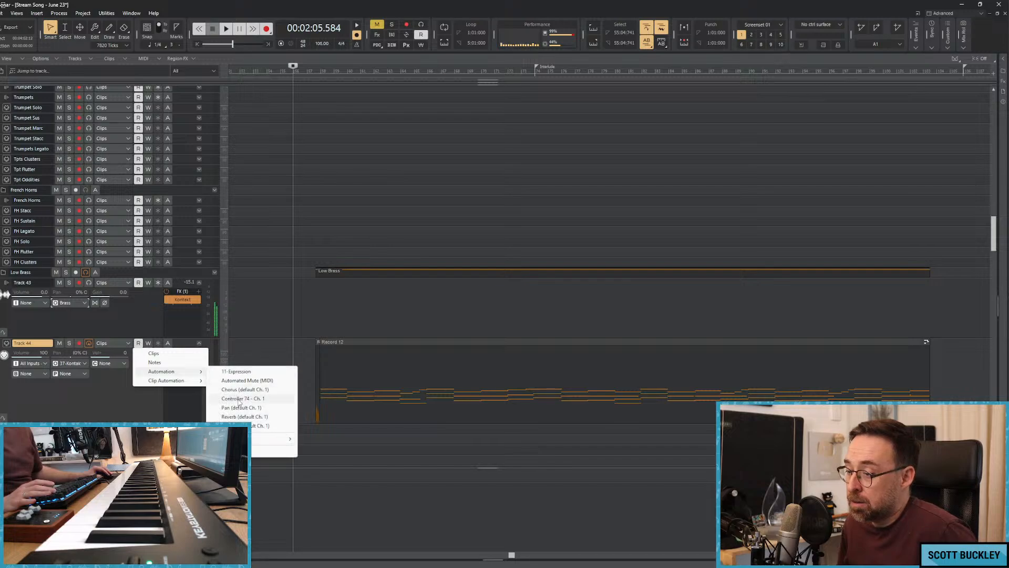
left_click(281, 416)
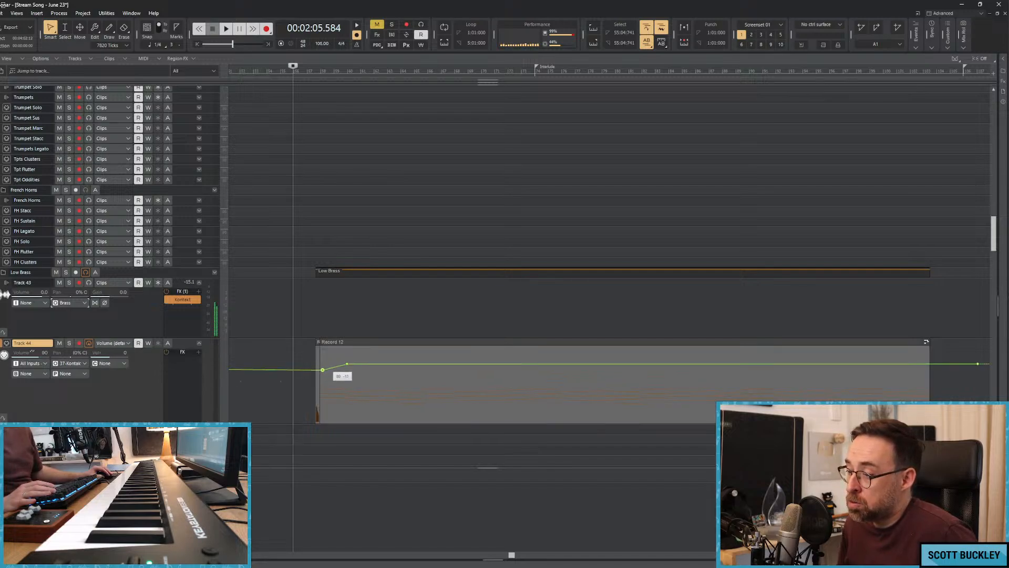
left_click_drag(323, 370, 322, 370)
Play from about 2:07 and shape Track 44's volume envelope with rises and dips, fading down past the Interlude marker.
left_click(303, 320)
key("space")
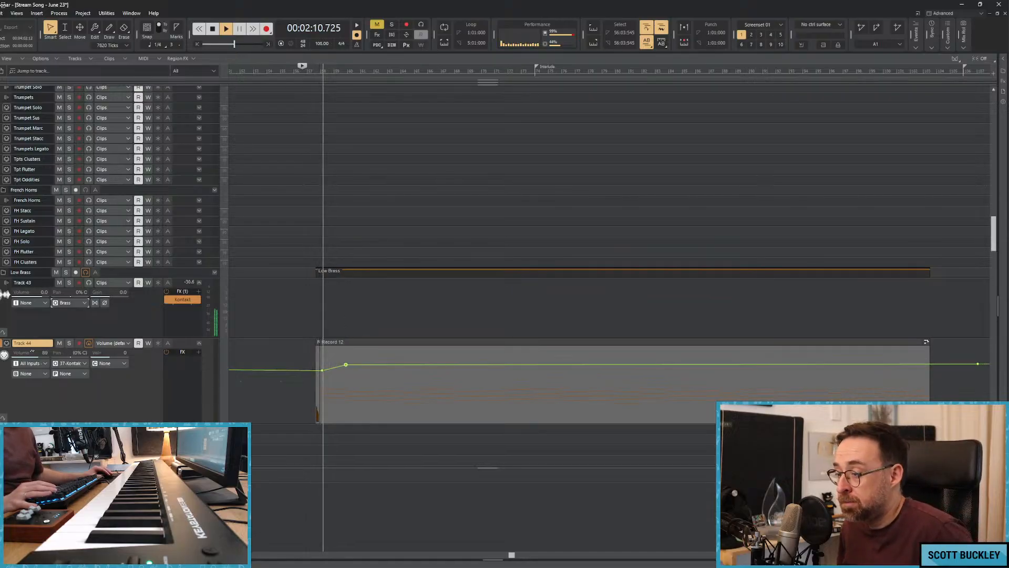
mouse_move(346, 364)
left_mouse_down()
mouse_move(319, 376)
mouse_move(428, 366)
left_mouse_up()
left_click(355, 363)
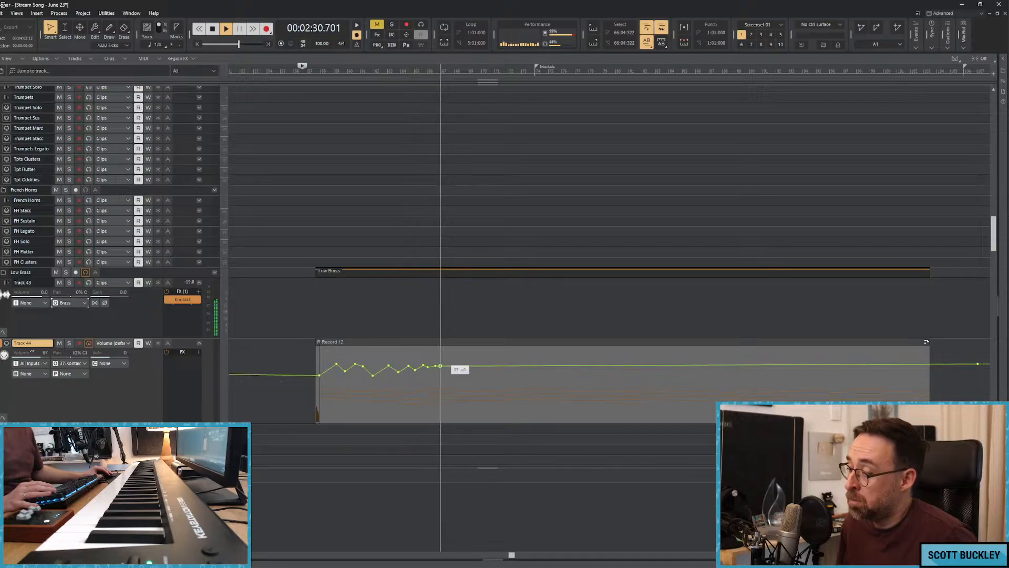
left_click_drag(442, 369, 443, 373)
left_click_drag(451, 372, 491, 371)
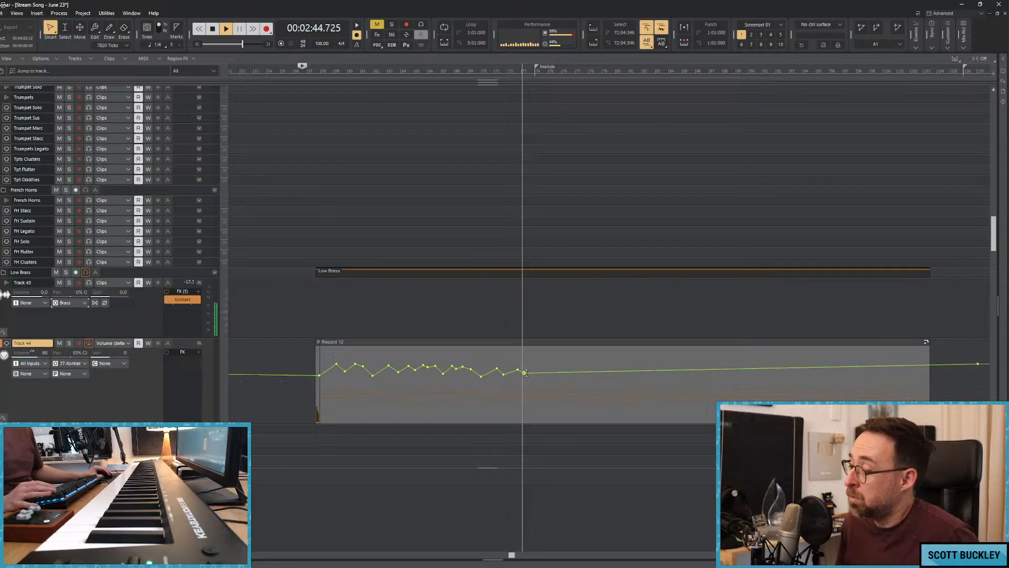
mouse_move(539, 371)
left_mouse_down()
mouse_move(601, 380)
mouse_move(590, 383)
left_mouse_up()
key("space")
Play the song from about 2:05 and audition the Piano track in solo.
left_click(287, 312)
key("space")
scroll(295, 300, "down", 10)
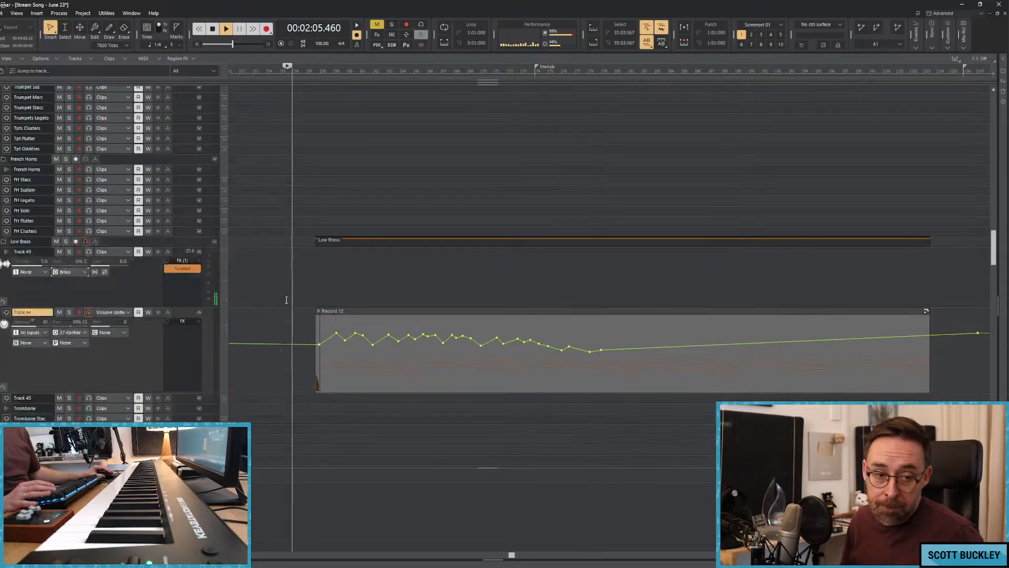
scroll(305, 281, "down", 4)
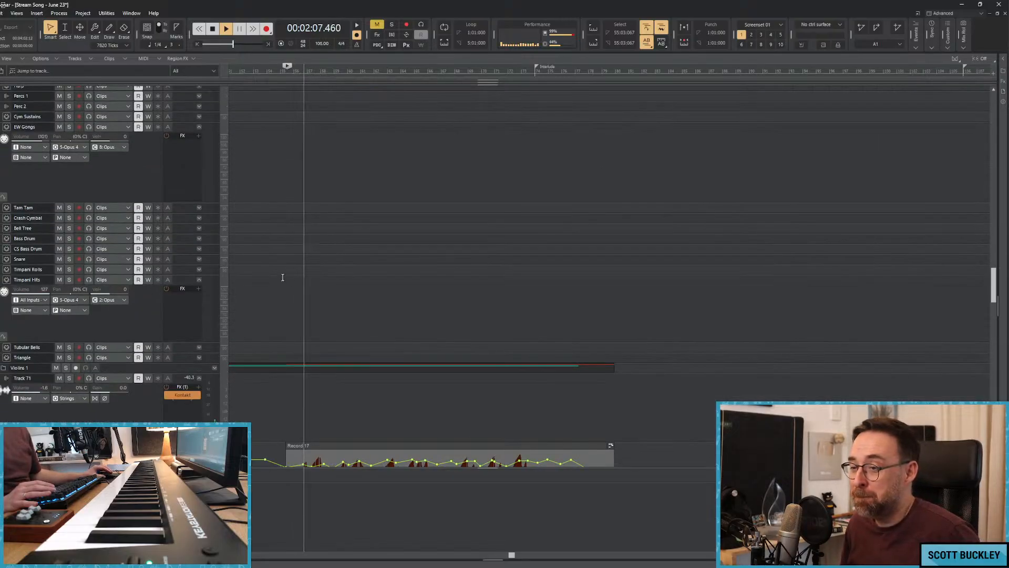
scroll(254, 280, "up", 4)
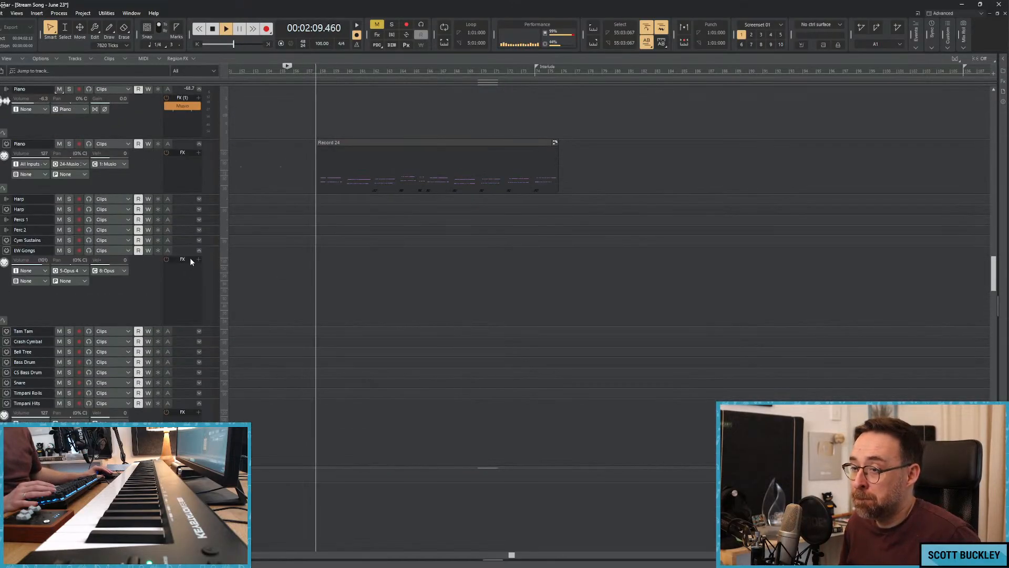
left_click(69, 144)
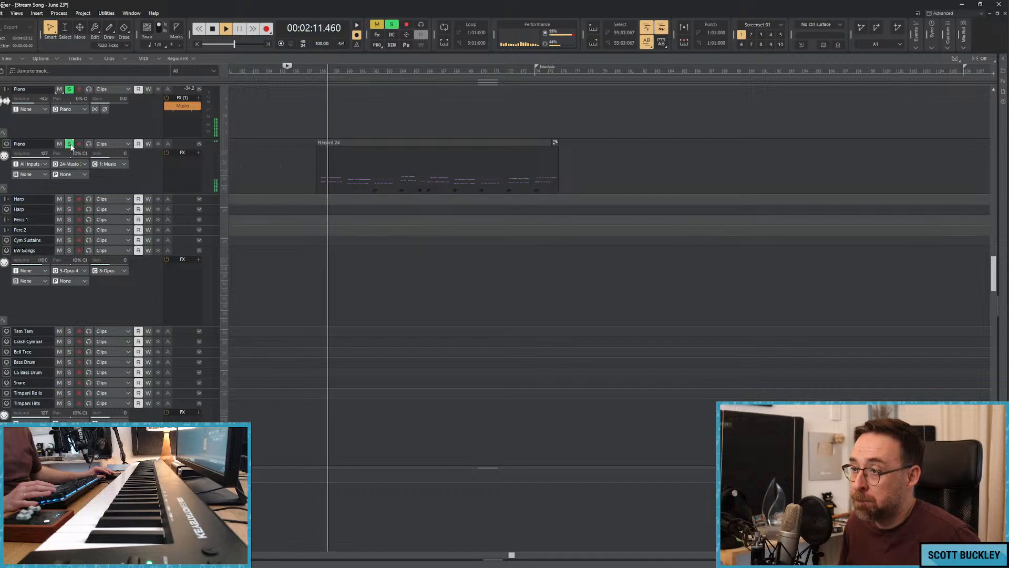
left_click(69, 144)
Insert the Replika delay on the Piano instrument track, load the Soft Clouds preset and close the plug-in window.
scroll(219, 204, "up", 1)
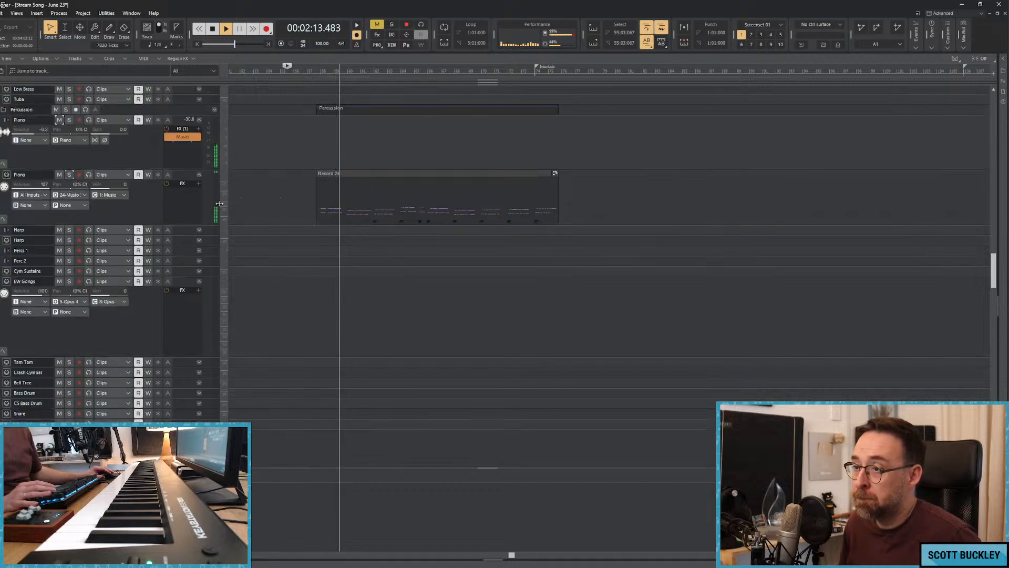
right_click(192, 154)
mouse_move(223, 175)
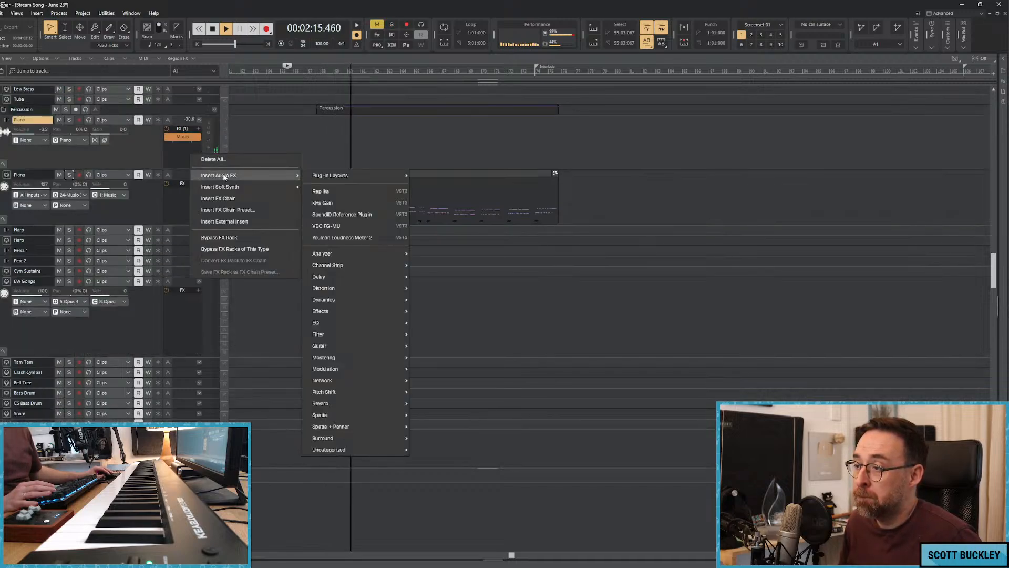
left_click(317, 191)
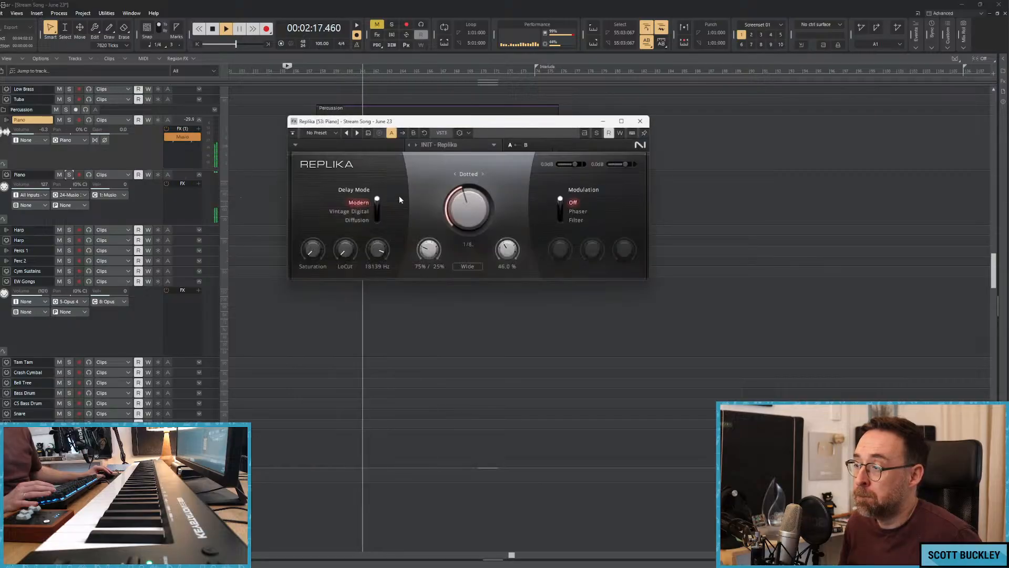
left_click(444, 145)
left_click(450, 423)
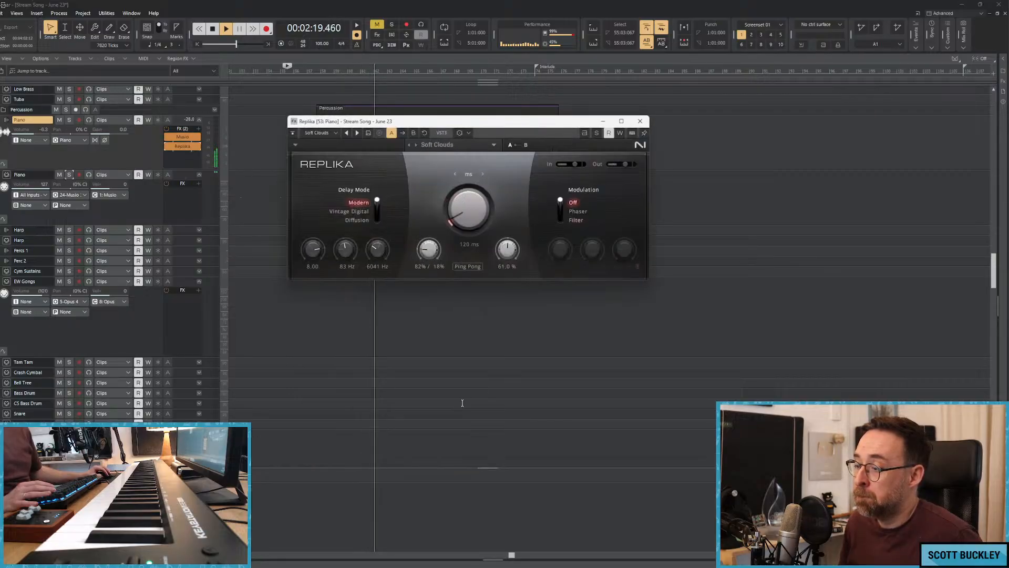
left_click(639, 121)
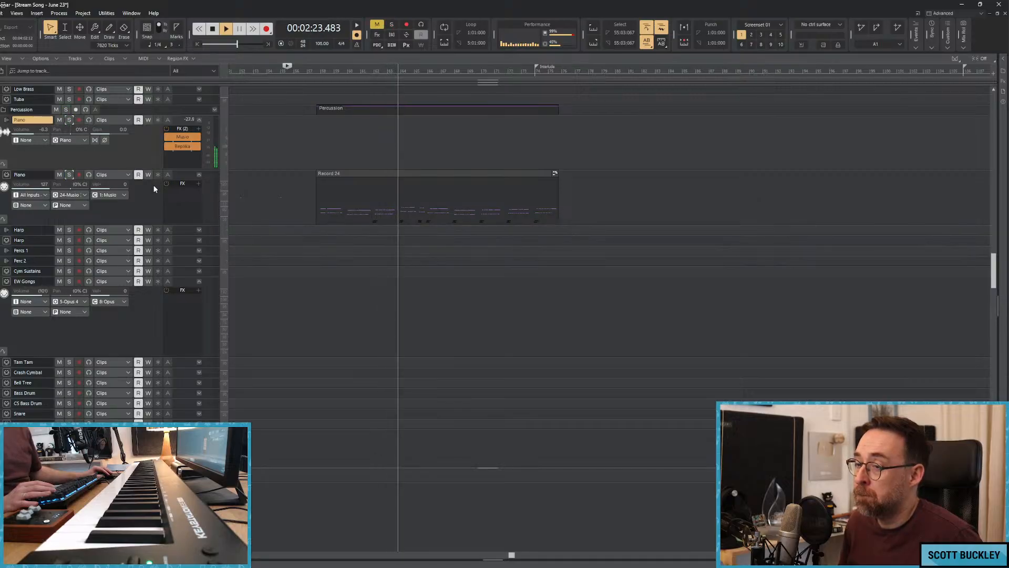
Select the Tam Tam track and enlarge its lane to show its routing controls.
scroll(168, 215, "down", 2)
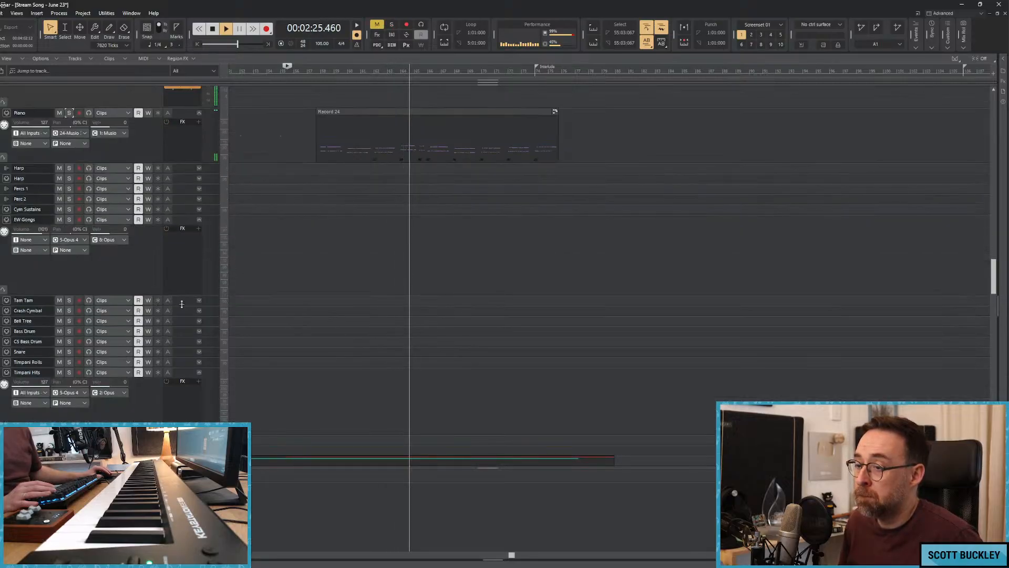
left_click(183, 299)
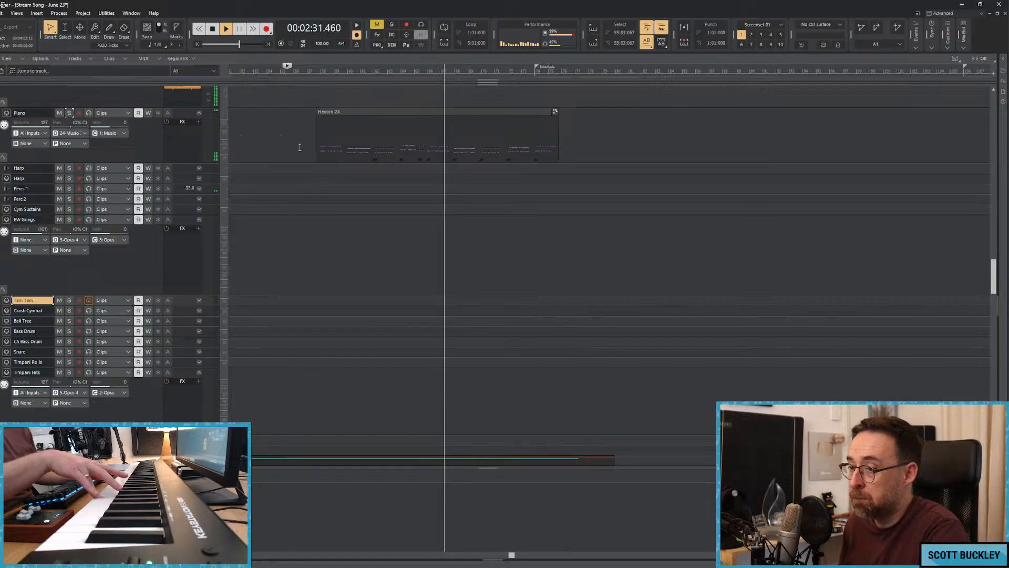
left_click_drag(180, 306, 180, 360)
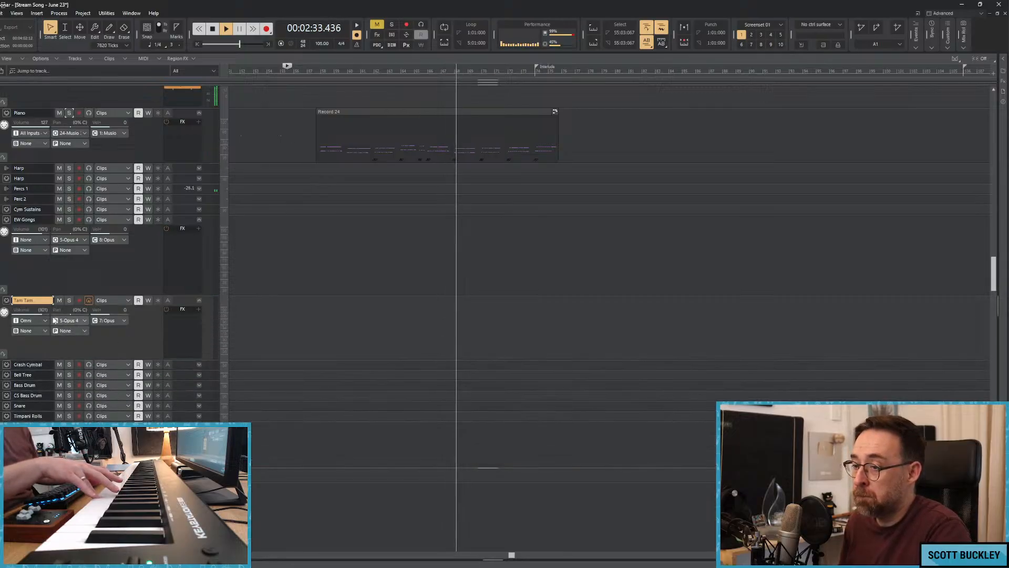
Examine the string tracks' clips and volume envelopes while the song plays into the Interlude.
scroll(279, 142, "down", 10)
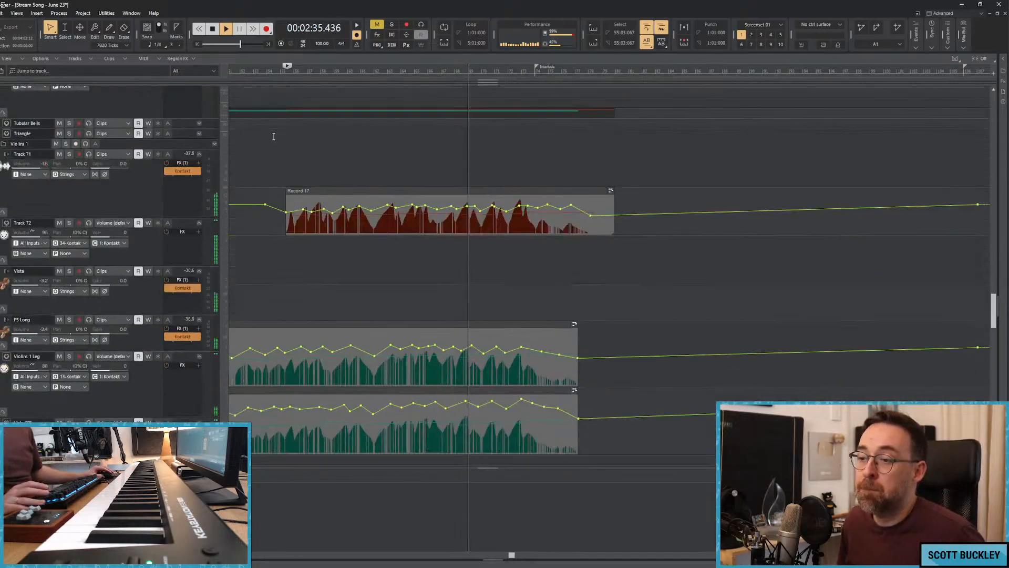
scroll(273, 136, "down", 12)
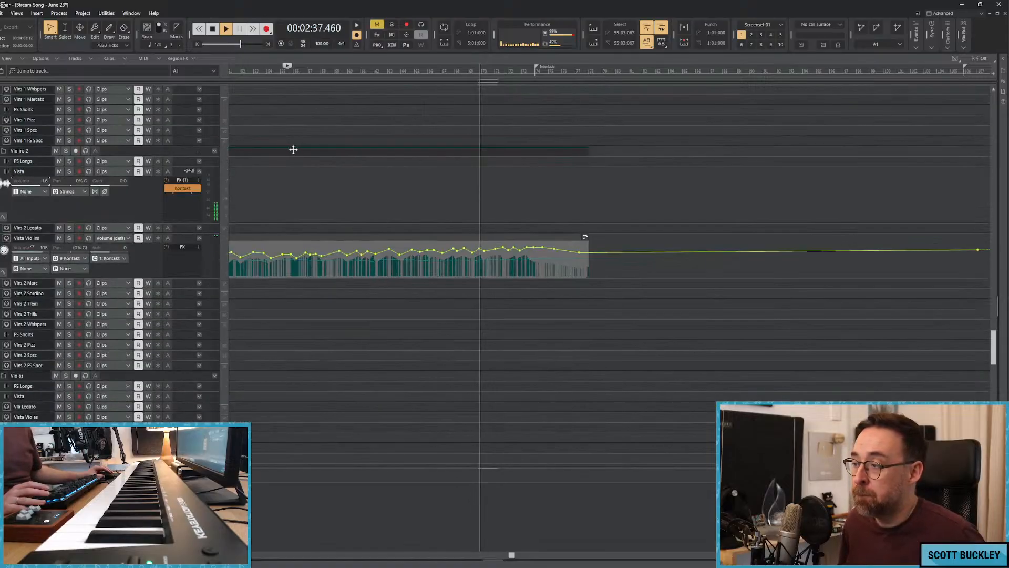
scroll(293, 150, "up", 5)
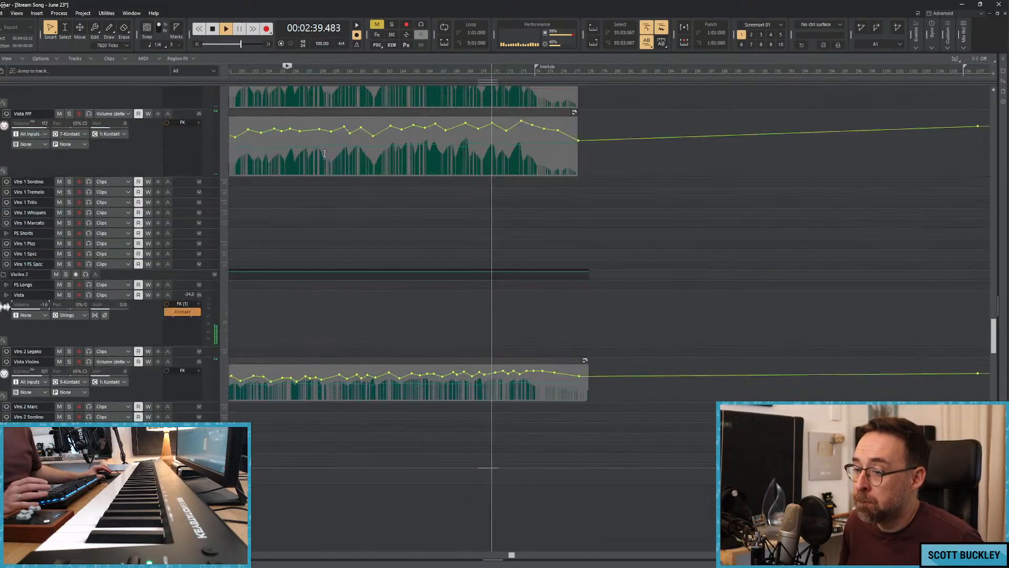
scroll(325, 153, "down", 15)
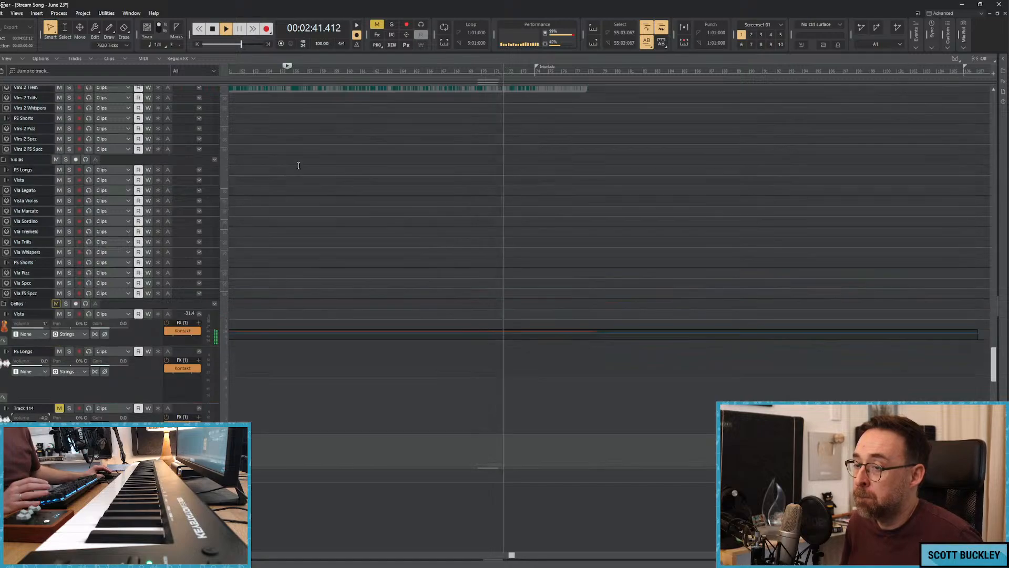
scroll(299, 165, "up", 15)
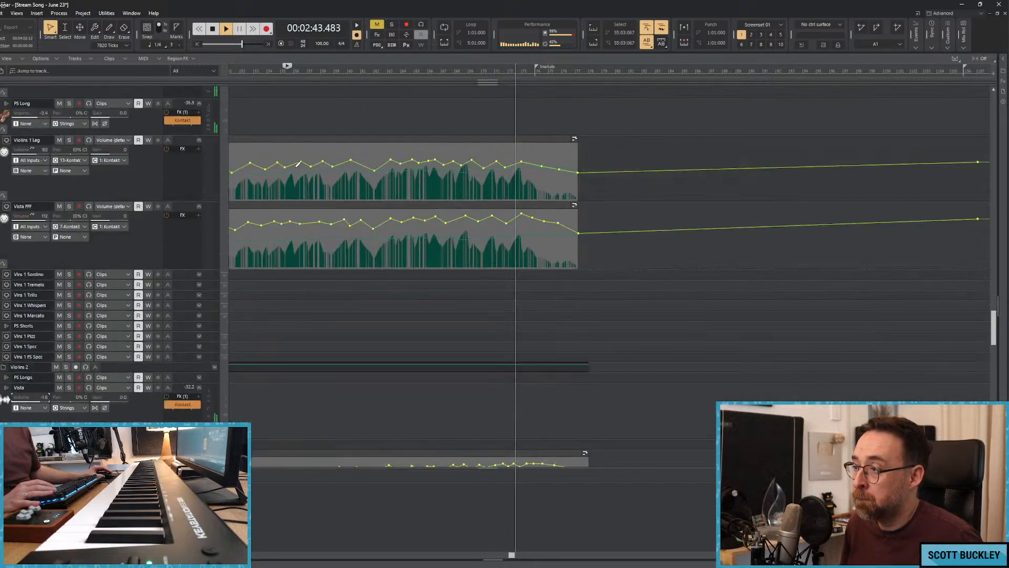
scroll(298, 164, "up", 10)
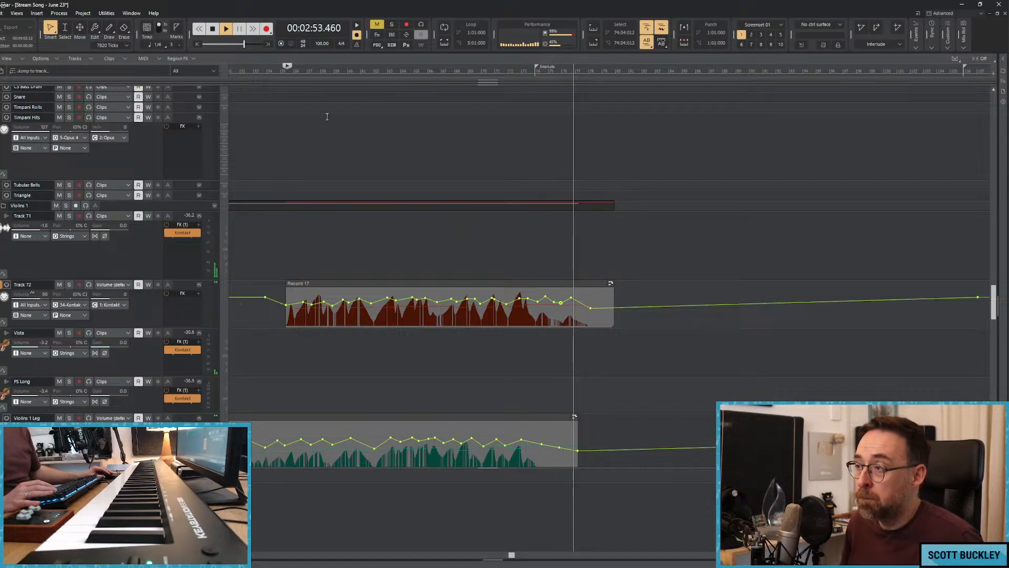
Stop playback, select the Timpani Rolls track and try to record a part on it.
left_click(478, 75)
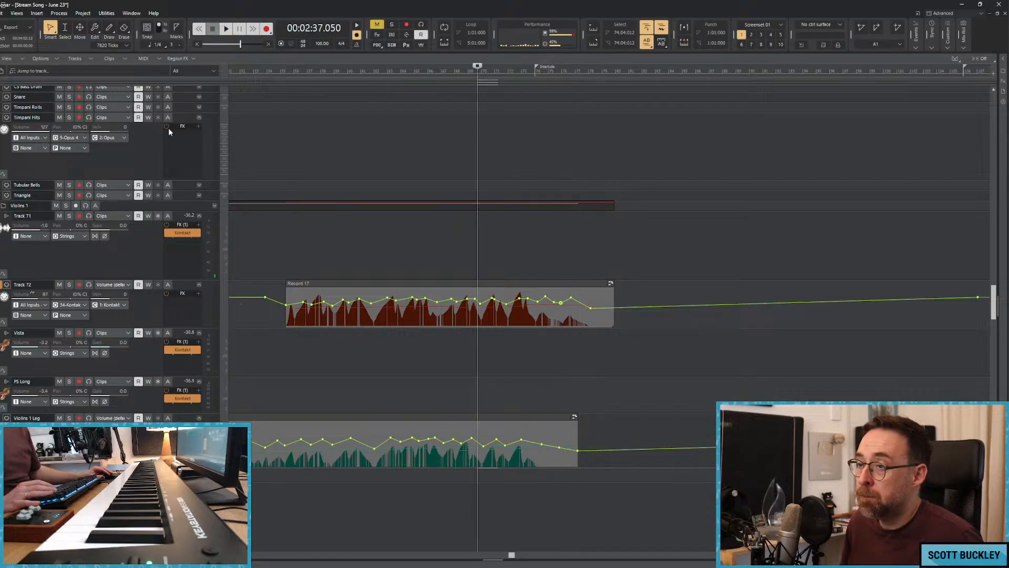
left_click(192, 108)
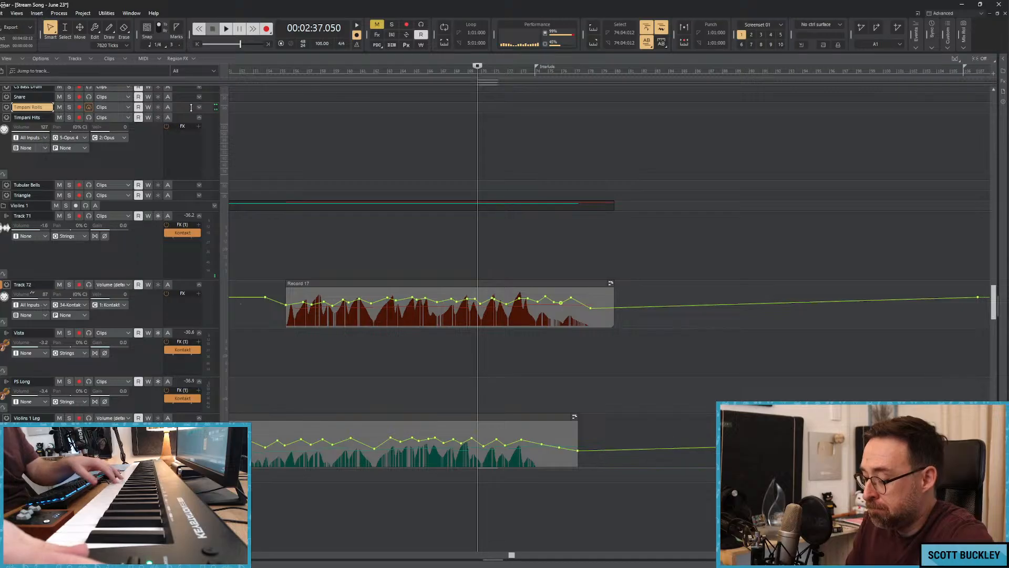
key("w")
key("r")
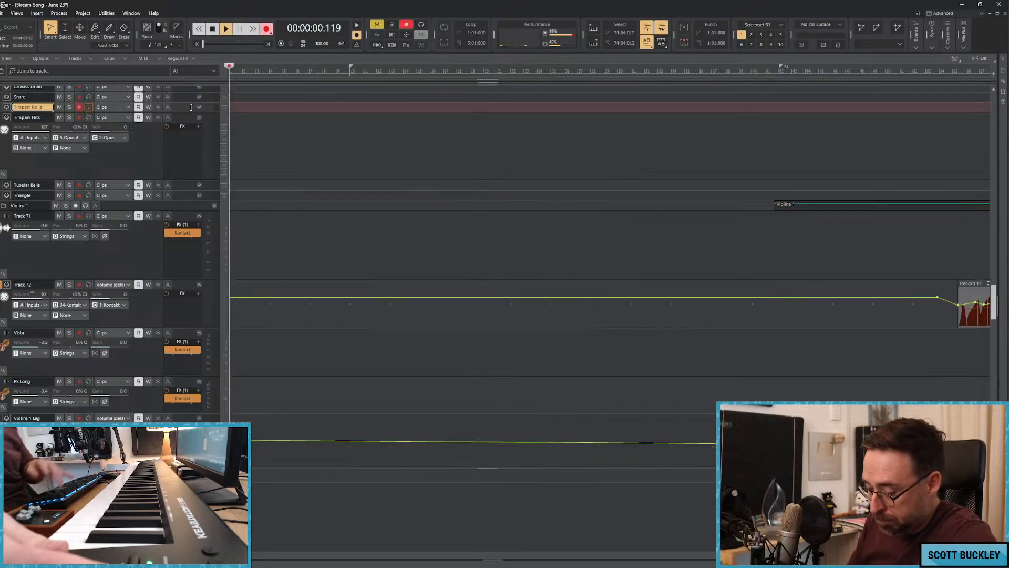
key("space")
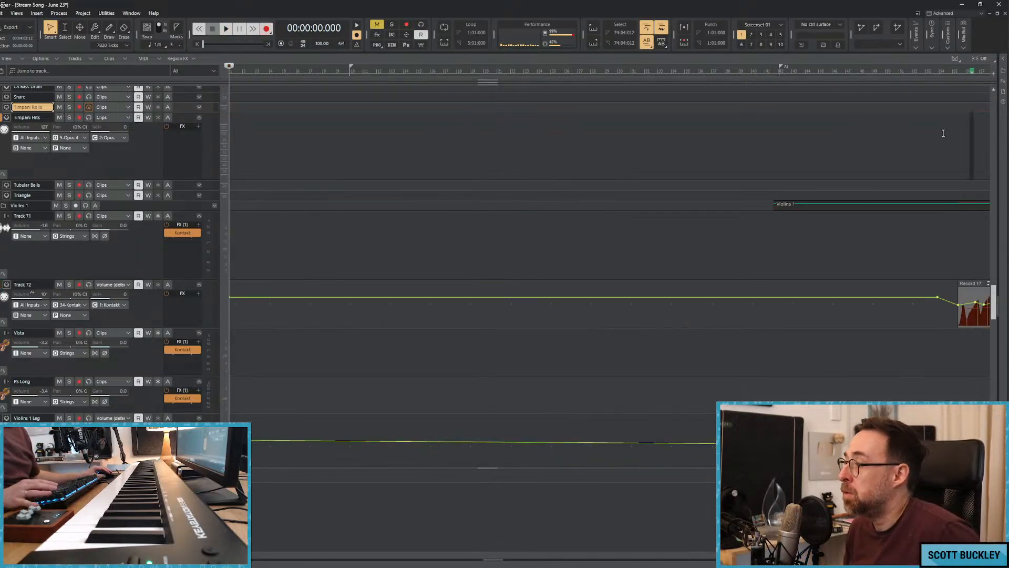
Record a timpani roll leading into the Interlude on the Timpani Rolls track and enlarge its lane.
key("space")
left_click(767, 72)
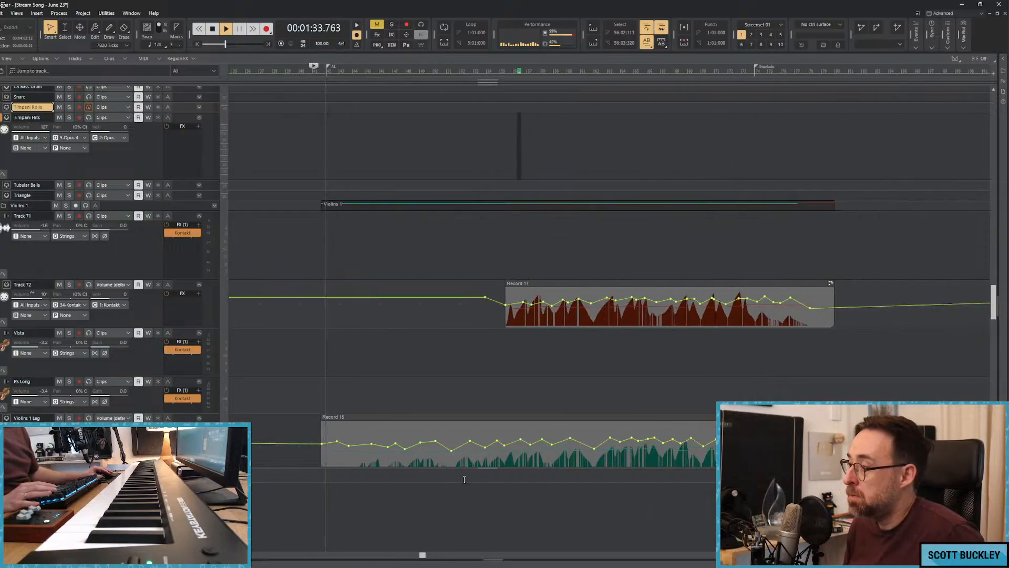
left_click(680, 70)
key("r")
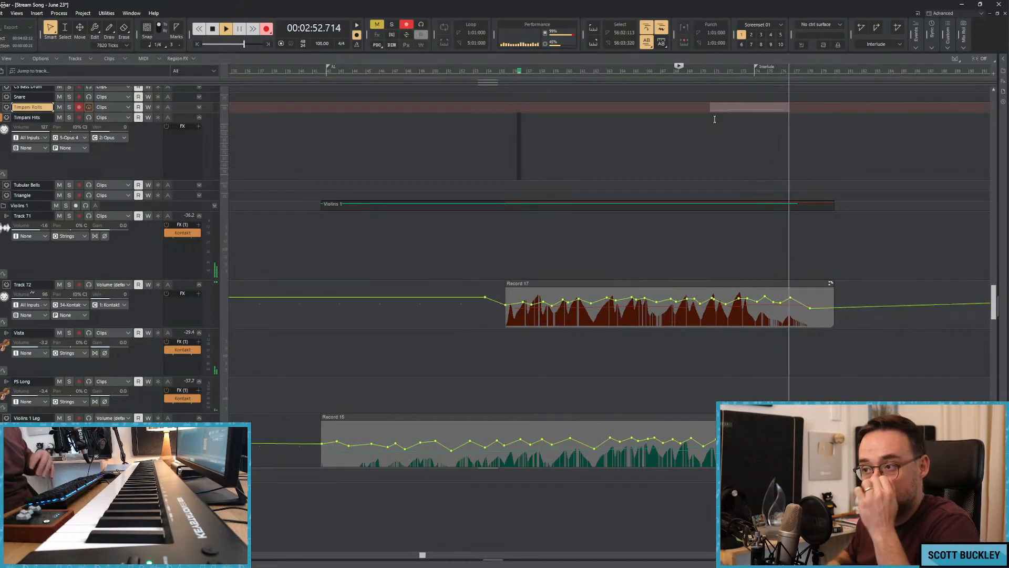
key("space")
left_click_drag(181, 112, 172, 193)
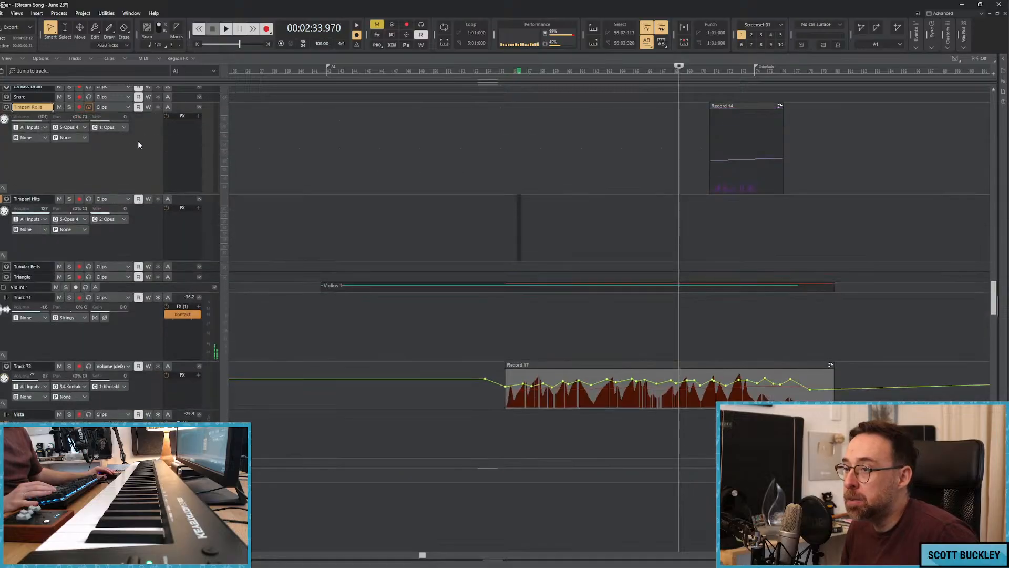
left_click(118, 108)
mouse_move(173, 135)
left_click(271, 189)
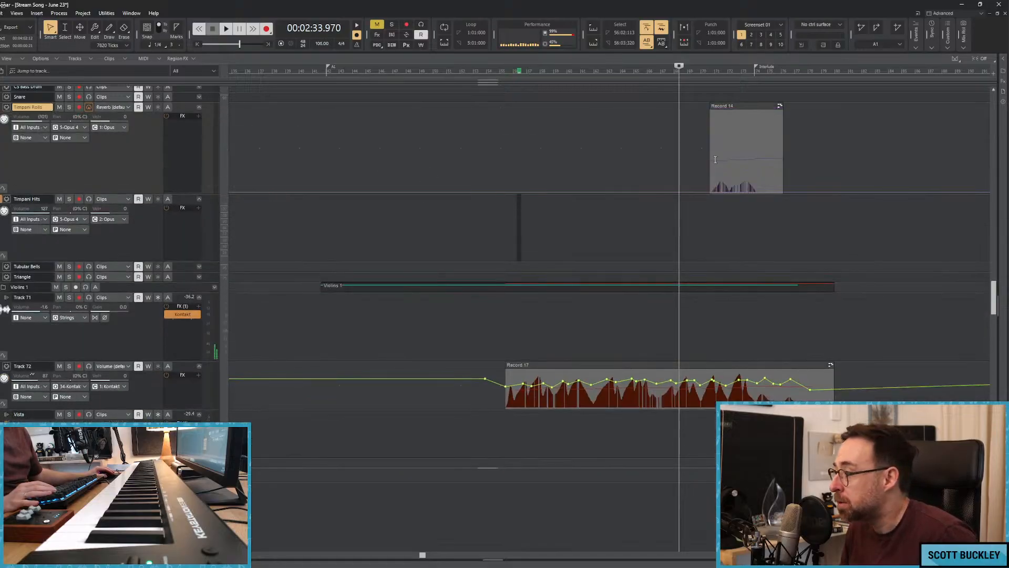
left_click(680, 179)
Show the Timpani Rolls track's Volume automation and add points that dip the level at the start of the recorded clip.
left_click(114, 107)
mouse_move(168, 135)
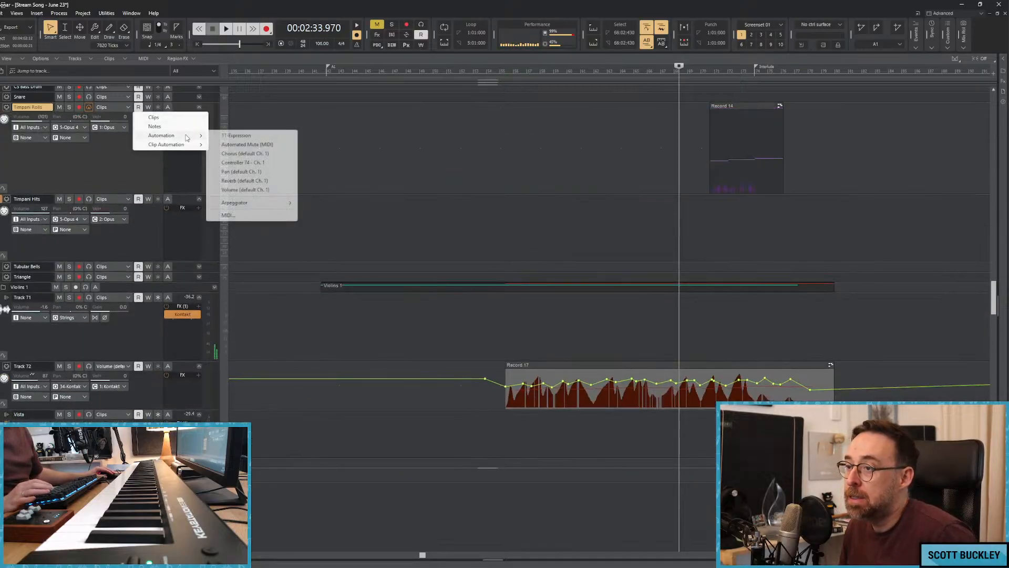
left_click(247, 190)
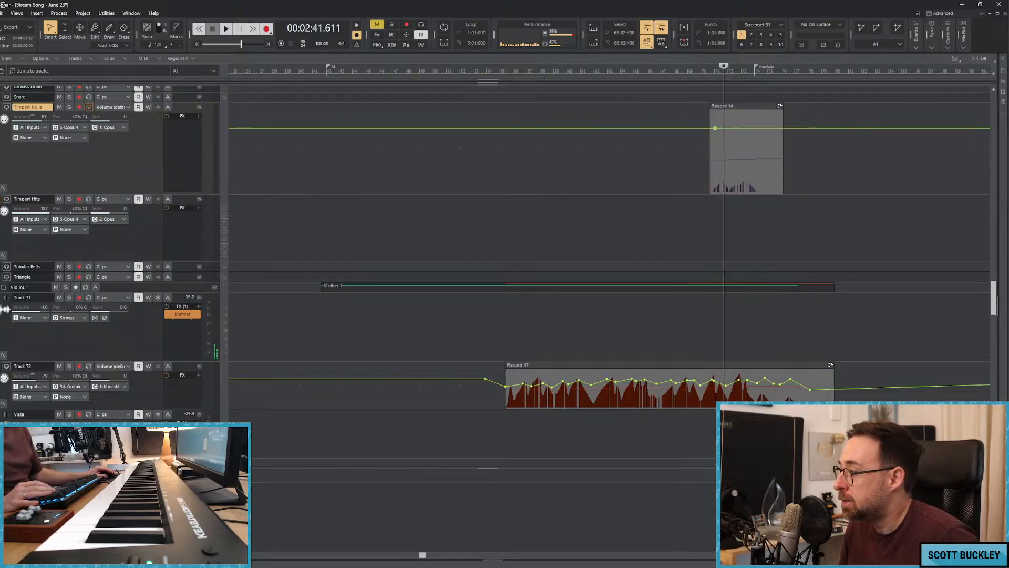
mouse_move(715, 128)
left_mouse_down()
mouse_move(708, 163)
mouse_move(720, 151)
left_mouse_up()
key("space")
key("space")
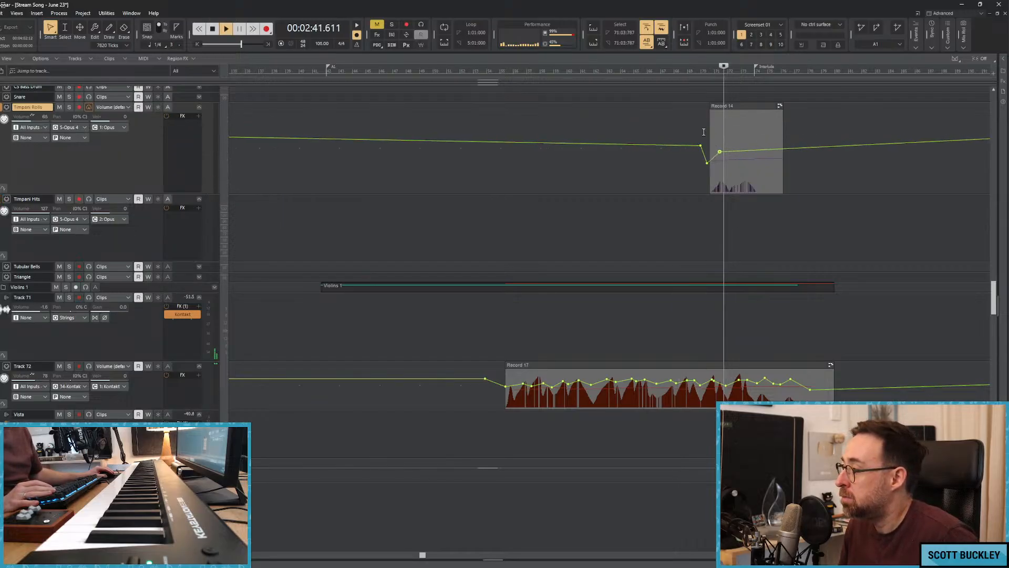
left_click(703, 176)
key("space")
Shape the Timpani Rolls volume into a swell across the recorded clip, dropping away at its end.
left_click_drag(422, 555, 566, 554)
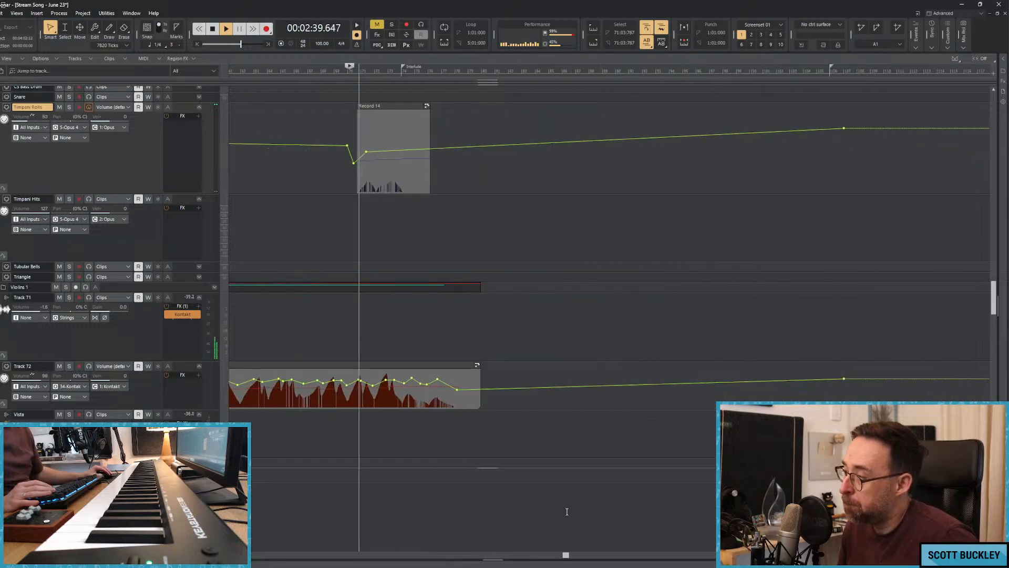
mouse_move(367, 153)
left_mouse_down()
mouse_move(367, 141)
mouse_move(374, 149)
left_mouse_up()
mouse_move(382, 147)
left_mouse_down()
mouse_move(392, 133)
mouse_move(397, 144)
mouse_move(416, 140)
mouse_move(431, 166)
left_mouse_up()
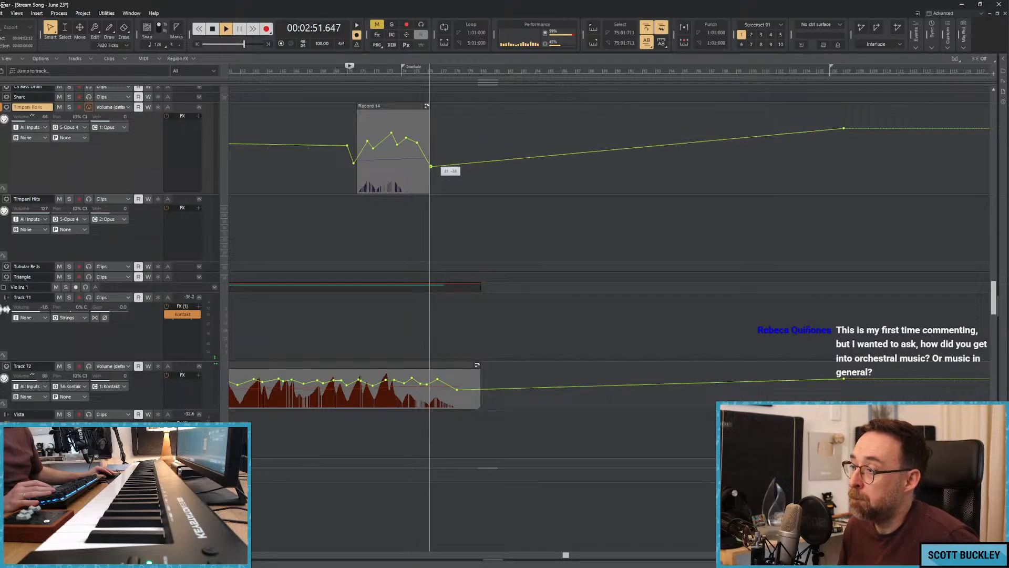
Move the Timpani Rolls volume points ahead of the recorded clip much earlier to make a long, gradual lead-in at a reduced level.
left_click_drag(347, 145, 323, 153)
key("space")
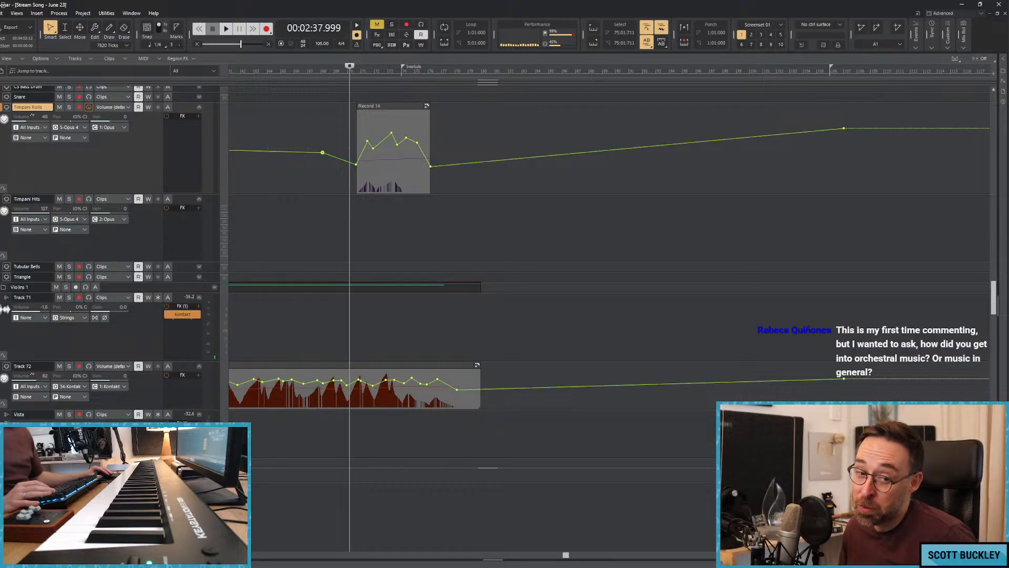
left_click(270, 171)
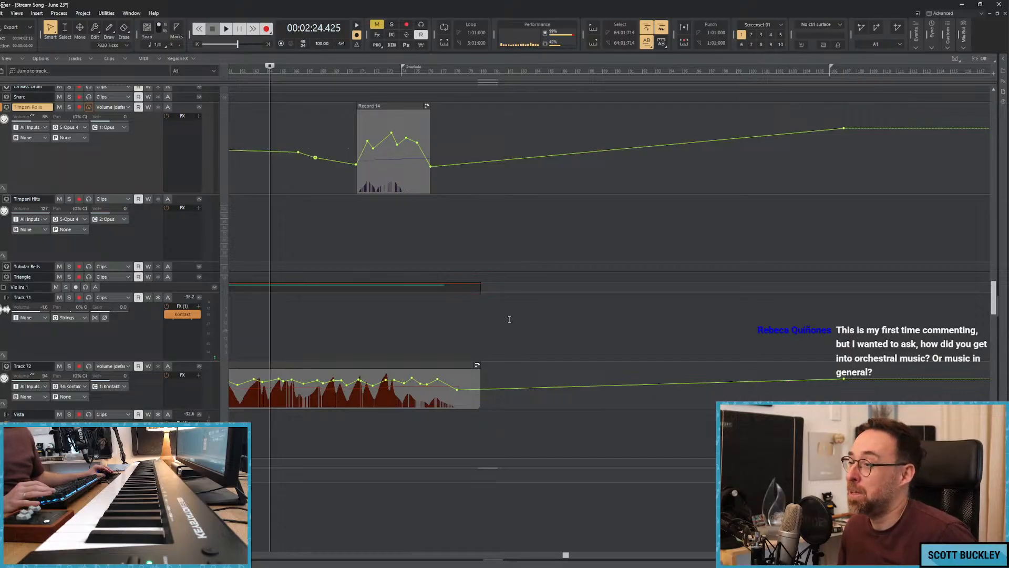
scroll(577, 193, "down", 4)
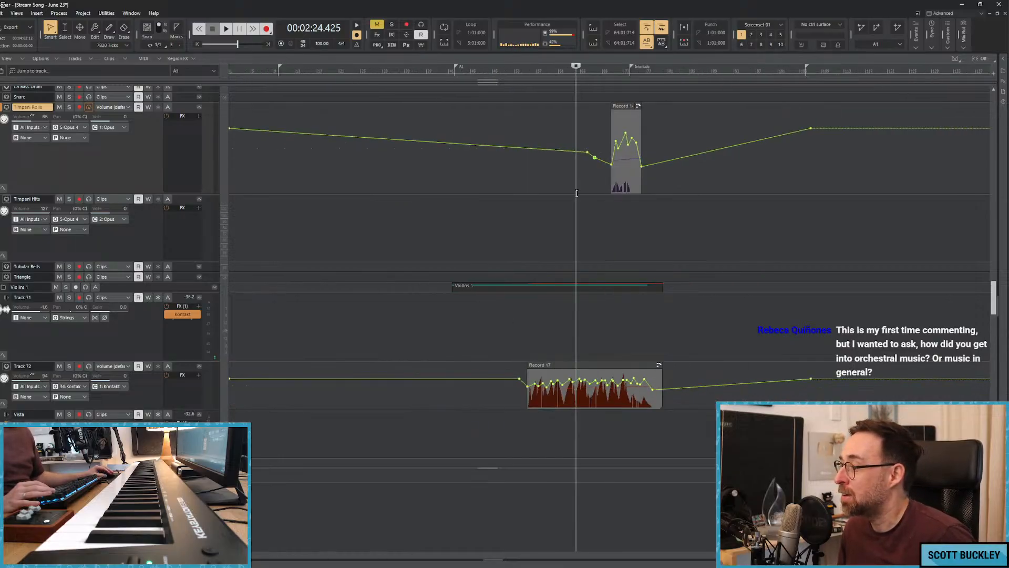
left_click_drag(586, 152, 441, 153)
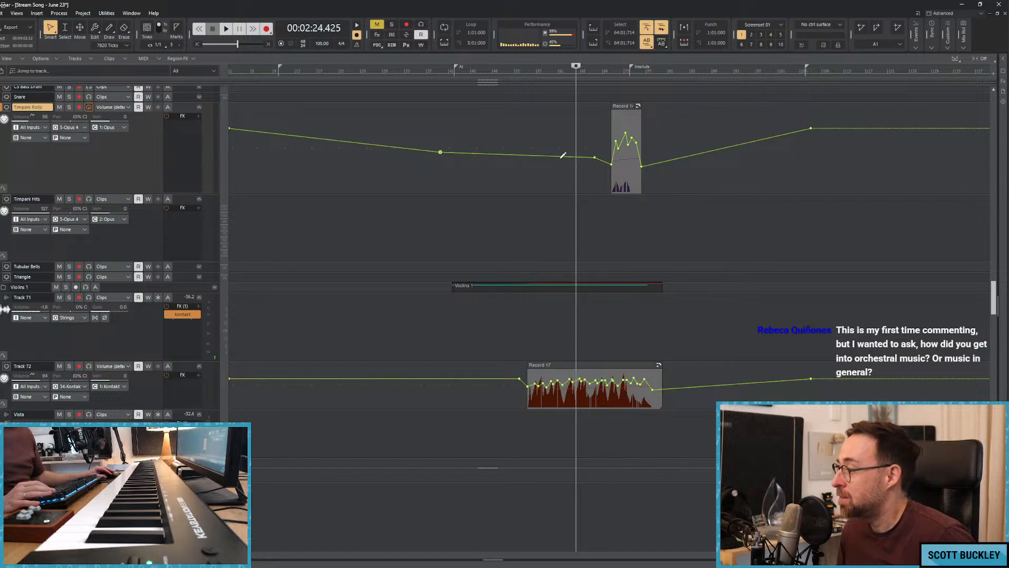
left_click(434, 140)
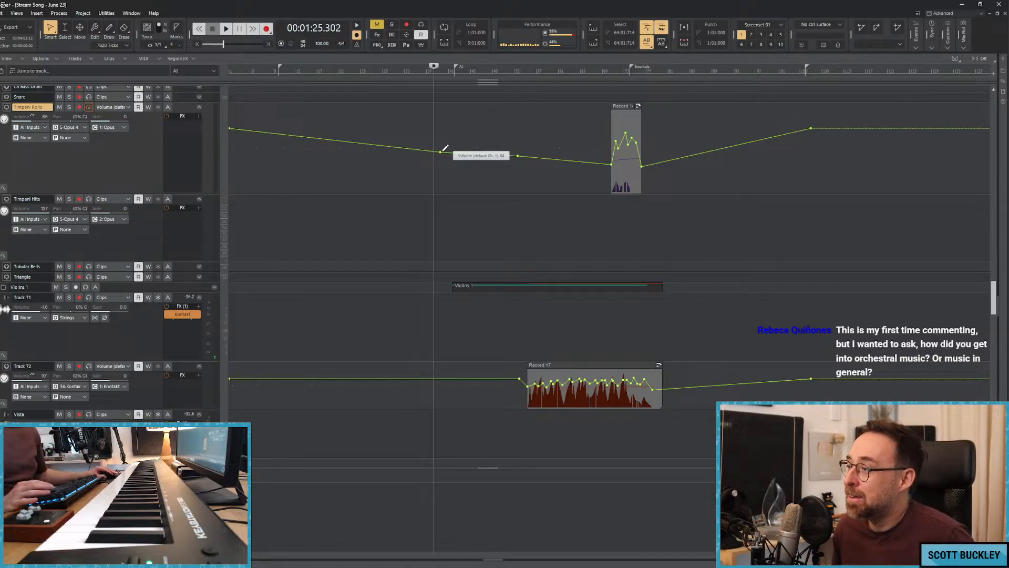
left_click_drag(440, 152, 358, 160)
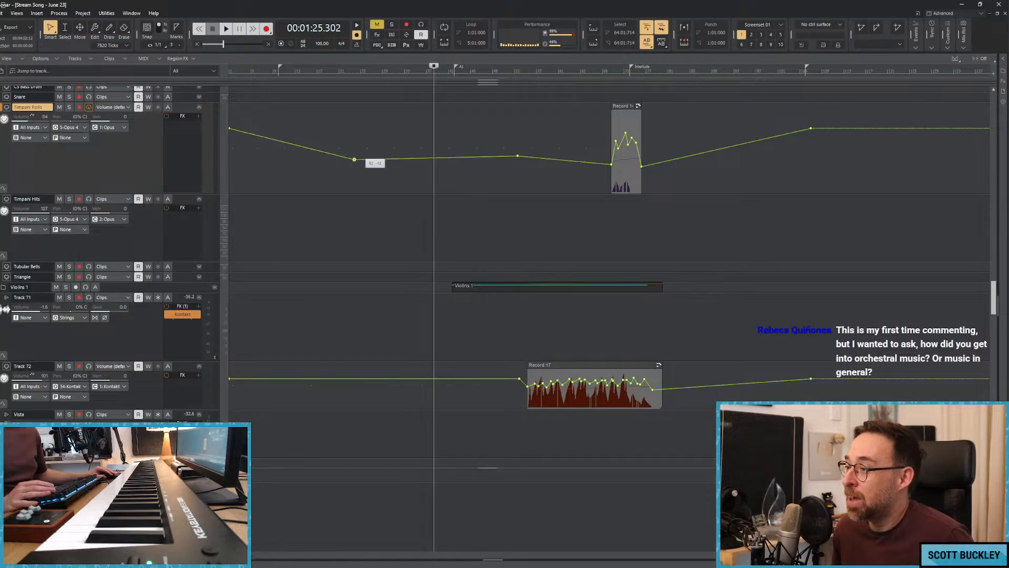
Move the playback position back to about 17 seconds and look over the violin tracks' clips and volume envelopes.
left_click(353, 136)
left_click(324, 137)
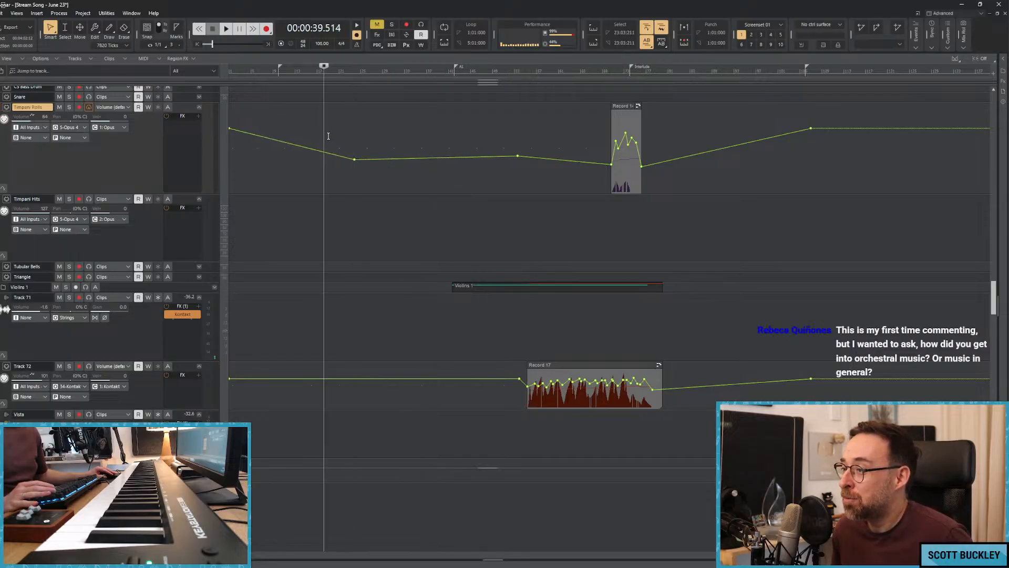
key("space")
left_click(298, 137)
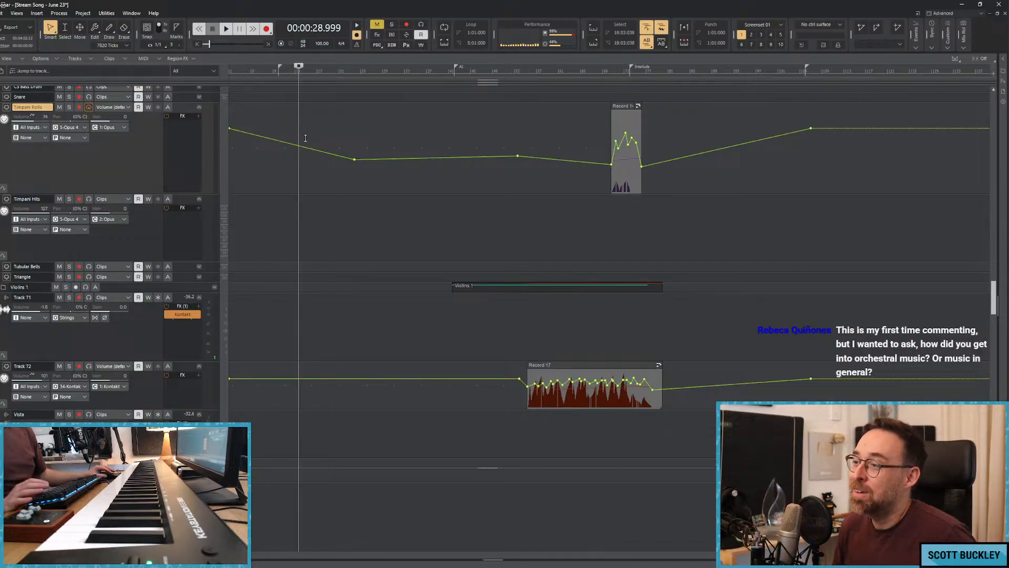
left_click(268, 121)
left_click(267, 121)
left_click(268, 122)
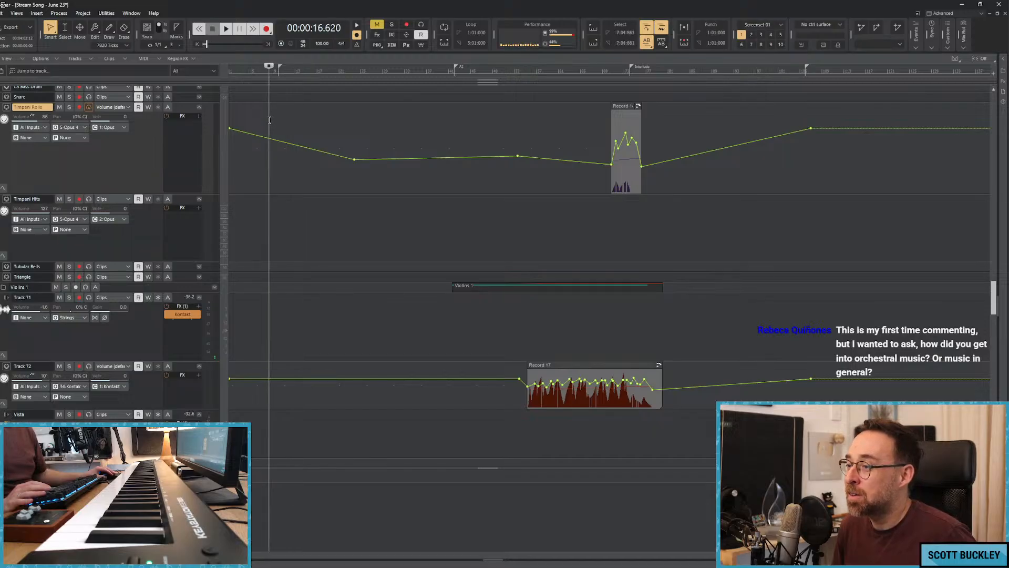
left_click(270, 121)
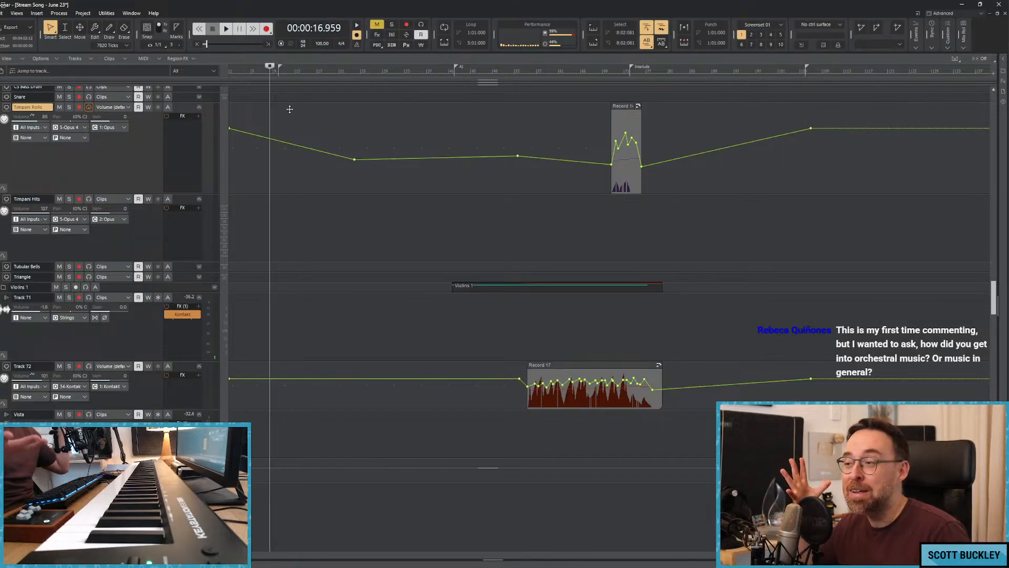
scroll(327, 157, "down", 5)
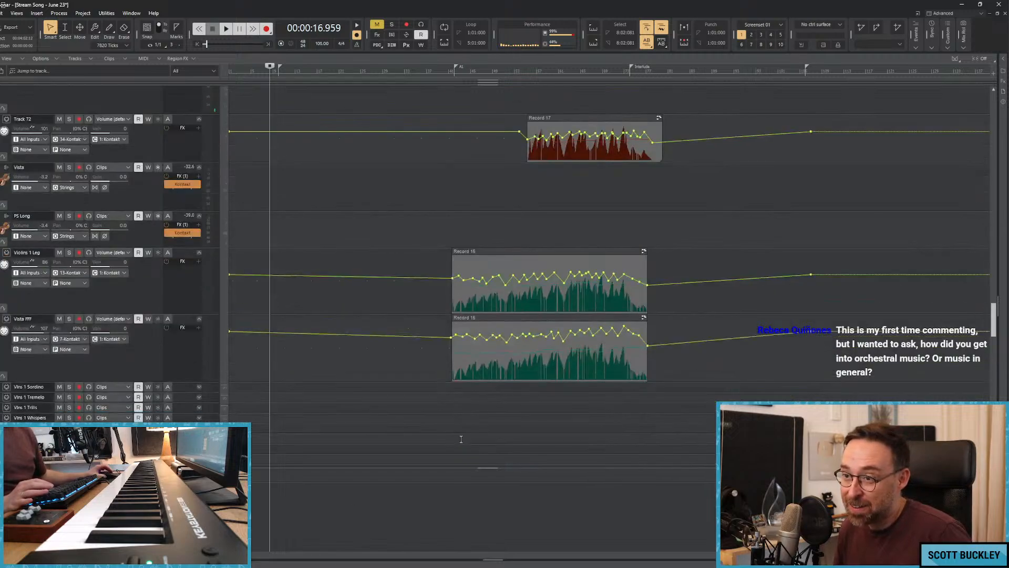
scroll(578, 252, "down", 4)
scroll(575, 243, "up", 5)
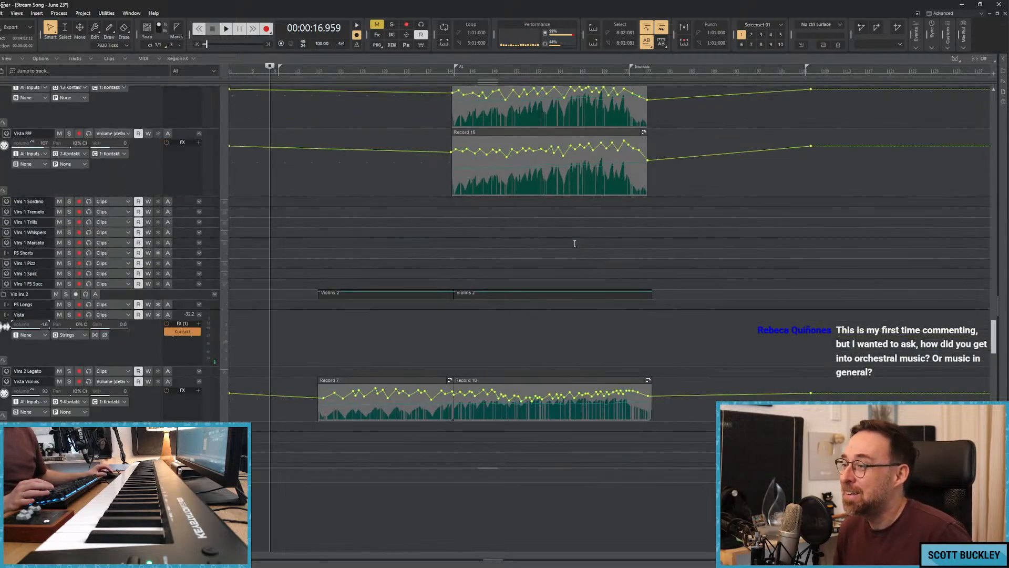
Lower the Clarinet track's volume envelope at the start of its clip and place the playback position just before it.
scroll(568, 244, "up", 6)
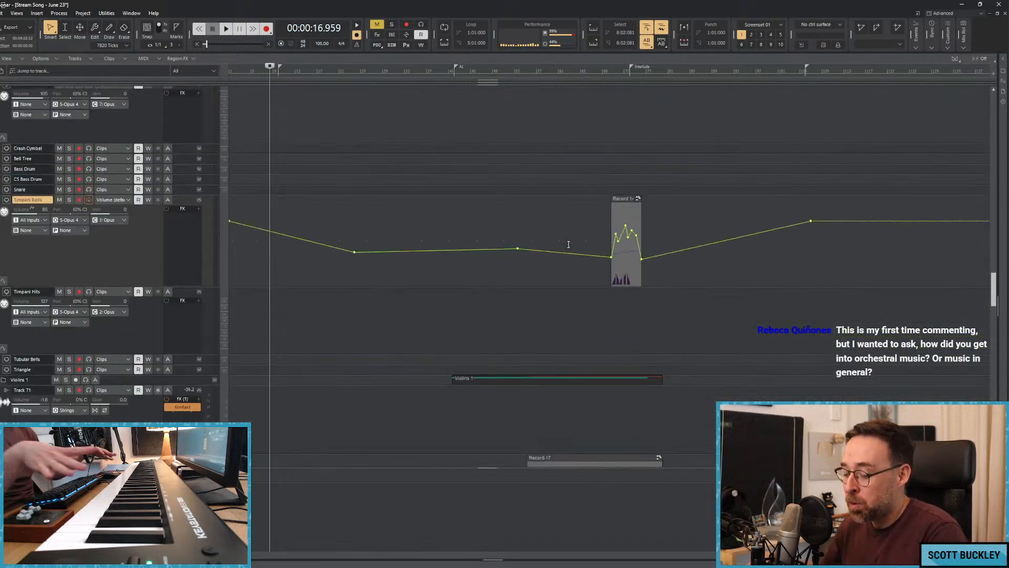
scroll(569, 244, "up", 8)
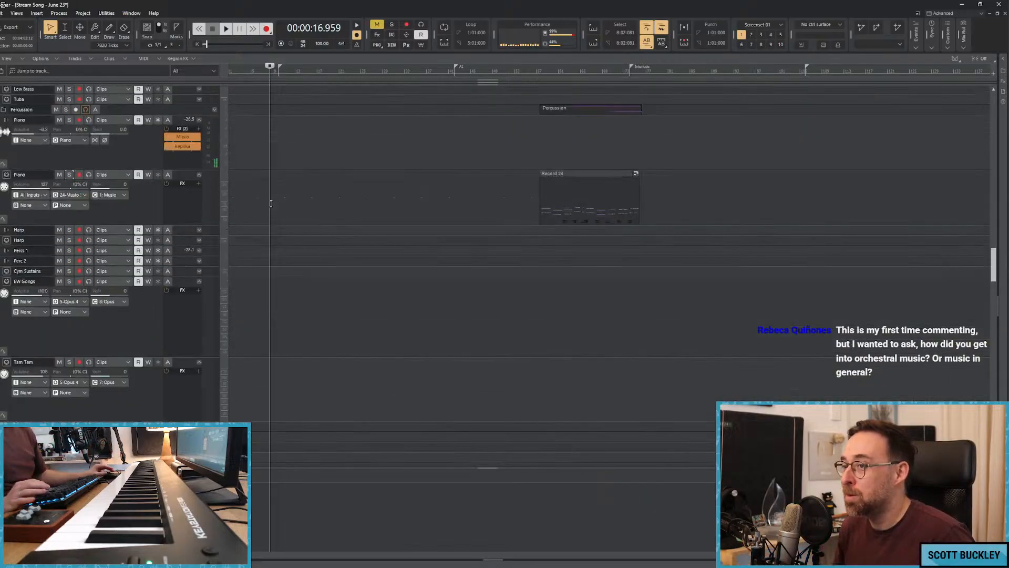
scroll(278, 227, "up", 10)
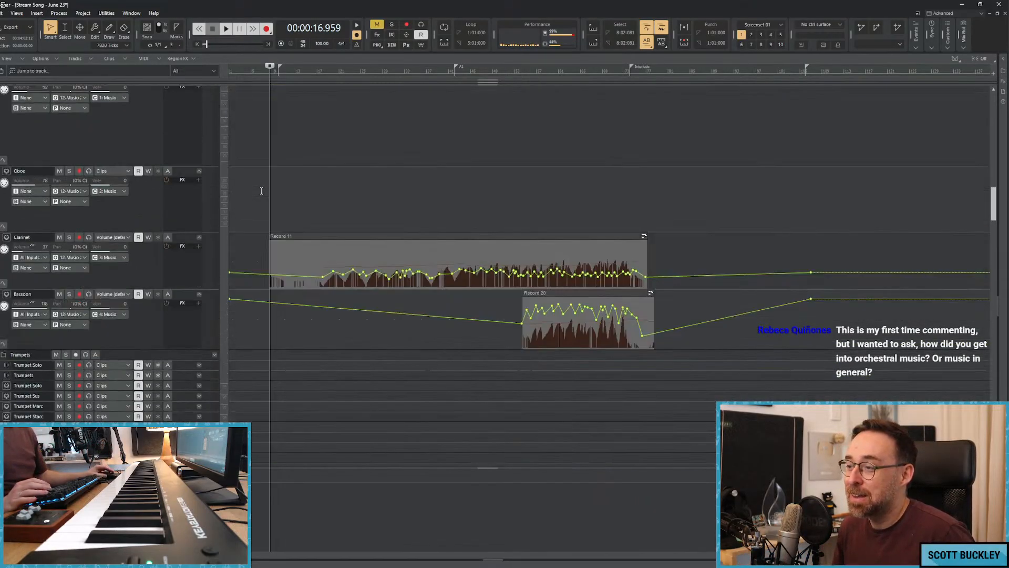
left_click_drag(283, 273, 274, 284)
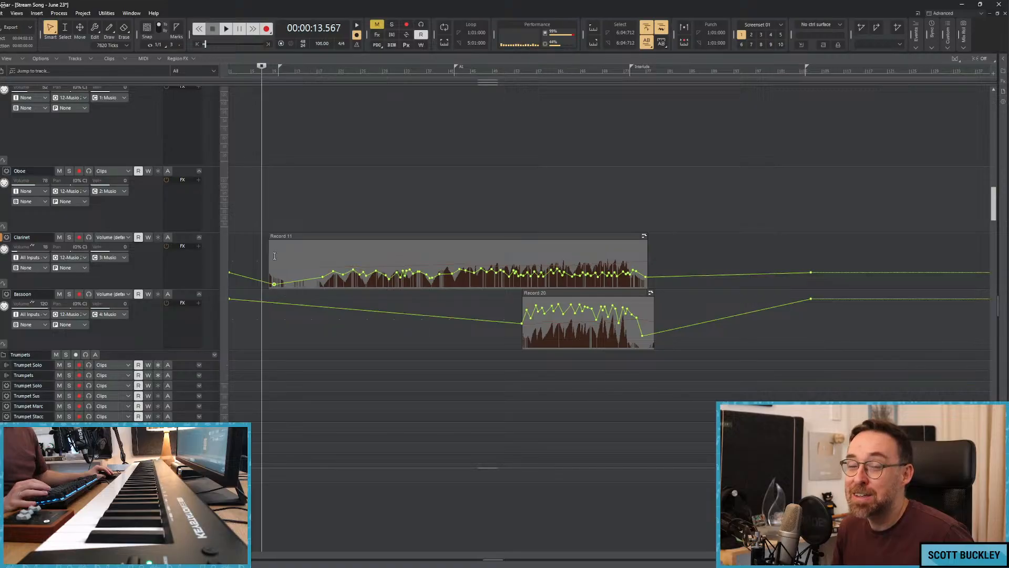
left_click(270, 231)
left_click(268, 231)
left_click(262, 246)
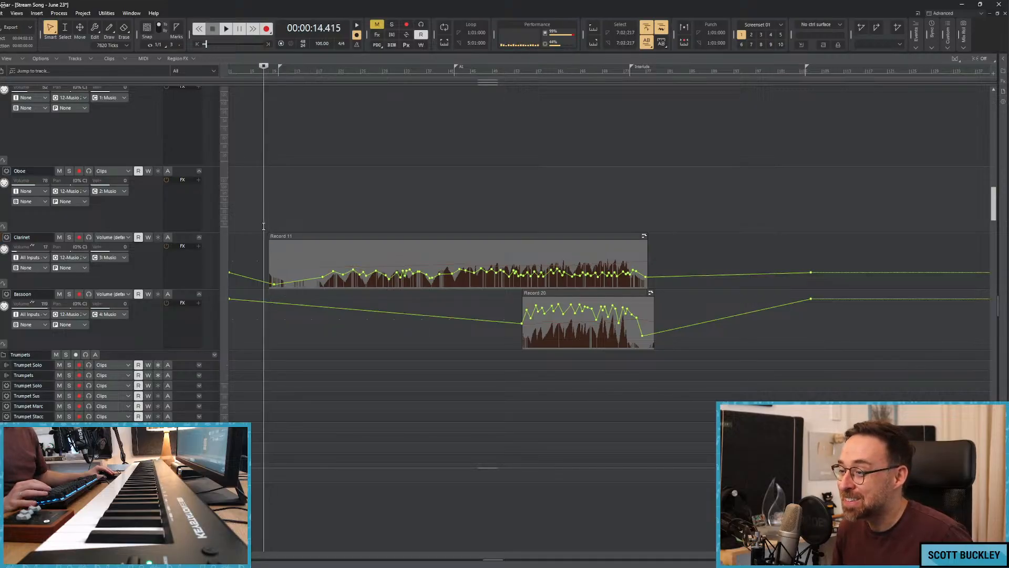
Select the Woodwind stuff track's volume points from about bar 29 to past the Interlude marker and lower them slightly.
scroll(270, 211, "up", 2)
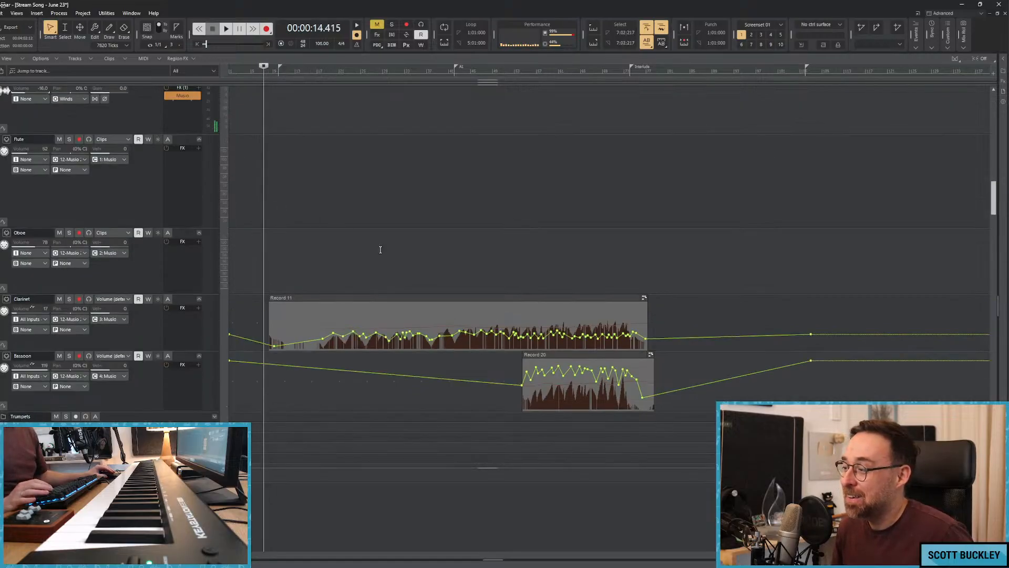
scroll(372, 232, "up", 10)
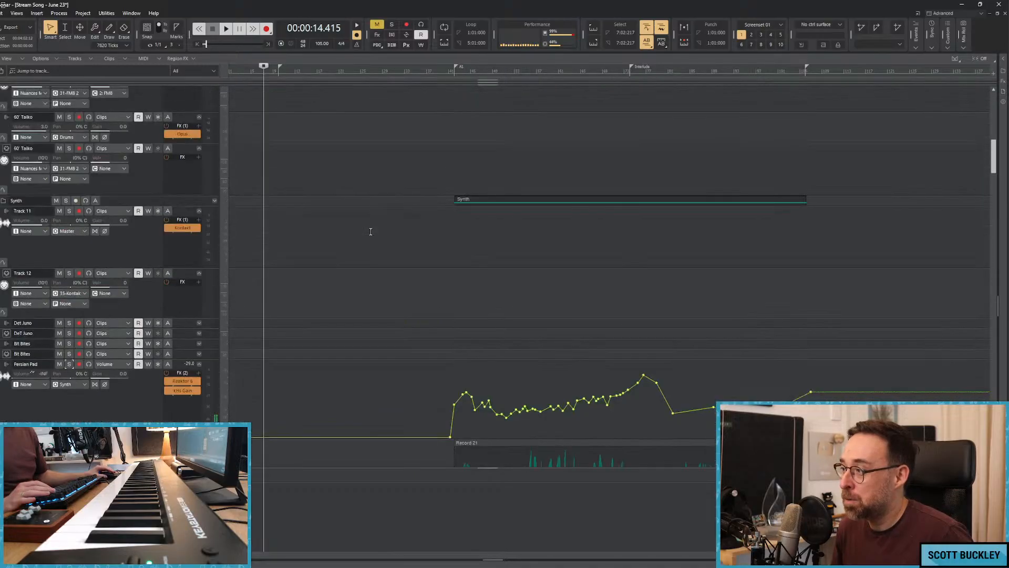
scroll(371, 231, "up", 8)
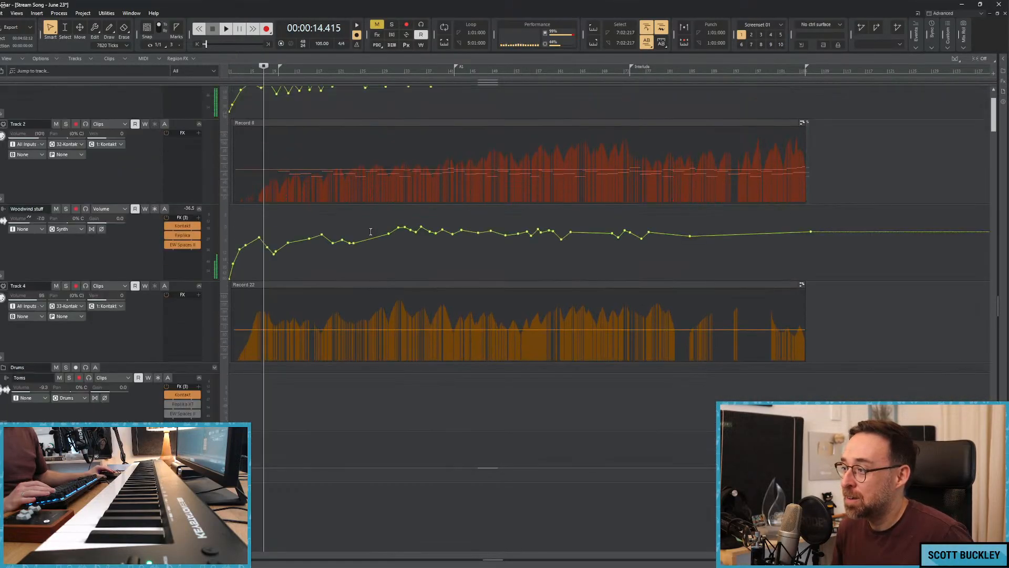
left_click_drag(685, 266, 386, 260)
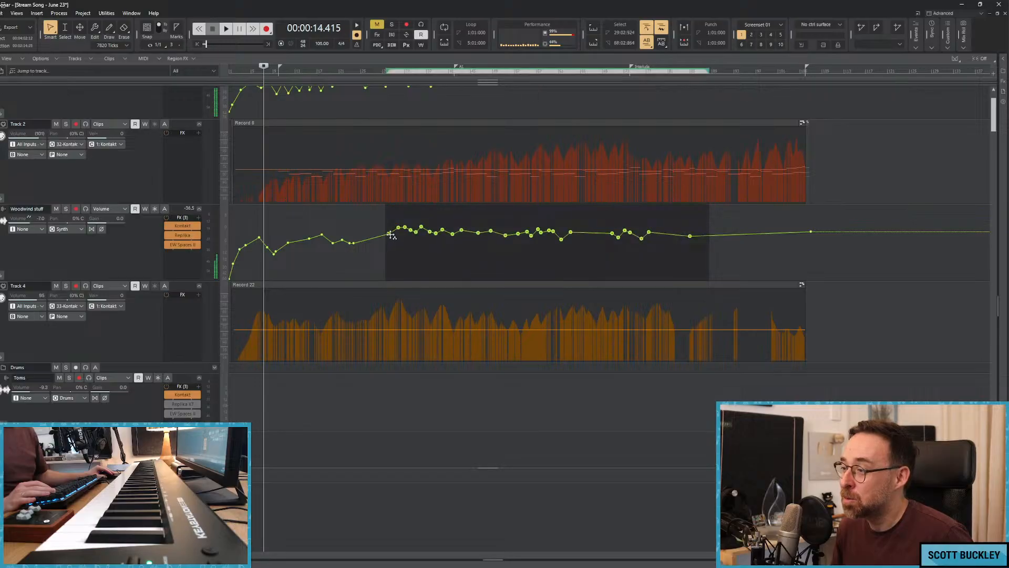
Play the song from the beginning and review the Fluttery Strings and Woodwind stuff tracks' envelopes.
left_click(317, 259)
key("w")
key("space")
key("space")
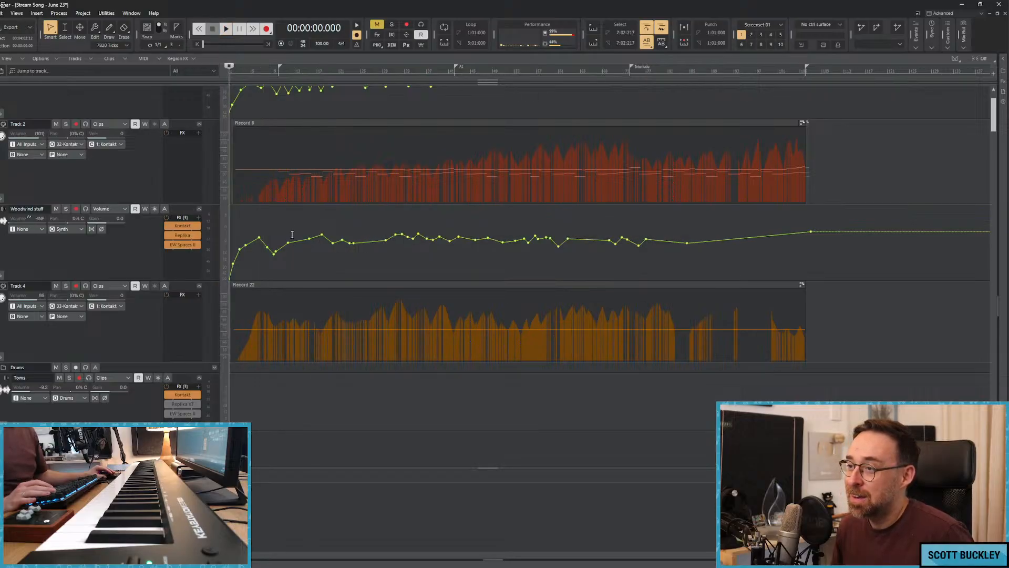
scroll(290, 228, "up", 2)
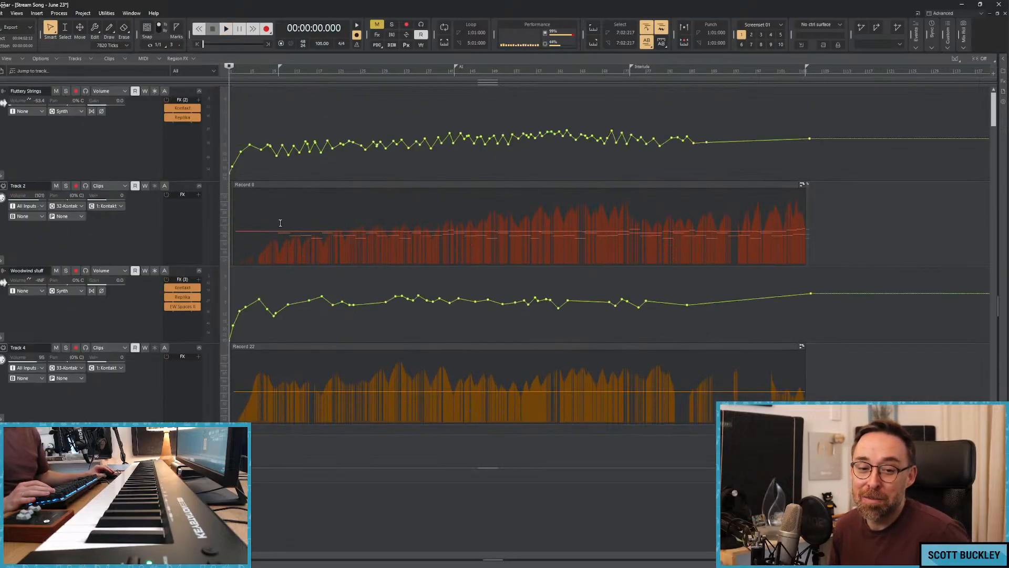
left_click(230, 148)
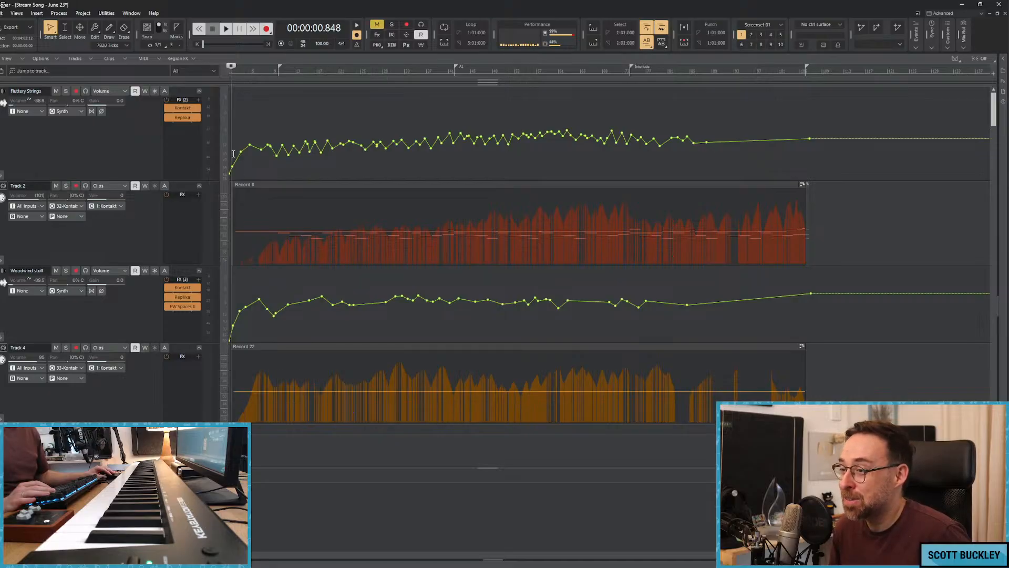
key("space")
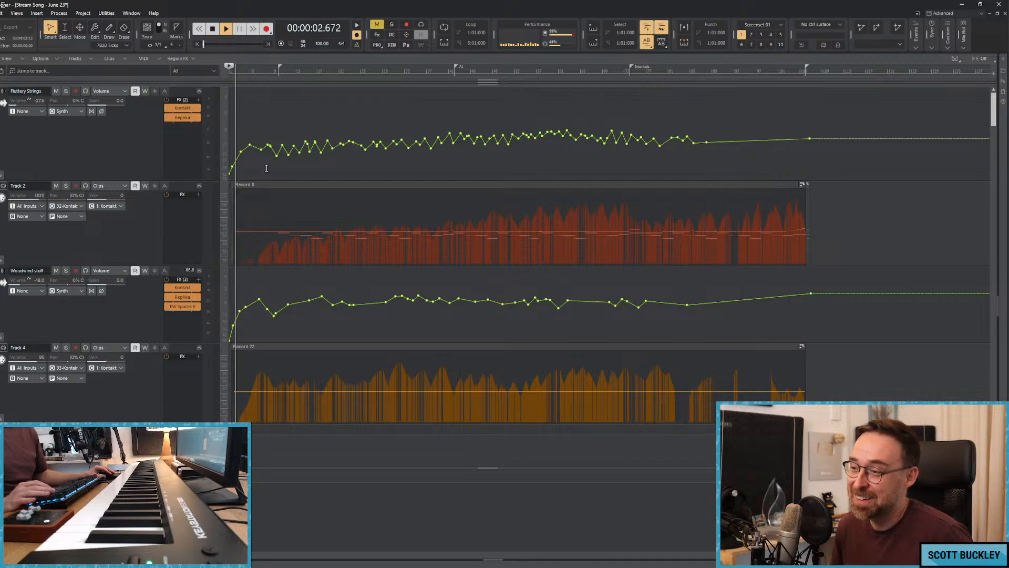
scroll(285, 199, "down", 10)
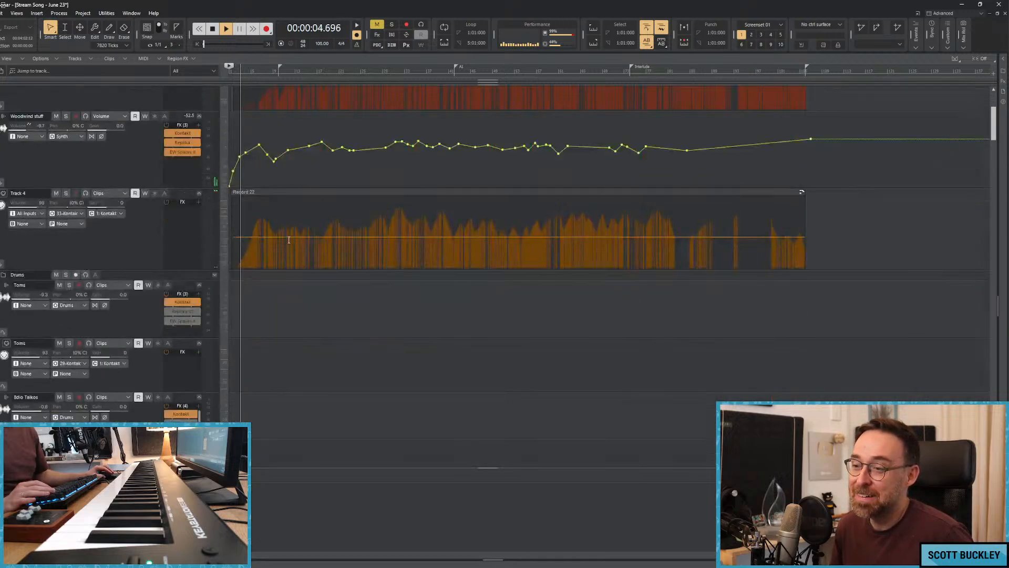
Check the Arkhis instrument in Track 11's Kontakt, close its window and delete that Kontakt from the track.
scroll(314, 234, "down", 5)
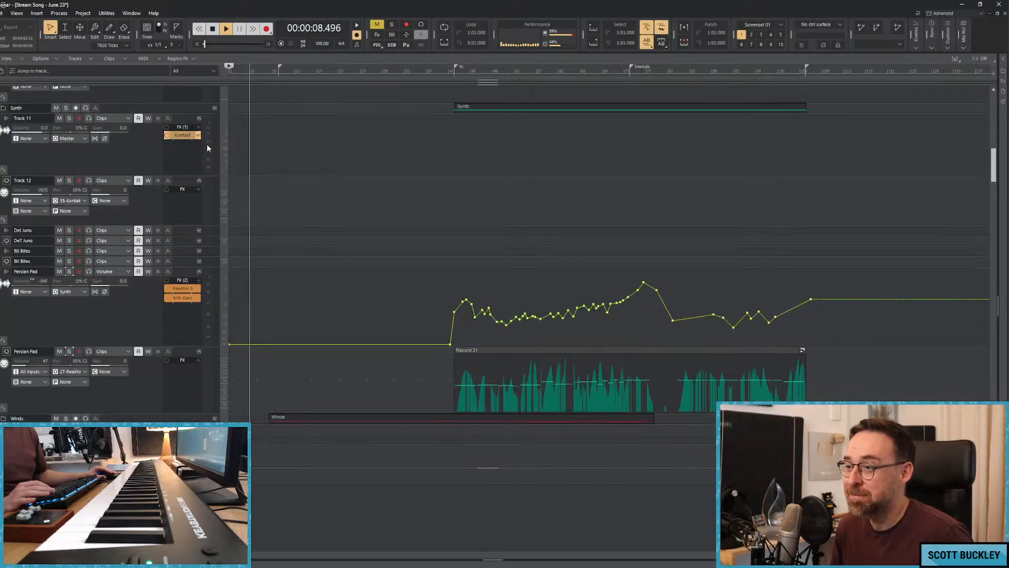
left_click(176, 135)
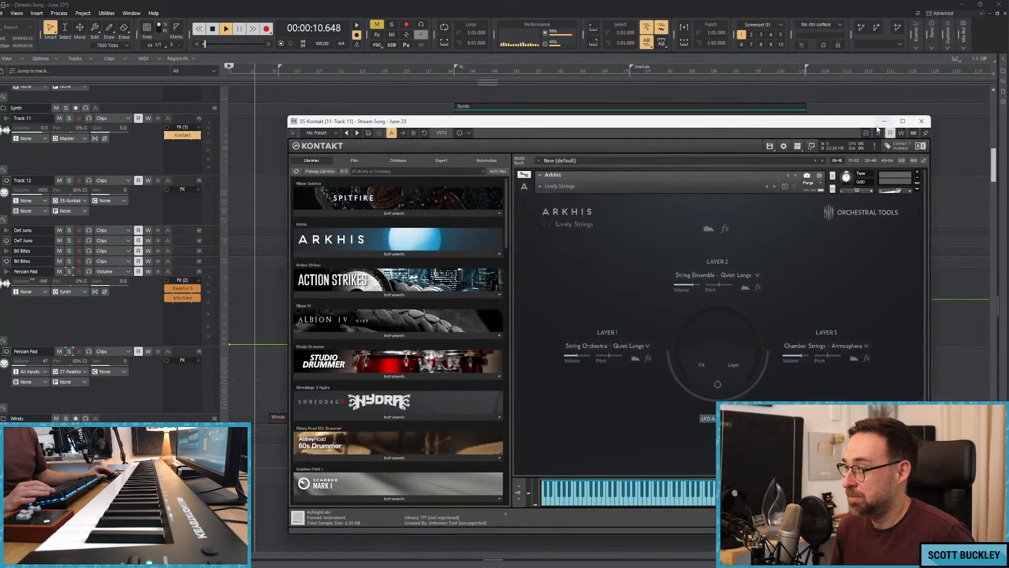
left_click(922, 121)
right_click(182, 135)
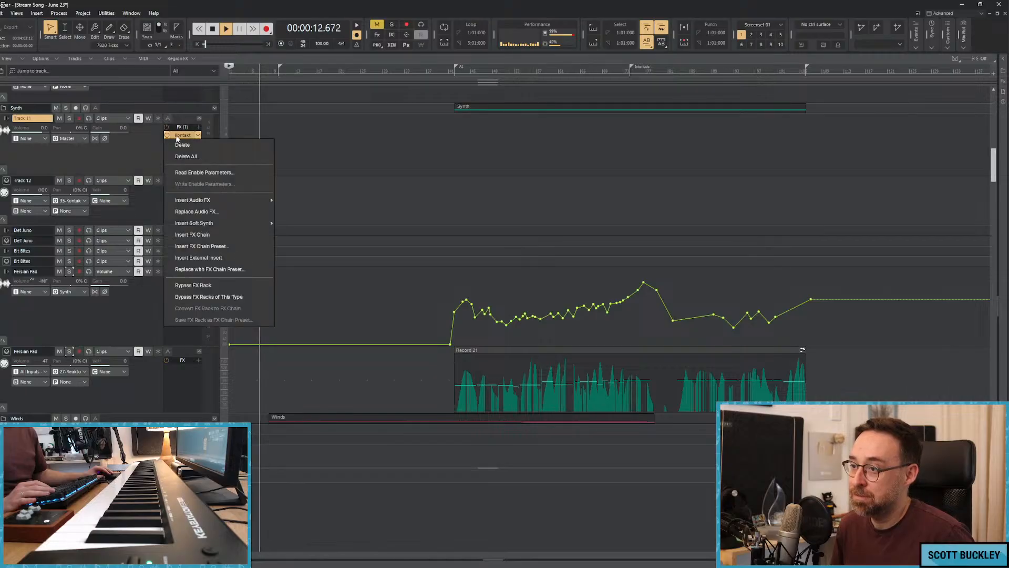
left_click(187, 146)
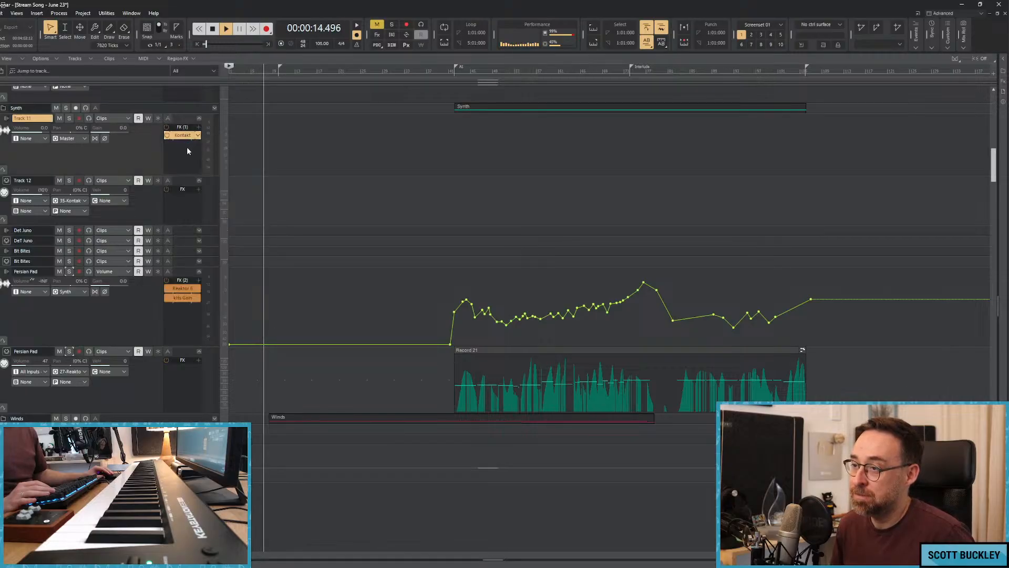
Insert a fresh Kontakt soft synth on the emptied Track 11.
right_click(184, 144)
left_click(311, 198)
right_click(188, 154)
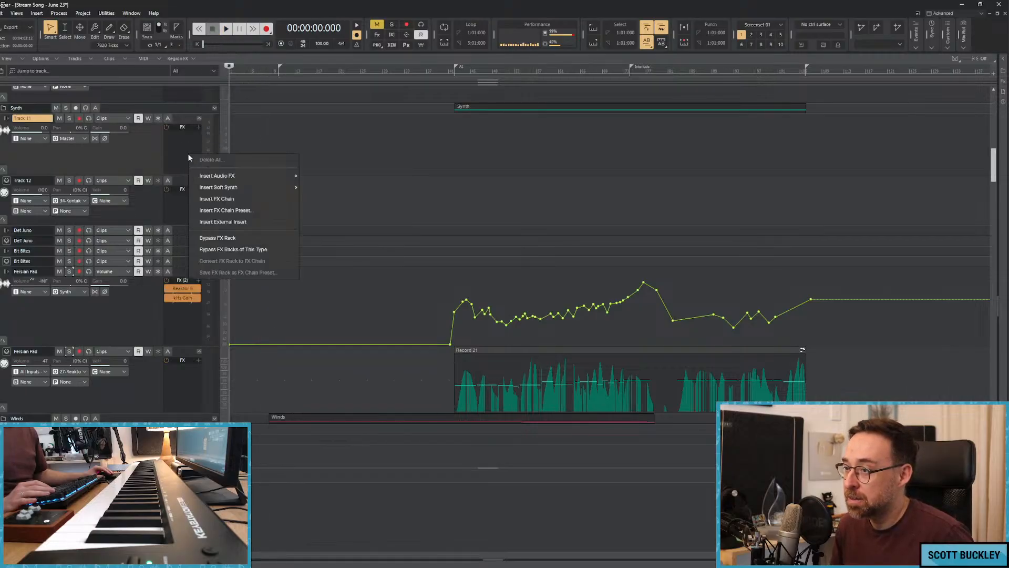
left_click(262, 190)
right_click(193, 155)
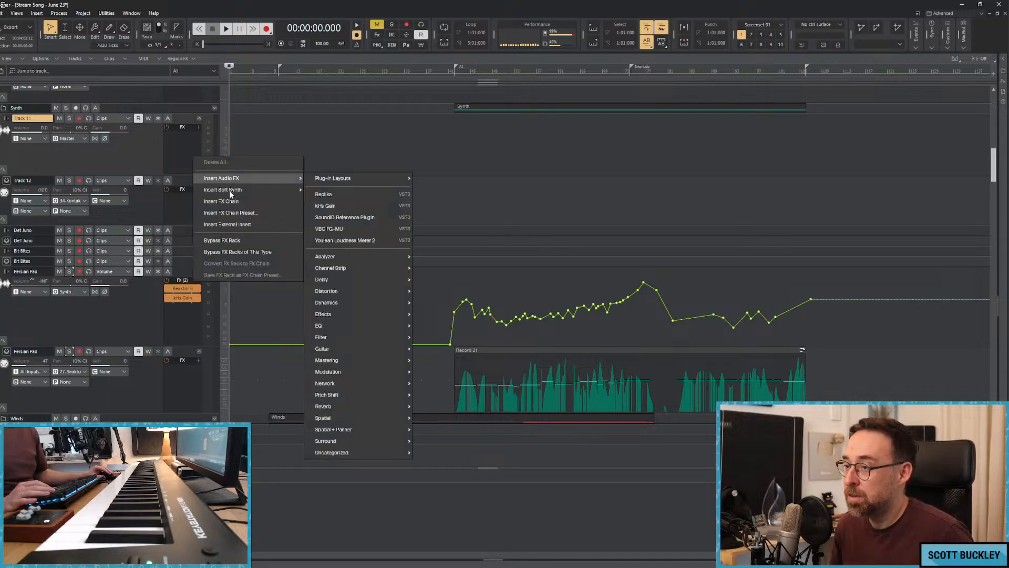
left_click(257, 188)
right_click(182, 140)
mouse_move(233, 177)
left_click(313, 190)
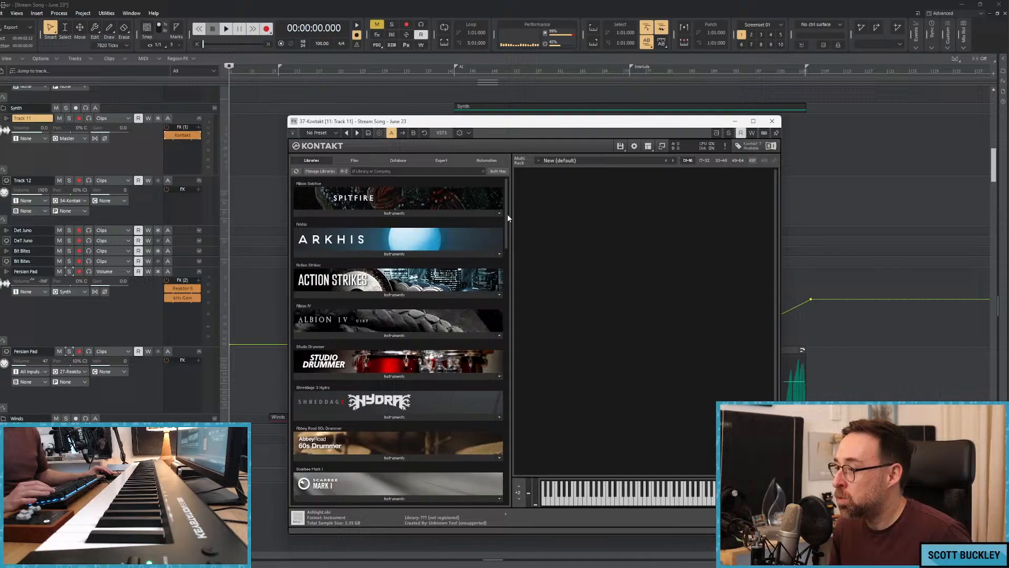
Load Straylight.nki from the Kontakt libraries and open its snapshot browser.
left_click_drag(507, 215, 509, 460)
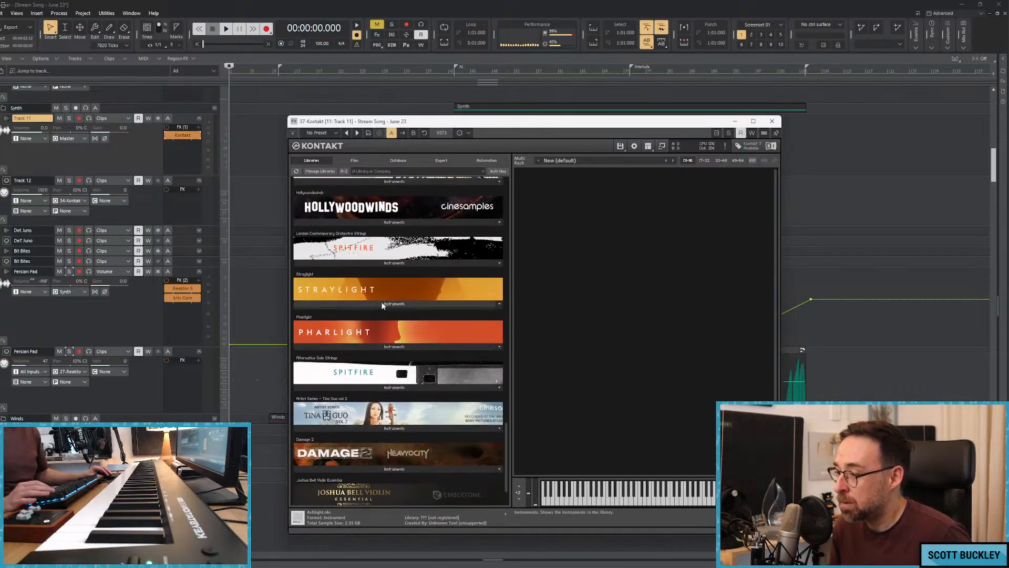
left_click(314, 290)
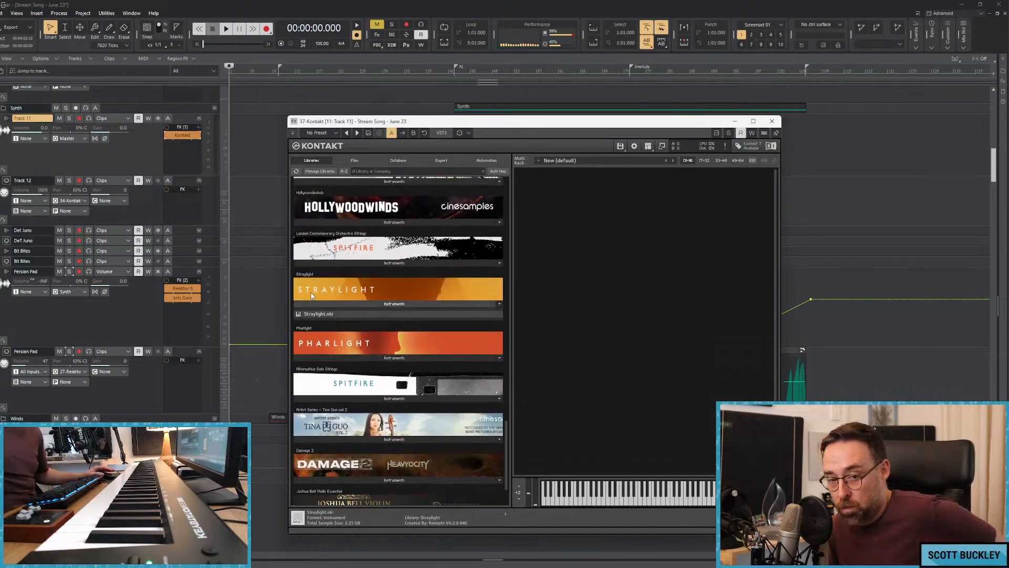
double_click(318, 314)
left_click(552, 207)
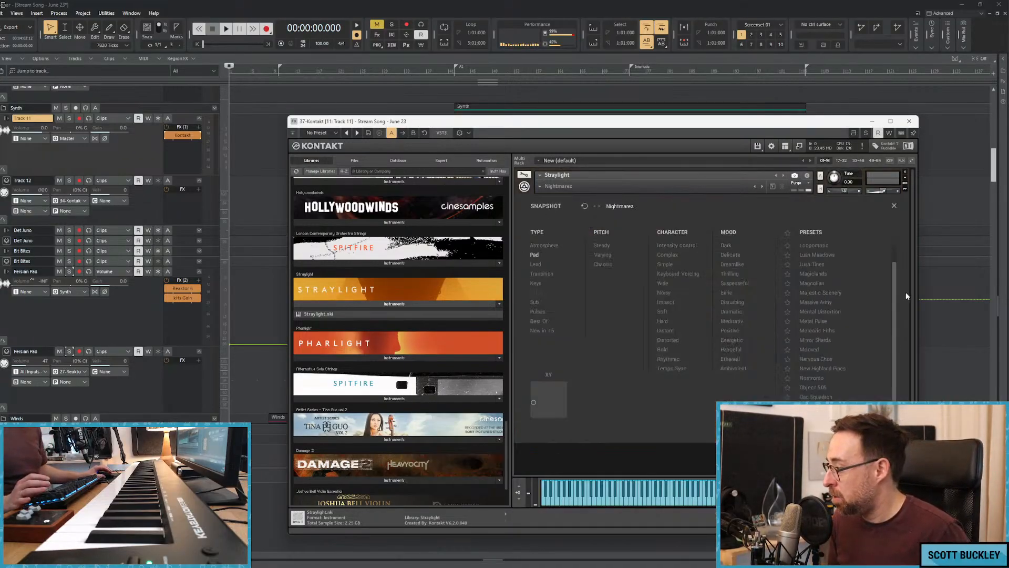
Browse the pad snapshots and route Track 12's MIDI output to 37-Kontakt.
left_click_drag(895, 280, 895, 262)
left_click(108, 201)
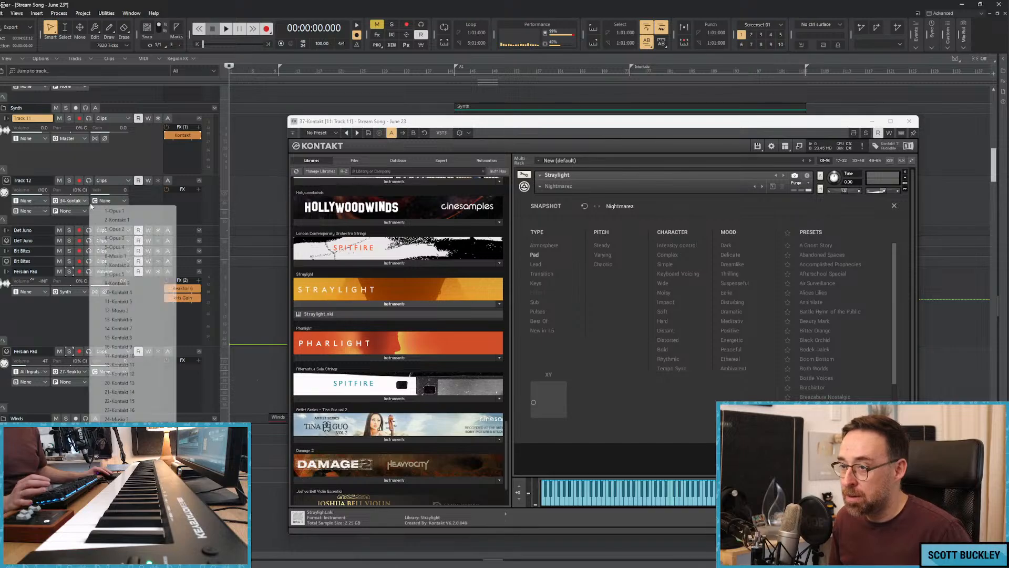
left_click(120, 536)
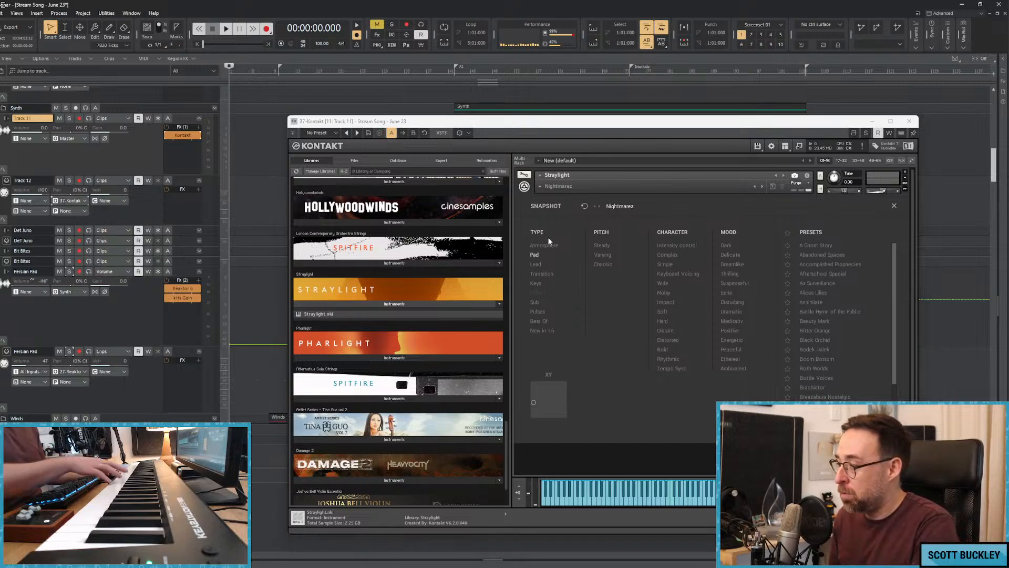
Try the Abandoned Spaces, Alices Lilies and Bitter Orange pad snapshots in Straylight.
left_click(819, 255)
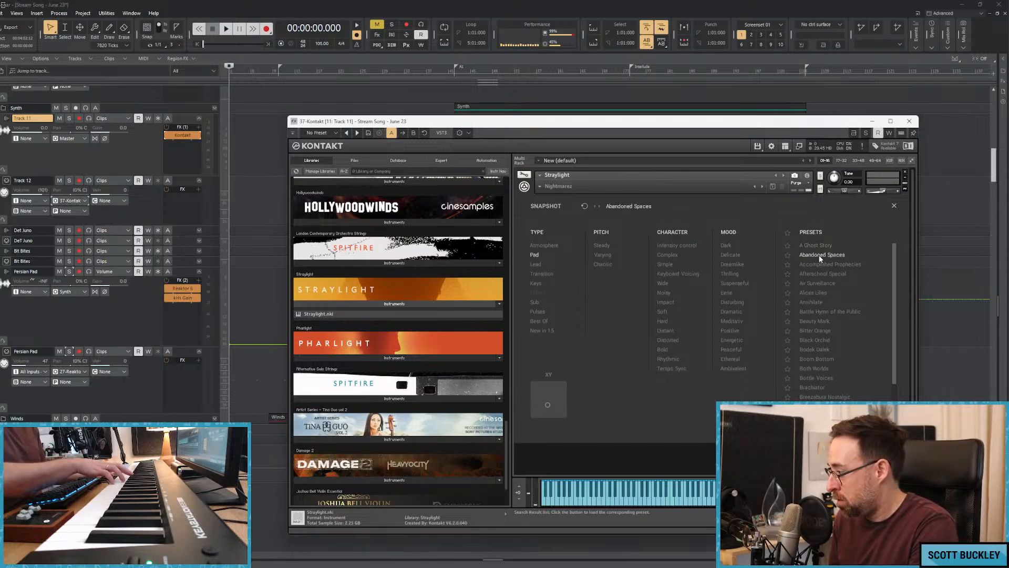
left_click(821, 292)
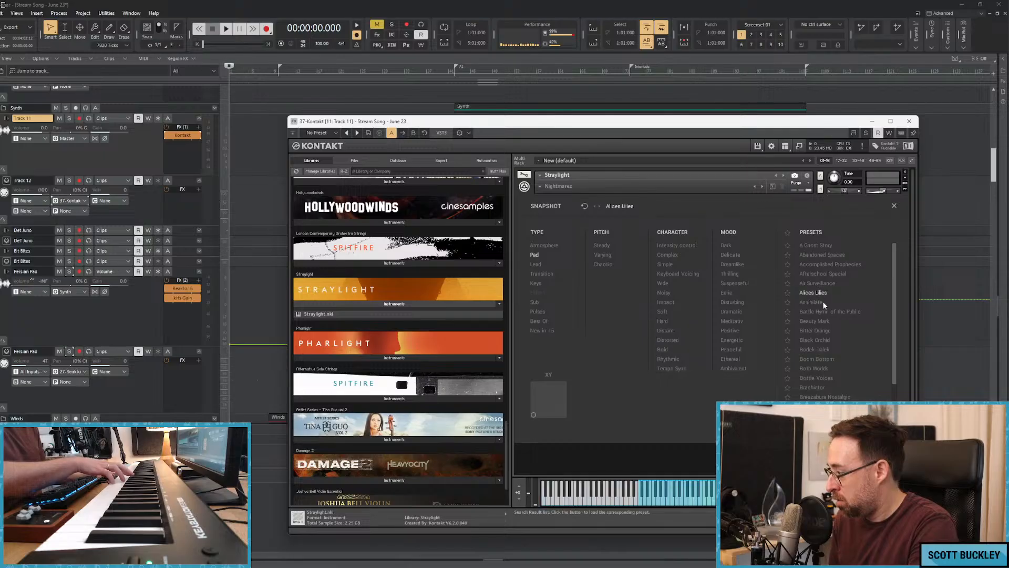
left_click(815, 330)
double_click(815, 329)
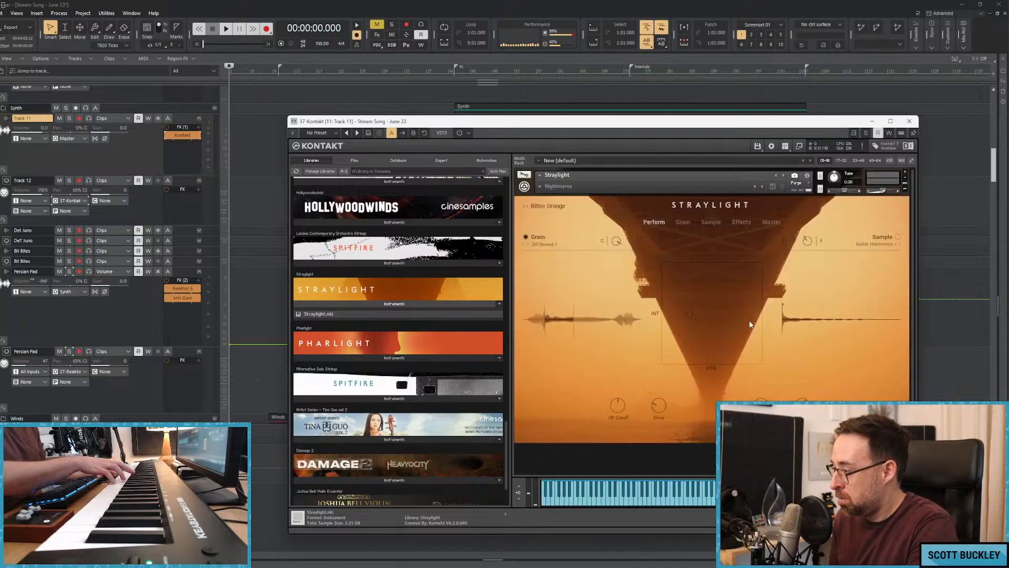
Make Track 12 the active track for live playing and step Straylight's snapshot forward to Bodek Dalek.
left_click(71, 201)
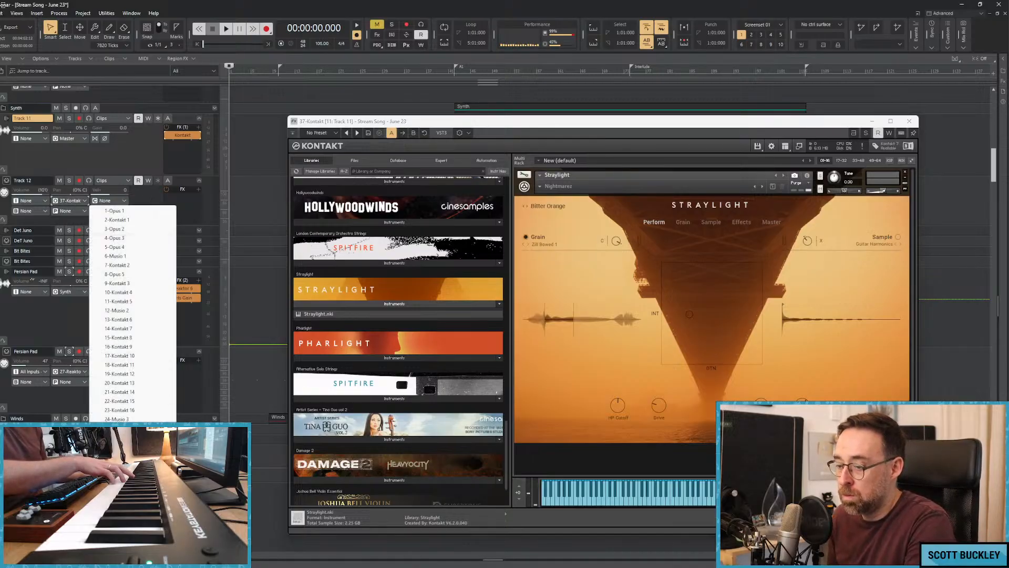
key("Escape")
left_click(182, 179)
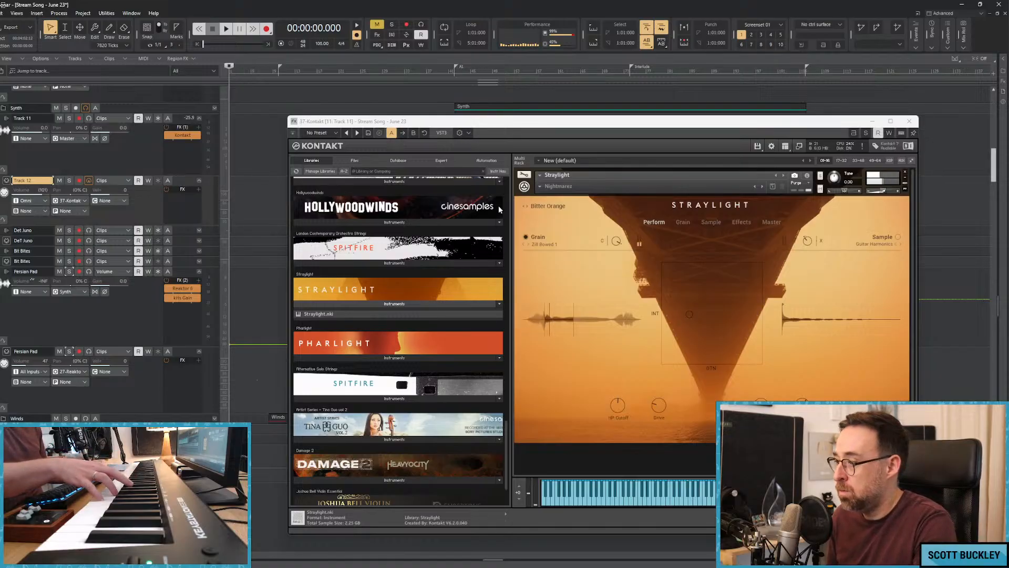
left_click(528, 207)
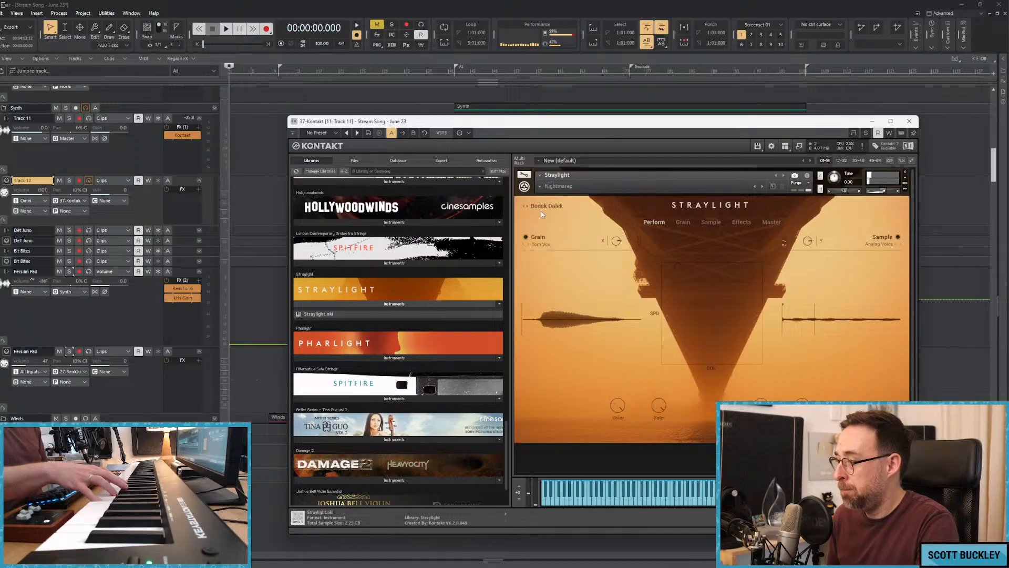
left_click(528, 207)
Lower Track 11's volume to about -10.2 and route its output to the Synth bus.
left_click_drag(32, 128, 27, 127)
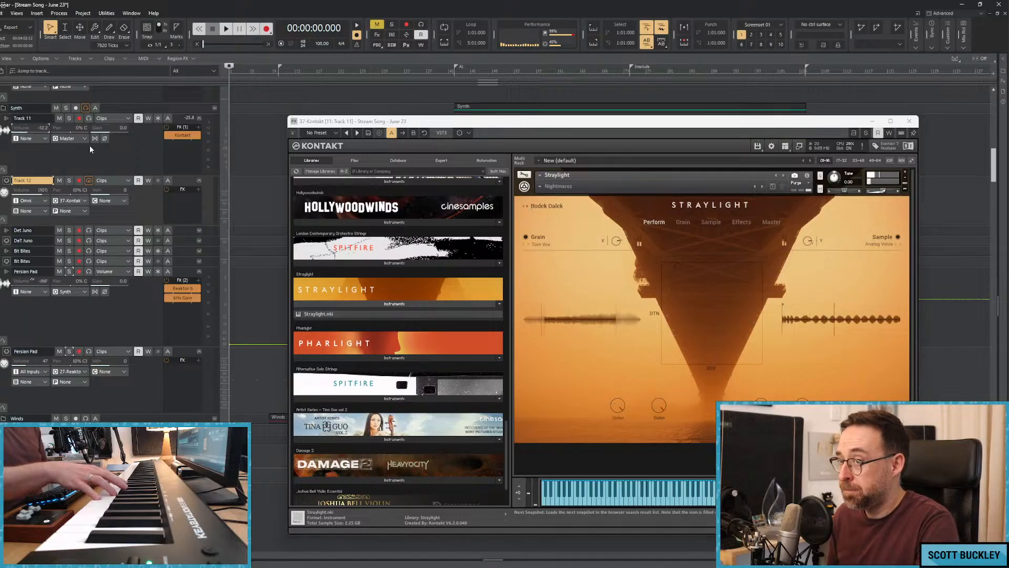
left_click(71, 138)
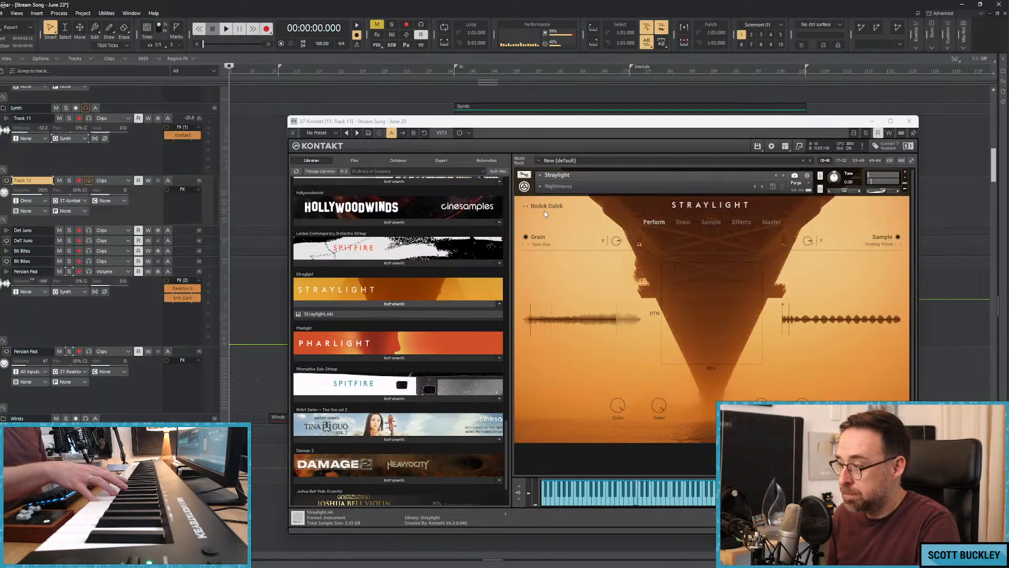
Load the Cello Cloud snapshot and filter Straylight's pad presets by the Ethereal and Dreamlike moods.
left_click(545, 205)
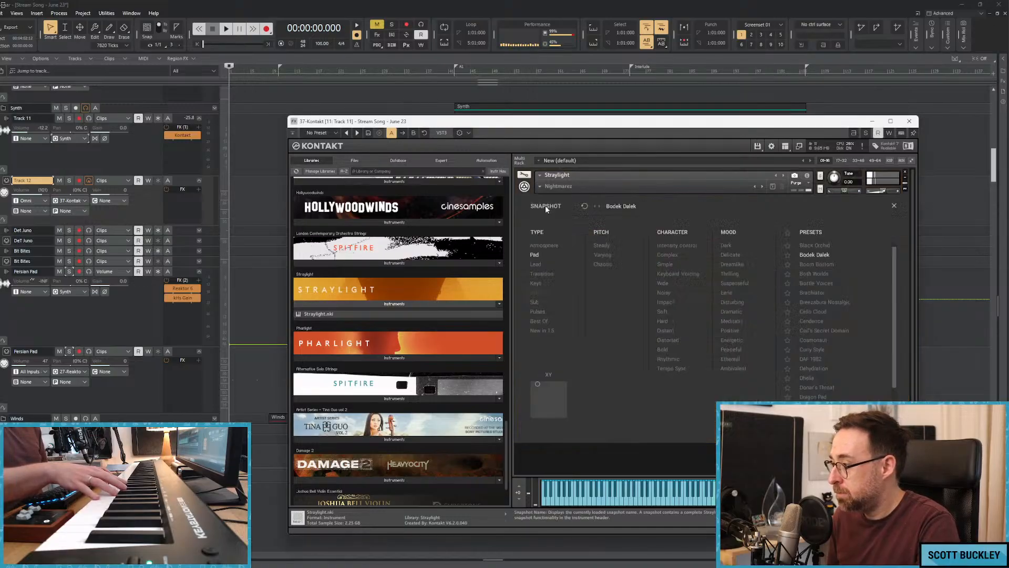
left_click(813, 312)
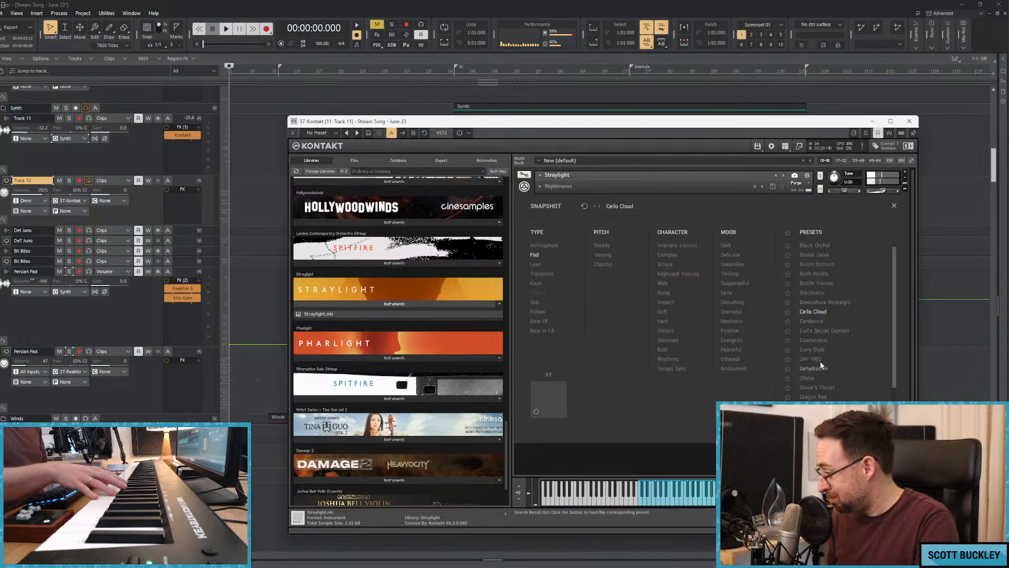
scroll(896, 311, "down", 5)
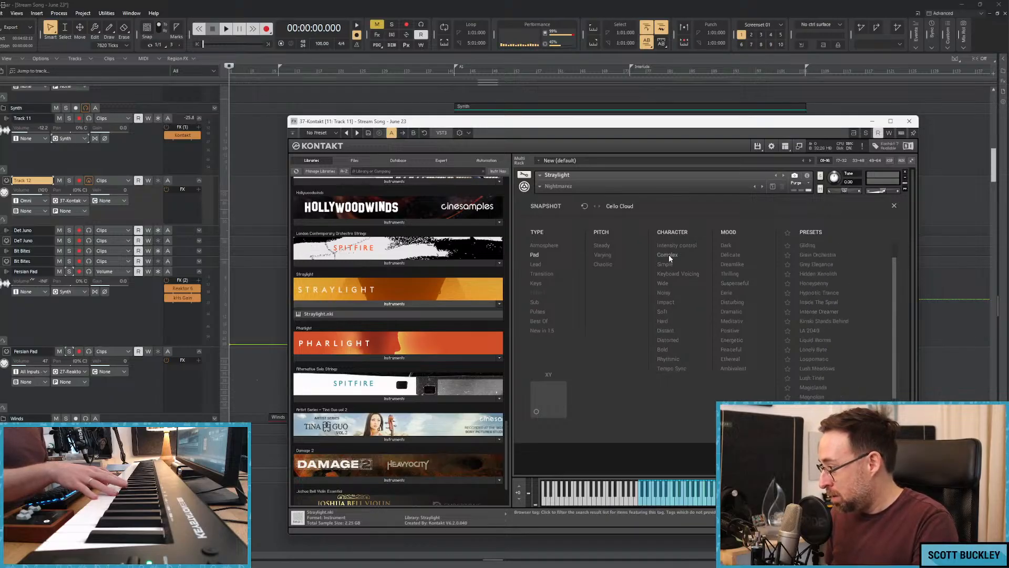
left_click(730, 359)
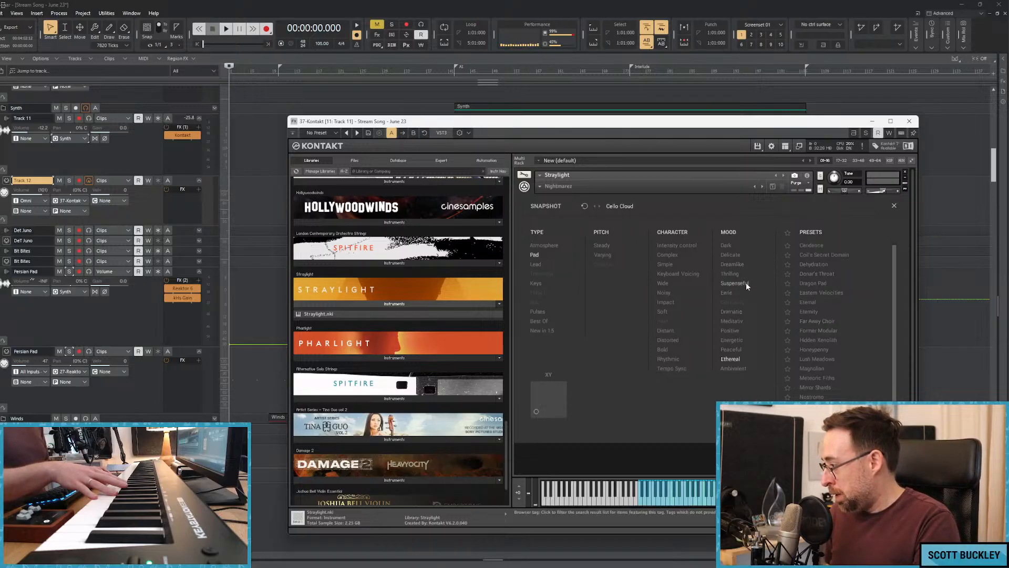
left_click(728, 264)
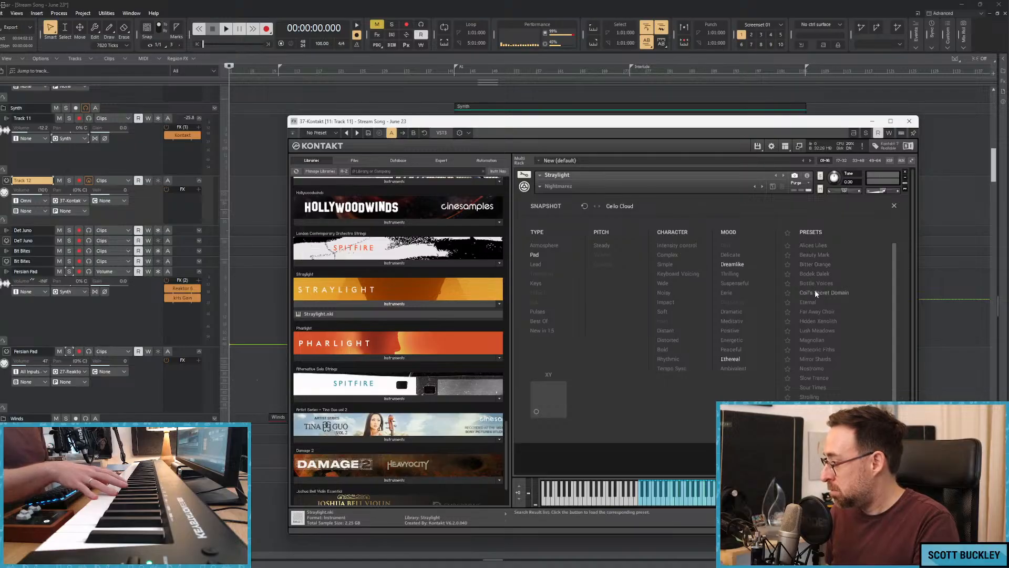
Try the Eternal and Hidden Xenolith snapshots, load Lush Meadows and reopen the snapshot browser.
left_click(809, 302)
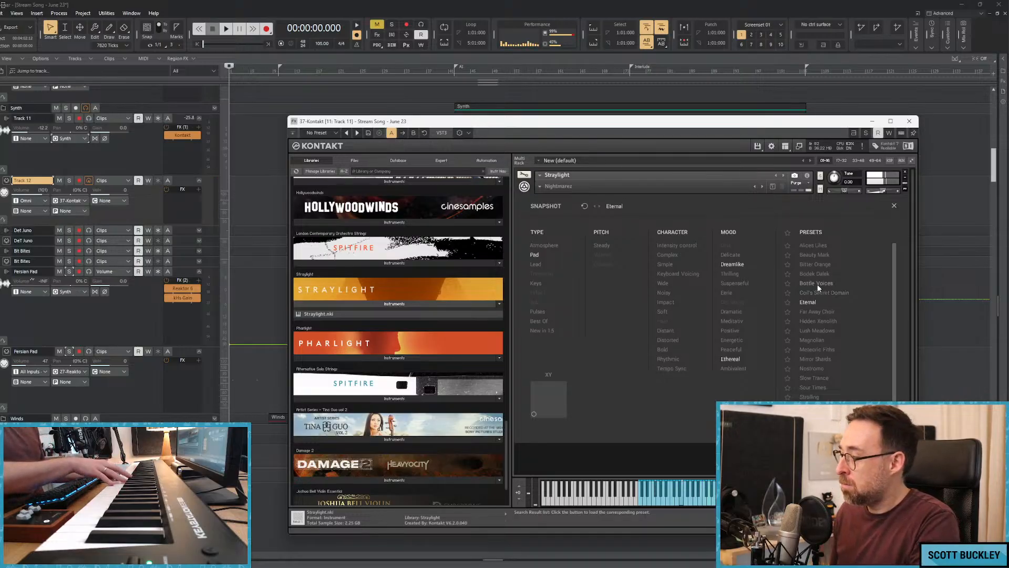
double_click(819, 321)
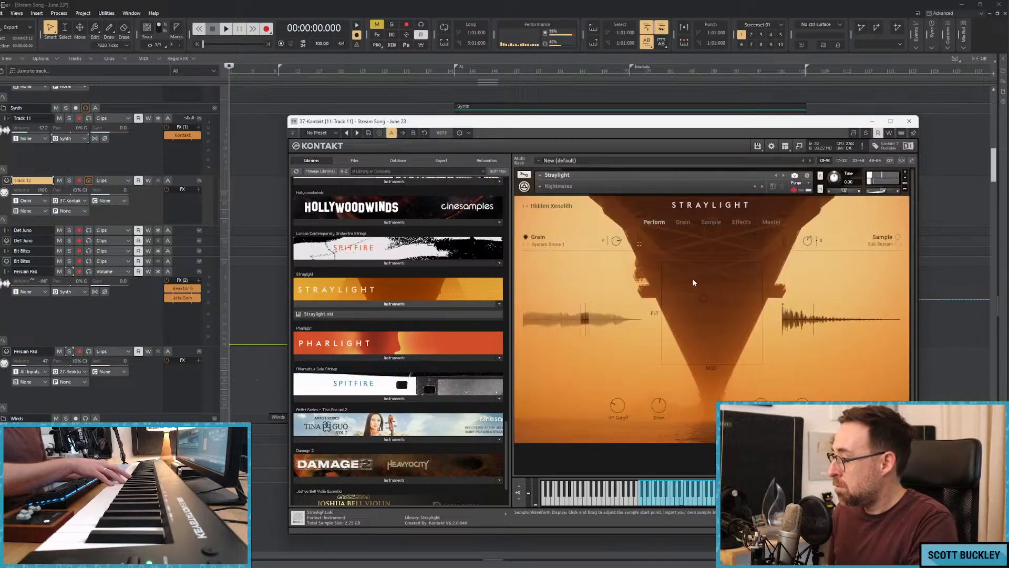
left_click(528, 207)
left_click(550, 206)
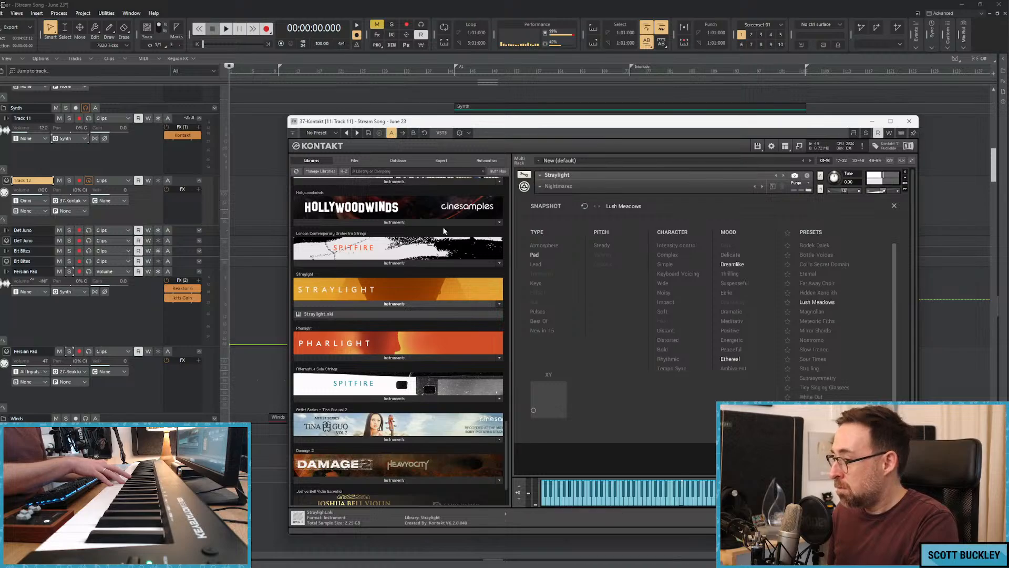
Lower Track 11's volume to -15.0 and briefly play the song from the start while trying the pad.
left_click_drag(32, 129, 30, 129)
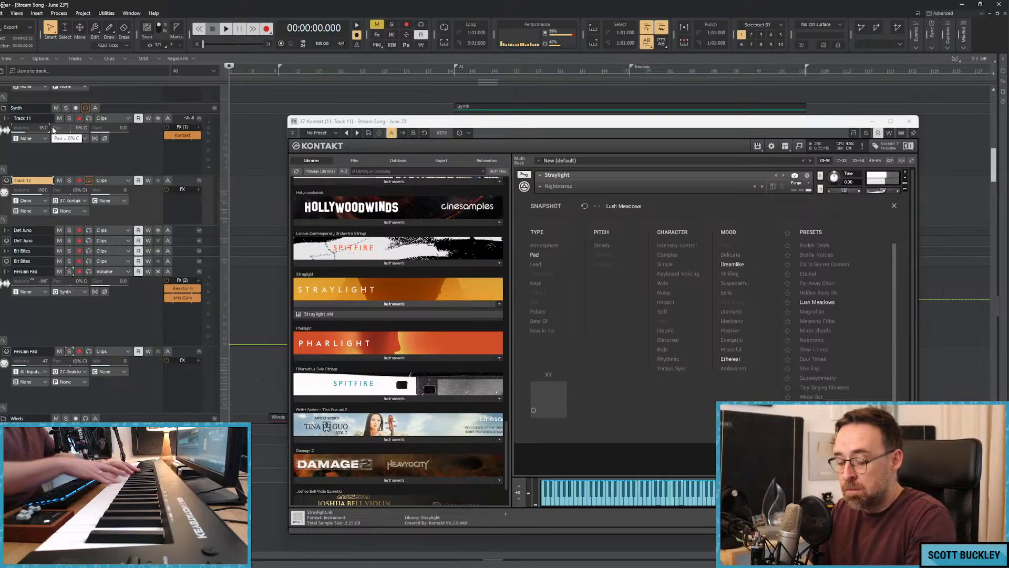
key("space")
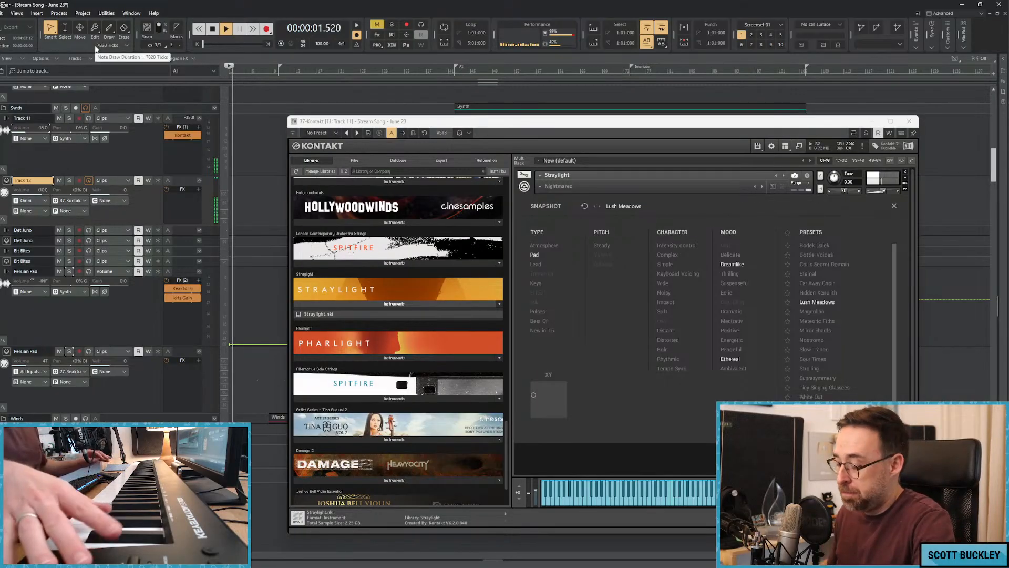
key("space")
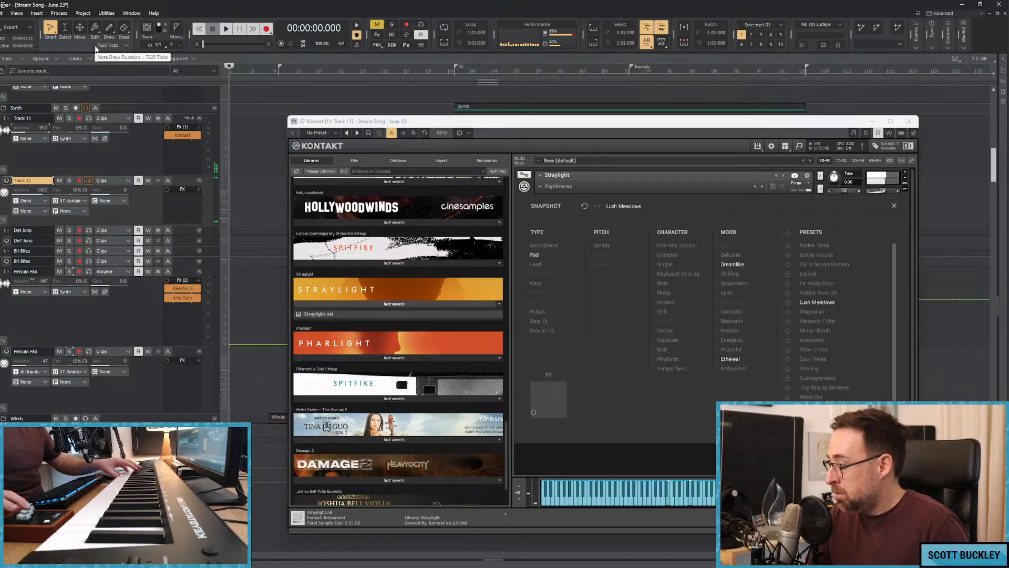
Return to the song start, close the Kontakt window and play the song with the Synth tracks in view.
left_click(255, 142)
key("w")
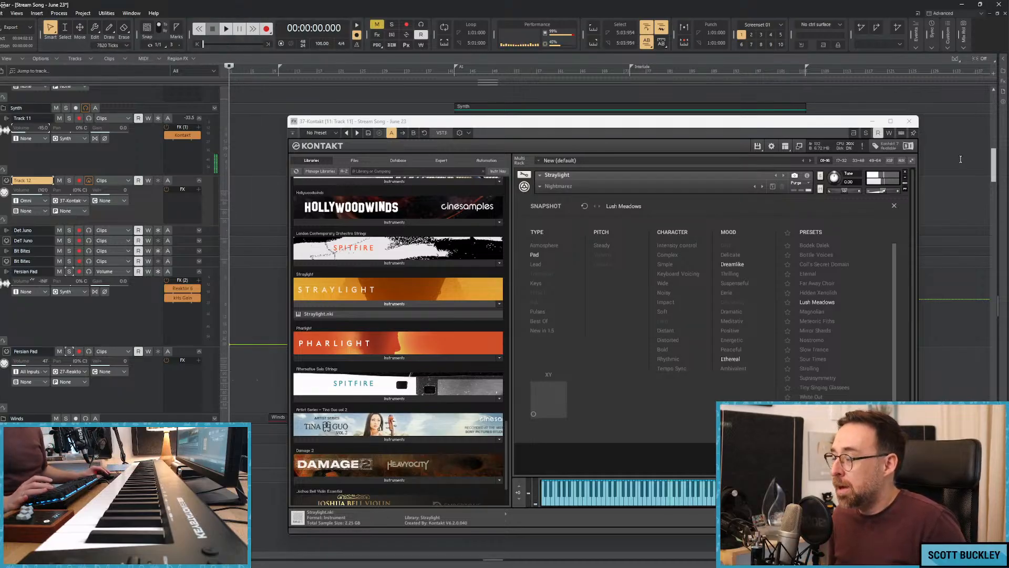
left_click(909, 121)
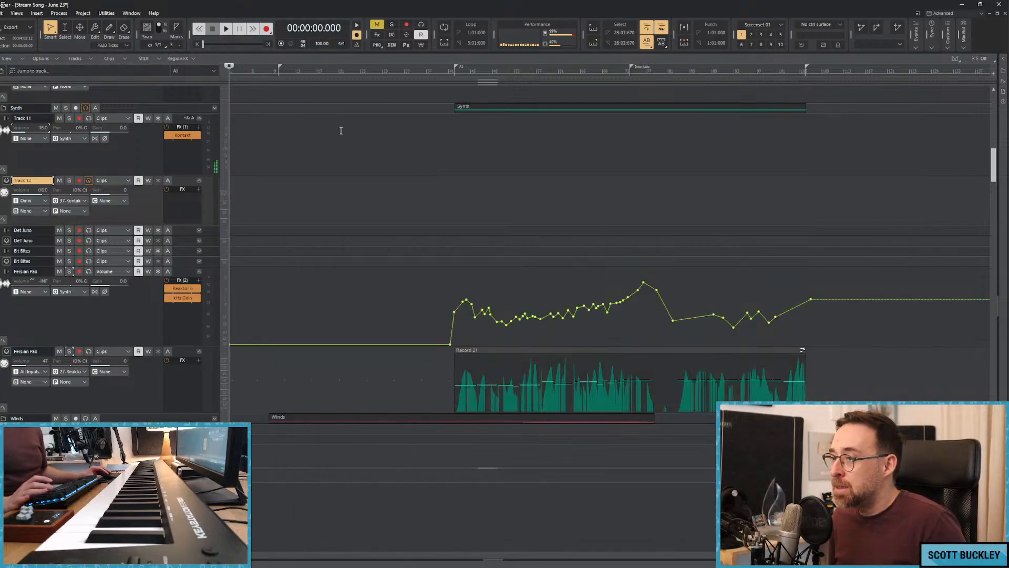
scroll(347, 157, "down", 4)
scroll(349, 173, "up", 5)
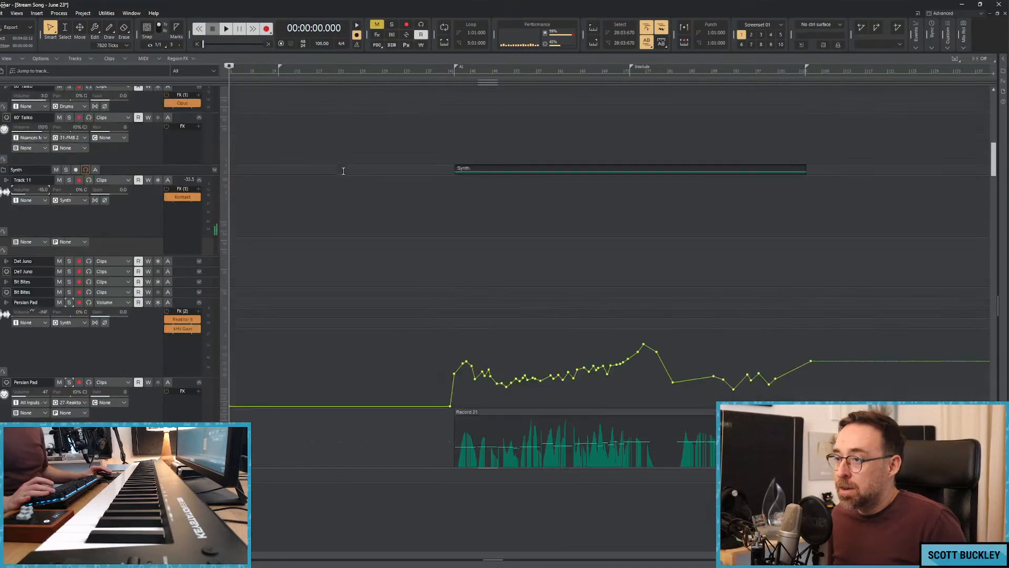
scroll(344, 174, "down", 1)
key("space")
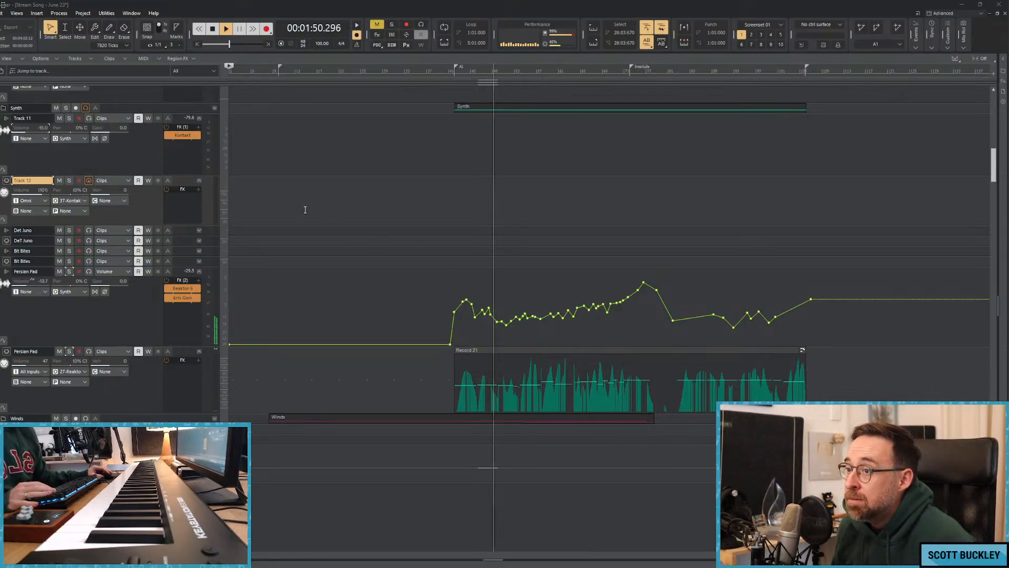
Play the song from the start with the Synth tracks in view and raise Track 11's volume to -11.3.
scroll(321, 212, "up", 3)
scroll(321, 211, "up", 1)
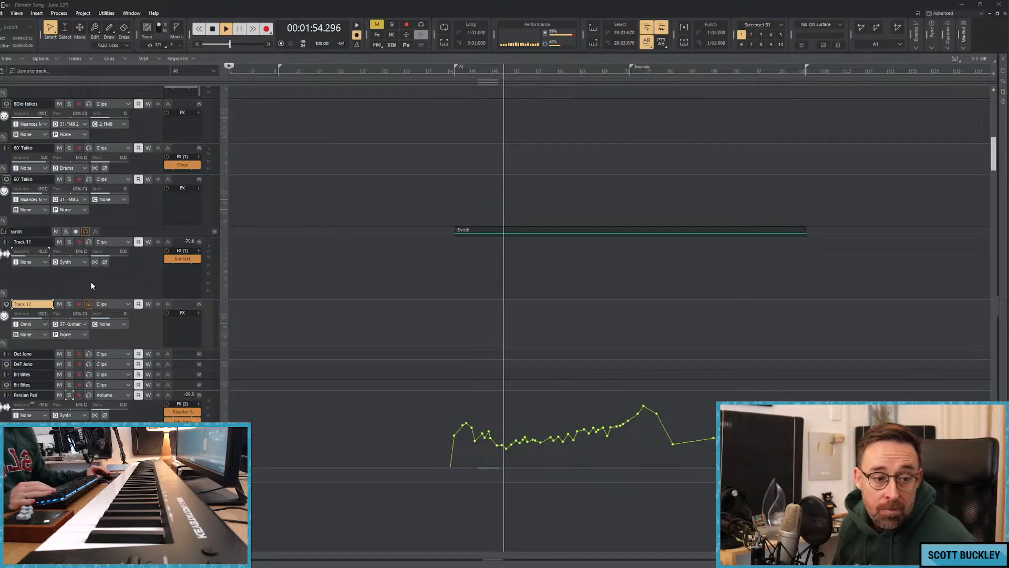
key("space")
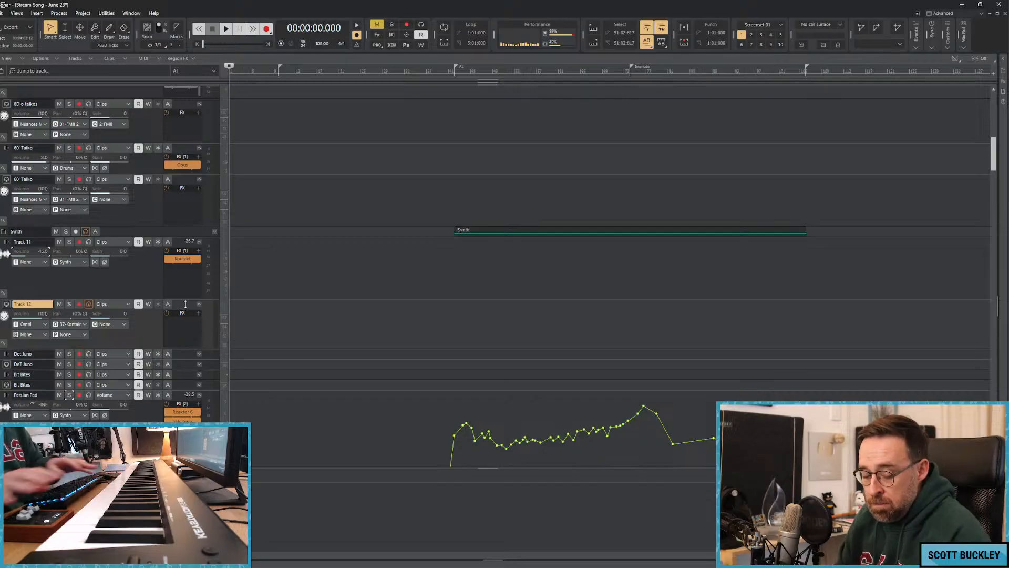
key("space")
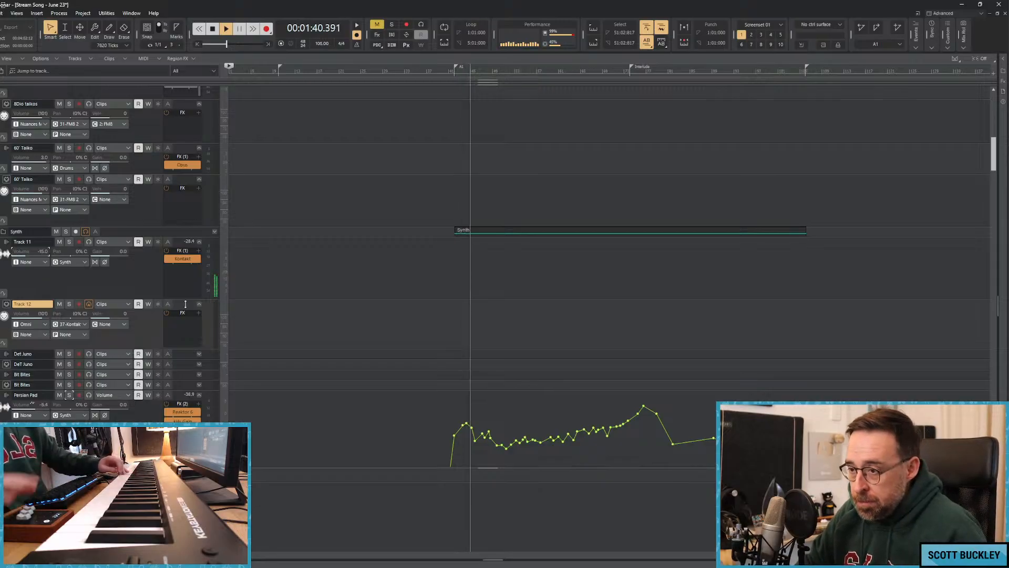
left_click_drag(41, 256, 51, 256)
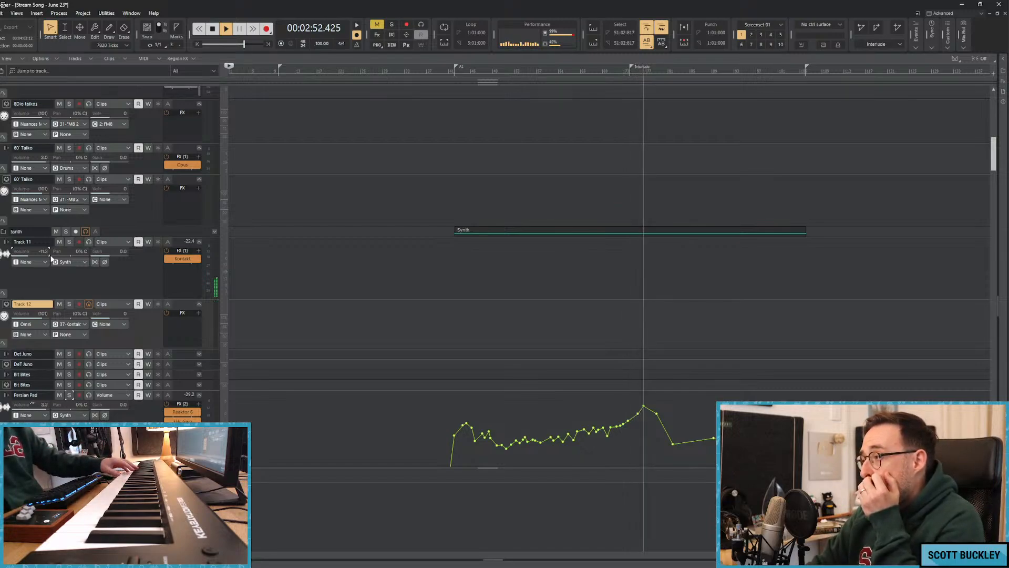
key("space")
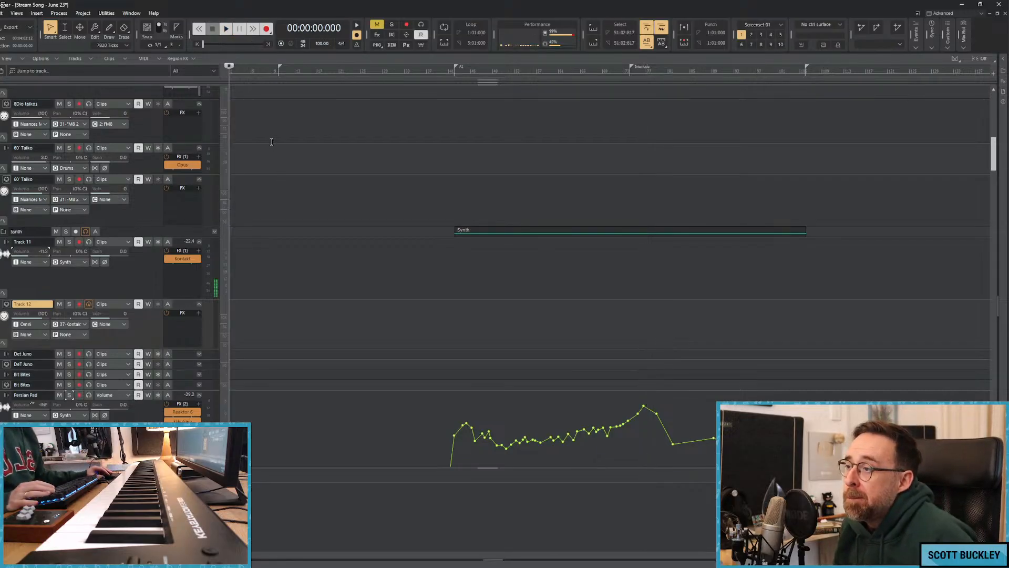
Open Track 11's Kontakt and try Straylight's Nostromo, Sour Times, White Out, Alices Lilies and Beauty Mark snapshots.
double_click(180, 259)
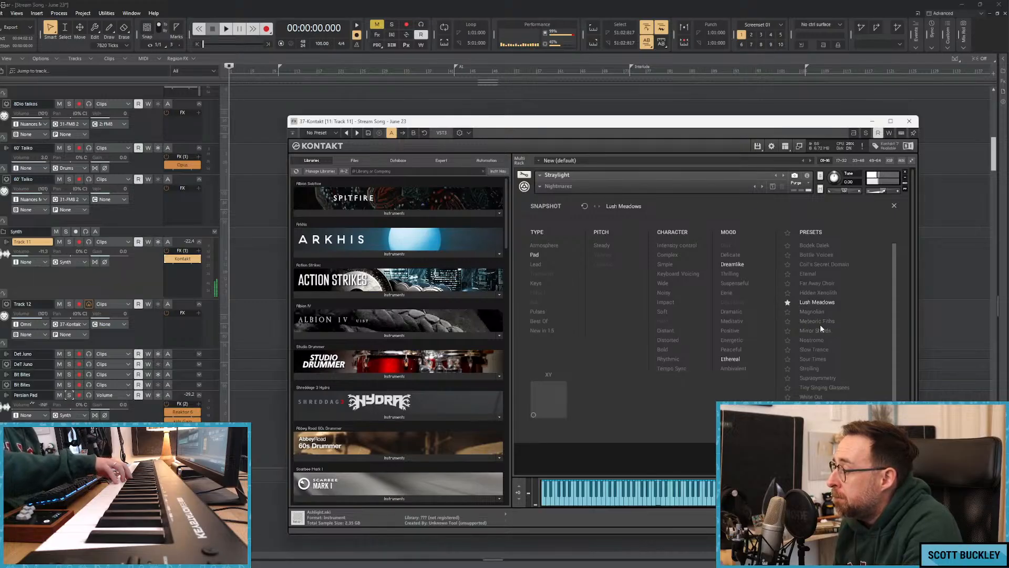
double_click(811, 341)
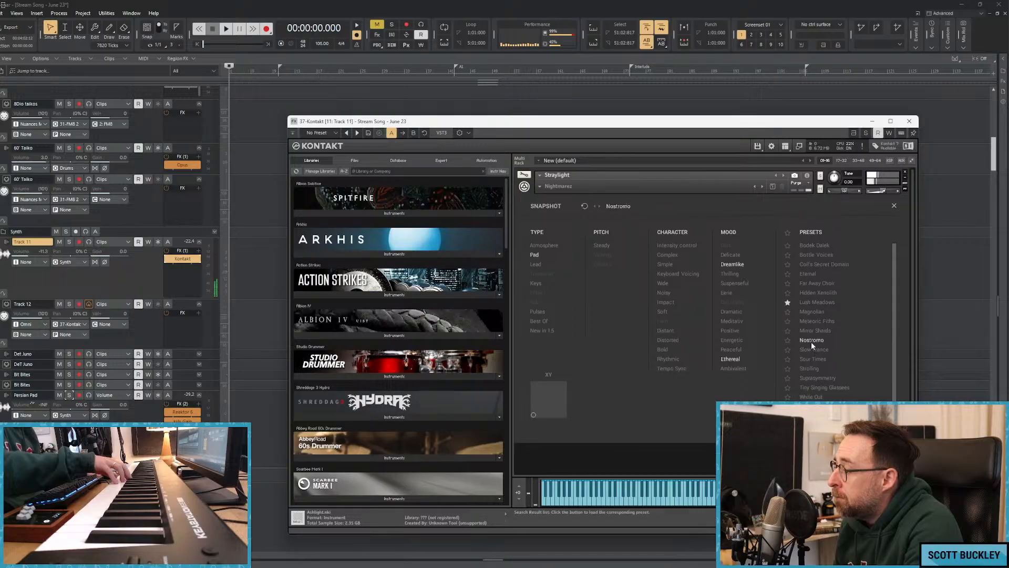
left_click(544, 206)
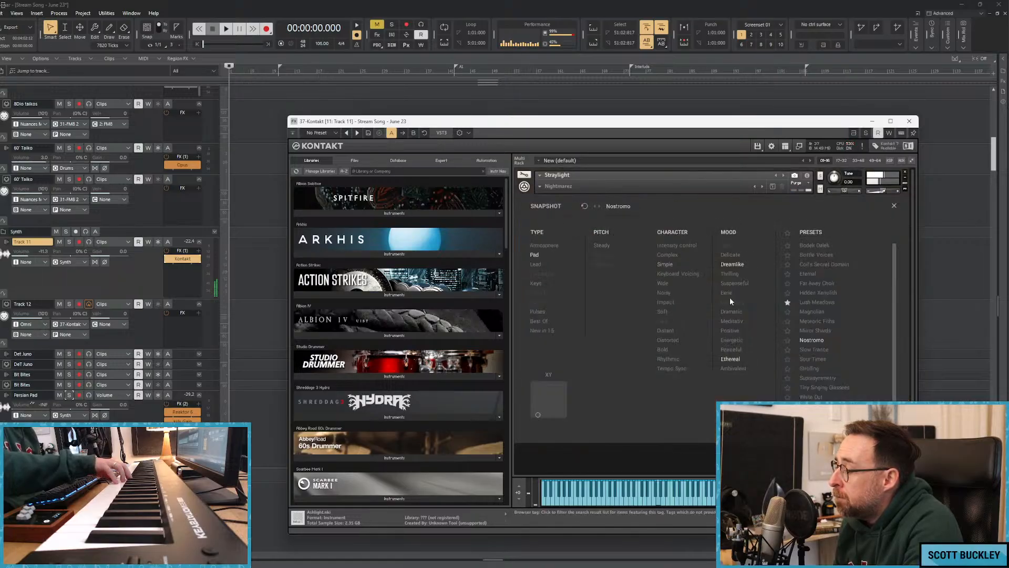
double_click(815, 359)
left_click(546, 206)
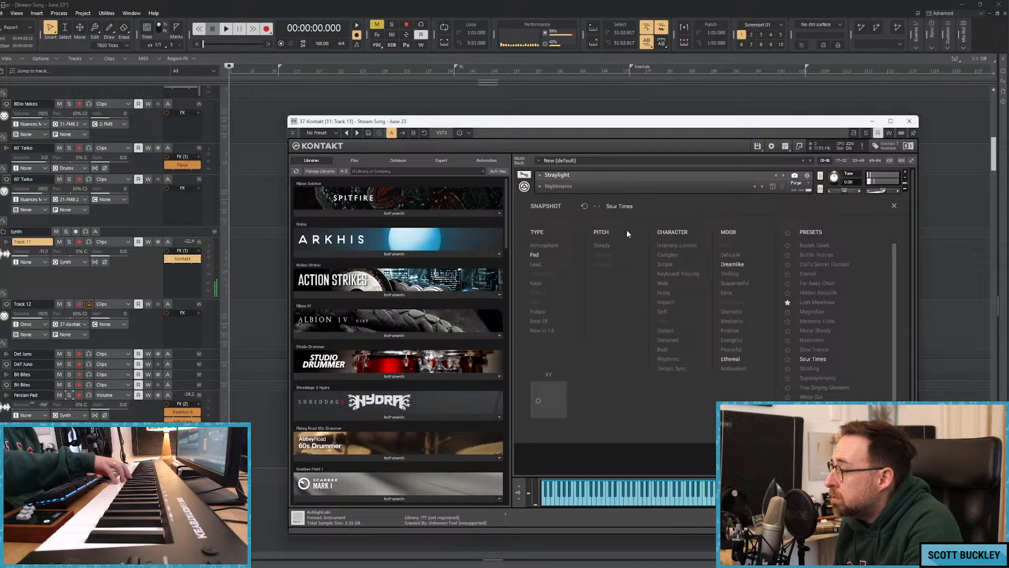
left_click(599, 206)
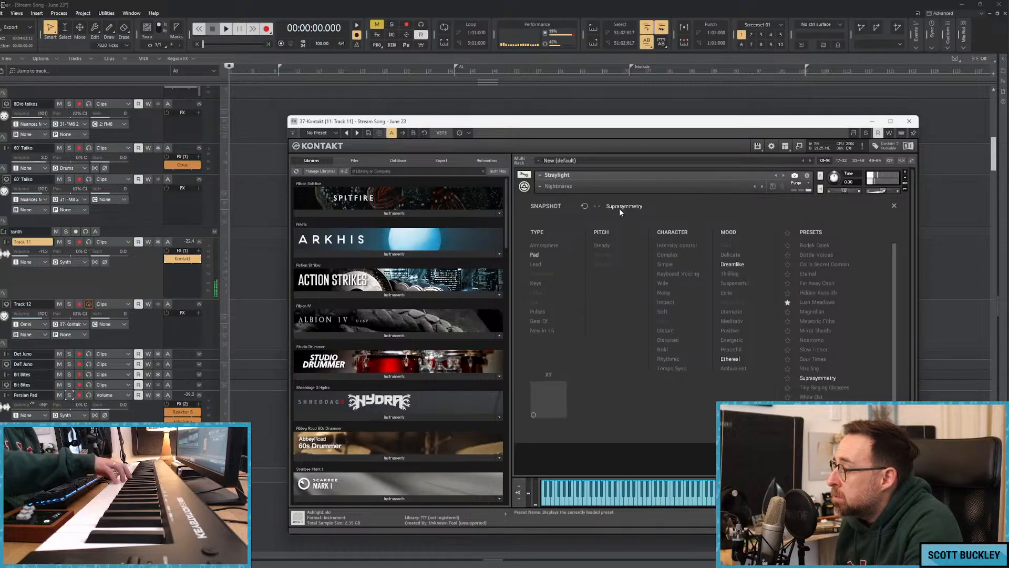
double_click(817, 397)
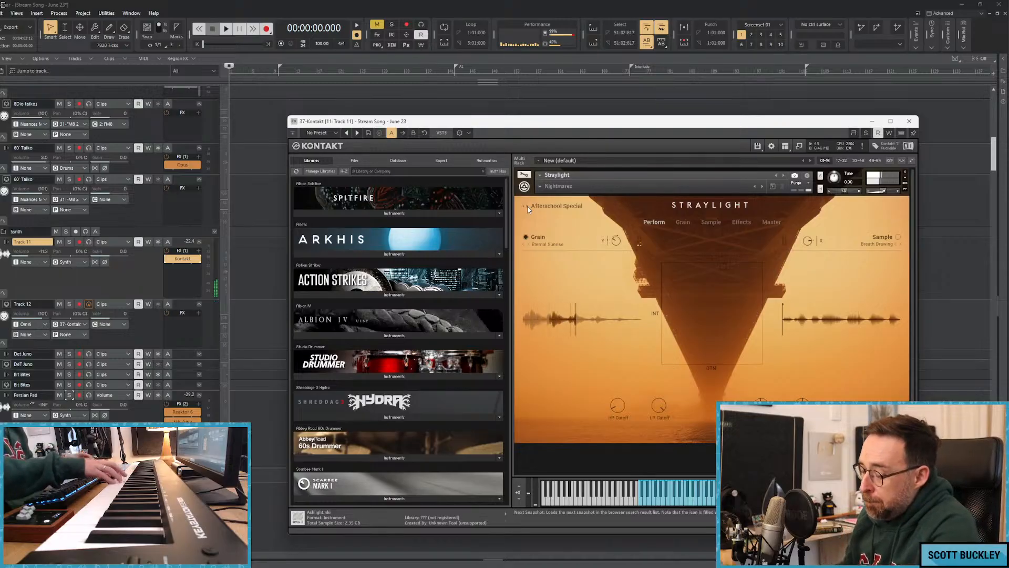
left_click(527, 208)
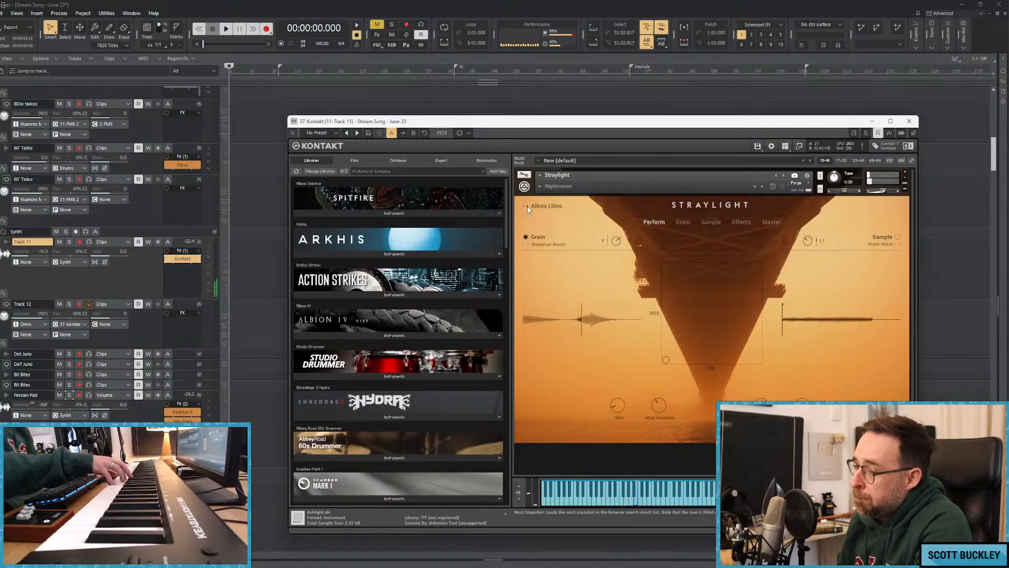
left_click(527, 207)
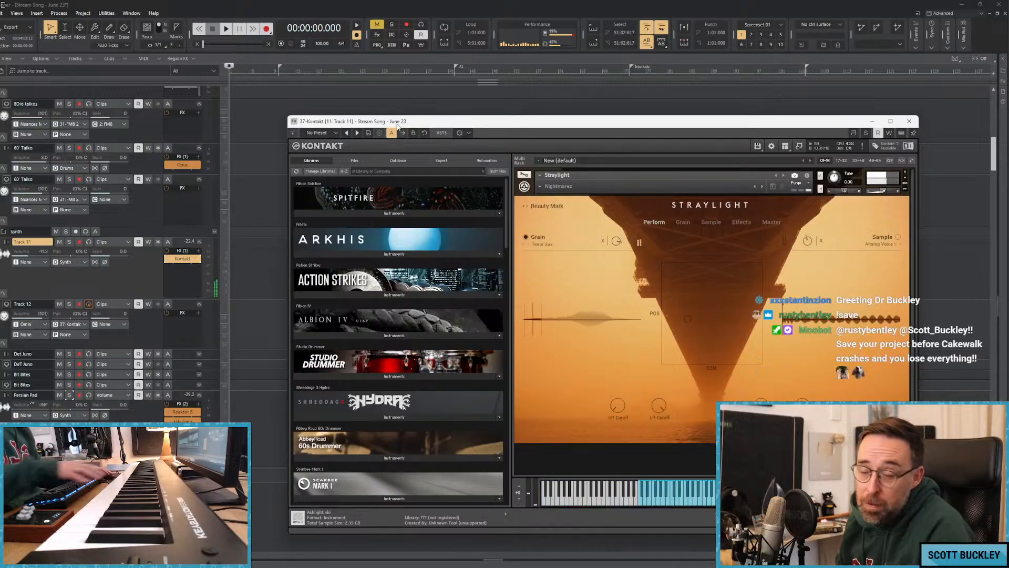
Save the project.
left_click(0, 13)
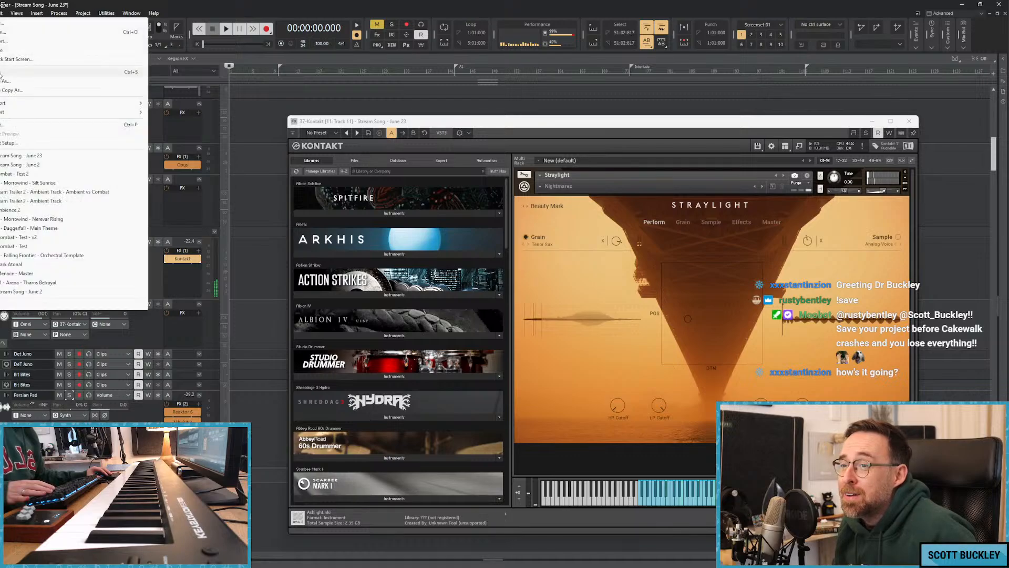
left_click(4, 72)
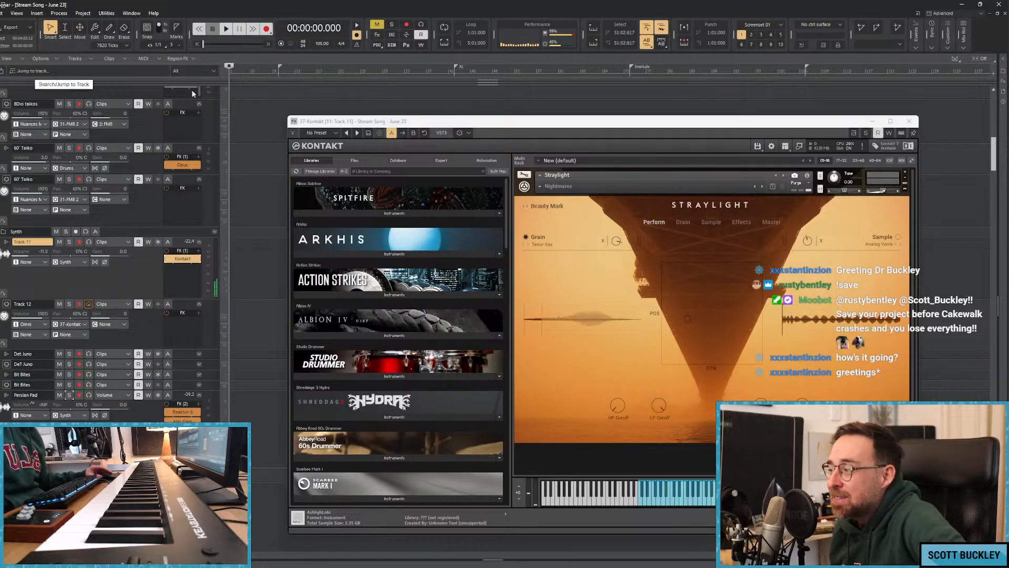
Try the Bitter Orange and Far Away Choir snapshots, and load Lush Meadows again.
left_click(528, 207)
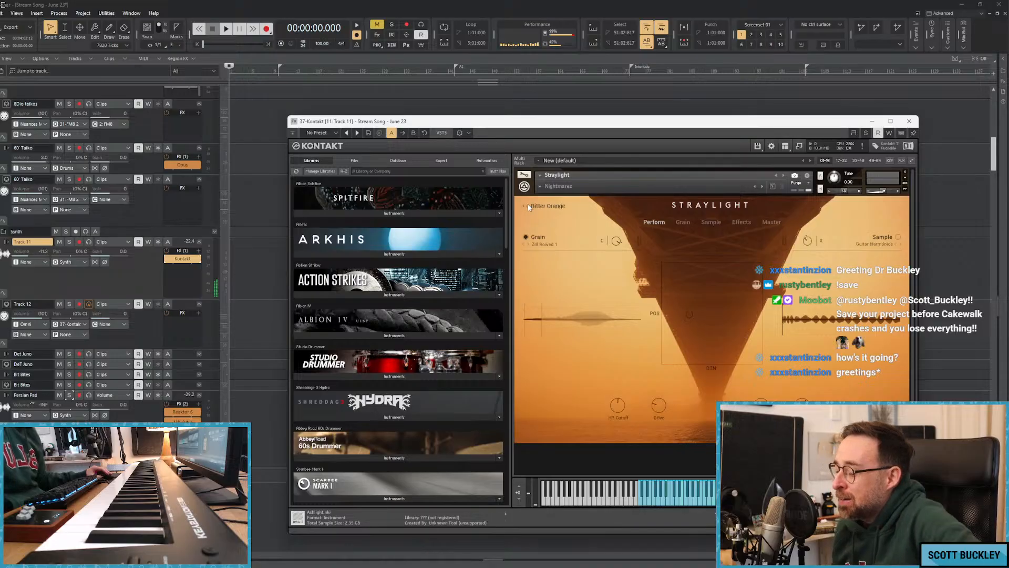
left_click(544, 207)
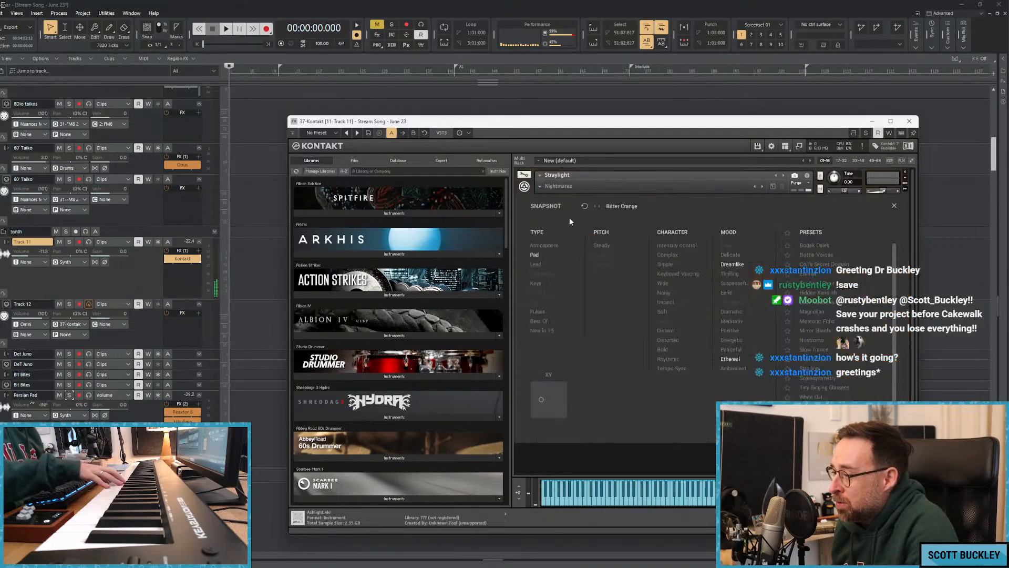
double_click(809, 287)
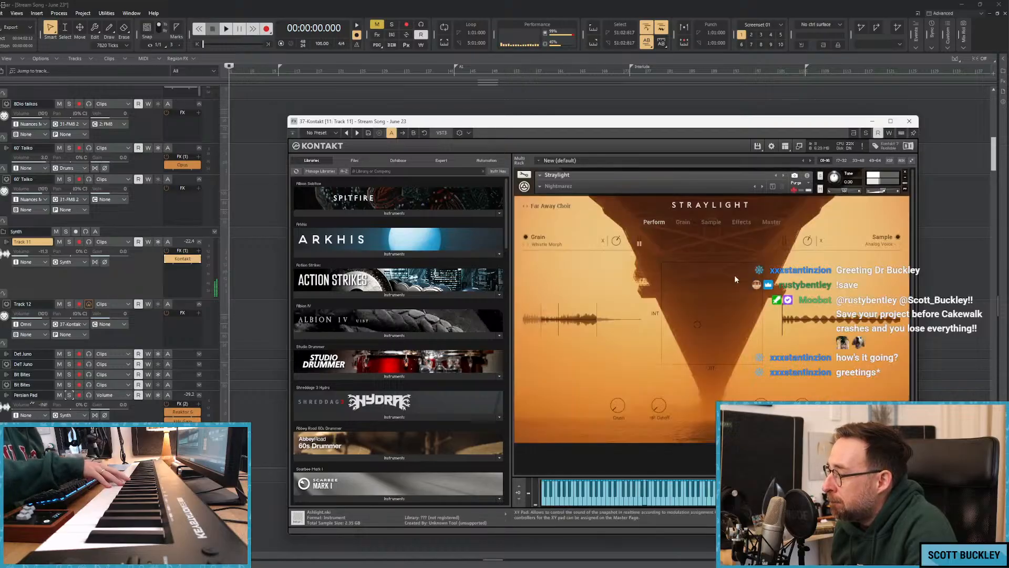
left_click(547, 209)
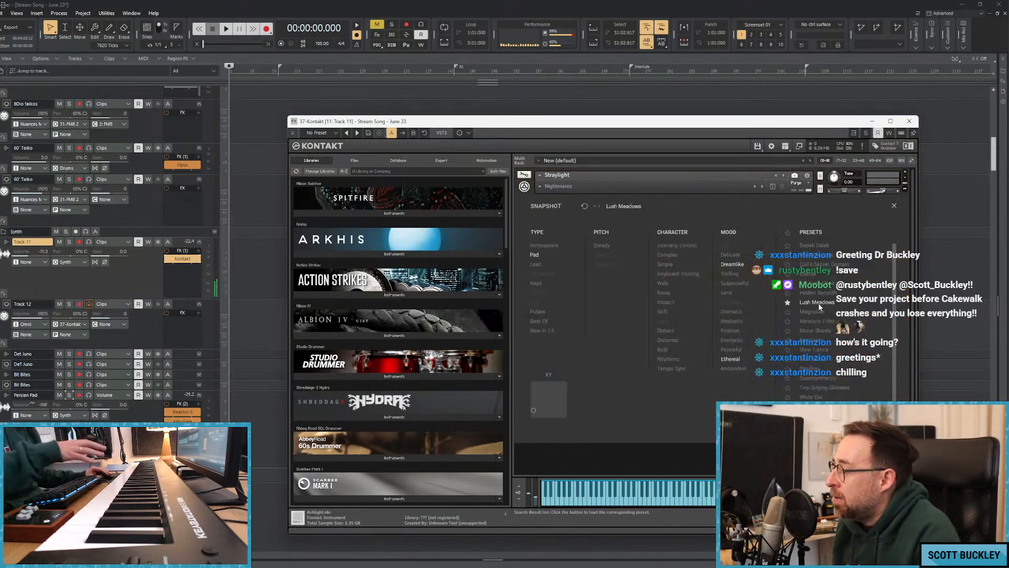
left_click(819, 303)
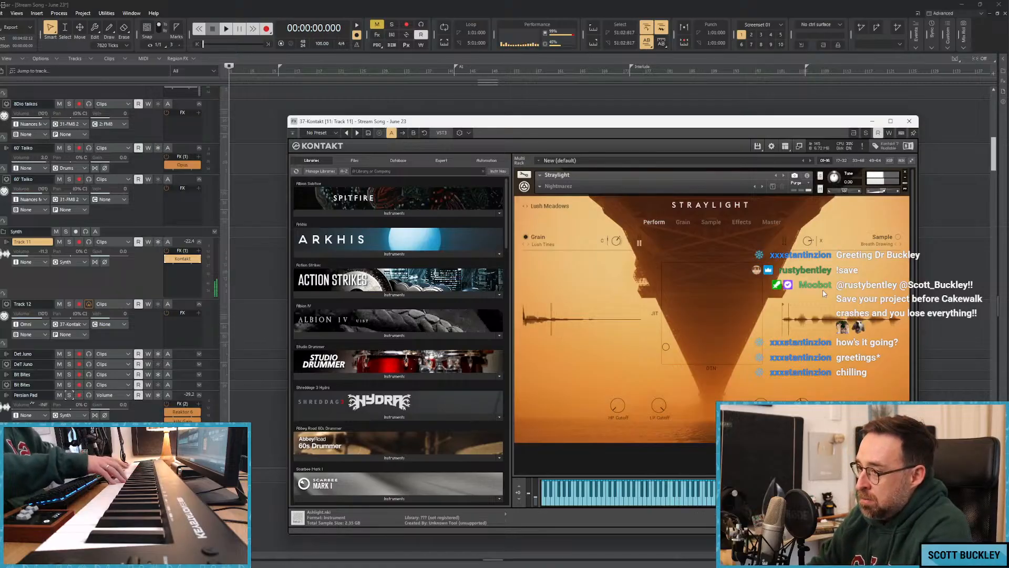
Insert the Inf EQ audio effect after Kontakt in Track 11's effects rack.
right_click(182, 274)
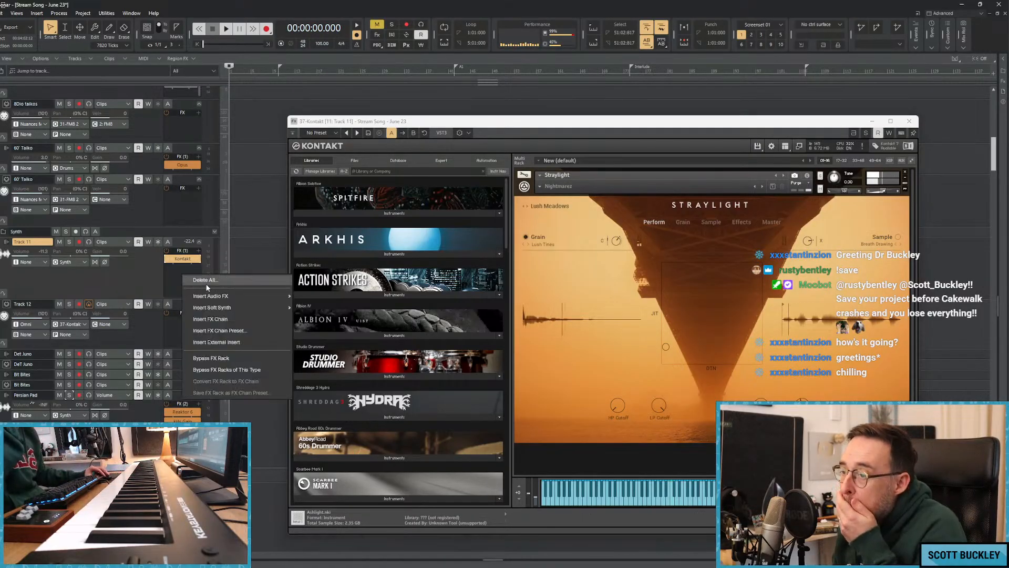
mouse_move(228, 299)
mouse_move(334, 170)
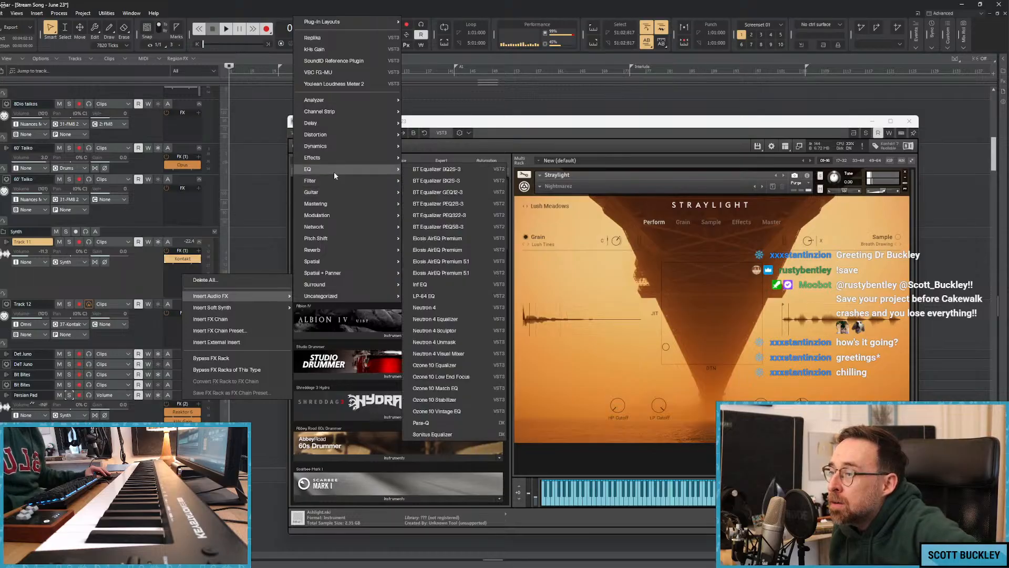
left_click(423, 287)
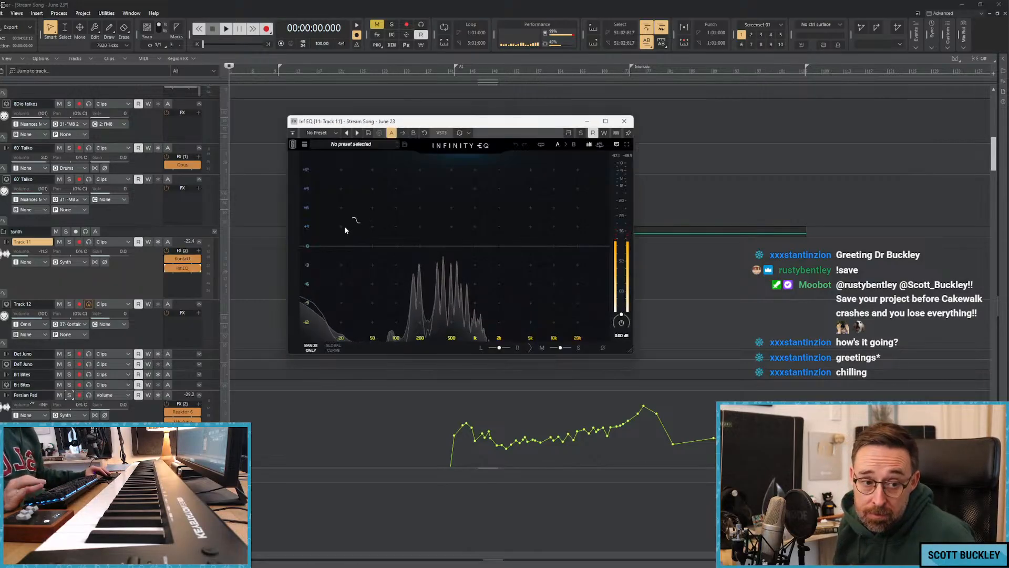
Add a high-cut band to Track 11's Infinity EQ and bring its cutoff down to about 1.6 kHz.
left_click(530, 246)
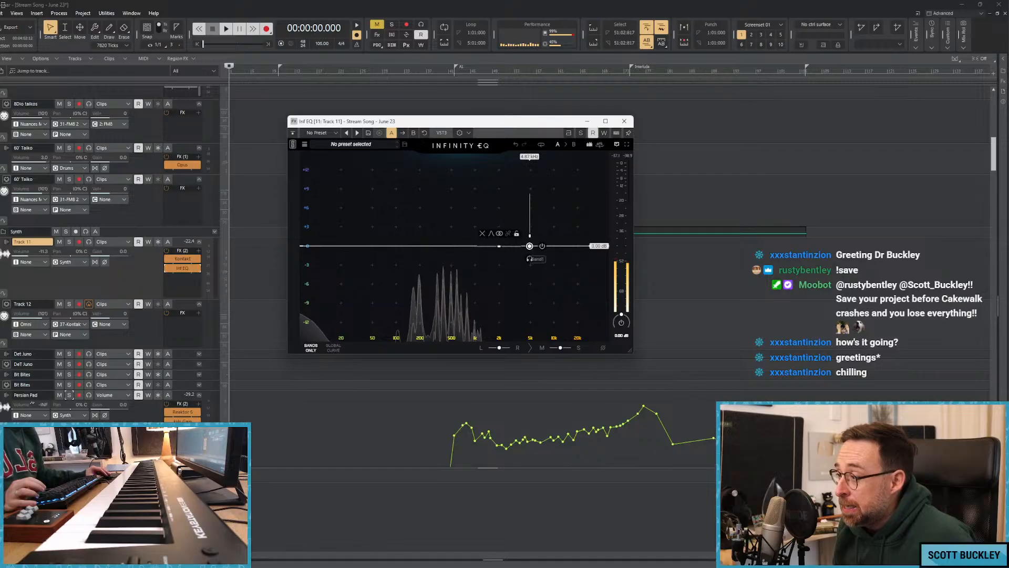
left_click_drag(530, 246, 515, 249)
left_click(554, 236)
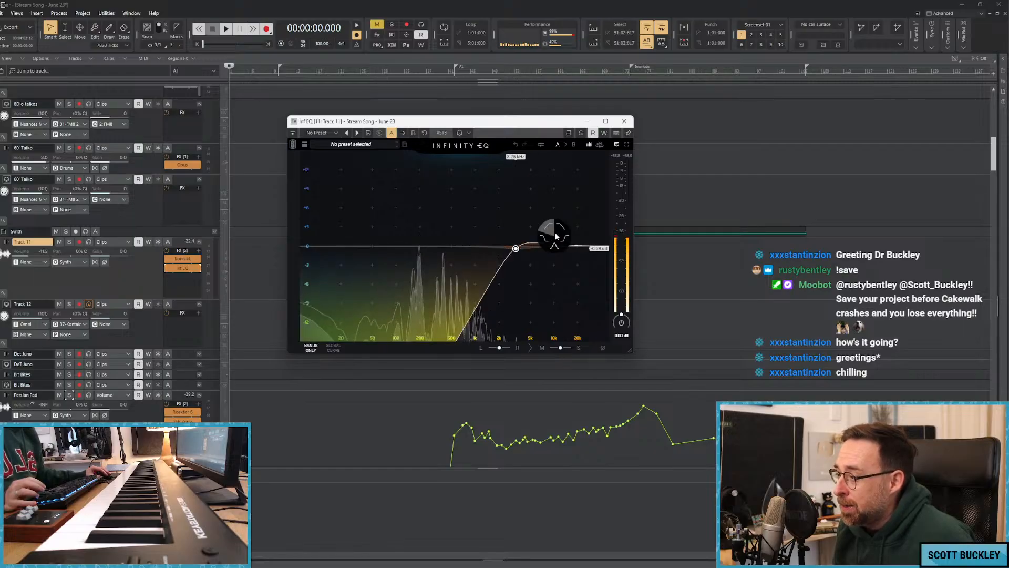
left_click(563, 238)
left_click_drag(518, 252, 533, 254)
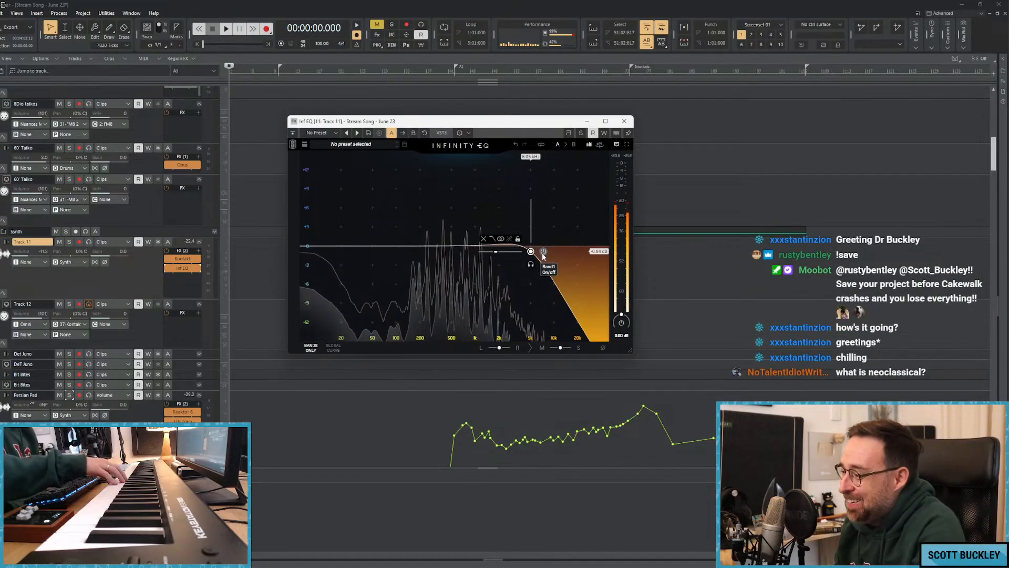
left_click_drag(531, 251, 491, 253)
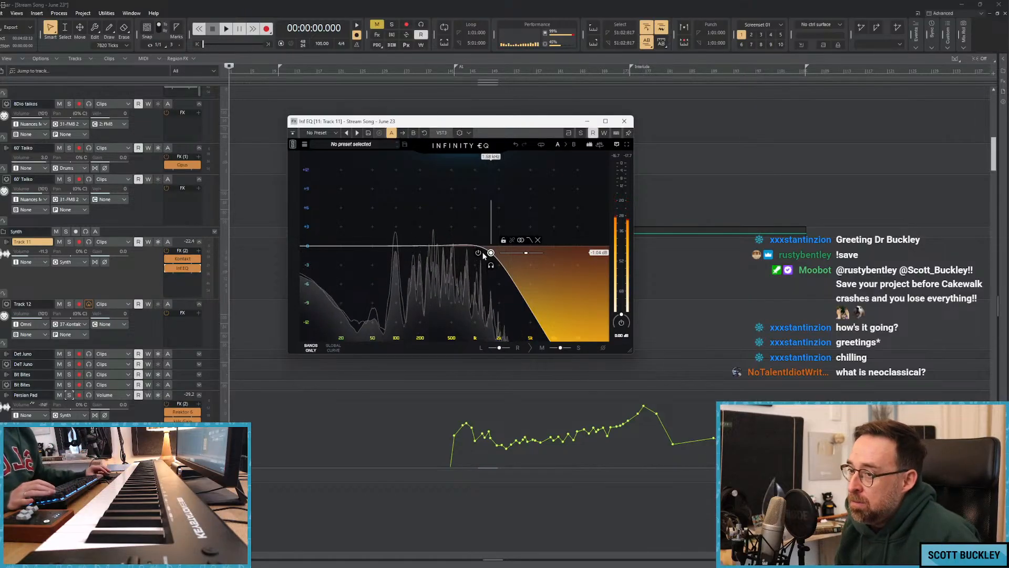
Close the EQ window, play the song from the start and briefly try recording on Track 12.
key("space")
left_click(624, 121)
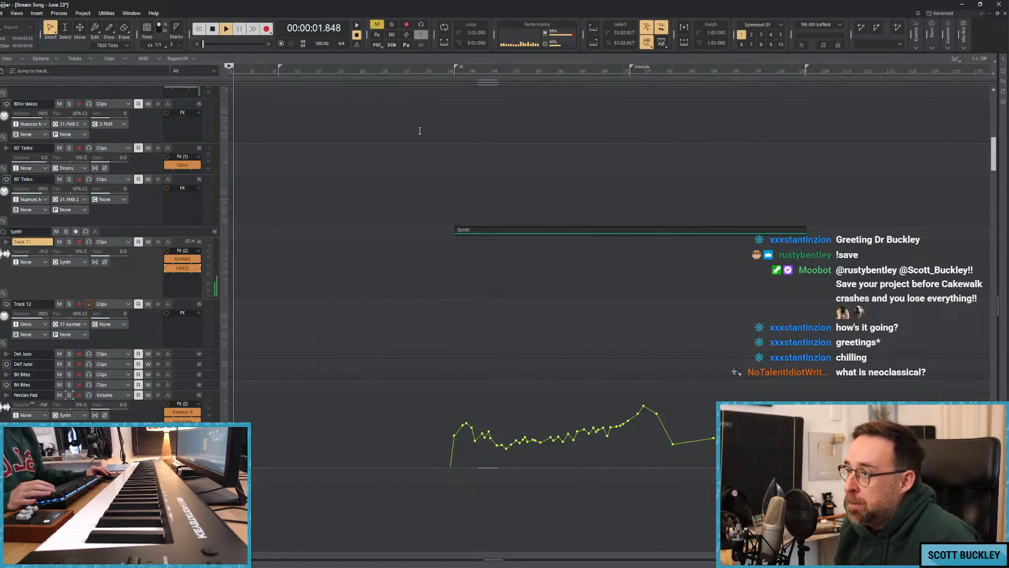
left_click(214, 301)
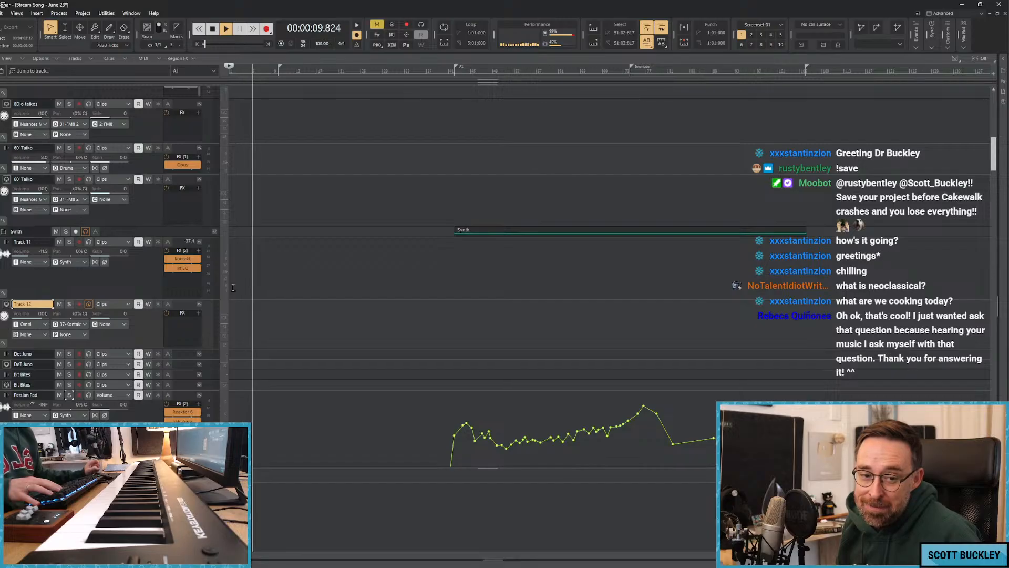
key("r")
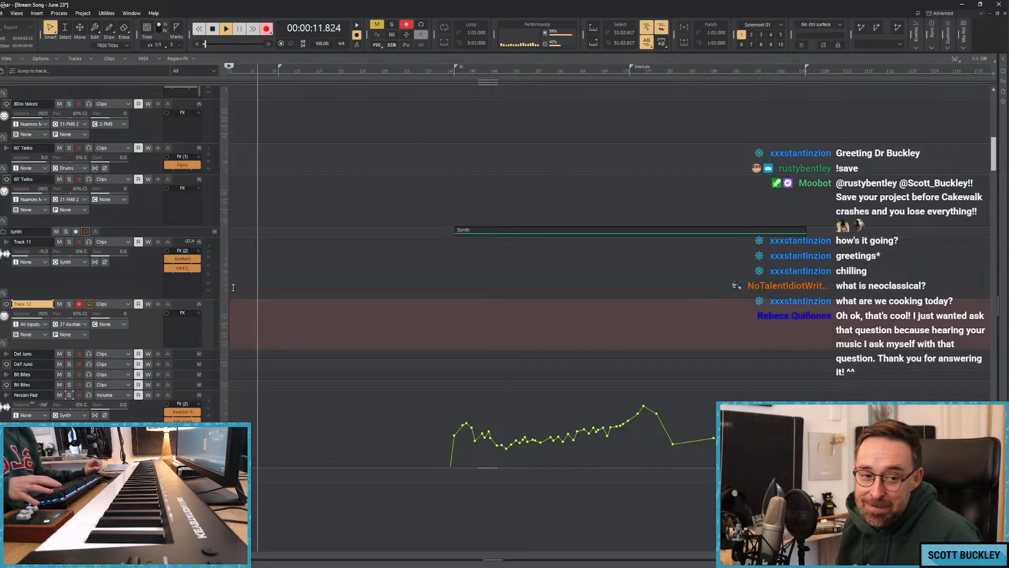
key("space")
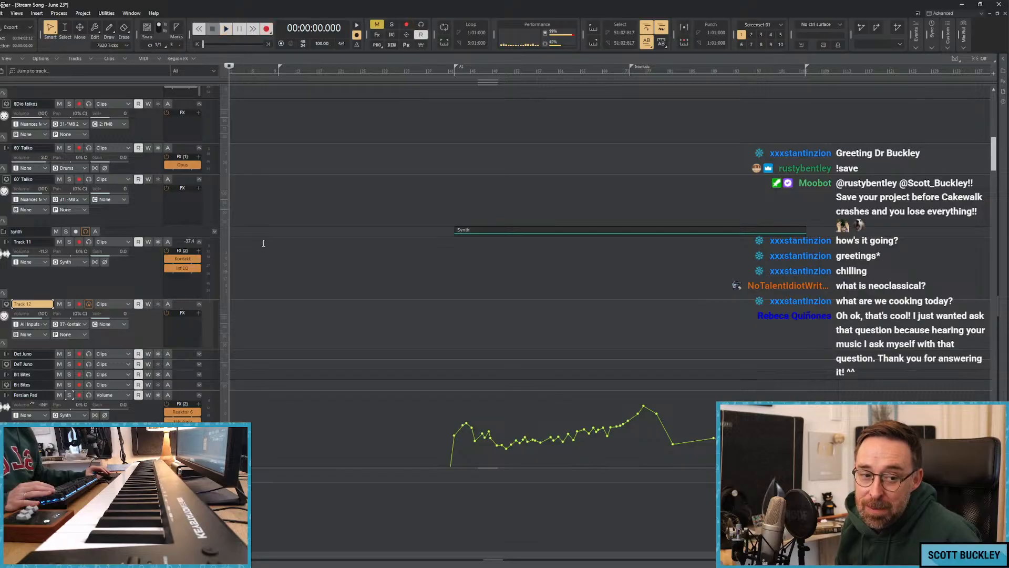
Try recording a pad take on Track 12 from the start of the song.
left_click(236, 167)
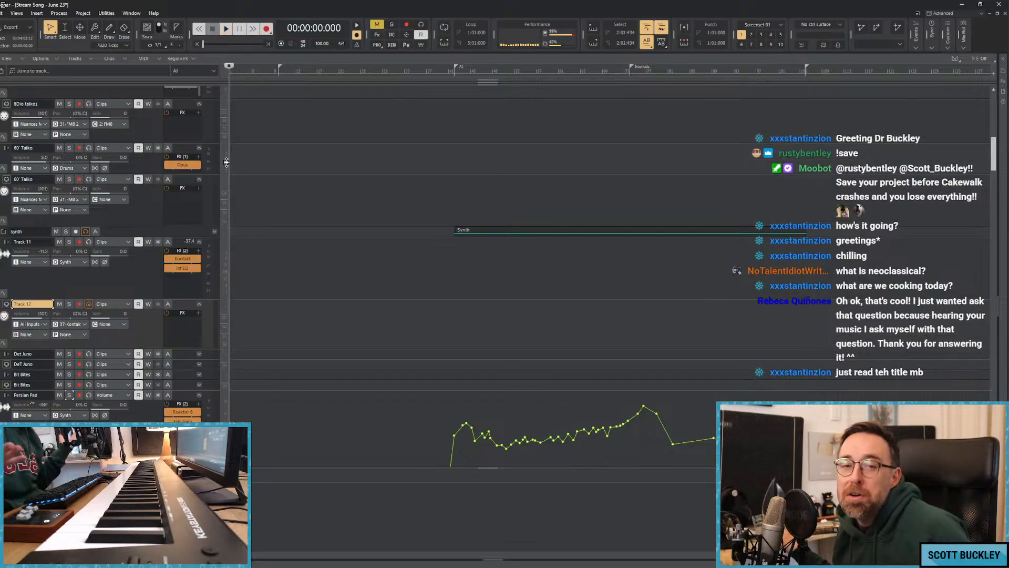
left_click(245, 149)
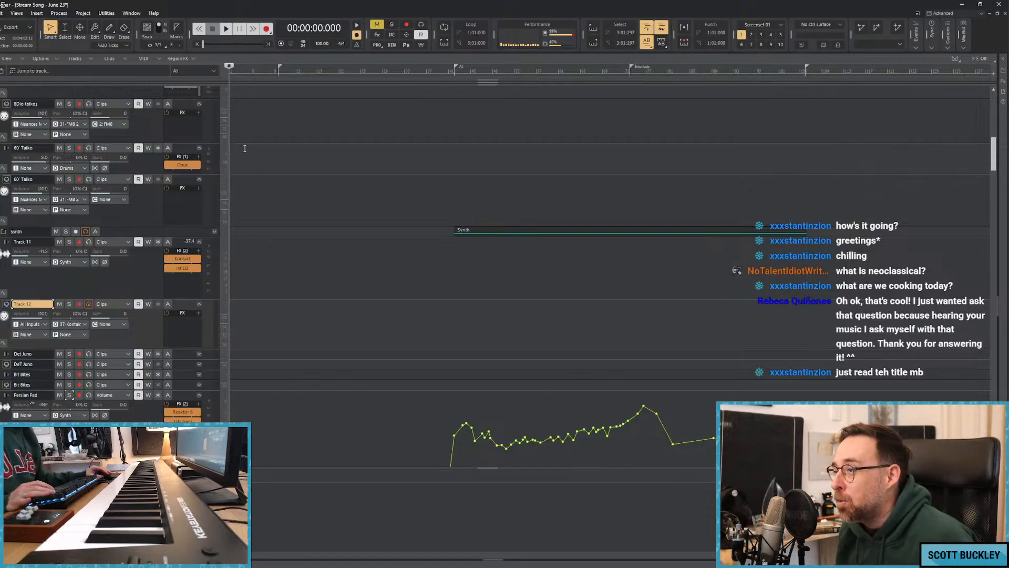
key("ctrl+Right")
key("ctrl+Right")
key("ctrl+Right")
key("ctrl+Right")
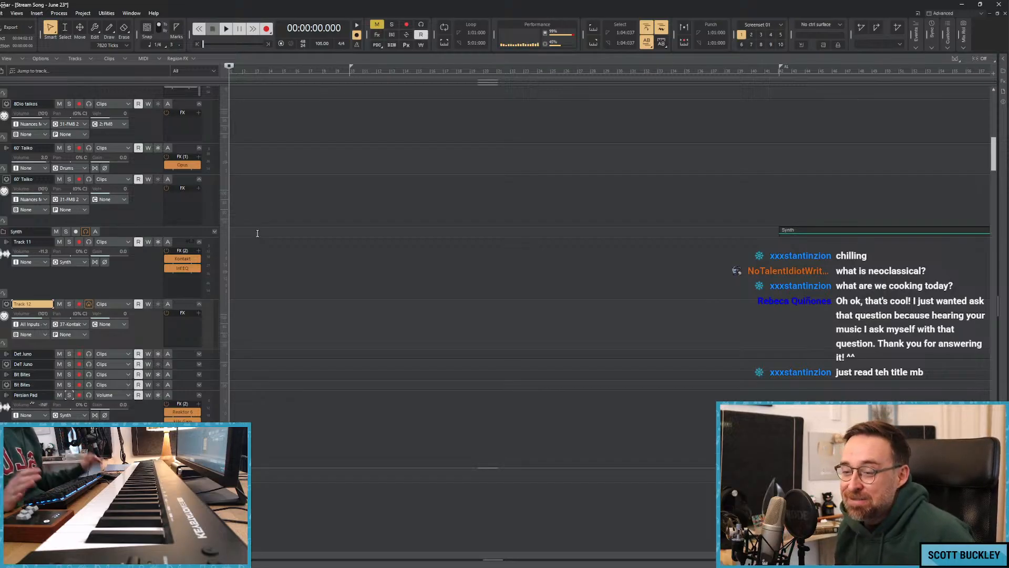
key("space")
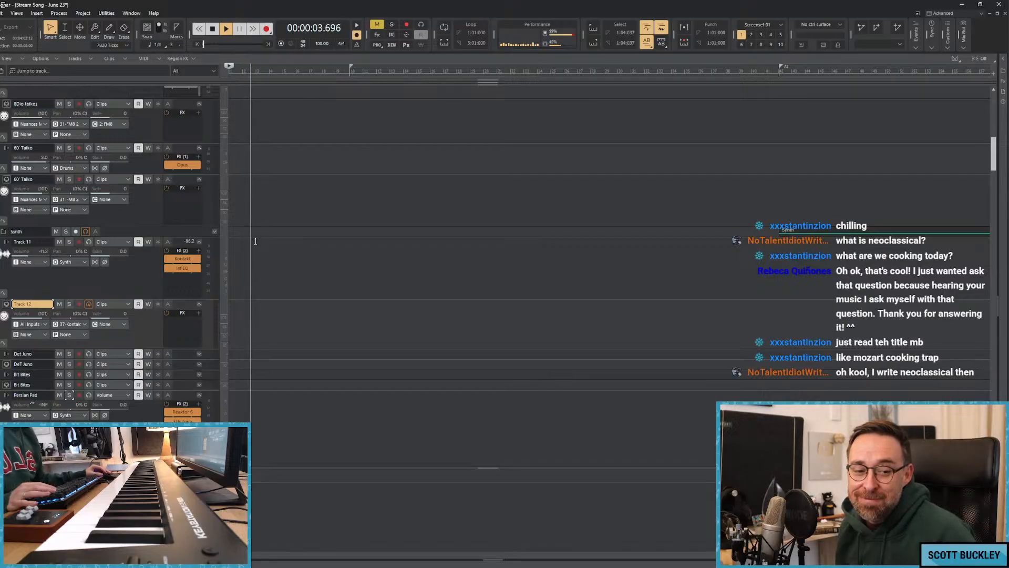
key("space")
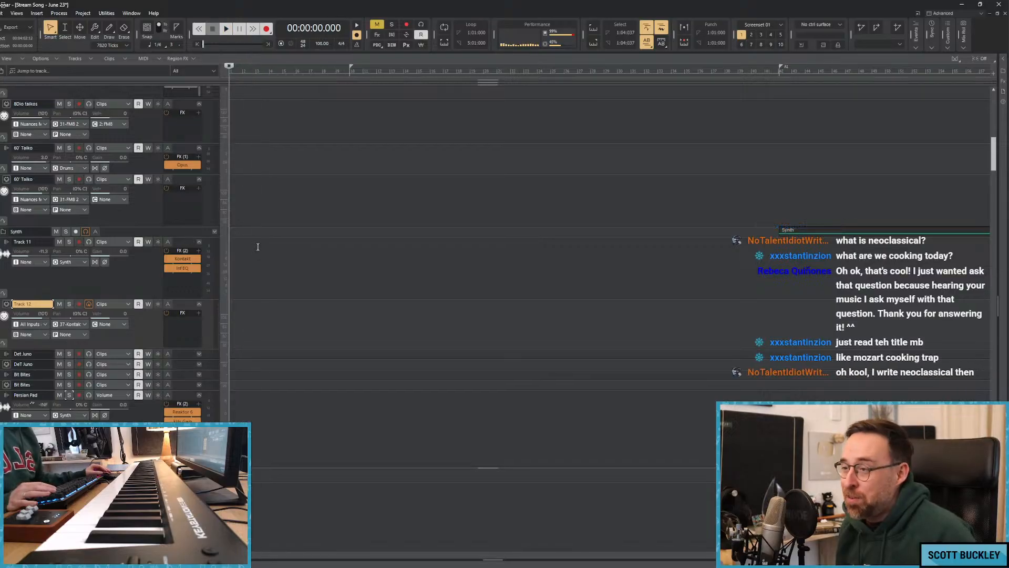
key("r")
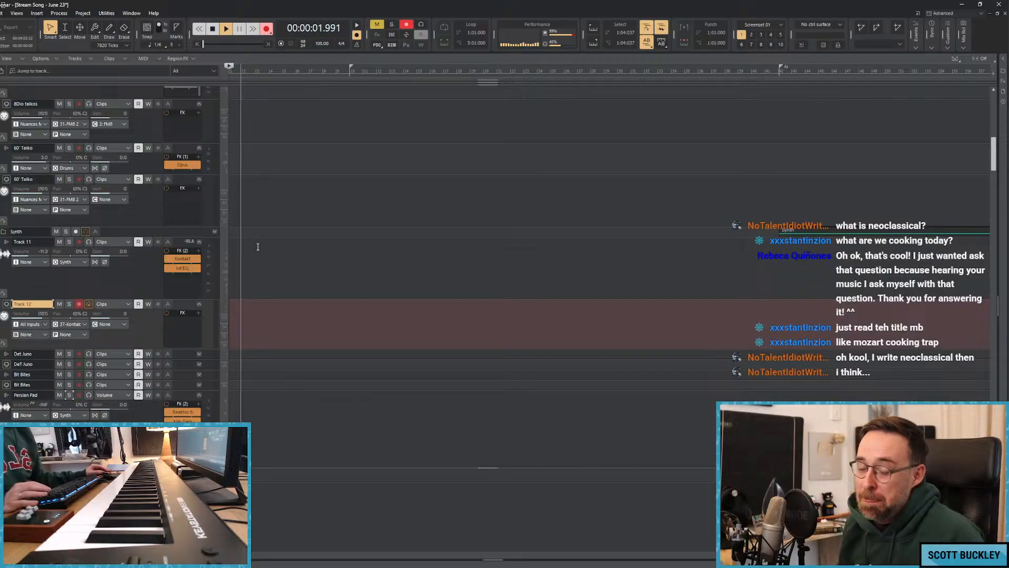
key("space")
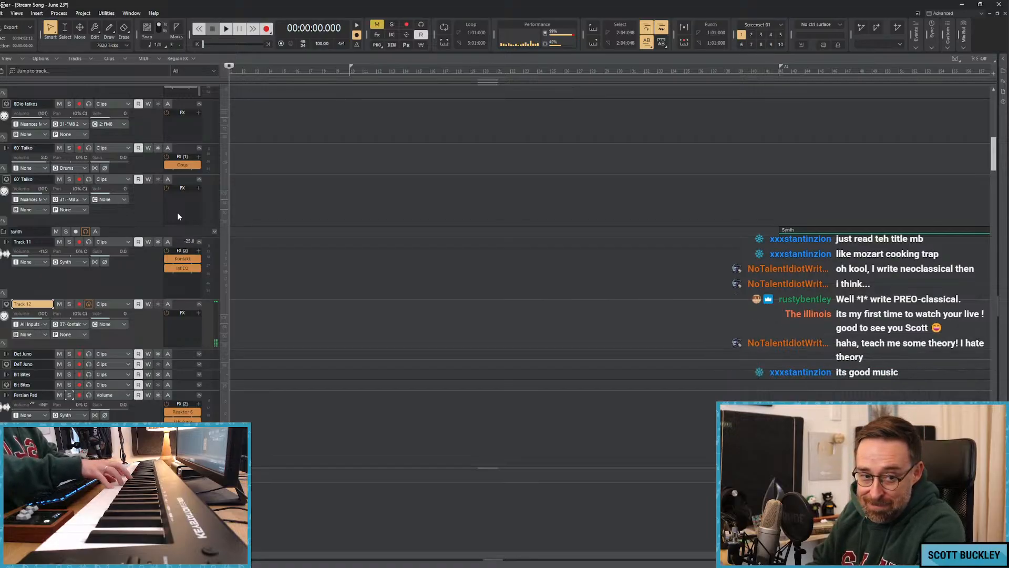
Lower Track 11's volume to about -14 dB and ramp its volume automation envelope up around the A1 marker.
key("space")
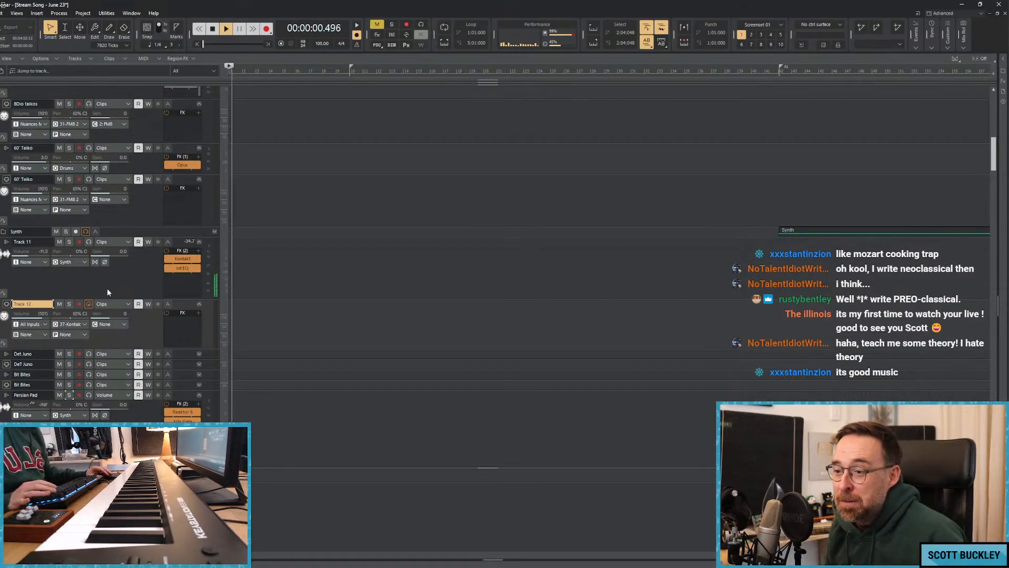
key("space")
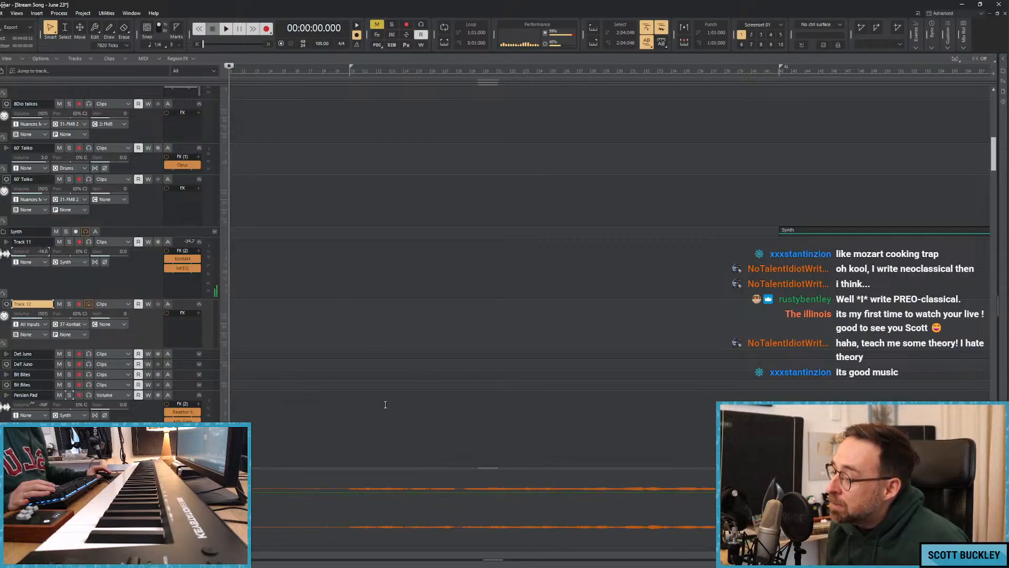
left_click(127, 242)
mouse_move(150, 269)
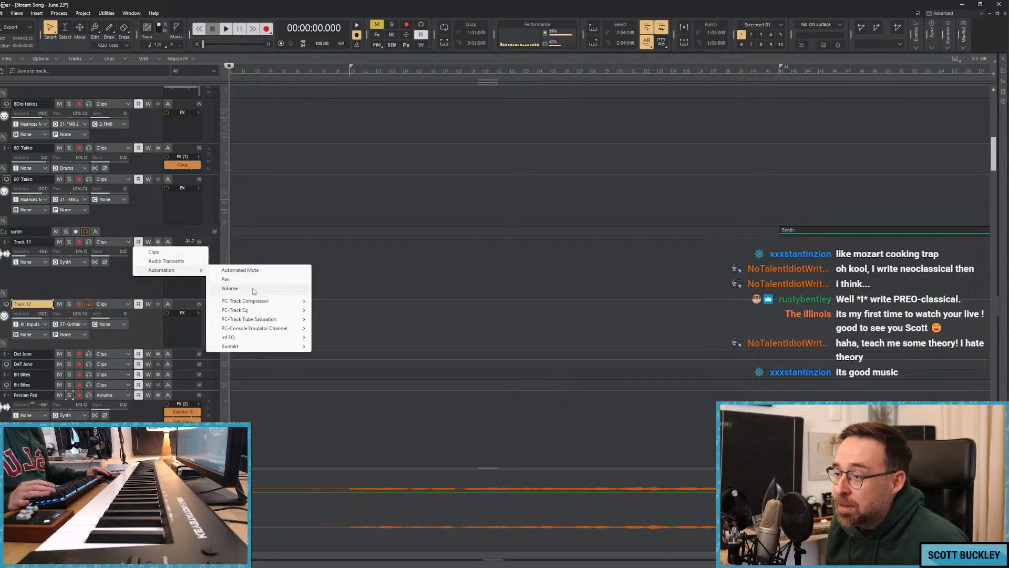
left_click(255, 290)
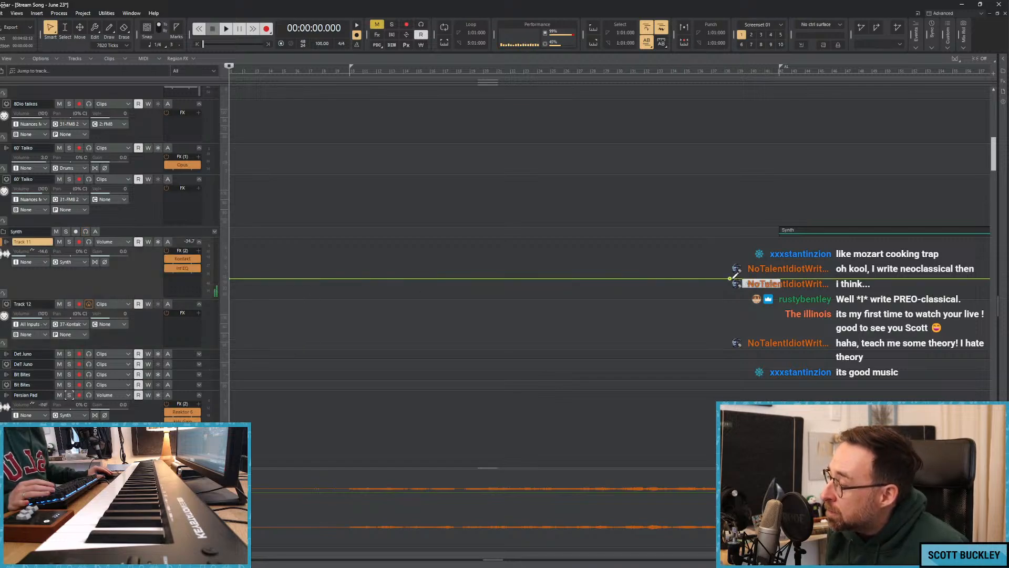
left_click_drag(768, 278, 787, 272)
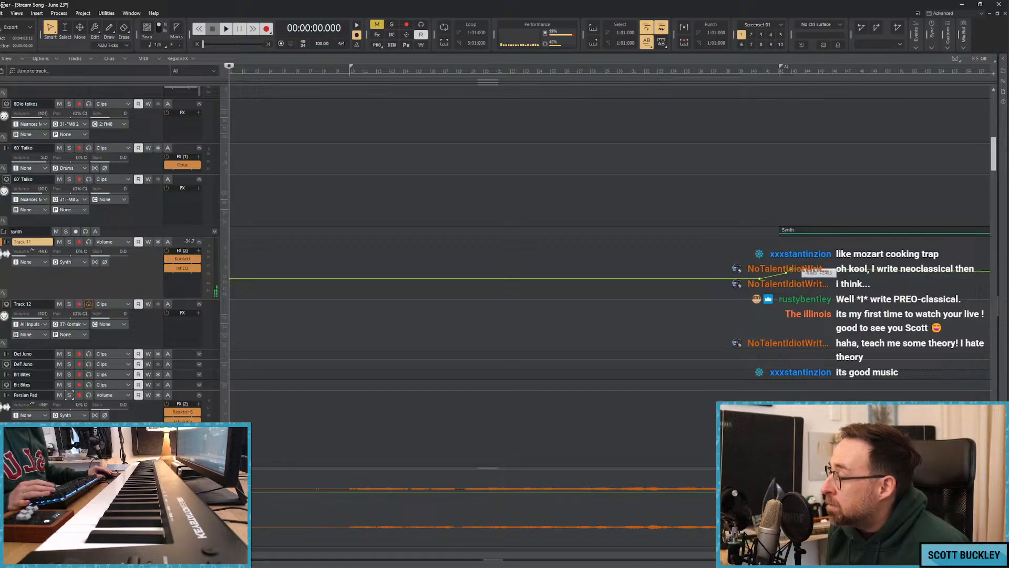
Record the pad part on Track 12 from the start of the song past the Interlude marker.
key("r")
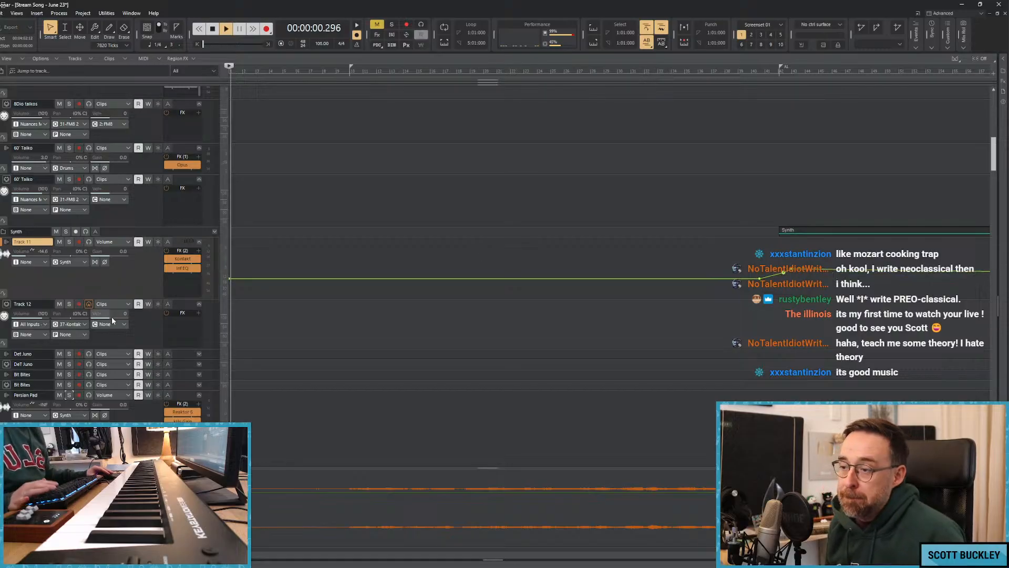
left_click(188, 305)
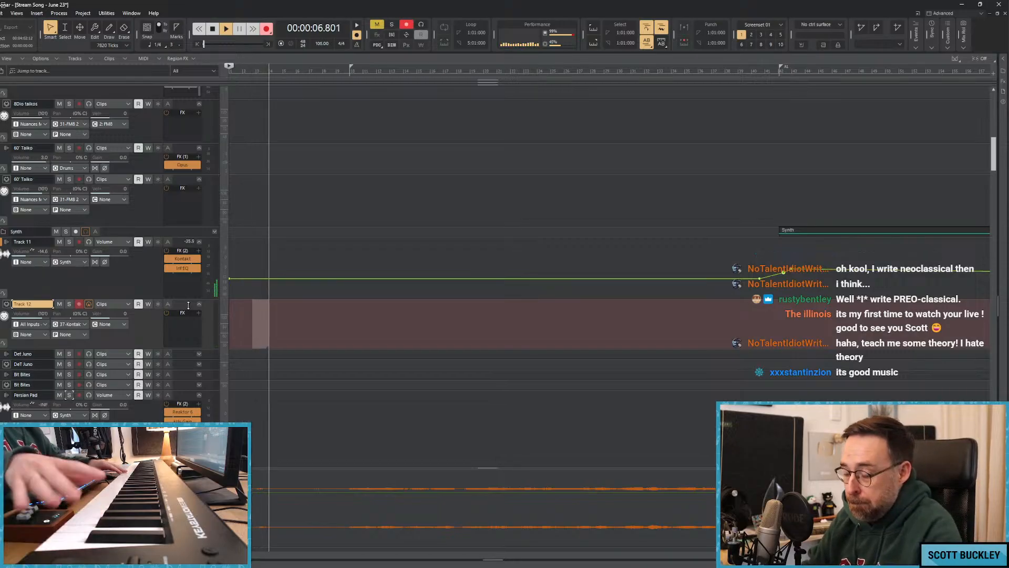
key("space")
key("r")
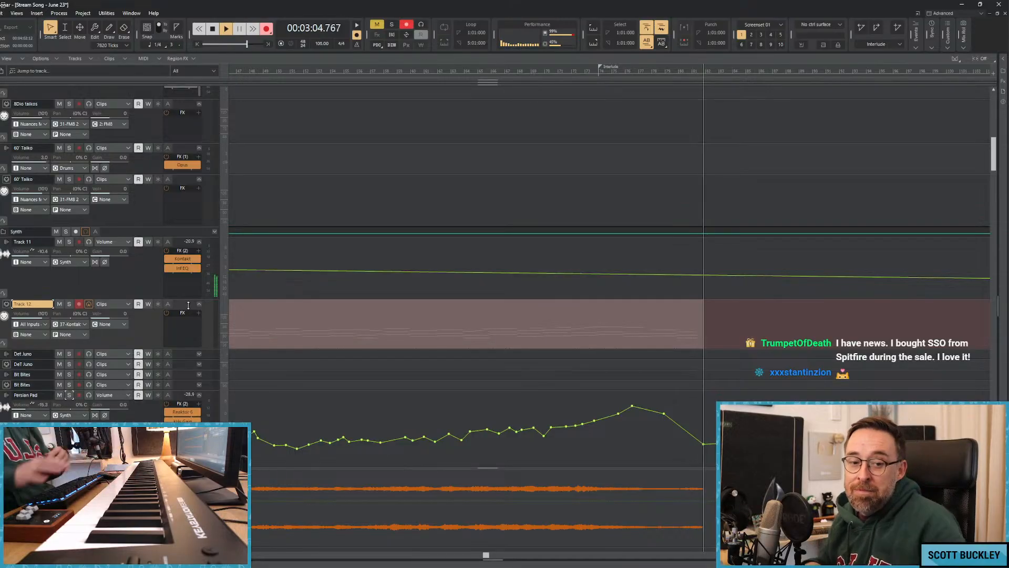
key("space")
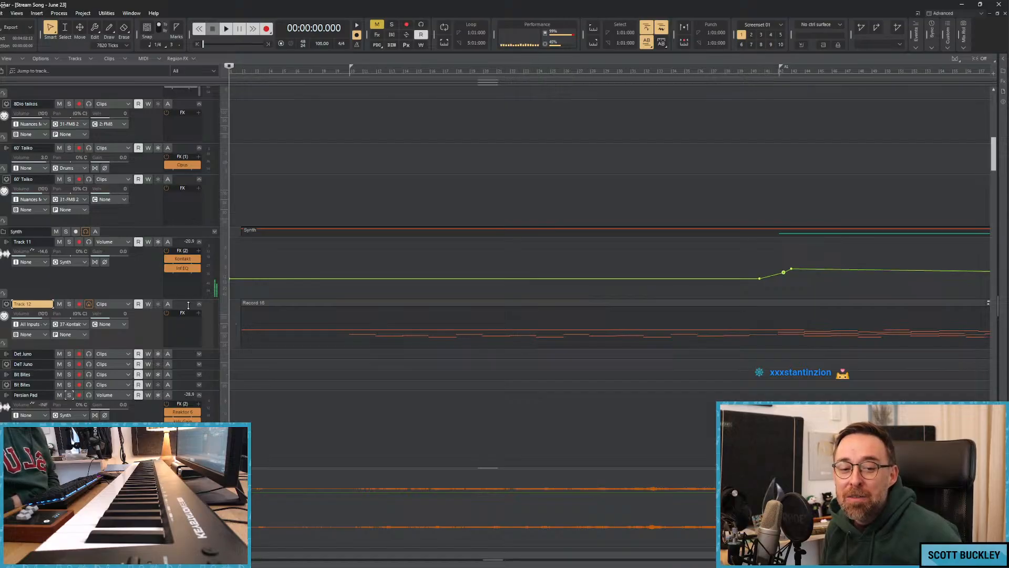
Play back the recorded pad and pull Track 11's volume envelope down at the very start, saving the project.
key("space")
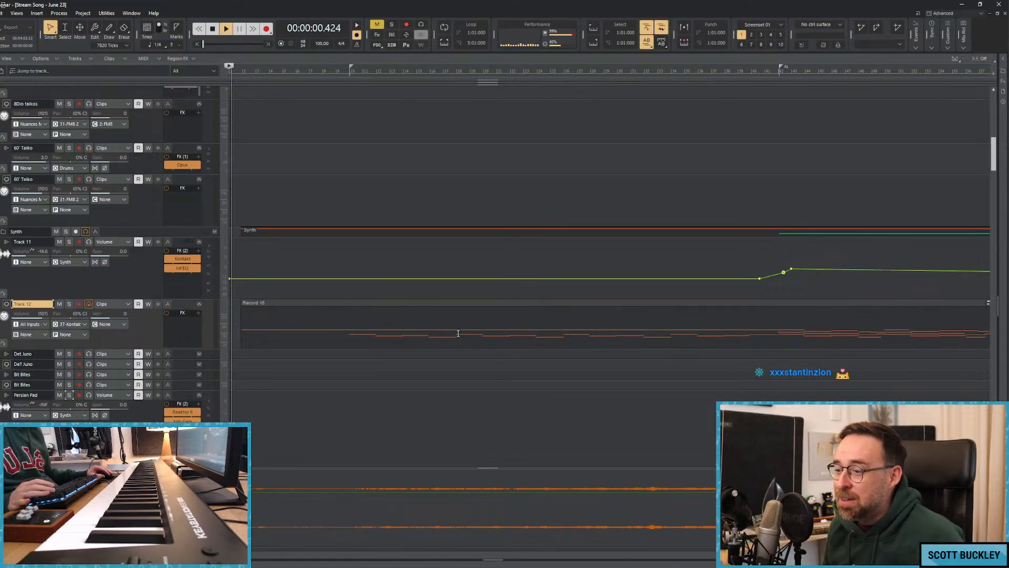
key("space")
key("space")
key("space")
left_click(243, 279)
left_click_drag(244, 278, 229, 287)
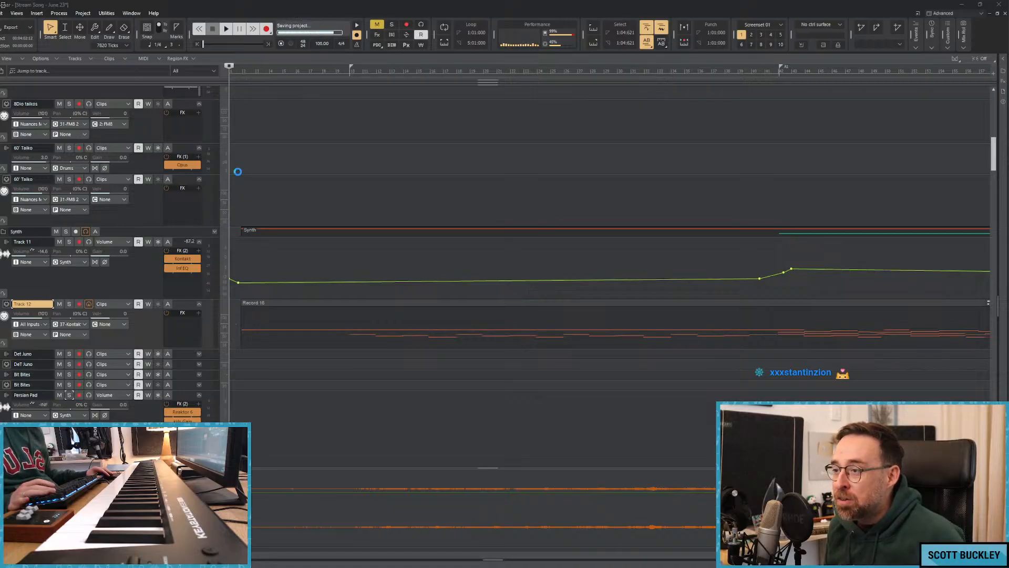
Shape the quiet opening of Track 11's volume envelope with low nodes up to about bar 7 during playback.
key("space")
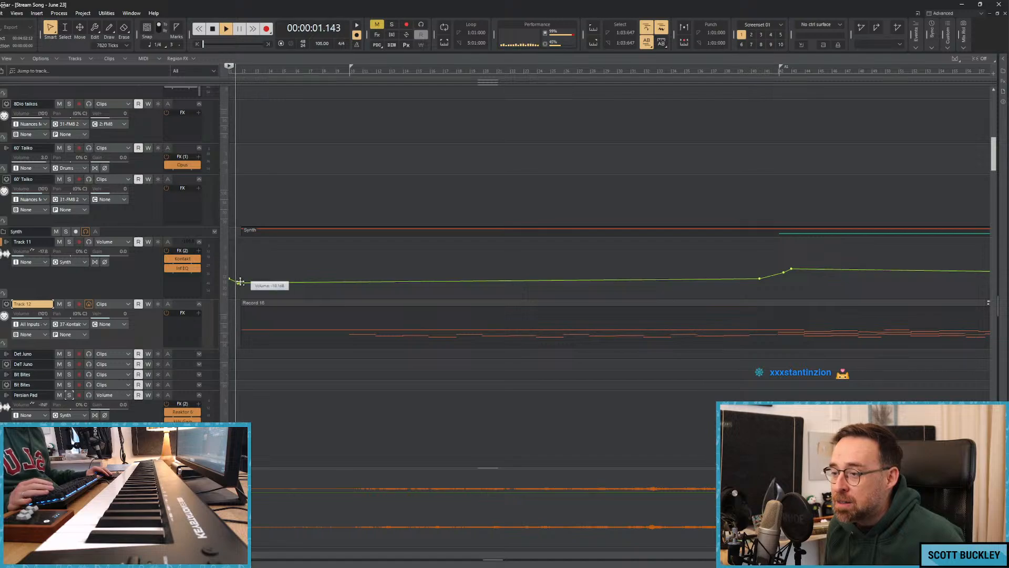
left_click_drag(241, 282, 284, 284)
key("space")
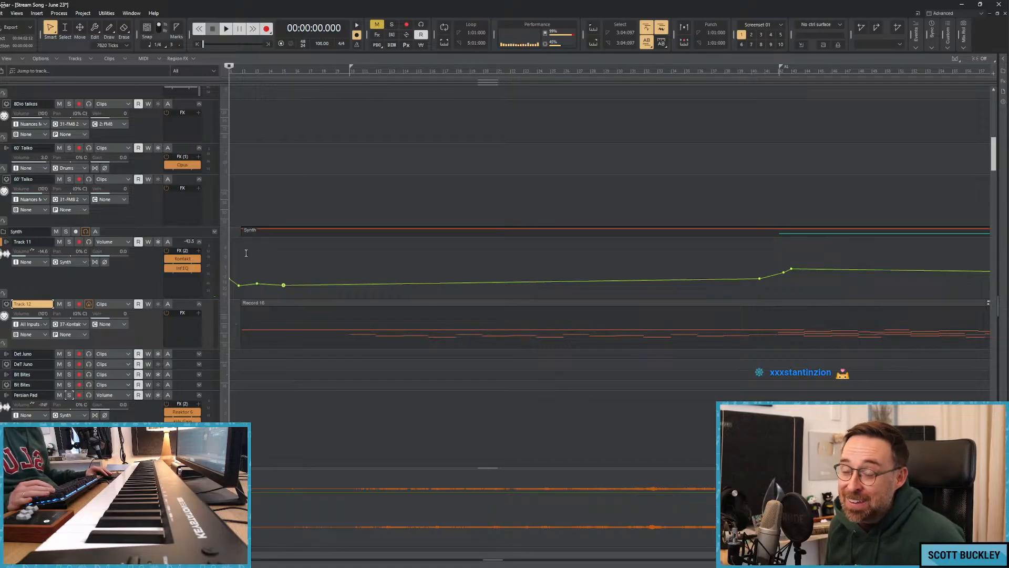
left_click_drag(287, 285, 307, 285)
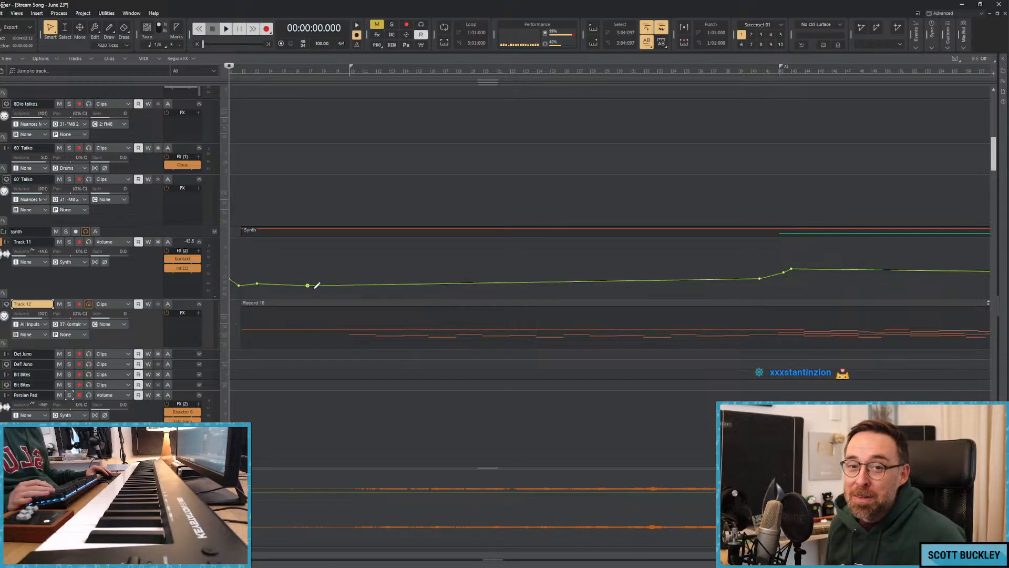
key("space")
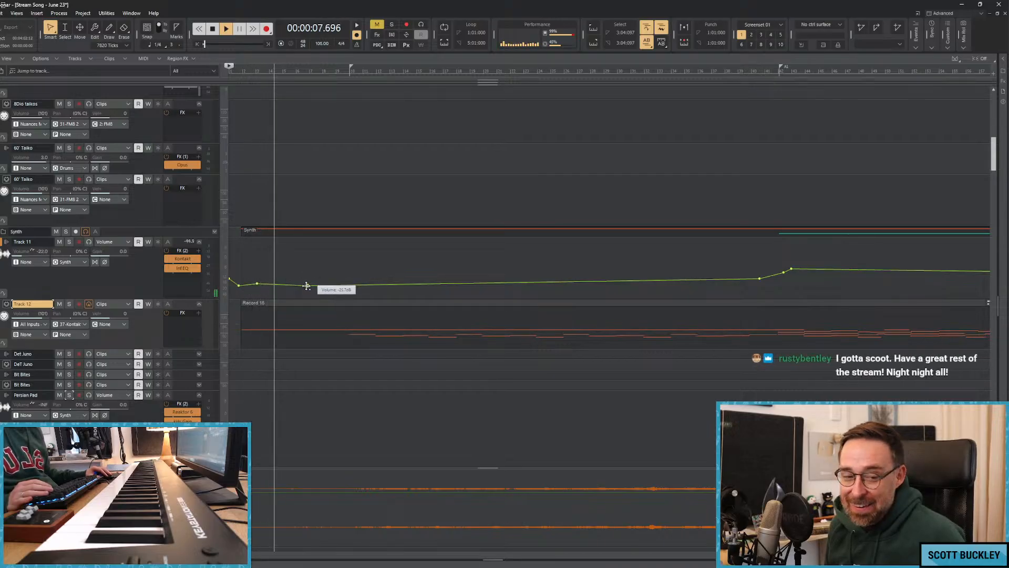
left_click_drag(308, 285, 304, 285)
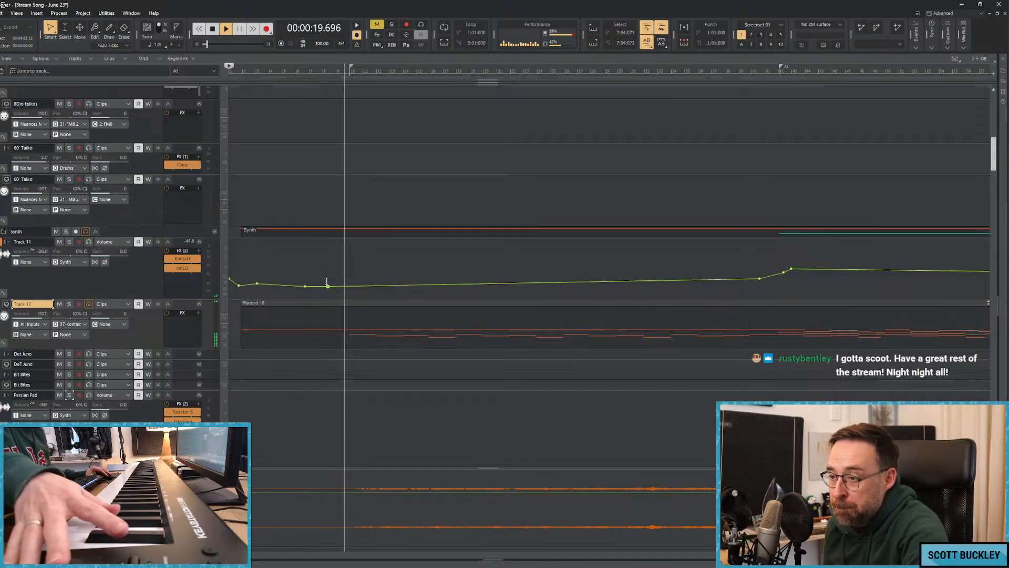
Draw gentle swells in Track 11's volume envelope from about bar 9 to bar 21, briefly soloing the pad.
left_click_drag(347, 286, 418, 283)
left_click(395, 284)
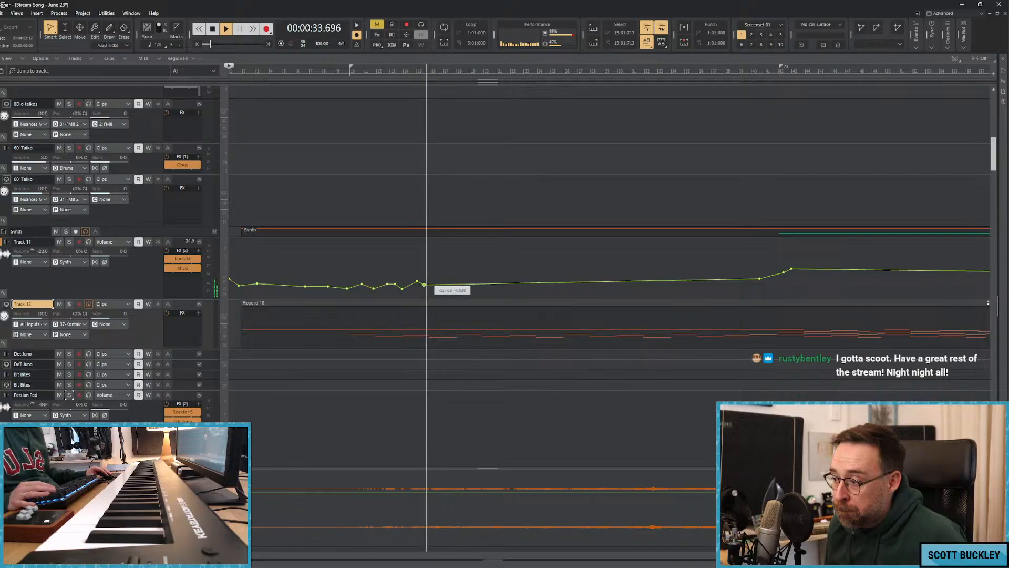
left_click_drag(432, 283, 504, 283)
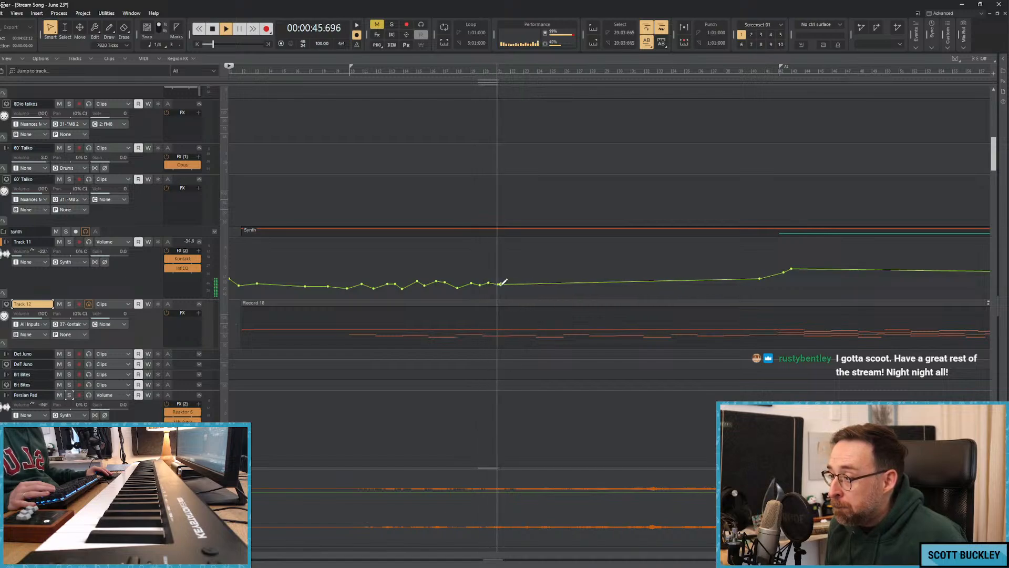
left_click(70, 242)
left_click(70, 242)
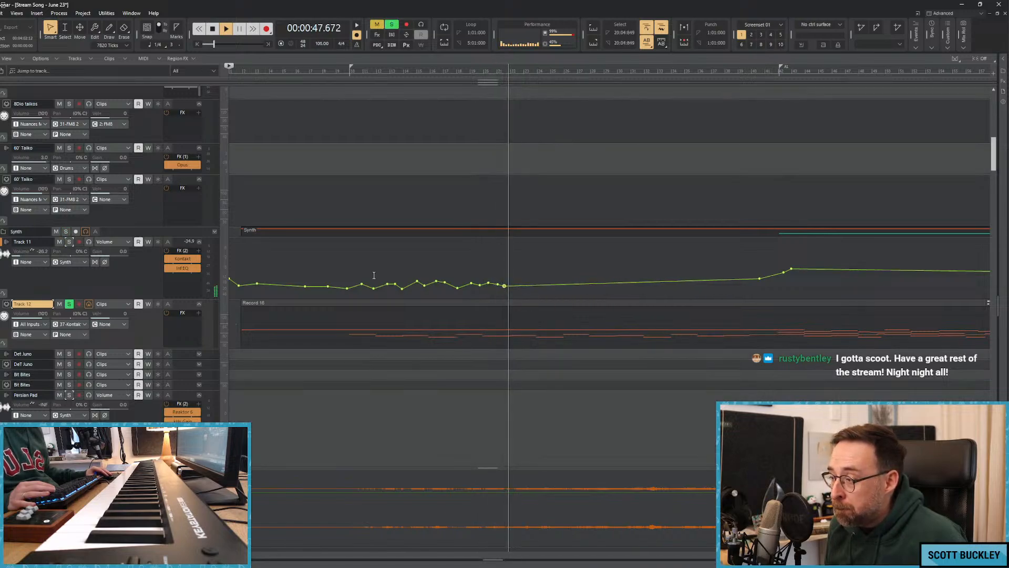
Continue the swells in Track 11's volume envelope from about bar 21, rising gradually up to the A1 marker.
left_click_drag(512, 283, 629, 282)
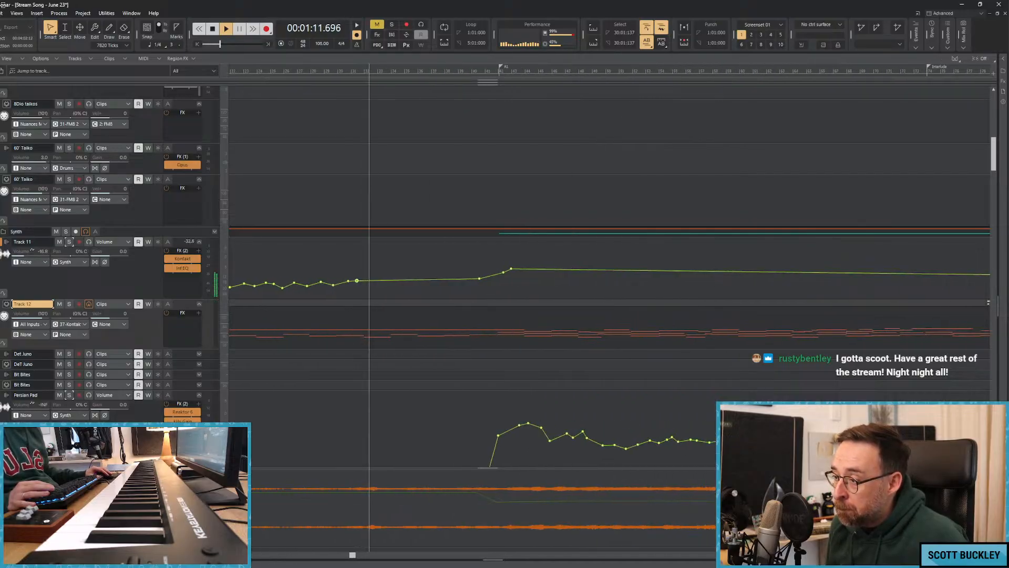
left_click_drag(357, 281, 494, 277)
left_click(489, 274)
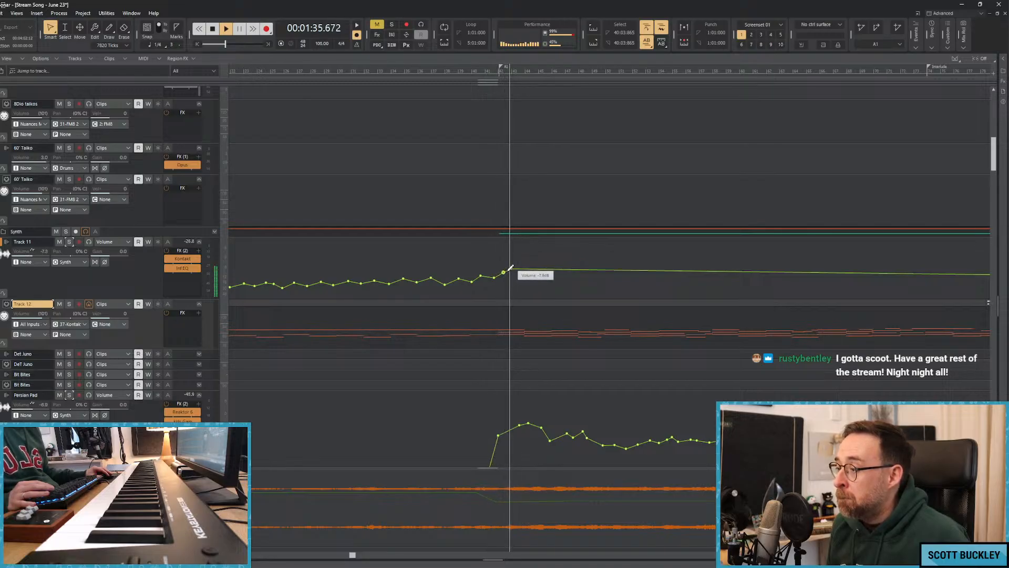
Add a peak just after the A1 marker and smaller swells up to about bar 64 in Track 11's volume envelope.
left_click_drag(512, 269, 611, 280)
left_click_drag(605, 279, 714, 281)
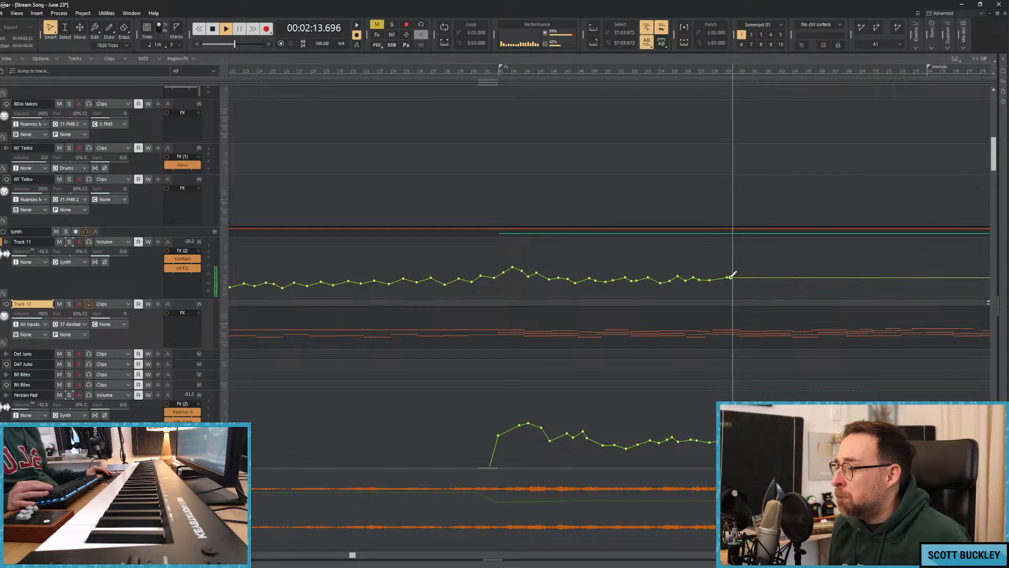
left_click_drag(742, 281, 748, 278)
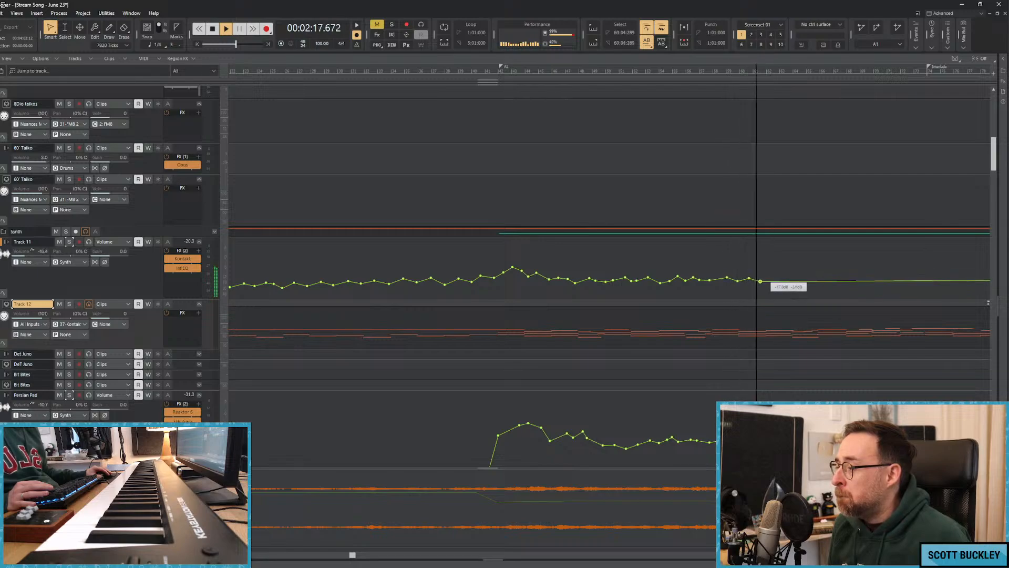
left_click_drag(766, 284, 816, 281)
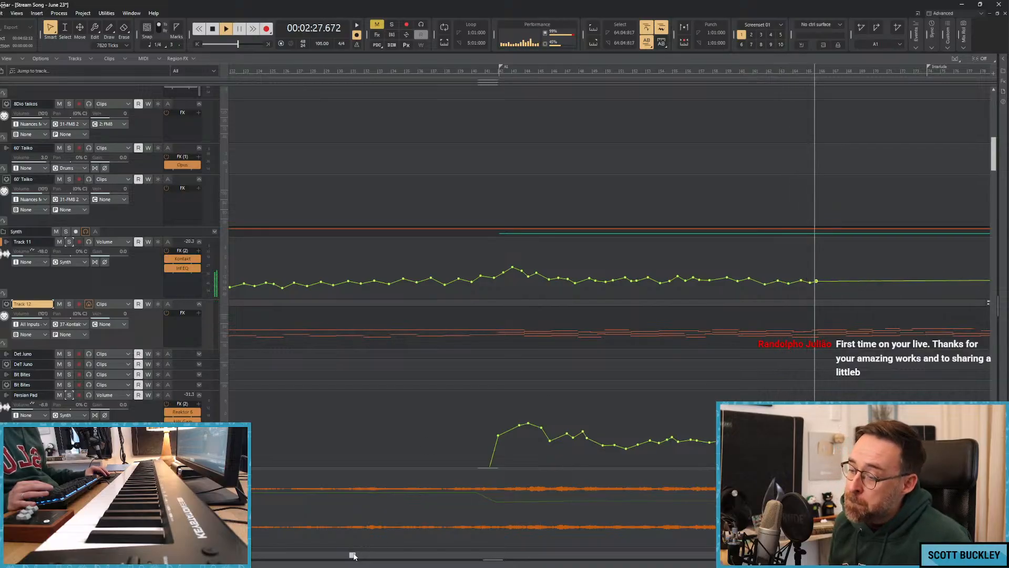
Extend Track 11's volume swells from about bar 64 past the Interlude marker to about bar 79, and stop playback.
left_click_drag(353, 556, 499, 555)
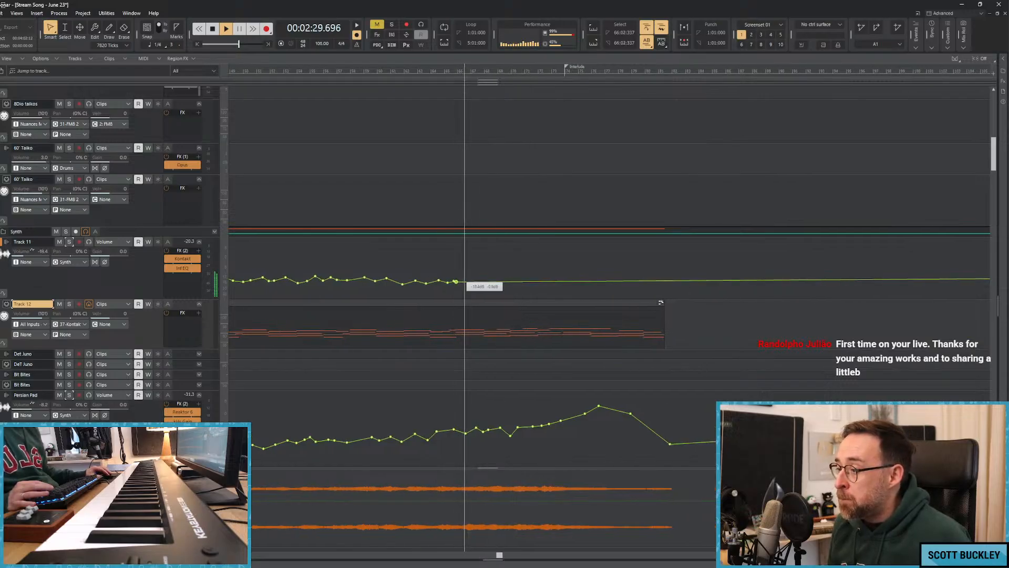
left_click_drag(456, 282, 540, 283)
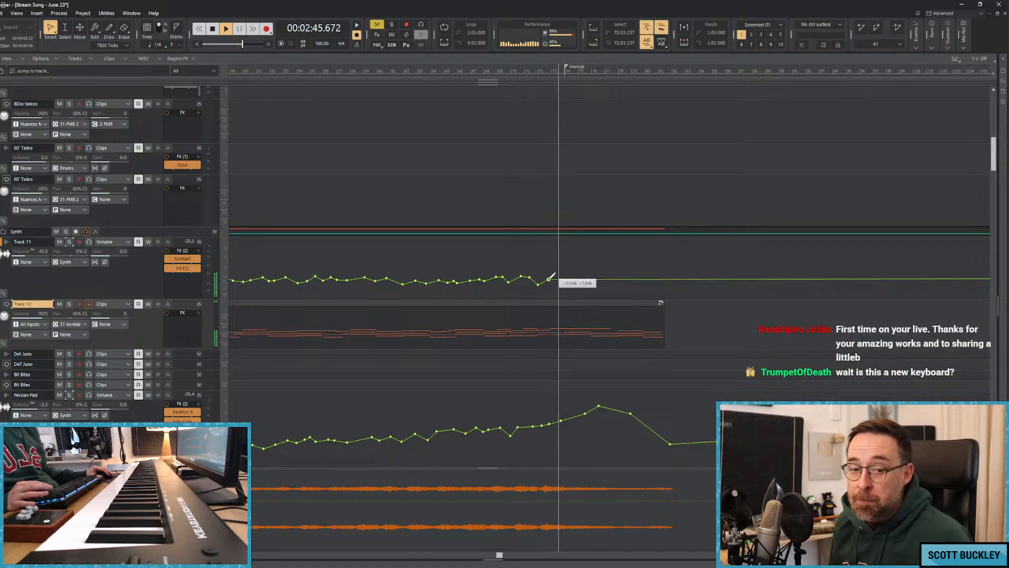
mouse_move(561, 277)
left_mouse_down()
mouse_move(620, 289)
mouse_move(650, 280)
left_mouse_up()
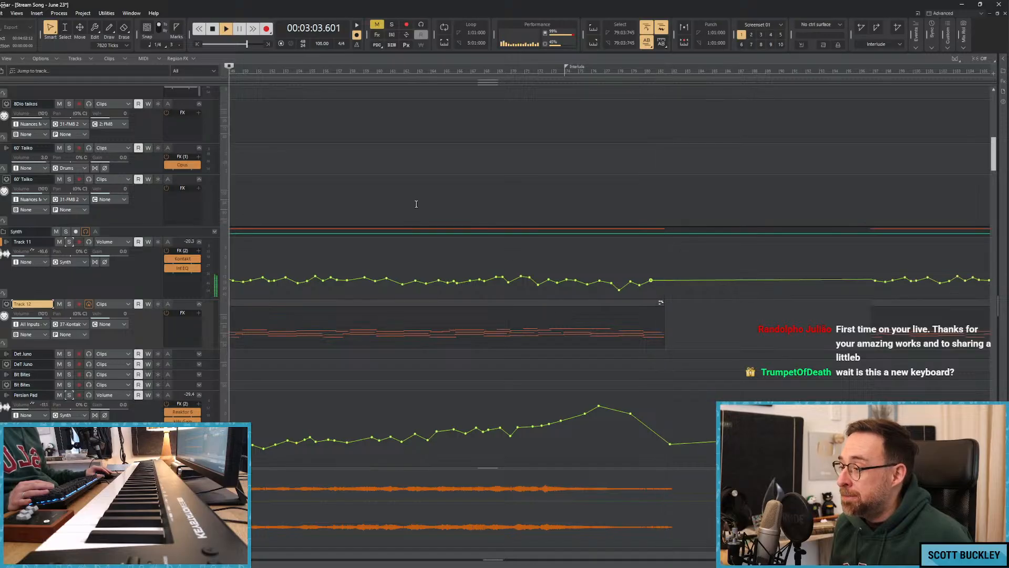
key("space")
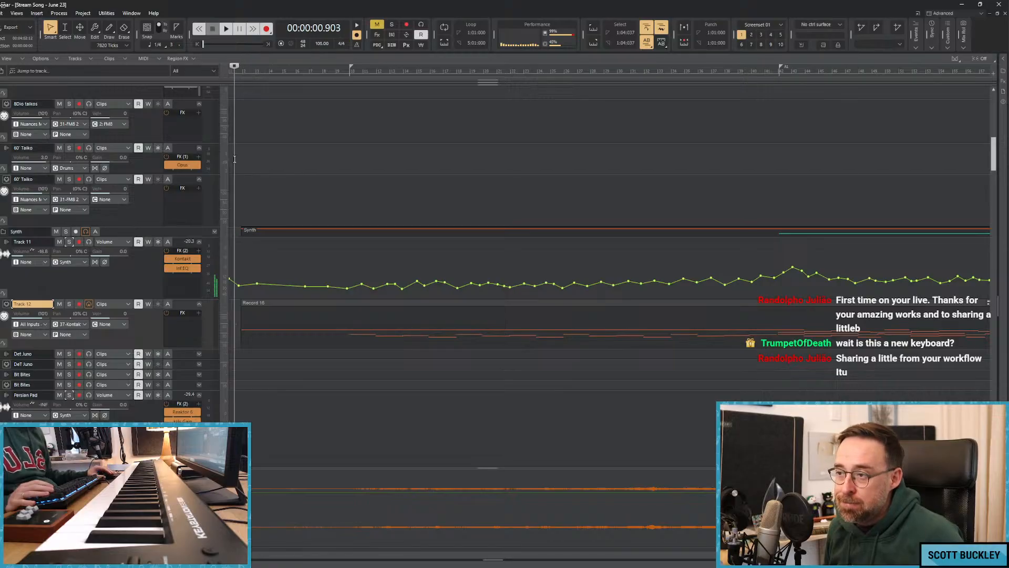
Play the song's opening from the very start to check how the synth pad enters.
key("w")
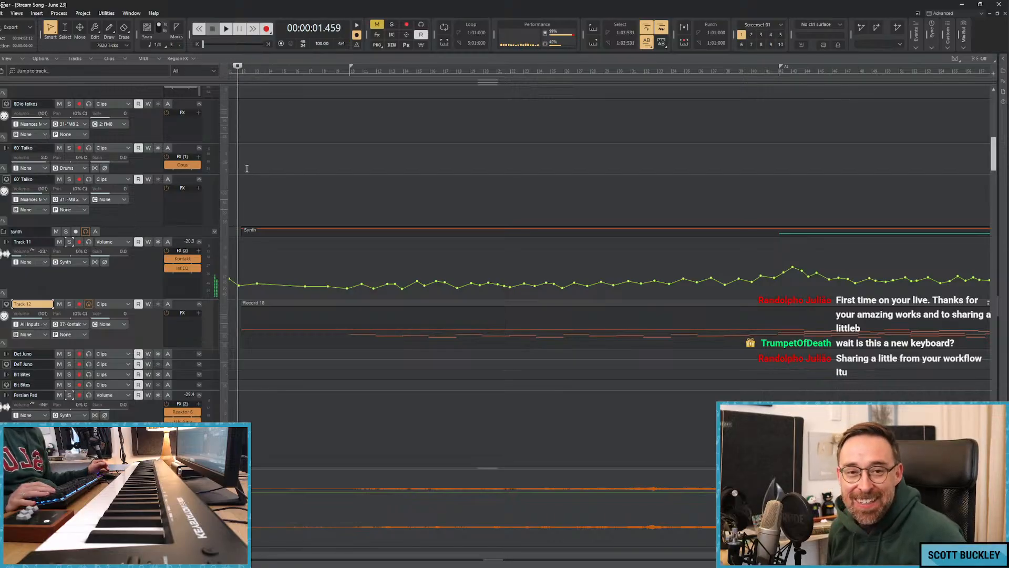
key("w")
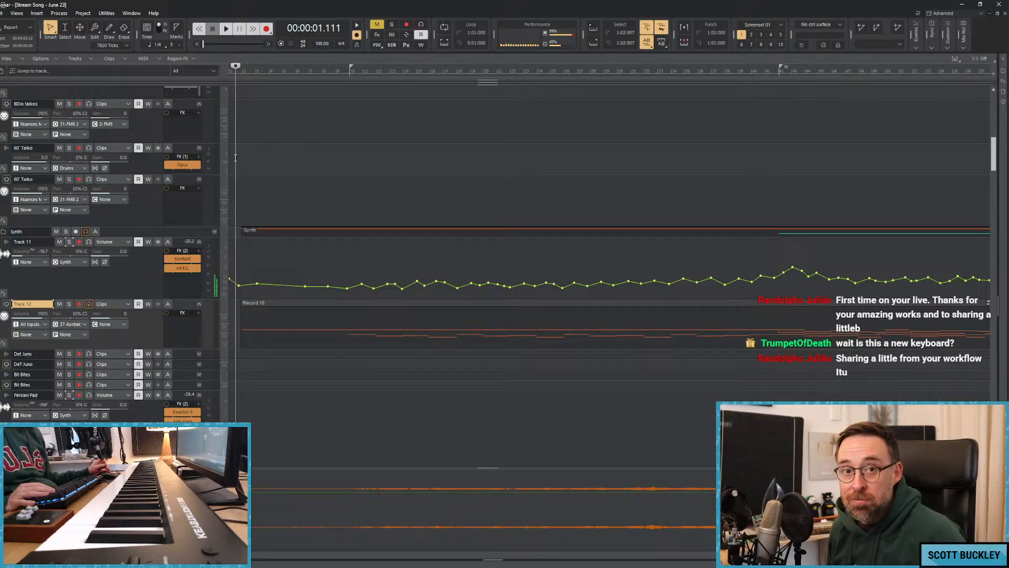
key("space")
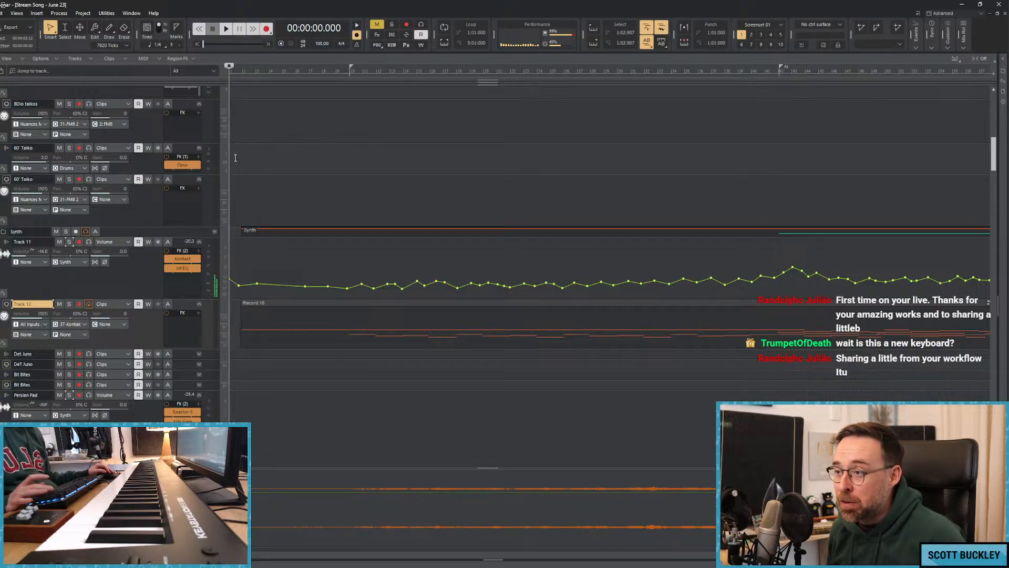
left_click(235, 158)
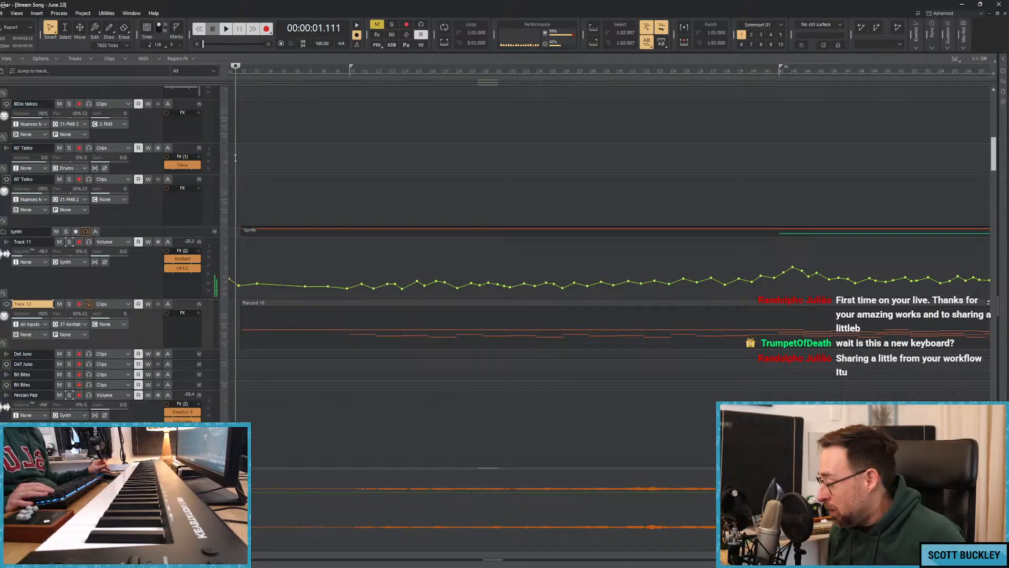
key("w")
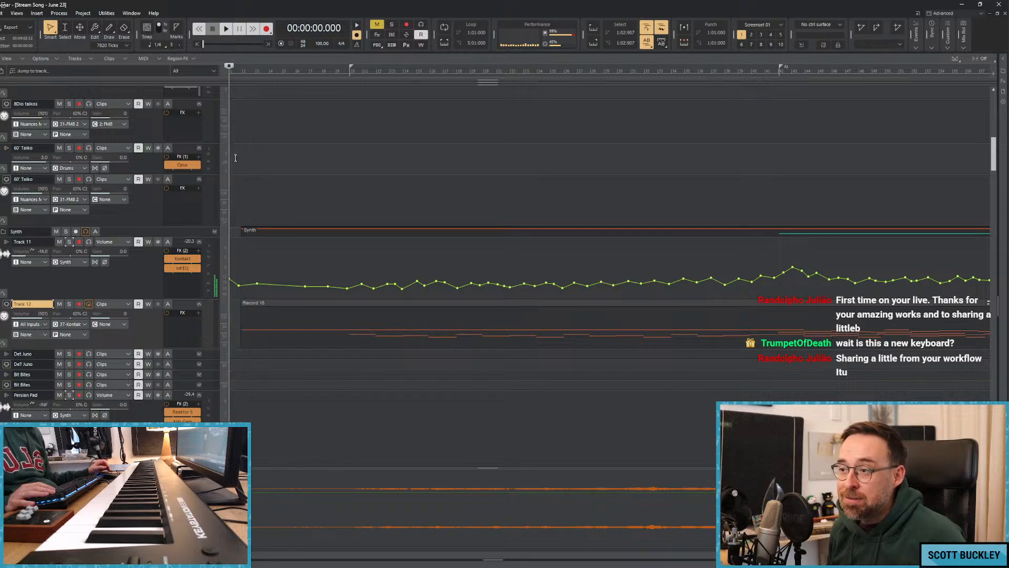
left_click(236, 157)
key("w")
key("space")
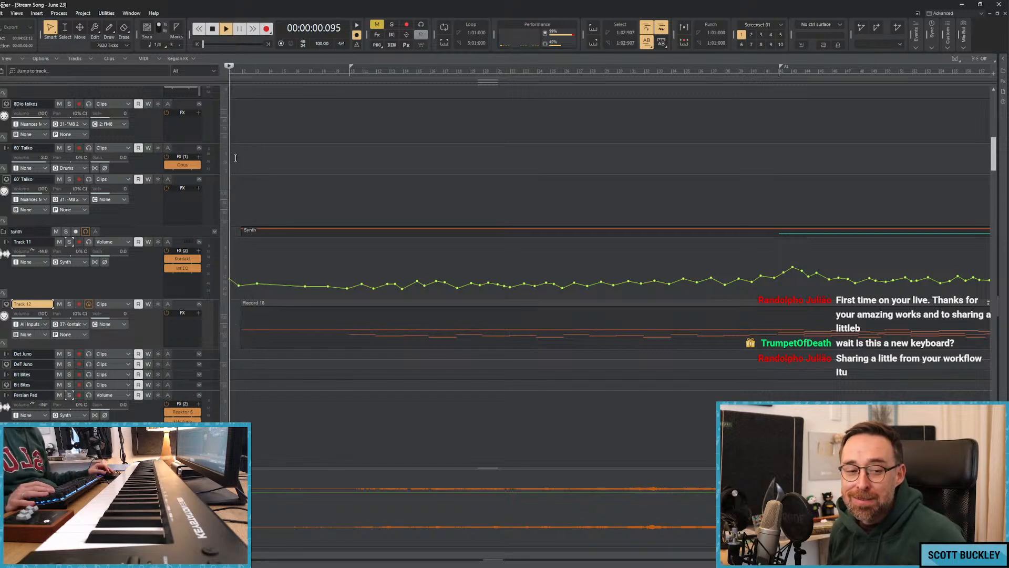
key("space")
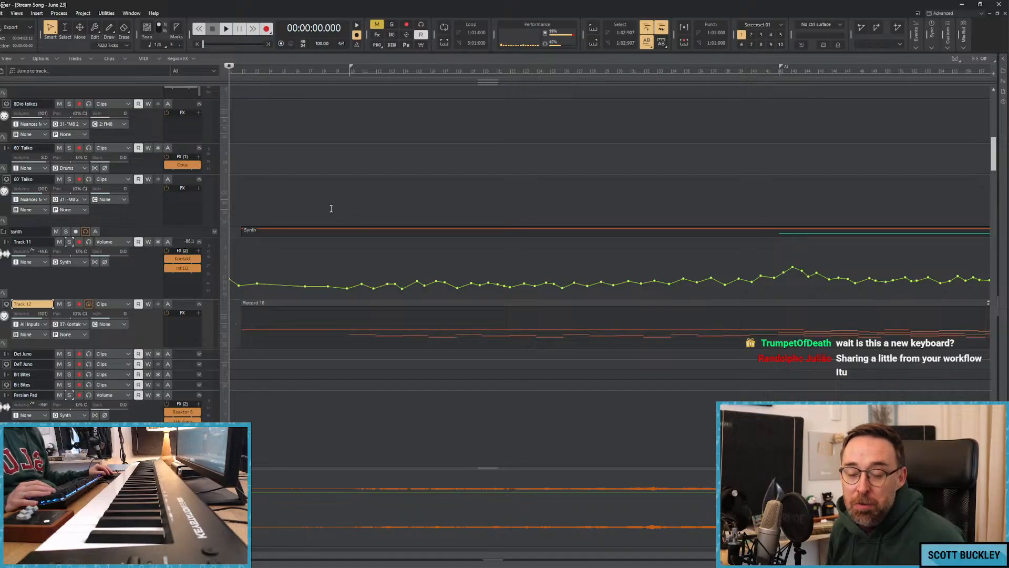
Reshape the first points of Track 11's volume envelope into a dip just before the clip starts, followed by a slight rise.
left_click(248, 175)
key("w")
left_click(235, 151)
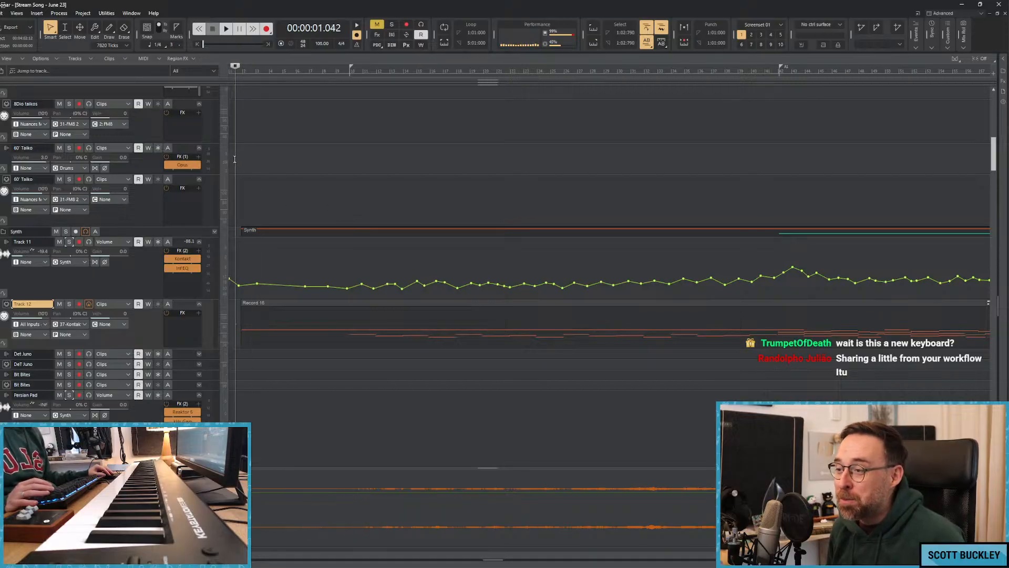
key("w")
key("space")
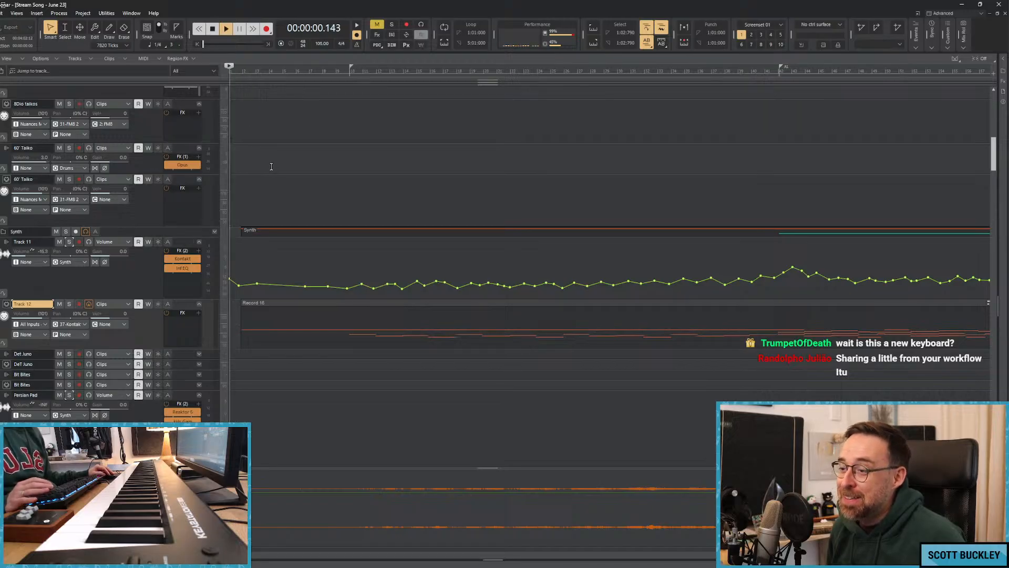
key("space")
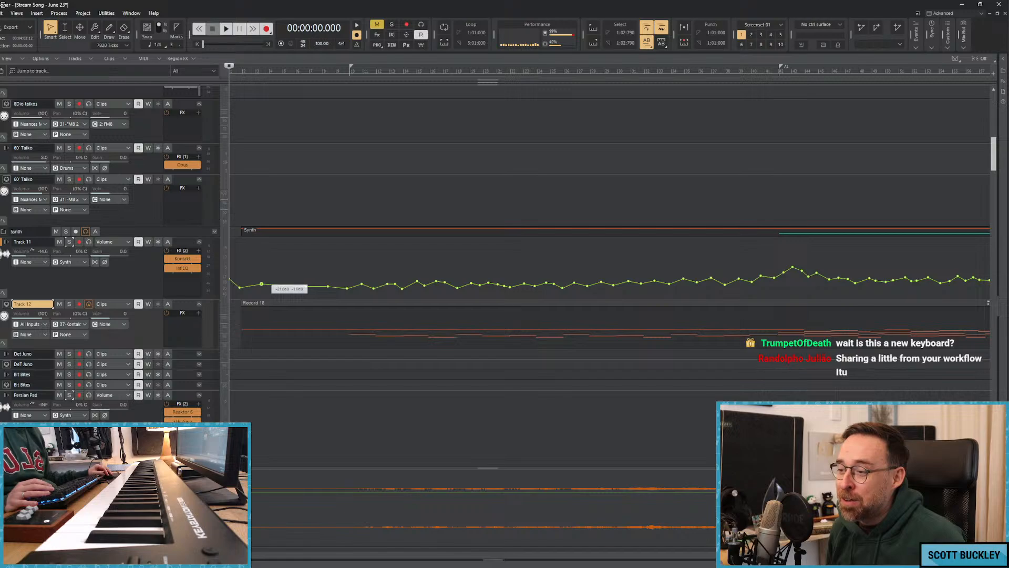
left_click(234, 207)
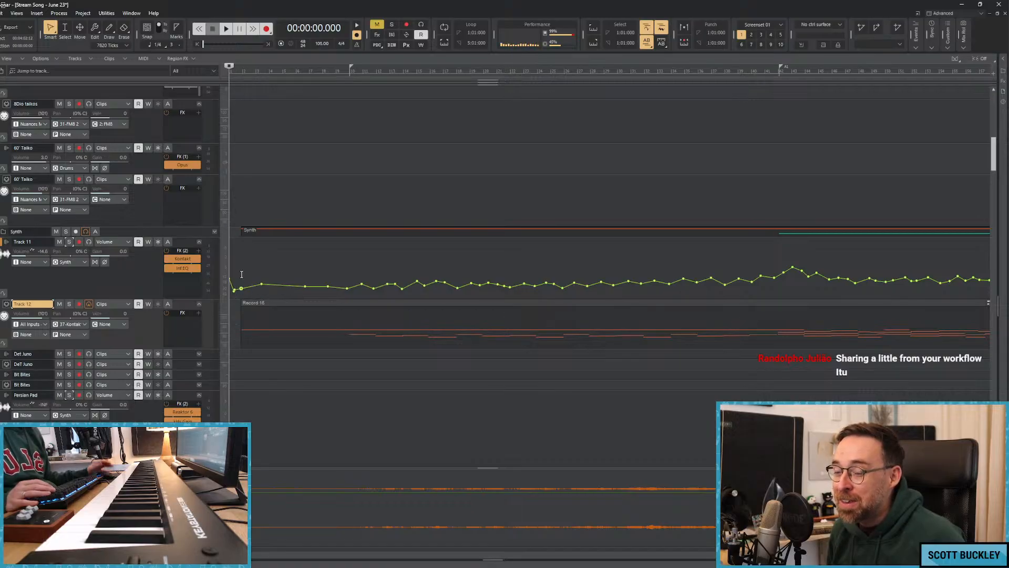
left_click(246, 204)
Lower the Clarinet's volume envelope point at about bar 17.
scroll(247, 218, "up", 10)
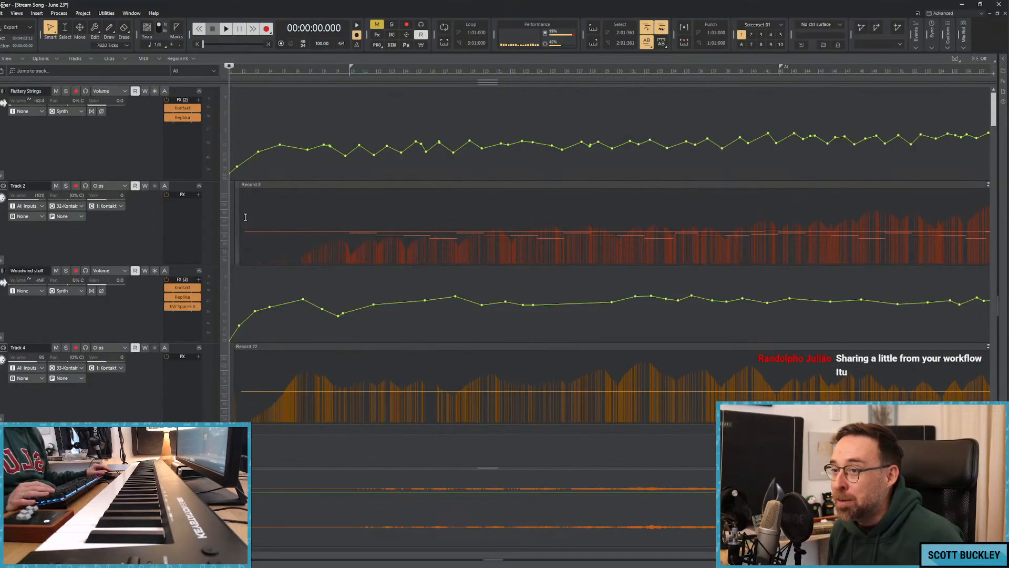
scroll(245, 217, "down", 10)
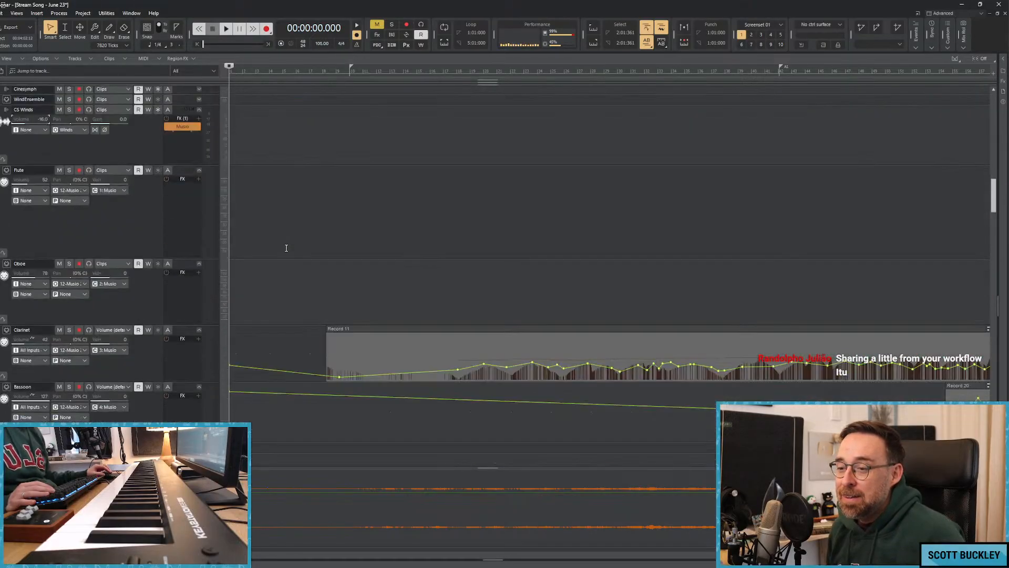
scroll(287, 248, "down", 4)
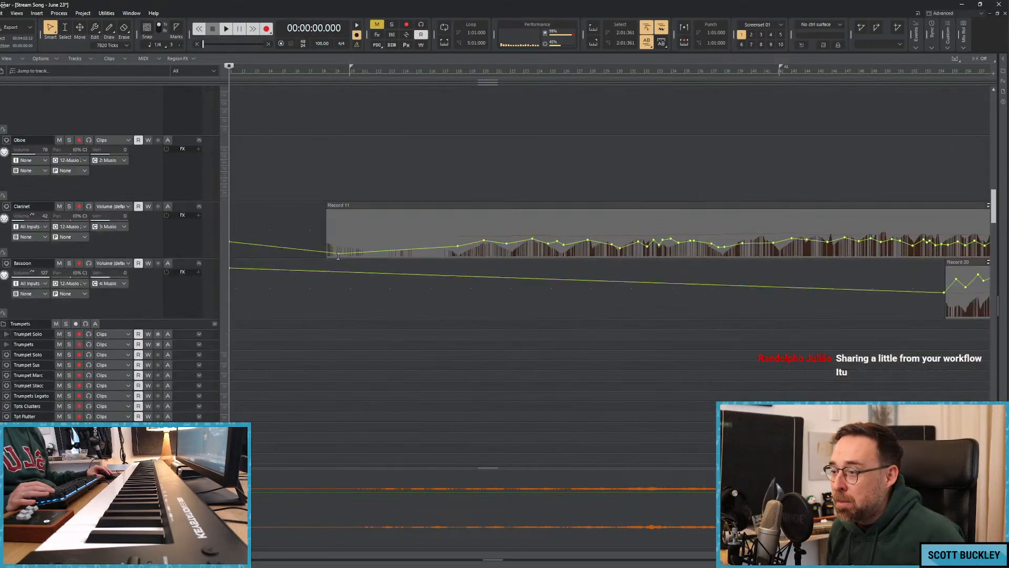
left_click(338, 256)
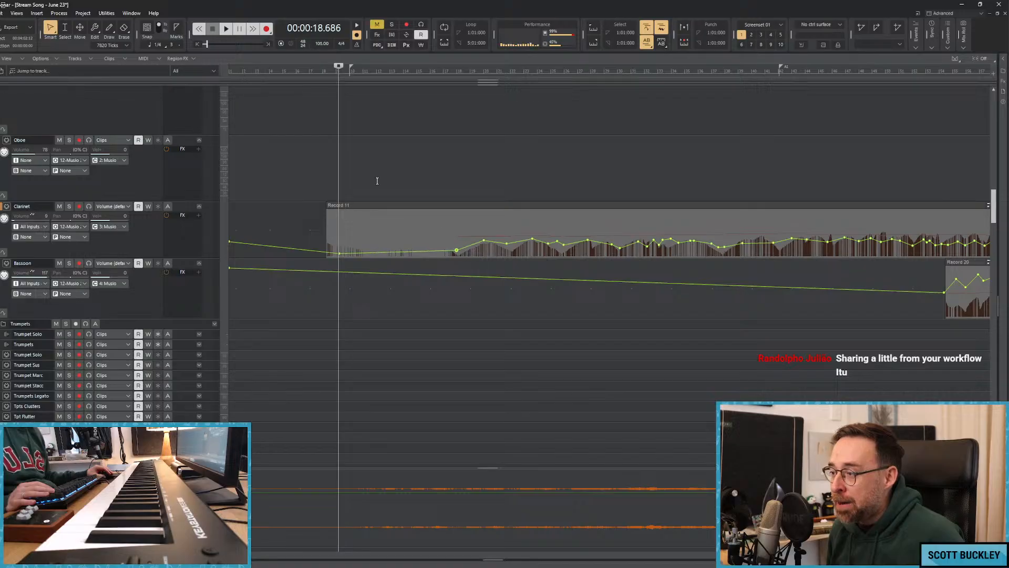
Play the section around bar 9 and compare Track 11 in the mix by briefly muting it and soloing it.
key("space")
scroll(371, 239, "down", 10)
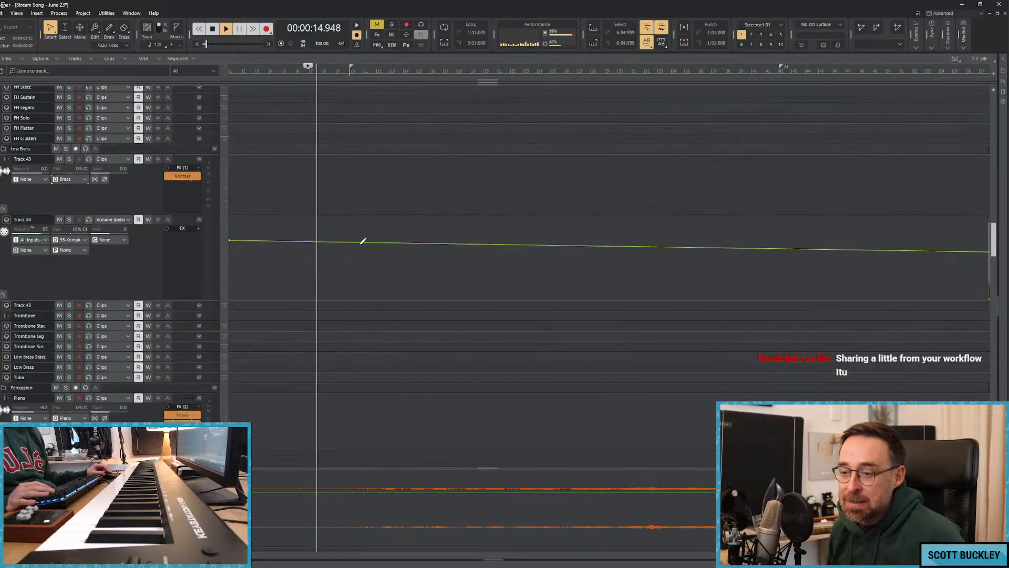
scroll(347, 245, "down", 9)
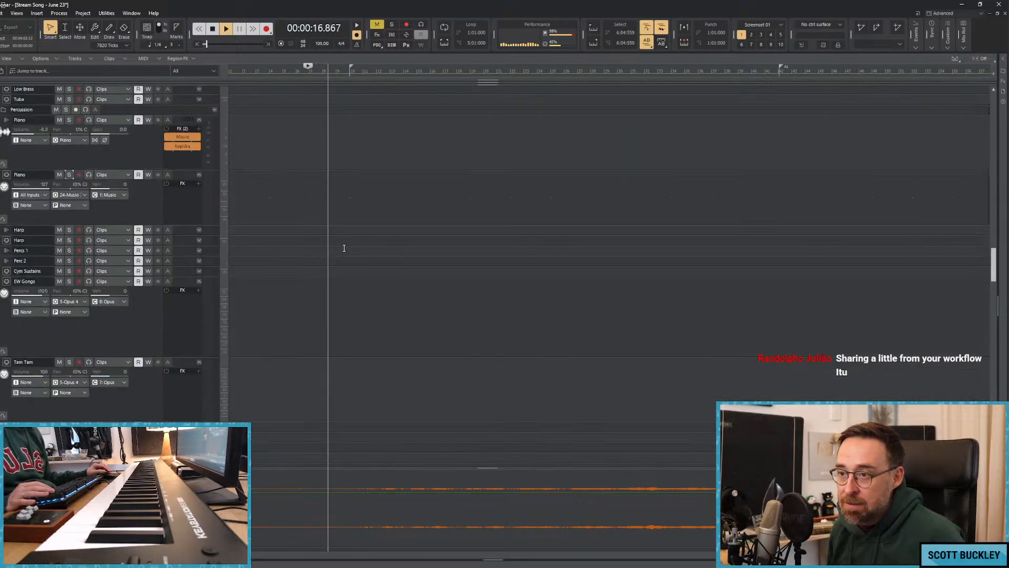
scroll(343, 246, "up", 10)
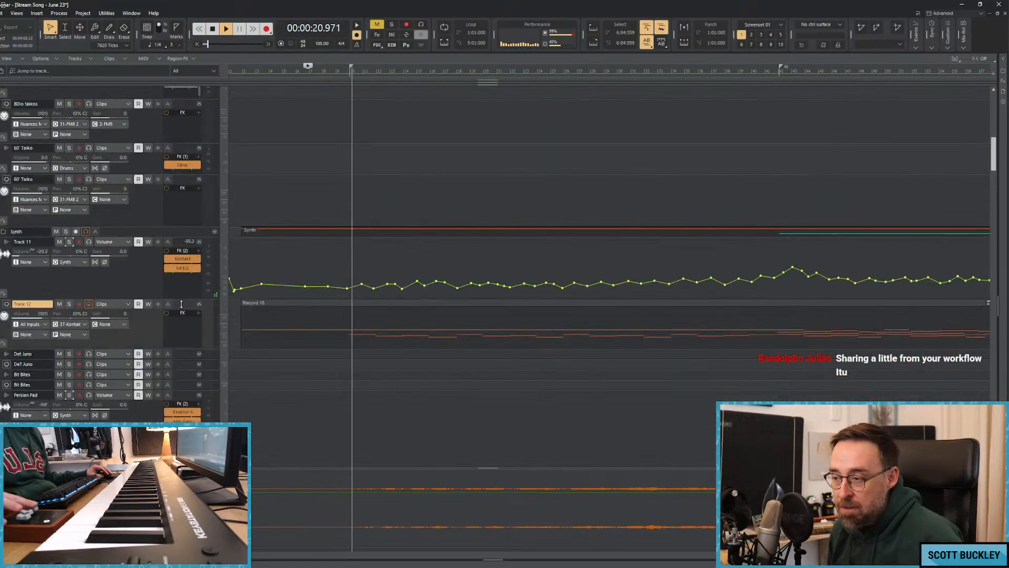
left_click(59, 241)
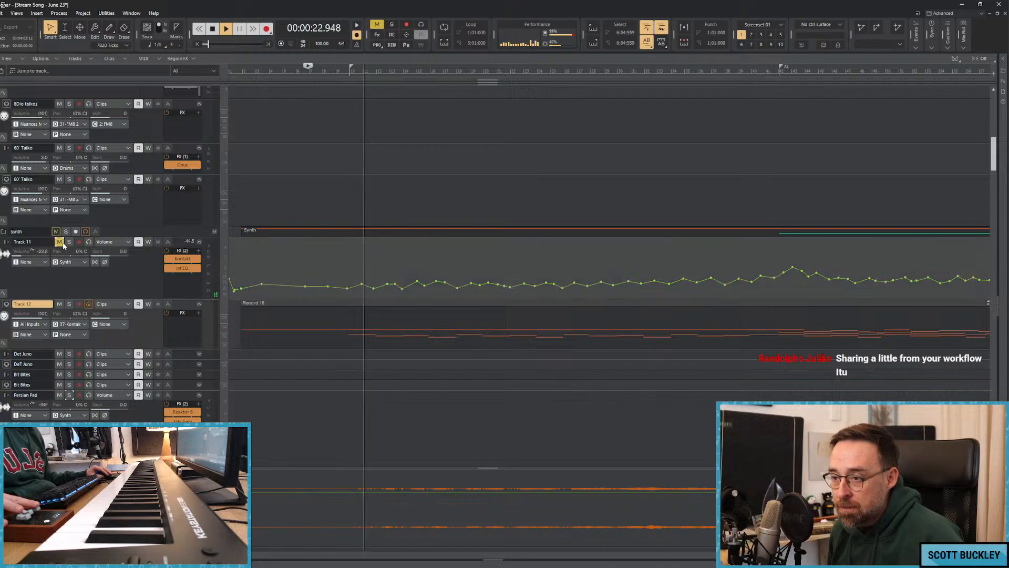
left_click(60, 241)
left_click(69, 241)
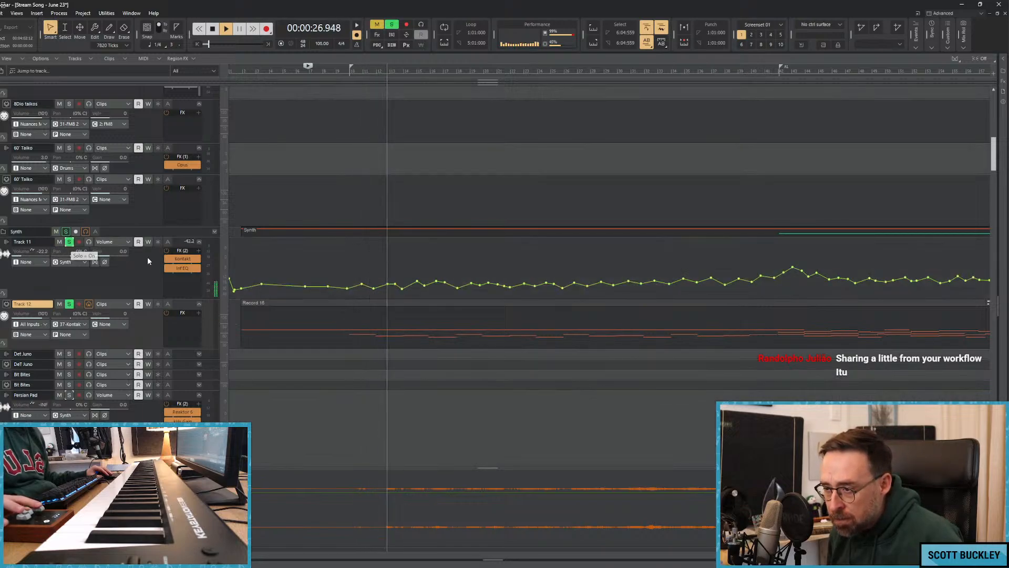
Shift the position on Straylight's XY pad, and take Track 11 out of solo with its EQ bypassed.
double_click(183, 259)
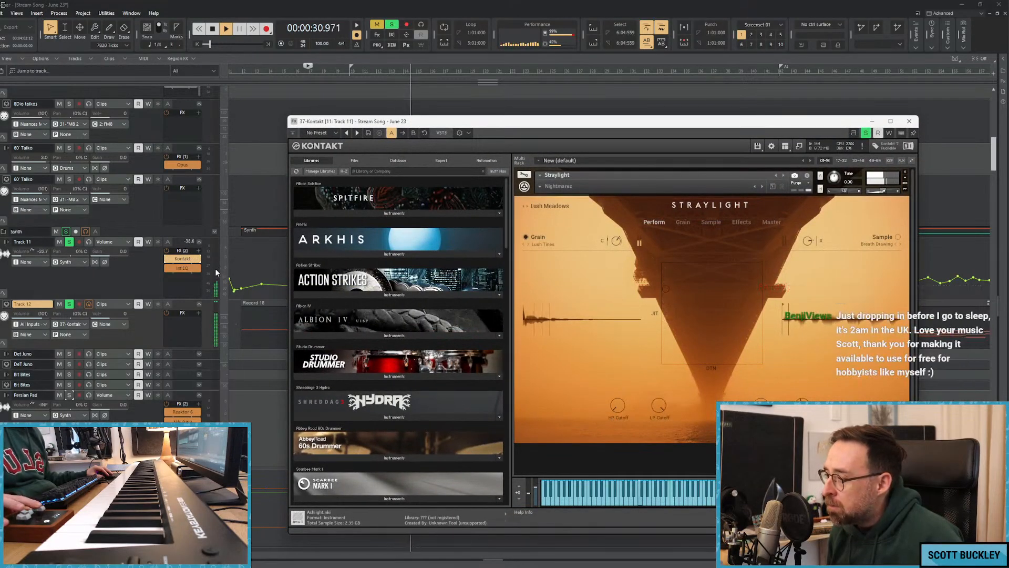
left_click_drag(700, 287, 725, 294)
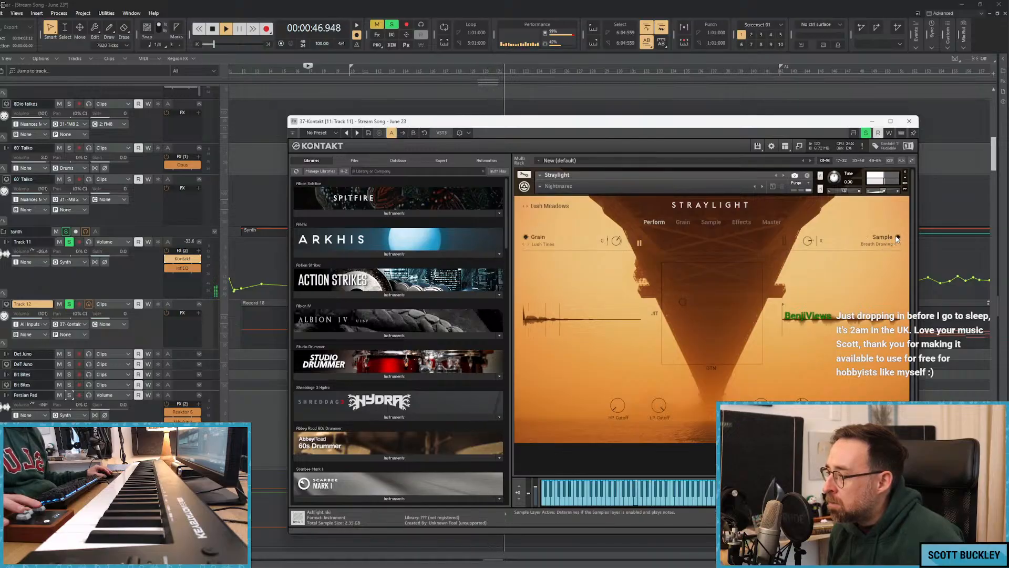
left_click(69, 242)
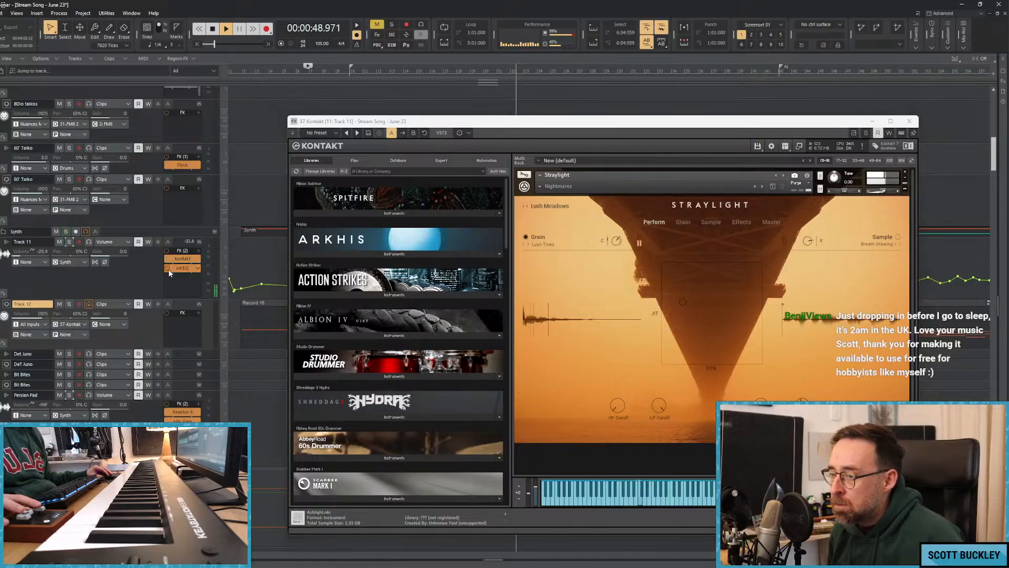
left_click(873, 121)
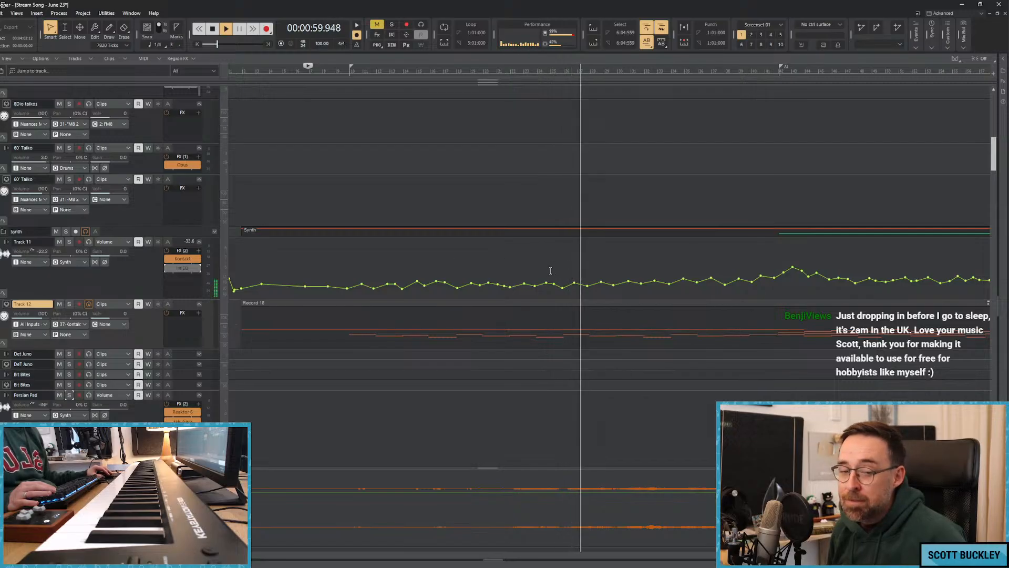
key("space")
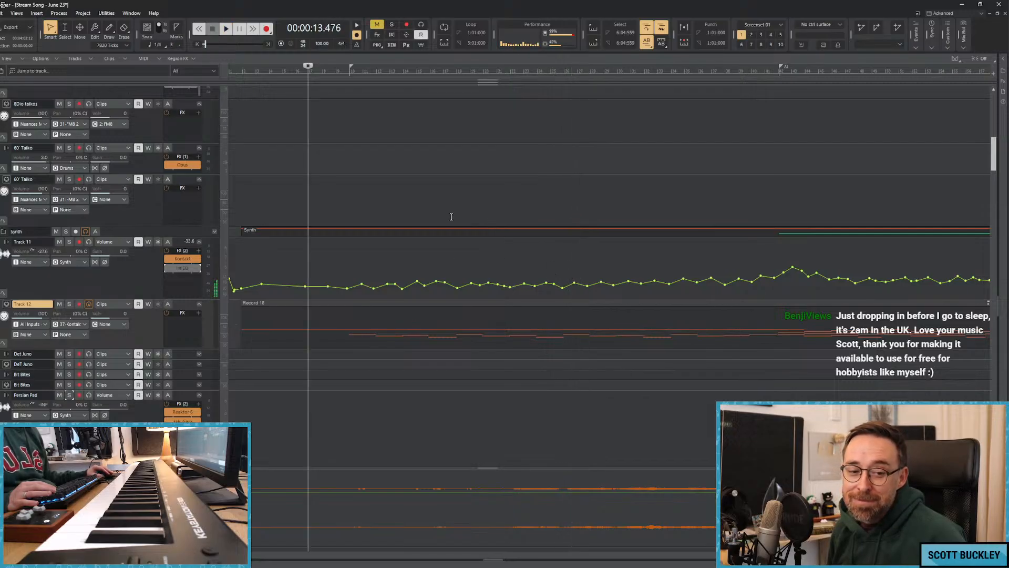
Rename both Track 11 and Track 12 as Lush Meadows, after the Straylight preset loaded in Kontakt.
key("w")
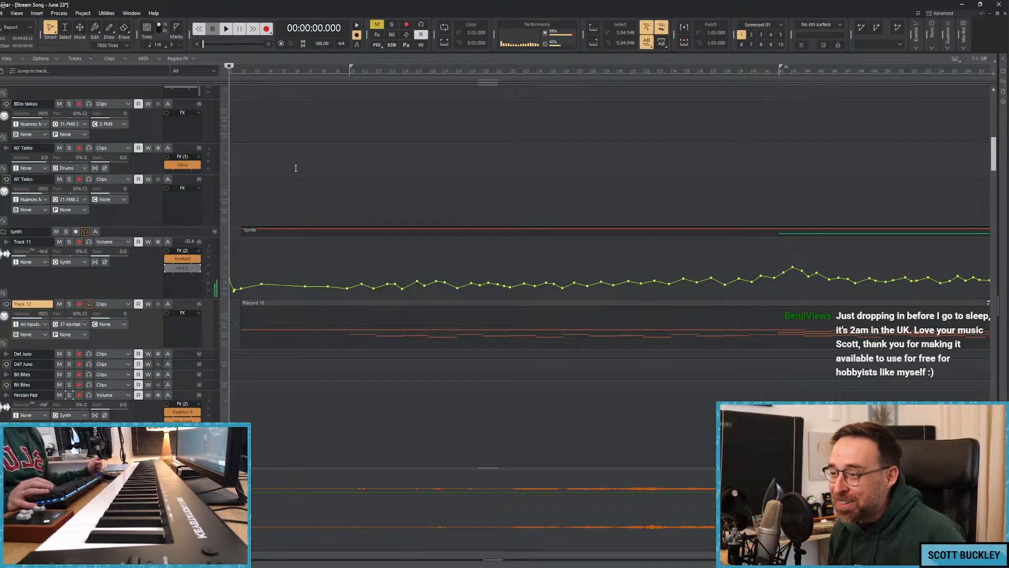
key("space")
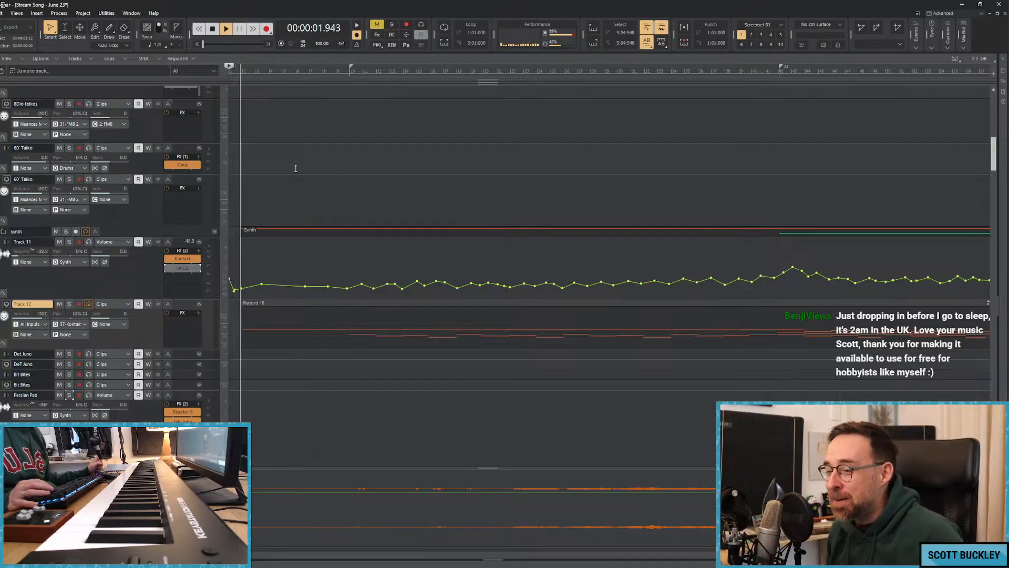
double_click(183, 258)
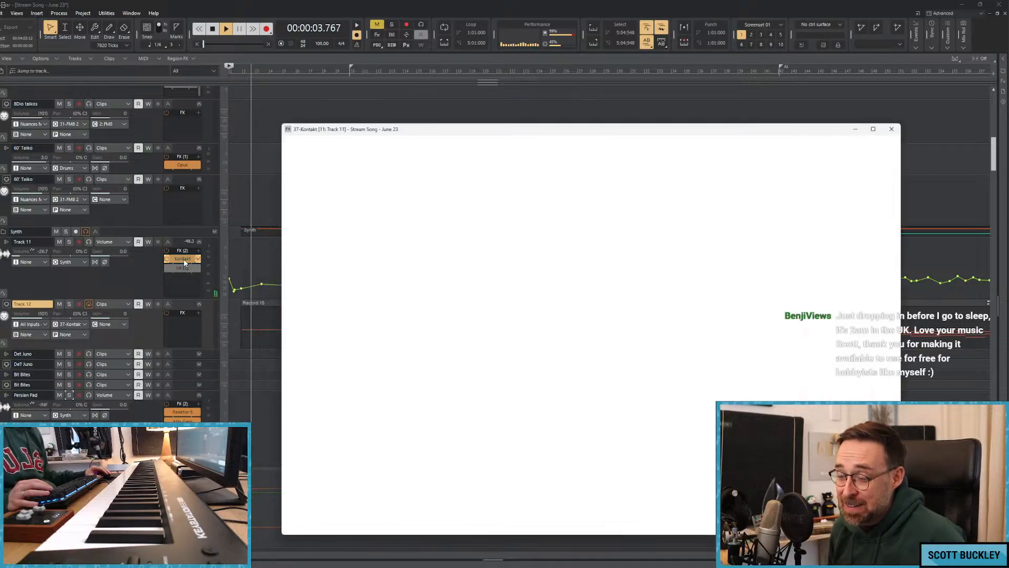
double_click(49, 241)
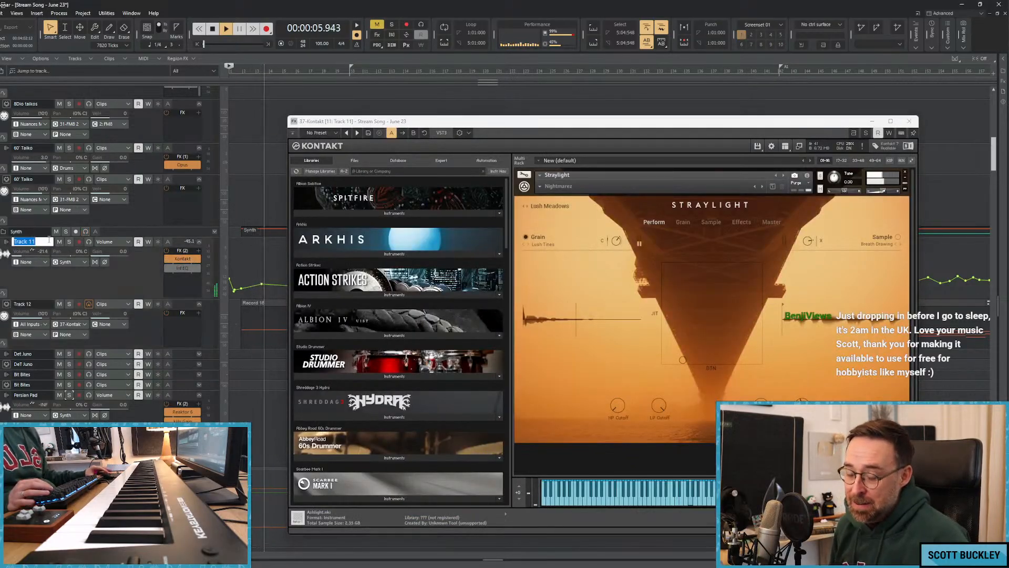
type("Lush Meado")
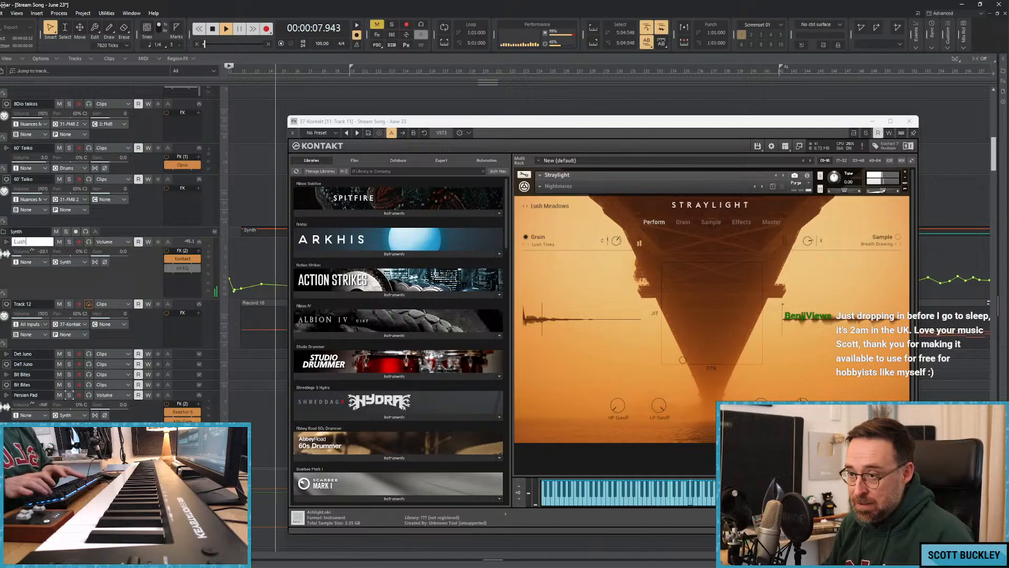
type("ws")
key("Return")
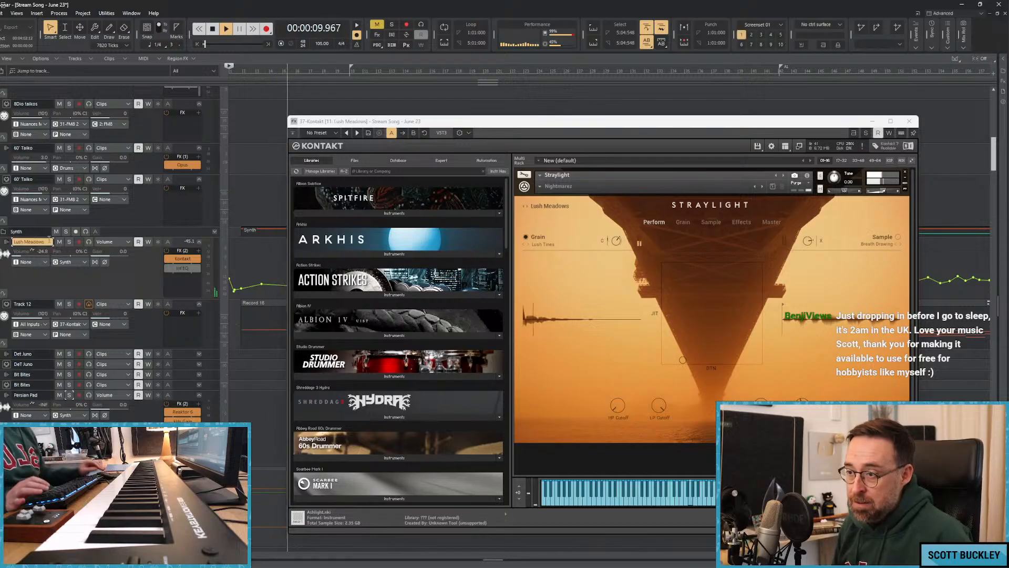
double_click(44, 304)
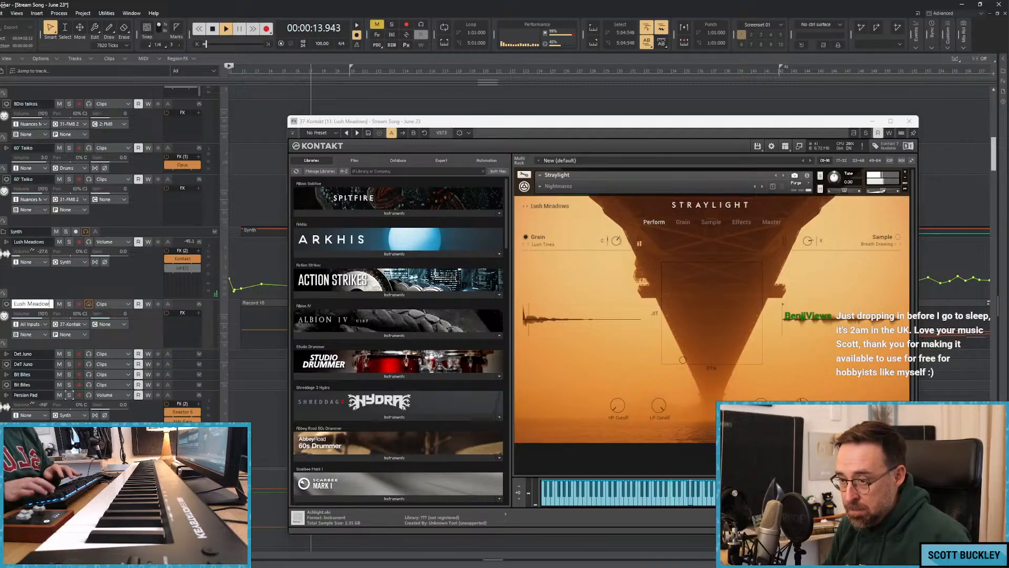
left_click(910, 121)
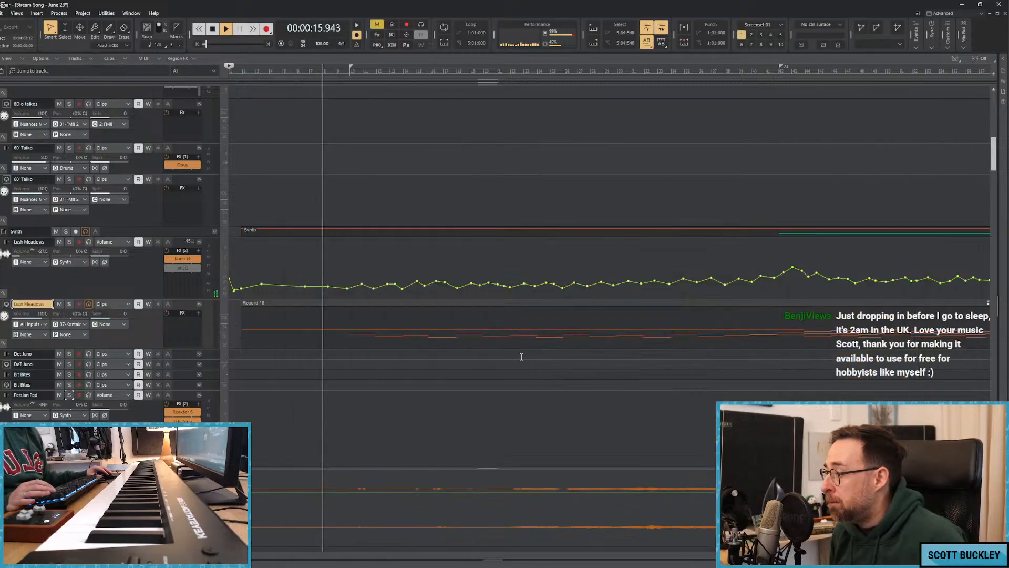
Arm the Lush Meadows MIDI track and start recording on it from the beginning of the song.
left_click_drag(245, 557, 336, 555)
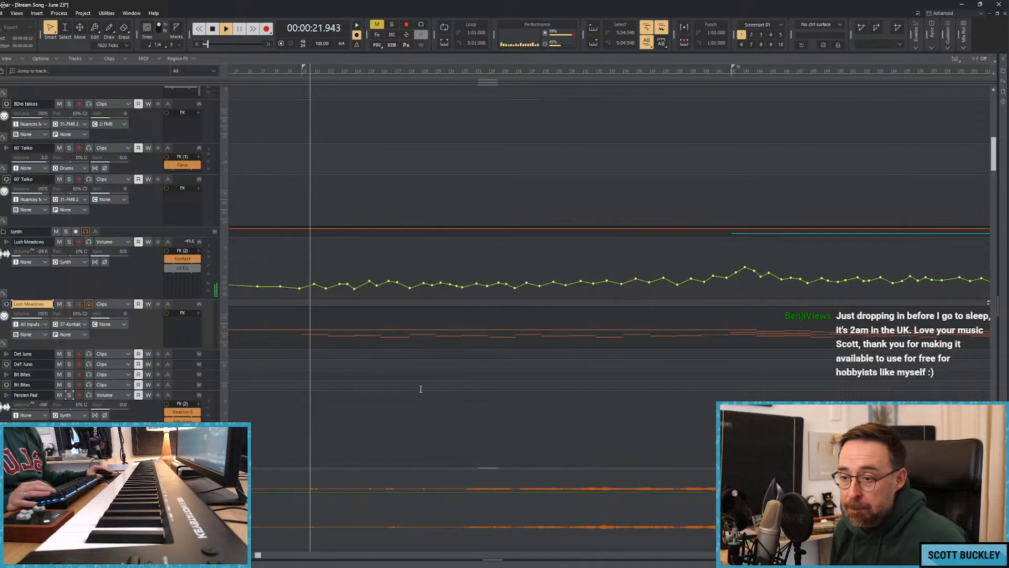
scroll(421, 322, "down", 3)
scroll(401, 399, "down", 3)
scroll(490, 371, "up", 4)
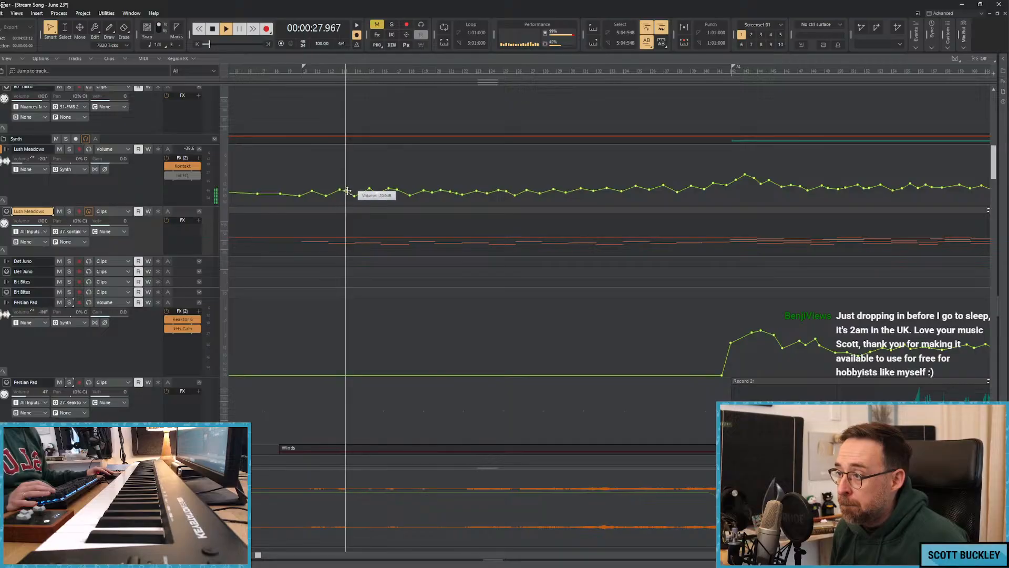
key("w")
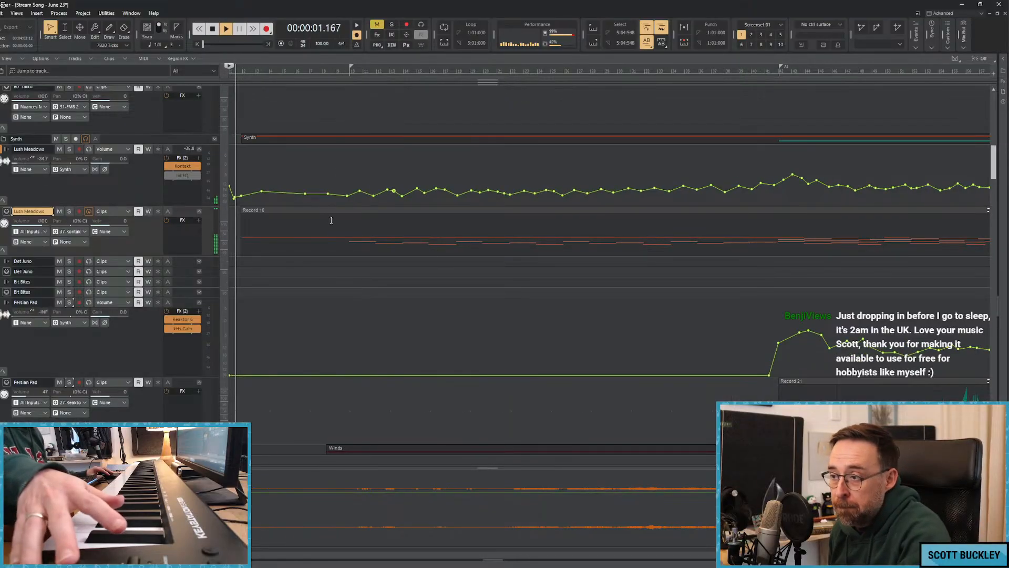
key("space")
key("r")
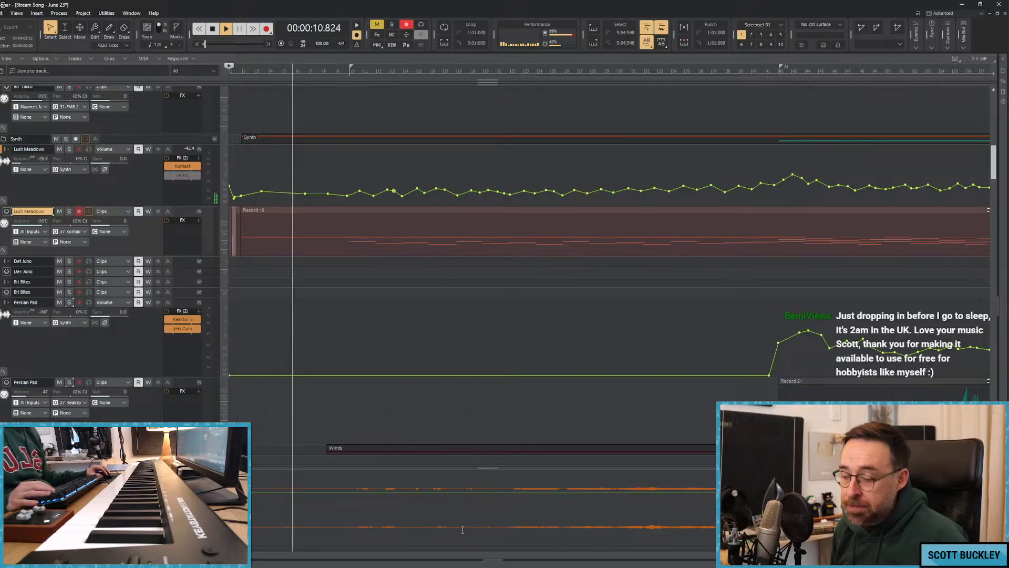
left_click(464, 566)
left_click_drag(241, 40, 0, 64)
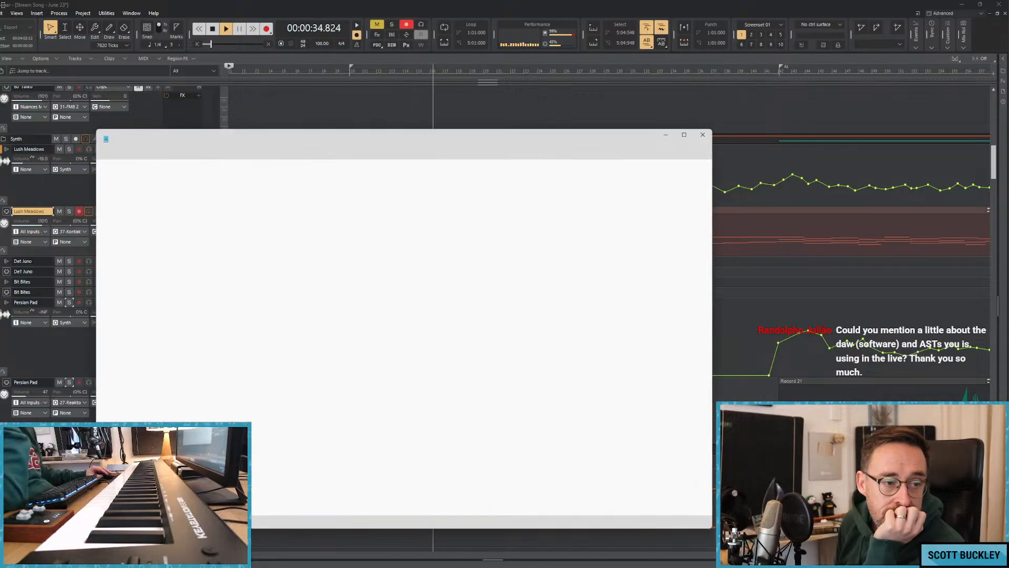
left_click_drag(464, 137, 0, 159)
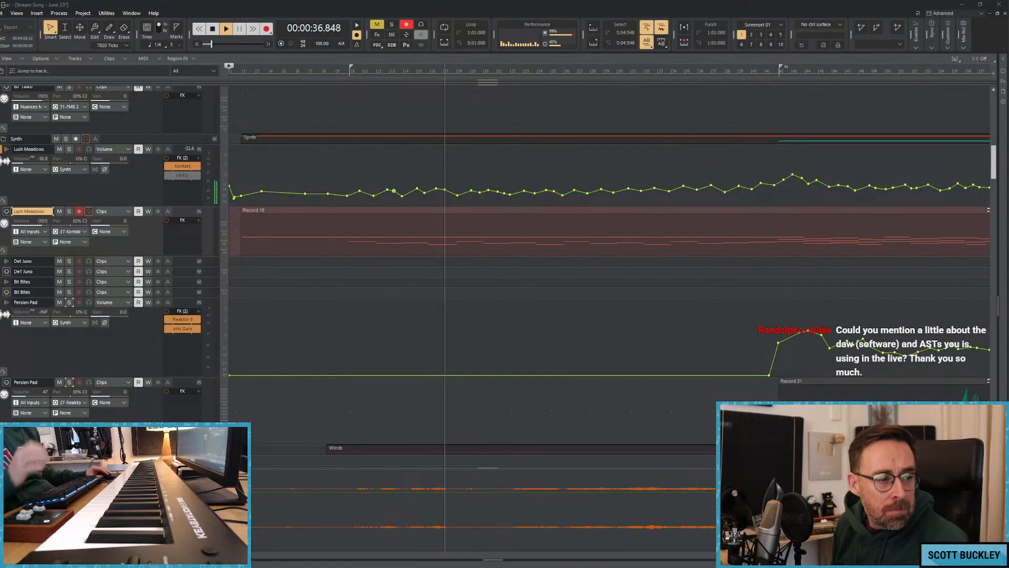
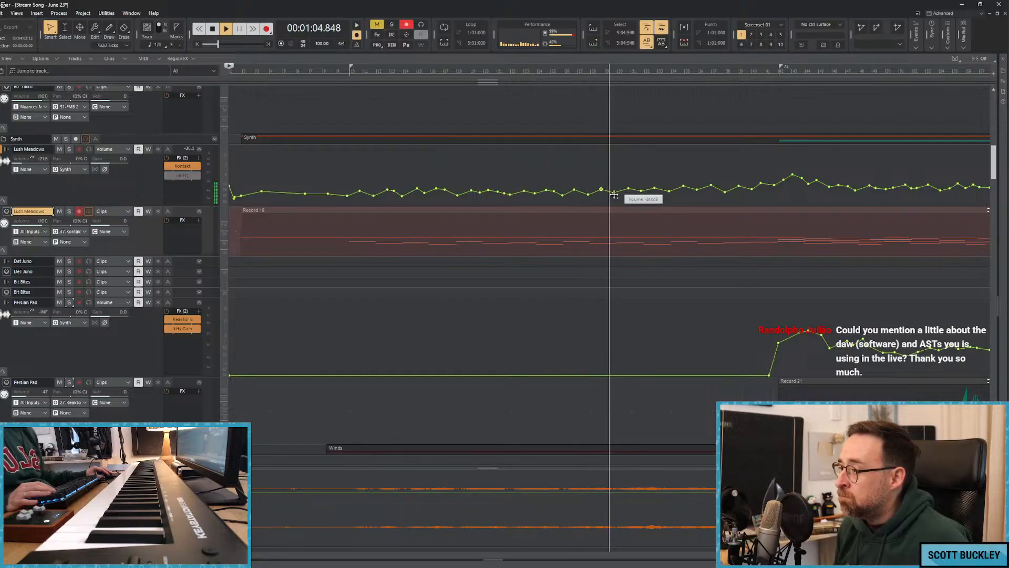
Lower the Lush Meadows volume automation peak just after the A1 marker and even out the points in the bars following it.
scroll(471, 271, "down", 3)
scroll(472, 271, "down", 8)
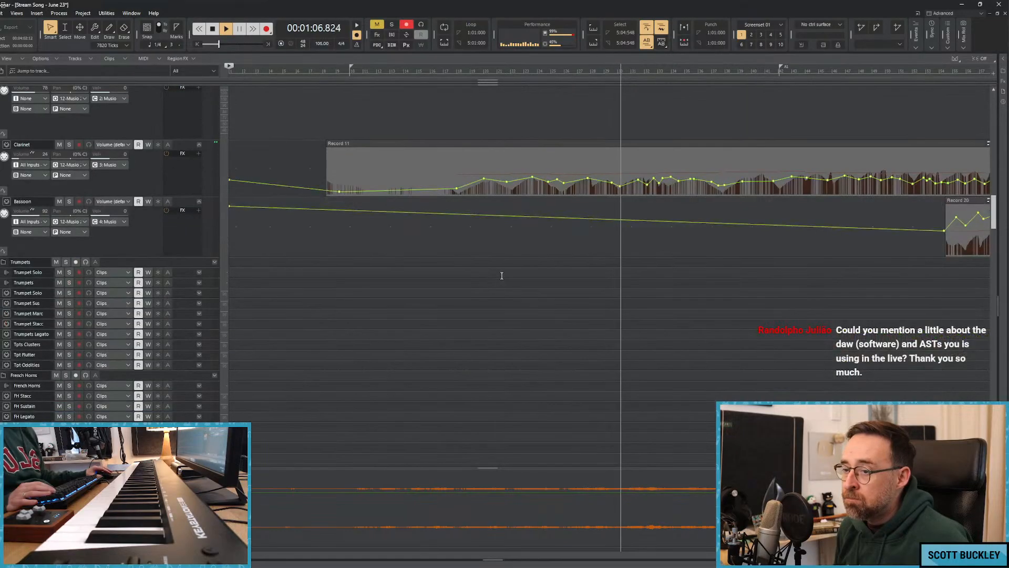
scroll(338, 207, "up", 2)
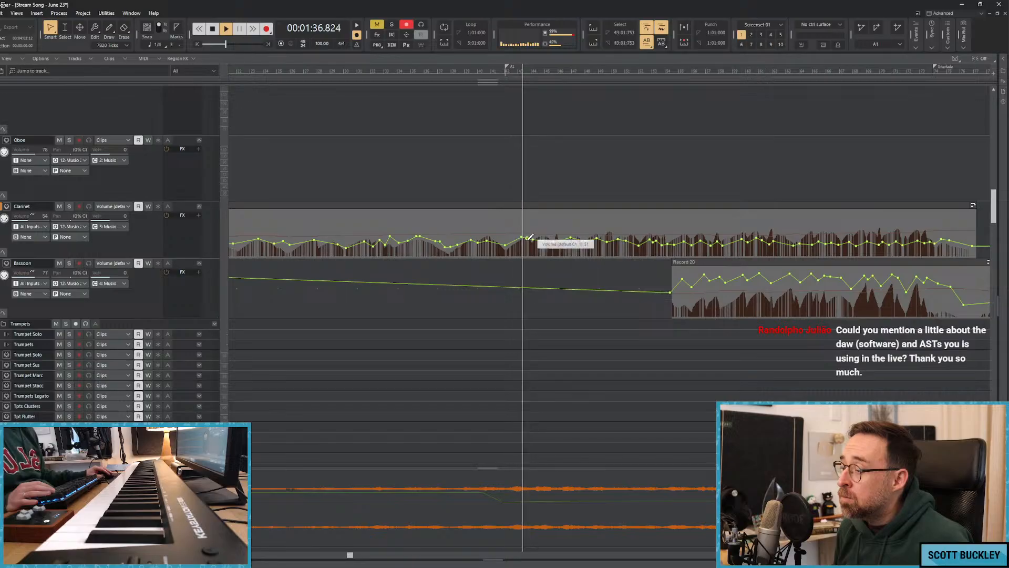
scroll(541, 248, "up", 10)
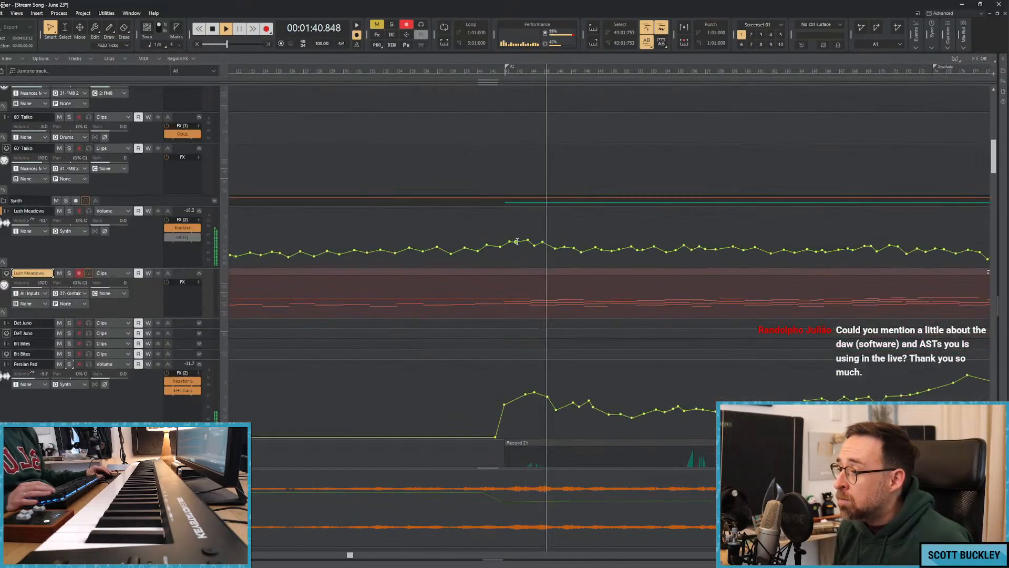
left_click_drag(582, 258, 864, 239)
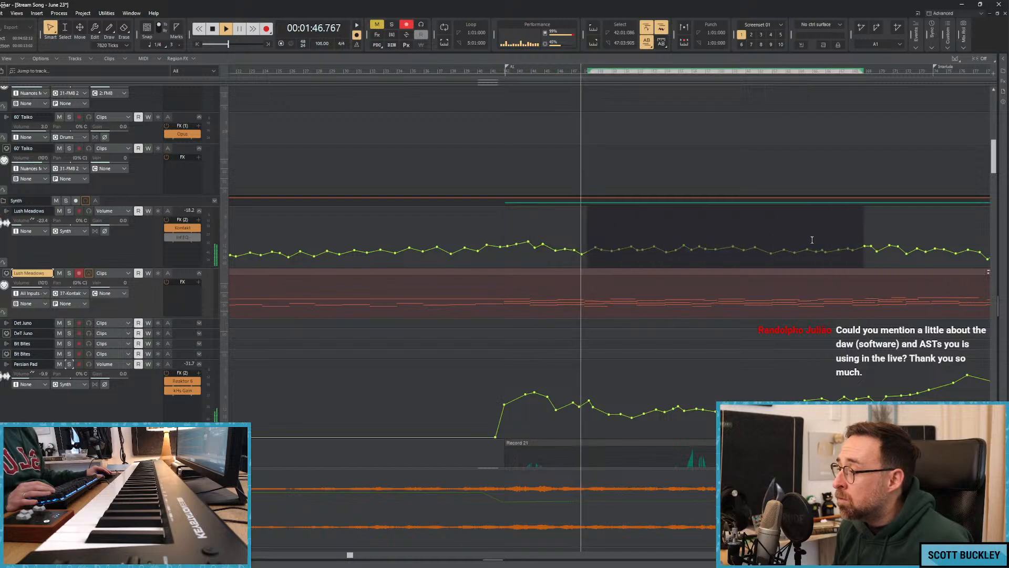
left_click_drag(581, 254, 528, 248)
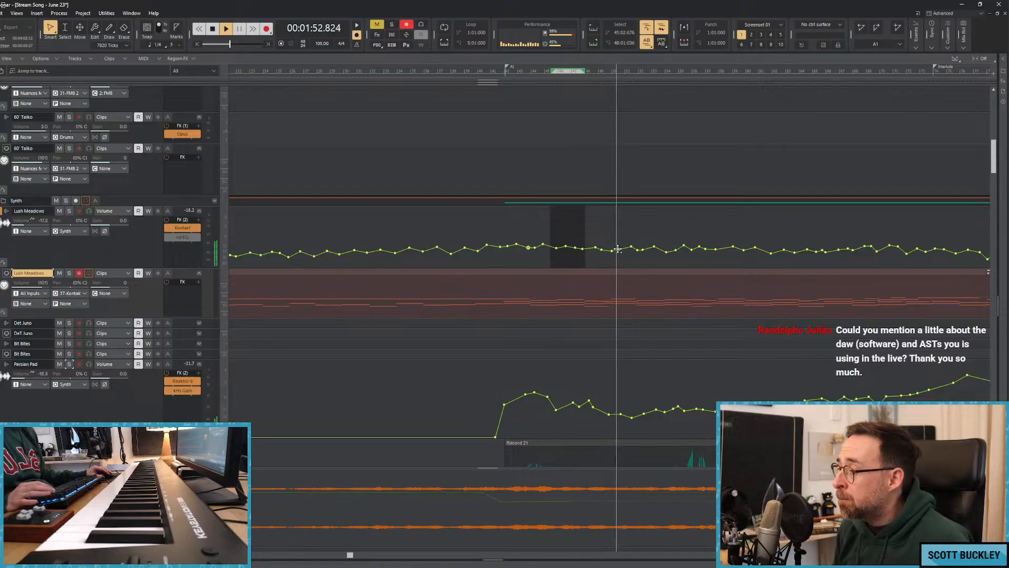
left_click_drag(618, 248, 619, 248)
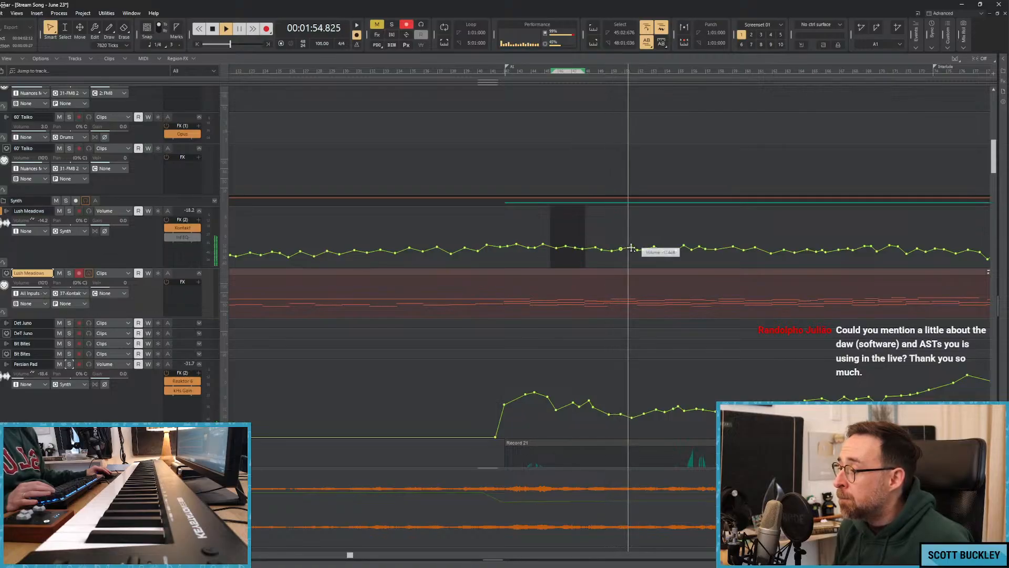
Nudge the Lush Meadows volume automation points in the bars leading up to and just past the Interlude marker.
left_click_drag(352, 555, 431, 555)
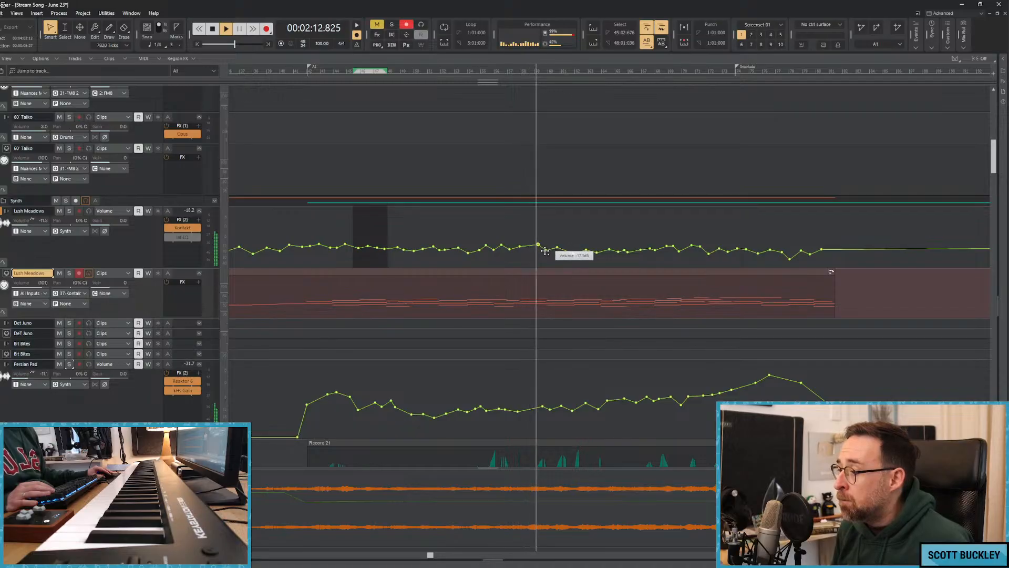
left_click_drag(558, 247, 559, 247)
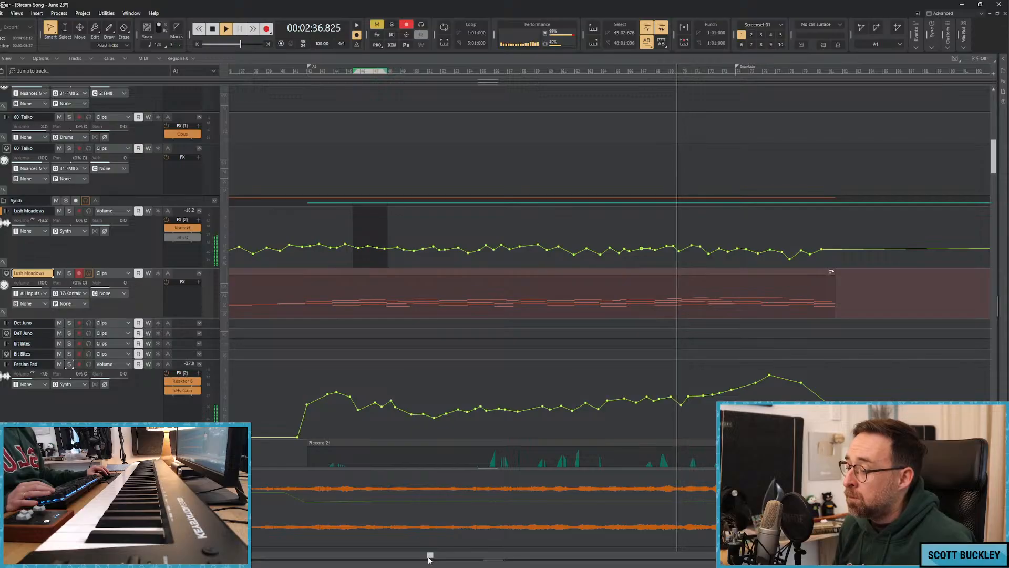
left_click_drag(430, 555, 531, 555)
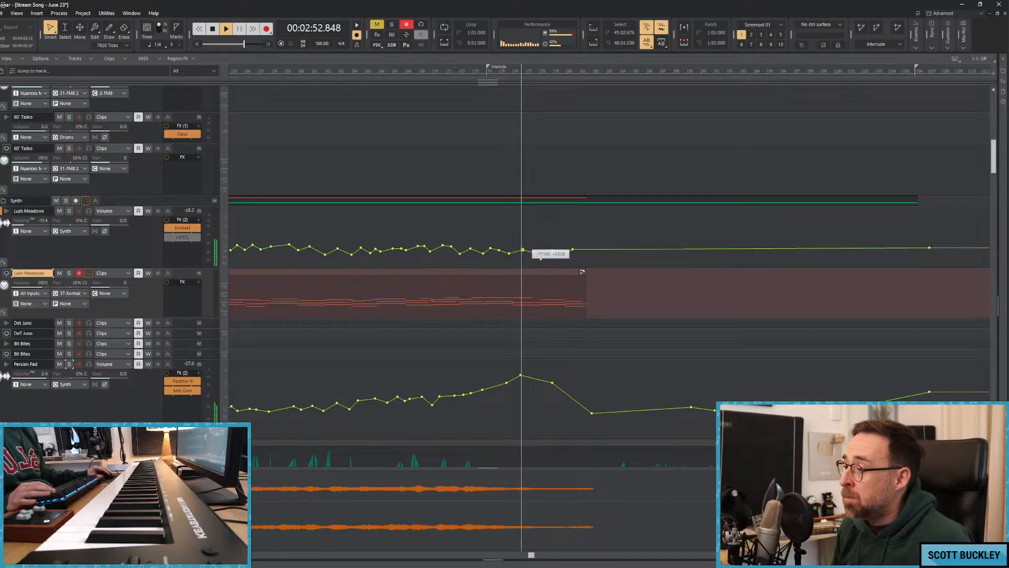
Stop the recording with the playhead just before the Interlude marker and save the project.
scroll(606, 253, "down", 5)
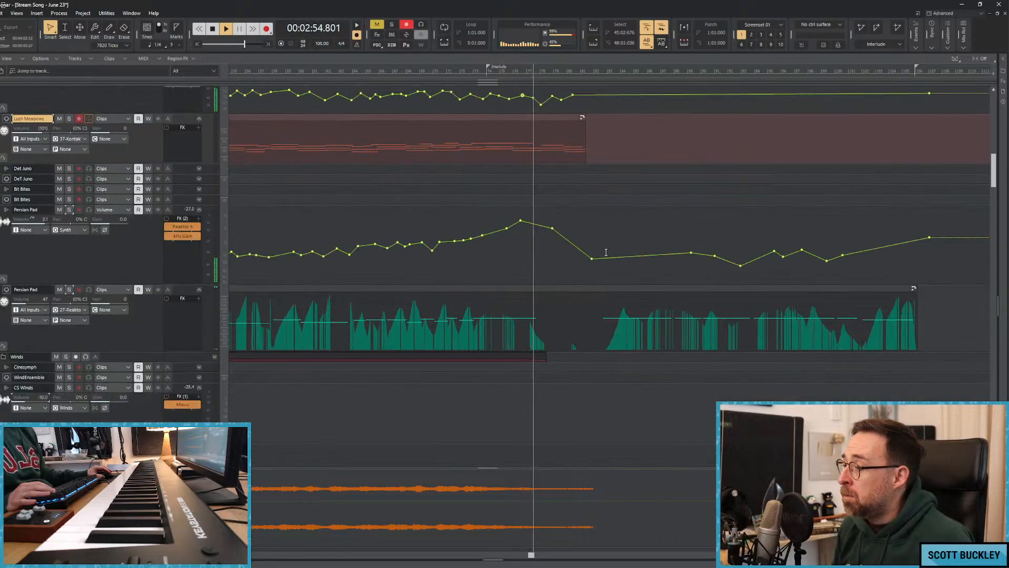
scroll(606, 252, "up", 10)
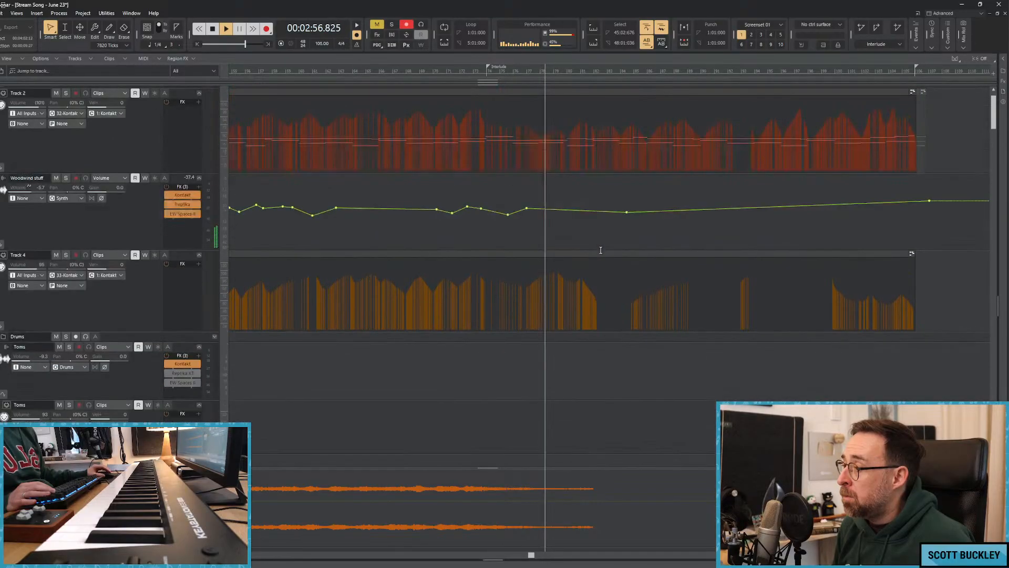
scroll(600, 250, "up", 3)
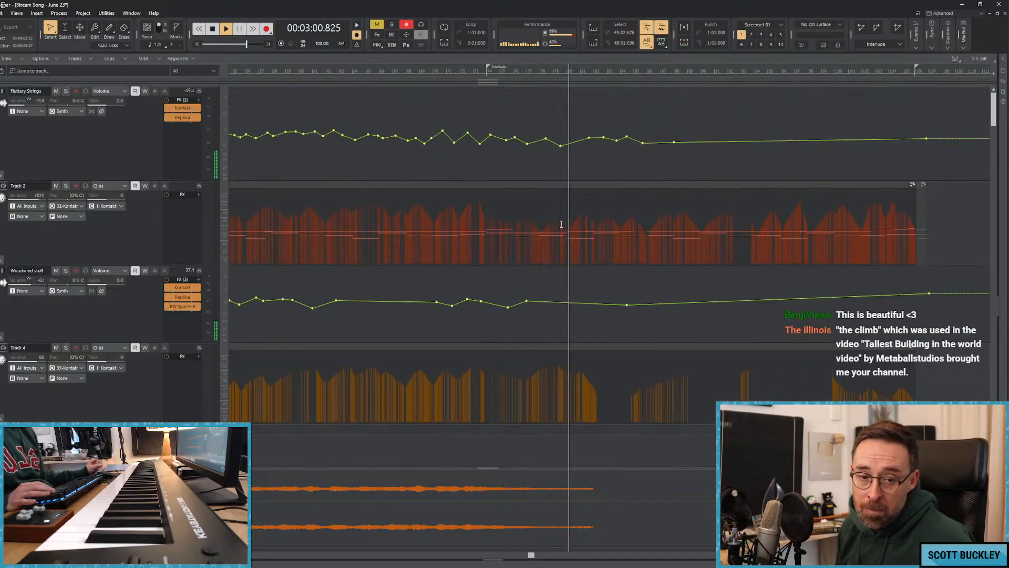
left_click(459, 72)
key("space")
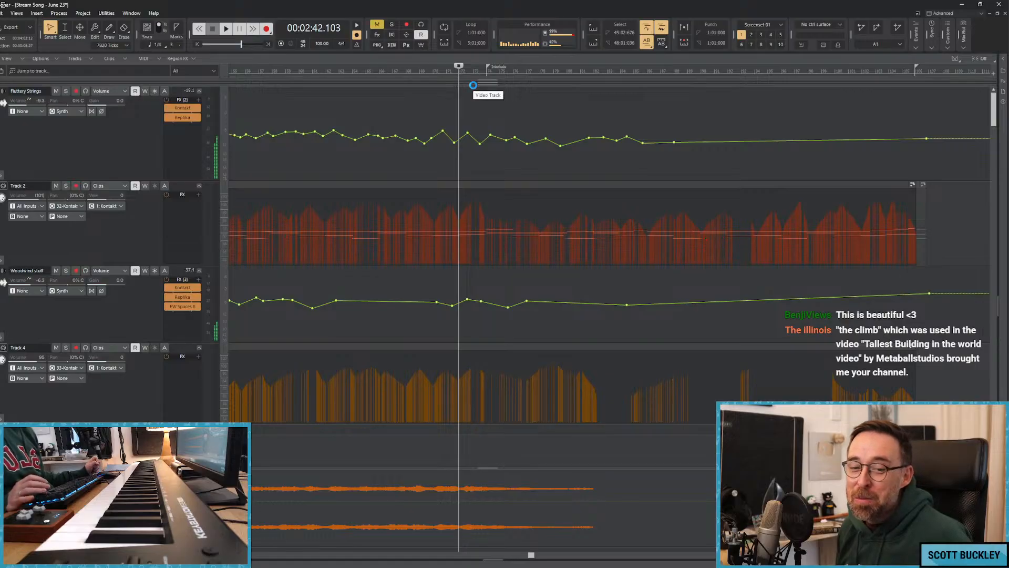
key("ctrl+s")
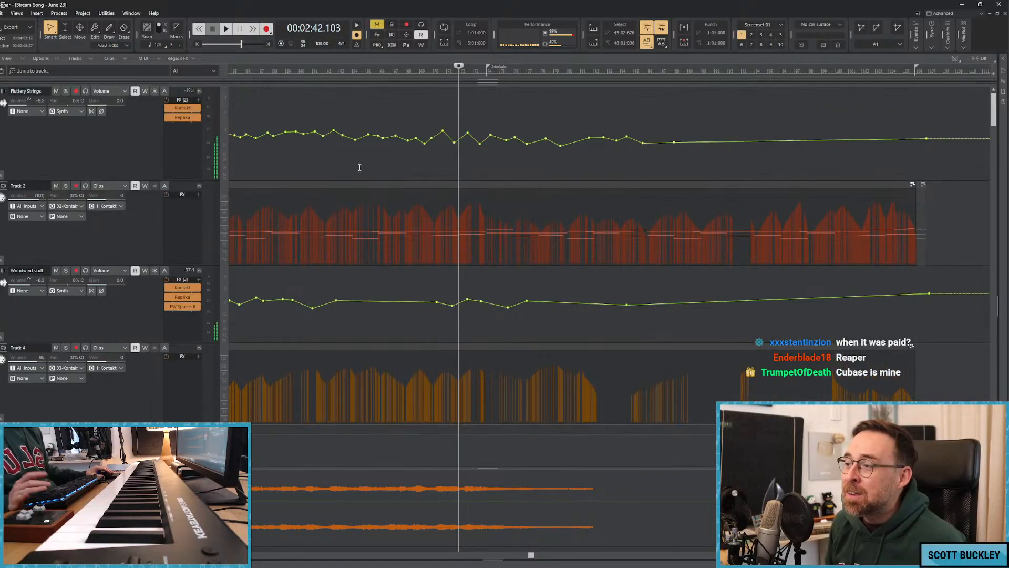
View the Arkhis Drops of Melancholy patch in Kontakt on the Fluttery Strings track, then put its window away.
left_click(181, 108)
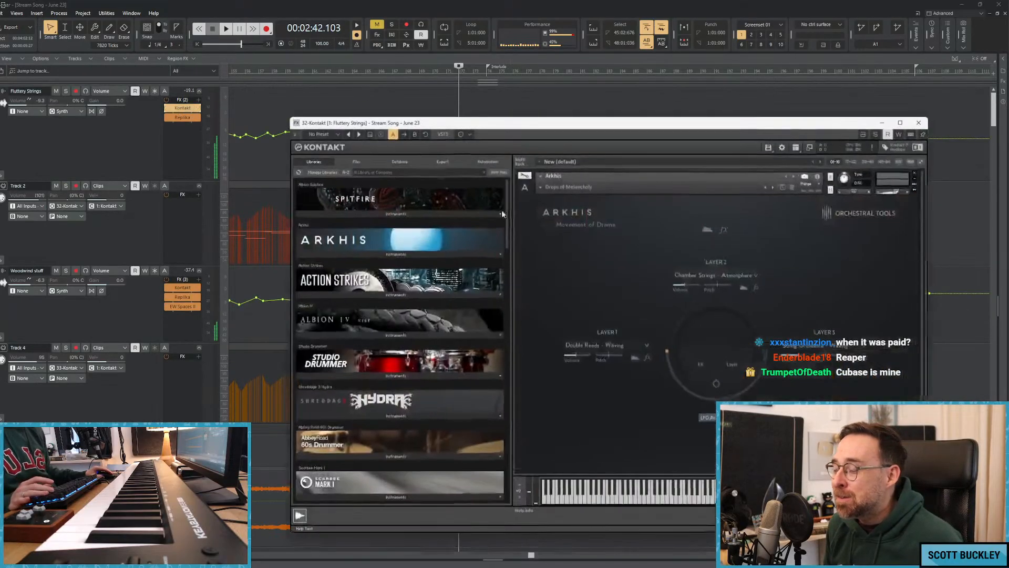
left_click_drag(579, 126, 561, 99)
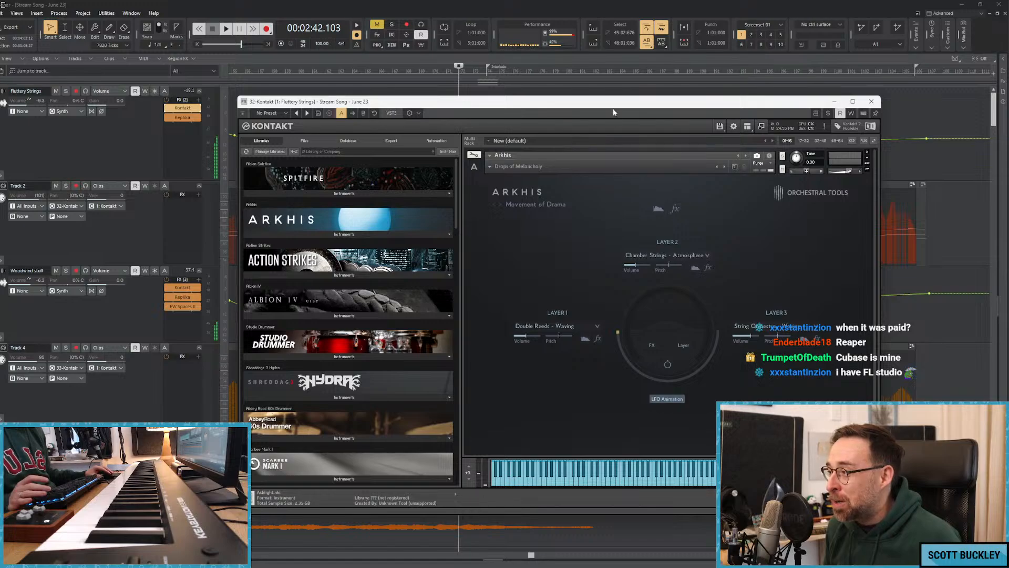
left_click_drag(613, 109, 590, 99)
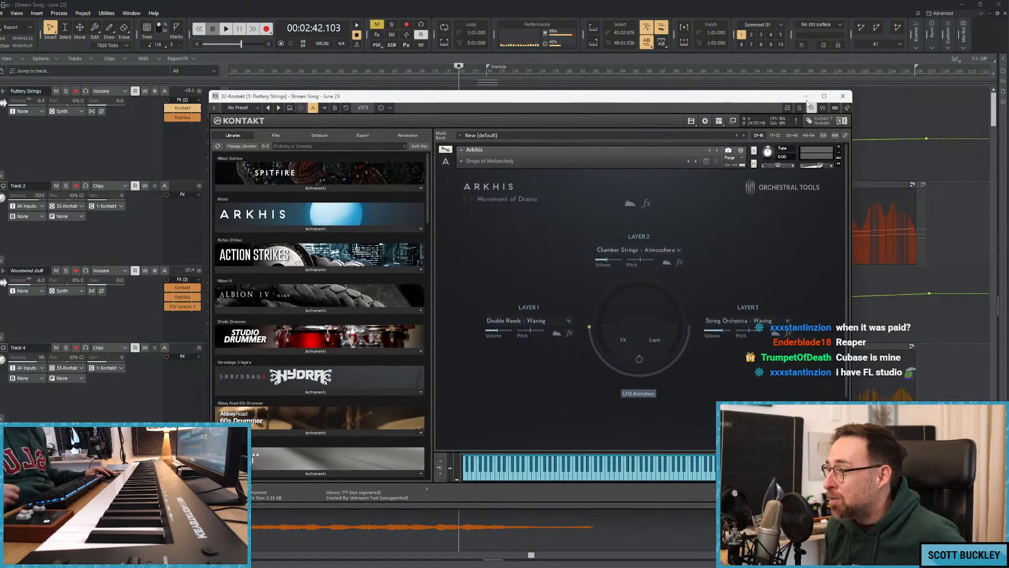
left_click(806, 97)
key("w")
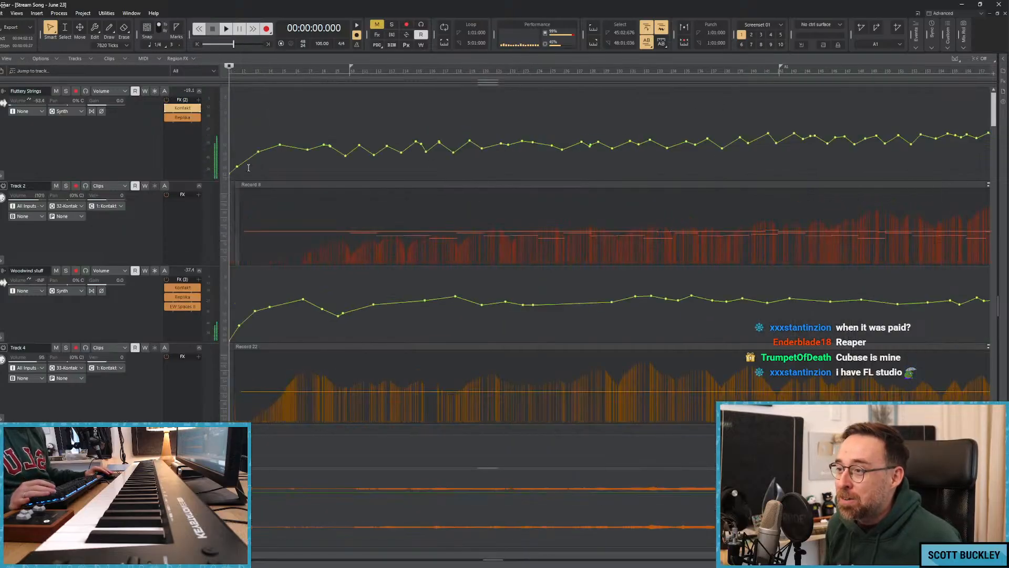
left_click(327, 182)
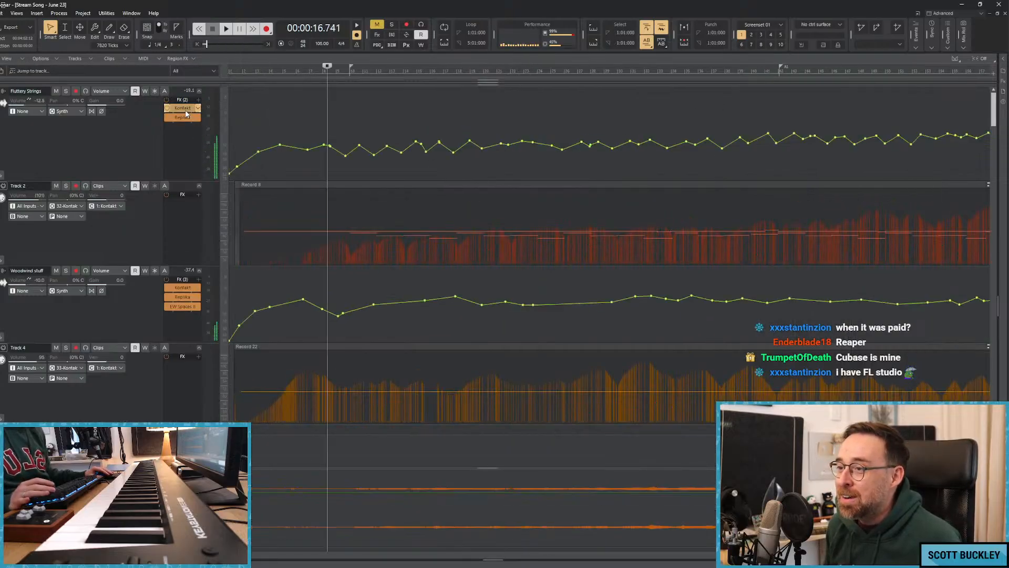
double_click(182, 108)
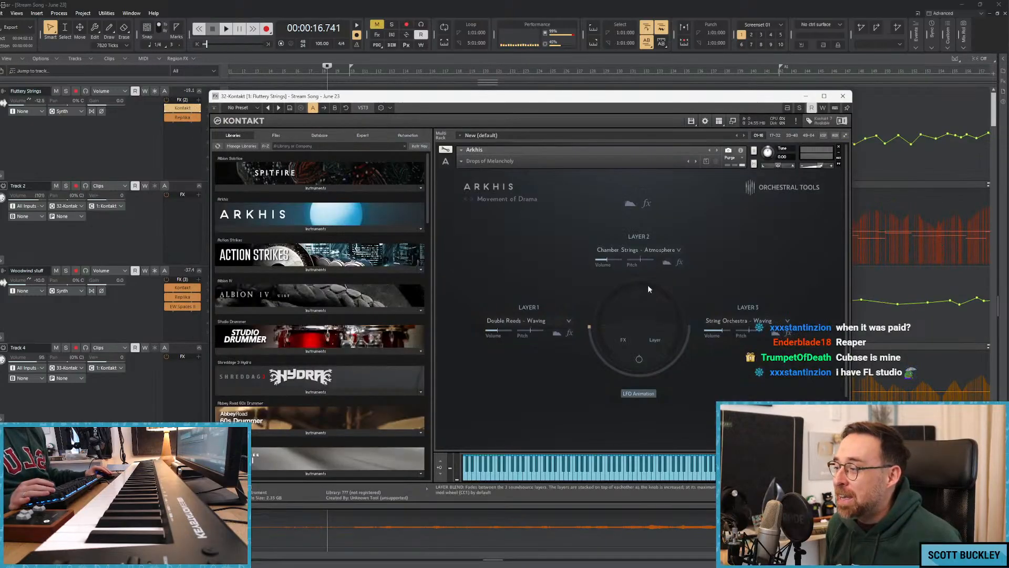
left_click(843, 96)
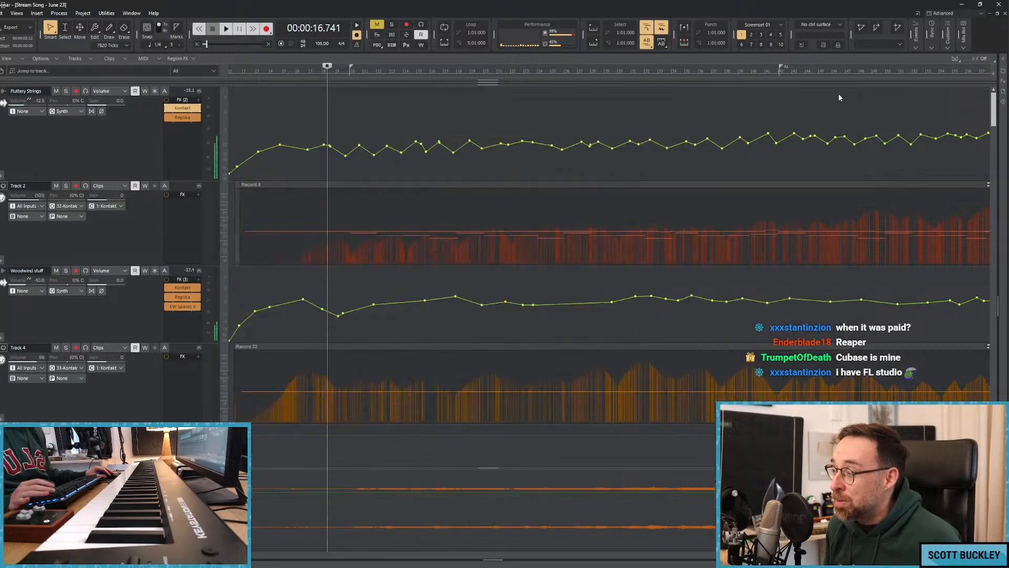
Go through the tracks to the Violins 2 folder and view the Vista - 5 Violins instrument in Vista's Kontakt, putting its window away after.
scroll(346, 235, "down", 4)
scroll(347, 234, "down", 10)
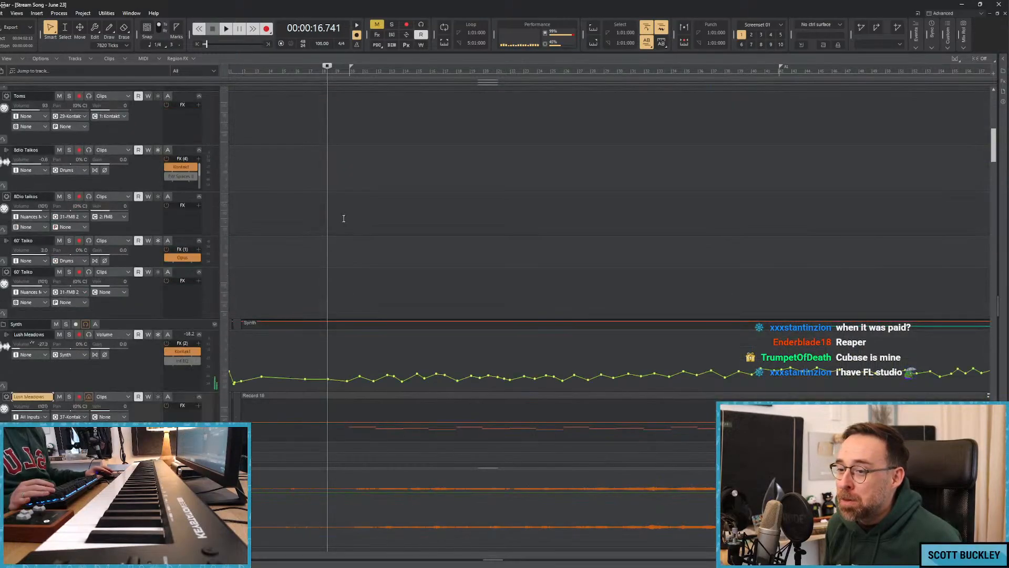
scroll(326, 213, "down", 8)
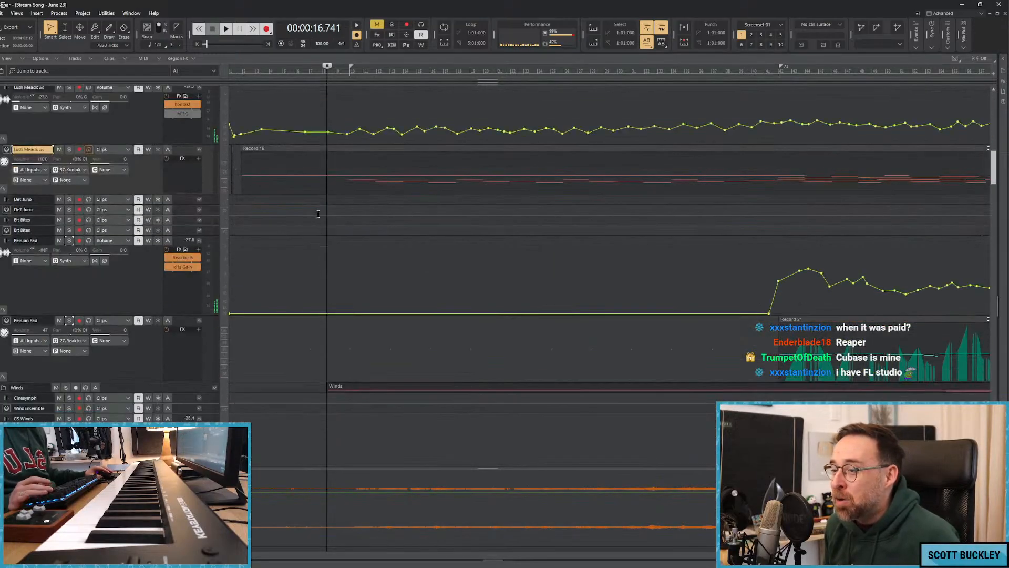
scroll(316, 212, "down", 10)
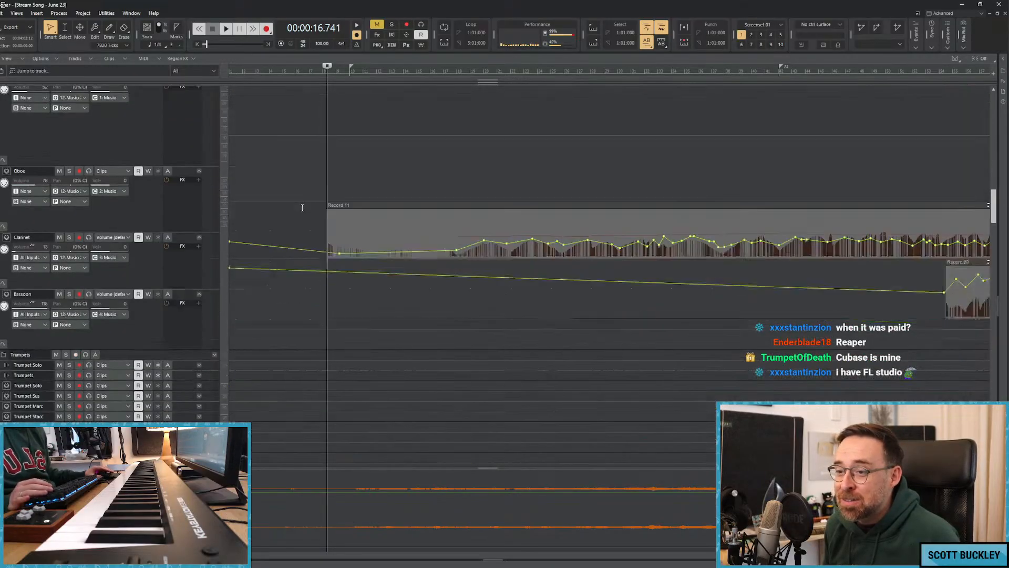
scroll(309, 205, "down", 10)
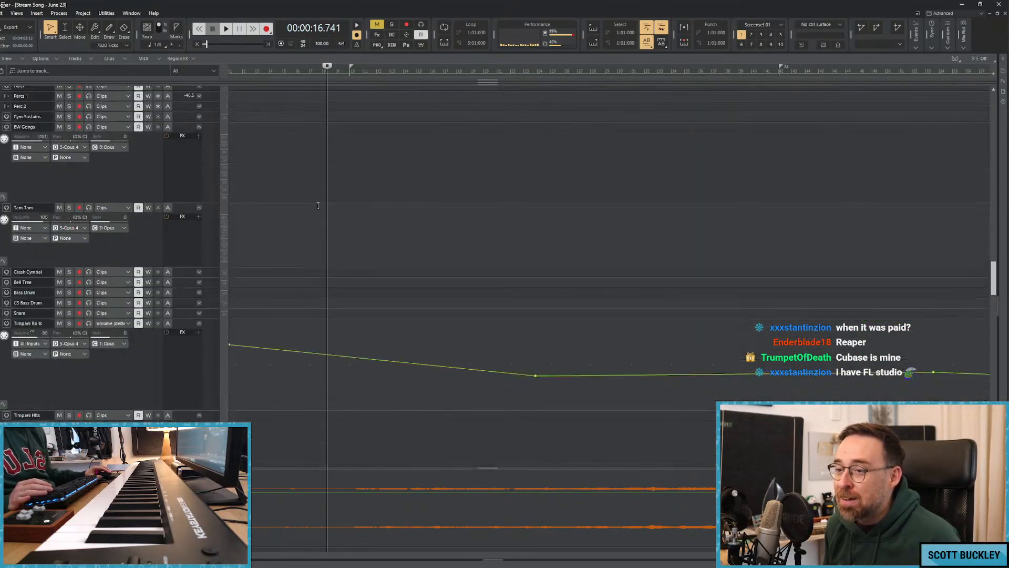
scroll(318, 199, "down", 2)
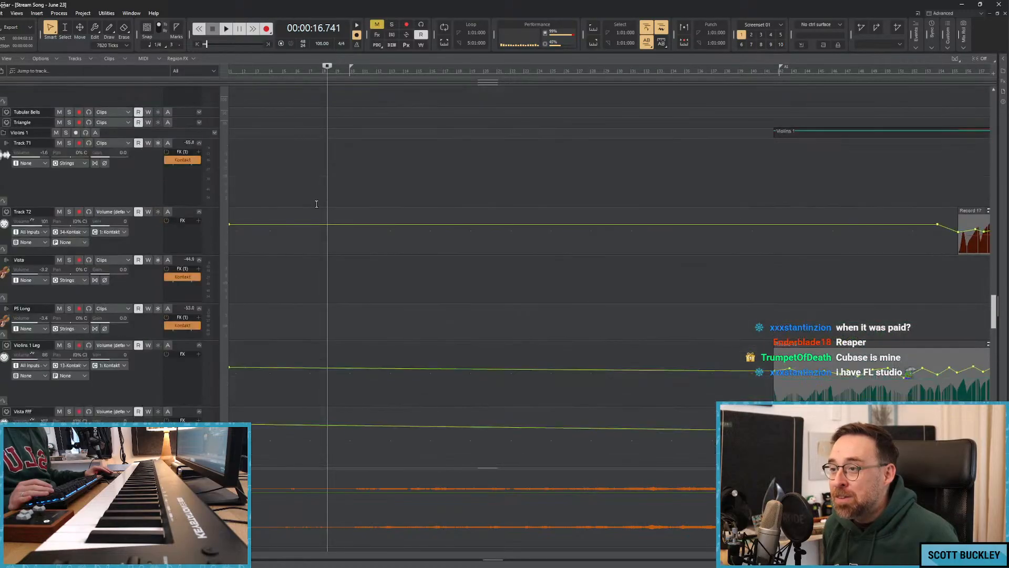
scroll(231, 207, "down", 9)
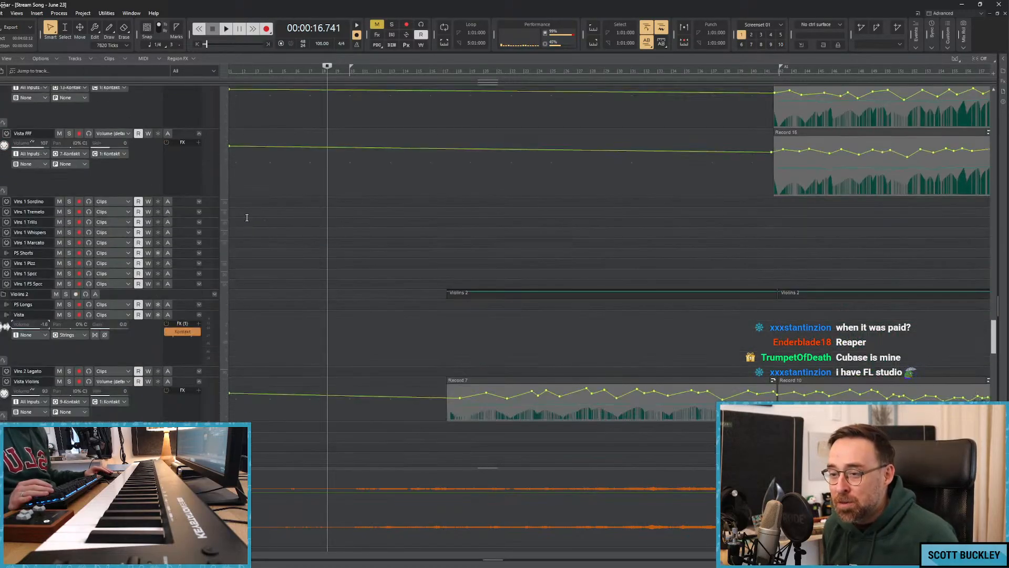
double_click(183, 332)
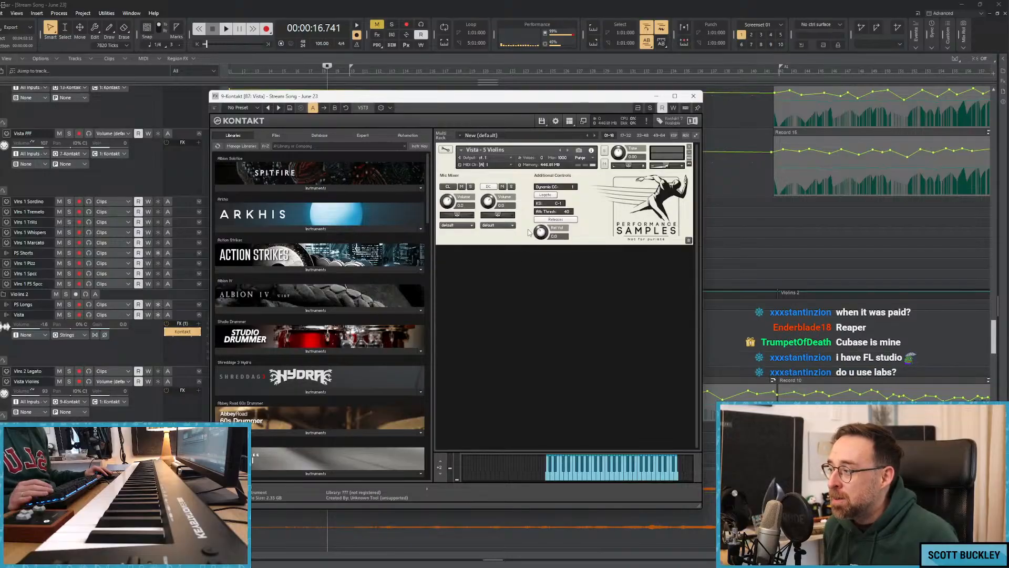
left_click_drag(487, 103, 437, 102)
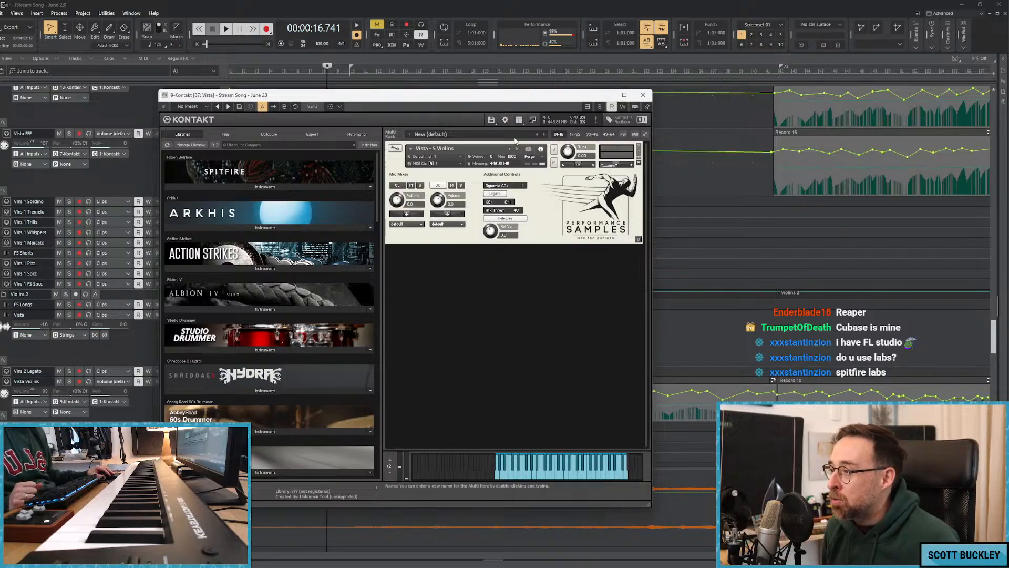
left_click(606, 96)
Look through the tracks from the Violins 2 folder up to the Synth folder, and back down to the Cellos folder.
scroll(461, 180, "up", 10)
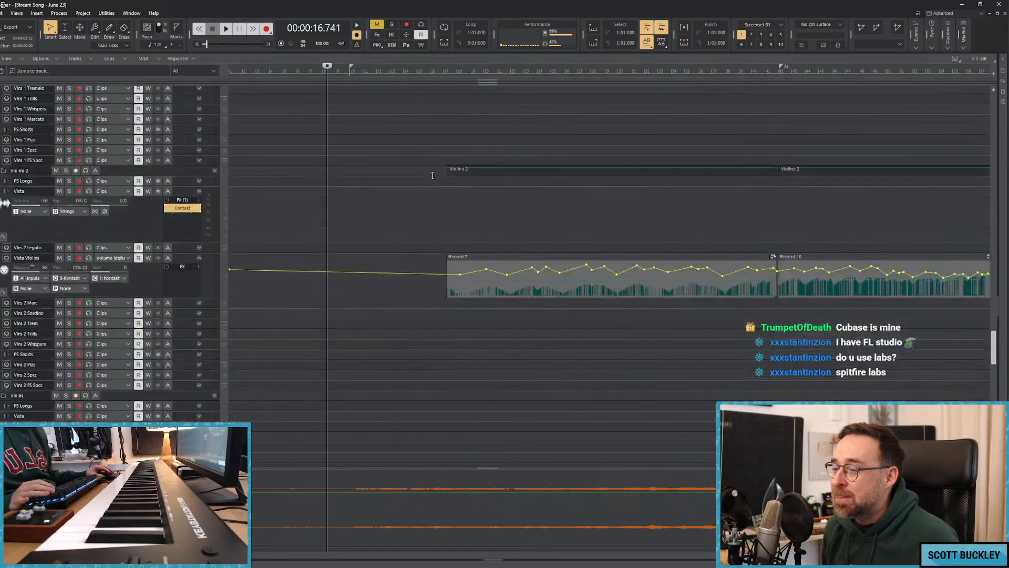
scroll(433, 175, "up", 10)
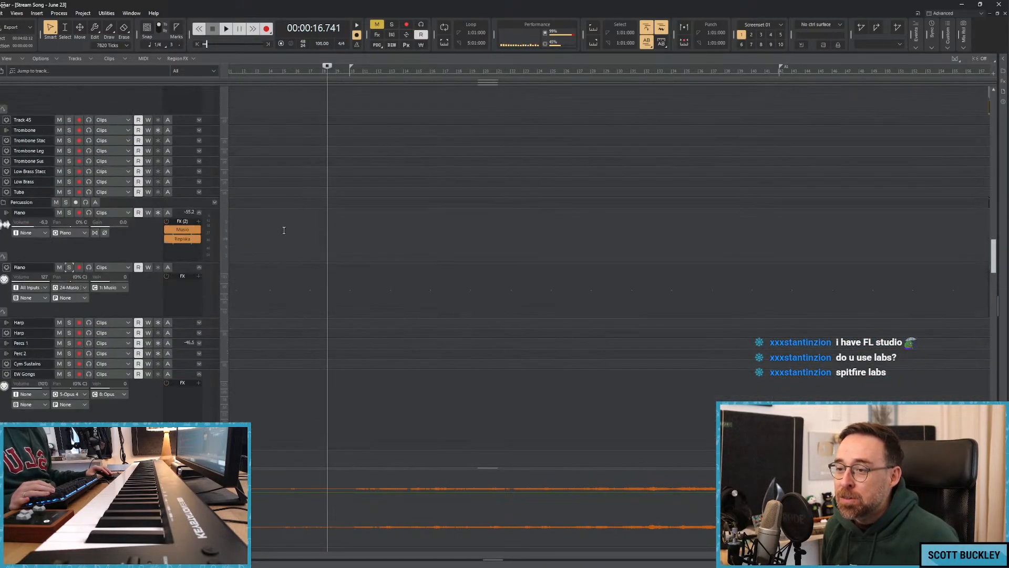
scroll(284, 231, "up", 10)
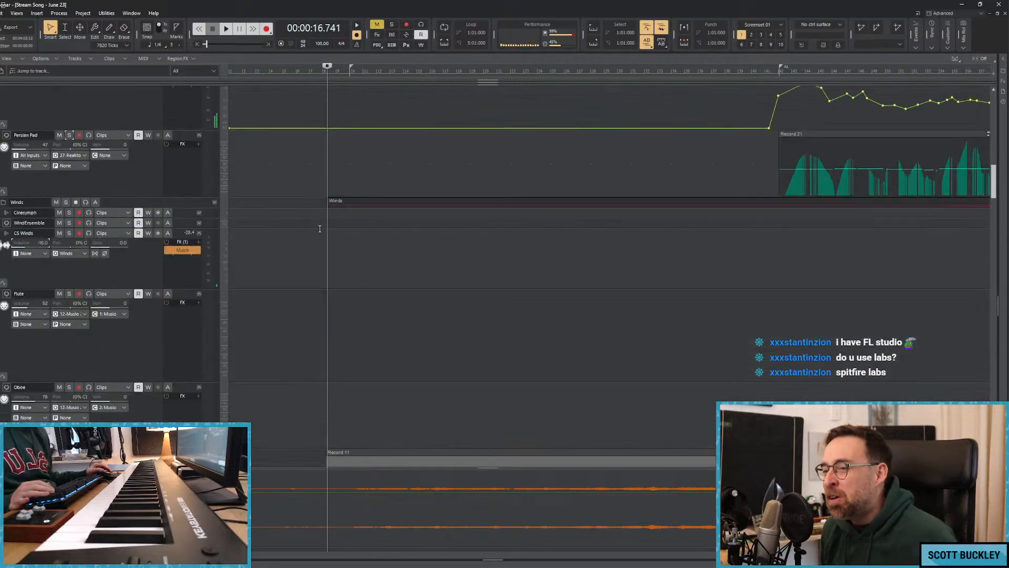
scroll(316, 230, "up", 10)
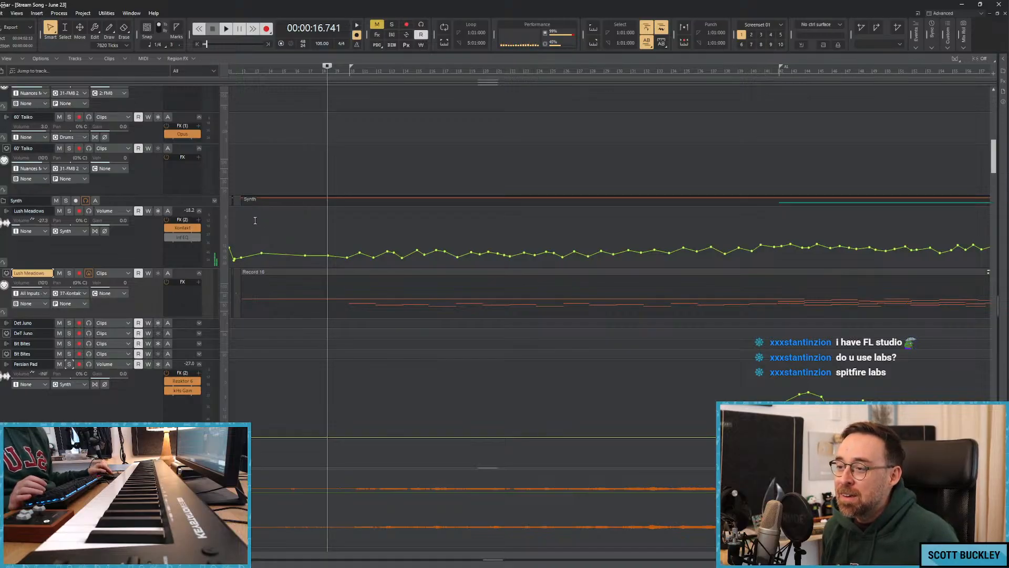
scroll(255, 221, "down", 10)
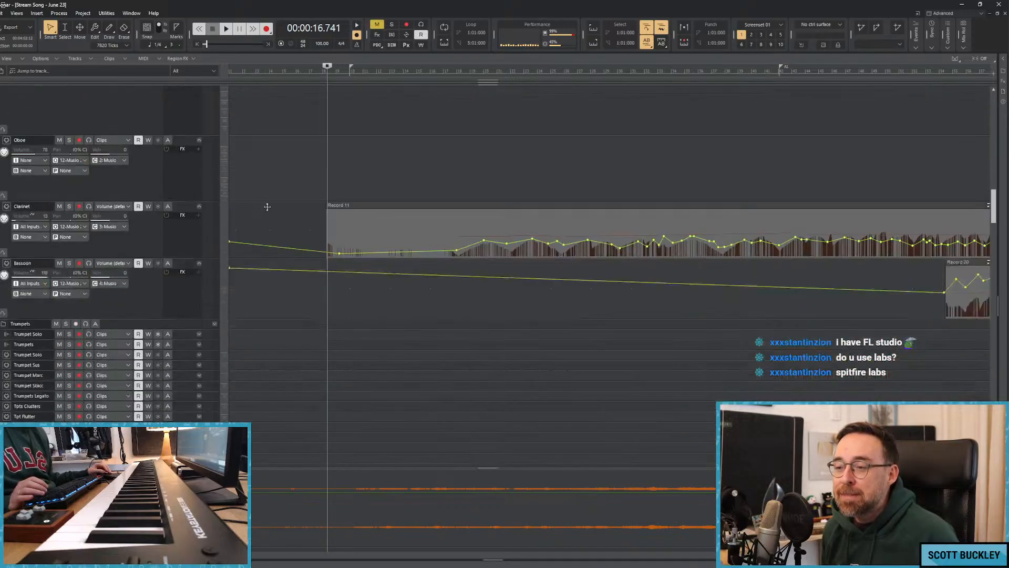
scroll(263, 207, "down", 12)
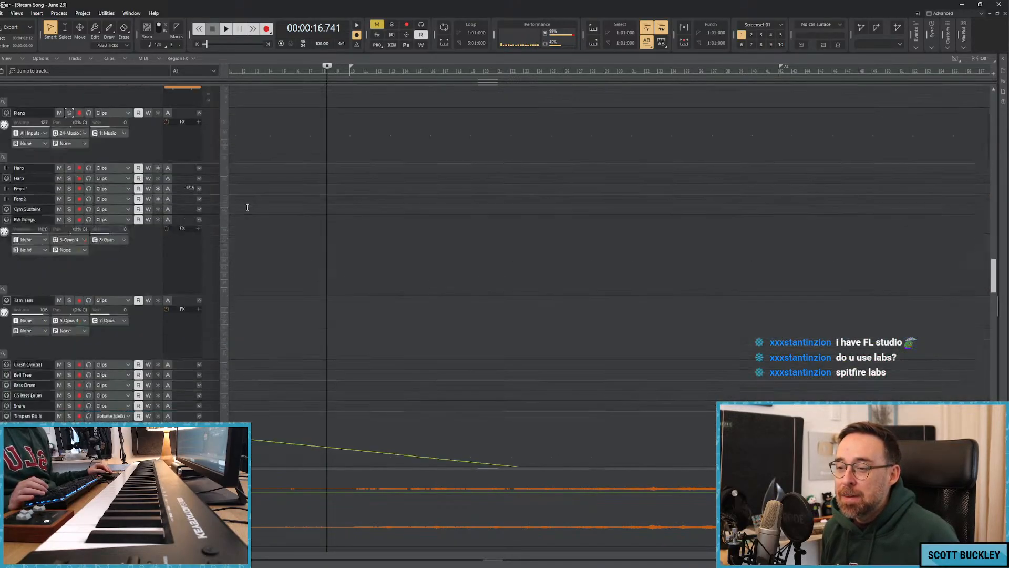
scroll(247, 207, "down", 10)
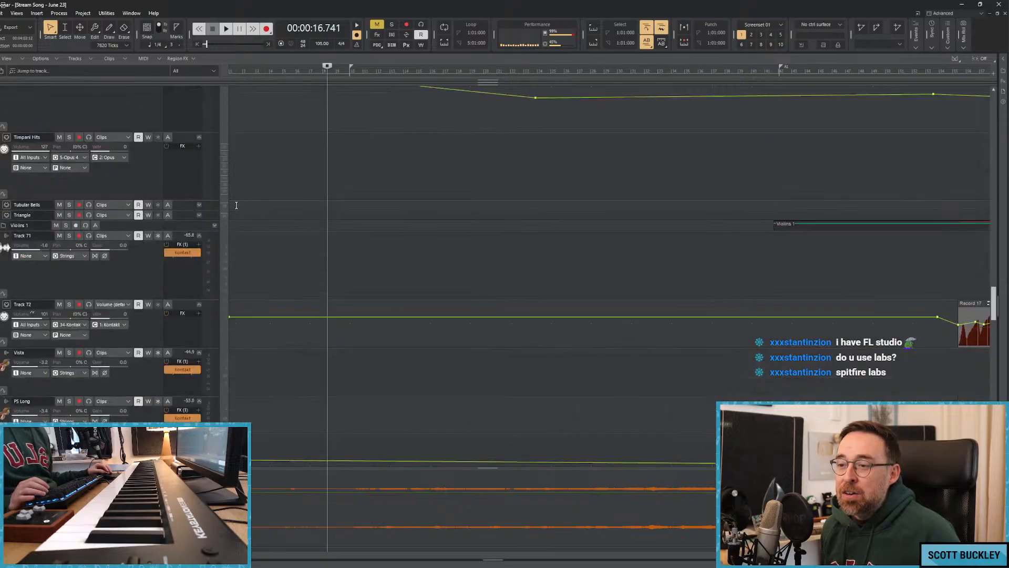
scroll(235, 206, "down", 3)
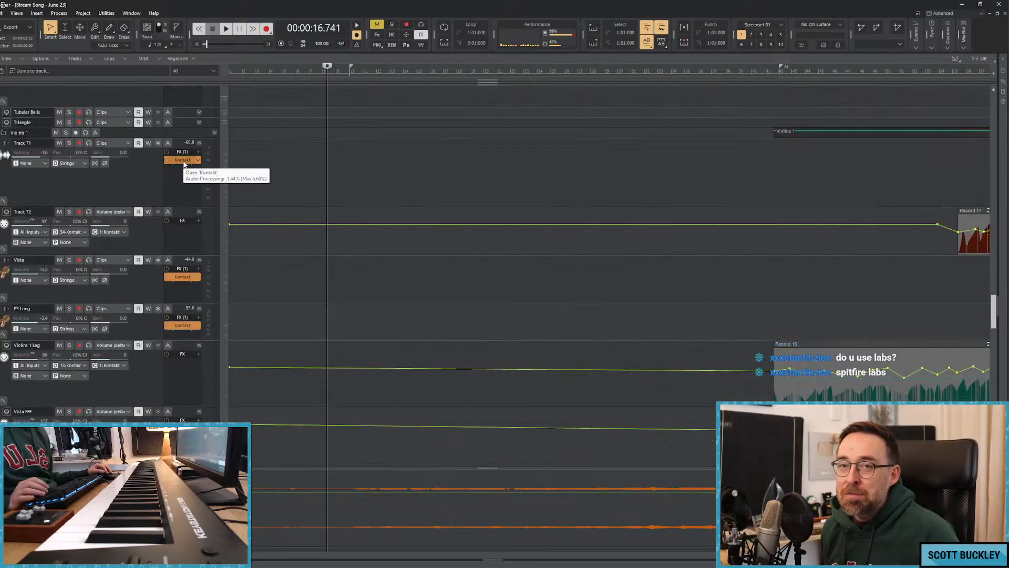
scroll(266, 153, "down", 5)
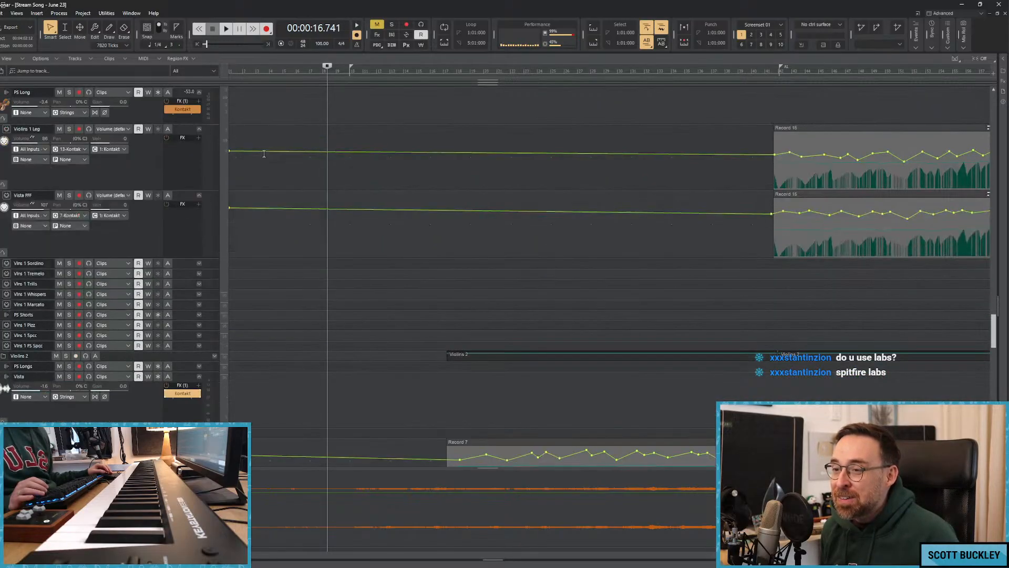
scroll(264, 154, "down", 10)
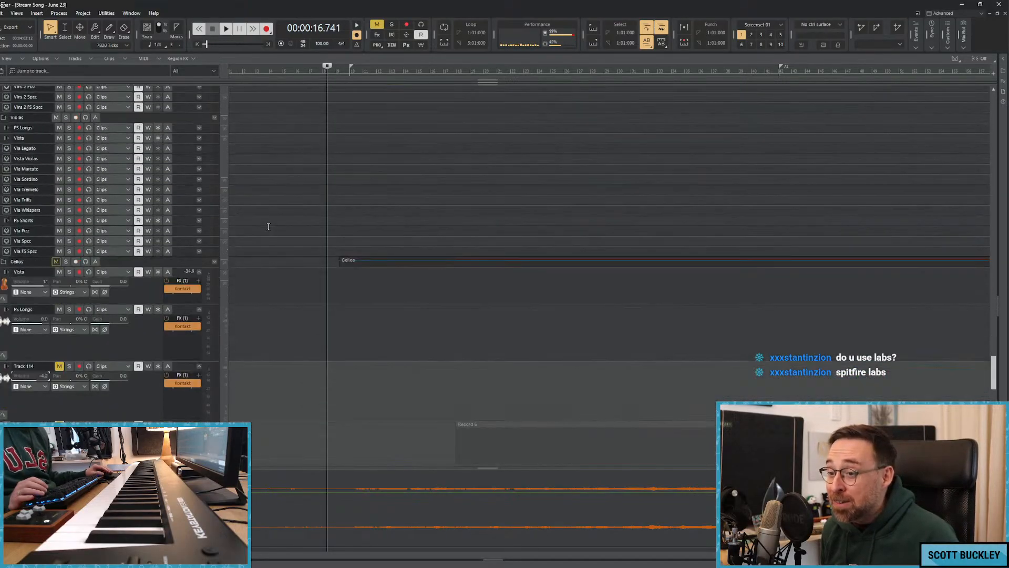
View the Albion Tundra Brass Low instrument in Kontakt on Track 43 of the Low Brass folder, then put its window away.
scroll(268, 227, "up", 15)
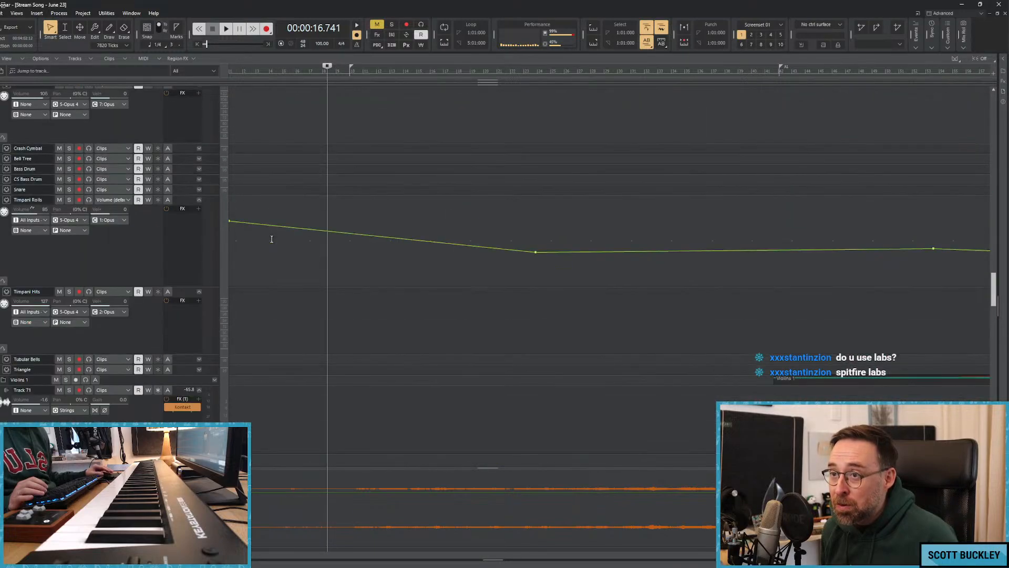
scroll(272, 239, "up", 15)
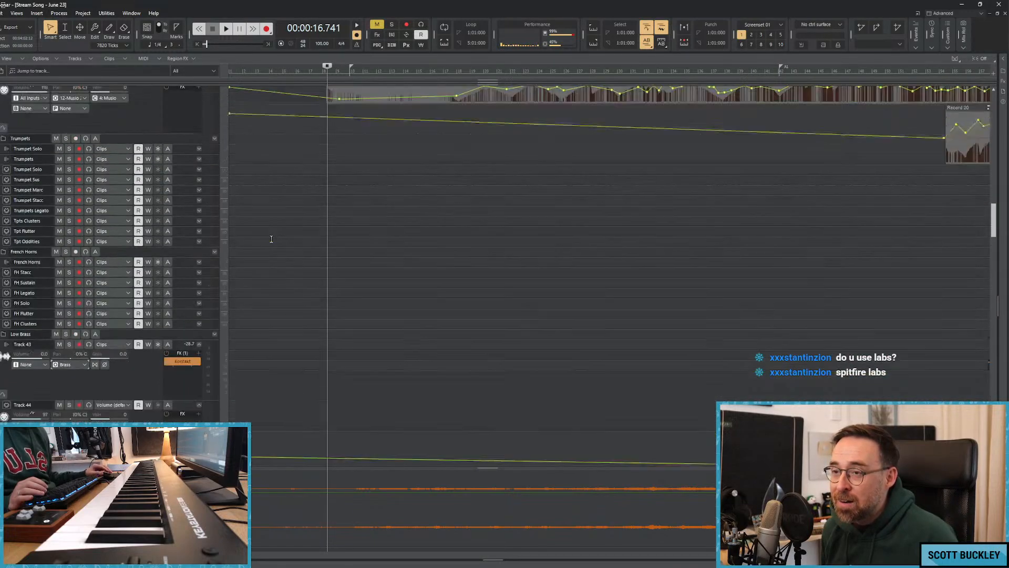
scroll(271, 239, "up", 10)
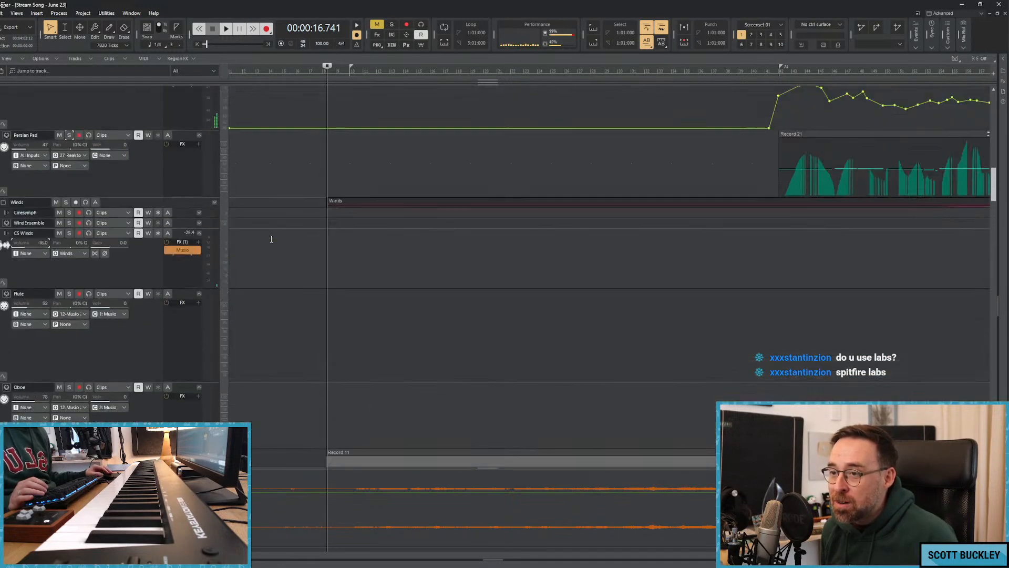
scroll(271, 239, "down", 8)
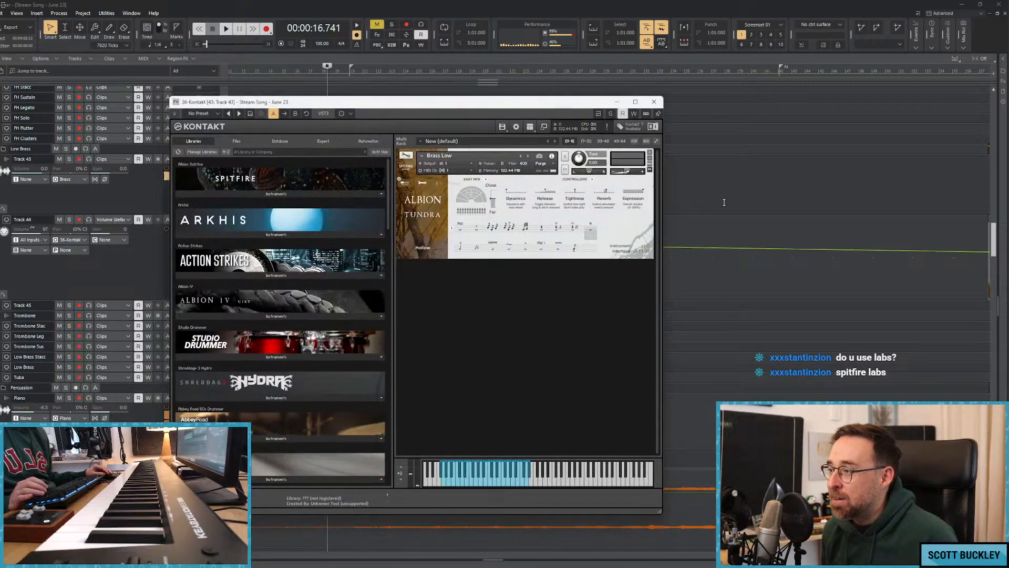
mouse_move(593, 97)
left_mouse_down()
mouse_move(596, 217)
mouse_move(599, 92)
left_mouse_up()
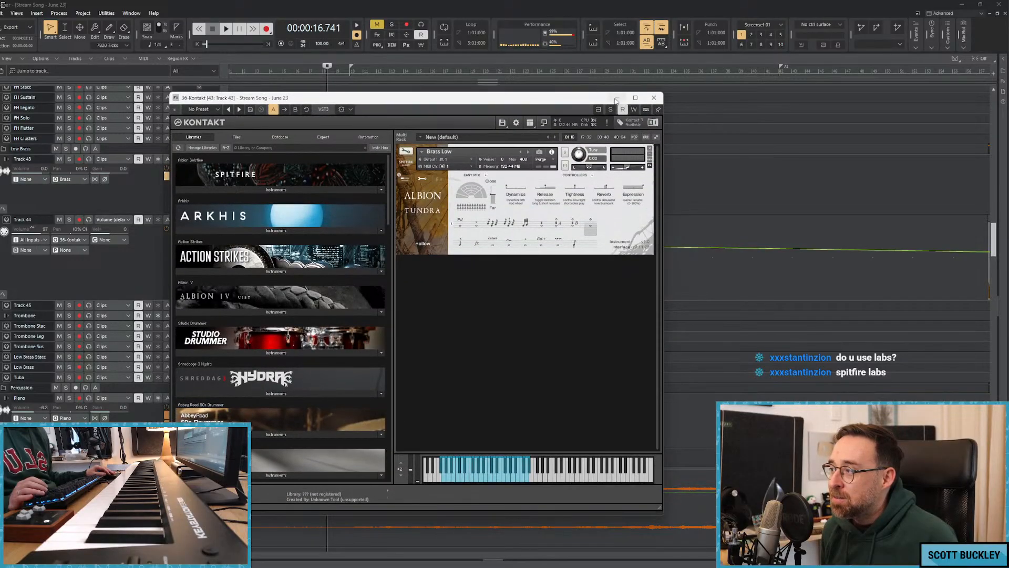
left_click(618, 95)
Go down to the Violins 1 tracks and return the playhead to the start of the song.
left_click(255, 180)
scroll(329, 208, "down", 8)
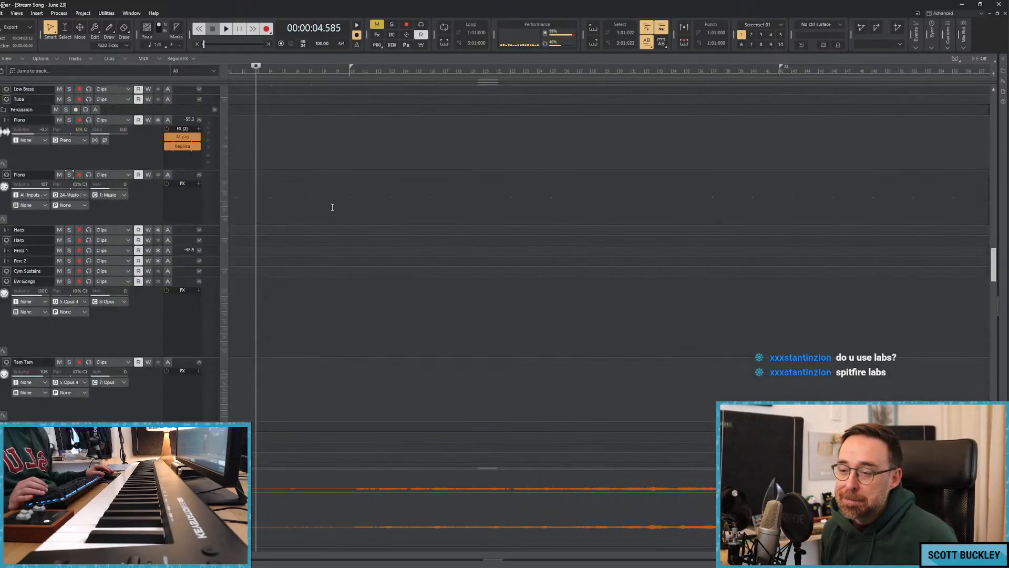
scroll(321, 211, "down", 10)
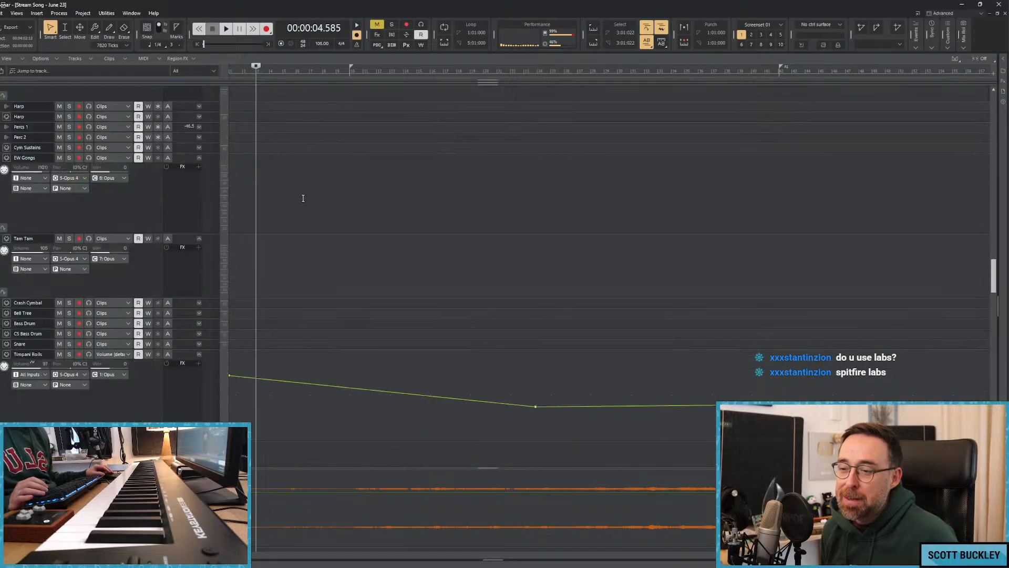
scroll(309, 215, "down", 6)
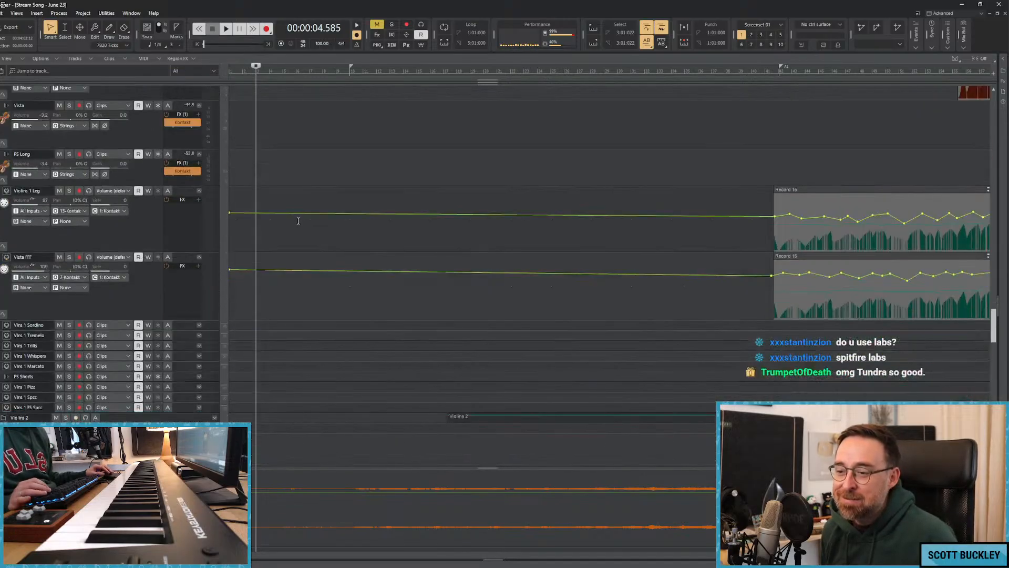
left_click(288, 188)
left_click(288, 182)
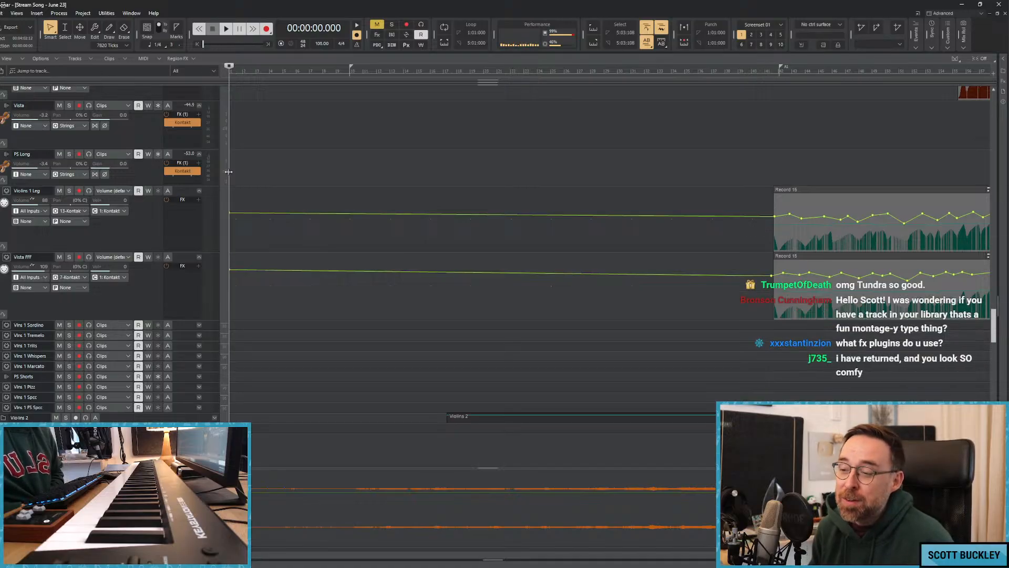
Enlarge the bus pane and view the VBC FG-MU compressor on the Master bus.
scroll(194, 256, "down", 15)
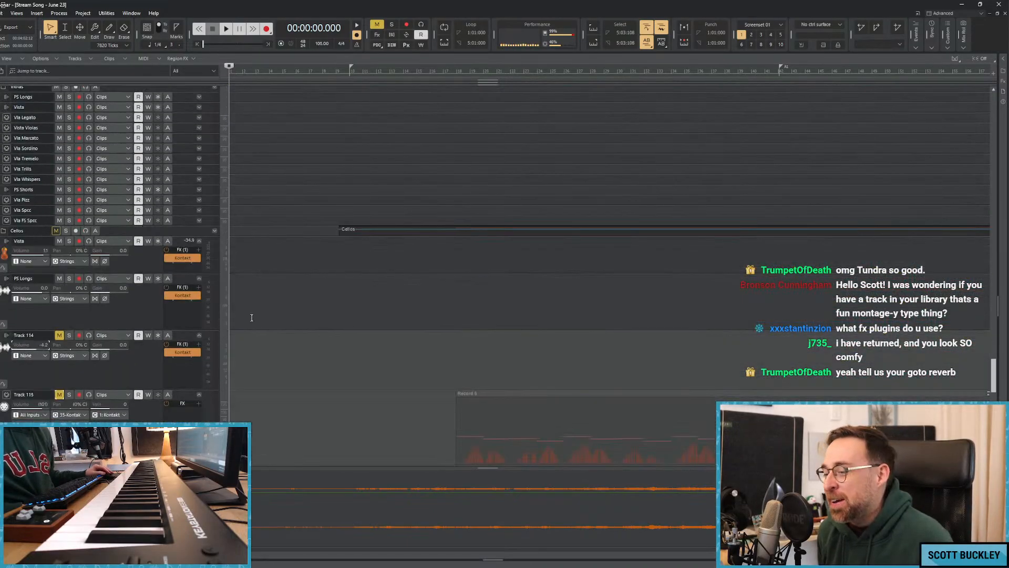
left_click_drag(181, 467, 181, 367)
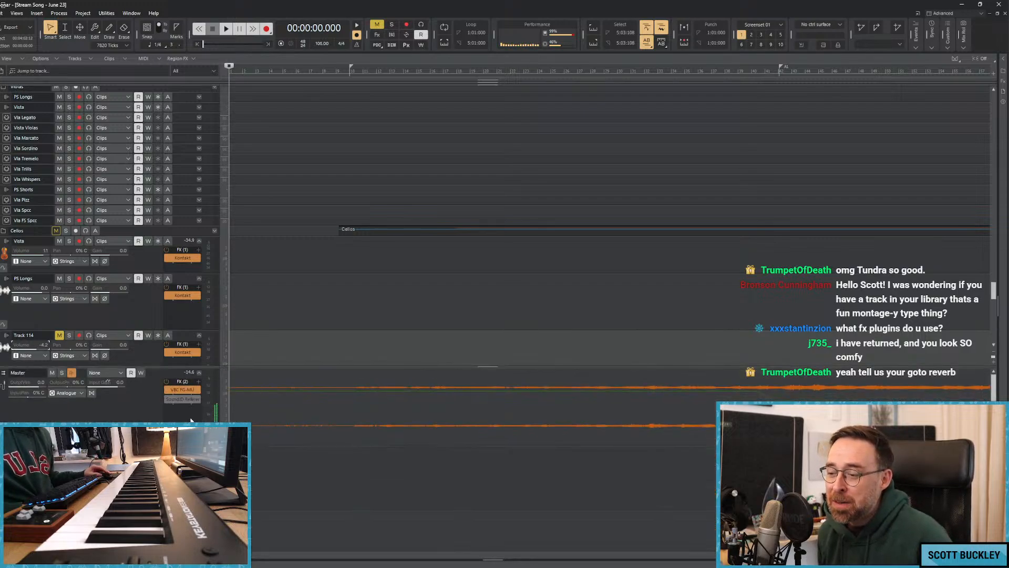
double_click(181, 390)
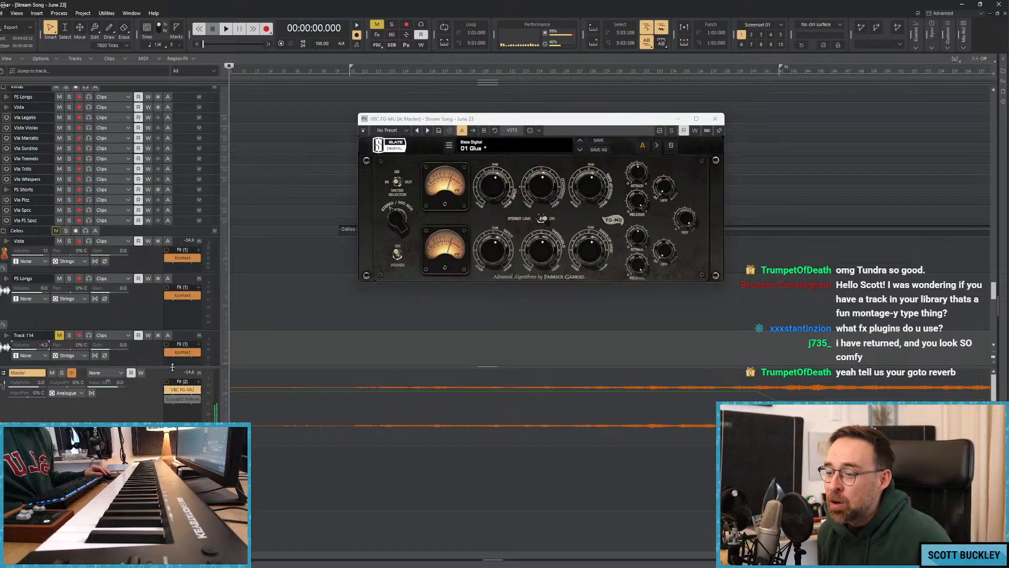
left_click_drag(176, 367, 175, 335)
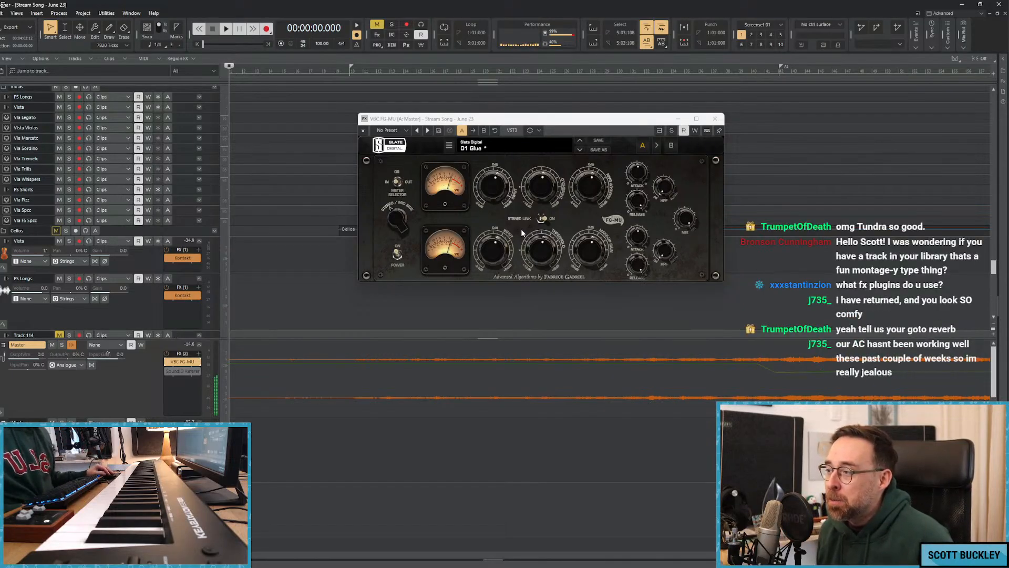
View the Virtual Mix Rack channel strip on the Winds bus, then close it.
left_click_drag(163, 340, 177, 342)
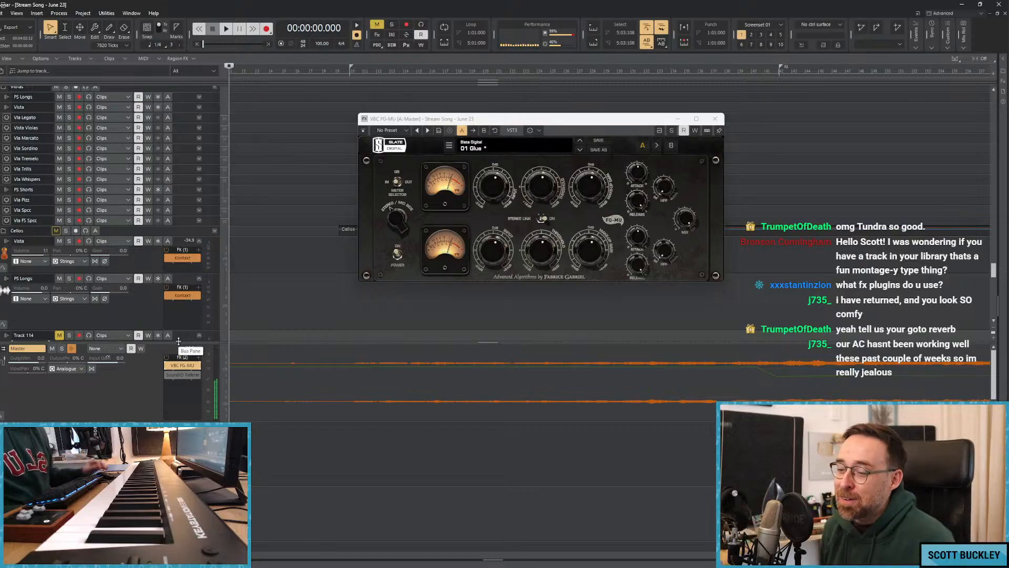
double_click(182, 443)
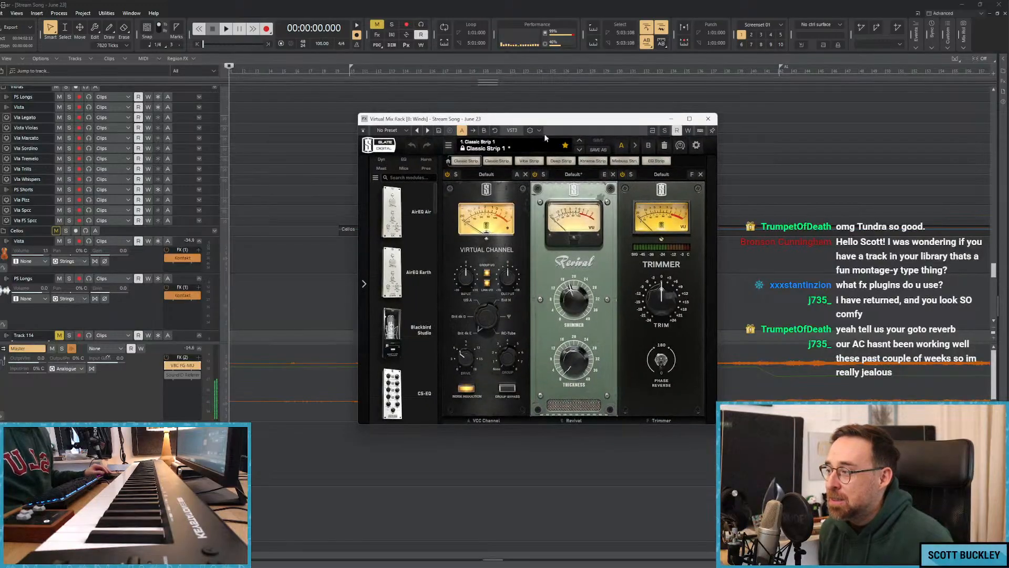
left_click_drag(544, 119, 400, 102)
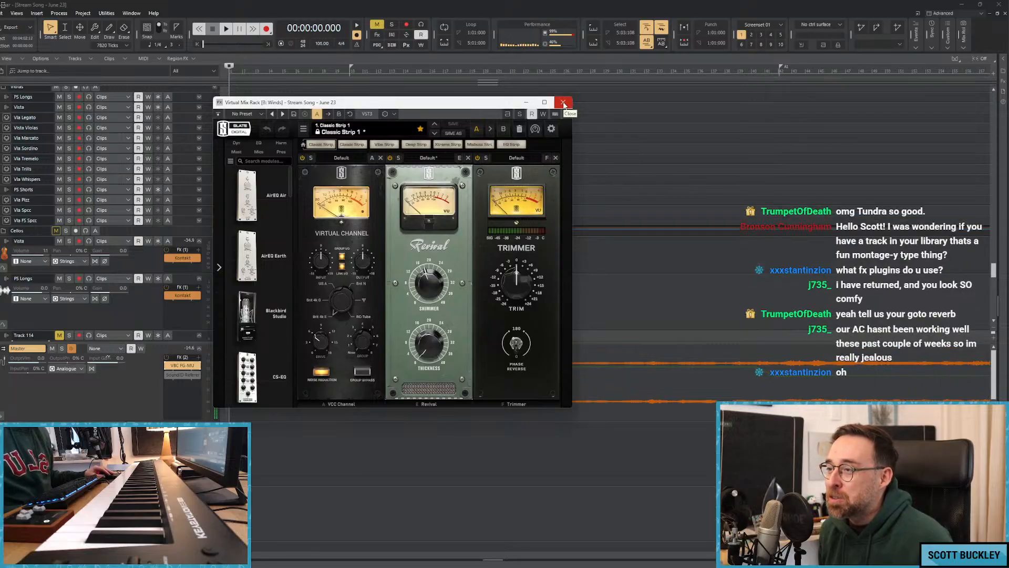
left_click(563, 102)
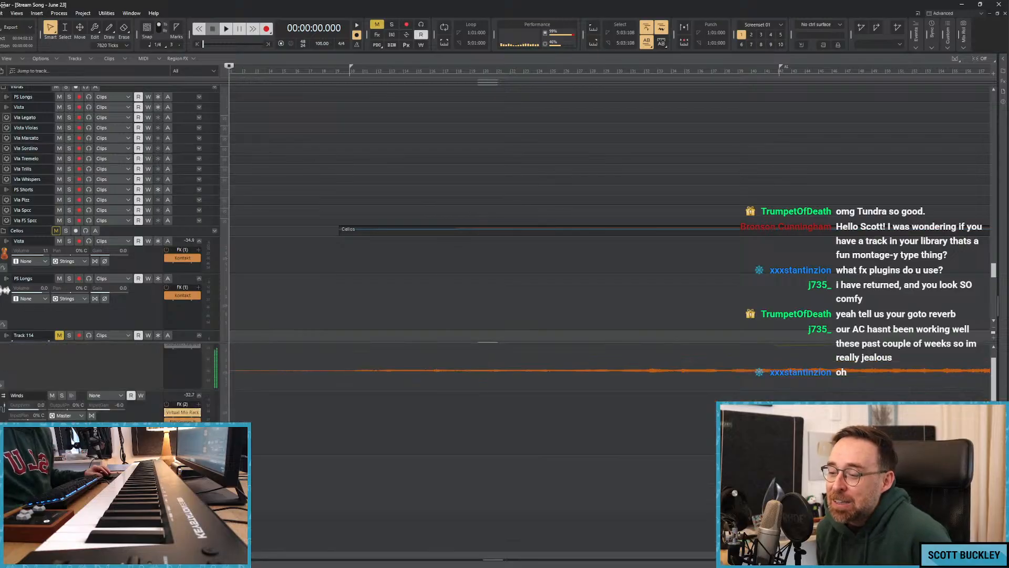
View the EW Spaces II reverb on the Winds bus, then close it.
double_click(182, 422)
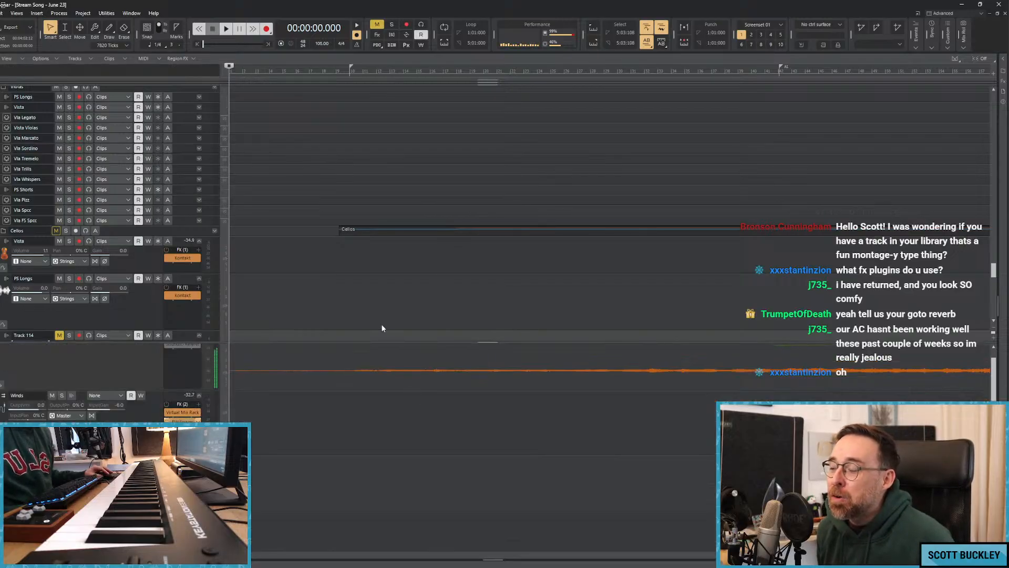
left_click_drag(367, 104, 234, 102)
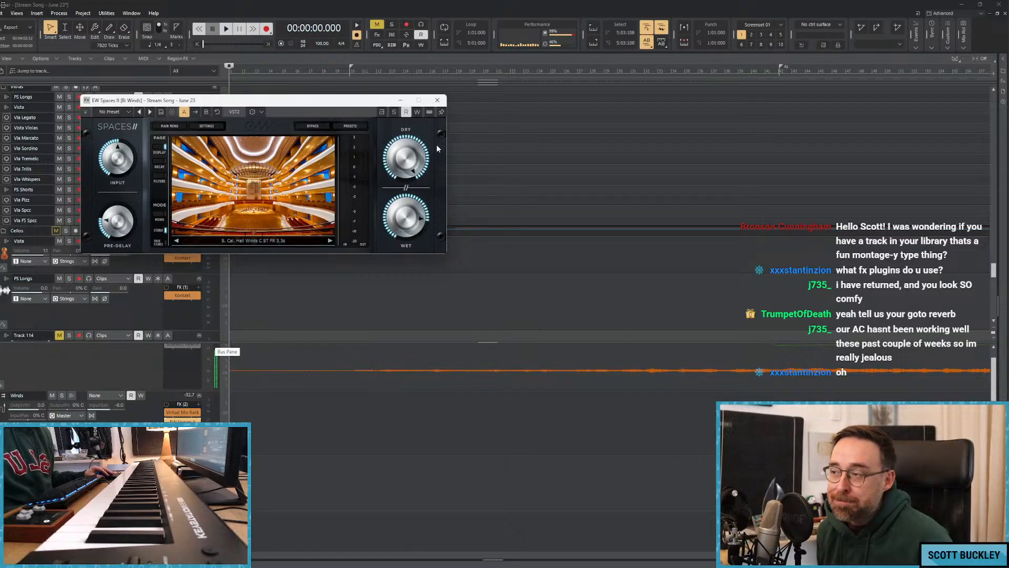
left_click(438, 101)
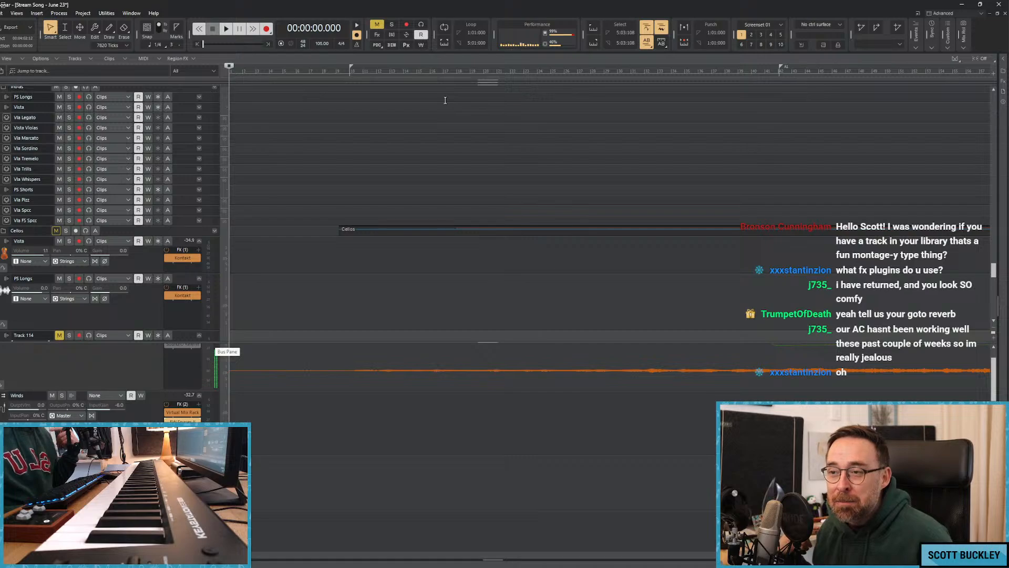
Shrink the bus pane again and return to the Fluttery Strings track at the beginning of the track list.
scroll(358, 197, "up", 10)
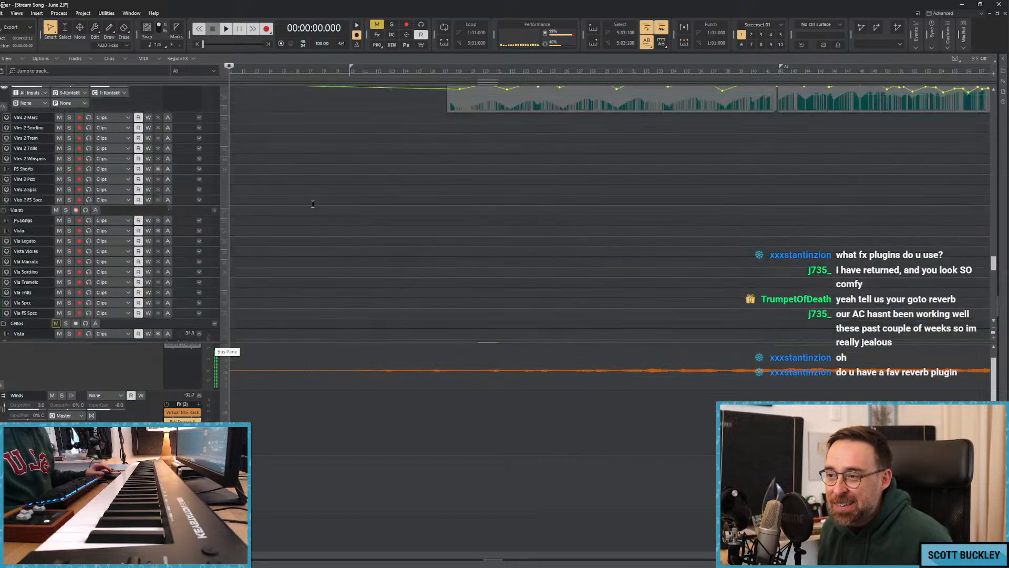
left_click_drag(239, 343, 262, 473)
scroll(261, 299, "up", 3)
scroll(262, 299, "up", 10)
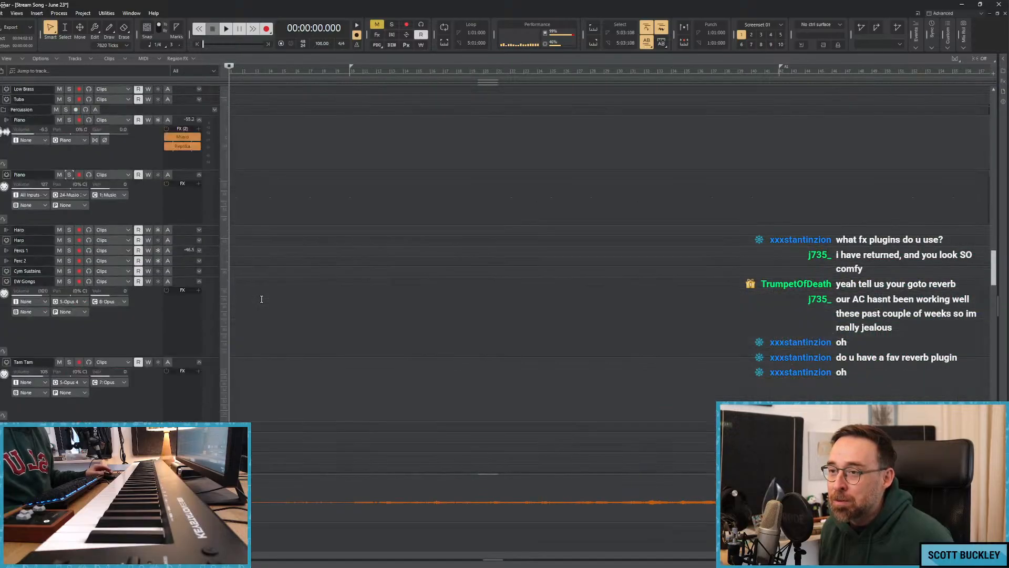
scroll(261, 299, "up", 10)
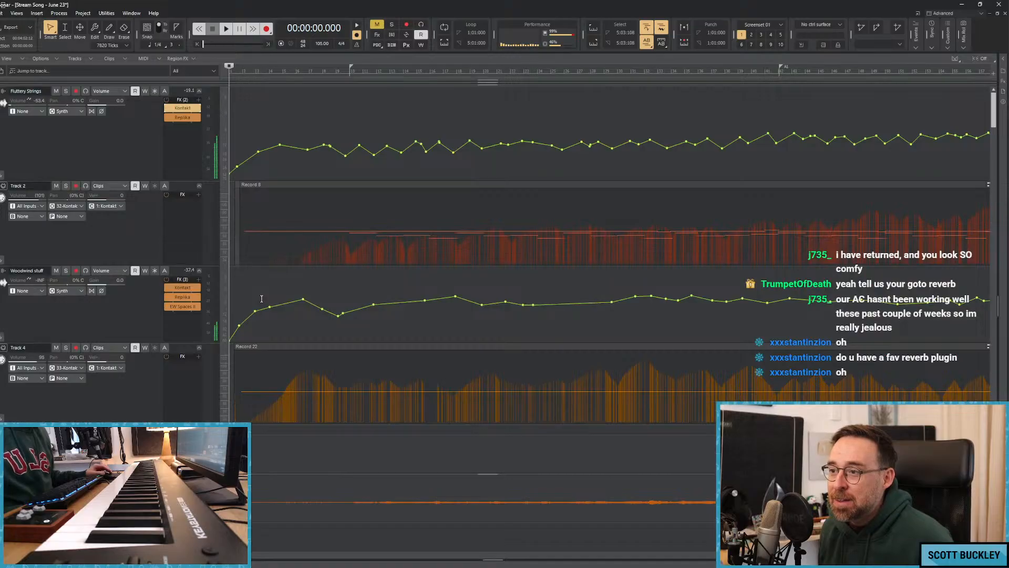
Insert the Inf EQ plug-in on the Toms synth track to view its interface, then remove it from the effects rack.
scroll(261, 299, "down", 5)
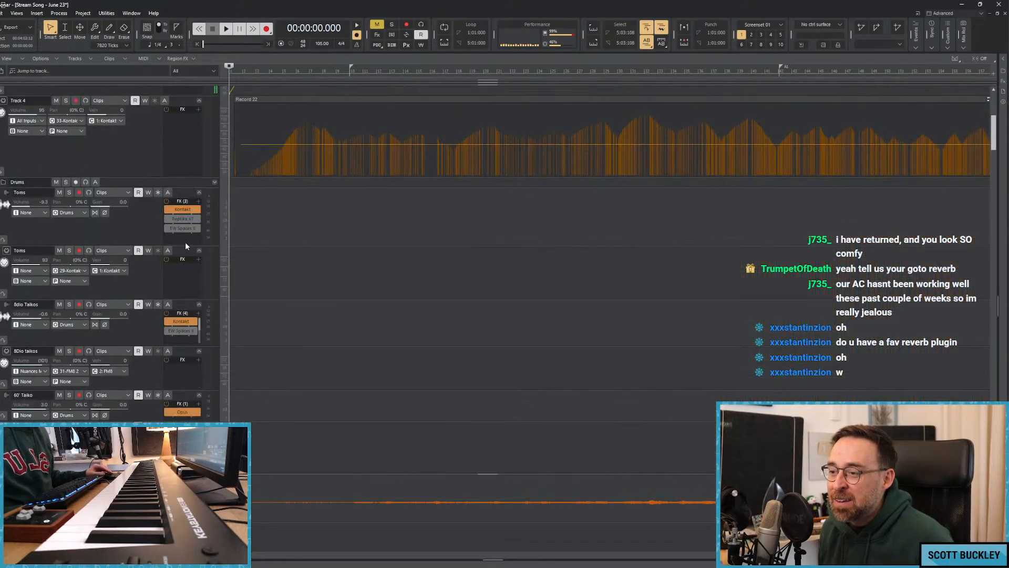
right_click(181, 239)
mouse_move(220, 259)
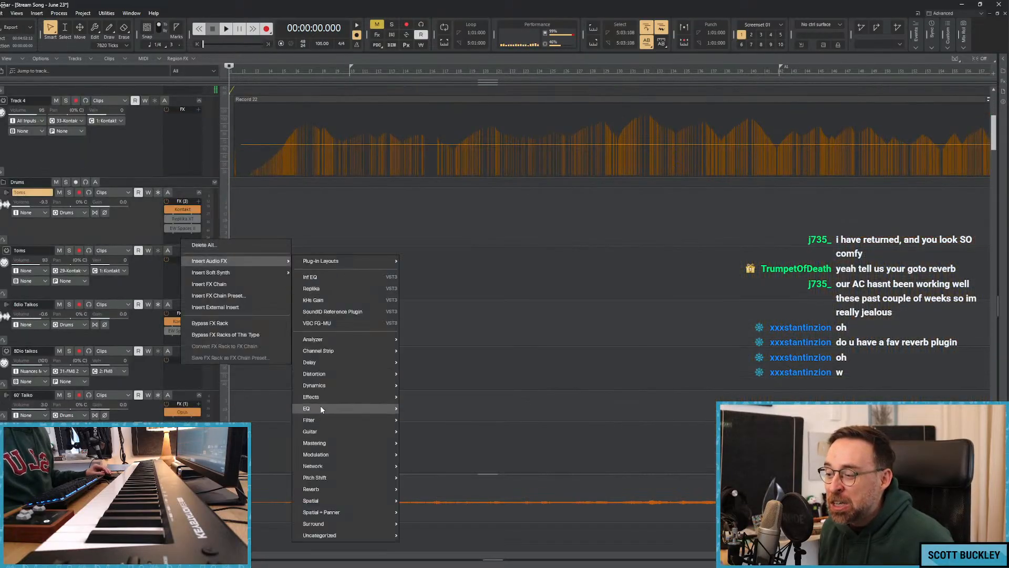
mouse_move(321, 407)
left_click(424, 261)
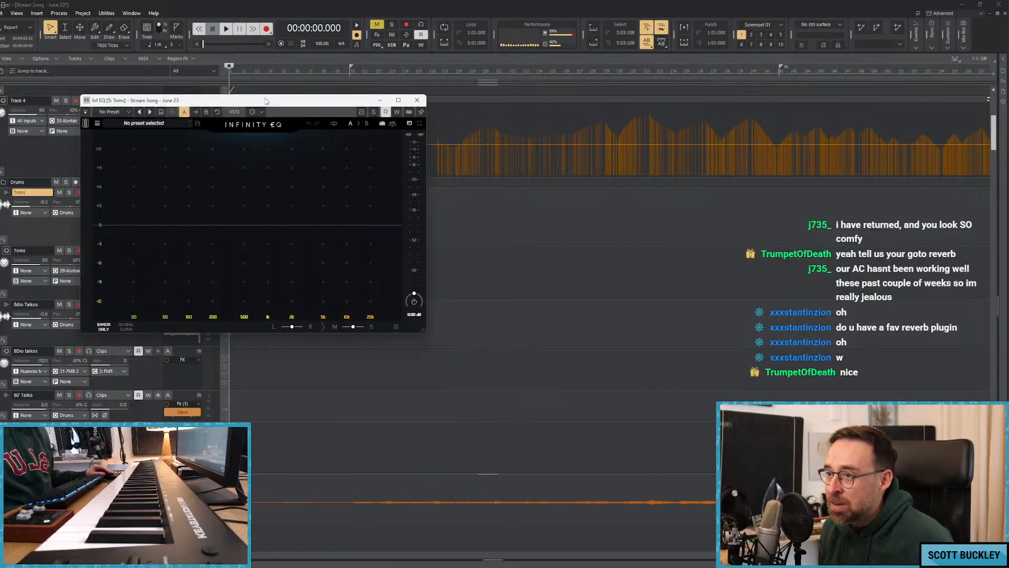
left_click_drag(229, 101, 190, 109)
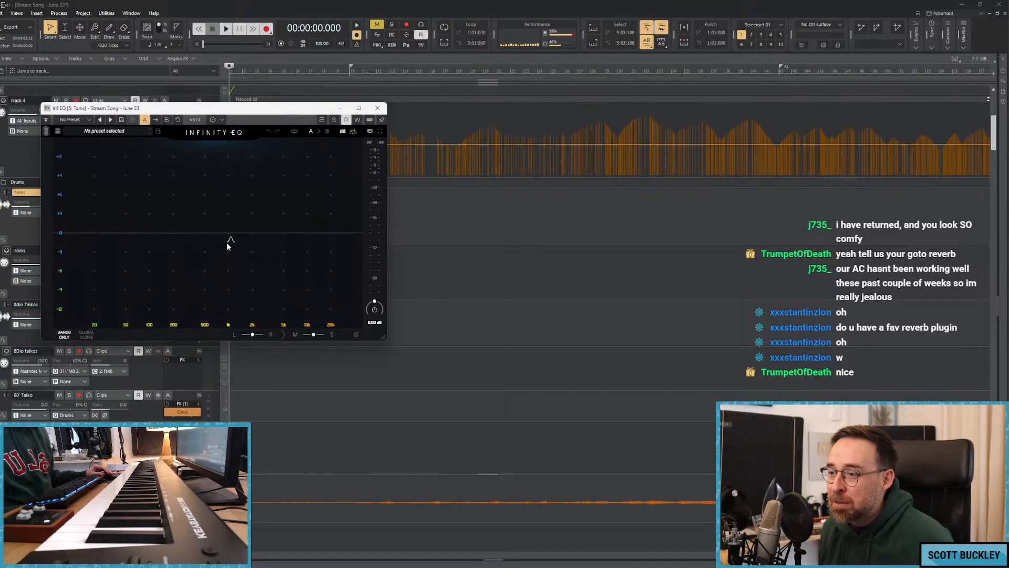
left_click_drag(183, 233, 191, 279)
left_click(377, 107)
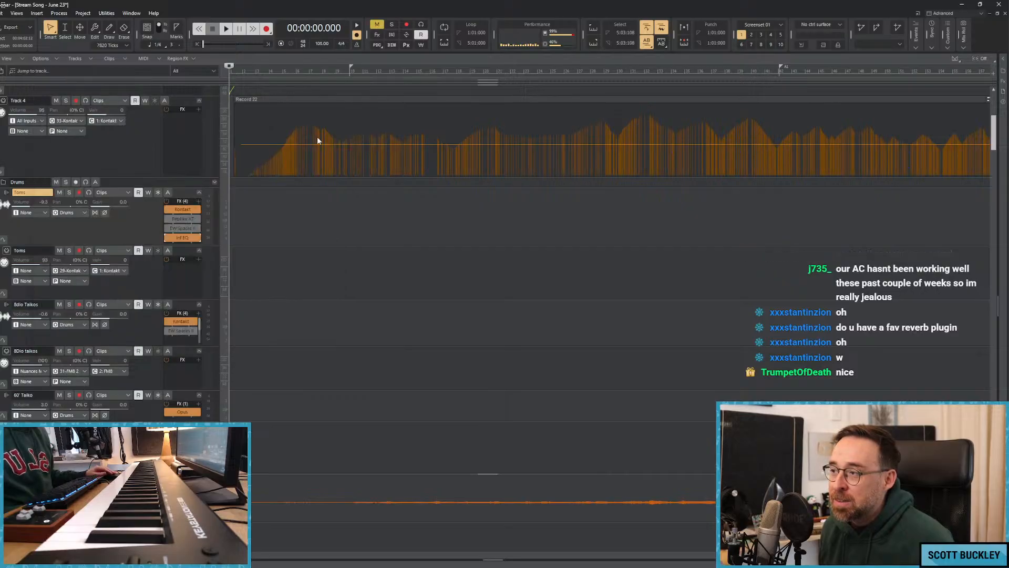
right_click(165, 238)
left_click(188, 245)
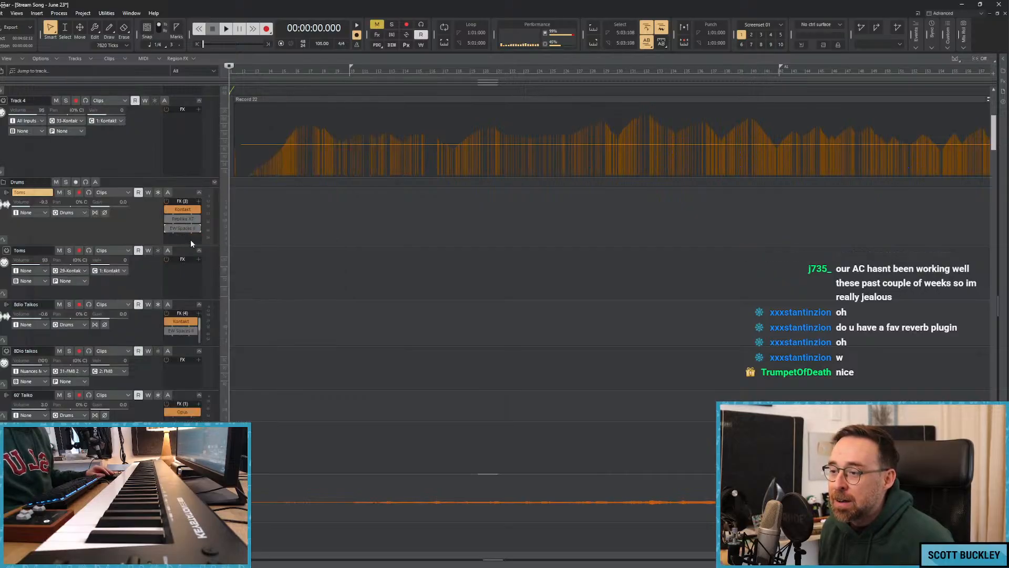
Browse the uncategorized audio effects available for the Toms track, including the kHs plug-ins, without inserting one.
right_click(188, 237)
mouse_move(235, 260)
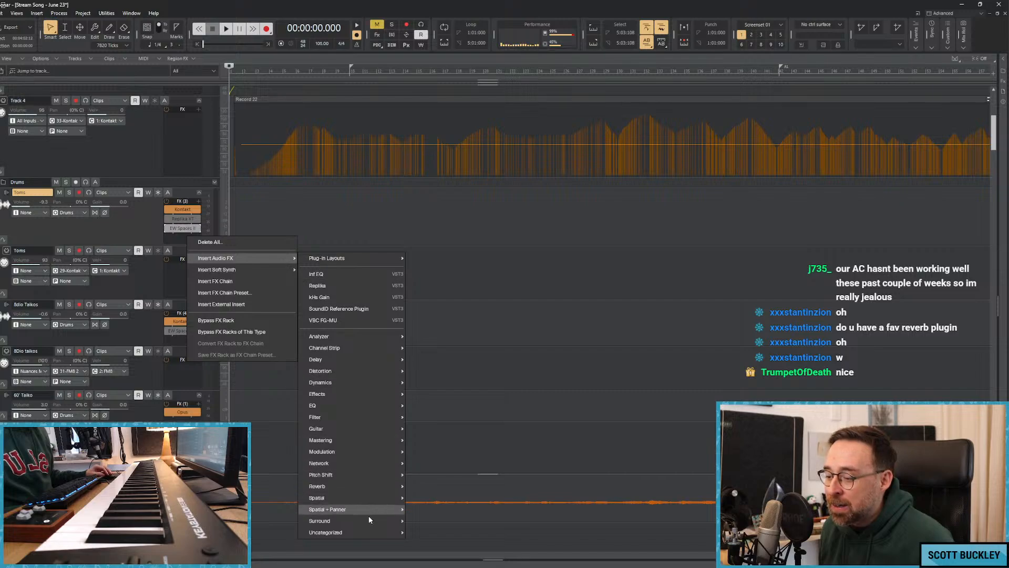
mouse_move(354, 532)
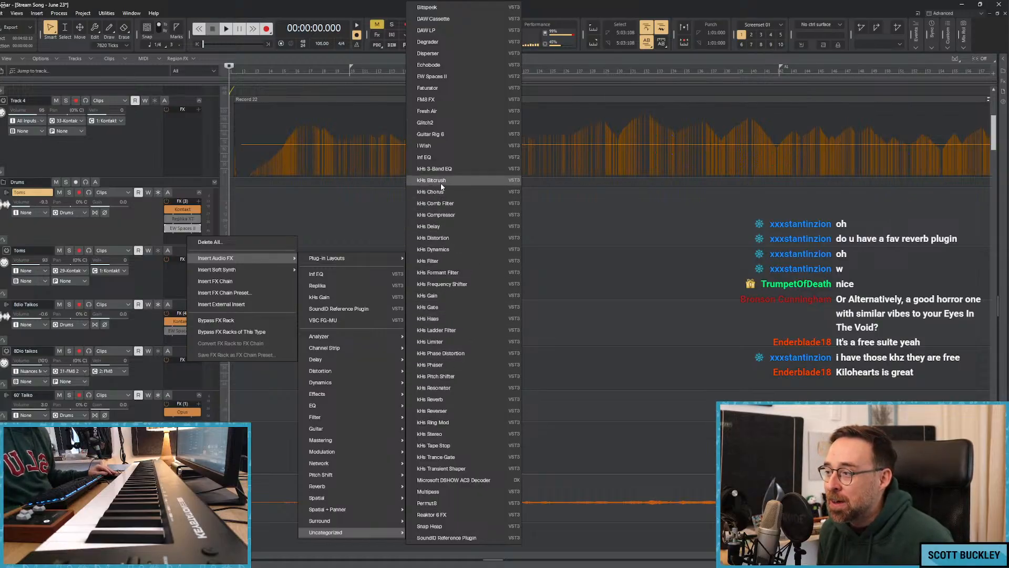
left_click(314, 2)
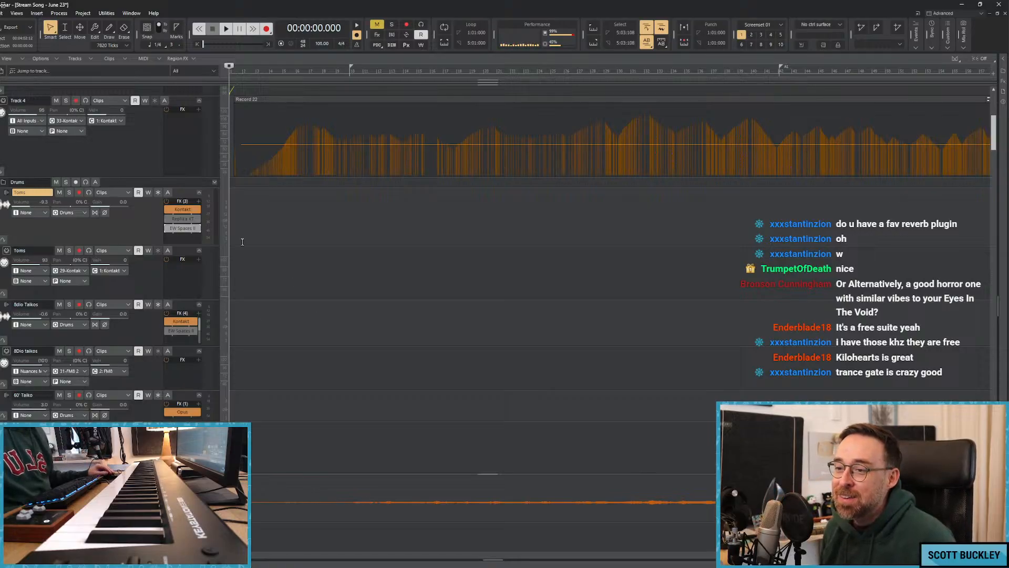
Play the song from the start and slightly lower the Lush Meadows volume envelope at about 9 seconds.
scroll(283, 252, "down", 6)
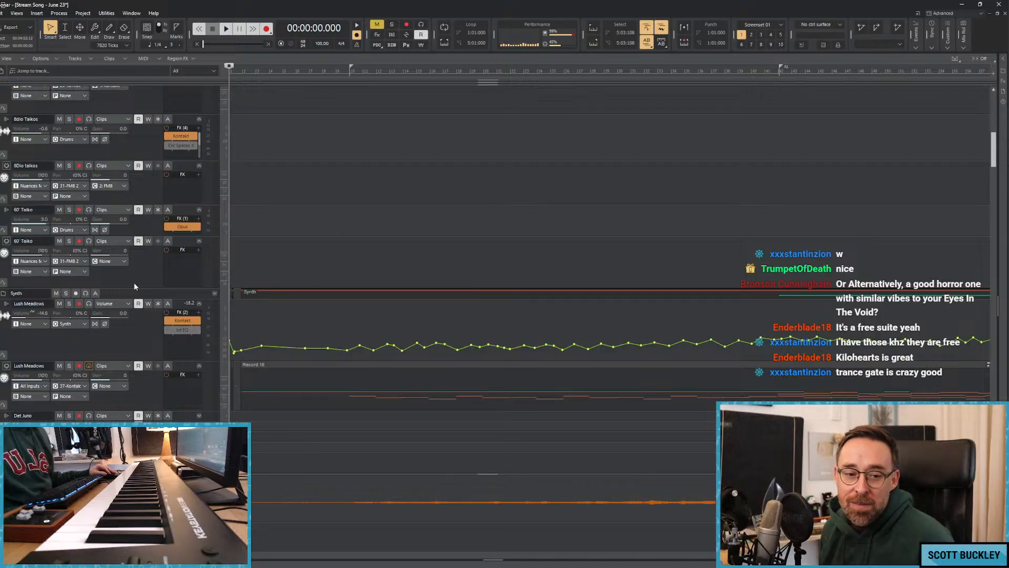
mouse_move(453, 567)
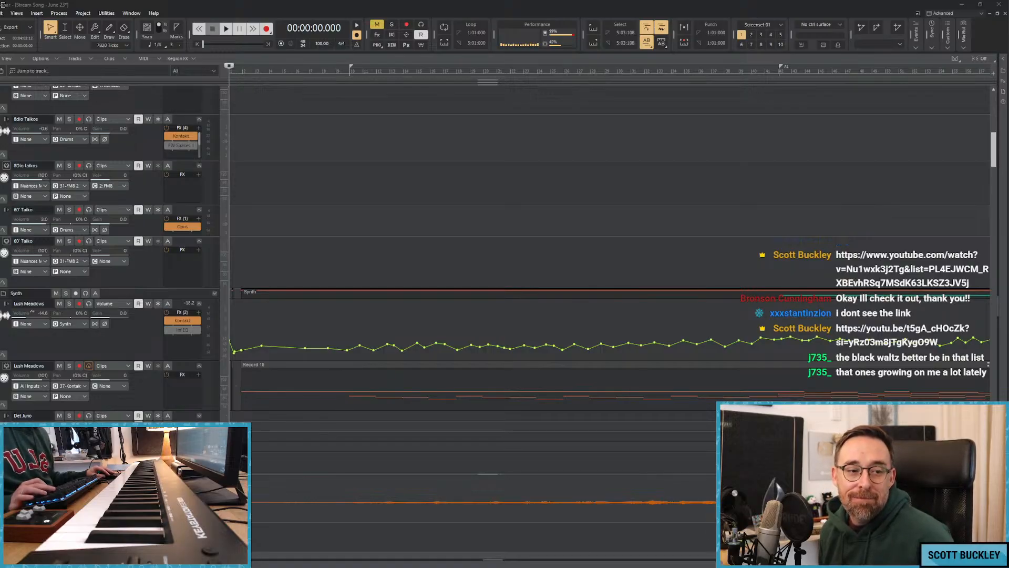
key("space")
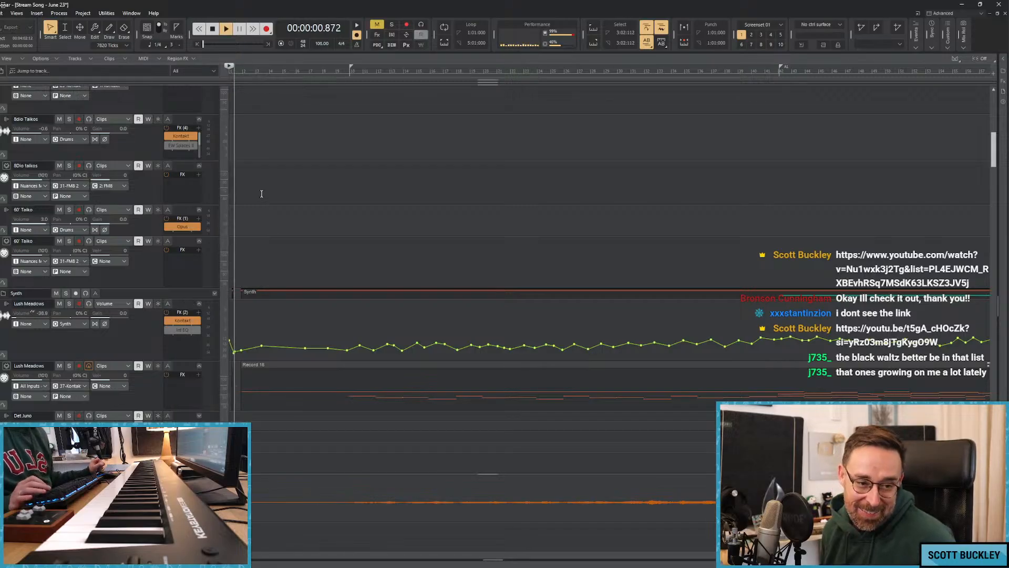
key("space")
key("space")
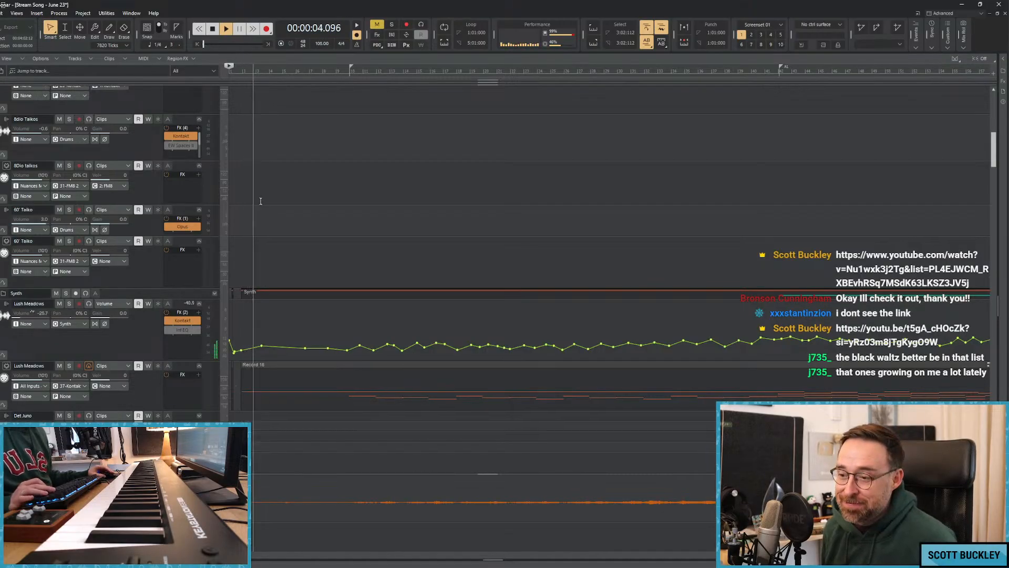
scroll(286, 200, "down", 3)
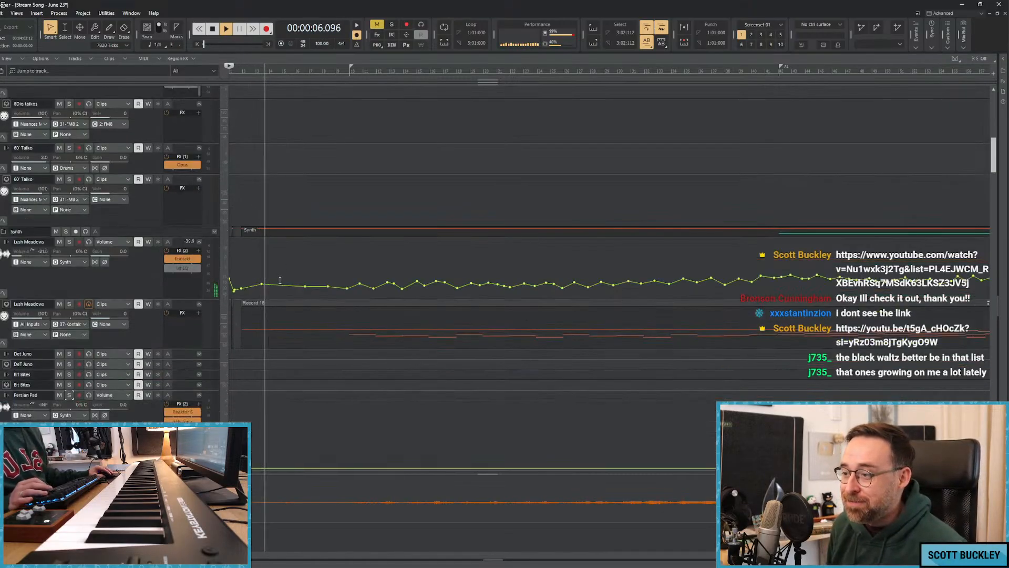
left_click_drag(284, 285, 284, 287)
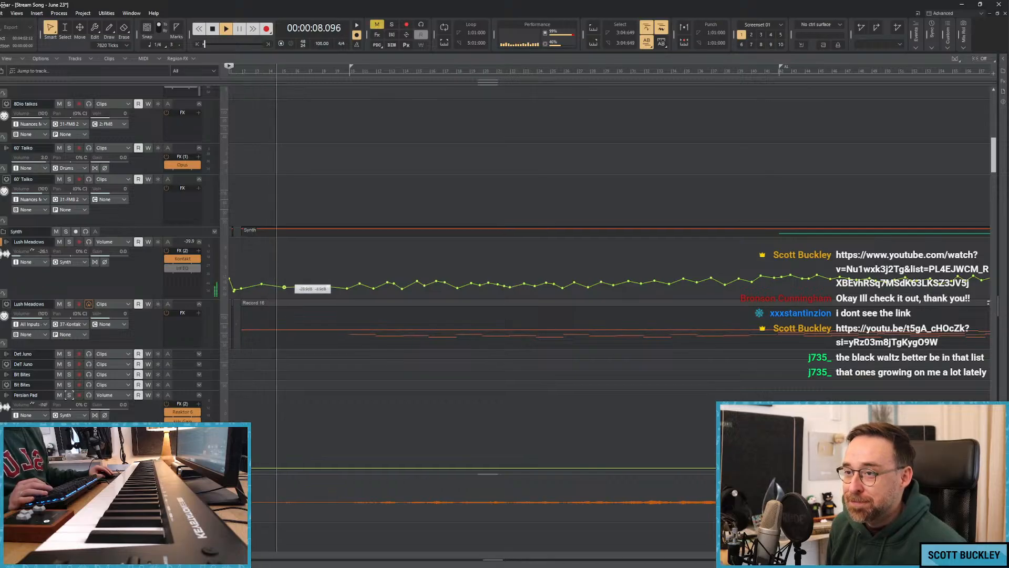
Listen to the song while examining the pad, winds, brass, percussion and string tracks down to the cellos.
scroll(294, 284, "down", 7)
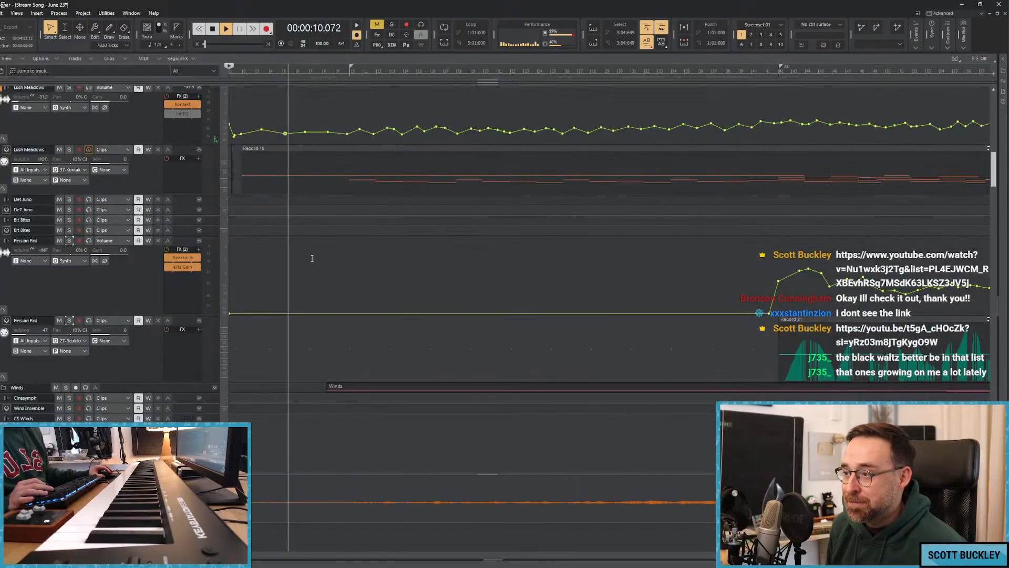
scroll(341, 177, "down", 15)
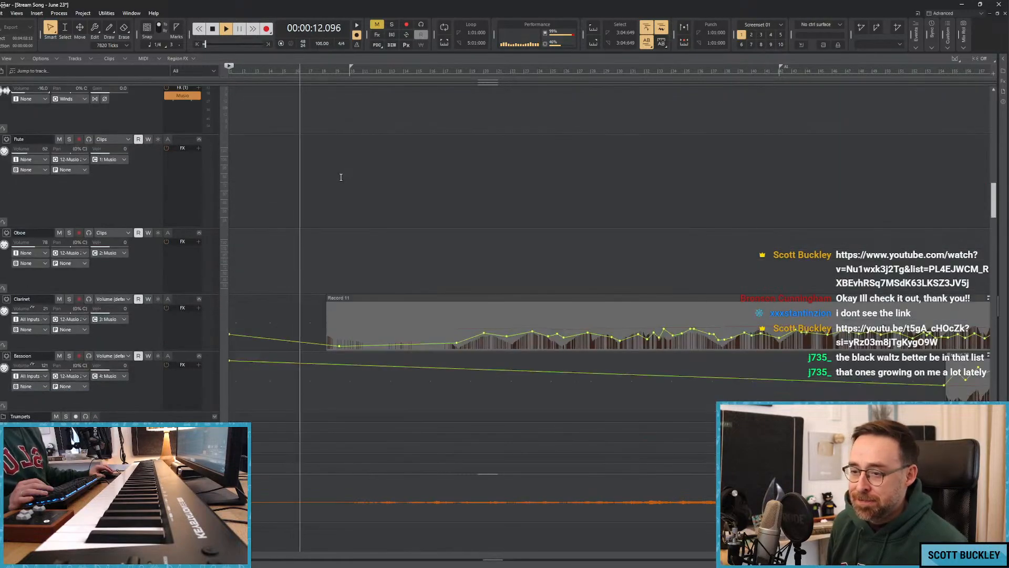
scroll(341, 177, "down", 15)
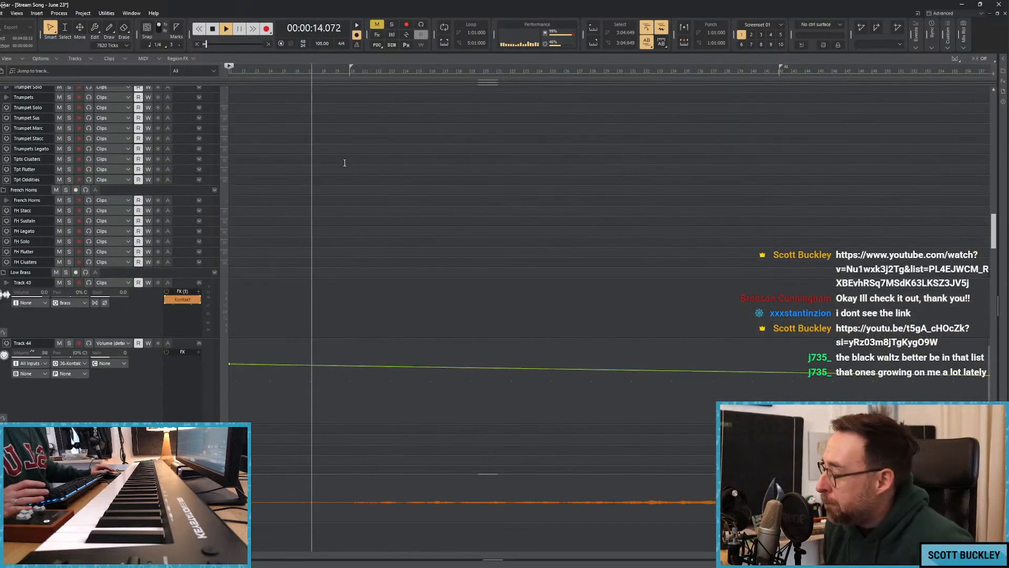
scroll(343, 162, "down", 8)
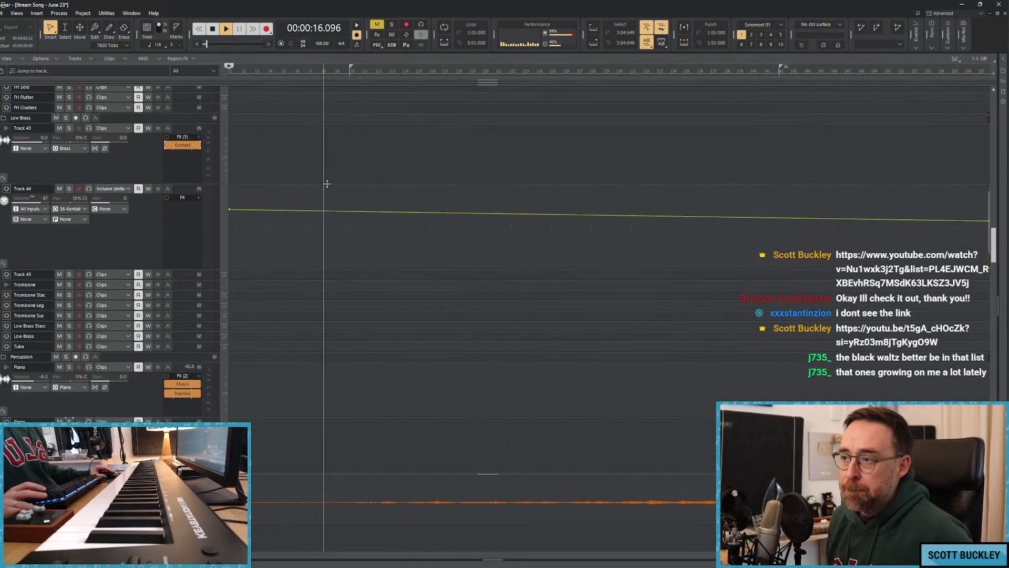
scroll(367, 197, "down", 2)
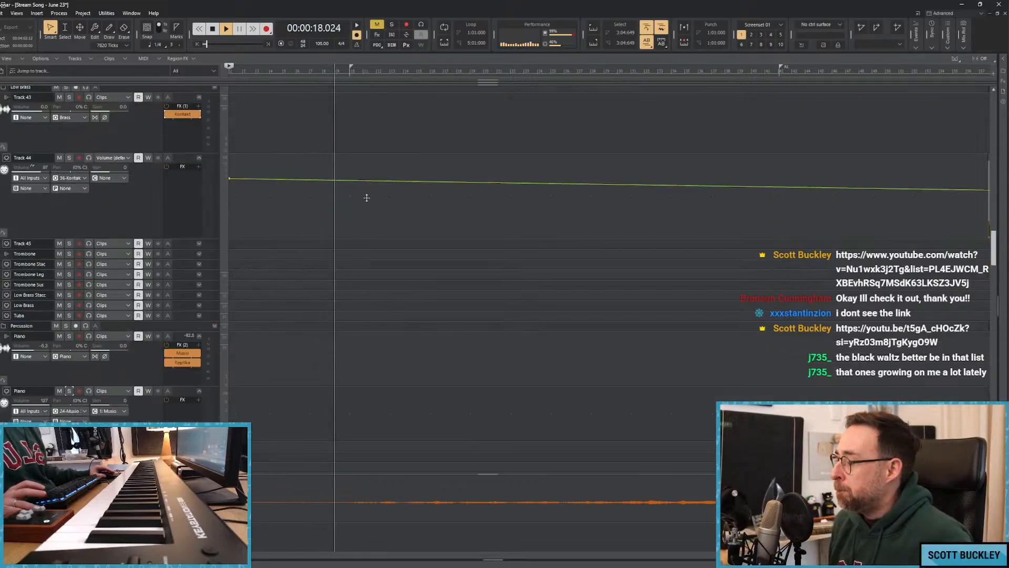
scroll(367, 198, "down", 20)
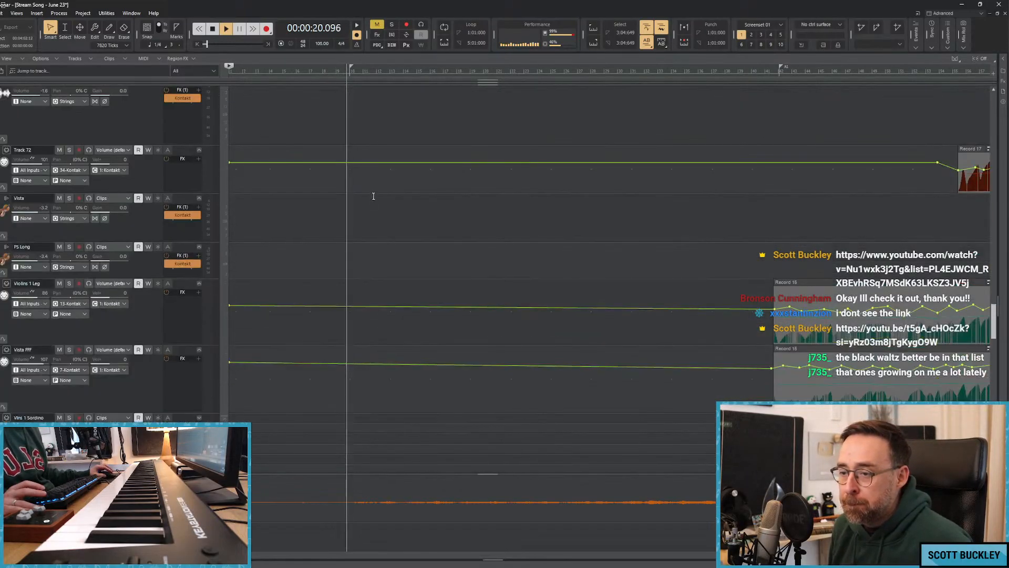
scroll(367, 199, "down", 5)
scroll(279, 278, "down", 5)
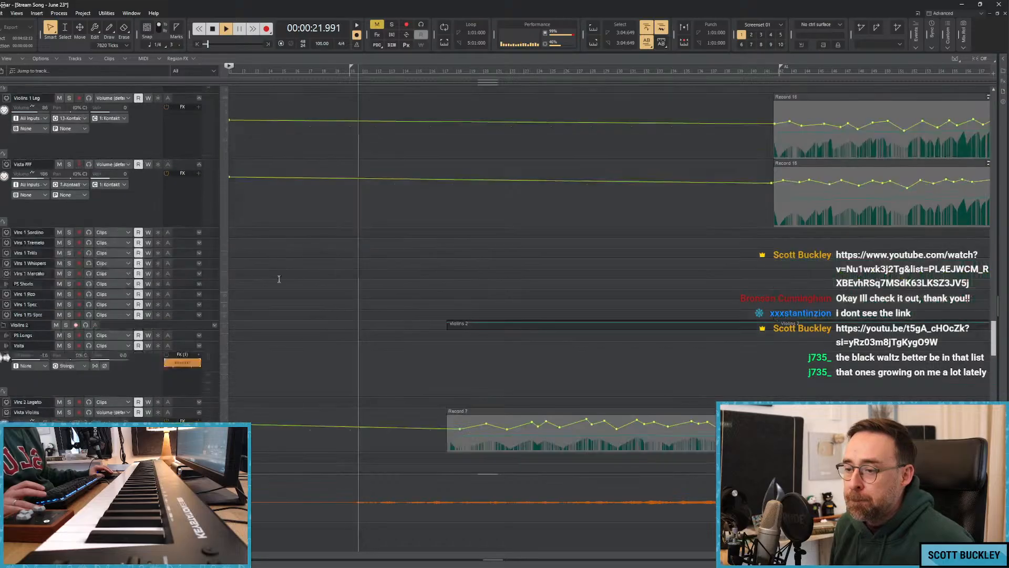
scroll(279, 279, "down", 10)
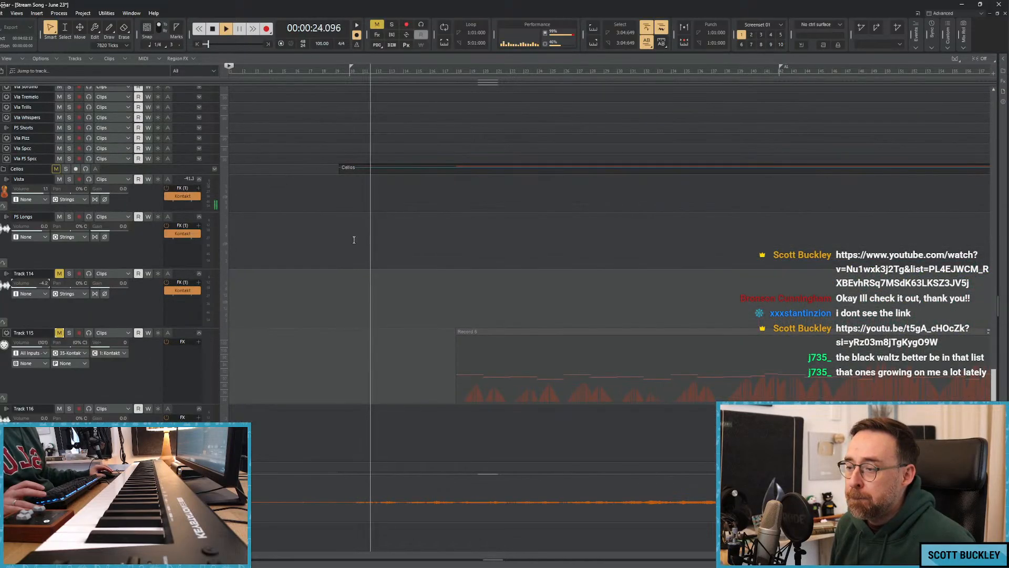
scroll(354, 237, "up", 15)
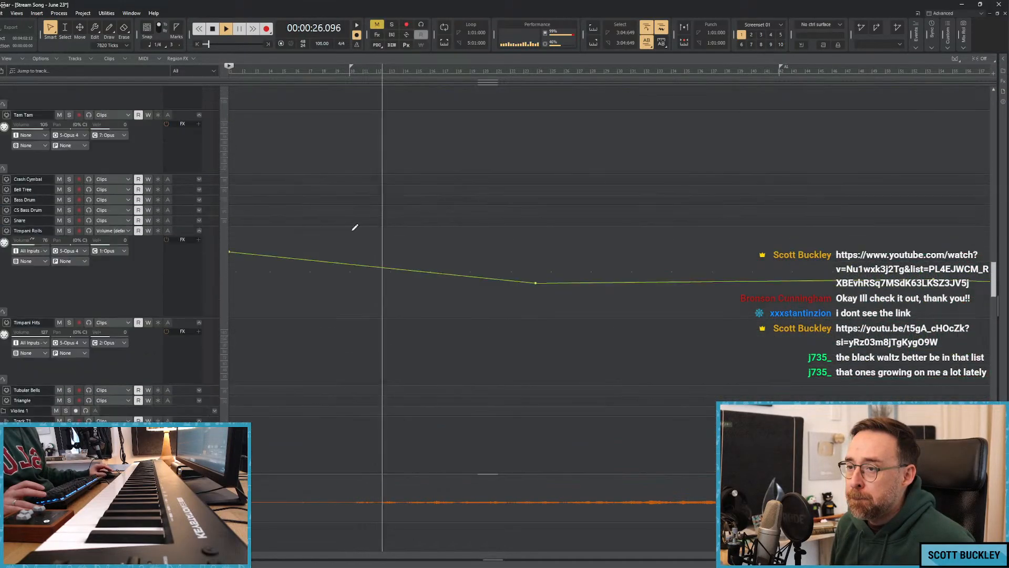
scroll(352, 227, "up", 15)
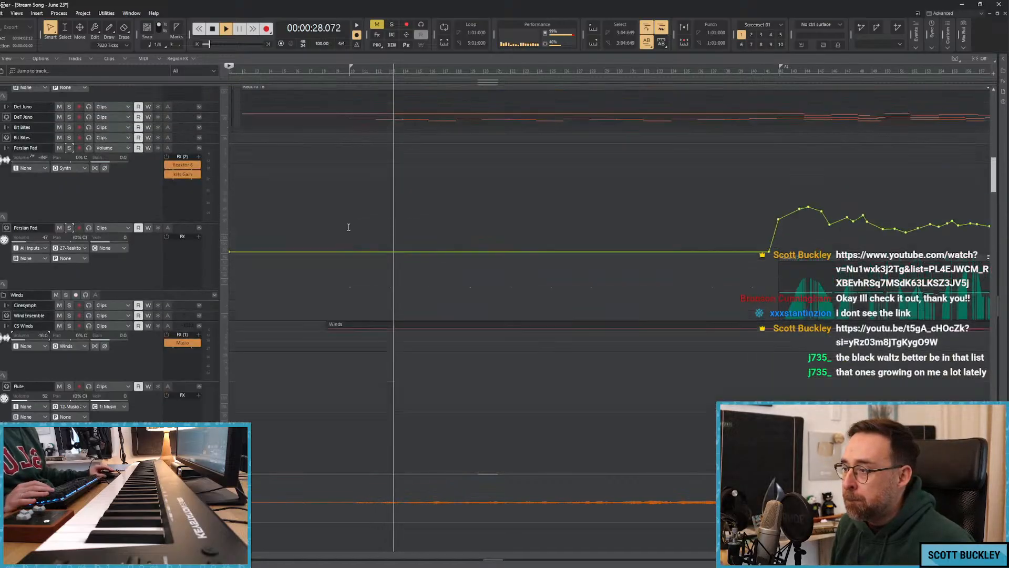
Pull down the Lush Meadows volume envelope at about 48 seconds during playback.
scroll(348, 227, "up", 5)
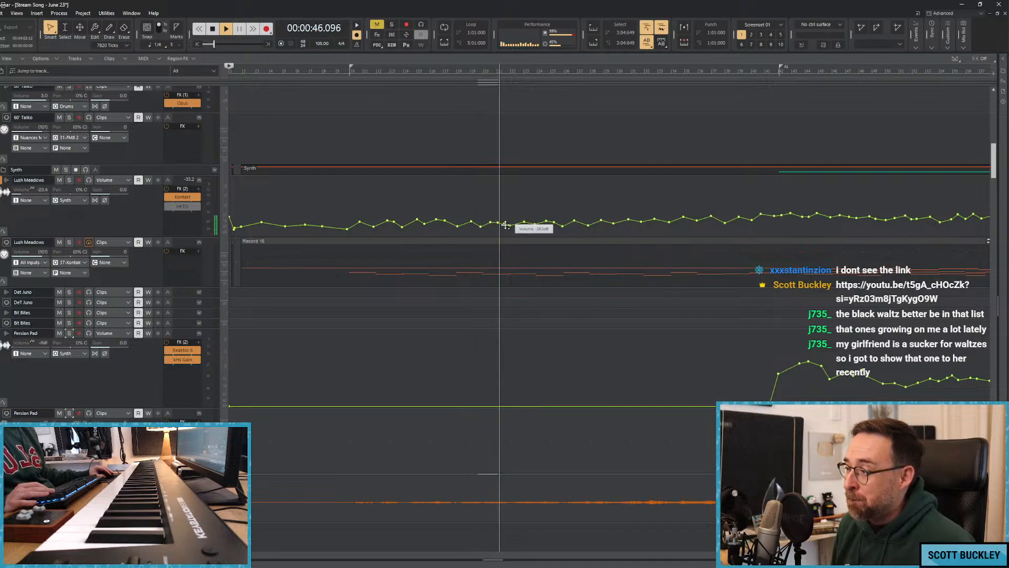
left_click_drag(505, 225, 510, 229)
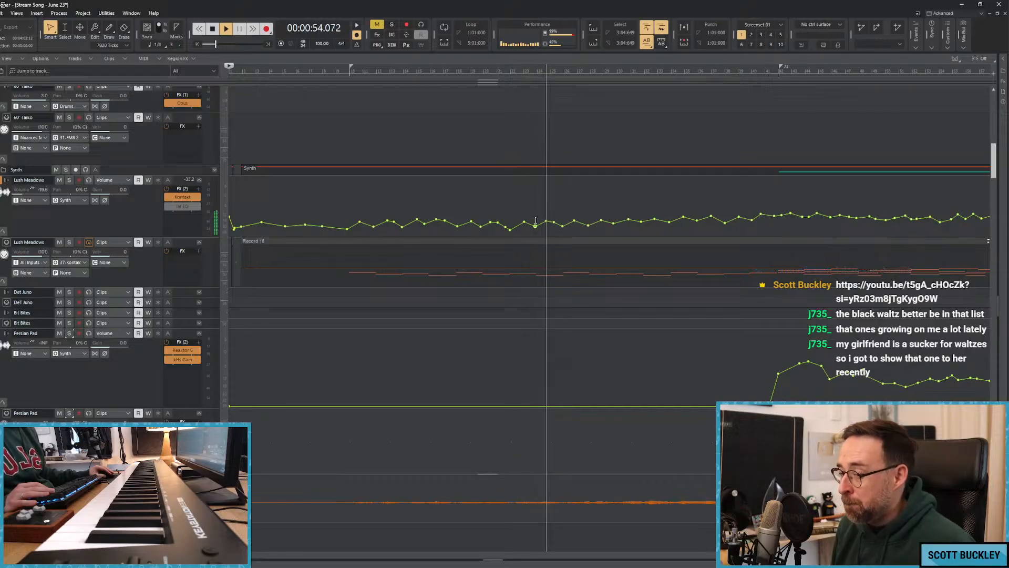
scroll(535, 220, "down", 6)
scroll(525, 218, "up", 3)
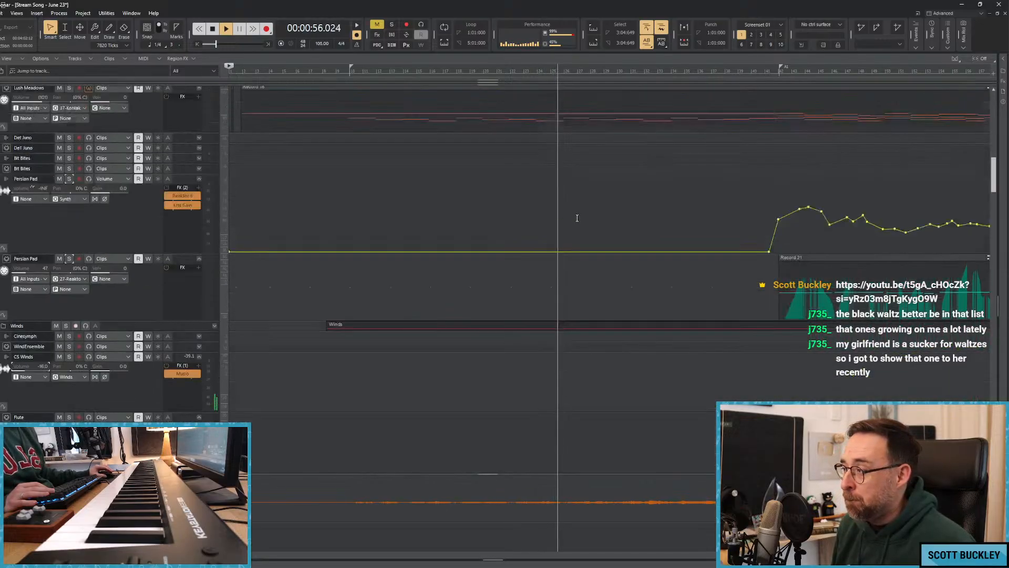
scroll(577, 218, "up", 2)
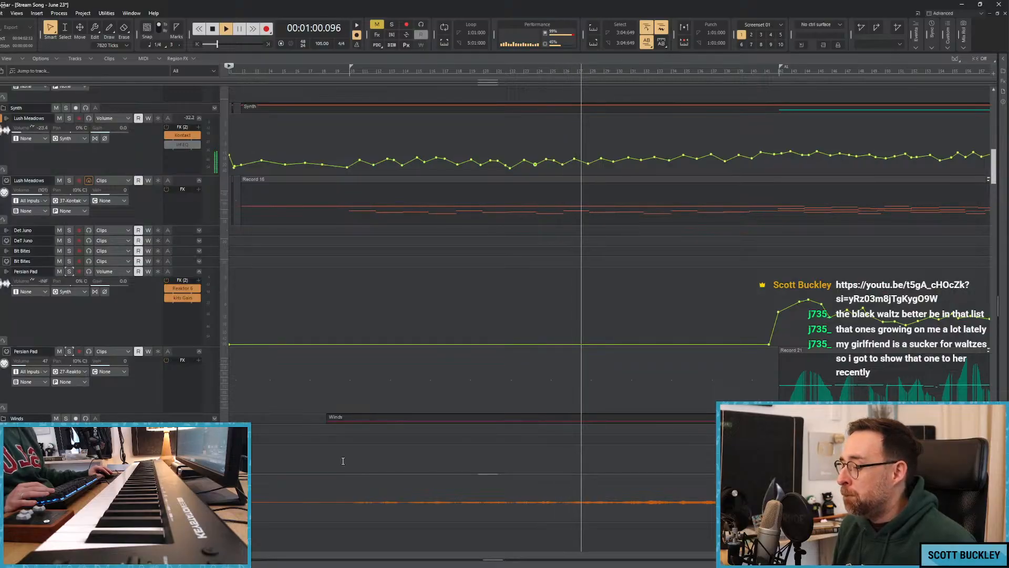
Follow the playback further along the timeline and examine the Persian Pad, clarinet and bassoon volume envelopes.
left_click_drag(235, 556, 295, 555)
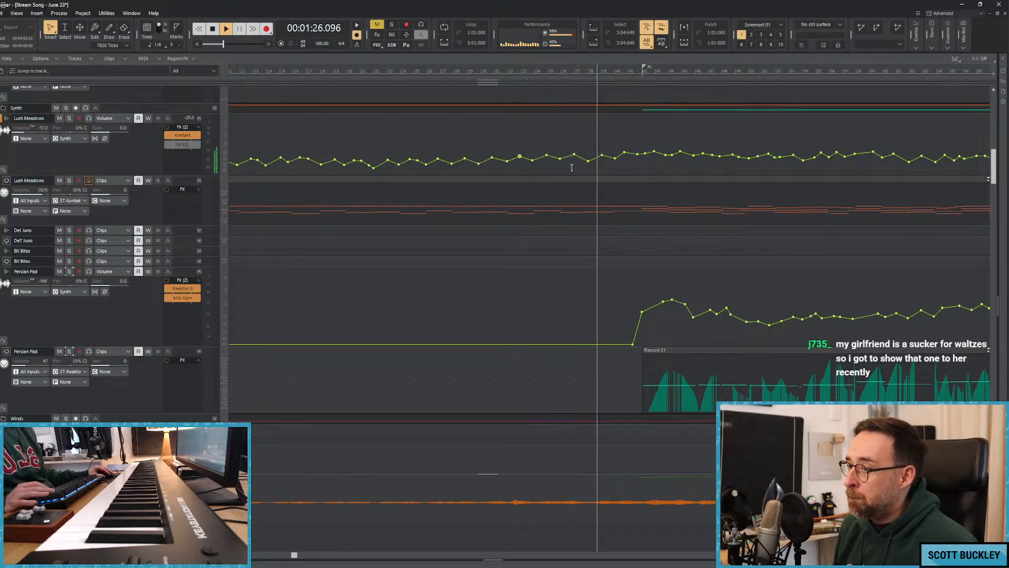
scroll(471, 186, "down", 5)
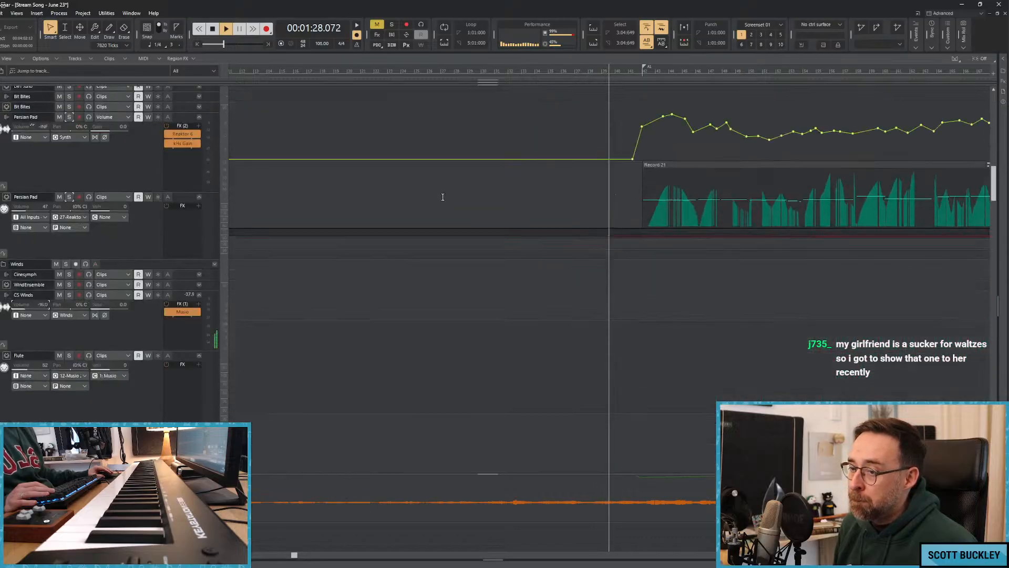
scroll(437, 200, "down", 8)
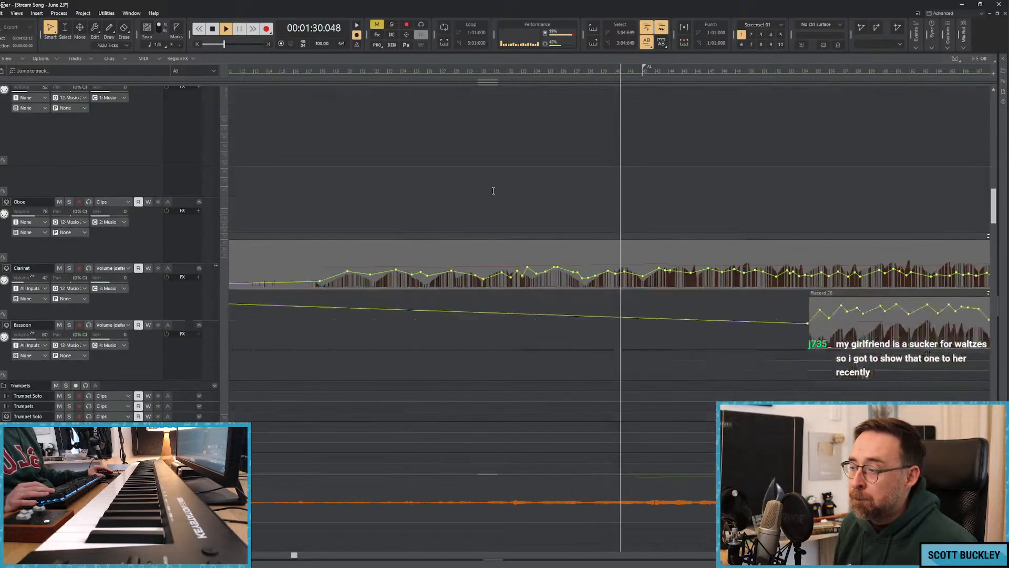
scroll(493, 190, "down", 6)
scroll(579, 200, "up", 5)
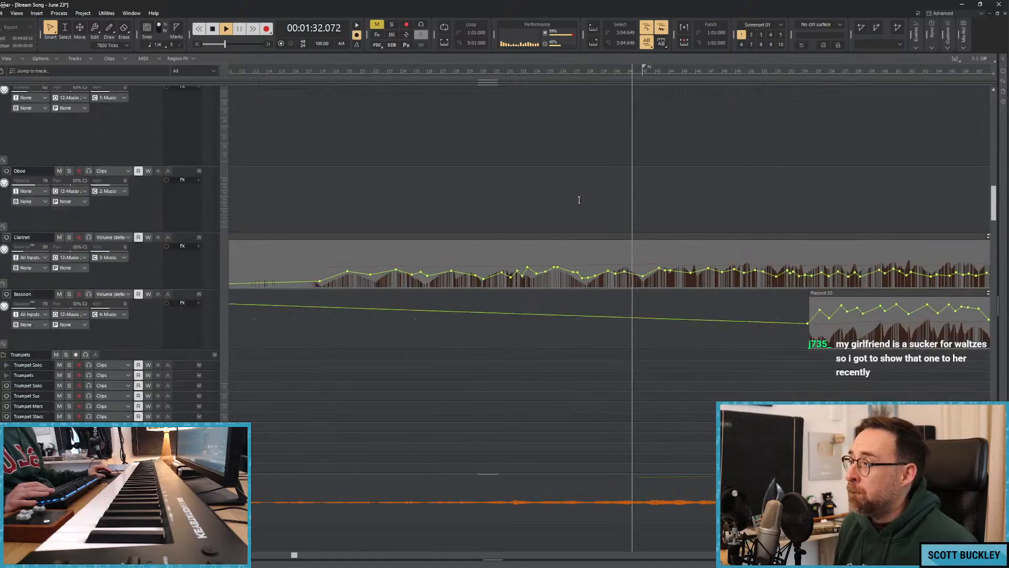
scroll(579, 200, "up", 3)
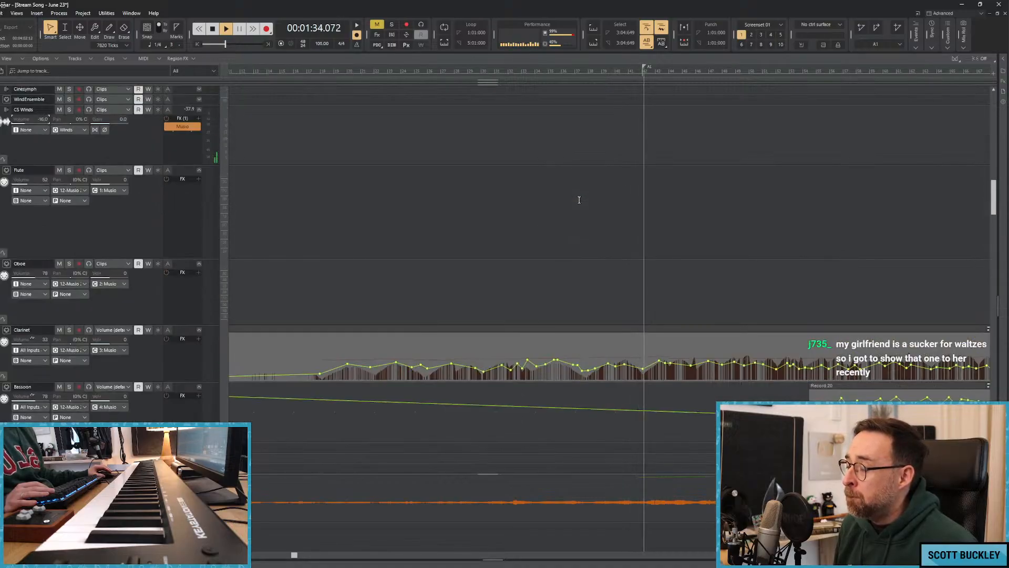
scroll(526, 181, "down", 2)
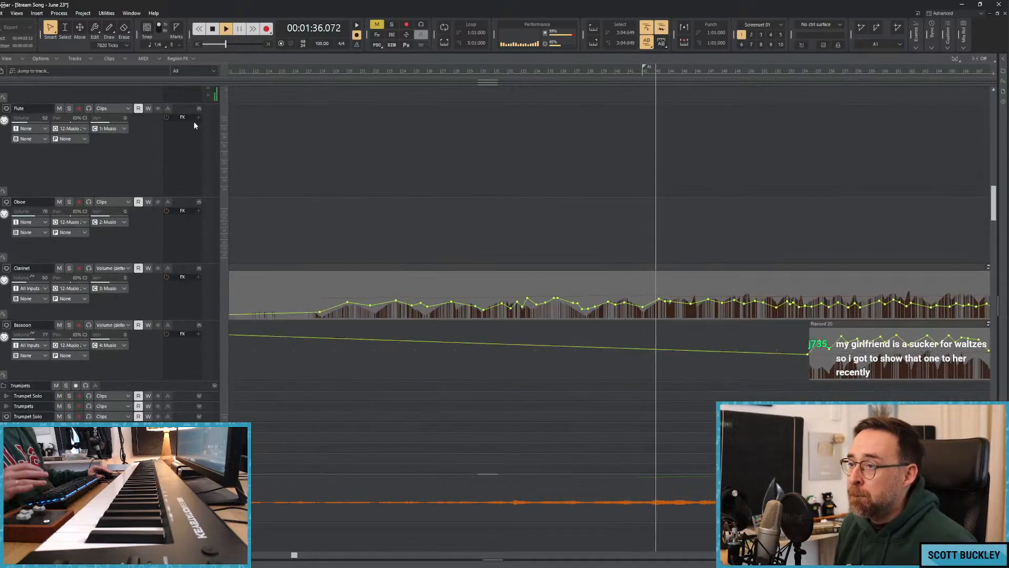
Select the Trumpet Solo instrument track in the Trumpets folder and enlarge its track strip during playback.
scroll(476, 251, "down", 8)
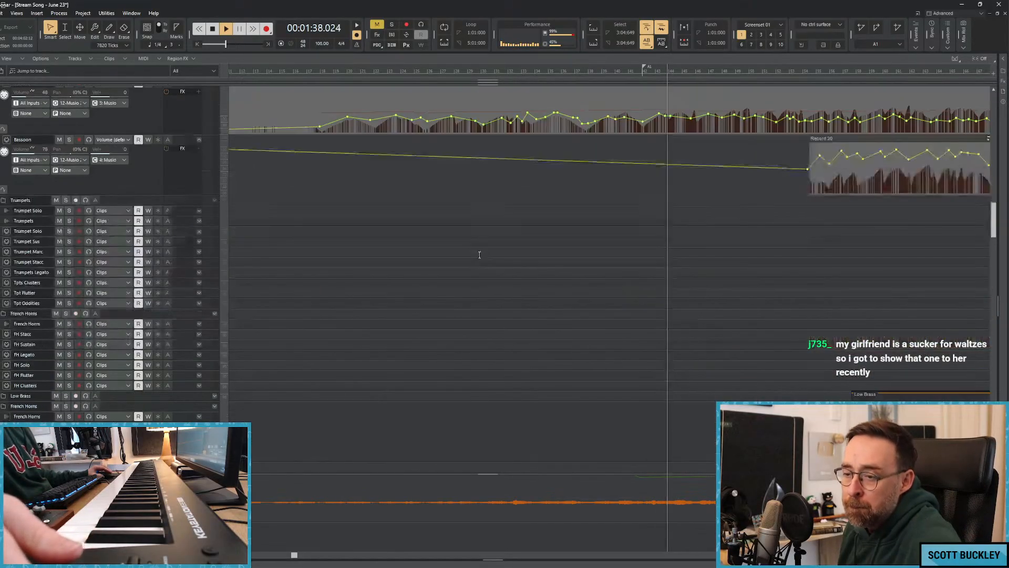
scroll(473, 244, "down", 1)
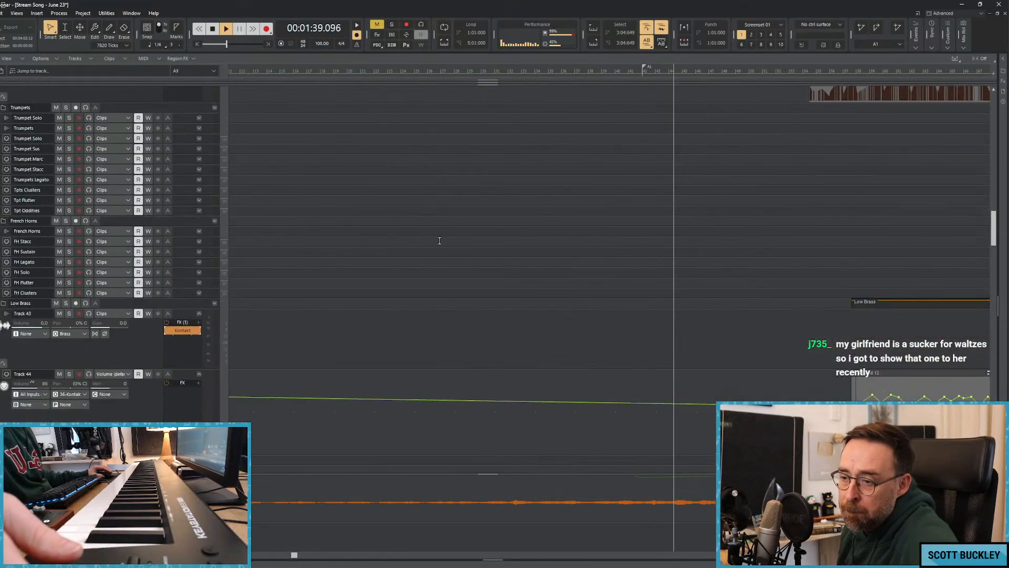
left_click(181, 142)
left_click_drag(181, 143, 187, 190)
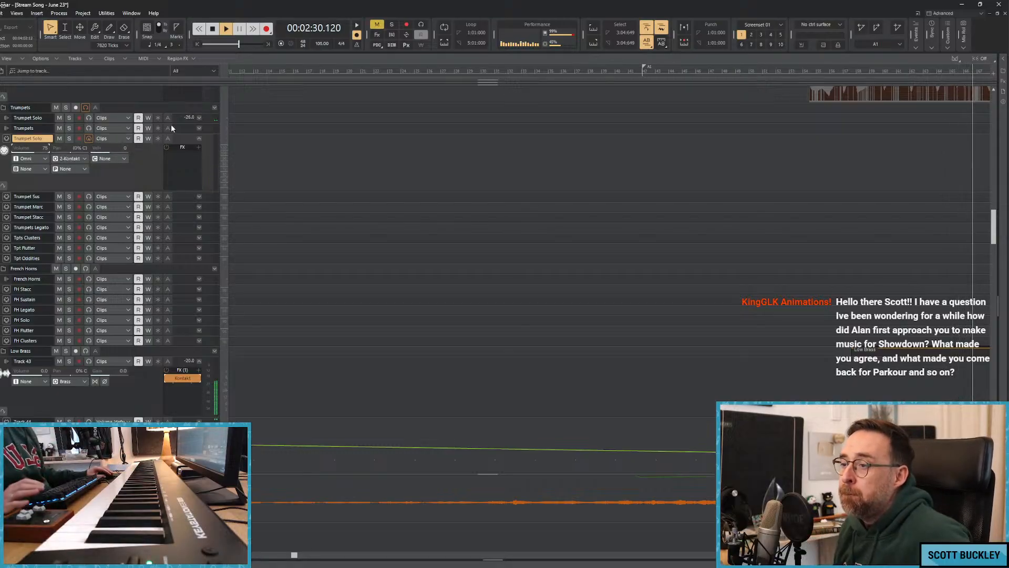
Expand the Trumpet Solo audio track and examine the mute options of its Kontakt Solo Trumpet instrument.
left_click(199, 118)
double_click(180, 135)
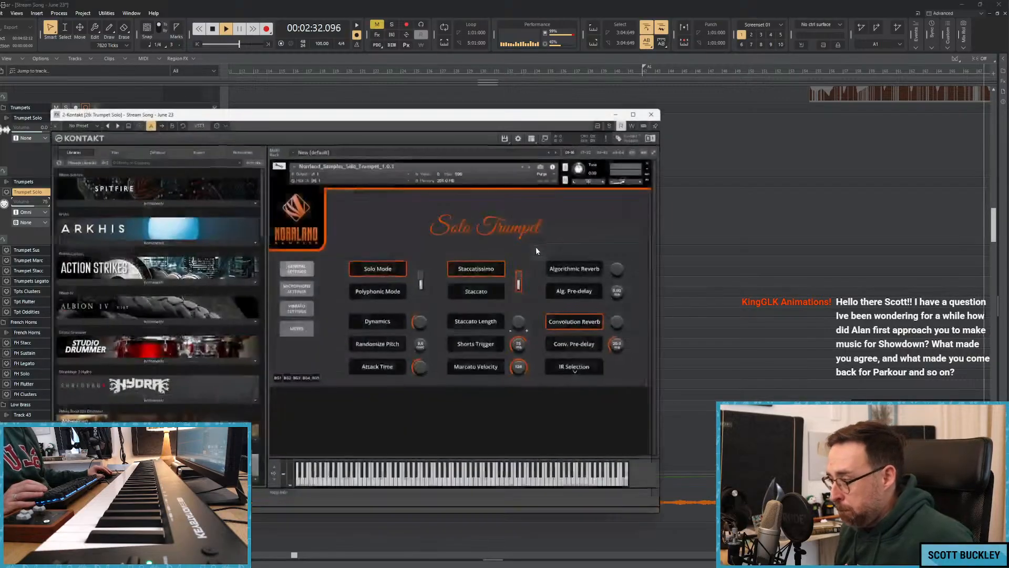
left_click(295, 329)
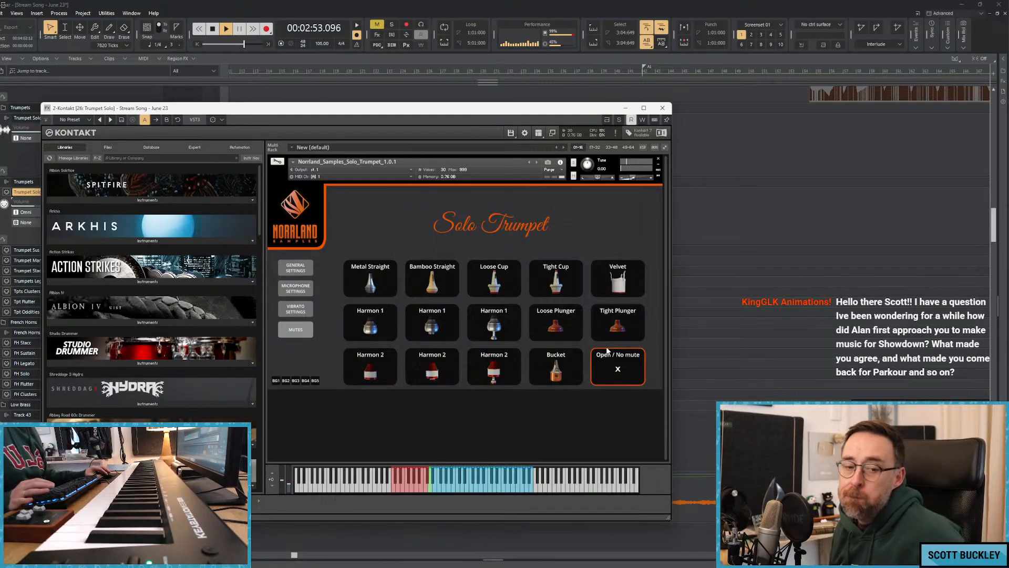
left_click(662, 108)
Stop playback and insert the Replika delay on the Trumpet Solo audio track with the Soft Clouds preset.
key("space")
right_click(180, 153)
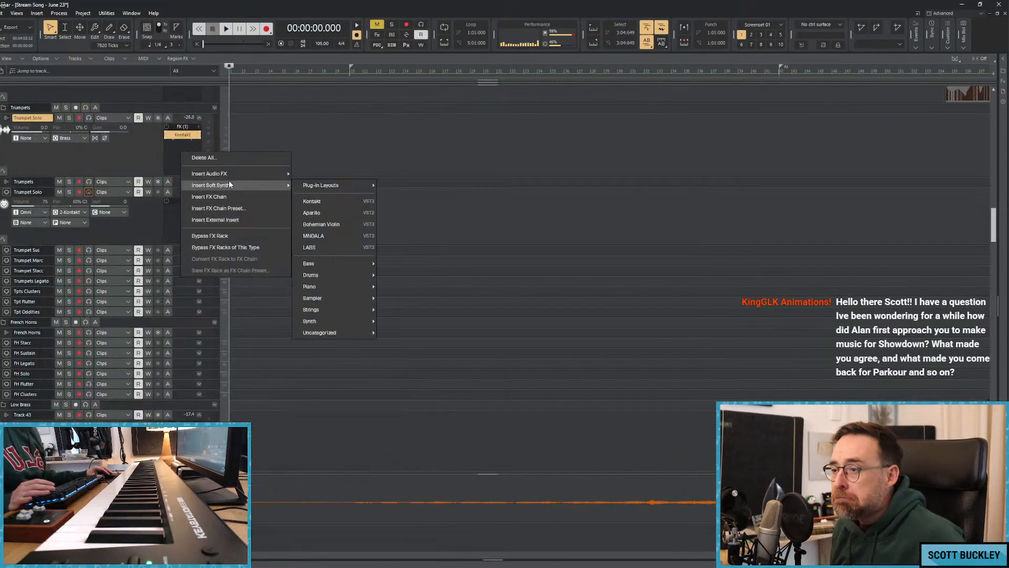
key("Escape")
right_click(187, 160)
mouse_move(241, 182)
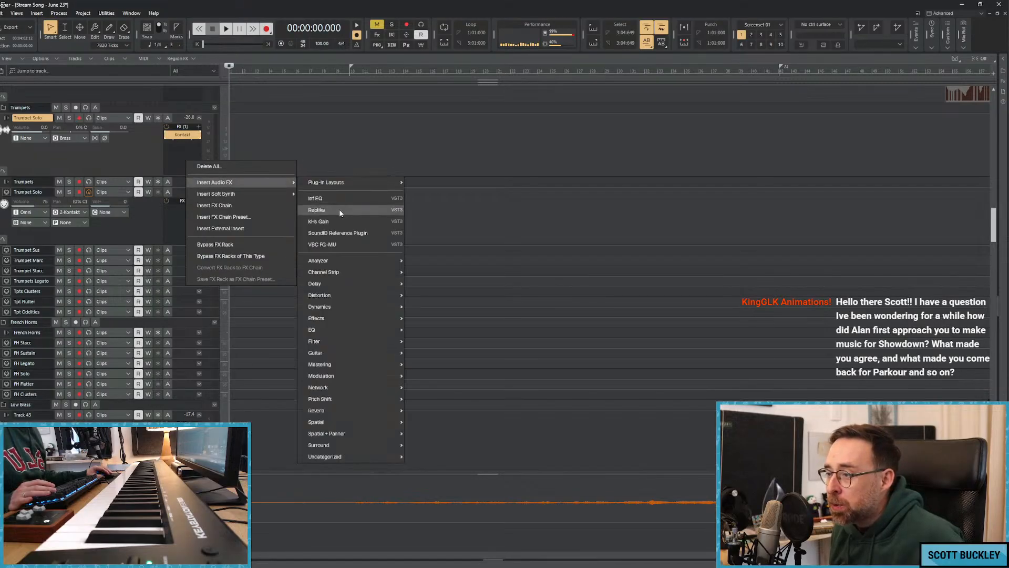
left_click(339, 209)
left_click(197, 132)
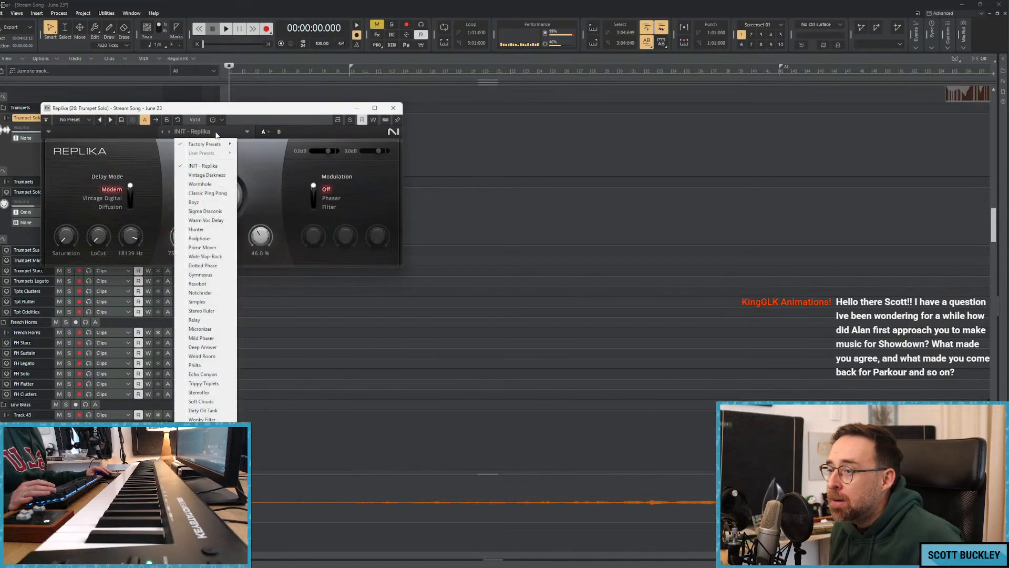
left_click(199, 402)
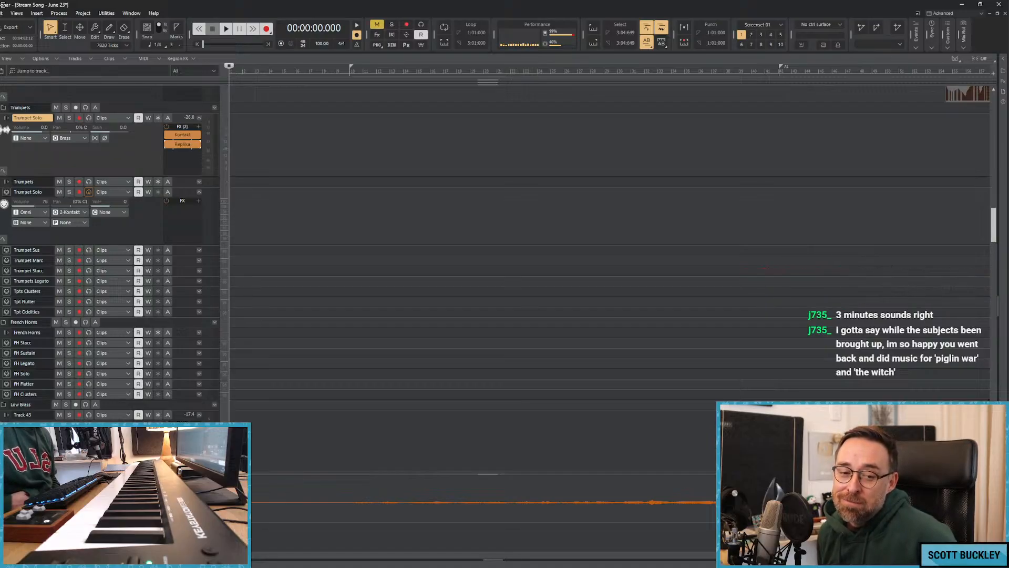
Play the song from the start and select the FH Solo track in the French Horns folder.
key("space")
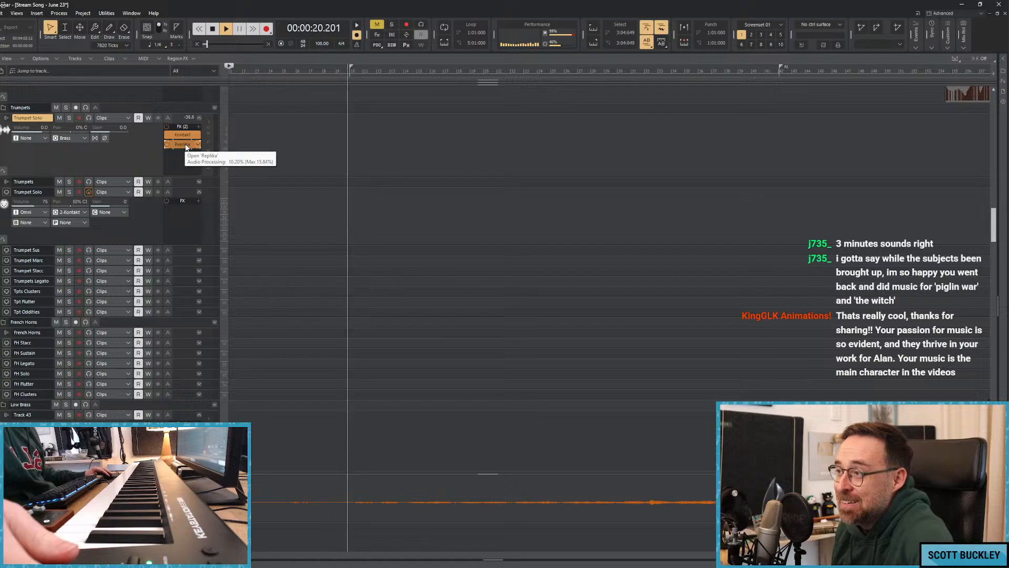
scroll(350, 224, "down", 2)
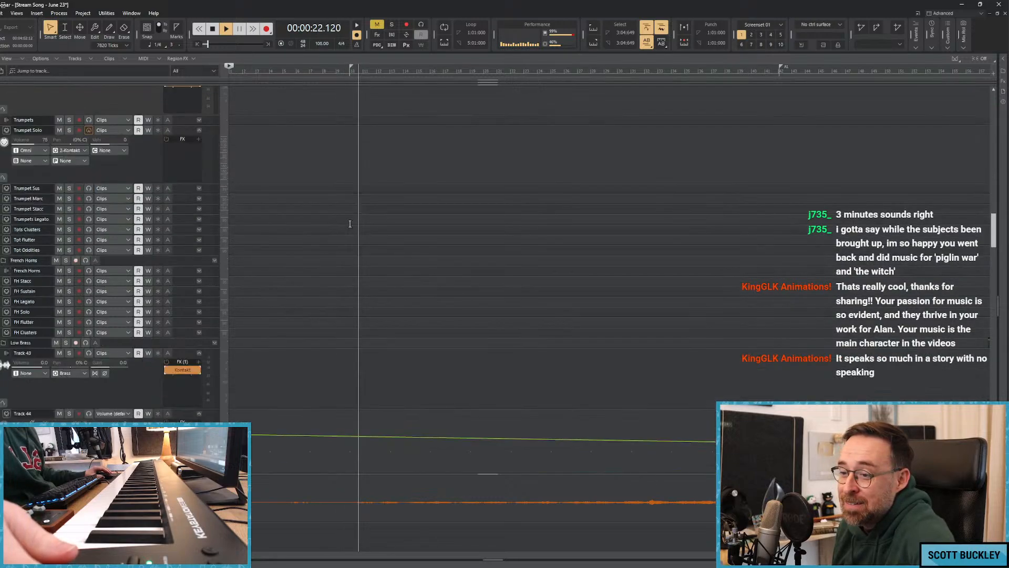
scroll(349, 223, "down", 1)
left_click(187, 280)
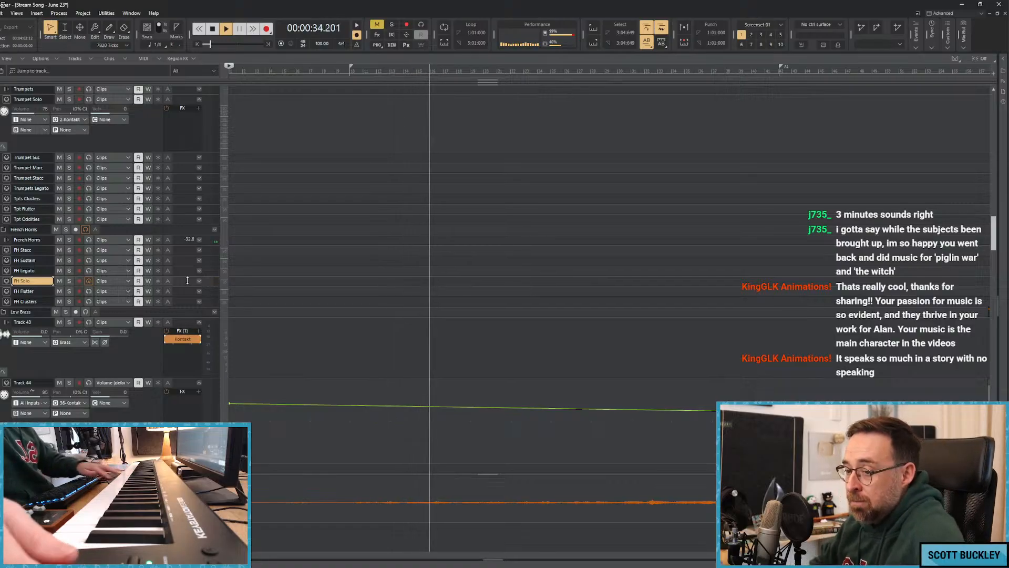
Examine the low brass, percussion and string tracks down to the cellos and back to the first violins during playback.
scroll(242, 289, "down", 5)
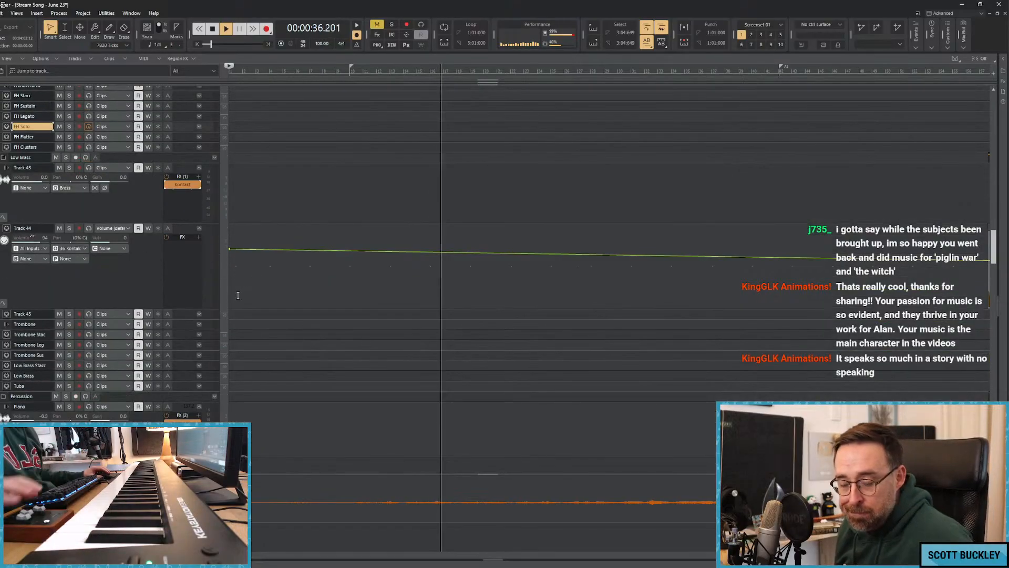
scroll(238, 292, "down", 4)
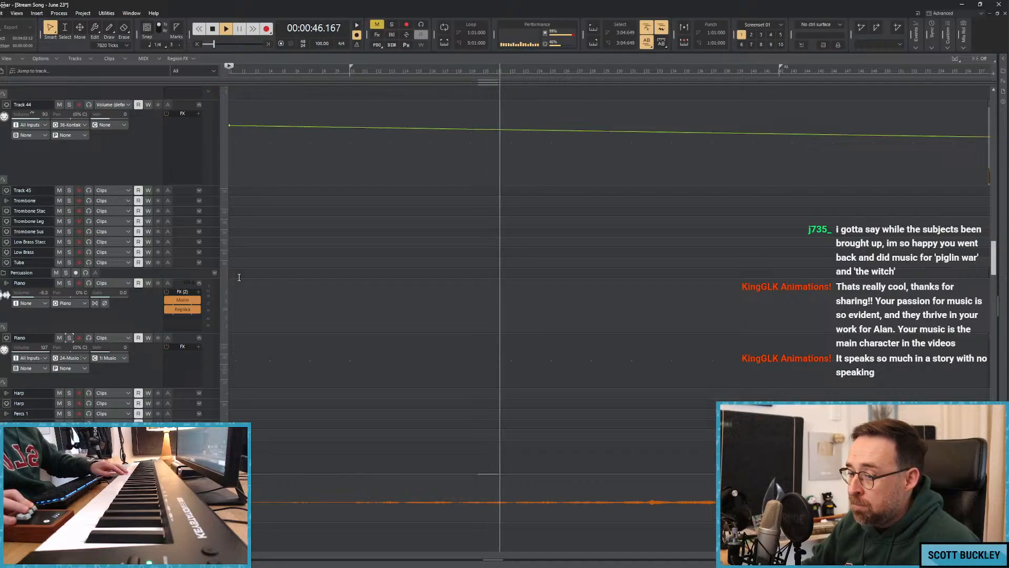
scroll(270, 253, "down", 8)
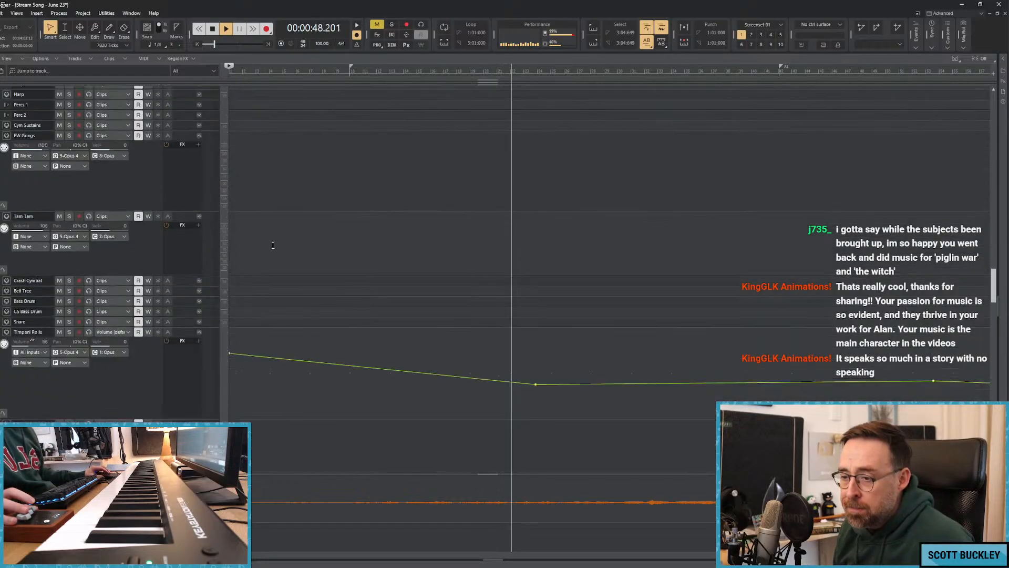
scroll(338, 232, "down", 10)
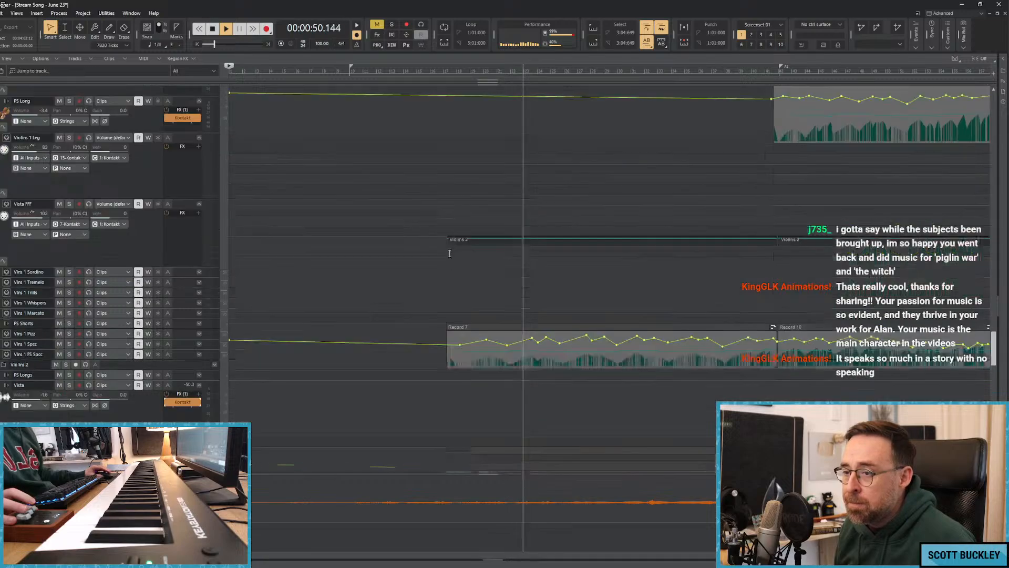
scroll(457, 241, "down", 10)
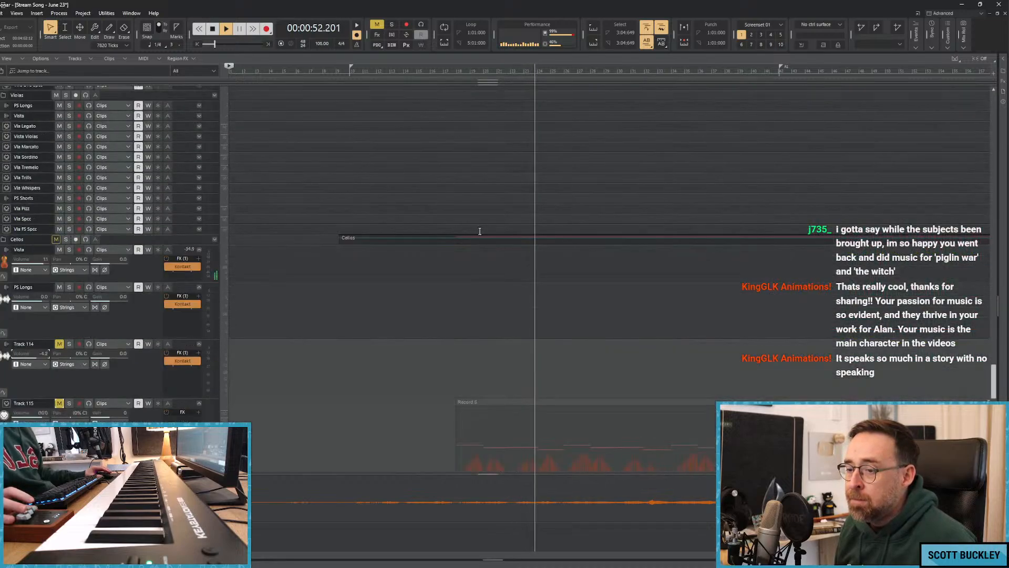
scroll(480, 231, "down", 8)
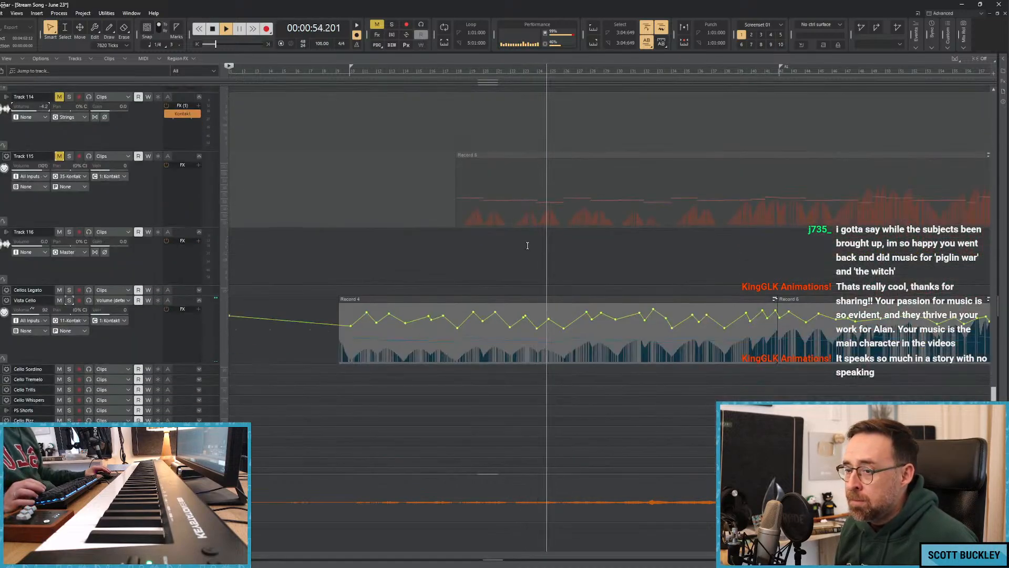
scroll(527, 246, "down", 3)
scroll(526, 244, "up", 6)
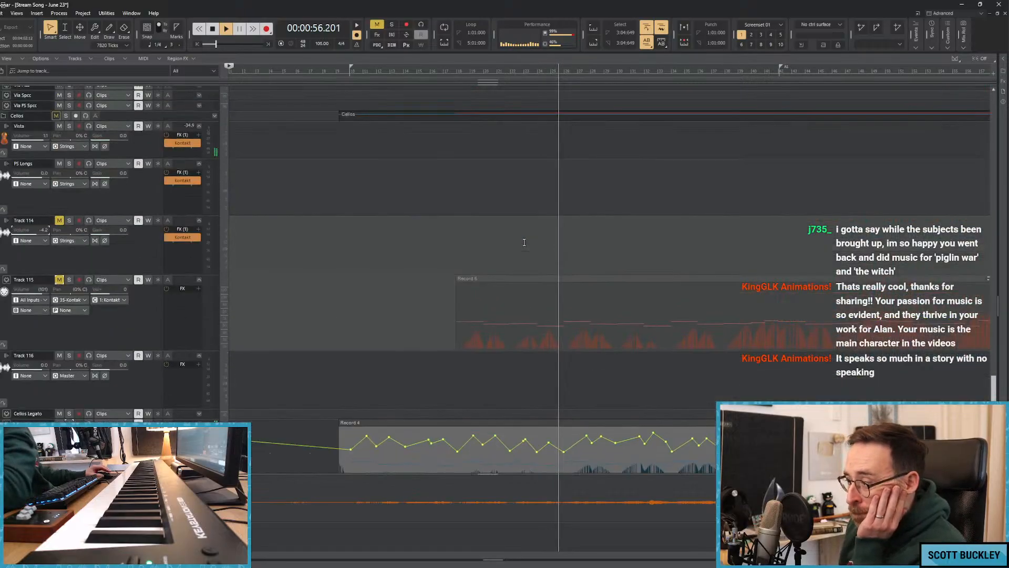
scroll(524, 243, "up", 10)
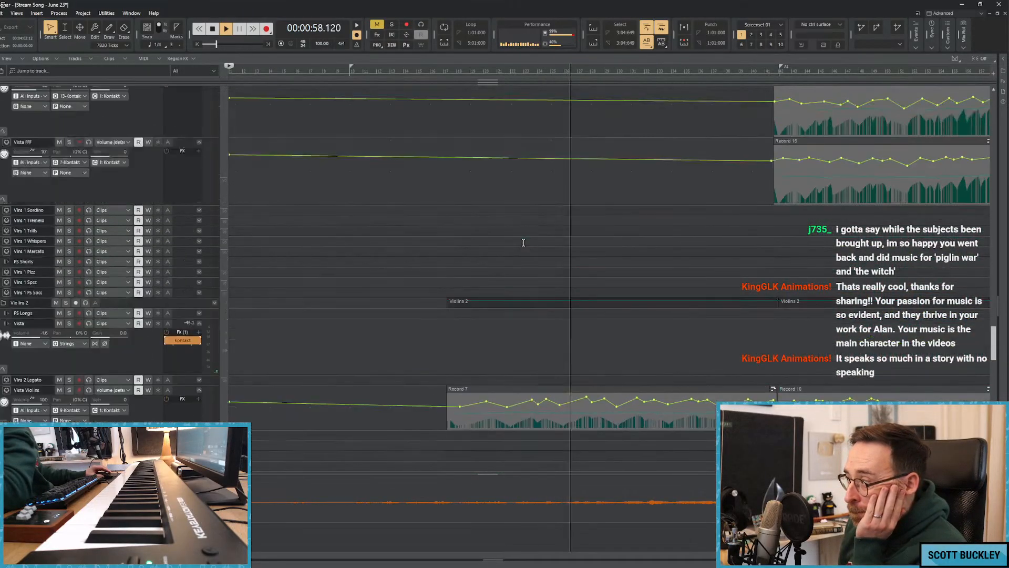
scroll(523, 242, "up", 8)
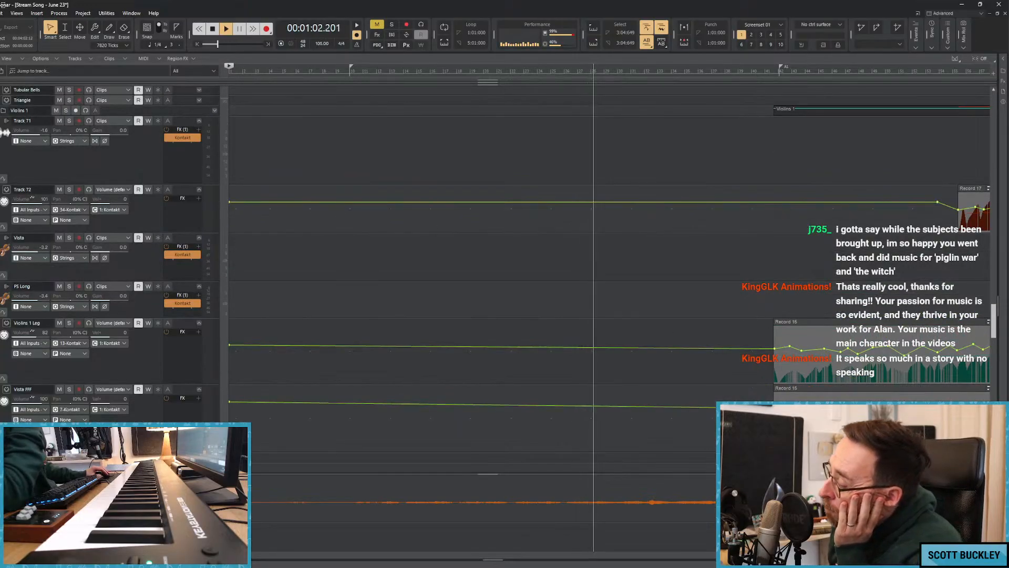
scroll(658, 282, "down", 5)
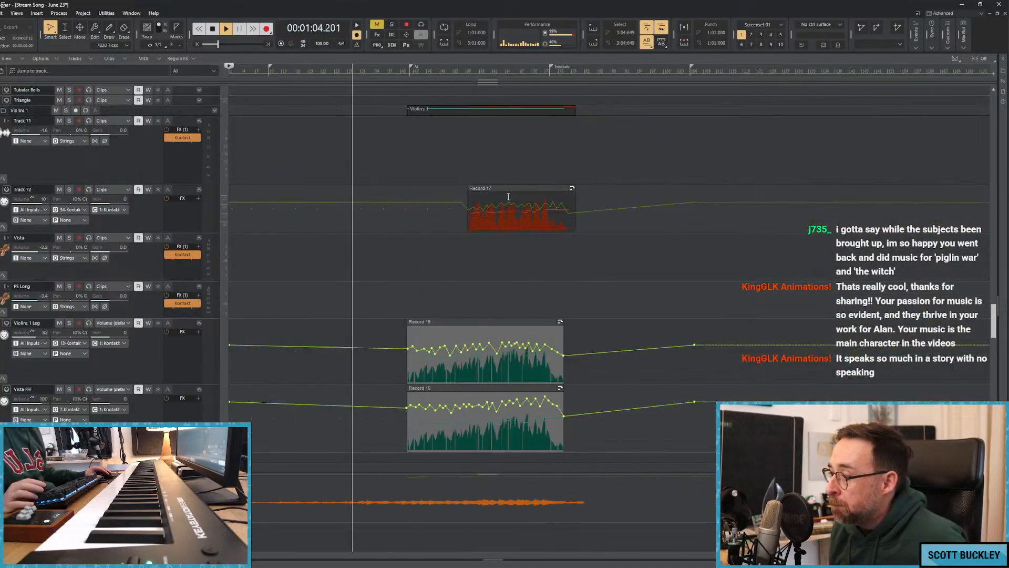
Mute the Record 17 clip on Track 72 and select that track for live playing.
left_click(508, 190)
key("k")
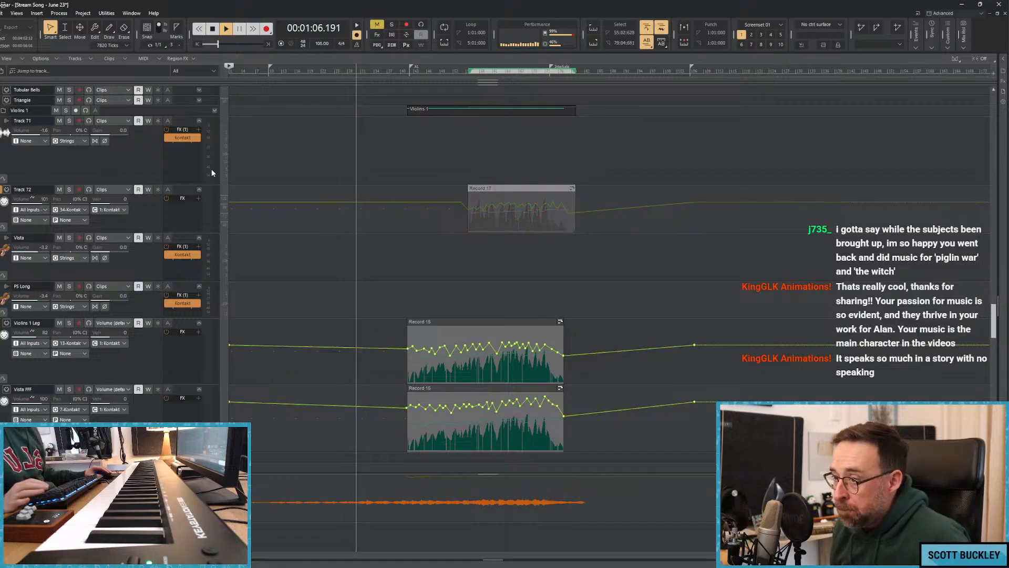
left_click(187, 190)
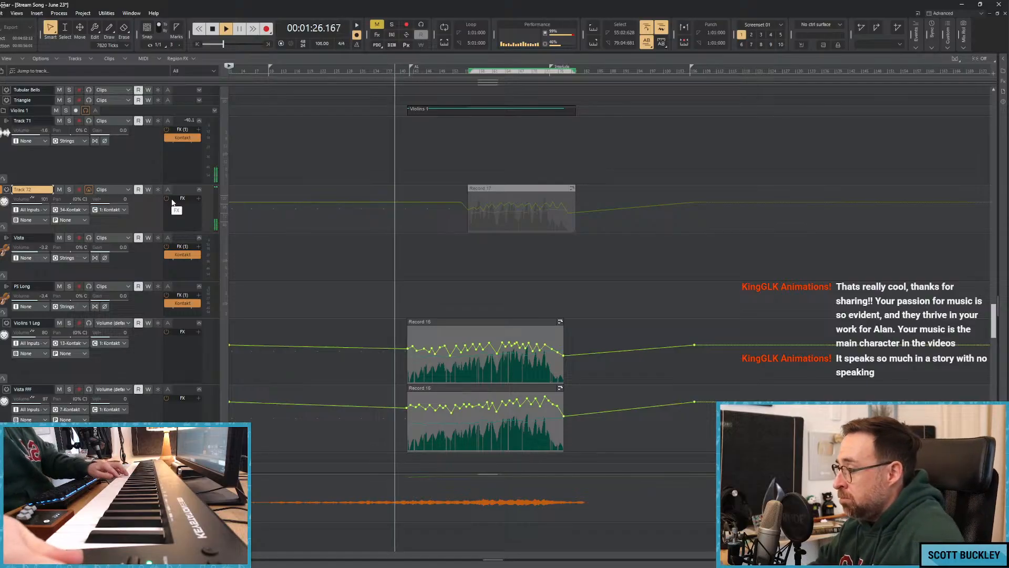
Unmute Tracks 114 and 115 in the Cellos folder and mute the recorded clip on Track 115.
scroll(275, 235, "down", 5)
scroll(274, 235, "down", 15)
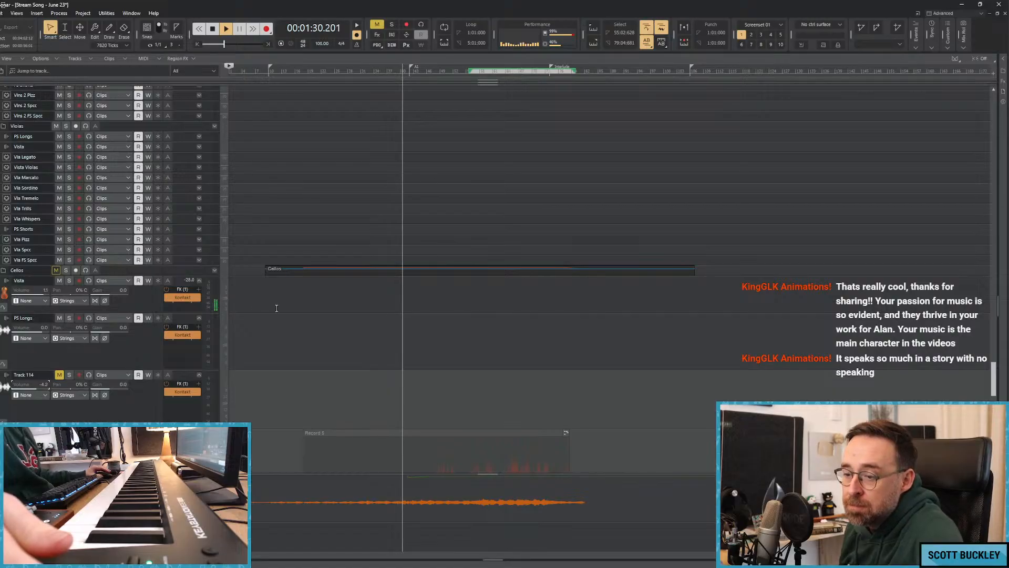
scroll(215, 296, "down", 6)
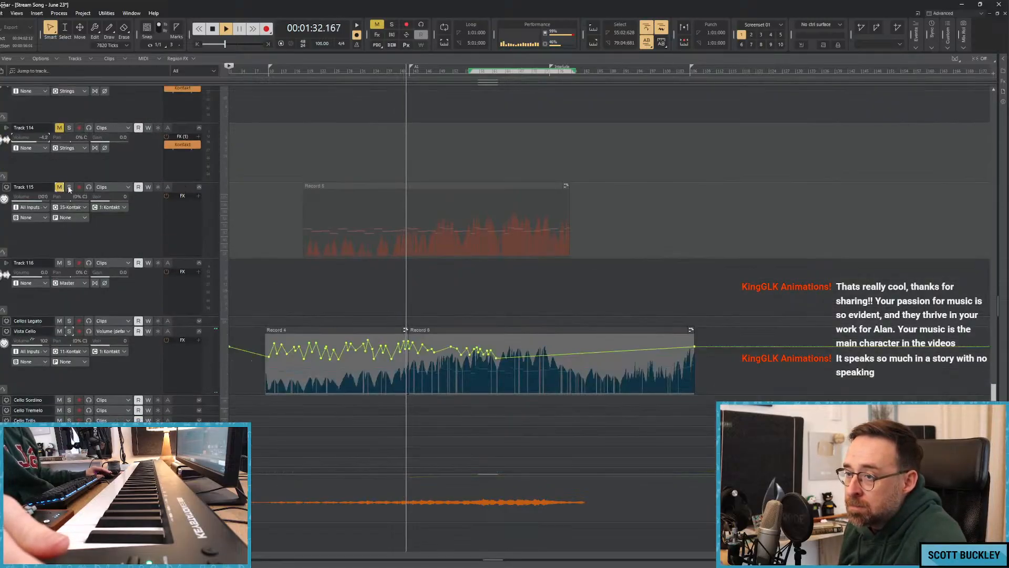
left_click(404, 187)
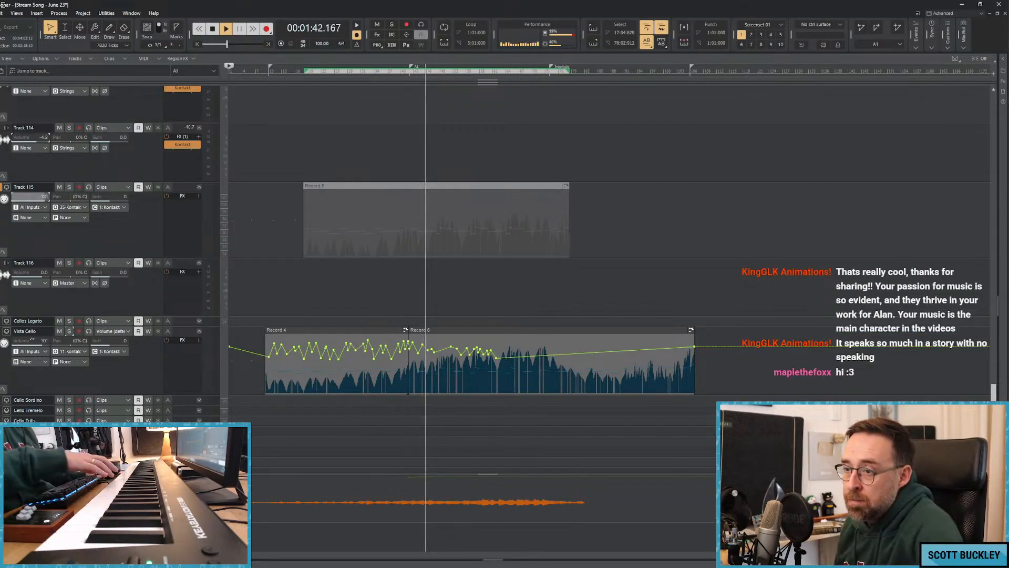
Raise the volumes of Tracks 115 and 114, select Track 115 for live playing during playback, and stop the song.
left_click_drag(39, 197, 43, 197)
left_click_drag(43, 138, 47, 138)
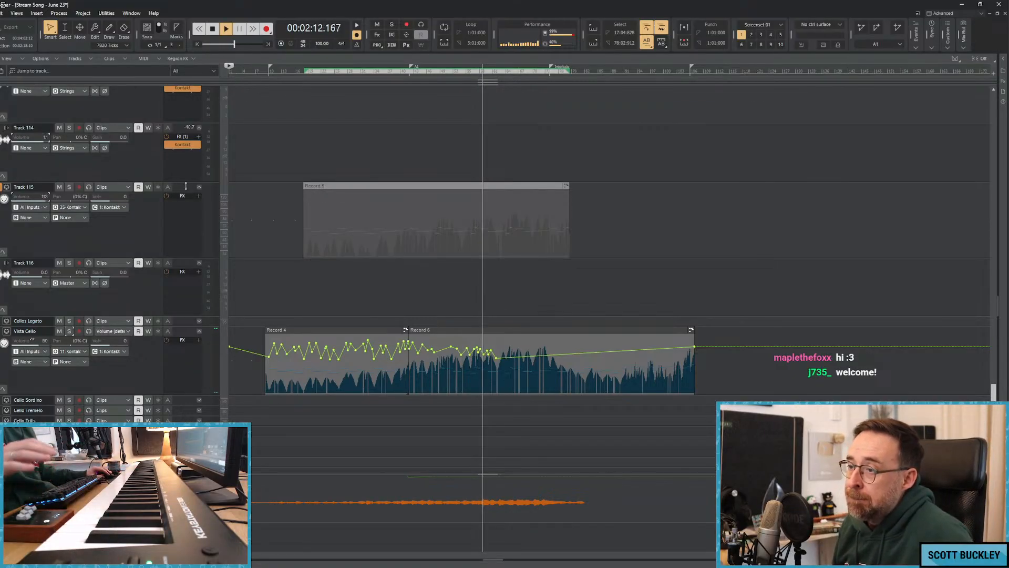
left_click(186, 186)
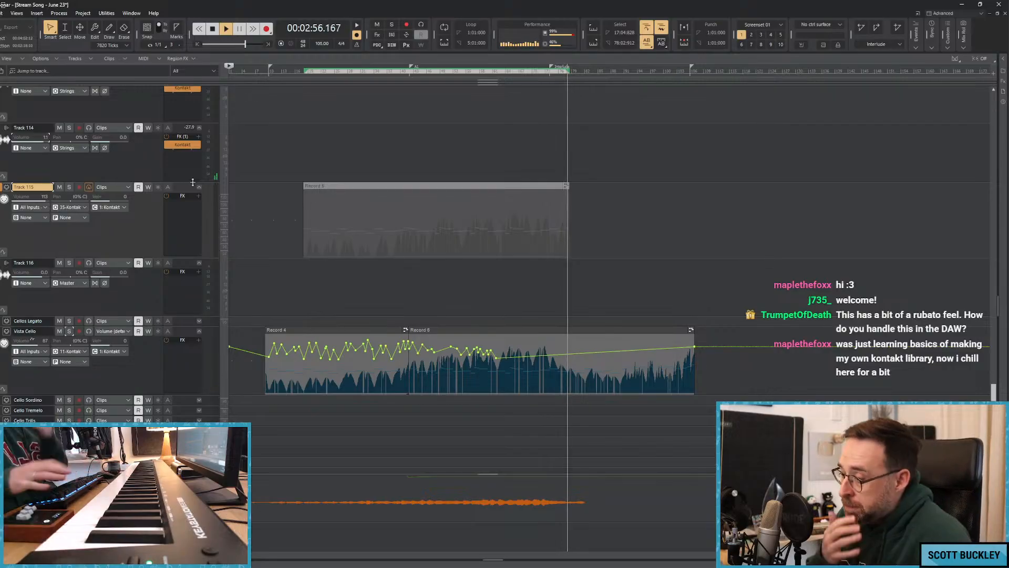
key("space")
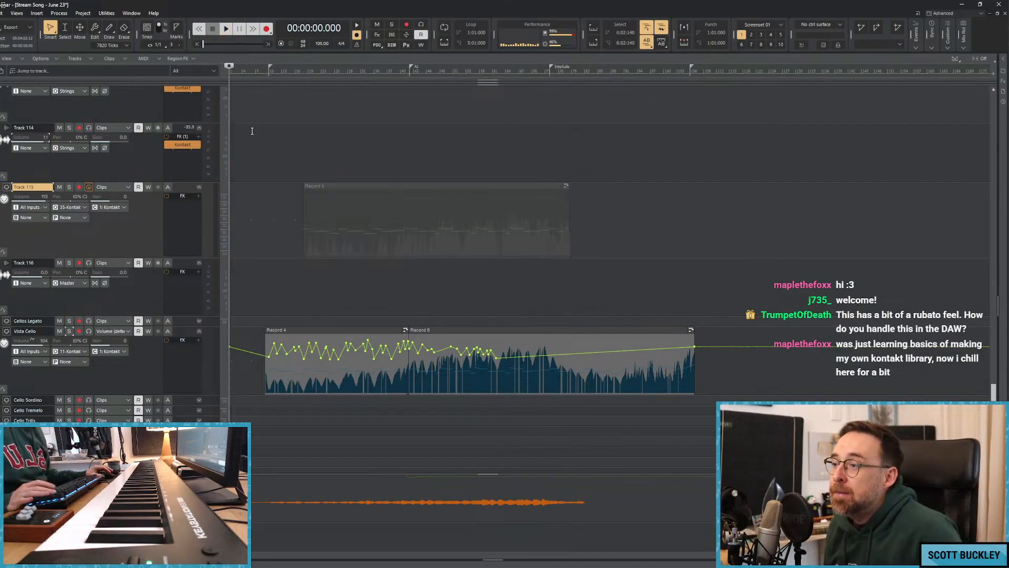
Enable the metronome during playback and move the playhead to about 22 seconds.
scroll(202, 141, "up", 15)
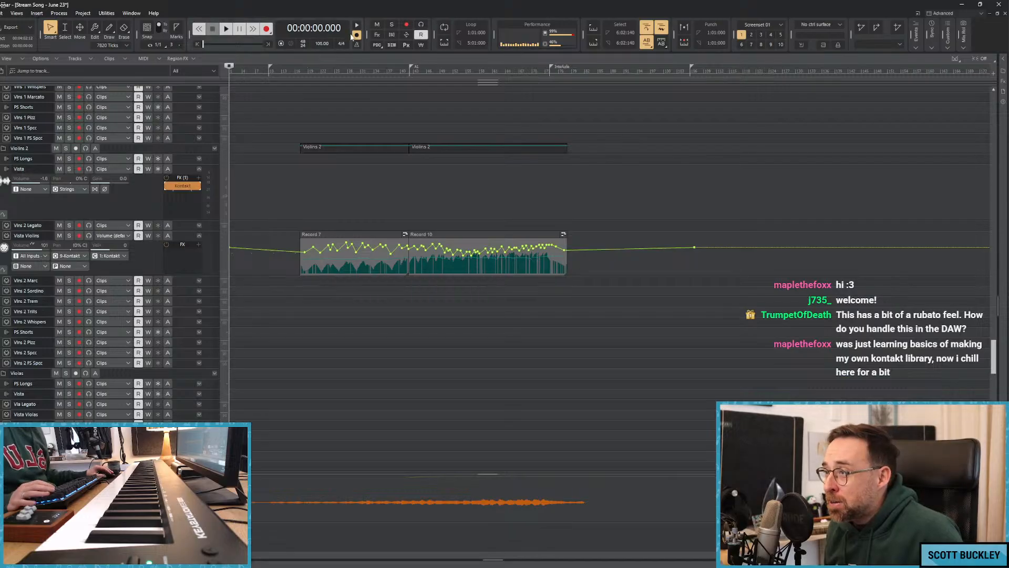
left_click(265, 113)
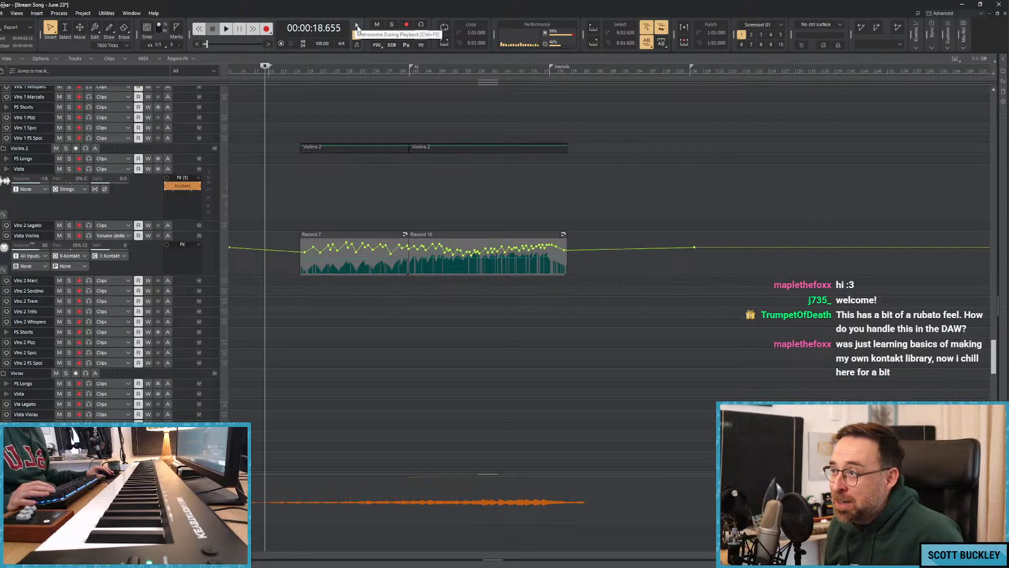
left_click(357, 25)
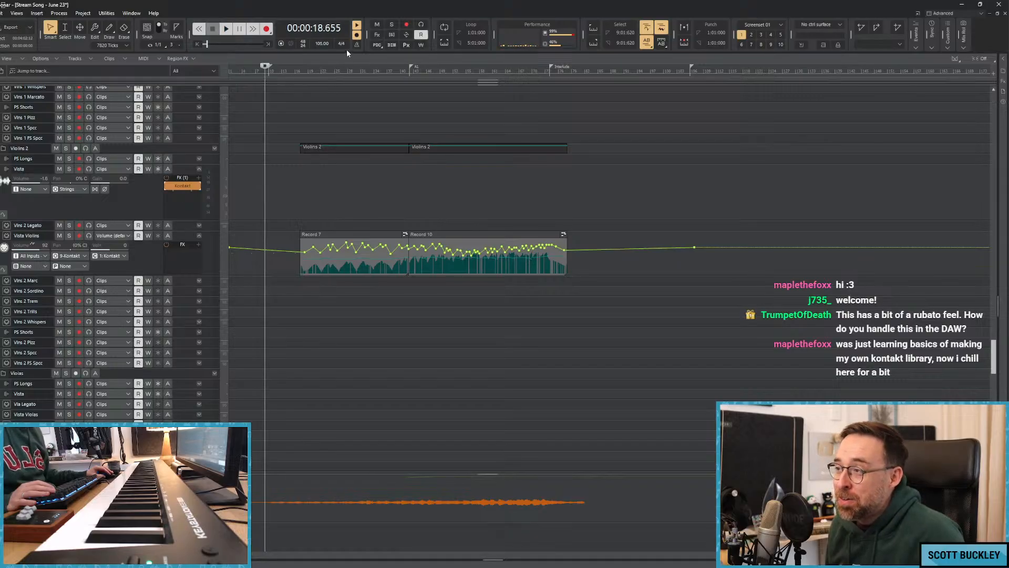
left_click(268, 71)
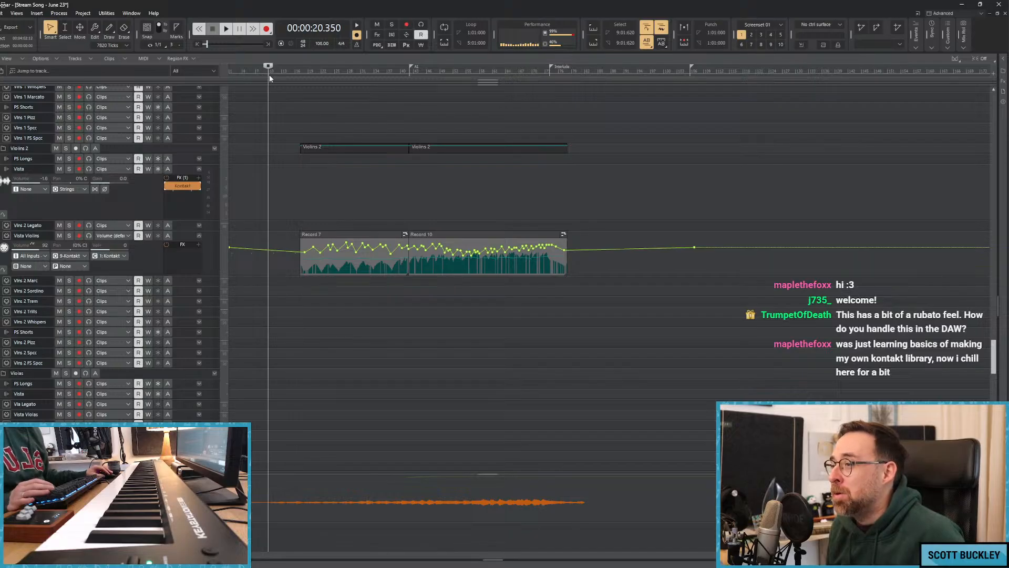
left_click(276, 73)
left_click(287, 72)
left_click(271, 75)
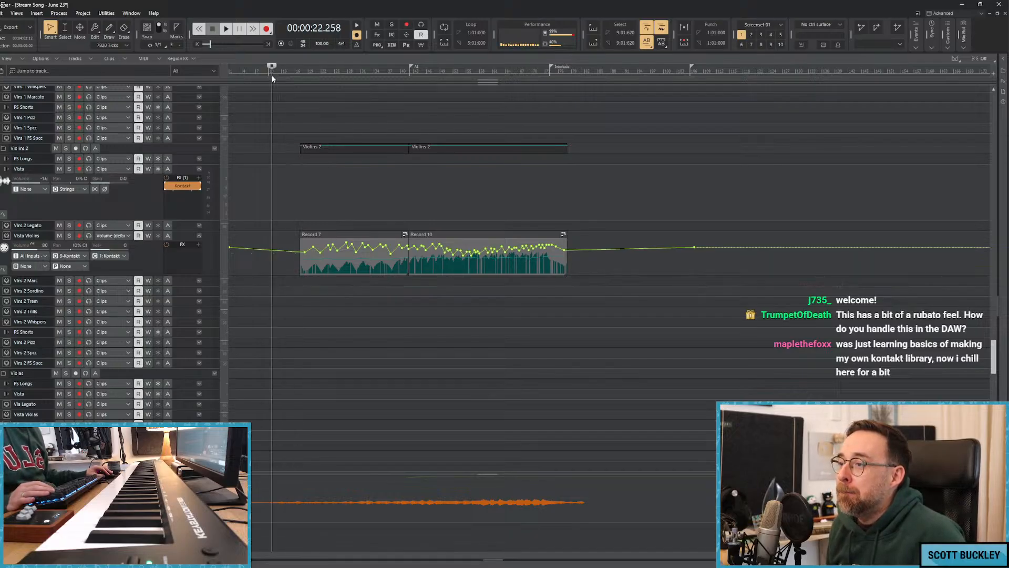
Move the playhead around the 20 to 27 second area and place it at about 23.5 seconds.
left_click(267, 73)
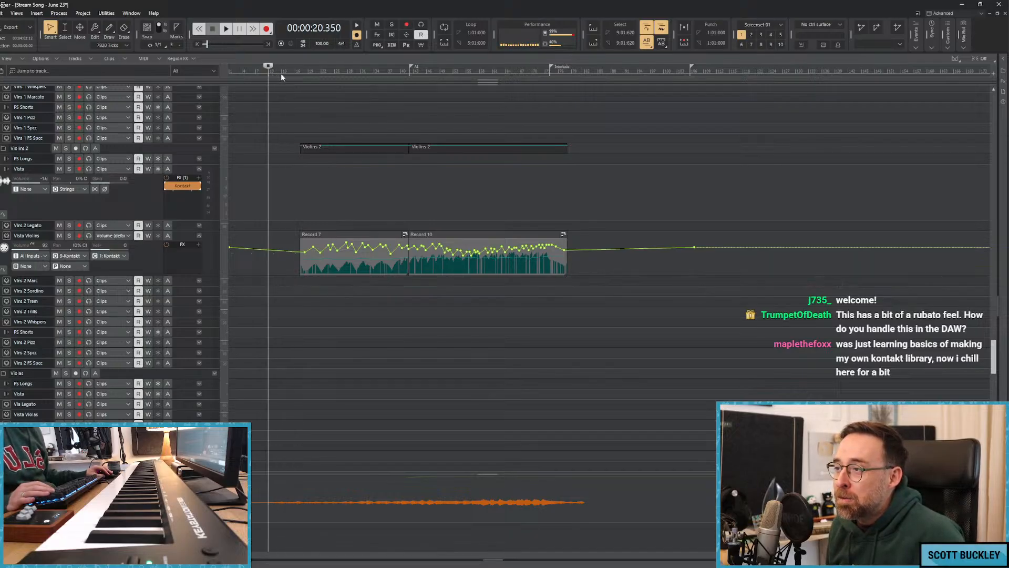
left_click(281, 74)
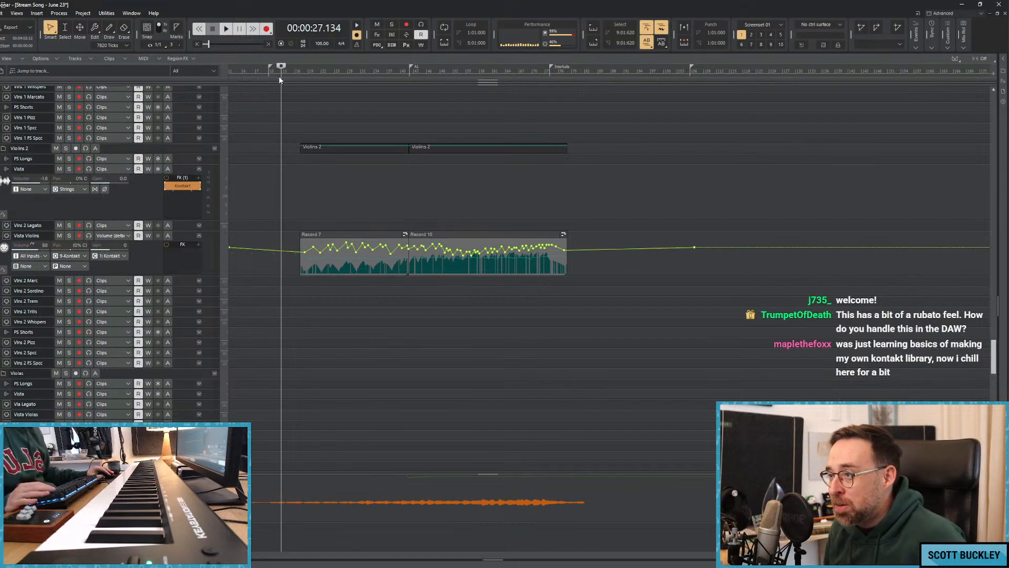
left_click_drag(287, 72, 275, 75)
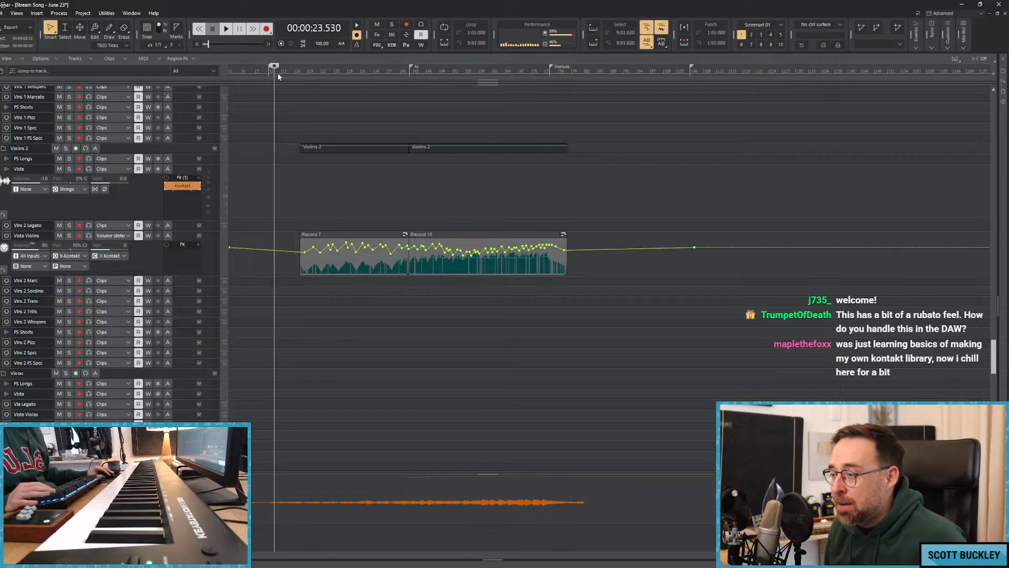
Look over the Violins 1, Violins 2 and Violas tracks and return the playhead to the start of the song.
scroll(257, 113, "down", 1)
scroll(242, 122, "down", 4)
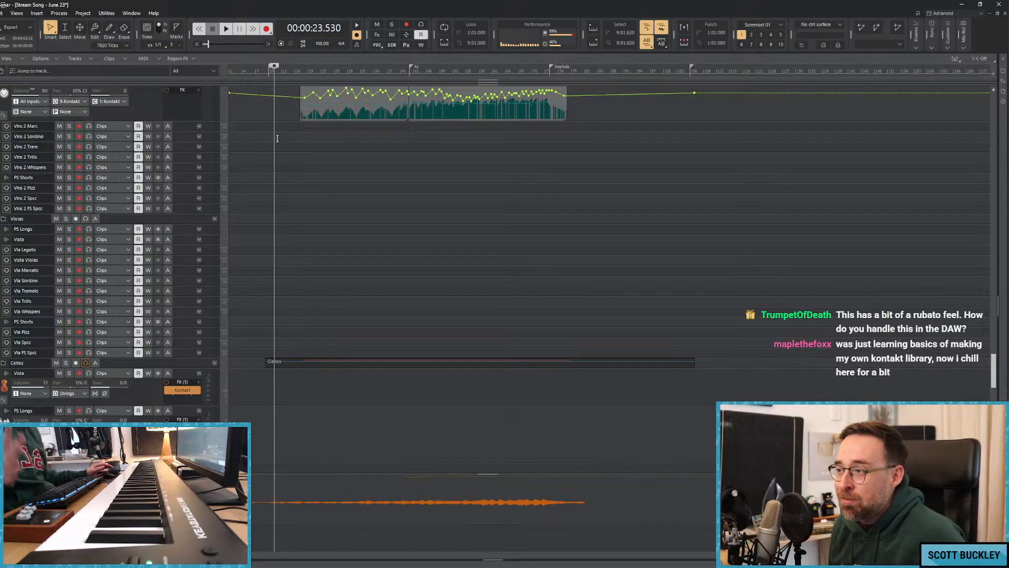
scroll(278, 138, "up", 2)
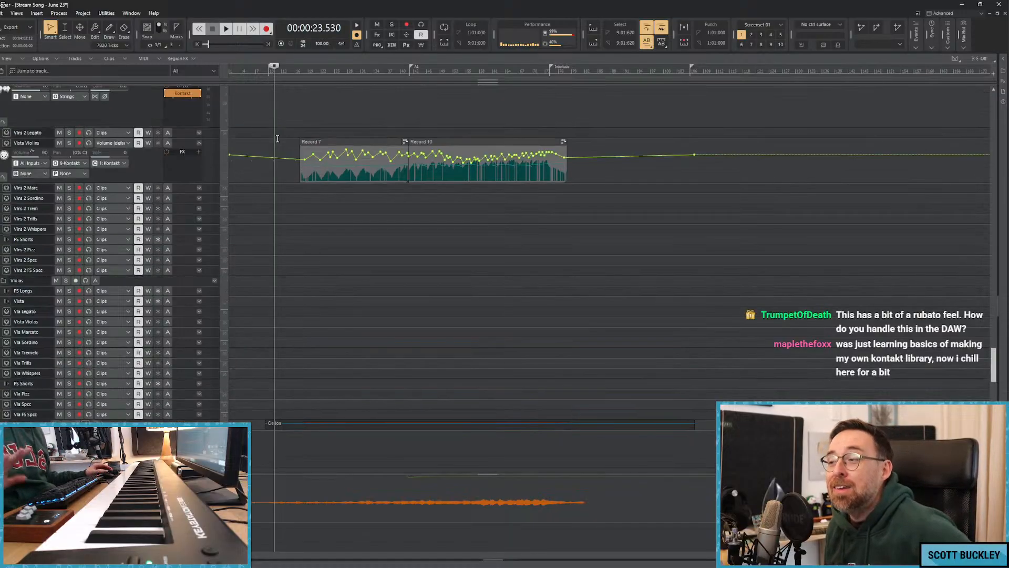
scroll(277, 138, "up", 4)
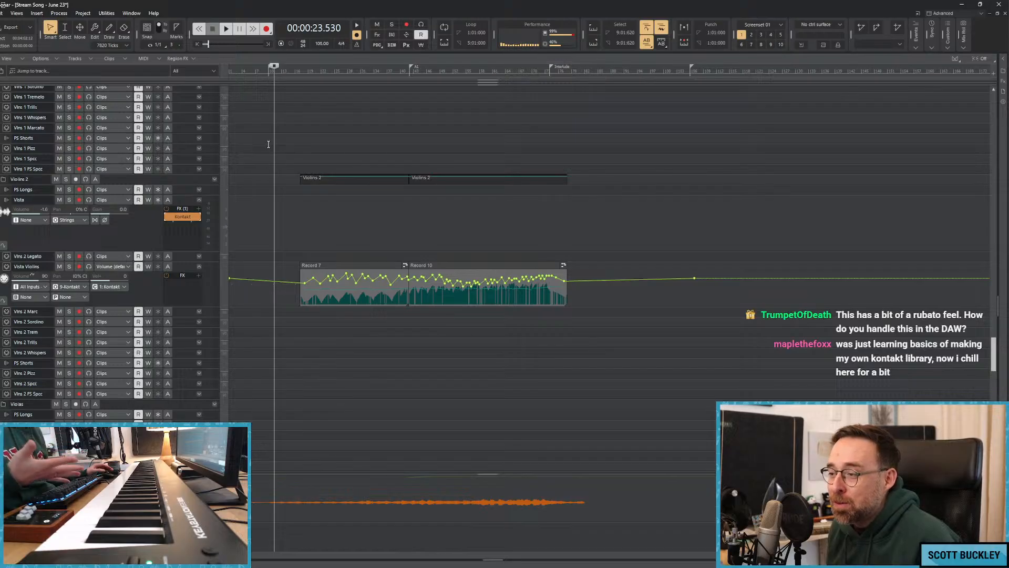
scroll(268, 144, "up", 2)
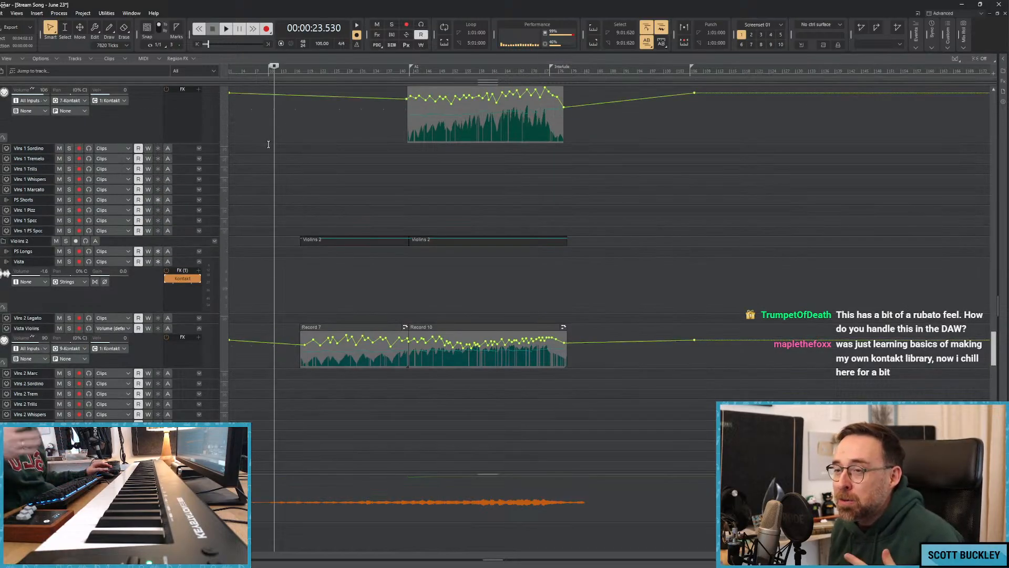
scroll(268, 144, "up", 7)
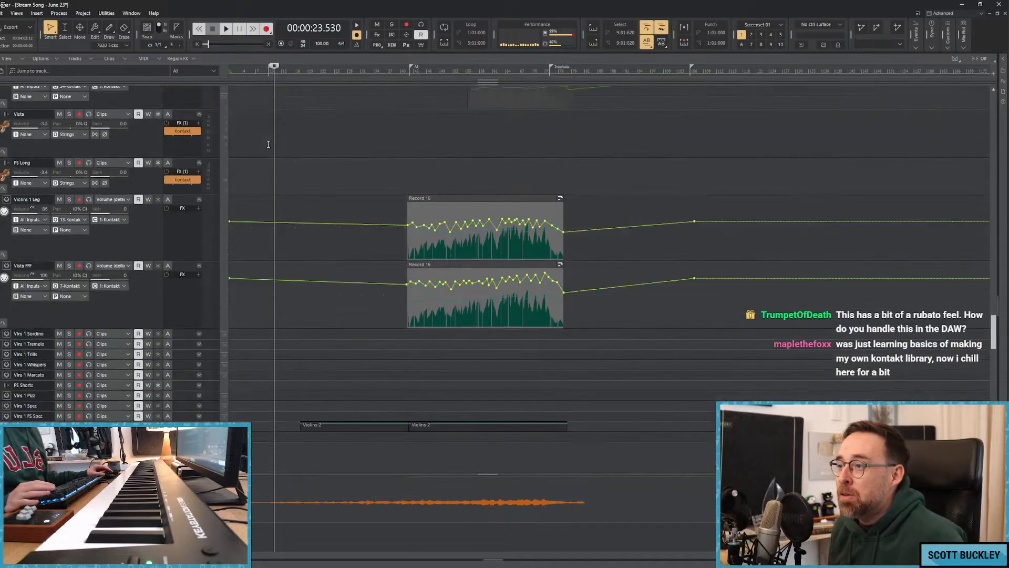
key("w")
scroll(270, 132, "up", 2)
scroll(269, 131, "up", 2)
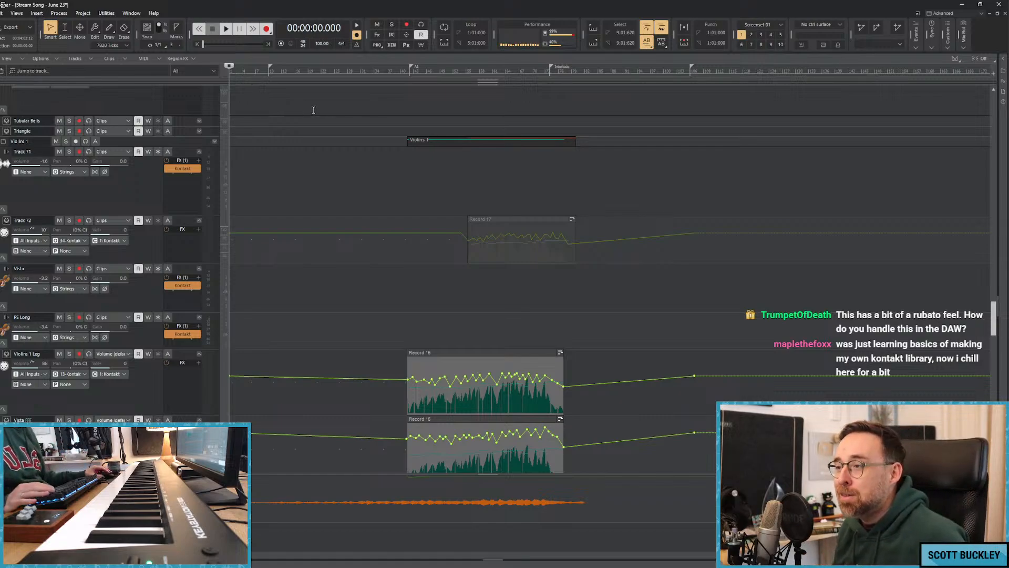
scroll(303, 103, "down", 2)
scroll(304, 102, "down", 5)
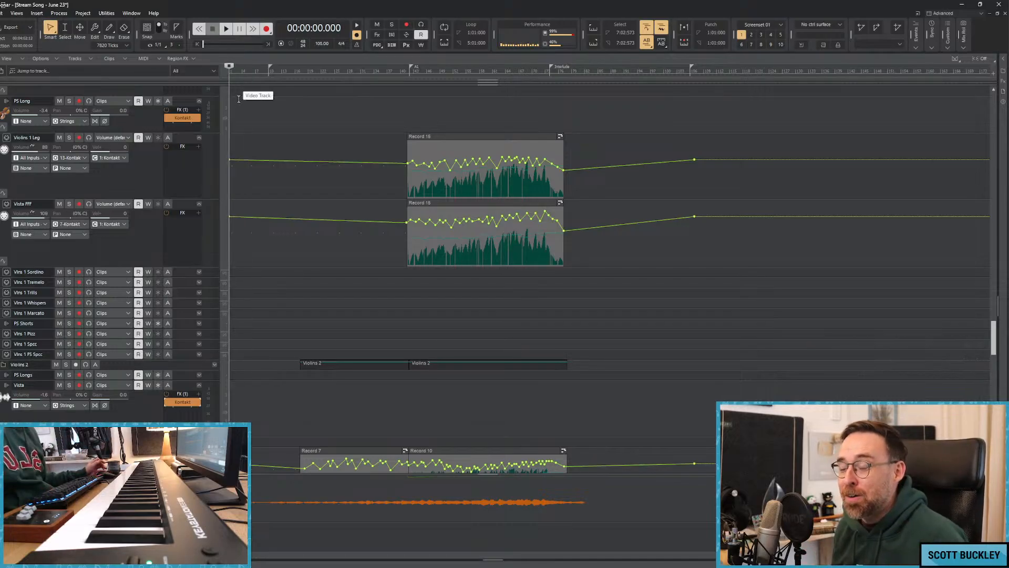
Play the song from the start, find Tracks 114 and 115 in the Cellos folder, and stop playback.
key("space")
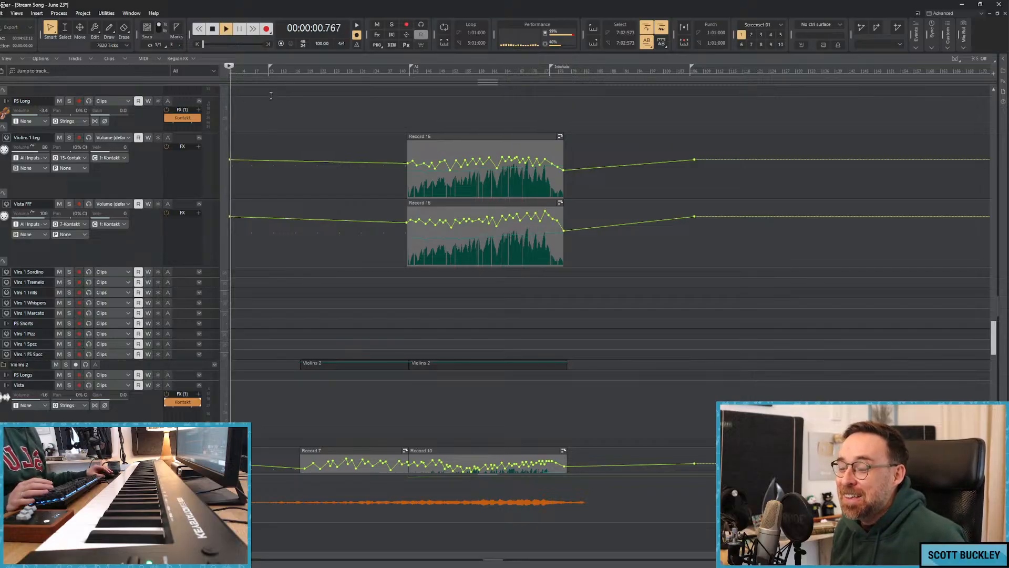
key("space")
key("space")
key("space")
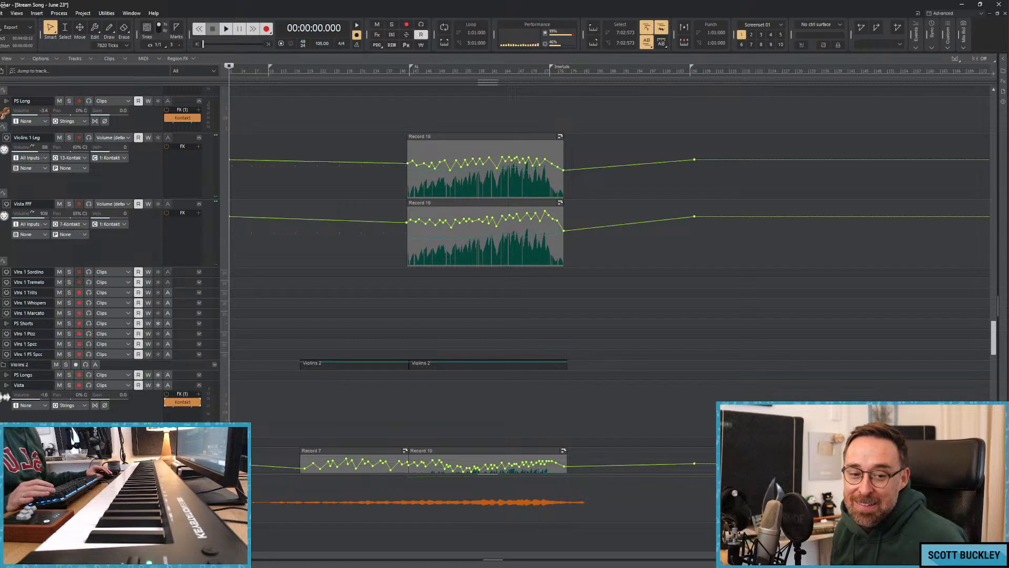
key("space")
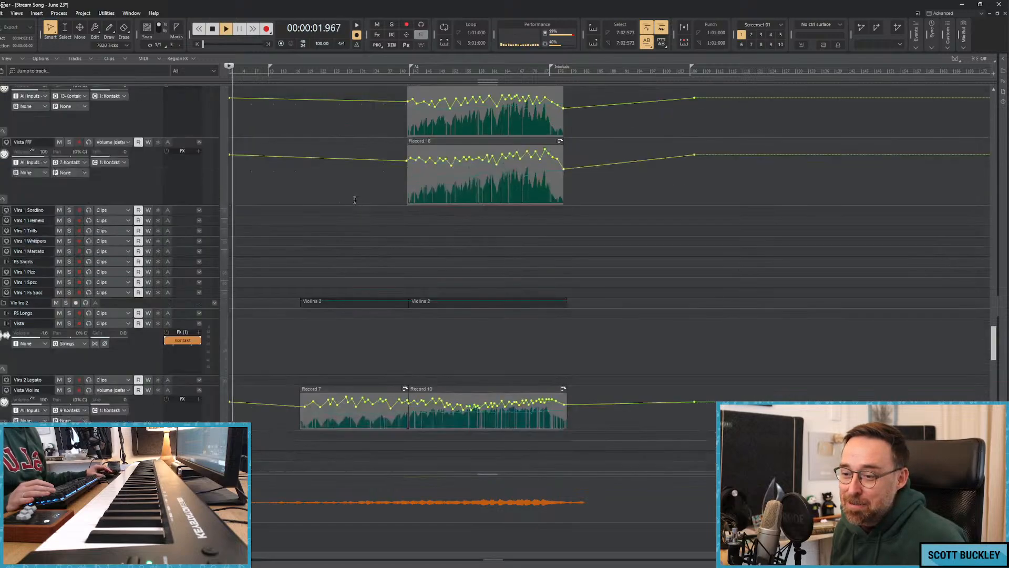
scroll(360, 205, "down", 4)
scroll(347, 197, "down", 15)
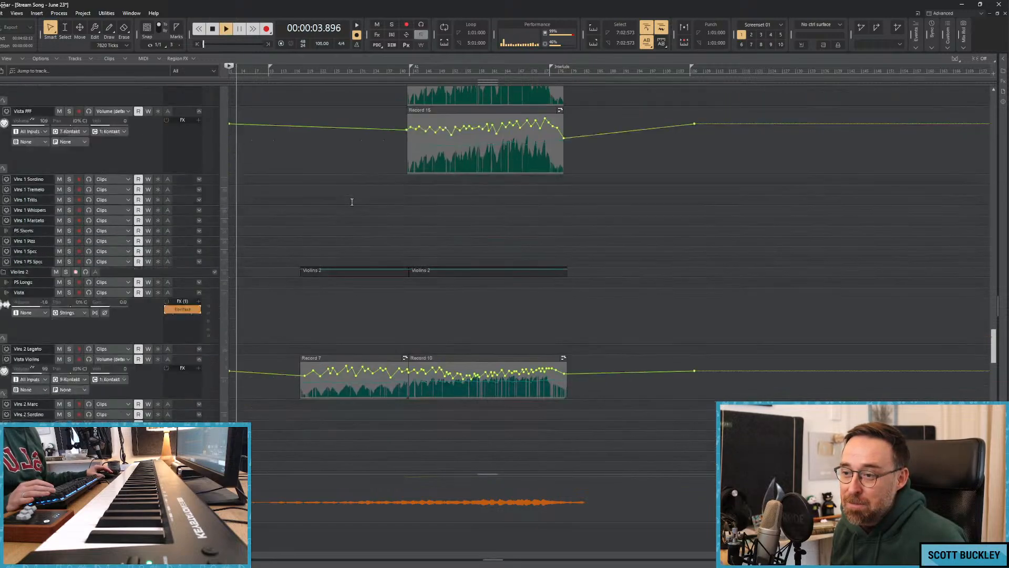
scroll(332, 187, "down", 2)
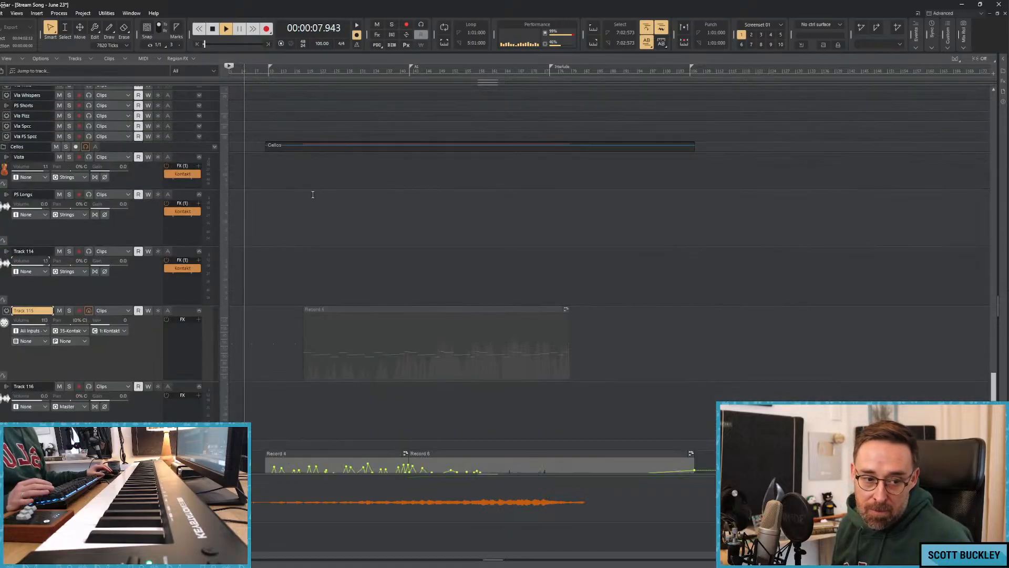
key("space")
Play the song from the beginning and lower Track 114's volume to -0.2 during playback.
left_click(308, 192)
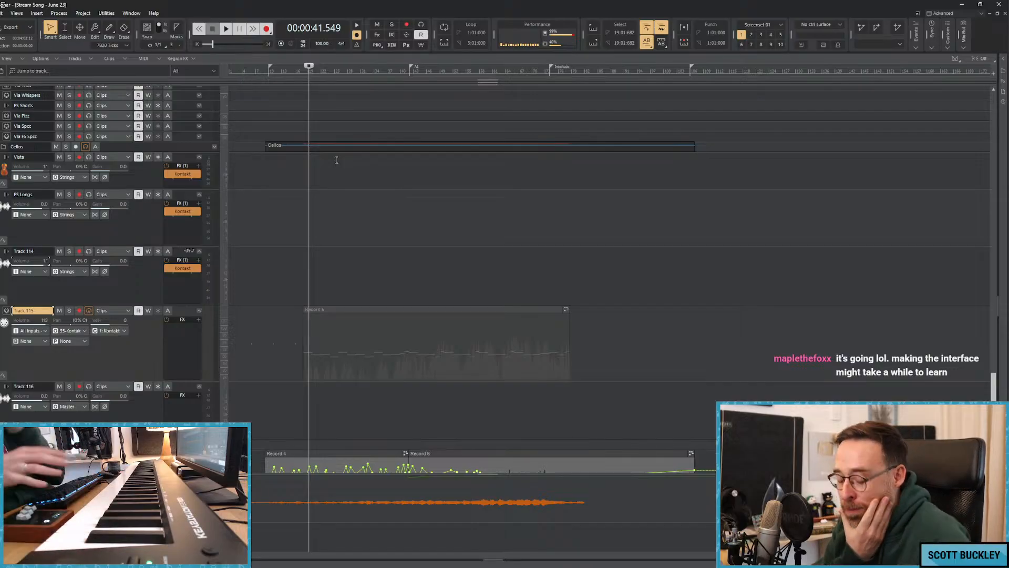
key("w")
key("space")
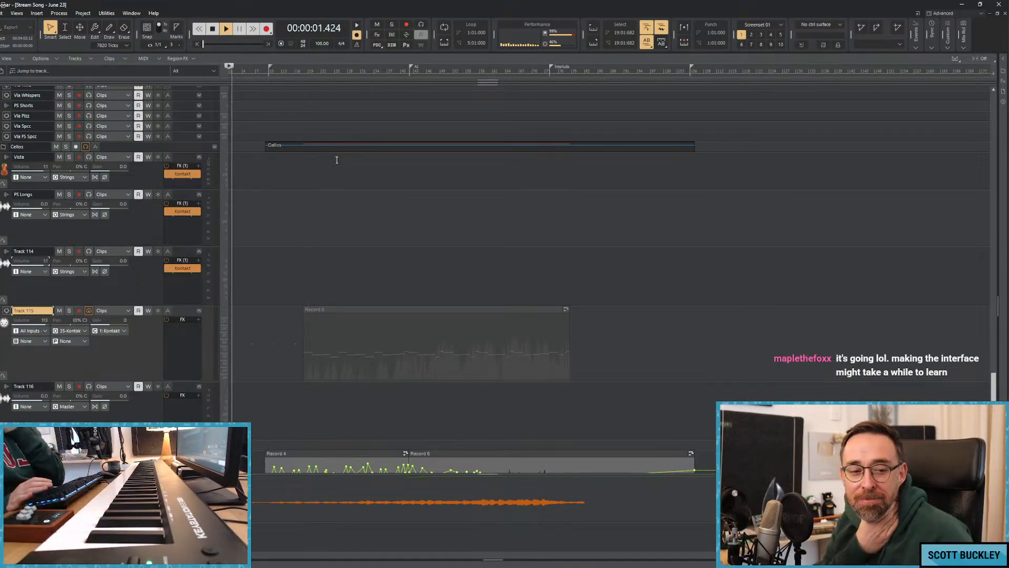
key("space")
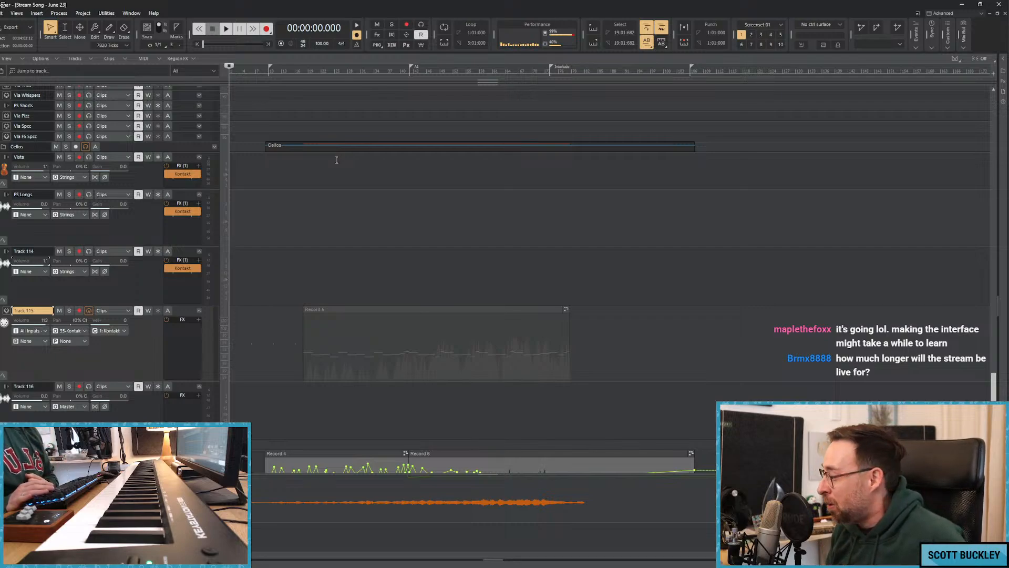
key("space")
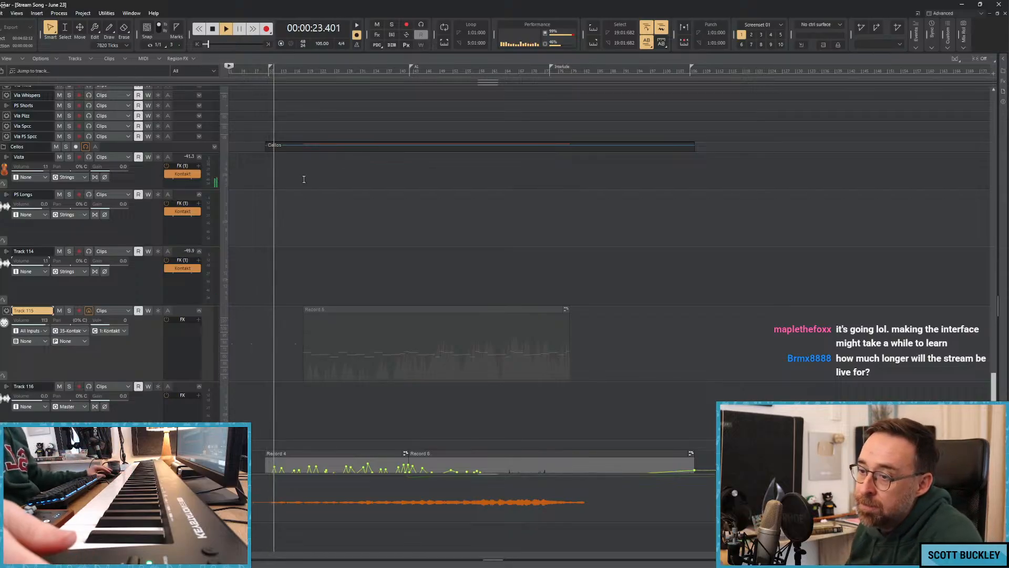
left_click_drag(44, 264, 41, 264)
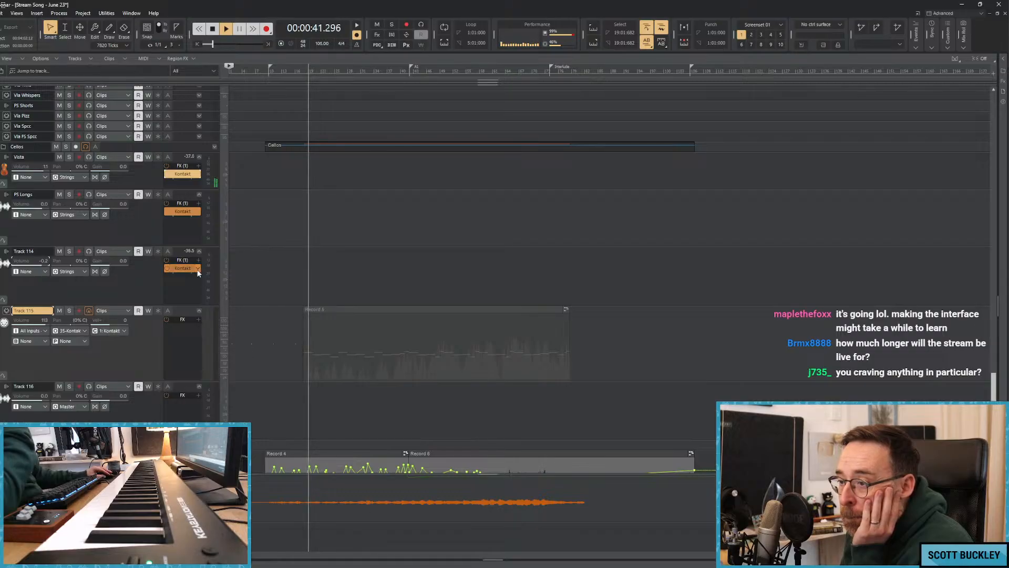
Load Vista II - Solo Cello Legato from the Performance Samples folder into Track 114's Kontakt and stop playback.
left_click(436, 565)
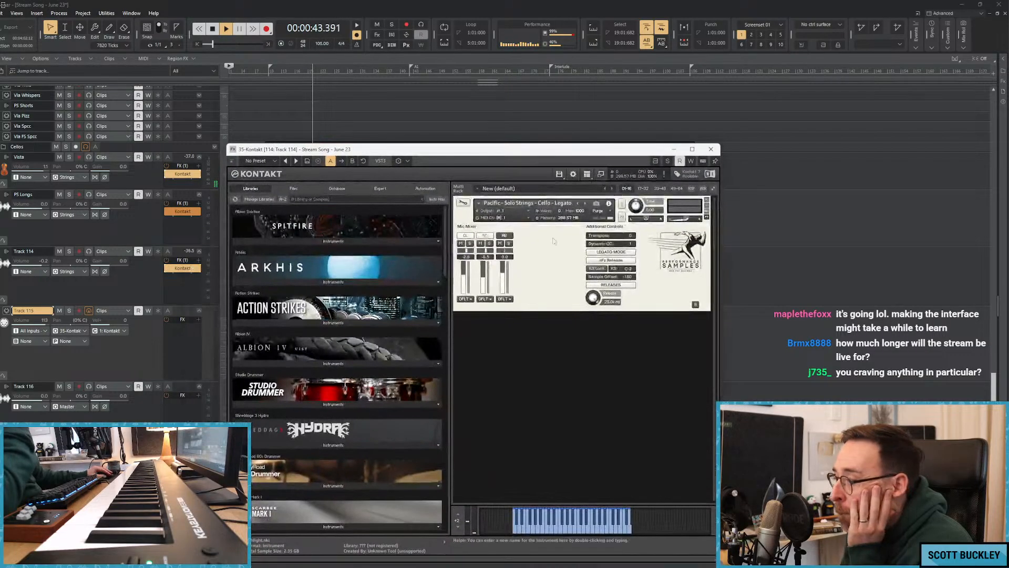
left_click(488, 444)
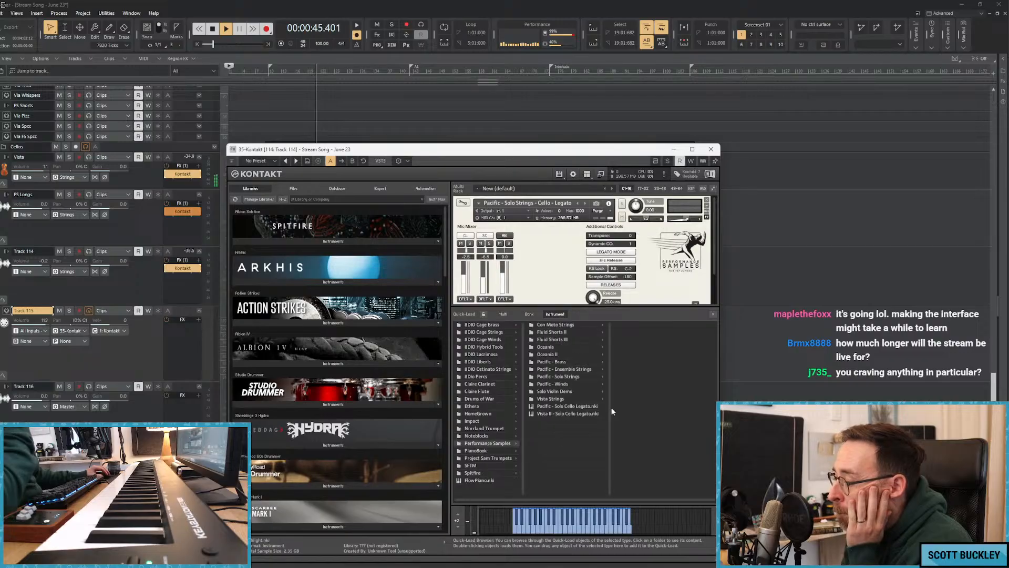
left_click(554, 412)
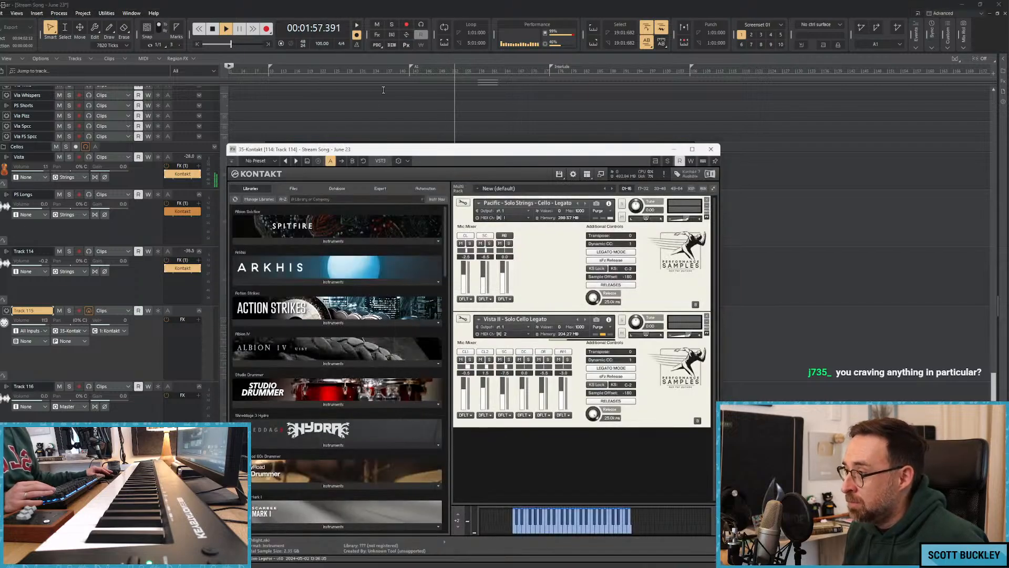
key("space")
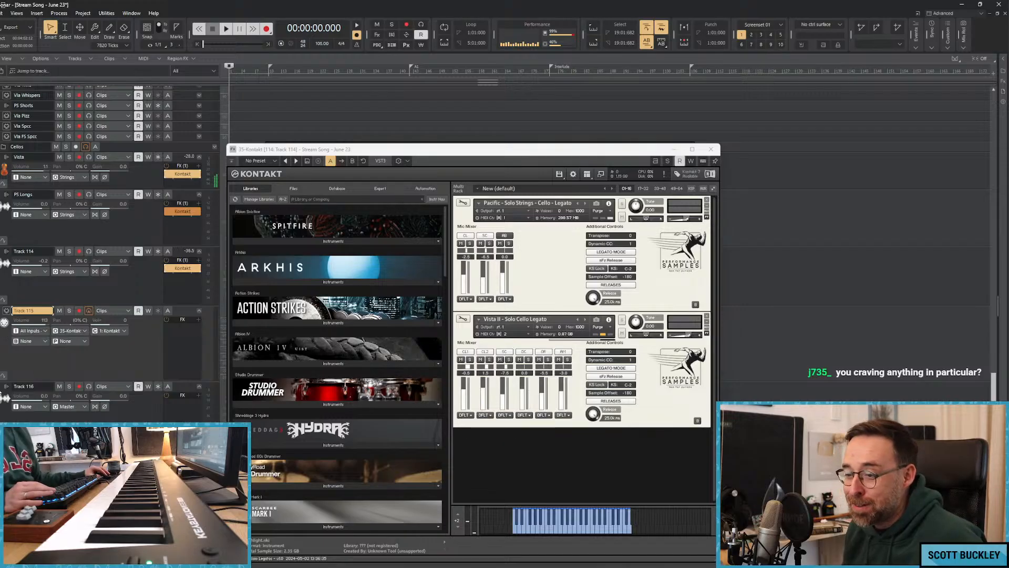
Try Track 115 on MIDI channel 2: Kontakt to hear the Vista solo cello, and return it to 1: Kontakt.
left_click(108, 333)
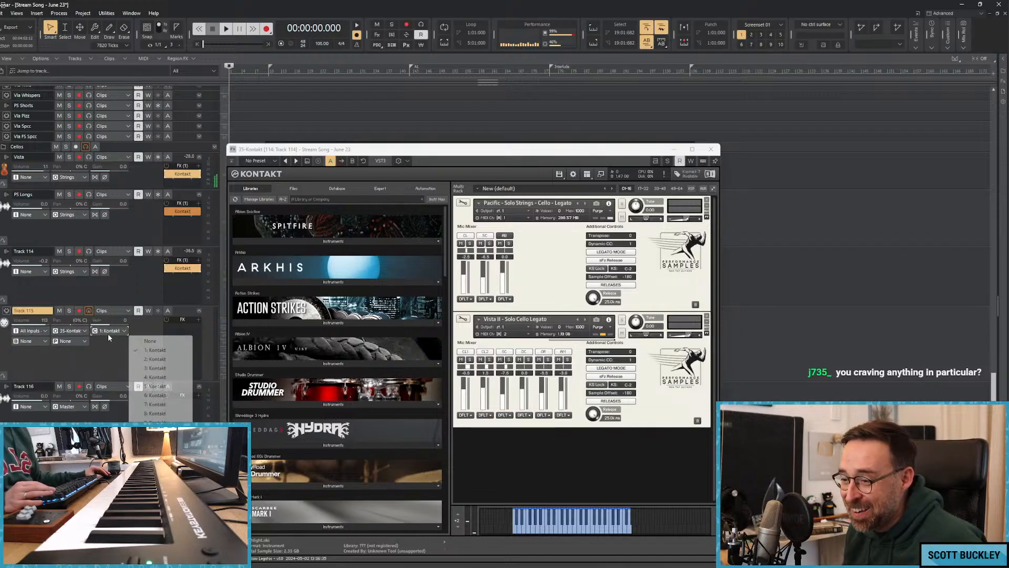
left_click(158, 368)
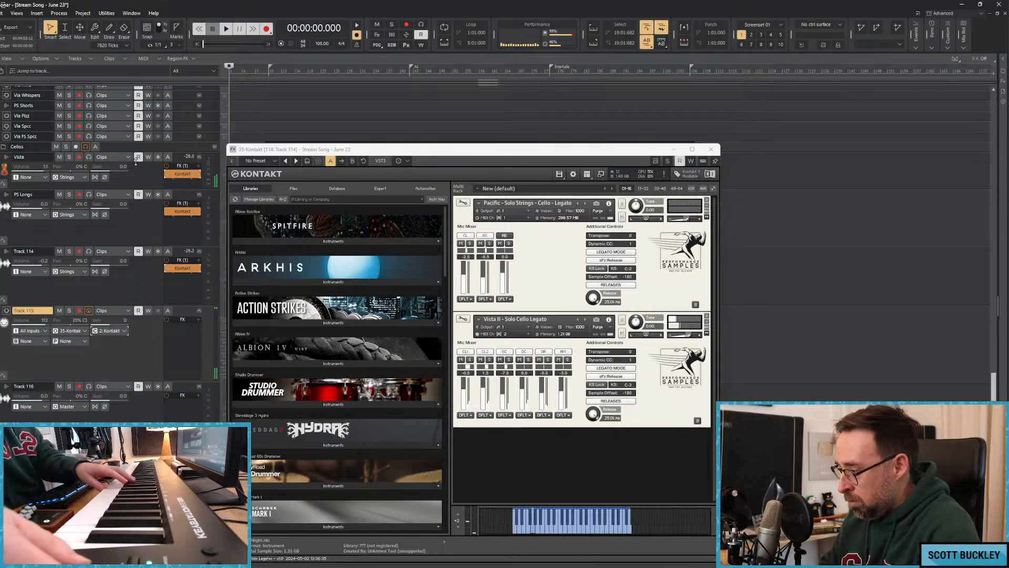
left_click(109, 331)
left_click(174, 359)
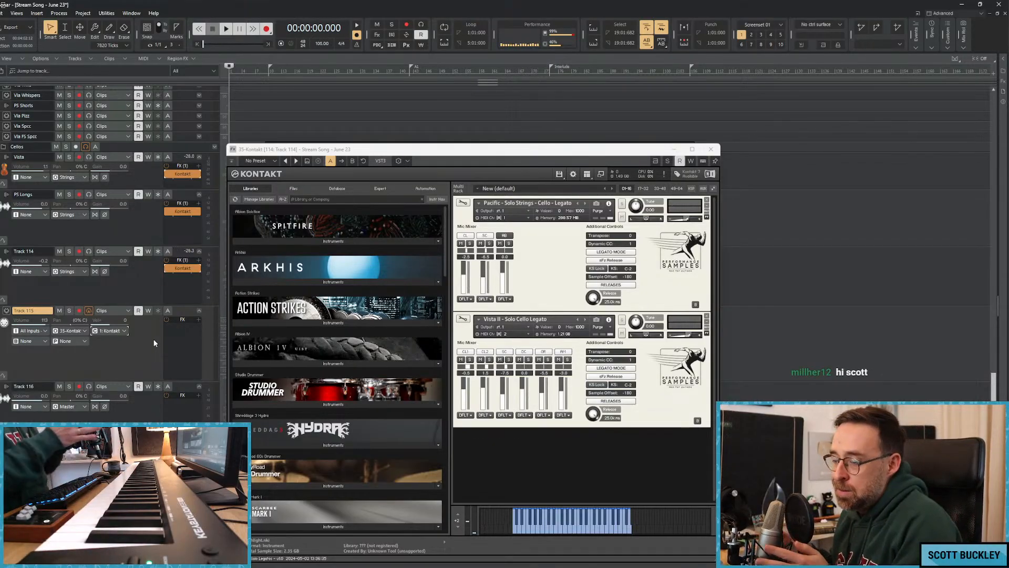
Minimize Track 114's Kontakt window after a short playback and reduce the heights of Tracks 114 and 115.
key("space")
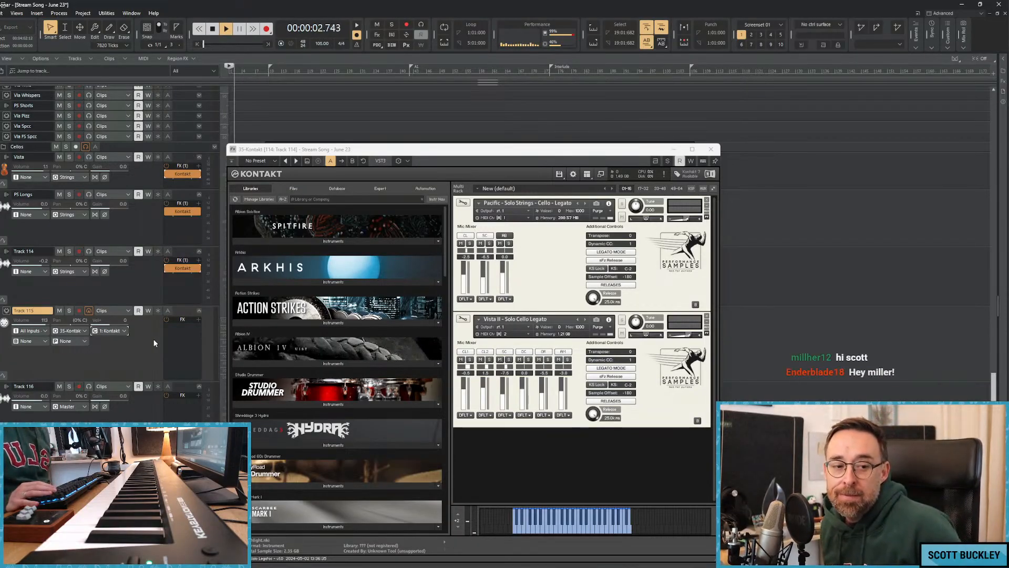
key("space")
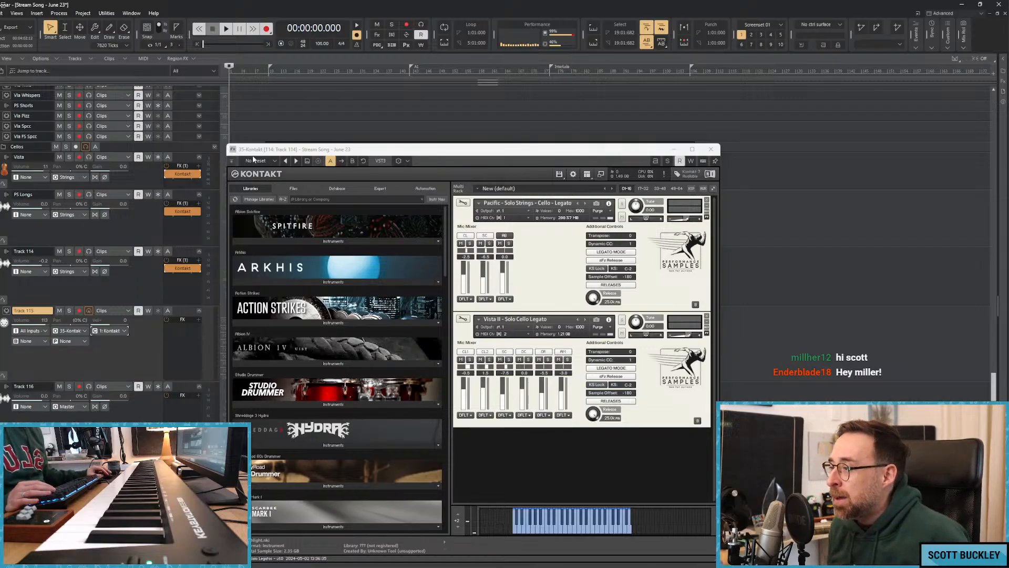
left_click_drag(514, 145, 600, 129)
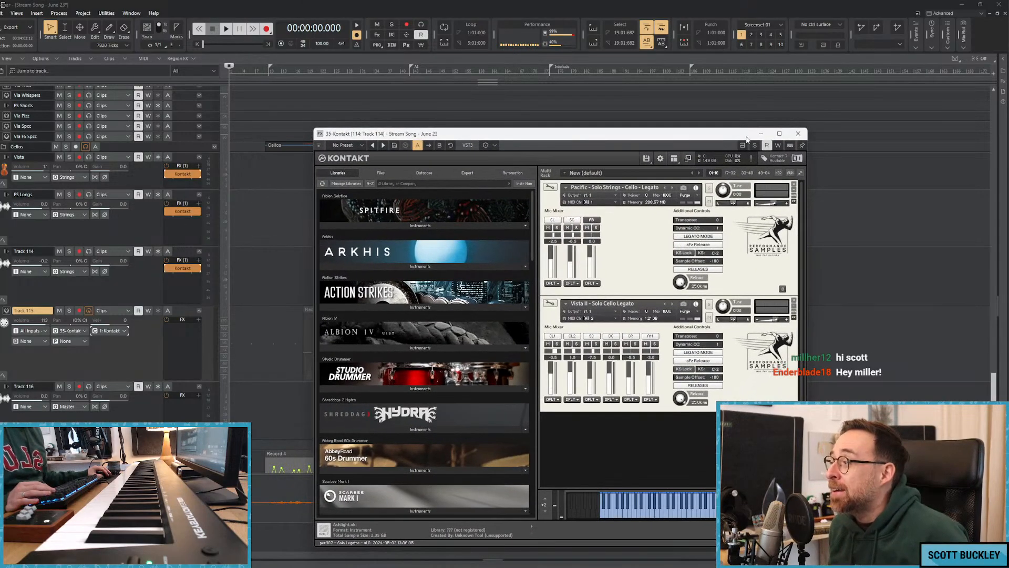
left_click(762, 134)
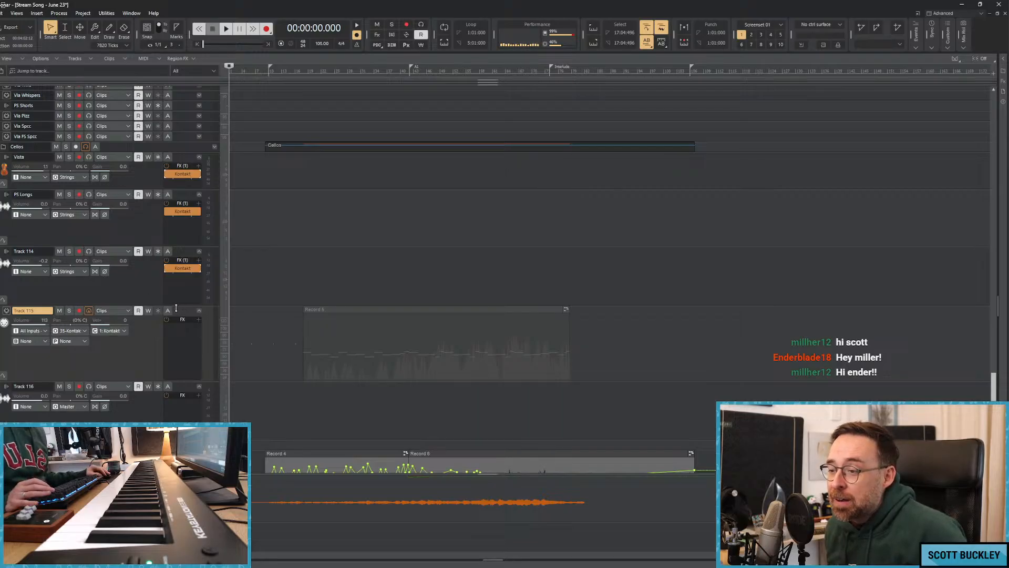
mouse_move(176, 308)
left_mouse_down()
mouse_move(177, 329)
mouse_move(180, 297)
left_mouse_up()
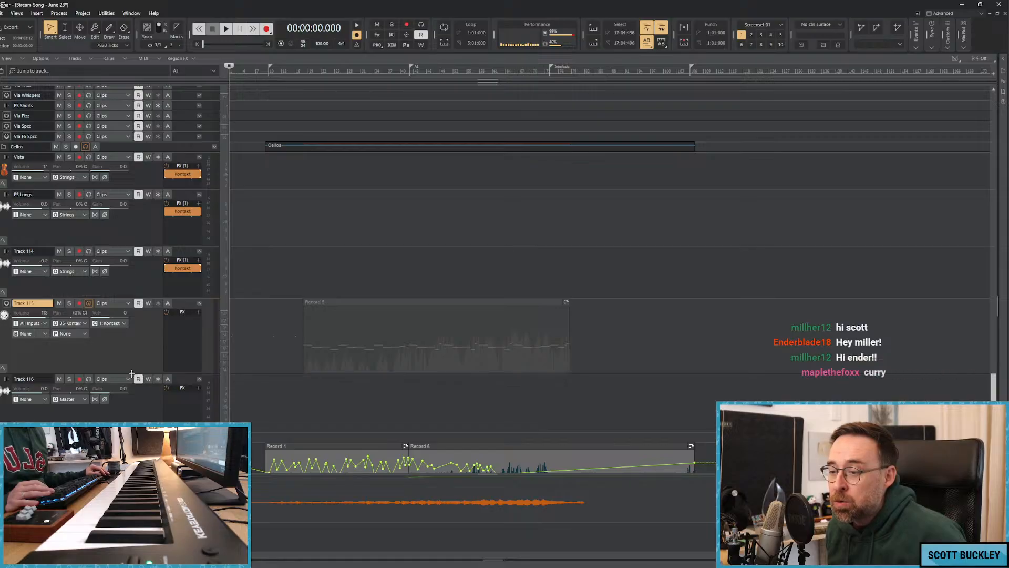
left_click_drag(142, 371, 131, 355)
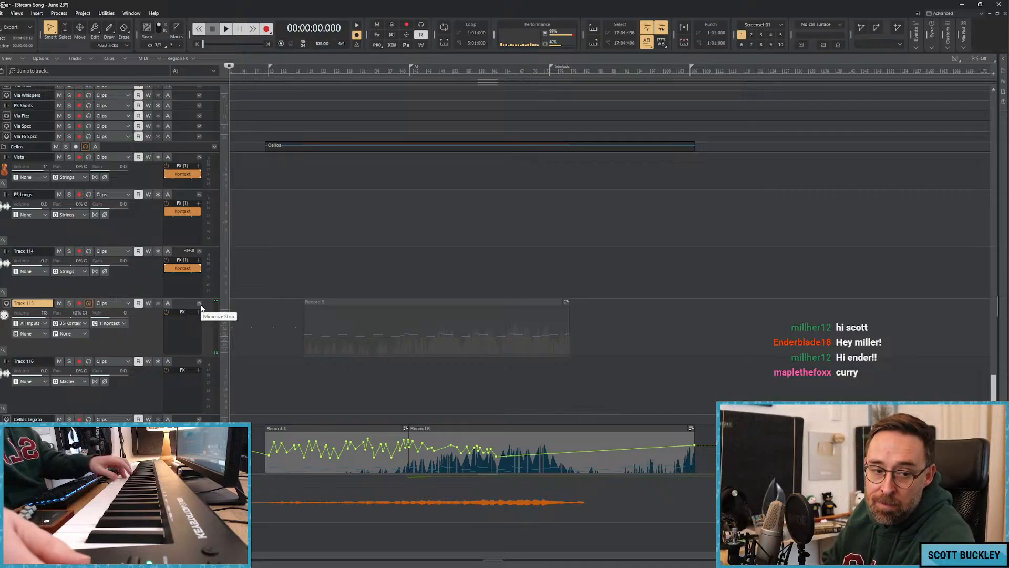
Play the song from the beginning, insert the Replika delay on Track 114 below Kontakt, and stop playback.
key("space")
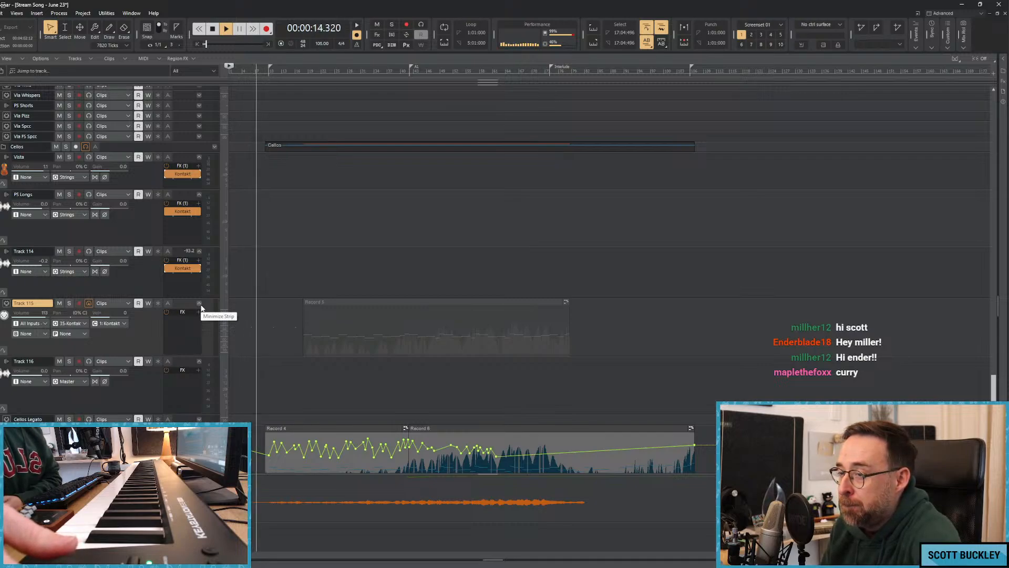
right_click(181, 283)
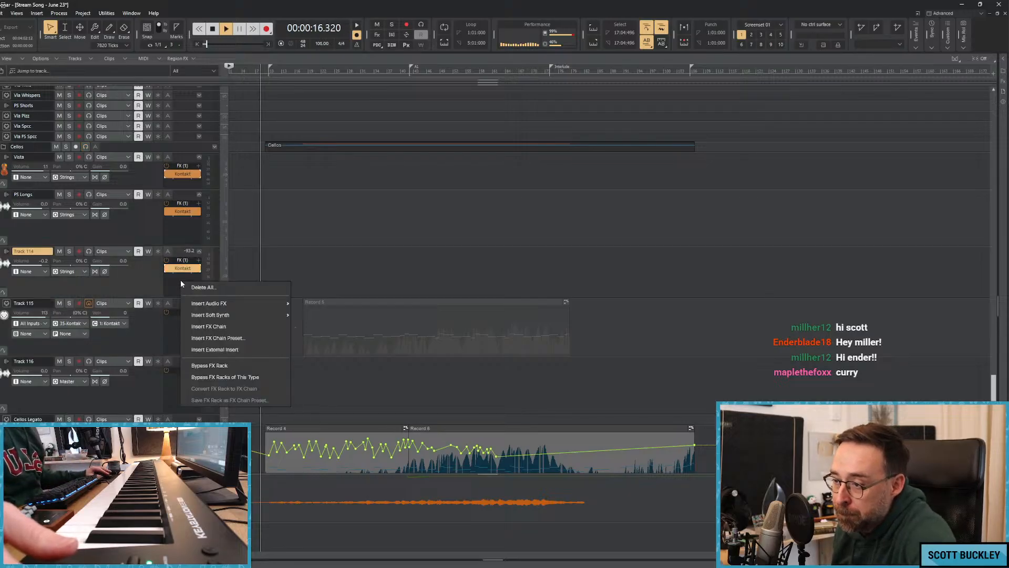
left_click(221, 308)
right_click(183, 285)
mouse_move(224, 307)
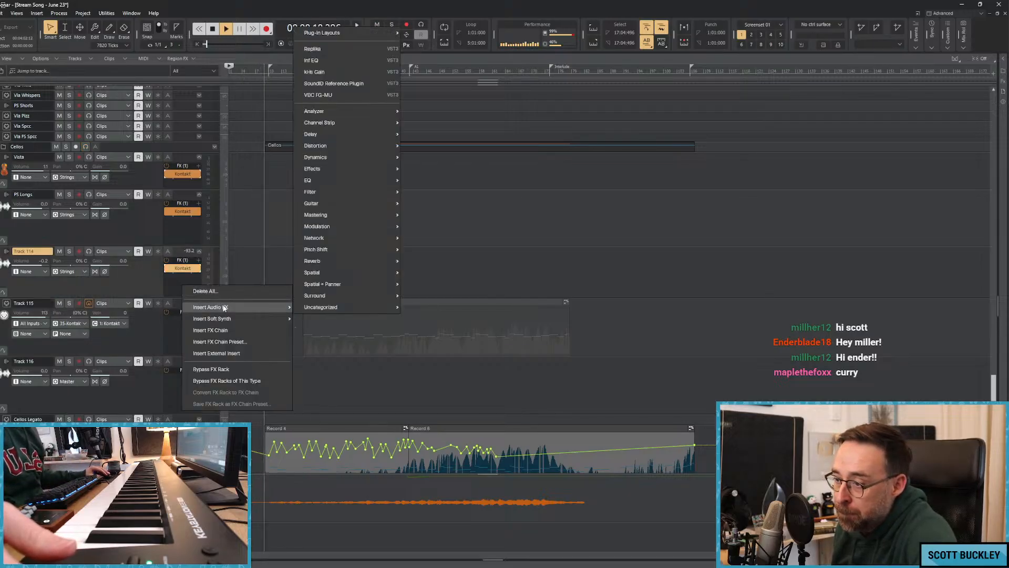
left_click(333, 49)
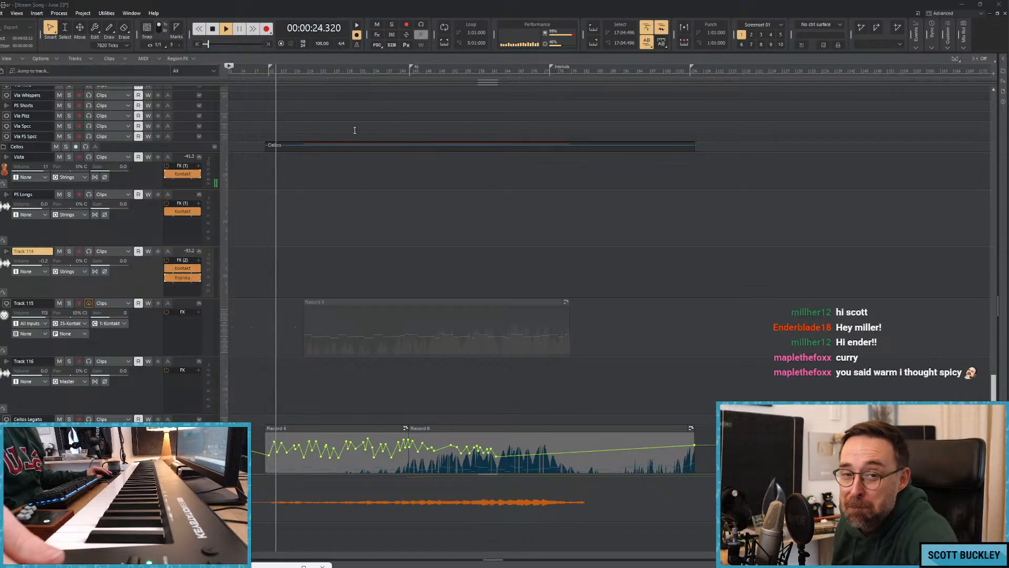
key("space")
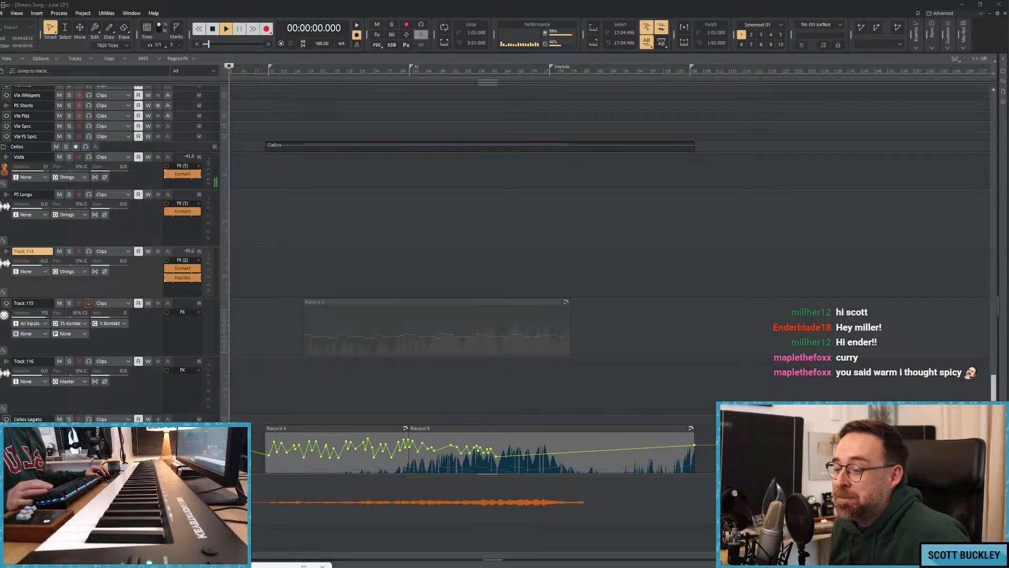
Load the Soft Clouds preset in Track 114's Replika and close the plug-in window.
left_click_drag(179, 565, 438, 164)
left_click(402, 187)
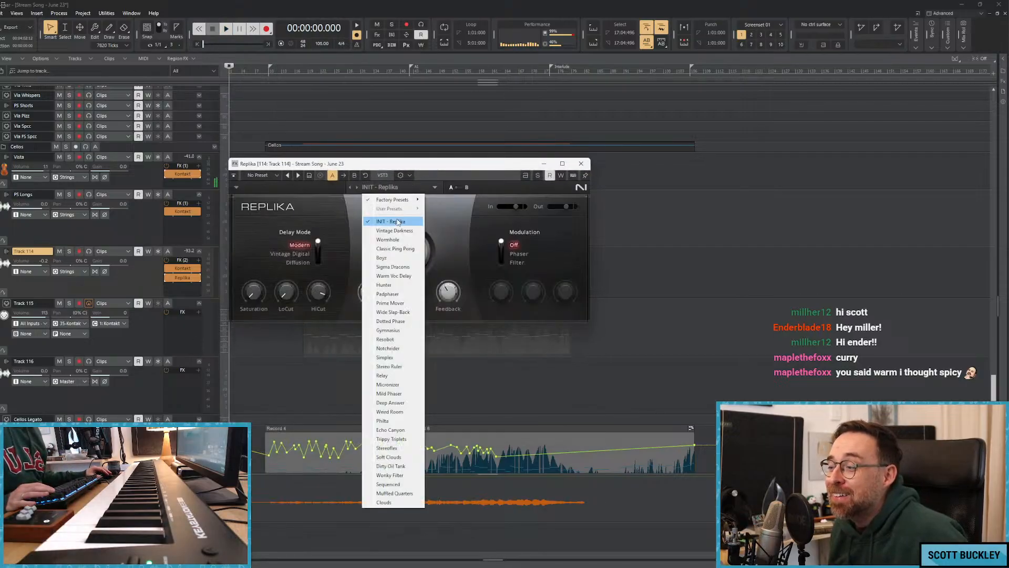
left_click(389, 457)
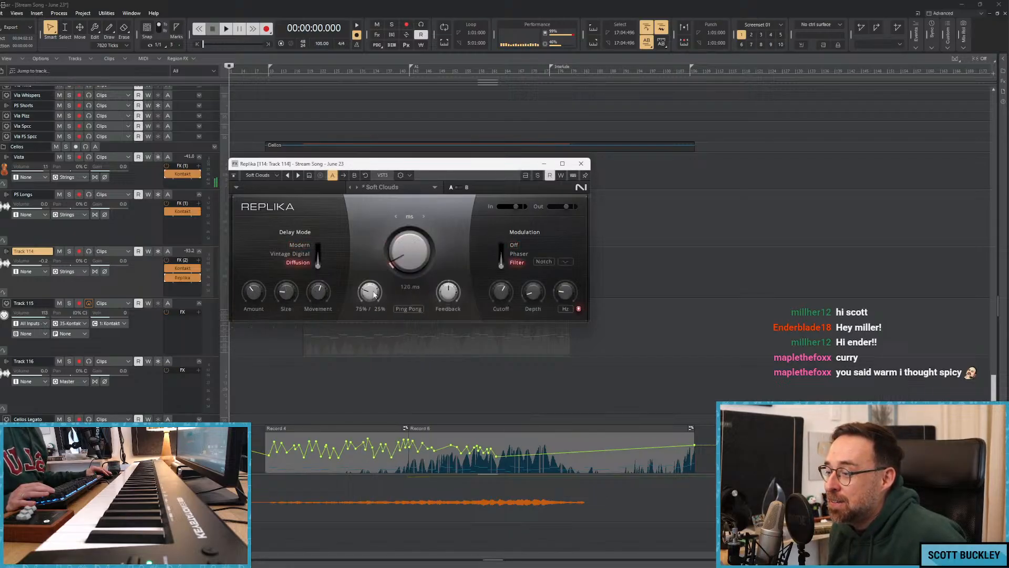
left_click(581, 164)
Play the song from about 8.7 seconds with Track 115 selected, and look over the violin, viola and cello tracks during playback.
key("space")
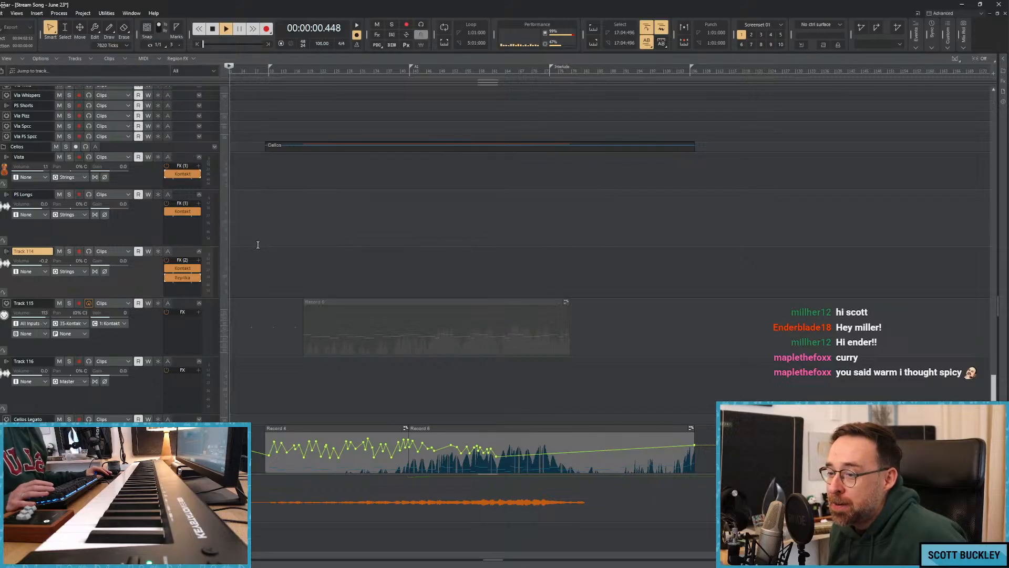
left_click(247, 226)
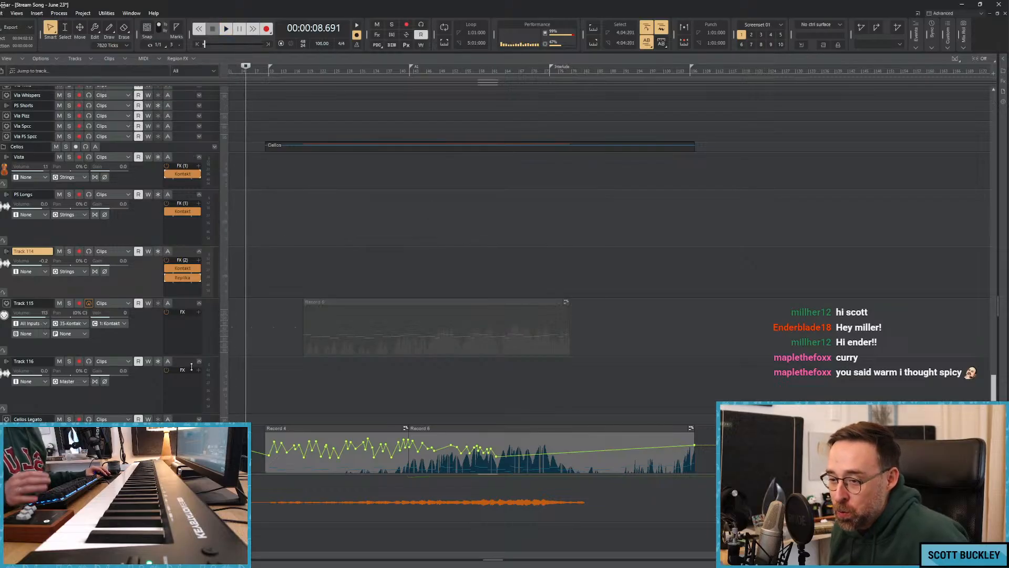
left_click(191, 307)
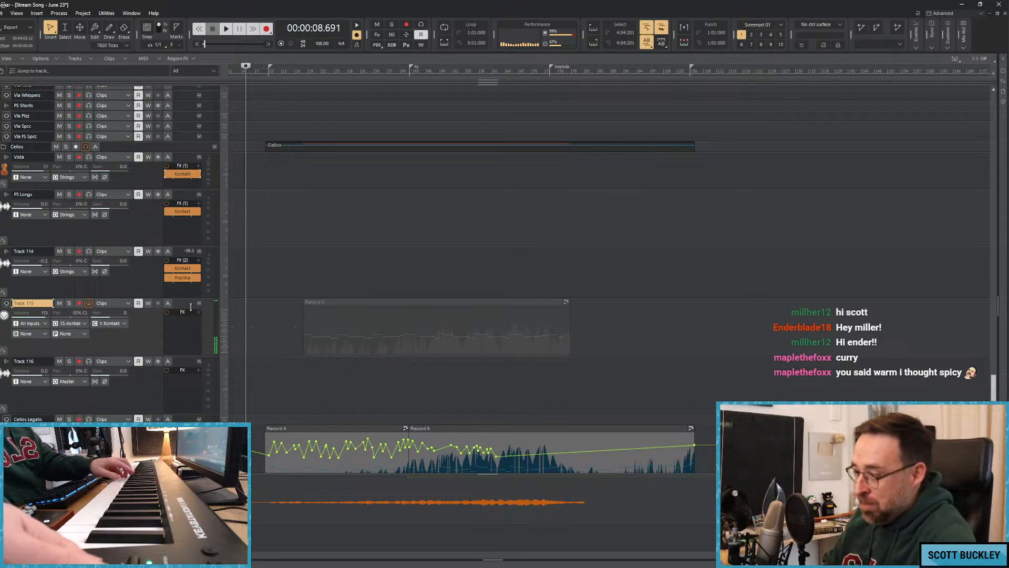
key("space")
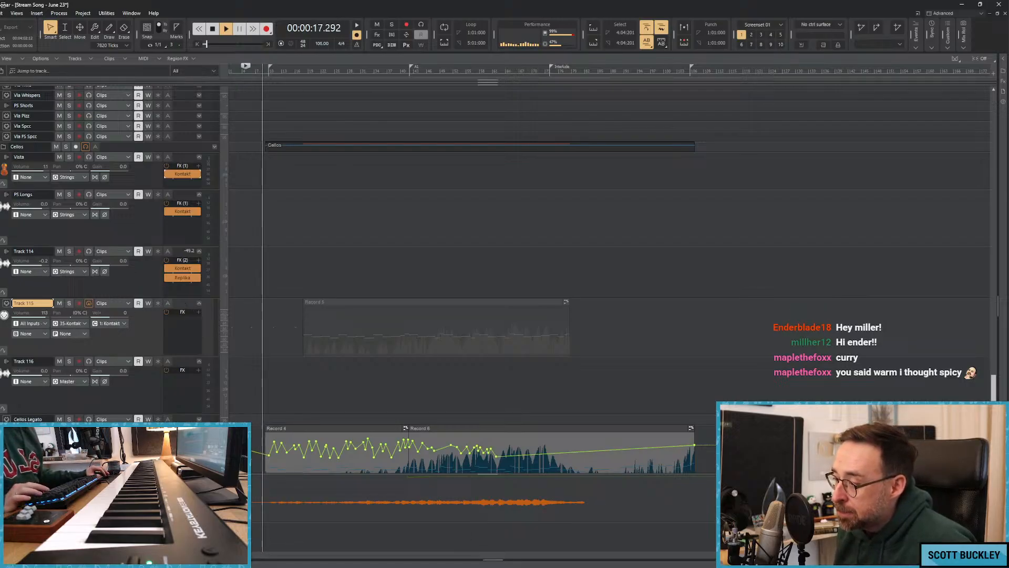
left_click(455, 567)
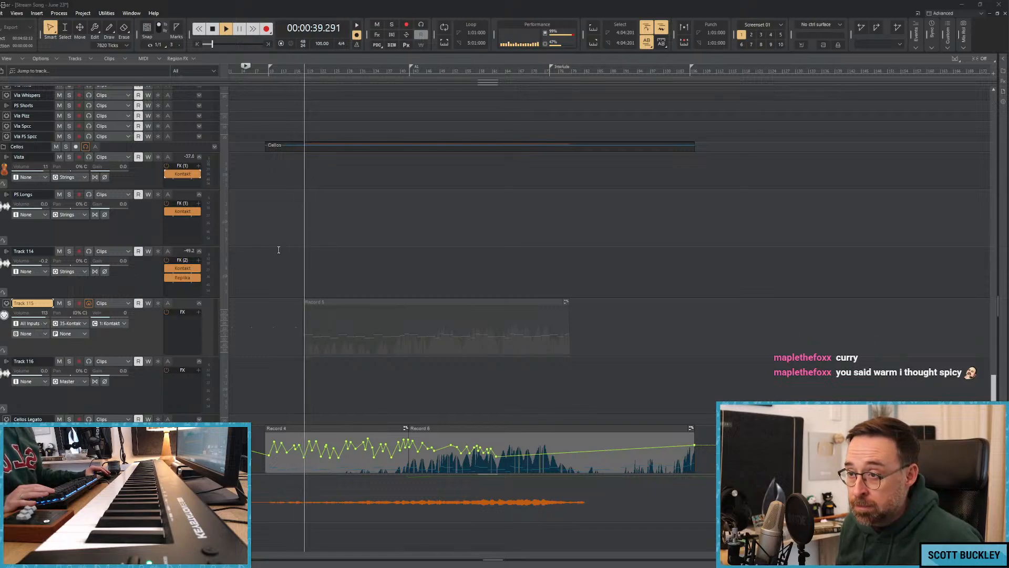
scroll(273, 231, "up", 10)
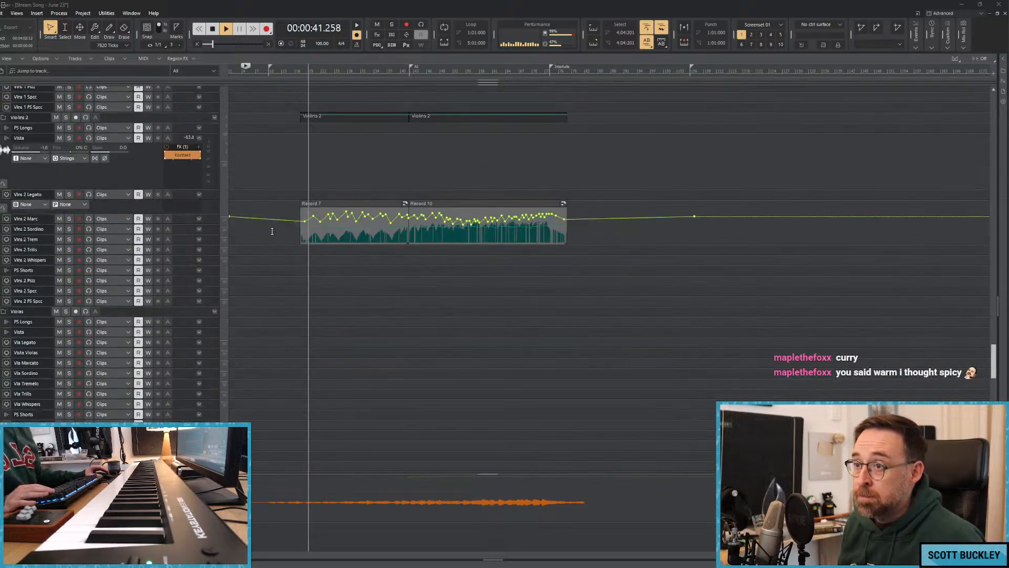
scroll(272, 231, "up", 8)
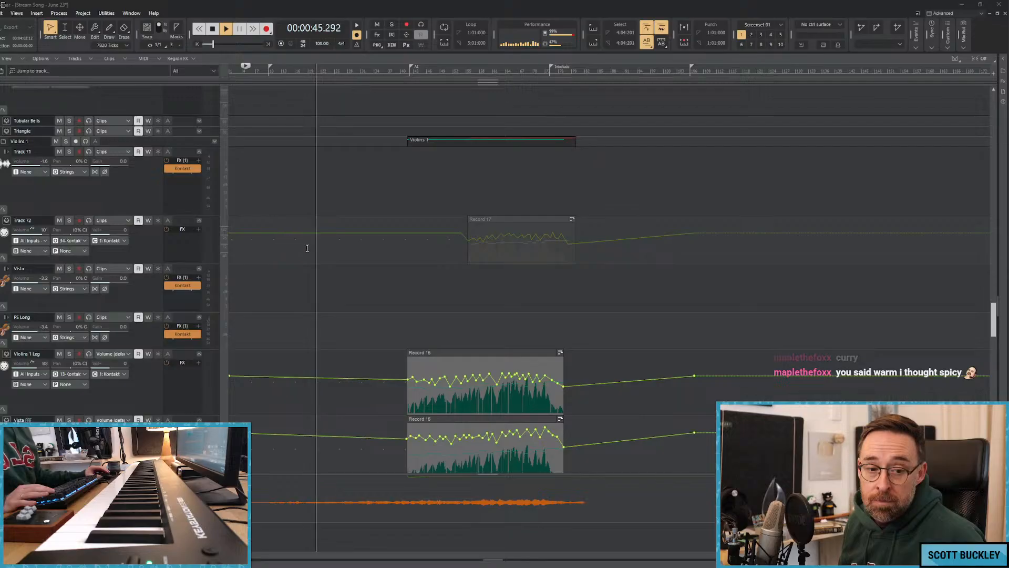
scroll(300, 237, "down", 10)
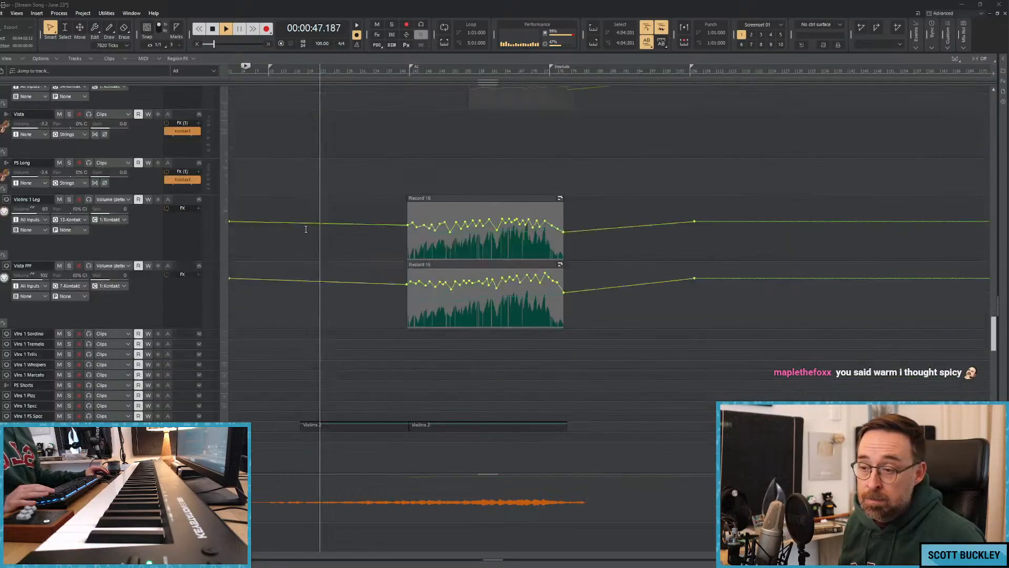
scroll(350, 254, "down", 12)
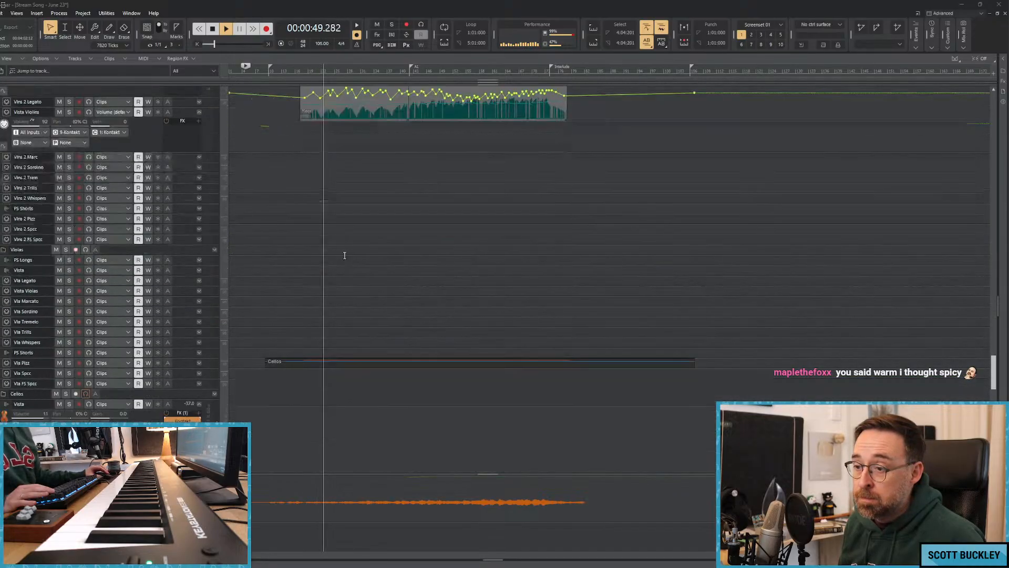
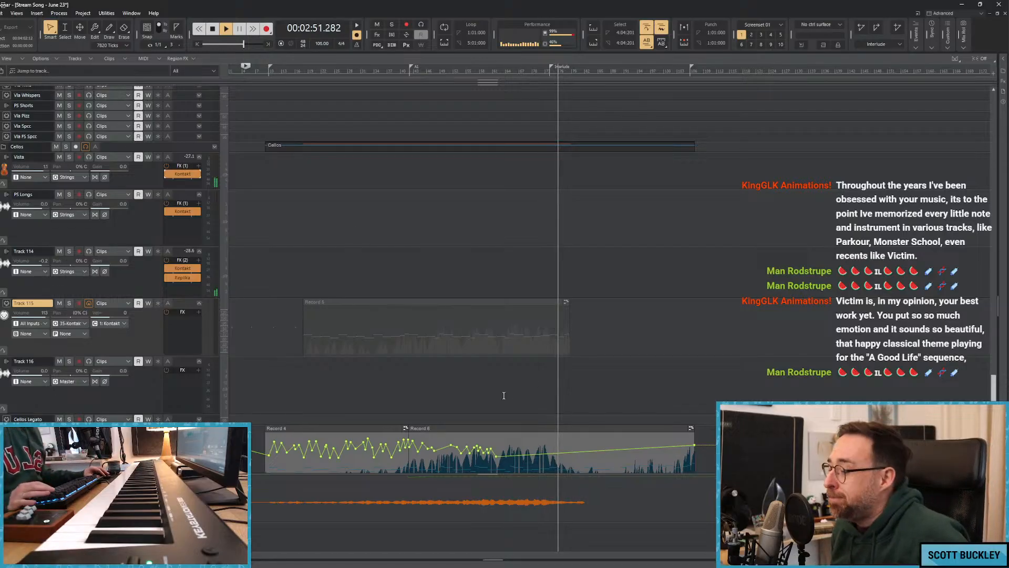
Play the Vista Cello passage from about 02:14 and return the playhead to about 02:08.
left_click(487, 74)
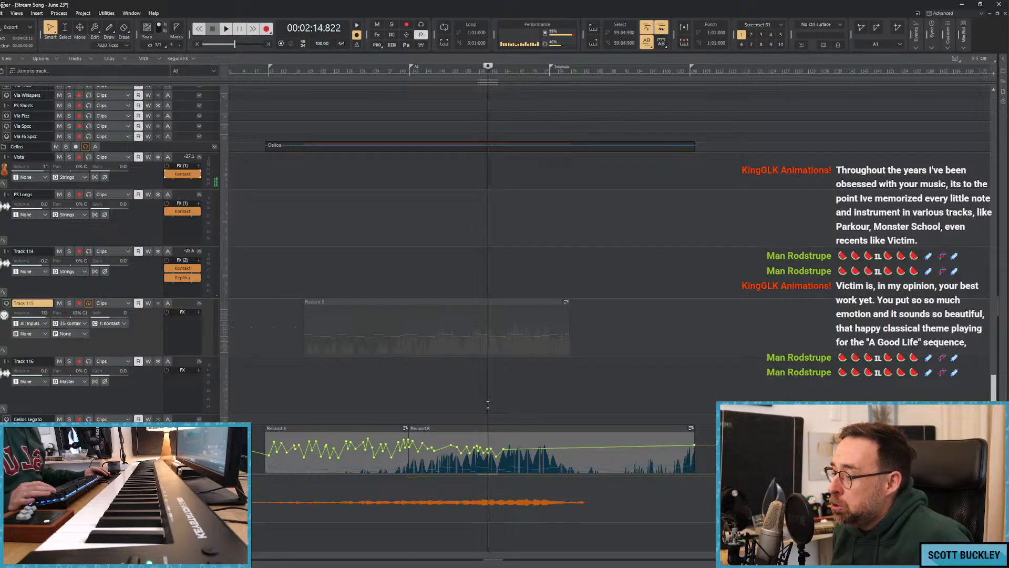
scroll(379, 455, "right", 3)
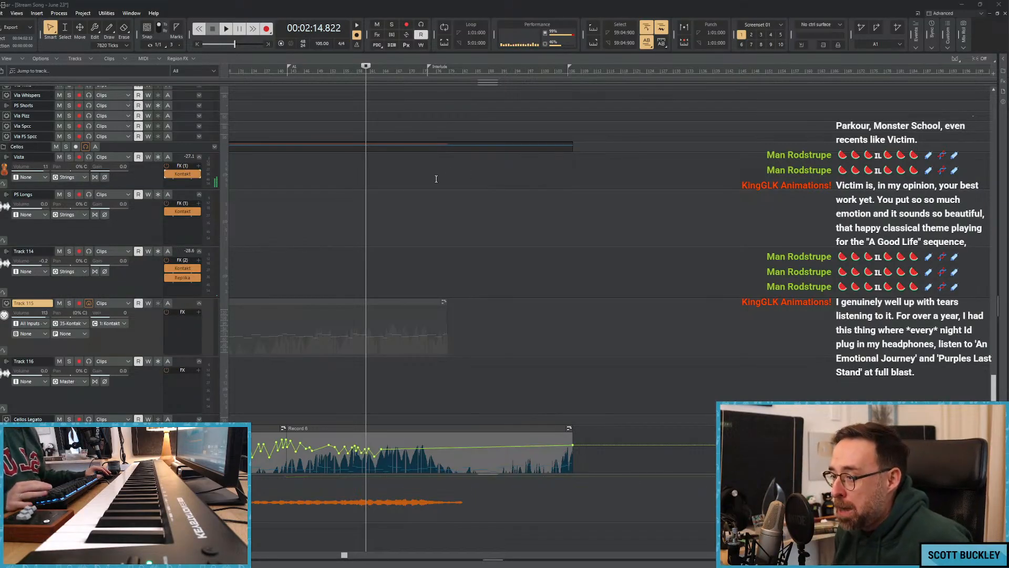
key("space")
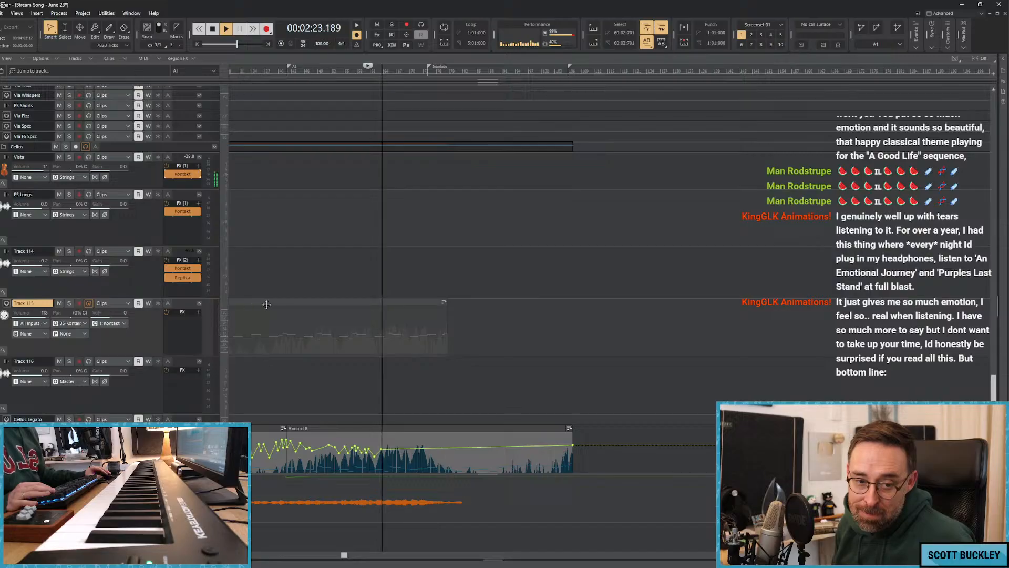
left_click(384, 312)
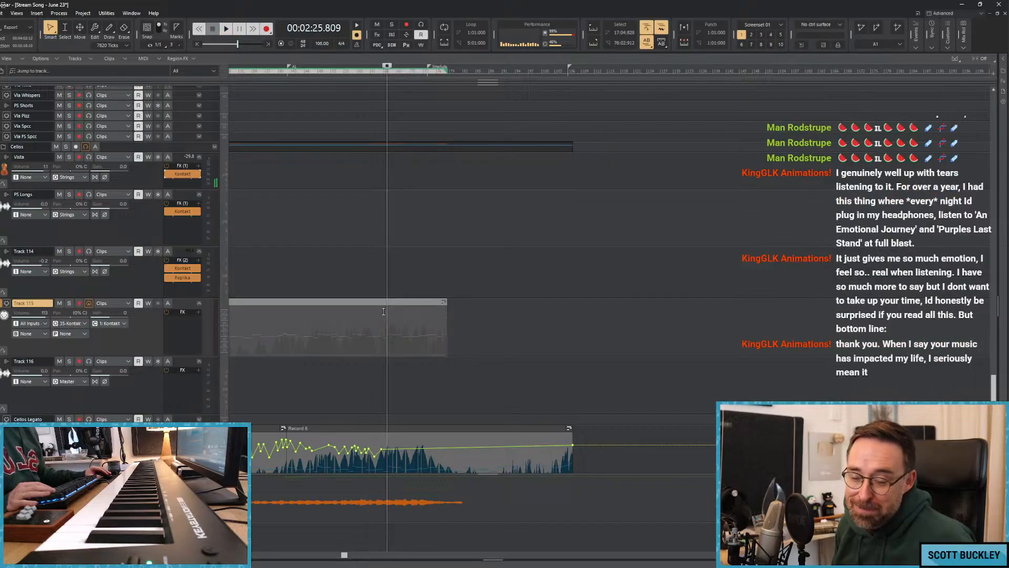
left_click(364, 279)
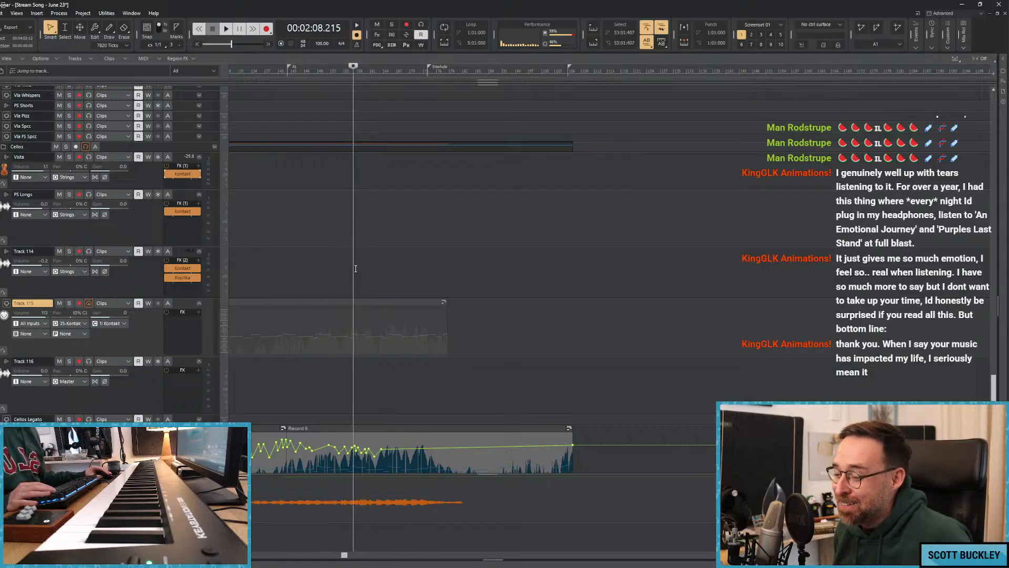
Continue the wavy volume automation on the Vista Cello clip from about 02:22 to just past the Interlude marker during playback.
key("space")
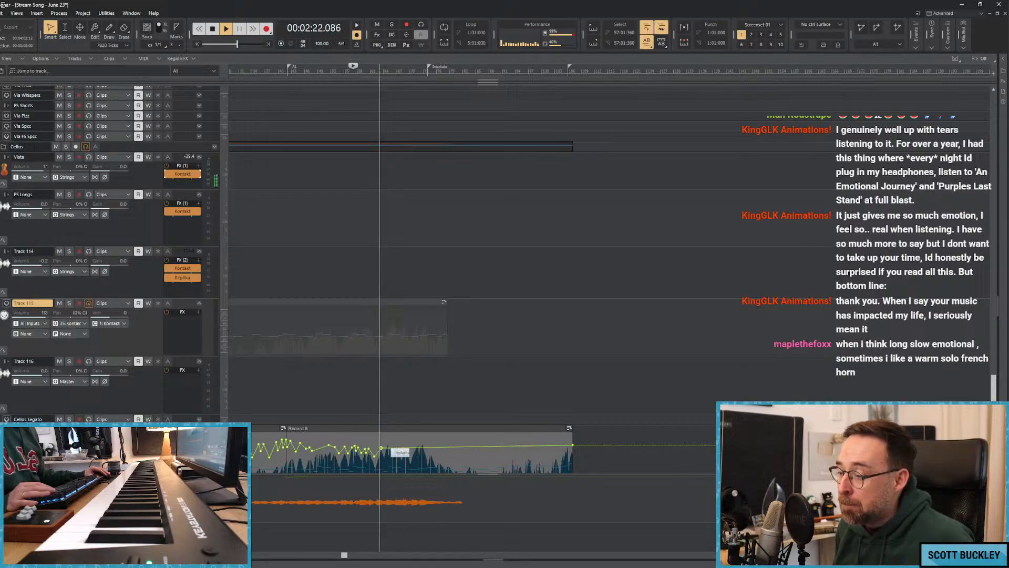
left_click_drag(384, 448, 388, 447)
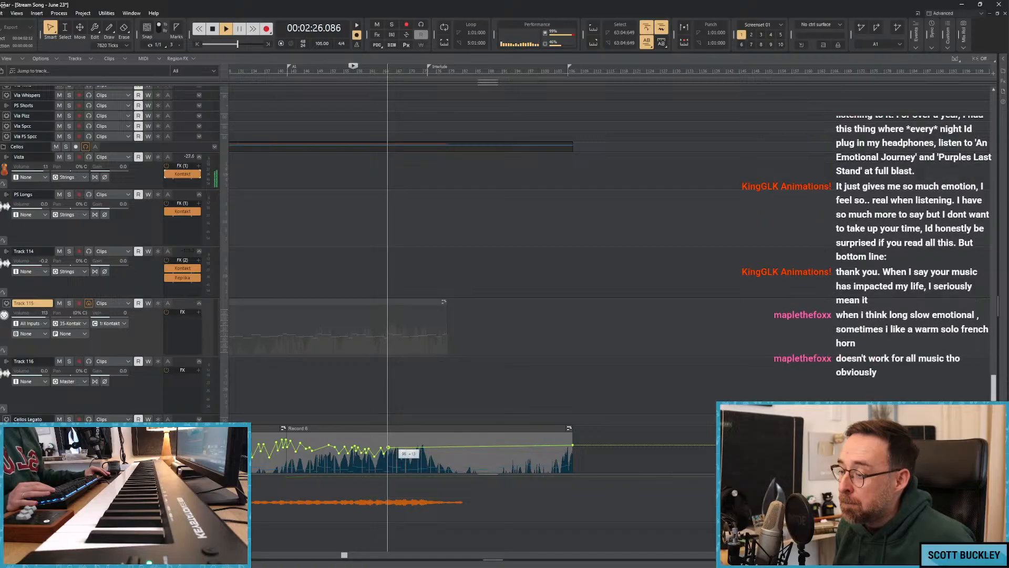
left_click_drag(392, 447, 397, 448)
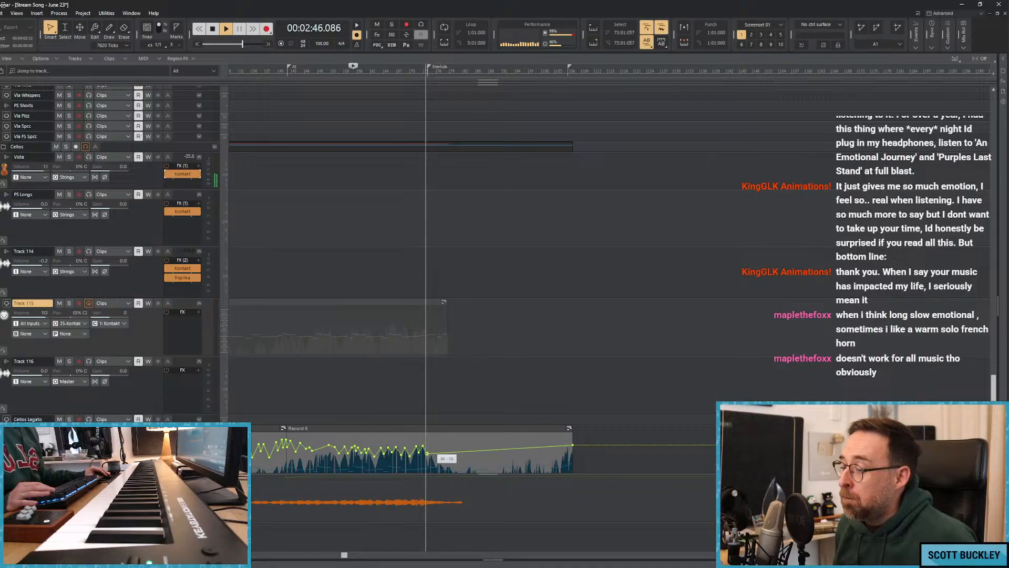
left_click_drag(431, 450, 431, 449)
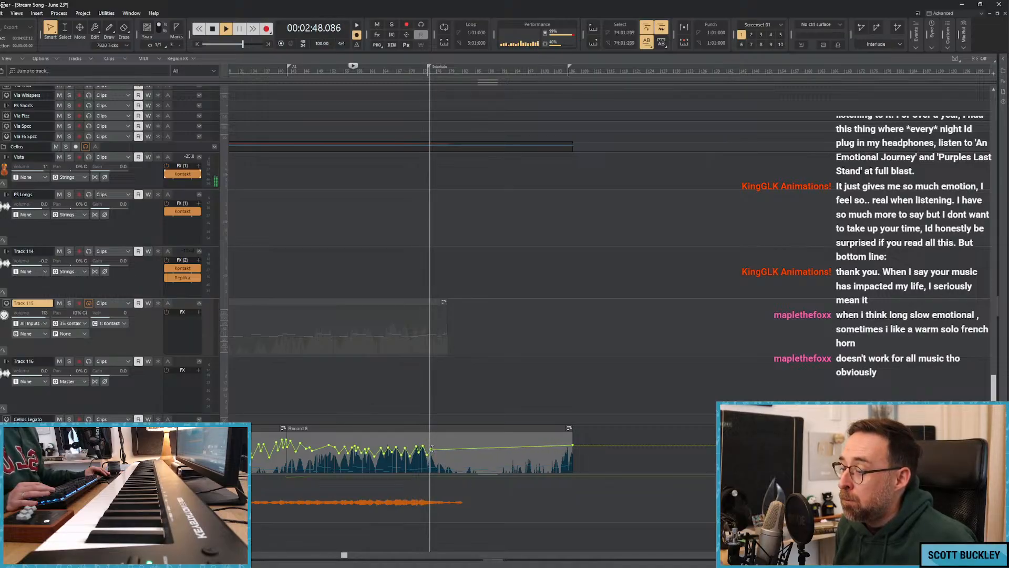
scroll(446, 406, "down", 3)
mouse_move(437, 291)
left_mouse_down()
mouse_move(436, 306)
mouse_move(450, 298)
left_mouse_up()
Stop playback, return the playhead to about 01:54 and save the project.
key("space")
left_click(360, 237)
left_click(328, 237)
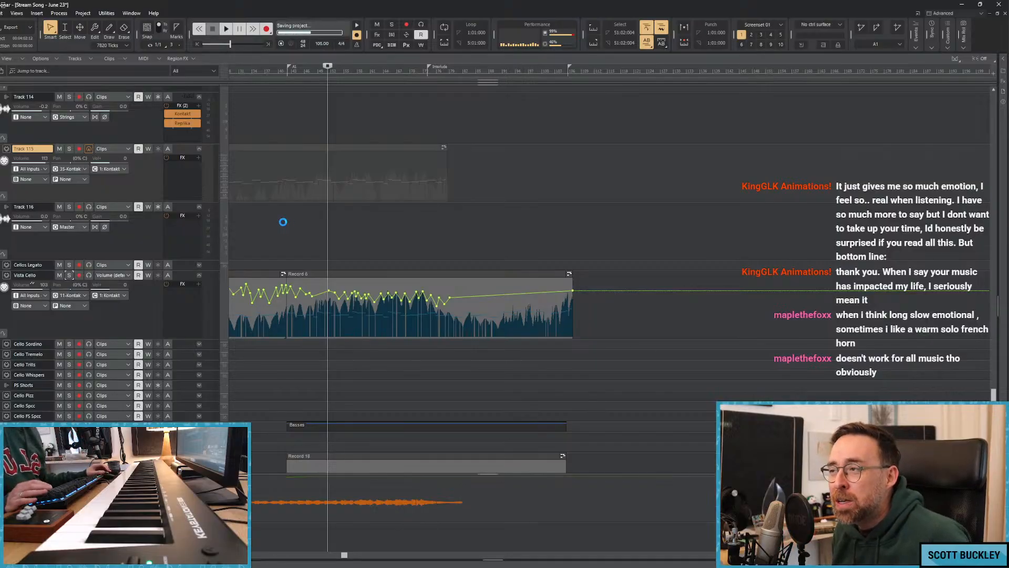
Look over the clips and volume automation on the viola and violin tracks, placing the playhead at about 01:21.
scroll(279, 214, "up", 3)
scroll(279, 214, "up", 10)
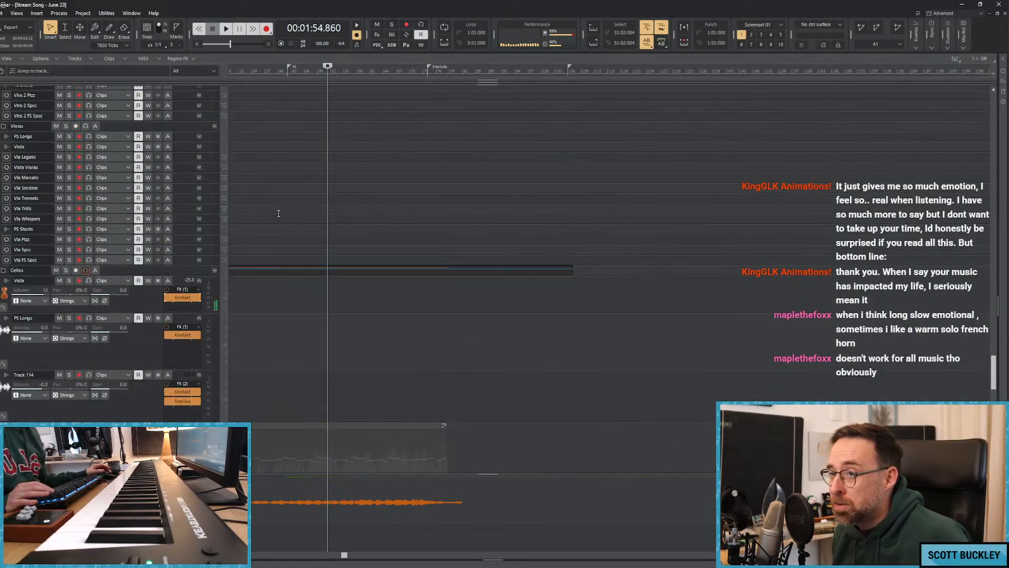
scroll(286, 214, "down", 3)
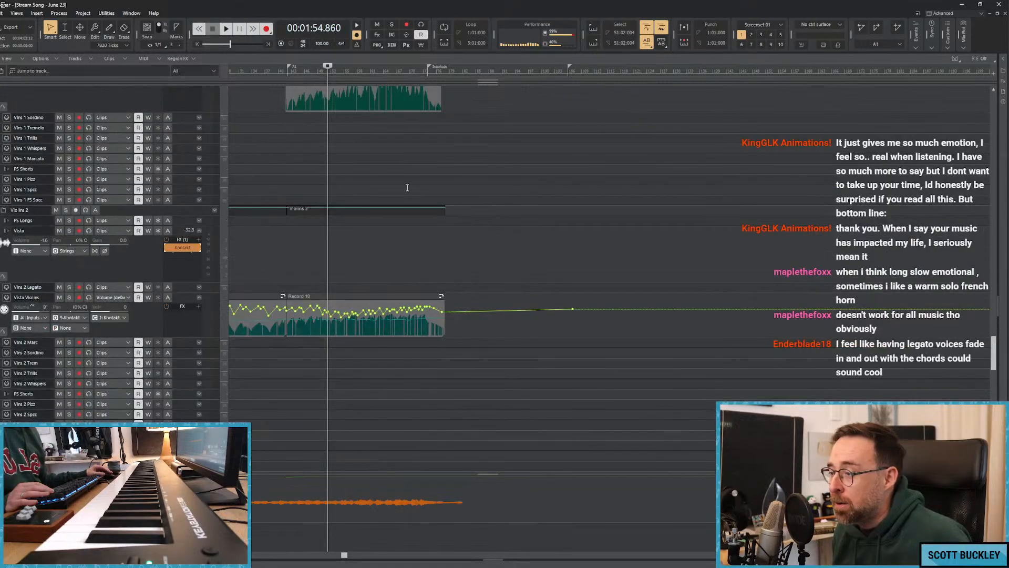
left_click(409, 183)
scroll(454, 304, "up", 2)
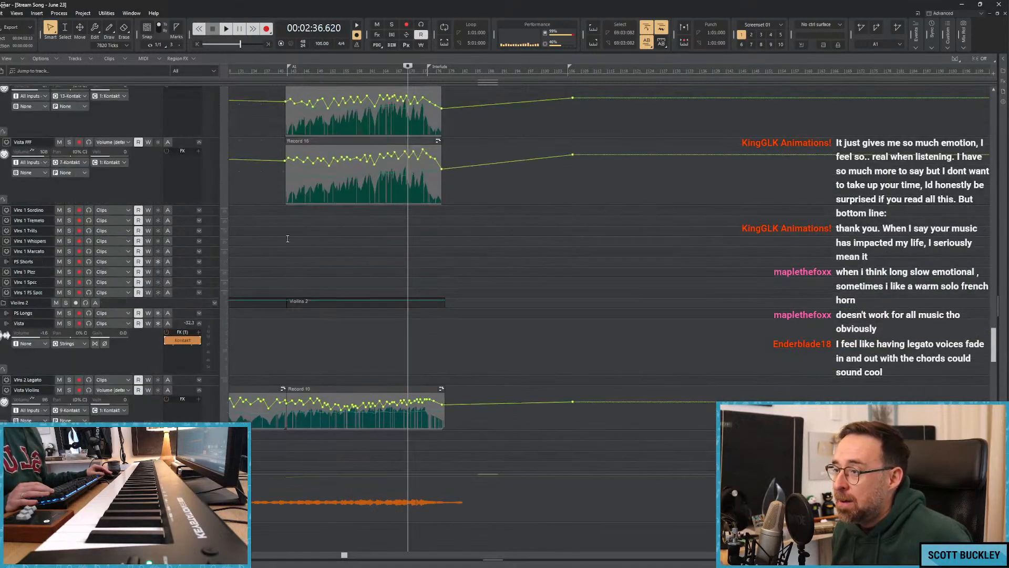
left_click(273, 240)
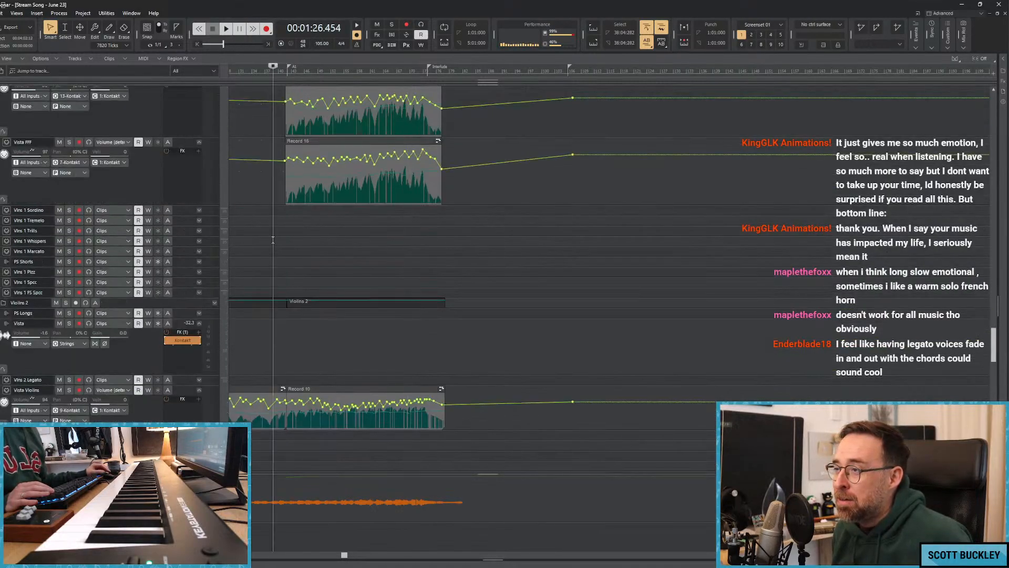
left_click(254, 235)
left_click(264, 236)
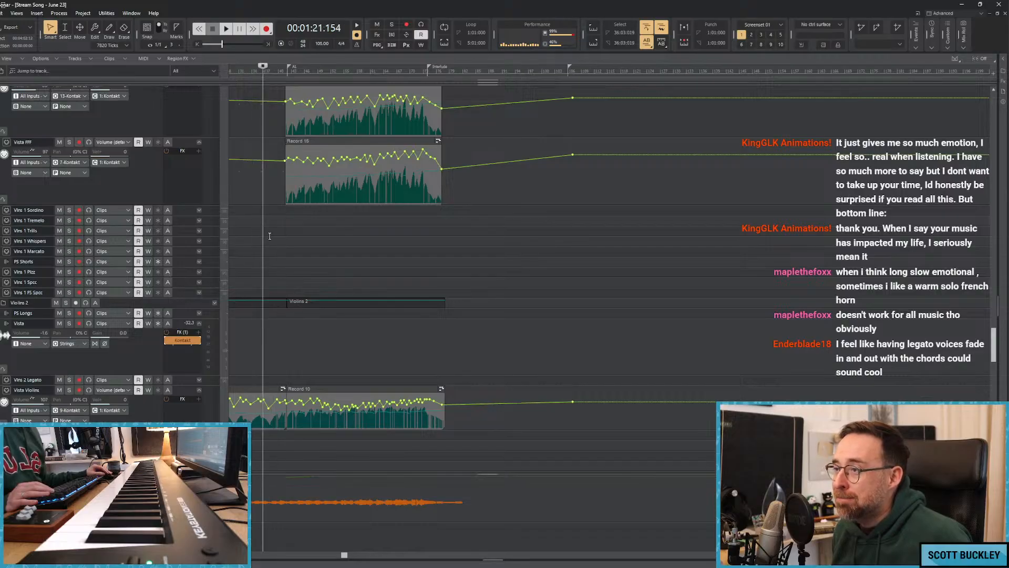
scroll(267, 240, "down", 10)
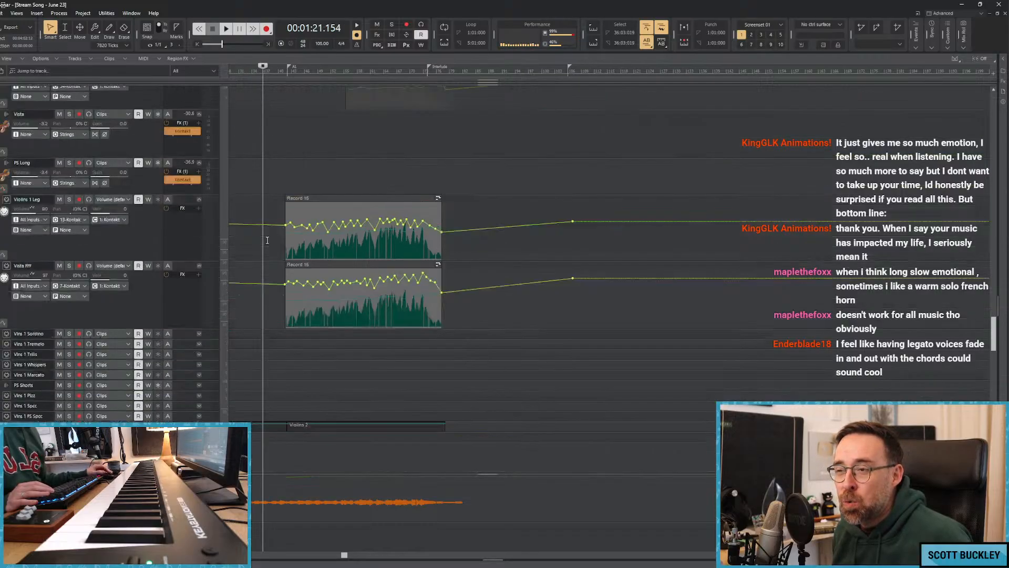
Review the low brass and woodwind tracks while playing from about 01:45.
scroll(268, 240, "up", 5)
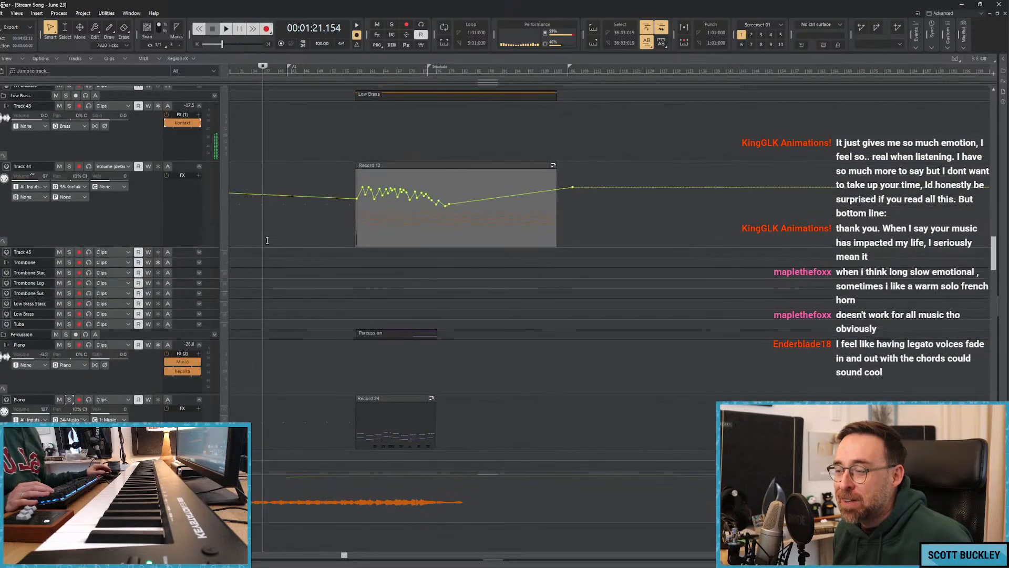
left_click(321, 233)
left_click(304, 221)
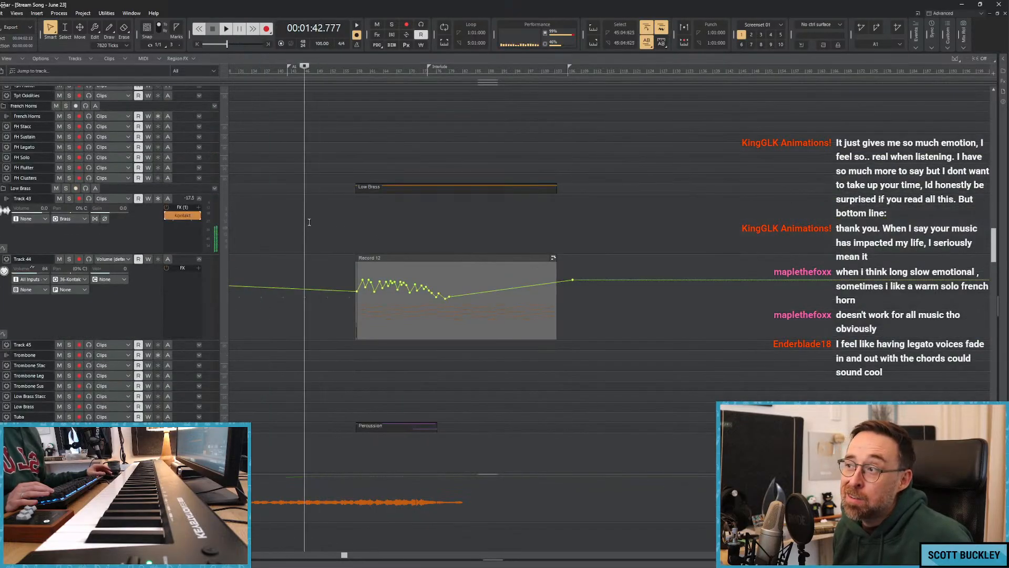
left_click(310, 220)
scroll(309, 221, "up", 7)
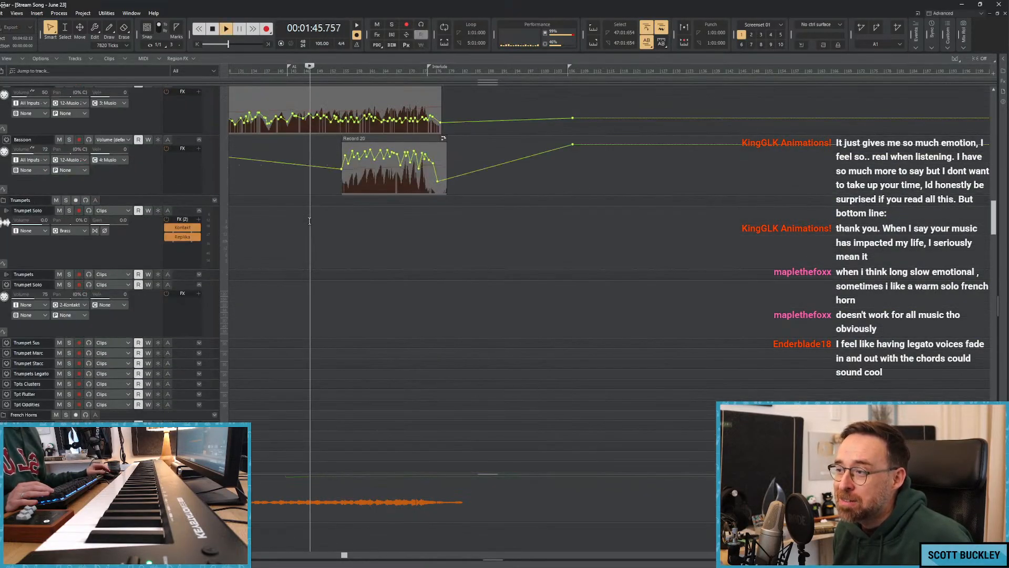
scroll(310, 221, "up", 8)
scroll(308, 219, "down", 8)
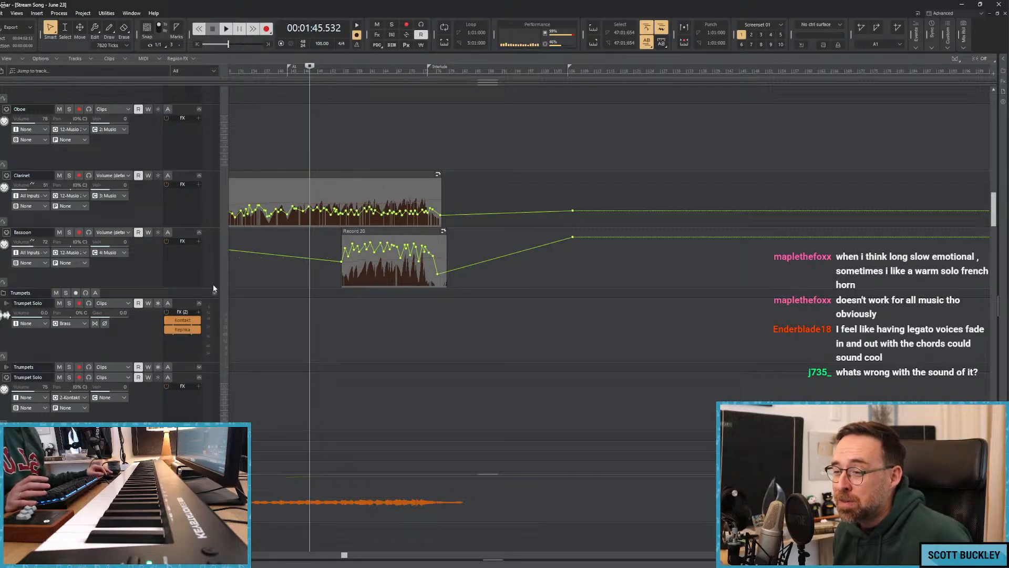
Select the FH Solo track in the French Horns folder and enlarge its height to show its controls.
mouse_move(175, 298)
left_mouse_down()
mouse_move(174, 307)
mouse_move(176, 294)
left_mouse_up()
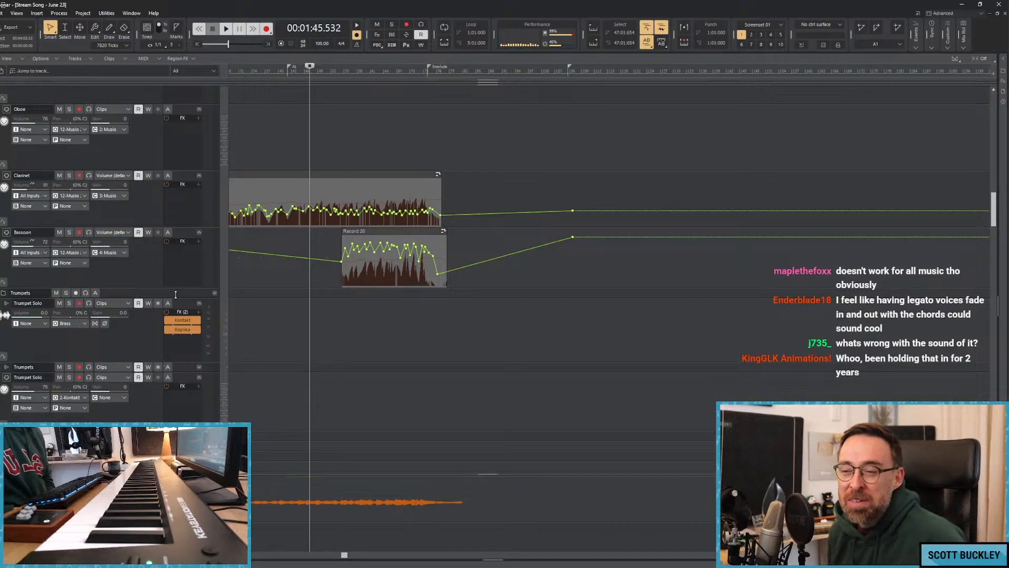
scroll(262, 264, "down", 5)
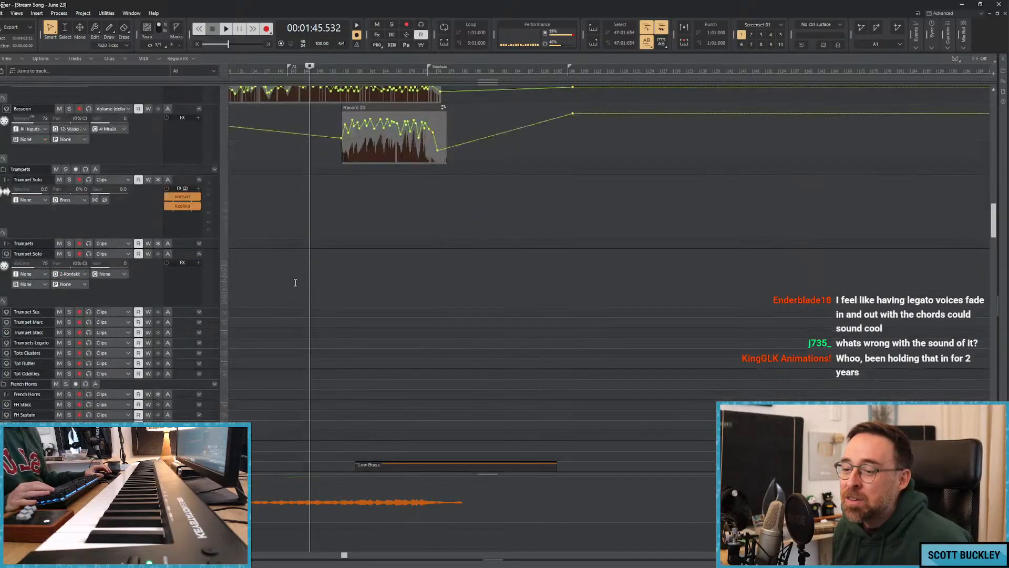
left_click(177, 315)
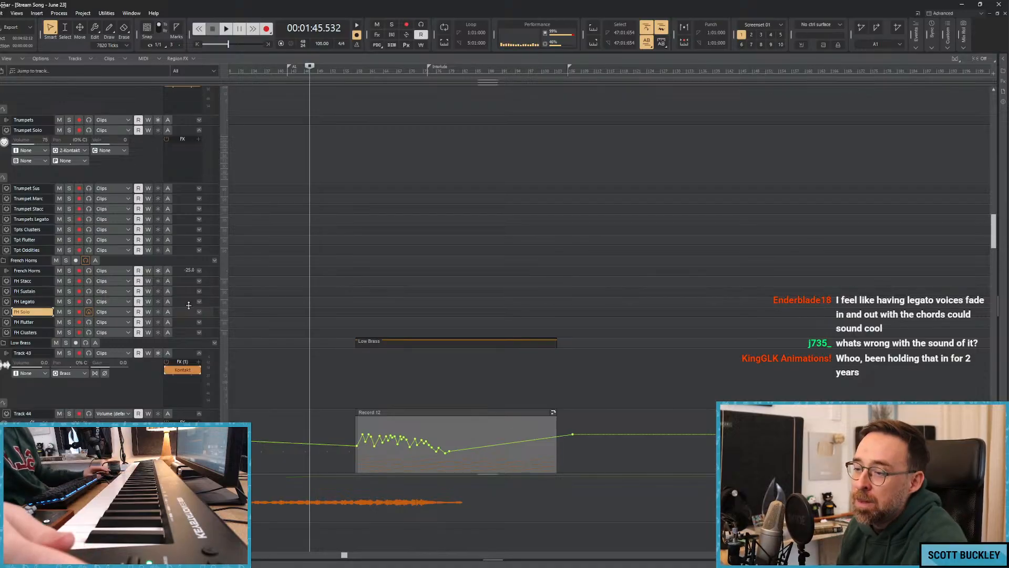
left_click_drag(183, 319, 179, 379)
left_click(32, 322)
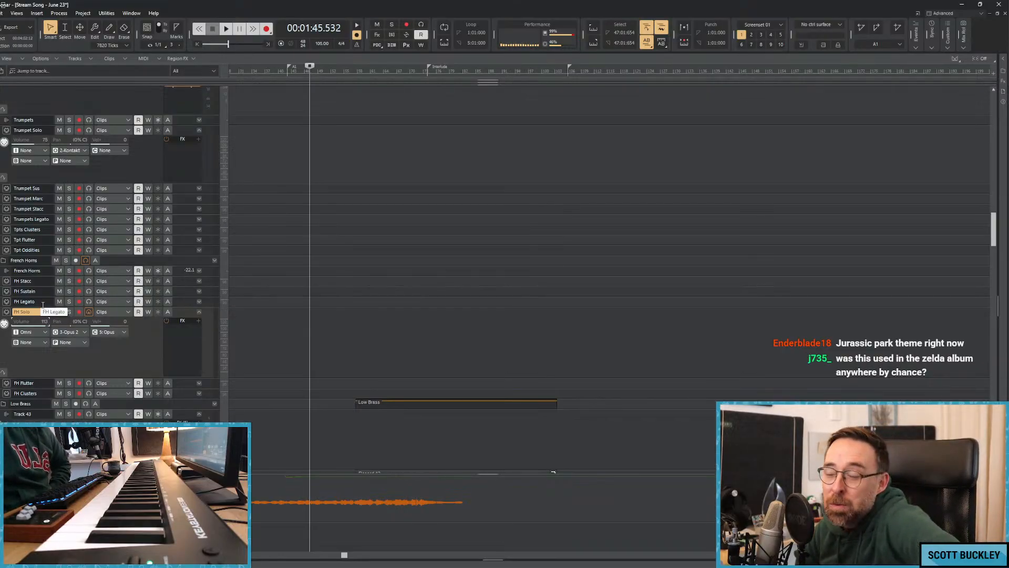
Play the arrangement briefly from about 01:29 with the FH Solo track selected.
left_click(280, 118)
key("space")
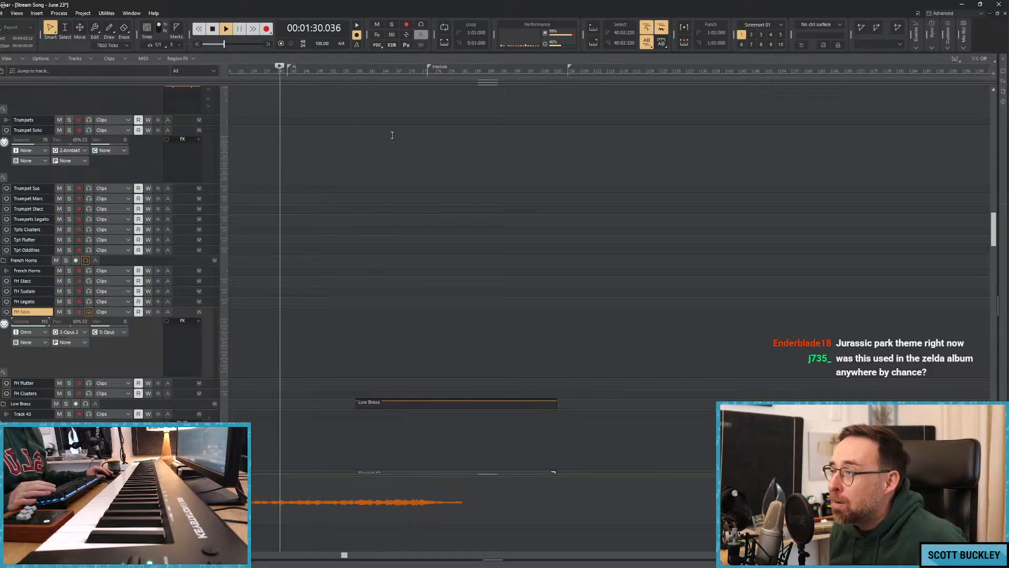
scroll(315, 169, "down", 7)
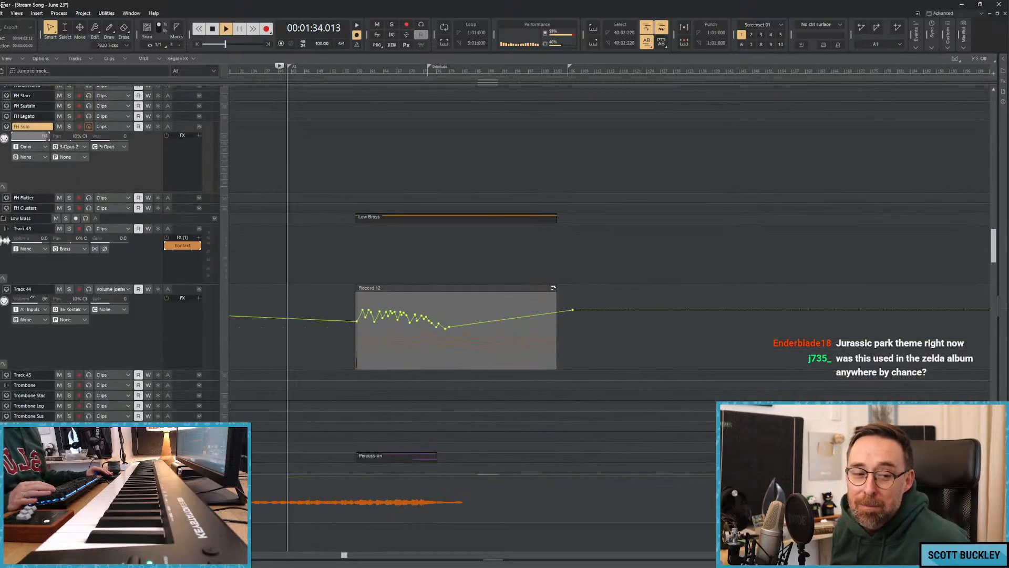
key("space")
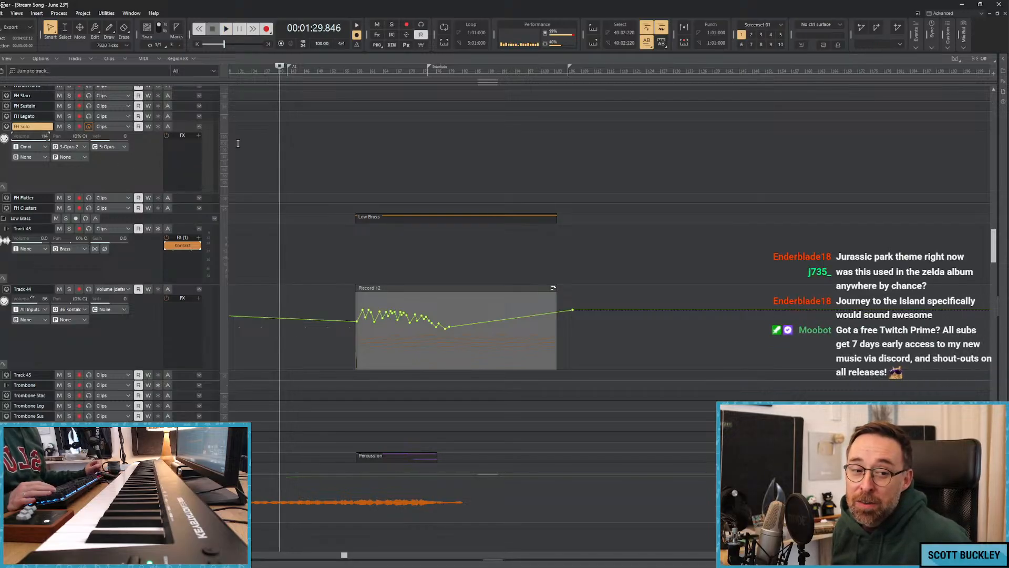
Return to the start of the song and move the playhead forward to about 01:06.
left_click(258, 132)
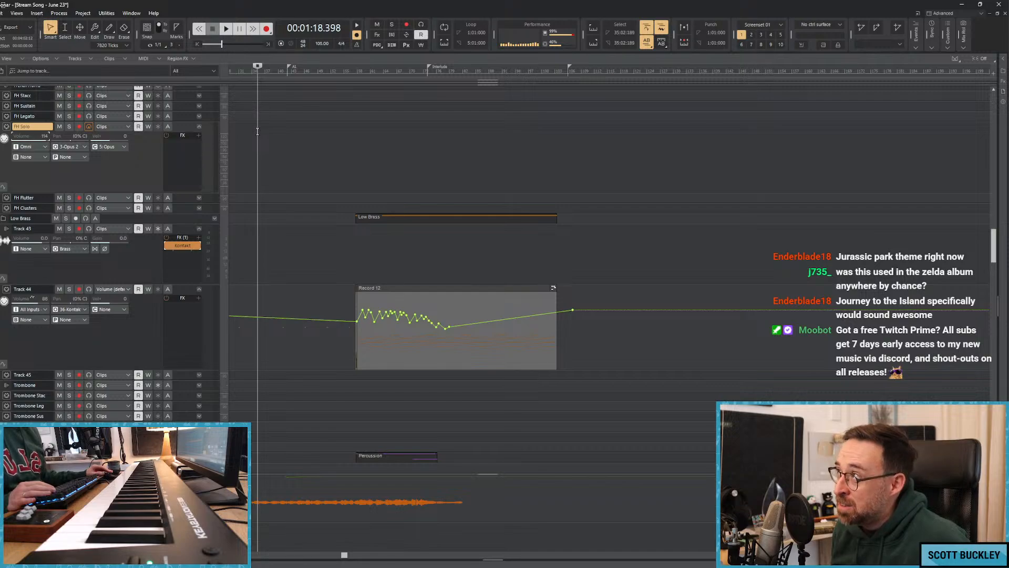
key("ctrl+Home")
left_click(269, 133)
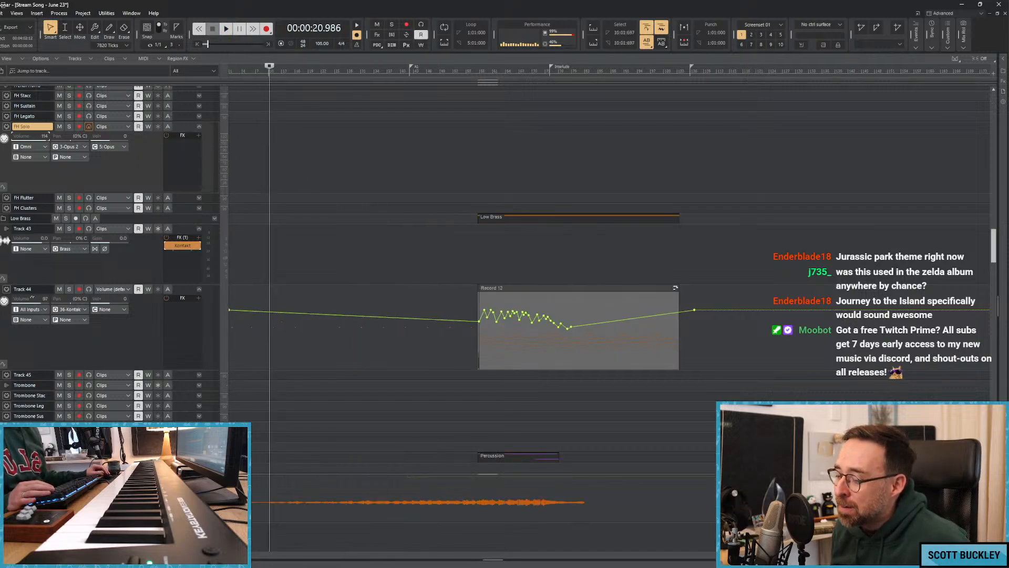
left_click(344, 179)
left_click(327, 178)
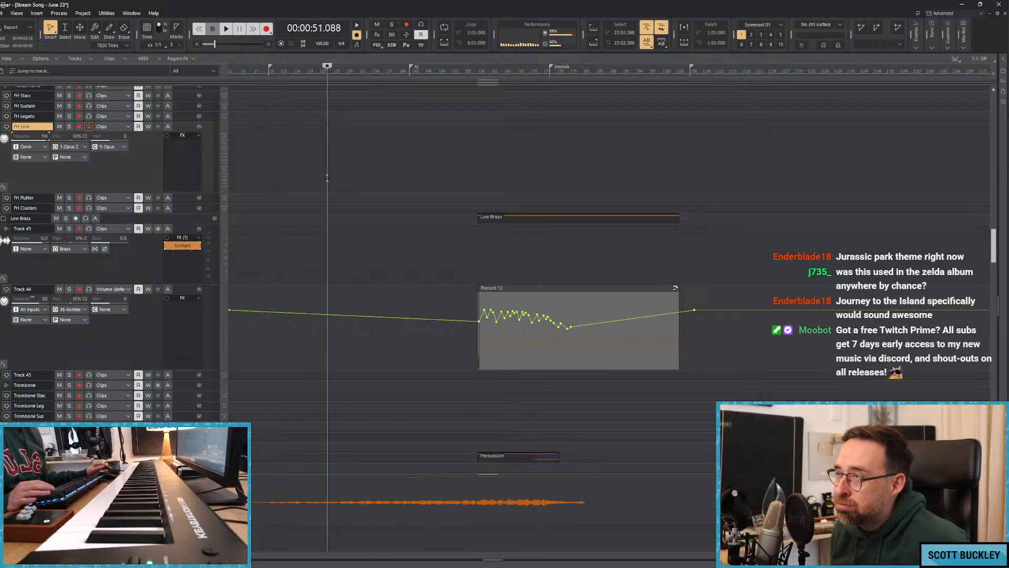
left_click(338, 163)
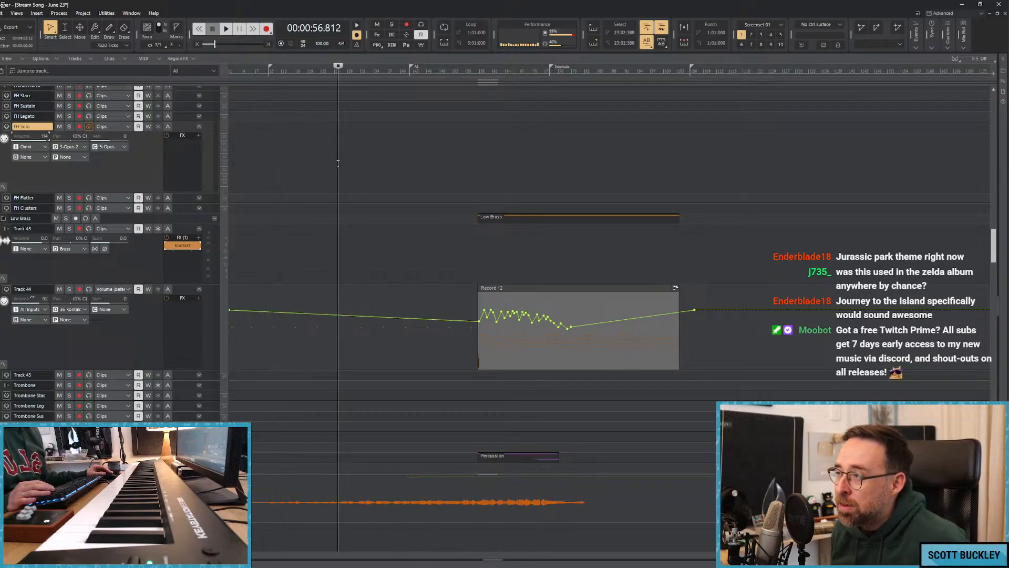
left_click(357, 163)
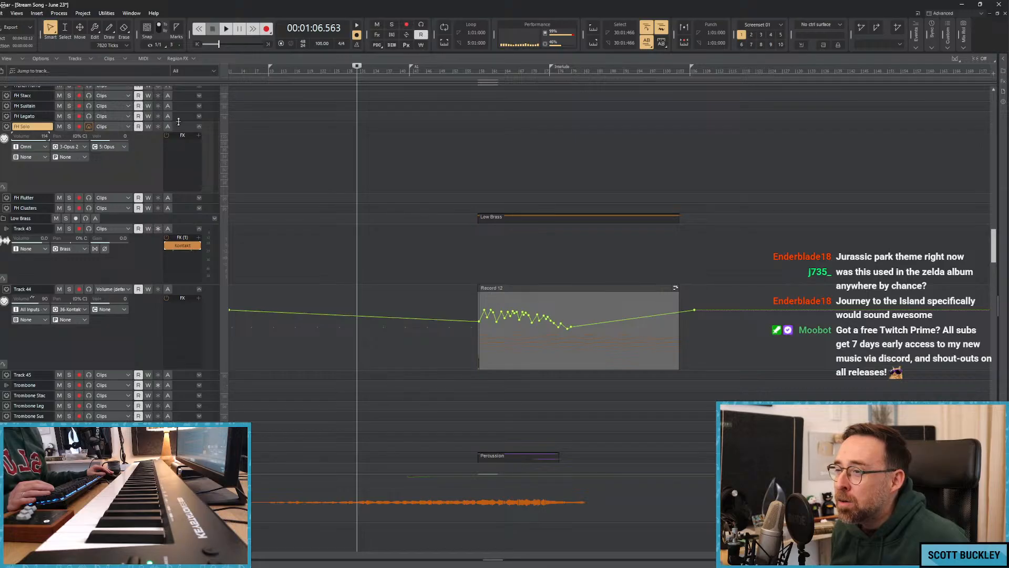
Slightly reduce the FH Solo track's height and play the song from about 01:18.
mouse_move(179, 122)
left_mouse_down()
mouse_move(181, 133)
mouse_move(181, 108)
left_mouse_up()
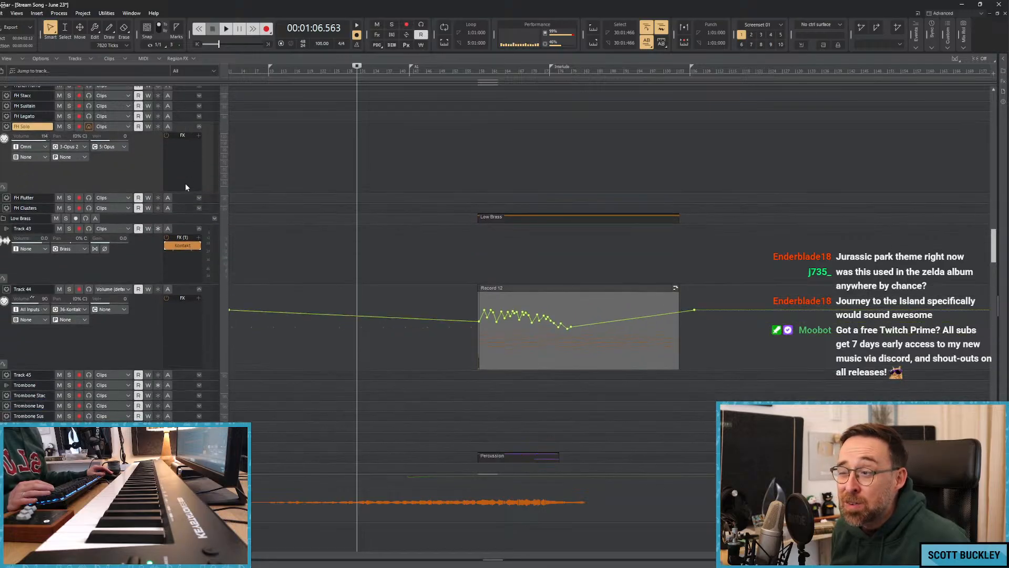
left_click_drag(181, 191, 185, 175)
left_click(380, 129)
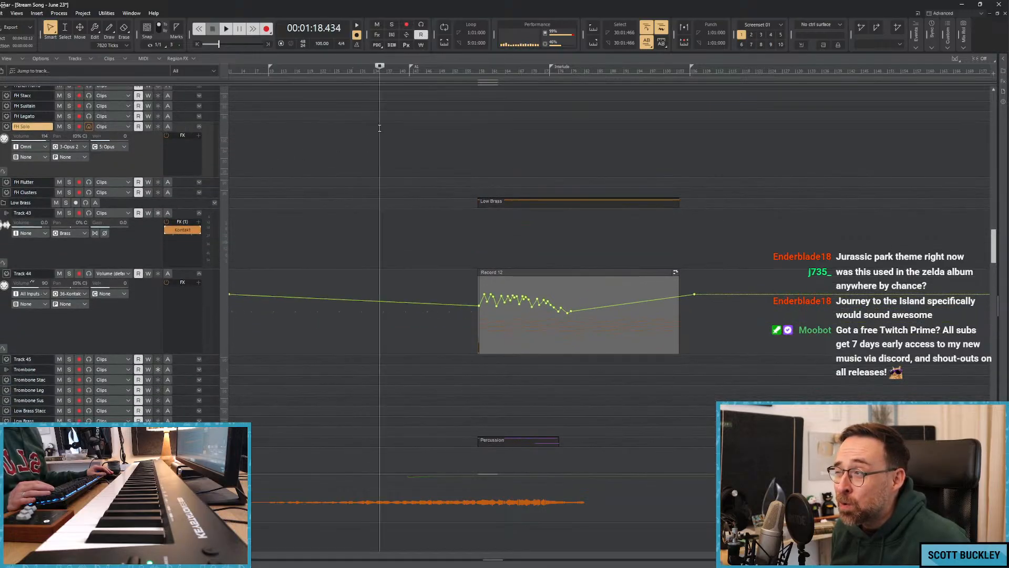
key("space")
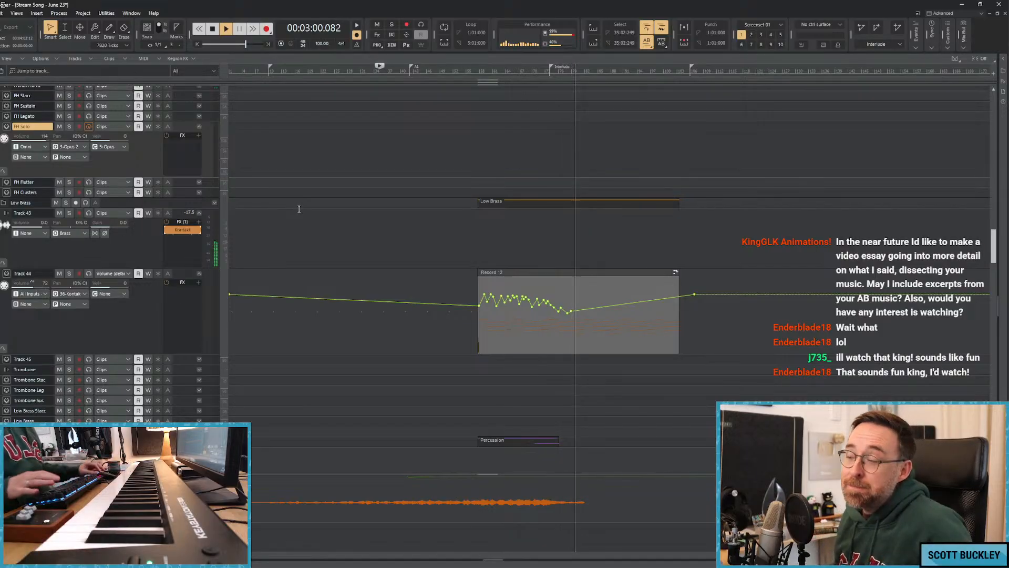
Stop playback, move the playhead back to about 00:16 and play the opening briefly.
key("space")
left_click(363, 158)
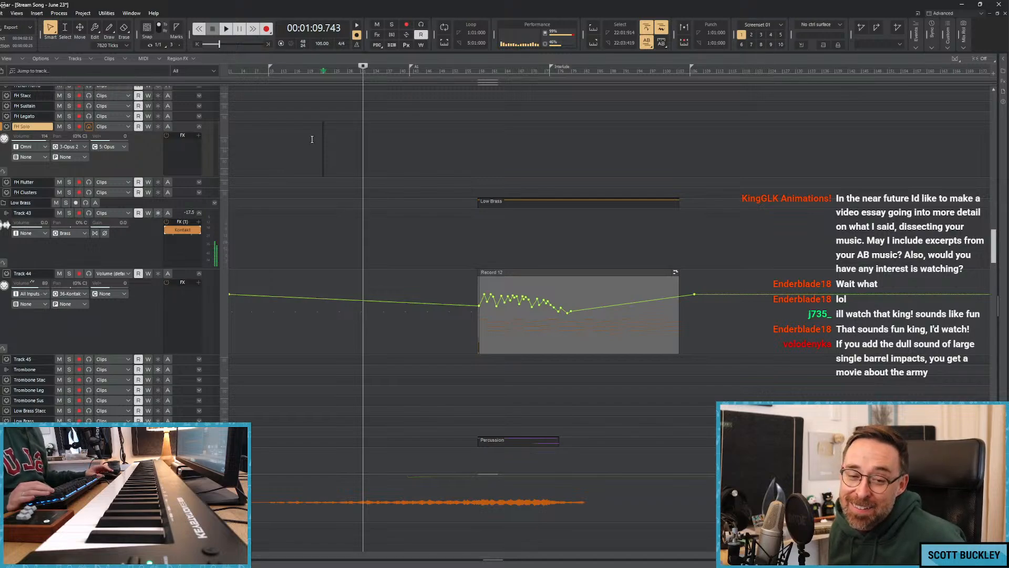
left_click(277, 142)
left_click(288, 147)
left_click(268, 138)
left_click(261, 136)
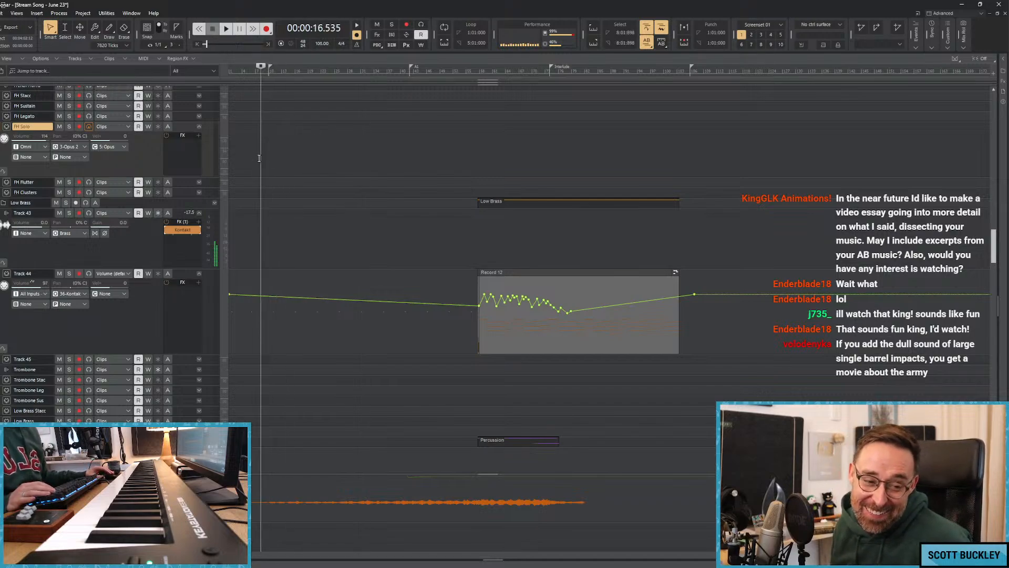
key("space")
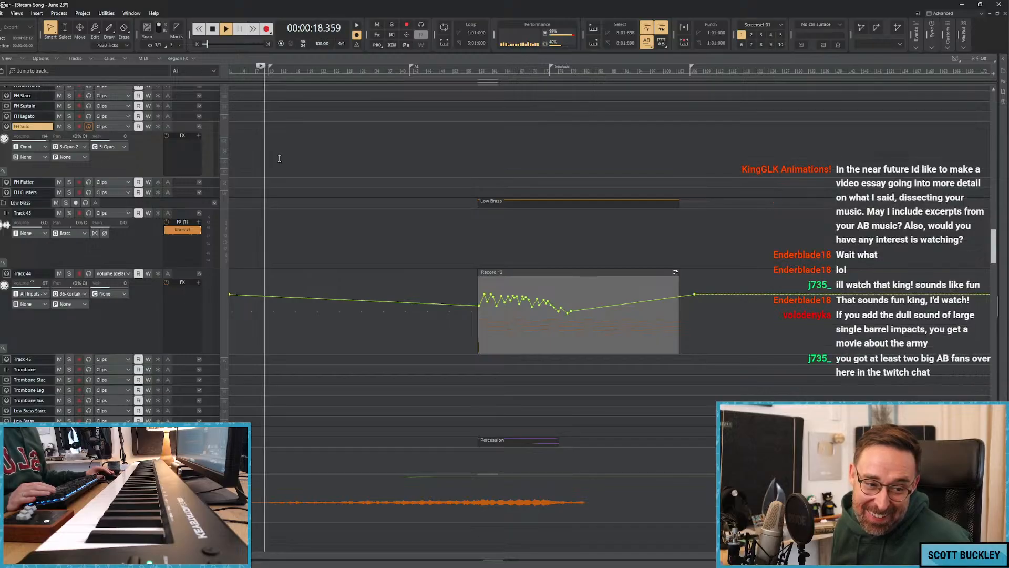
key("space")
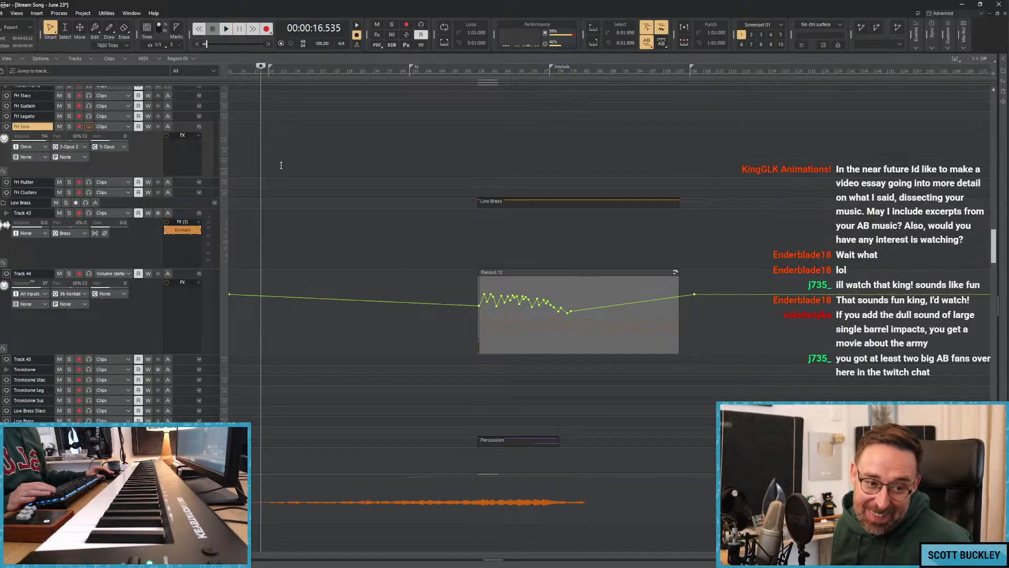
Record a solo horn take on the FH Solo track over the arrangement, starting from about 01:22 and ending around 03:00.
left_click(310, 179)
left_click(341, 158)
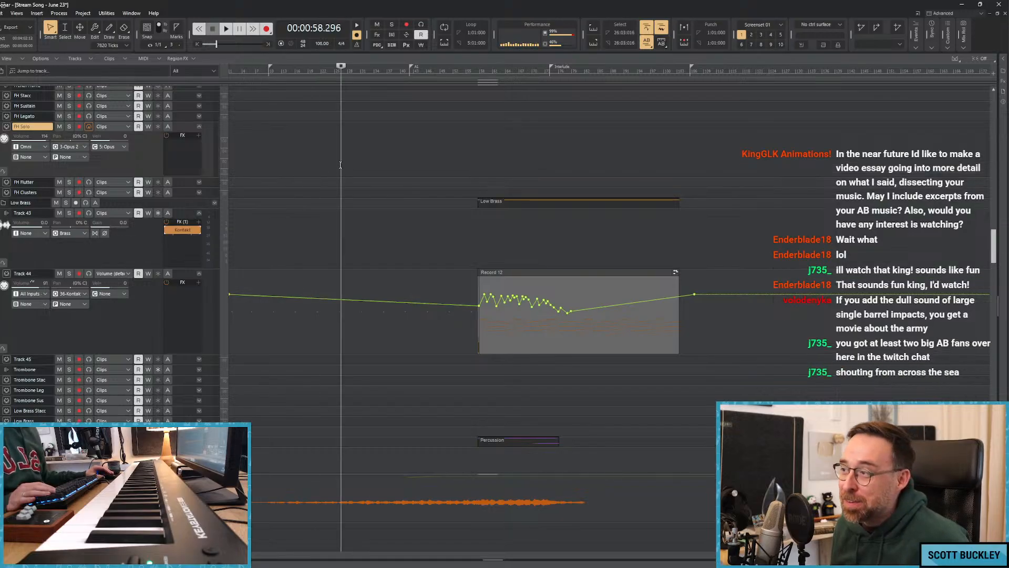
left_click(343, 157)
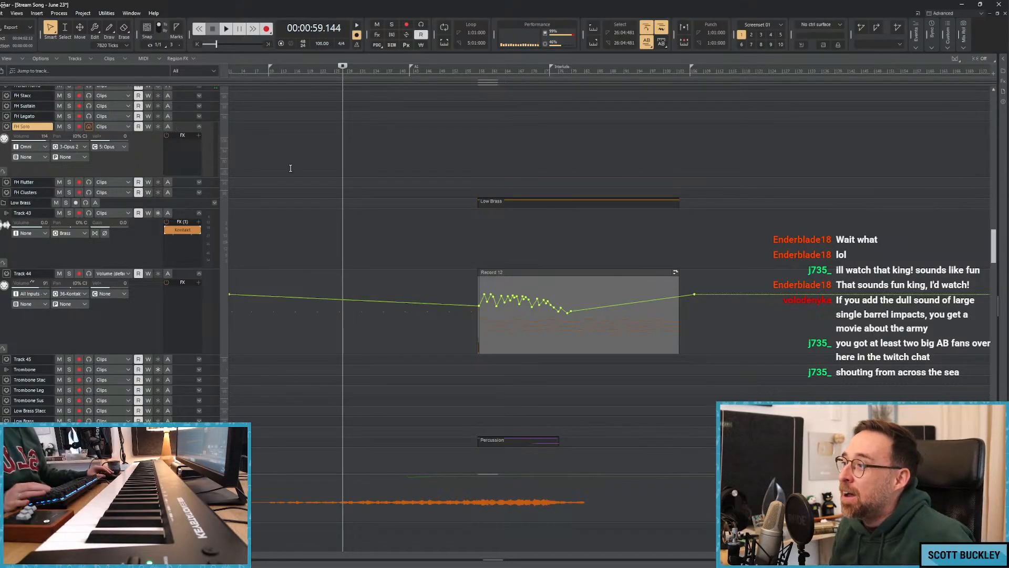
left_click(388, 135)
key("space")
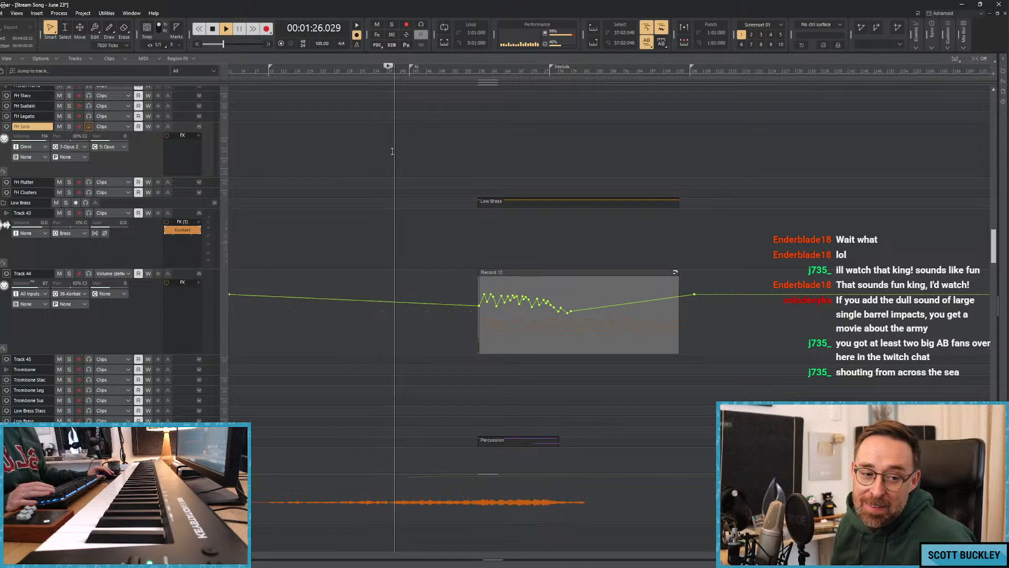
key("r")
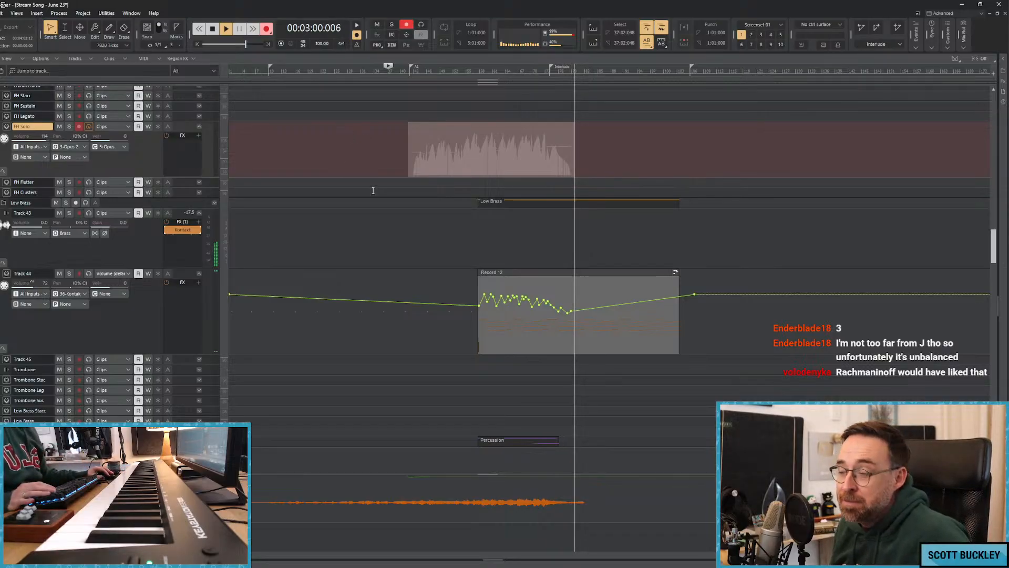
key("space")
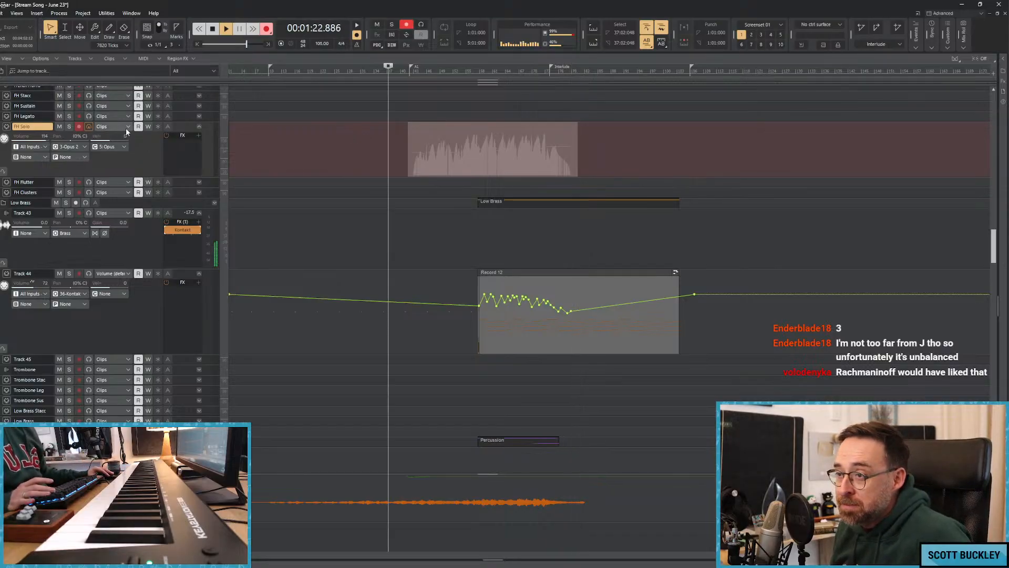
Show the default volume automation on the FH Solo track and add a short volume rise at the start of the recorded clip.
left_click(126, 126)
mouse_move(168, 154)
left_click(245, 209)
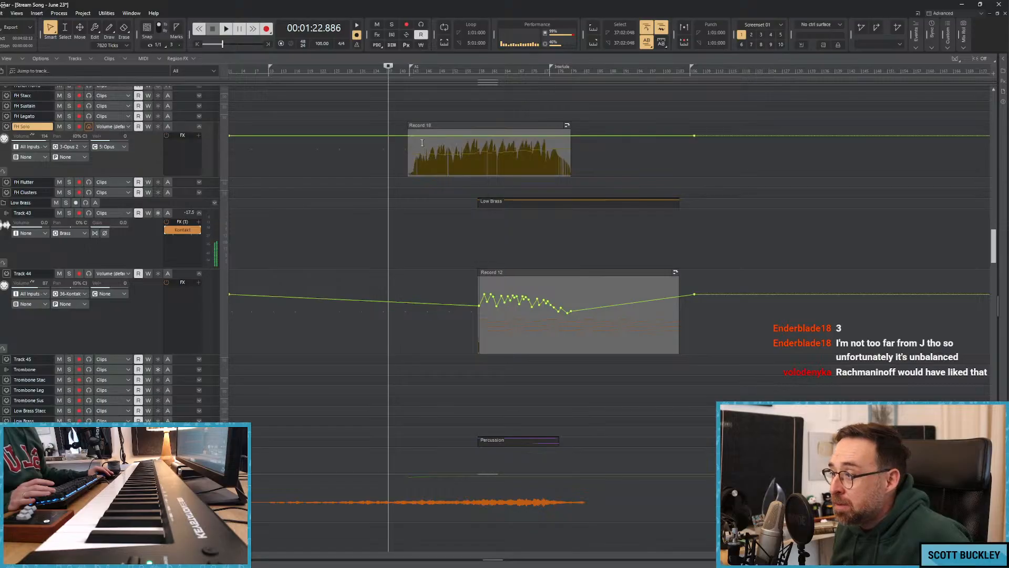
mouse_move(411, 136)
left_mouse_down()
mouse_move(414, 148)
mouse_move(416, 140)
left_mouse_up()
left_click(408, 111)
left_click(415, 111)
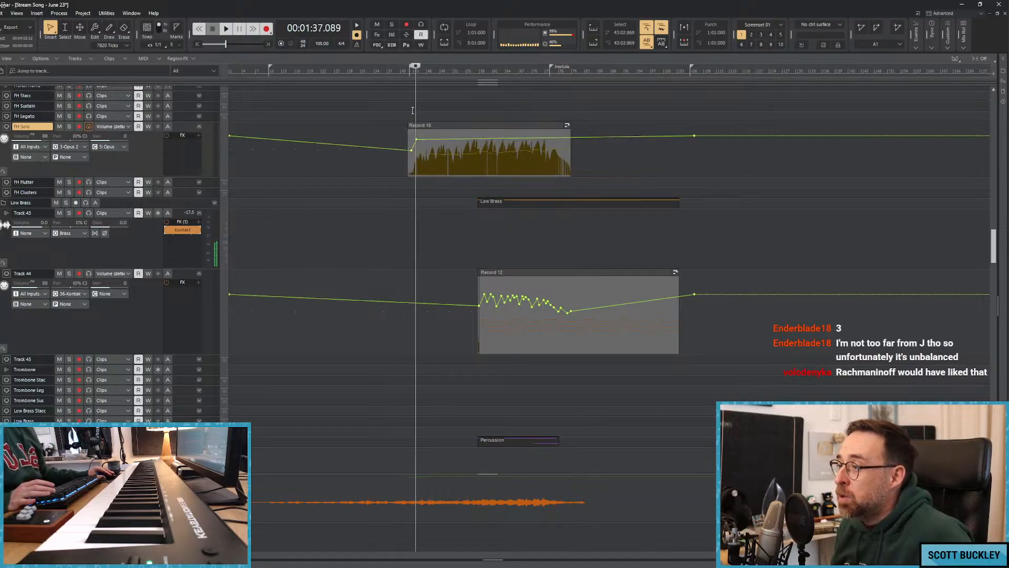
Play from the FH Solo clip's start and add rising and falling volume points along it up to about 02:12.
left_click(409, 107)
key("space")
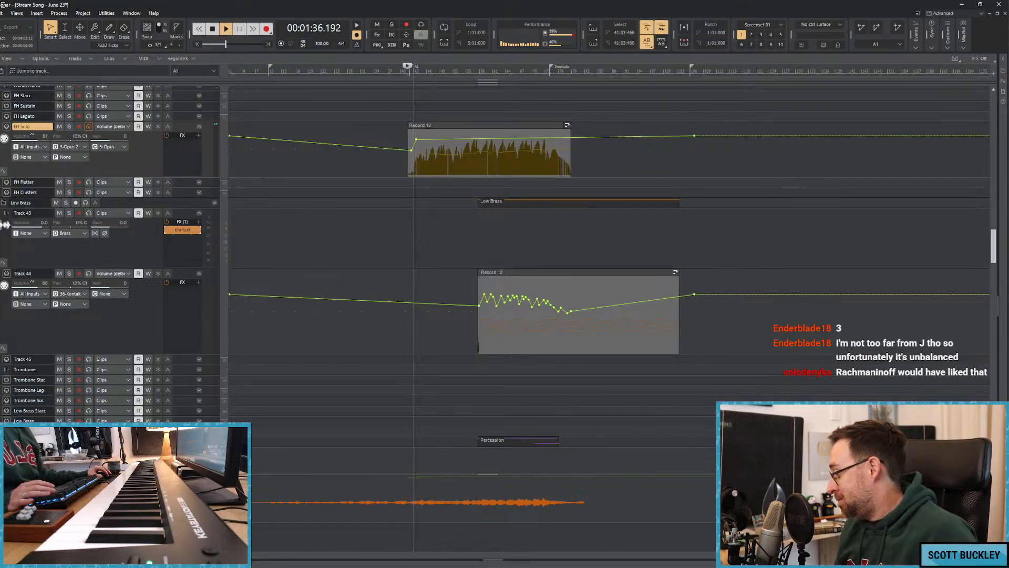
scroll(716, 232, "up", 4)
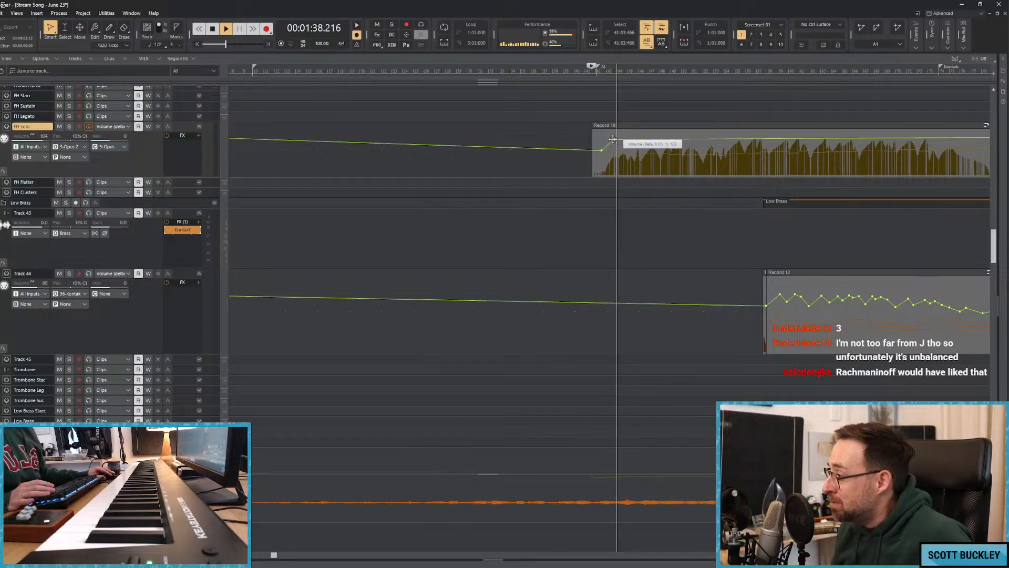
left_click_drag(613, 140, 718, 143)
left_click(623, 141)
left_click(657, 142)
left_click(668, 147)
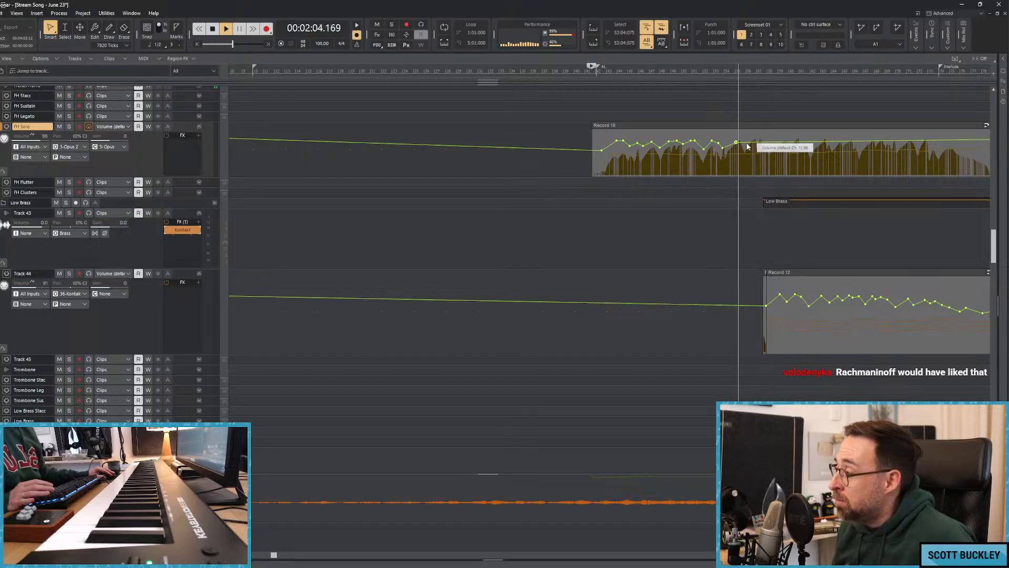
left_click_drag(748, 147, 756, 144)
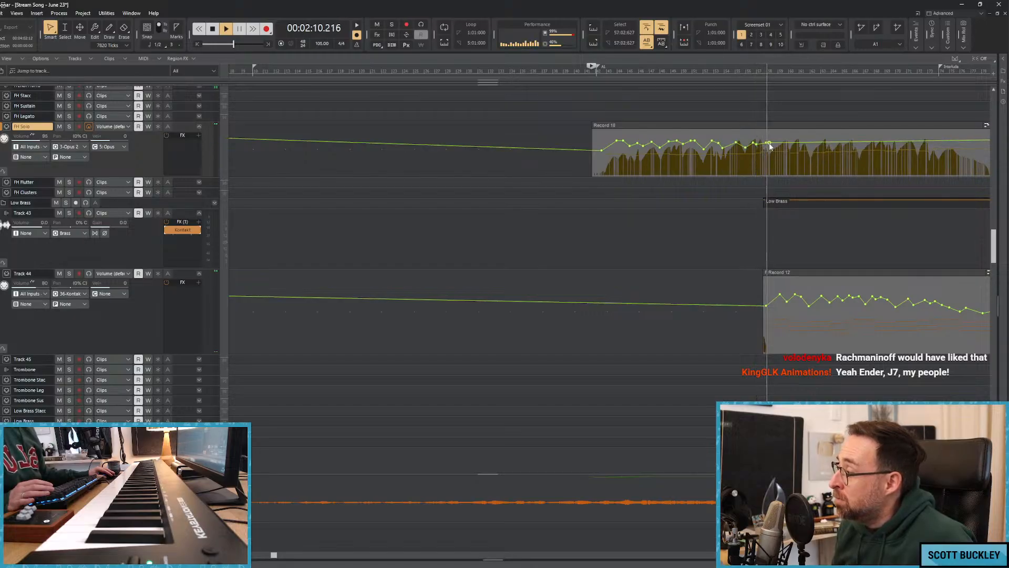
left_click_drag(769, 143, 770, 149)
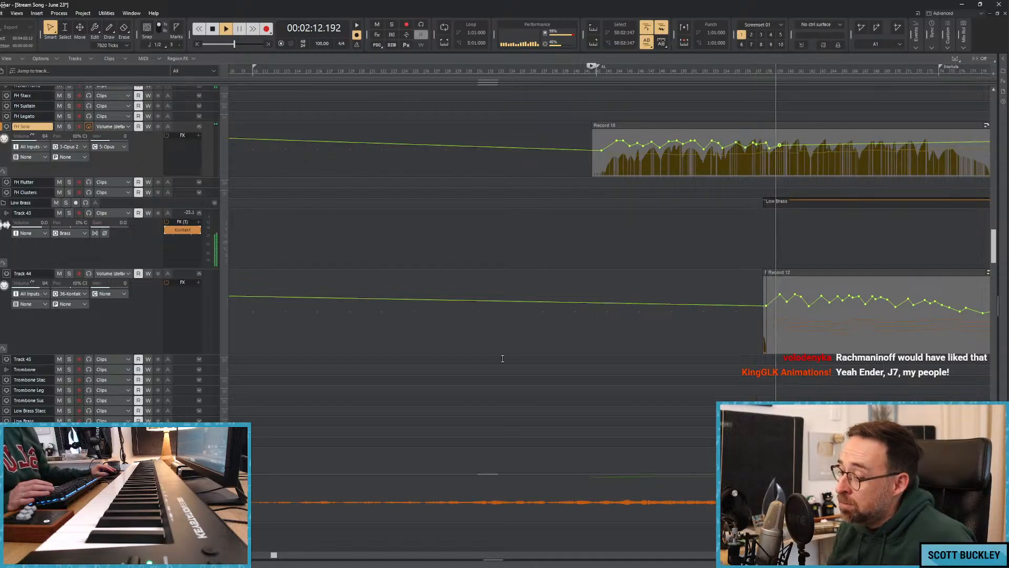
Continue adding gently falling volume points on the FH Solo clip from about 02:14 onward, then stop playback.
left_click_drag(273, 555, 429, 555)
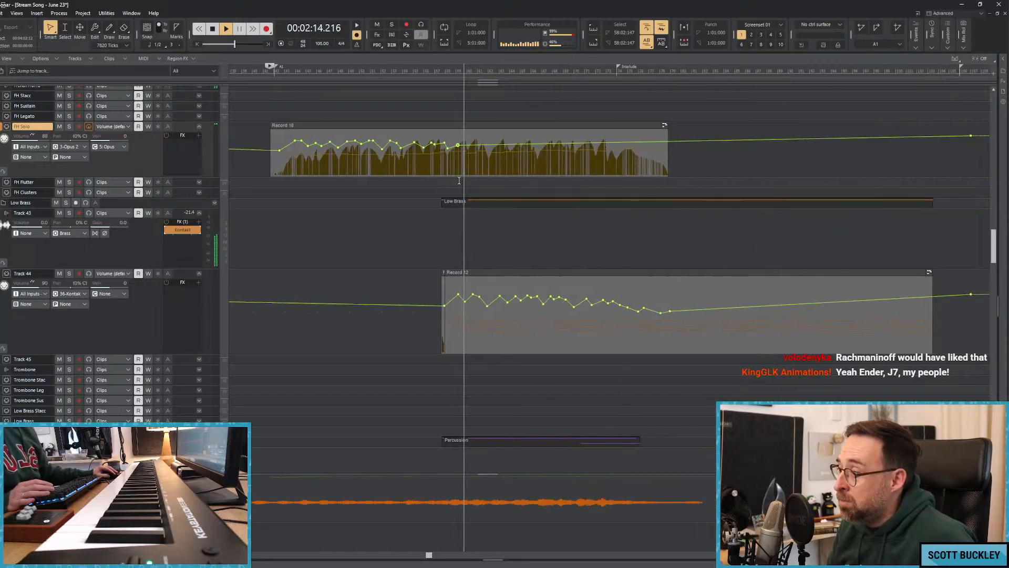
left_click_drag(467, 145, 578, 156)
left_click(520, 151)
left_click(568, 154)
key("space")
Split the FH Solo clip at about 02:29 and delete the part after the split.
left_click(551, 163, "shift")
left_click(535, 158)
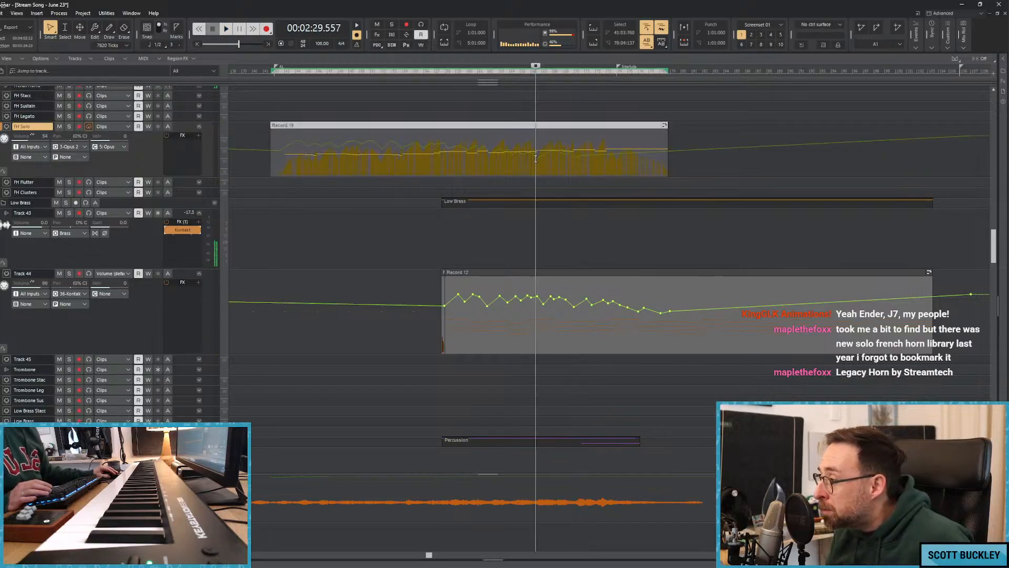
left_click(537, 158)
key("s")
left_click(550, 126)
key("Delete")
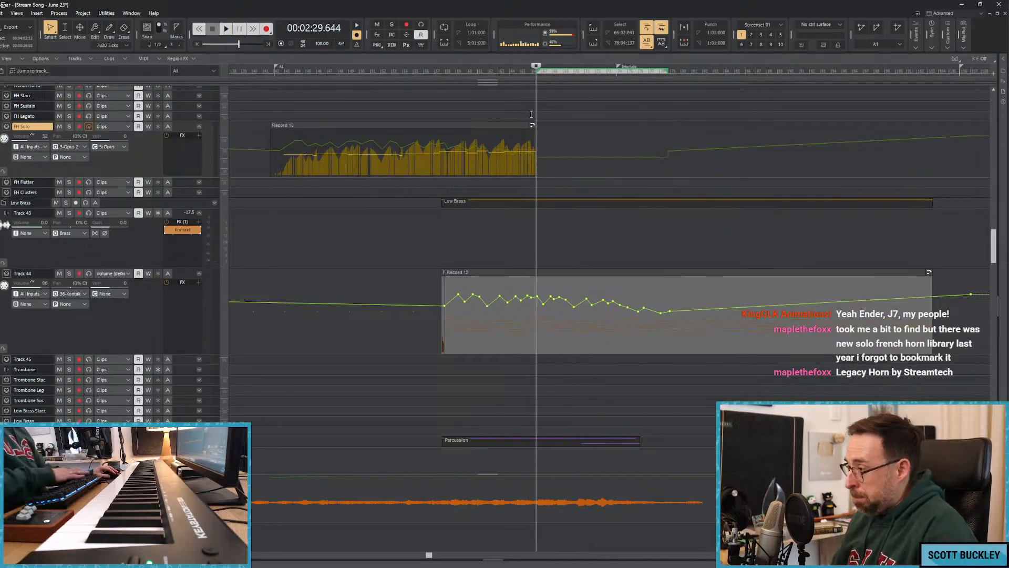
left_click(507, 106)
key("r")
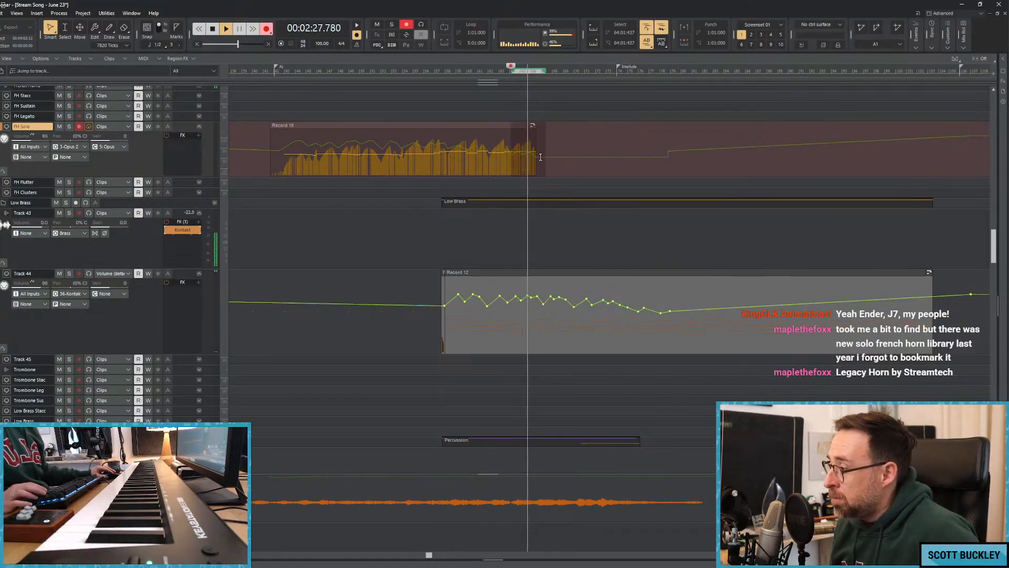
key("space")
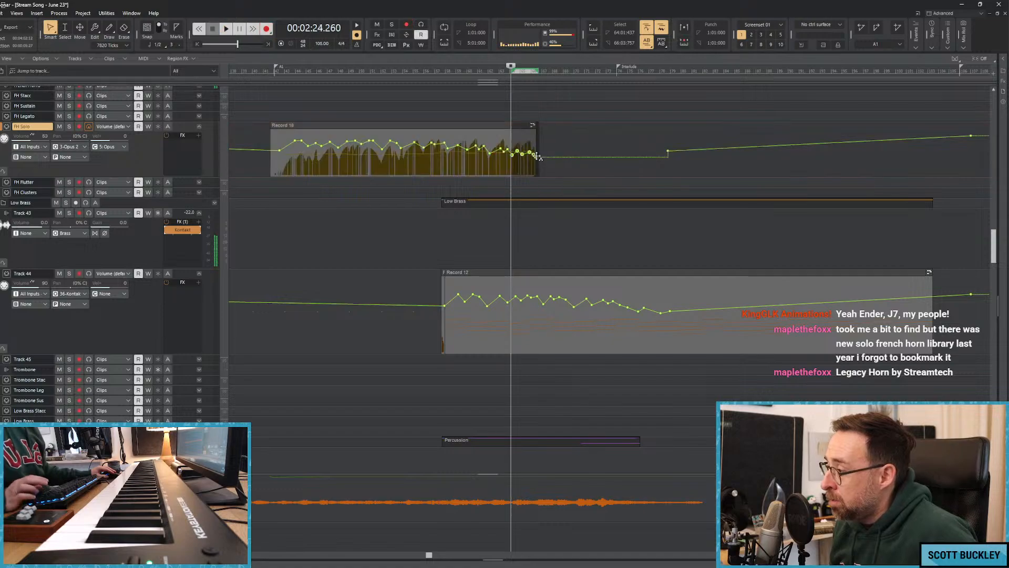
Record a replacement ending for the solo horn on the FH Solo track, starting from about 02:27.
left_click(525, 99)
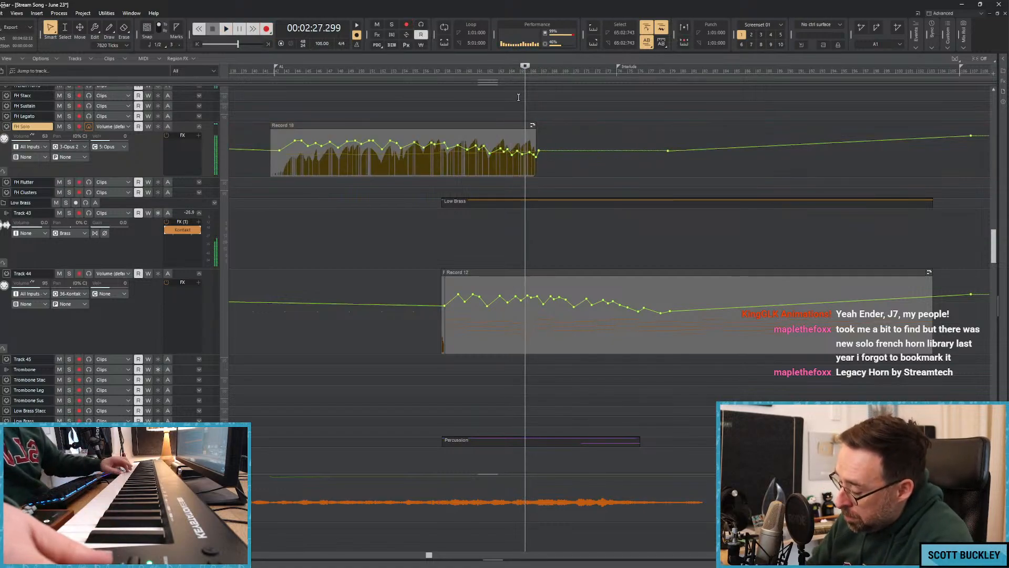
key("r")
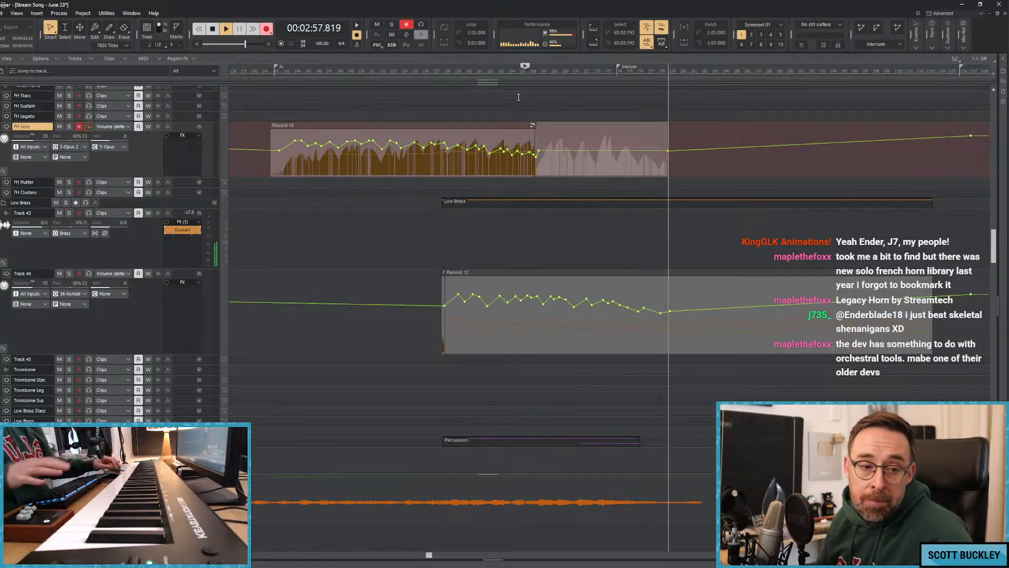
key("space")
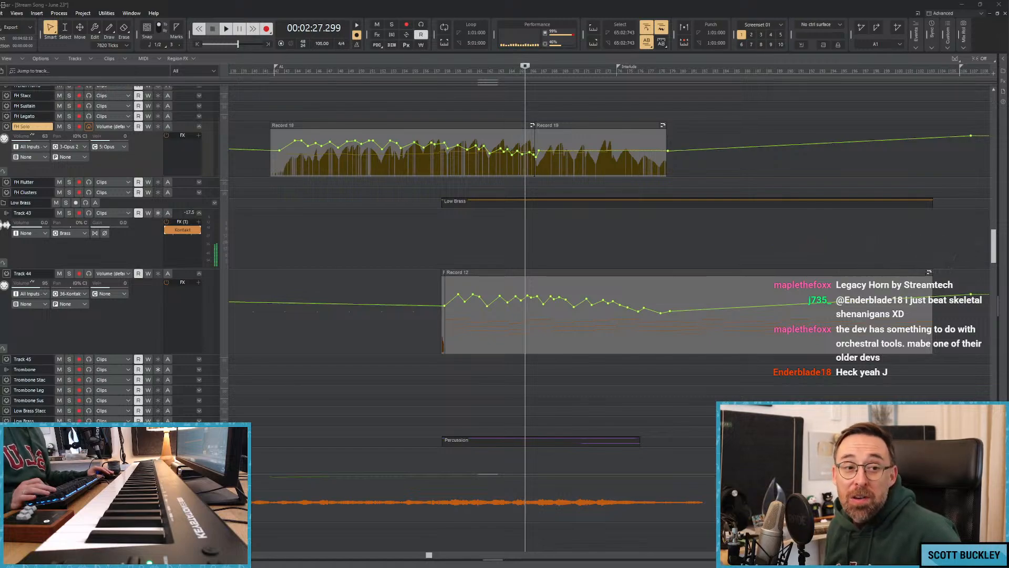
Open the Trumpet Solo track's Kontakt instrument, view its general settings and close the instrument window.
scroll(251, 249, "up", 5)
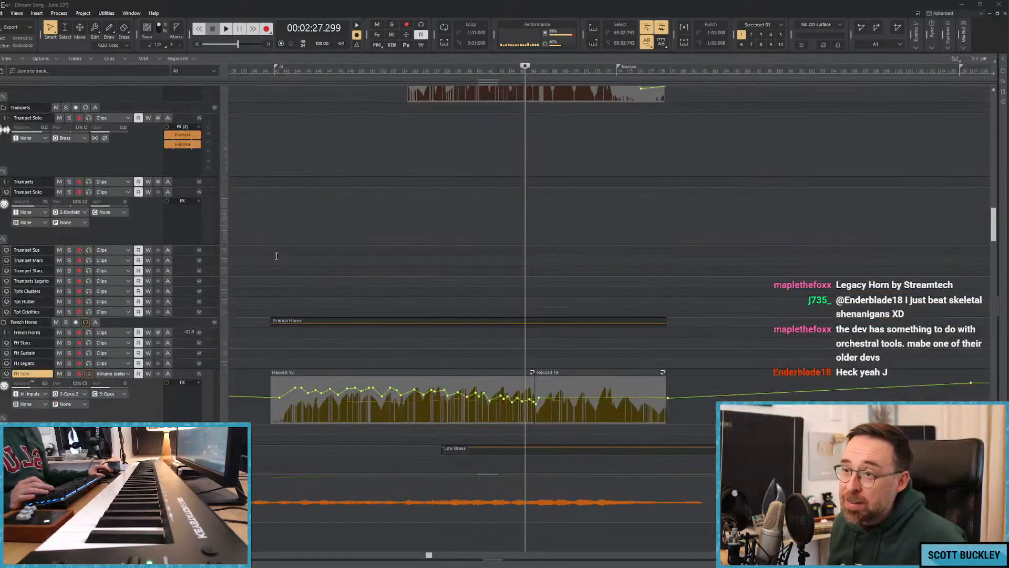
left_click(182, 254)
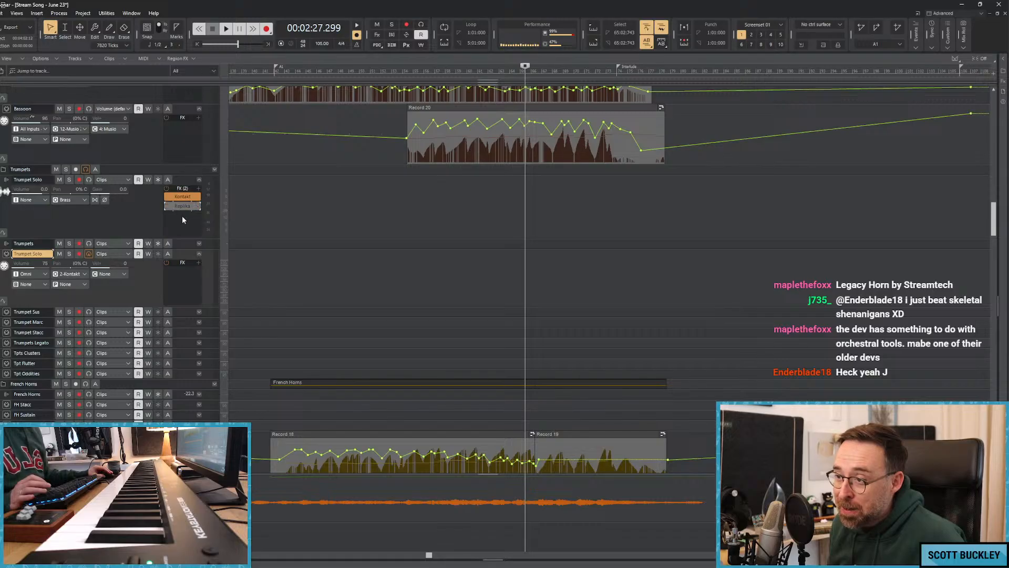
double_click(185, 198)
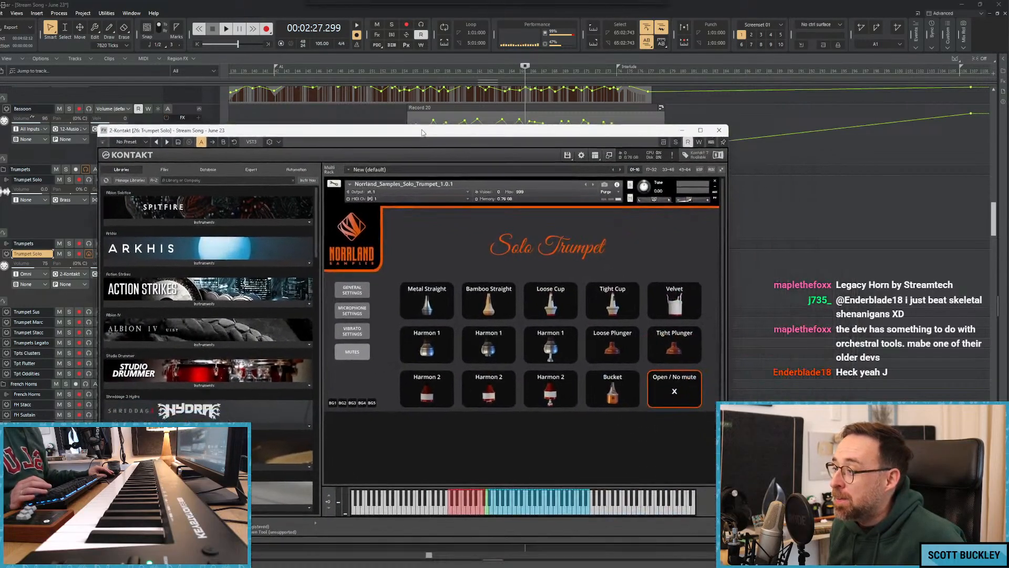
left_click(354, 292)
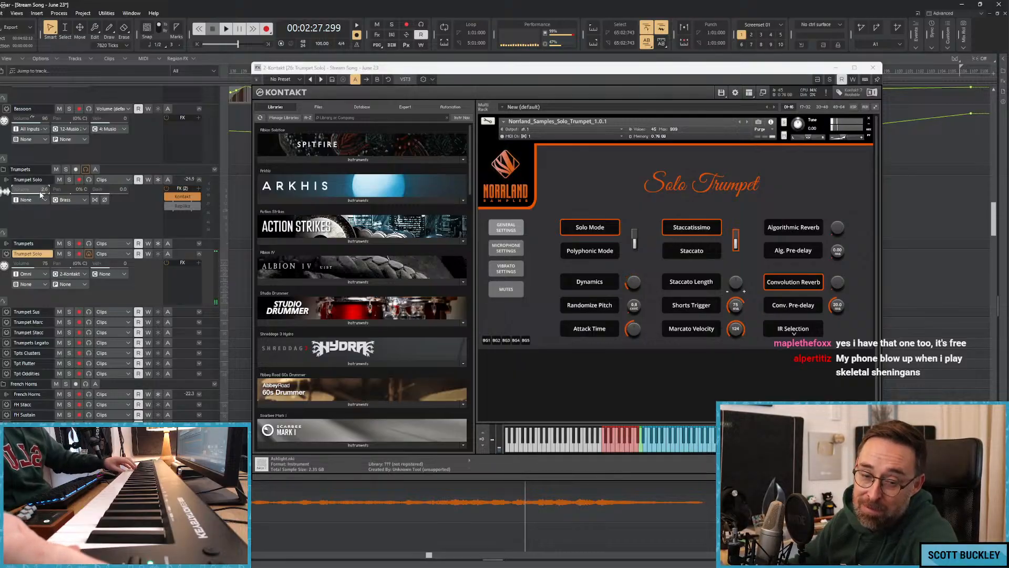
left_click_drag(396, 71, 358, 80)
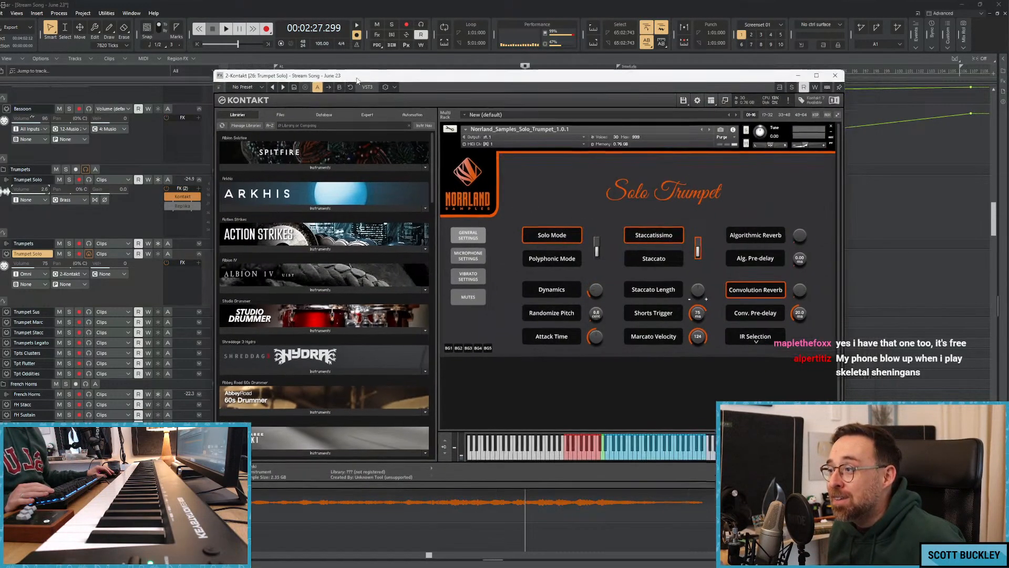
left_click(835, 75)
Return to the beginning of the song and play it from about 00:13 while looking over the brass, synth and woodwind tracks.
left_click(296, 163)
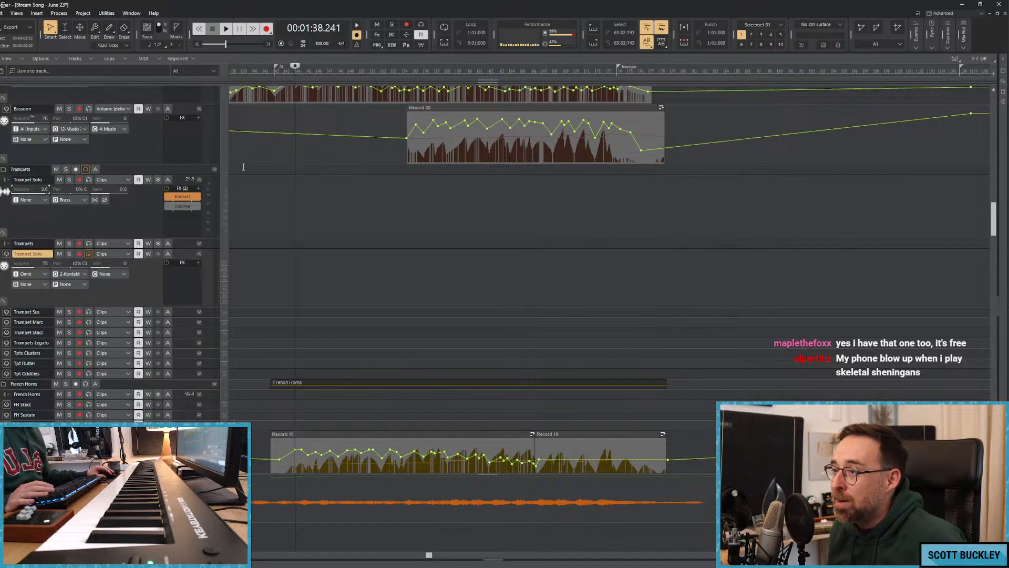
left_click(243, 165)
key("w")
key("space")
key("space")
left_click(294, 184)
key("space")
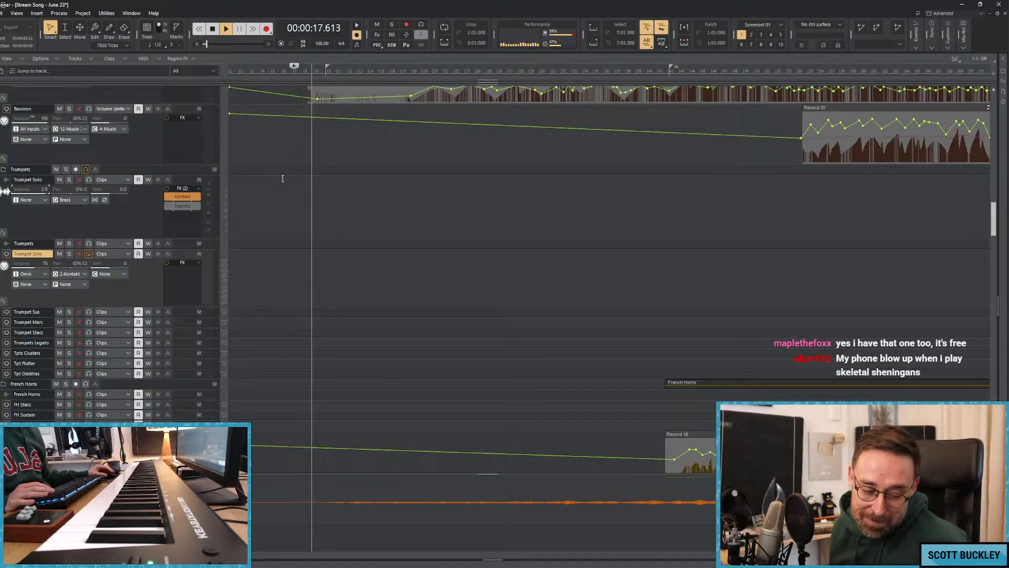
scroll(343, 202, "down", 5)
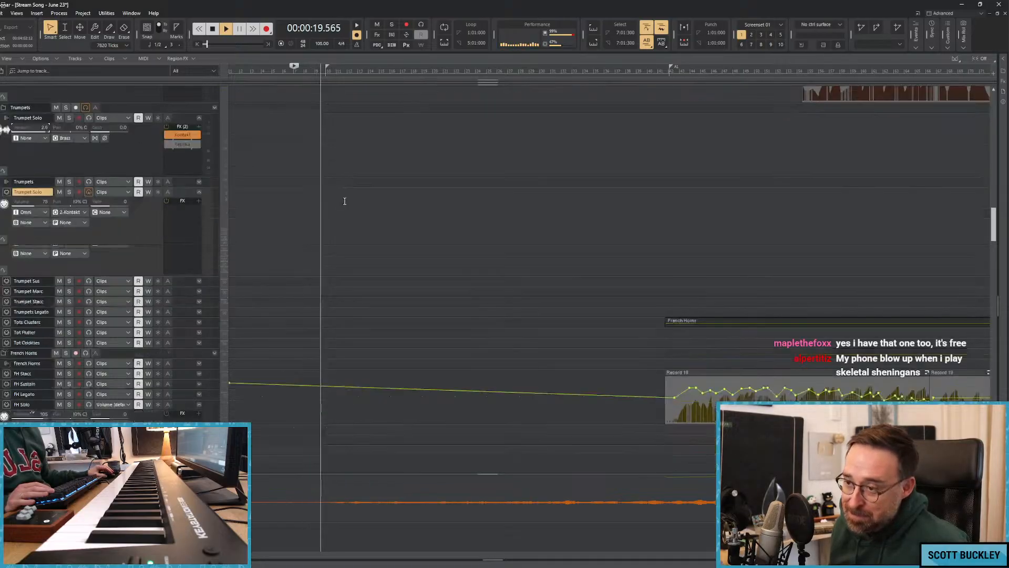
scroll(350, 194, "up", 10)
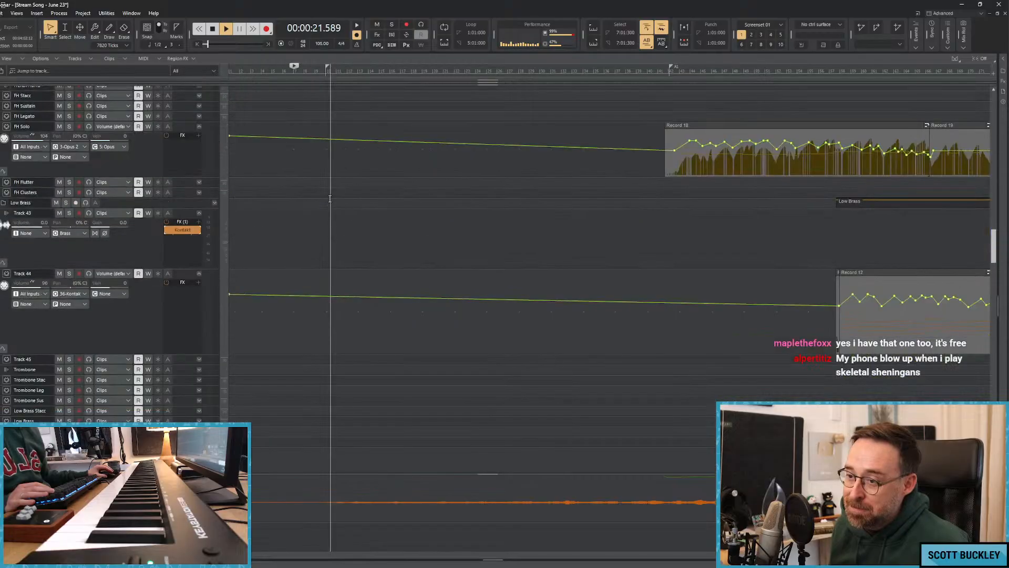
scroll(323, 198, "up", 10)
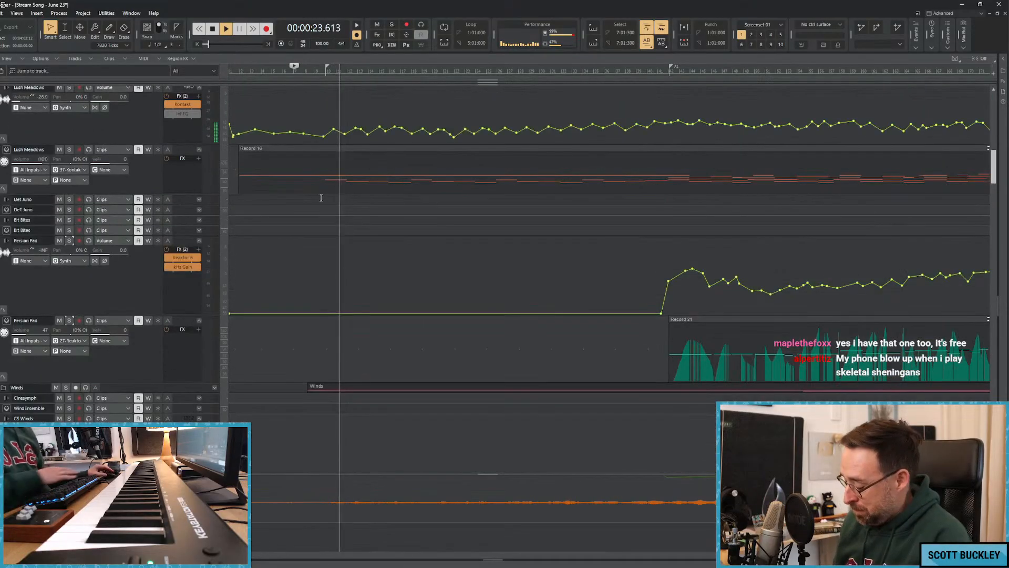
key("space")
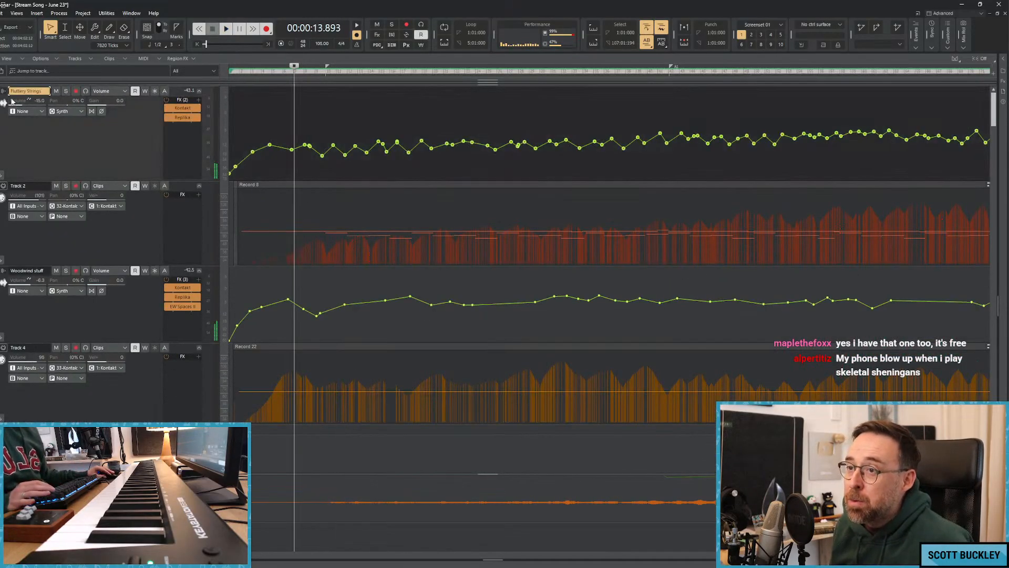
Insert an audio track and a MIDI track above the Fluttery Strings track, and make the new audio track taller.
right_click(3, 89)
left_click(38, 96)
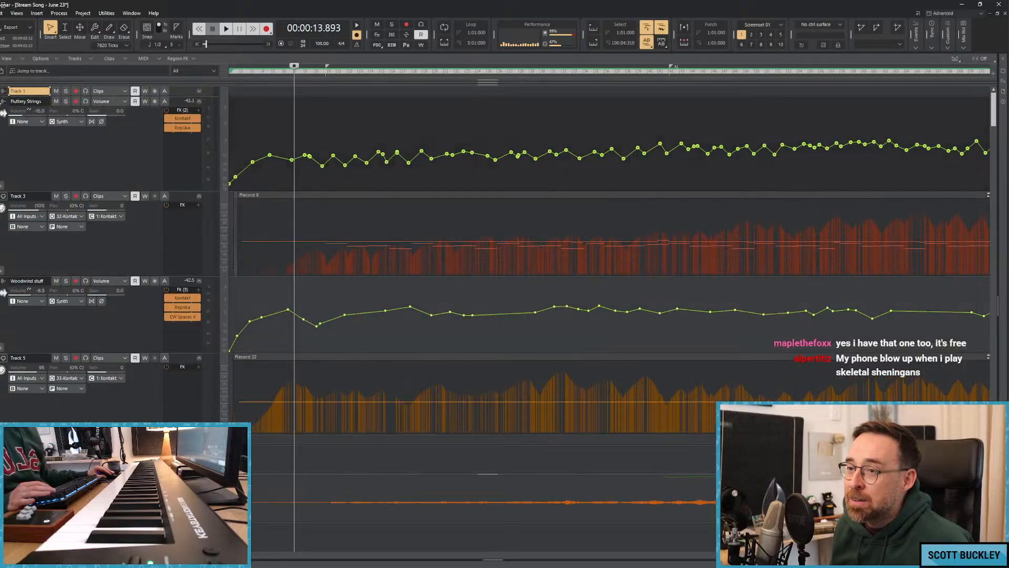
right_click(1, 102)
left_click(14, 116)
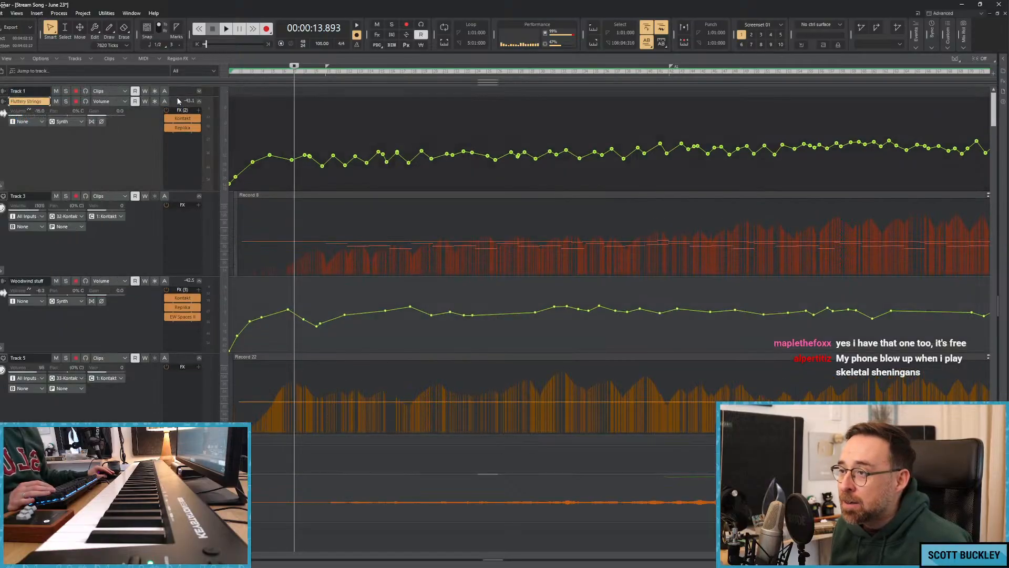
left_click_drag(174, 97, 175, 164)
Insert the Eric Whitacre Choir VST3 soft synth into Track 1's FX rack.
right_click(176, 137)
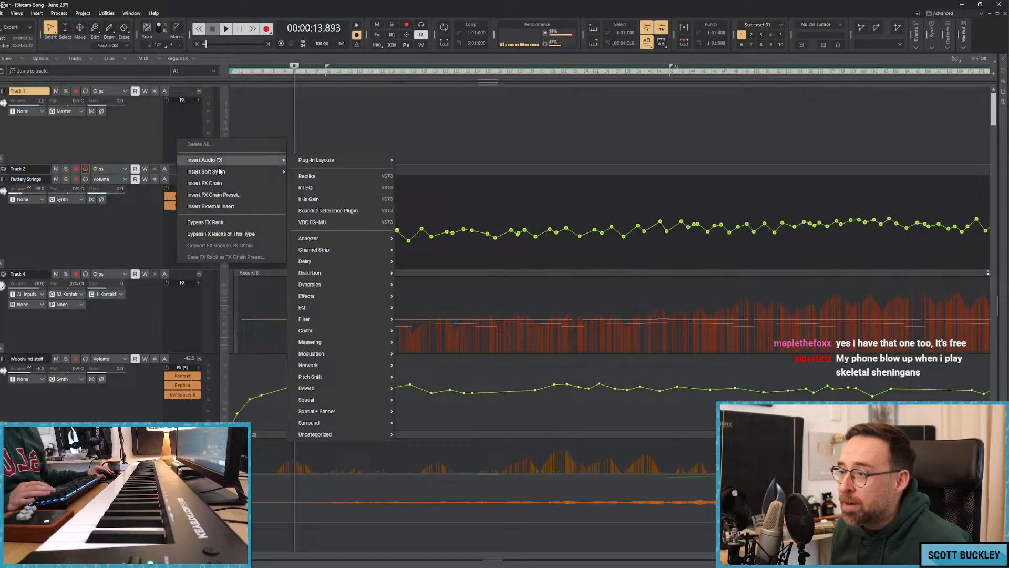
left_click(220, 168)
right_click(187, 131)
left_click(242, 169)
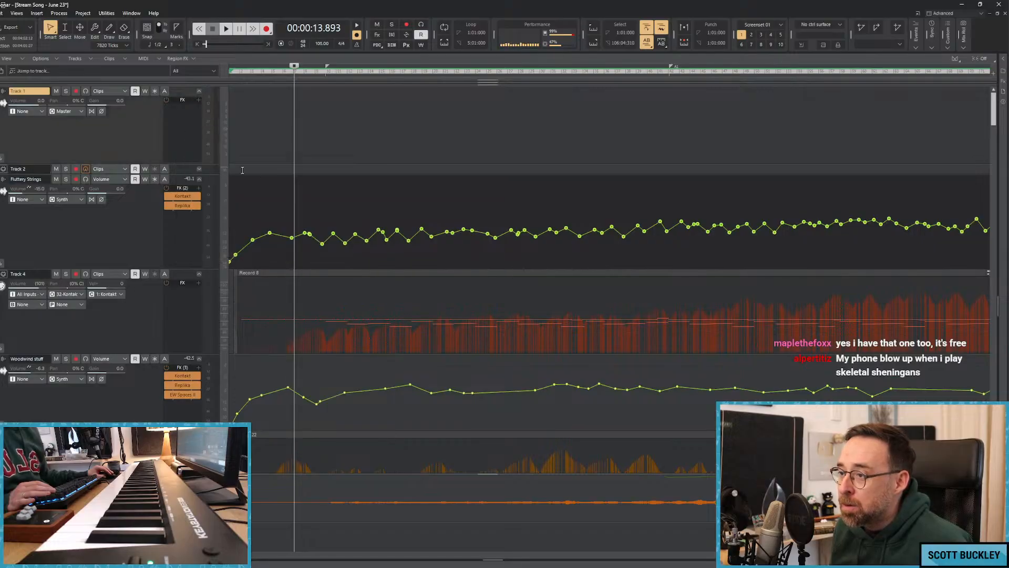
right_click(190, 134)
mouse_move(236, 150)
mouse_move(328, 298)
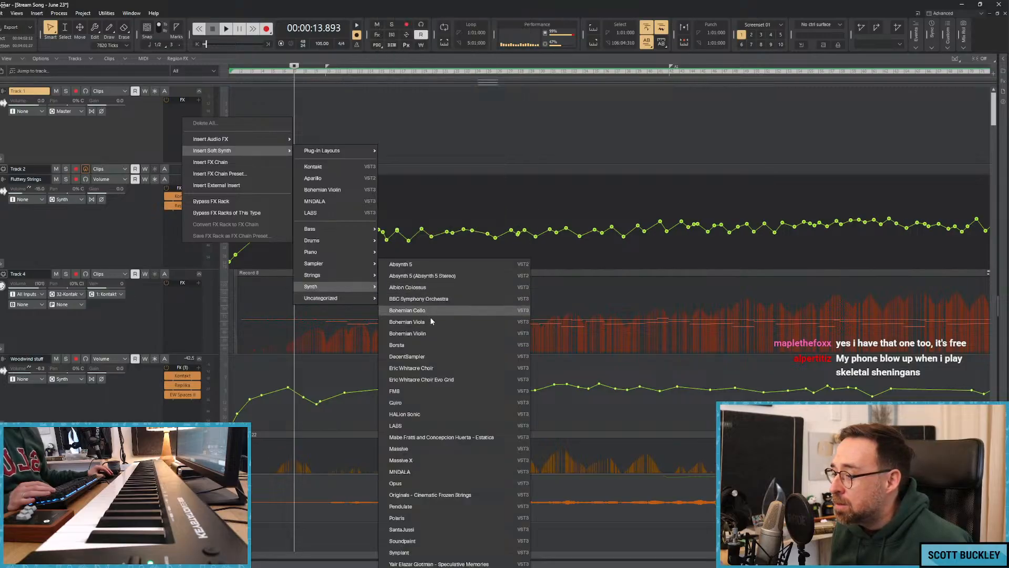
left_click(425, 369)
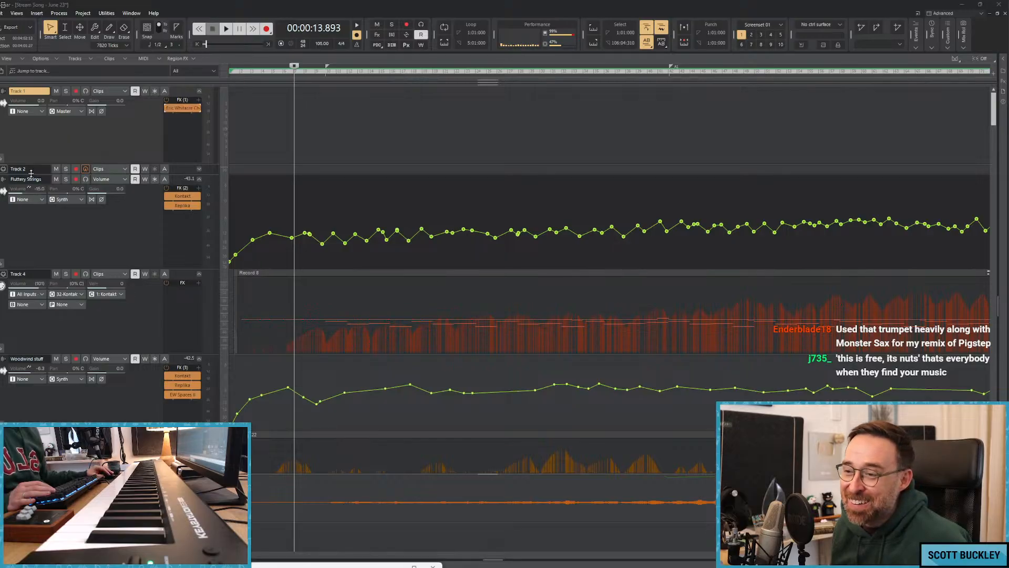
Make the MIDI Track 2 taller and reposition the choir instrument window before putting it out of the way.
left_click_drag(31, 174, 31, 237)
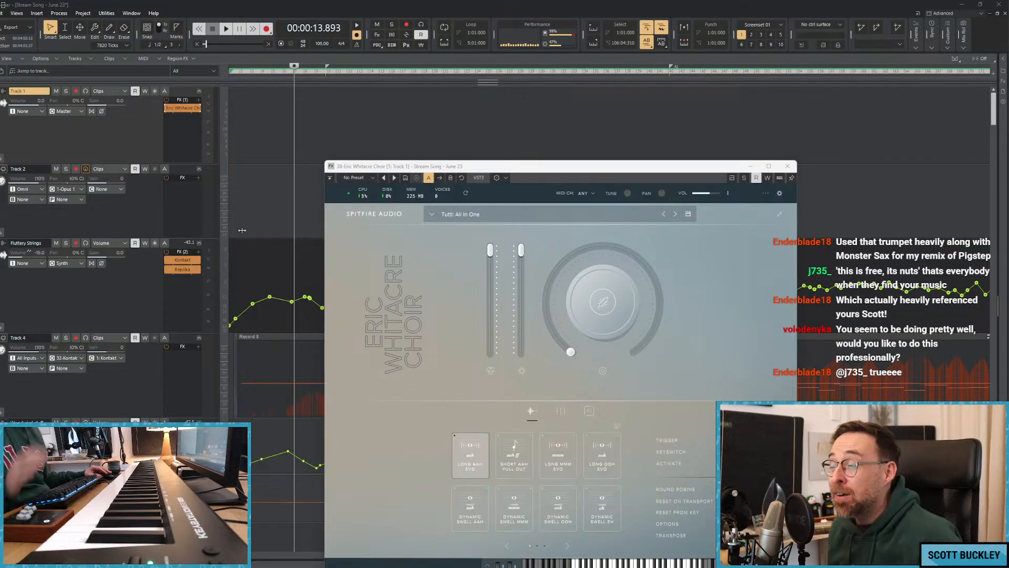
left_click_drag(509, 172, 464, 119)
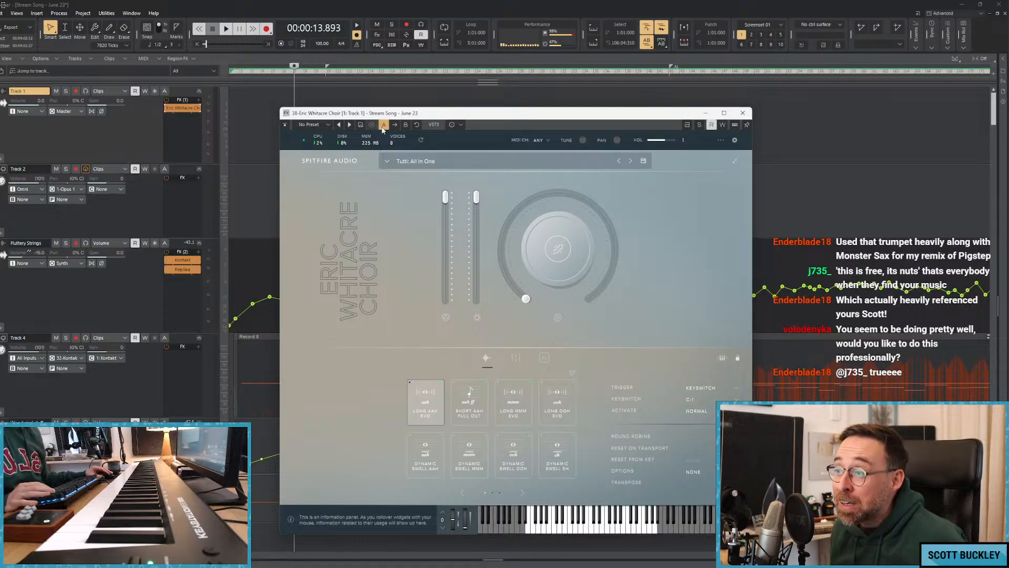
left_click_drag(428, 120, 384, 119)
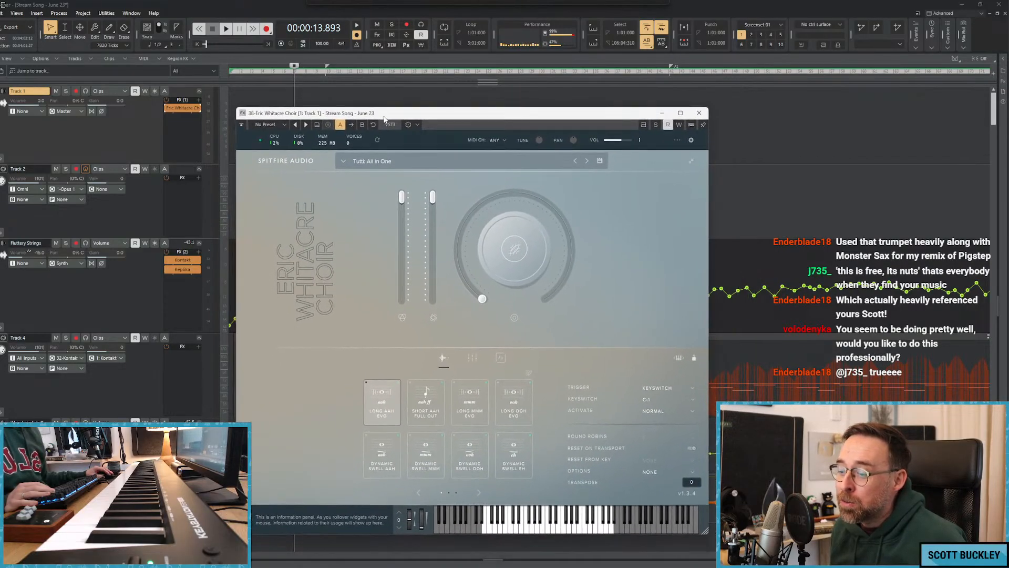
left_click(664, 113)
left_click(271, 132)
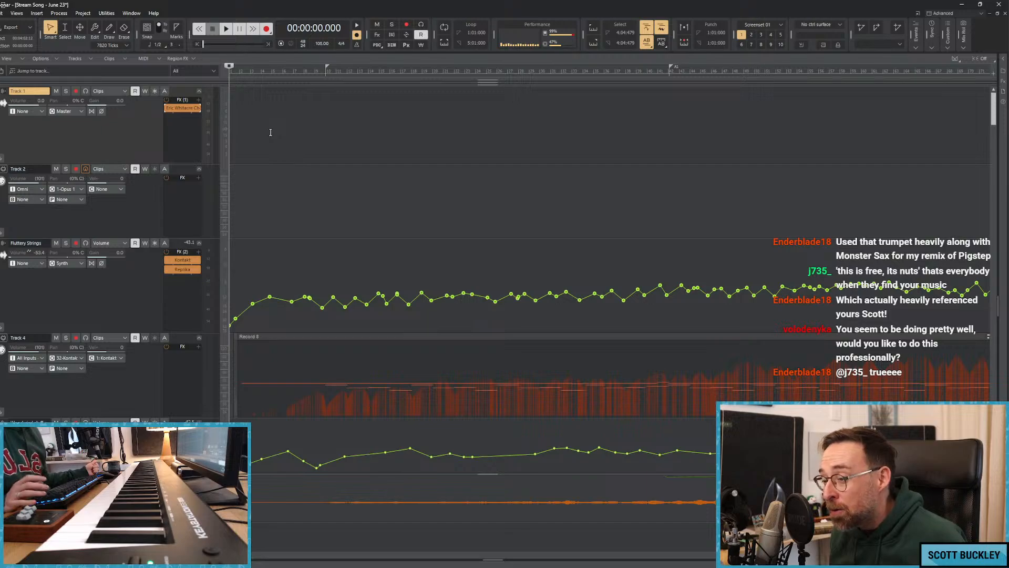
Route Track 1's output to the Strings bus and Track 2's MIDI output to the Eric Whitacre Choir instrument.
left_click(187, 170)
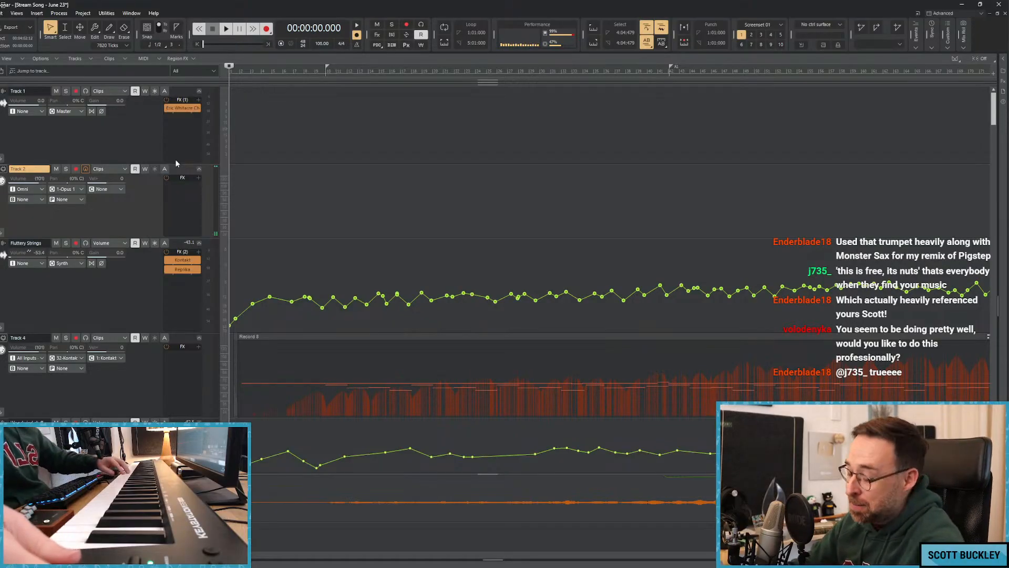
left_click(80, 111)
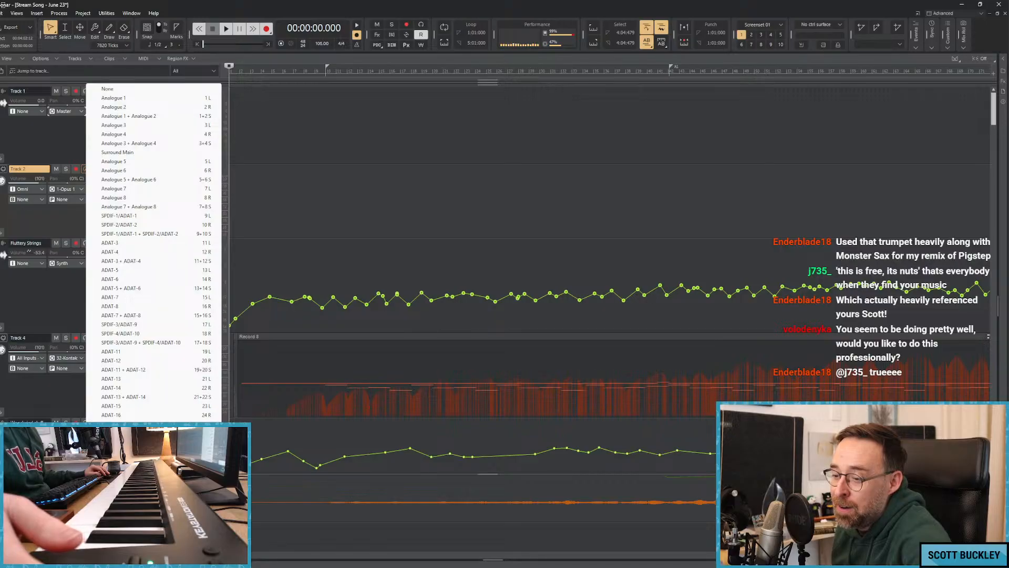
left_click(118, 470)
left_click(81, 189)
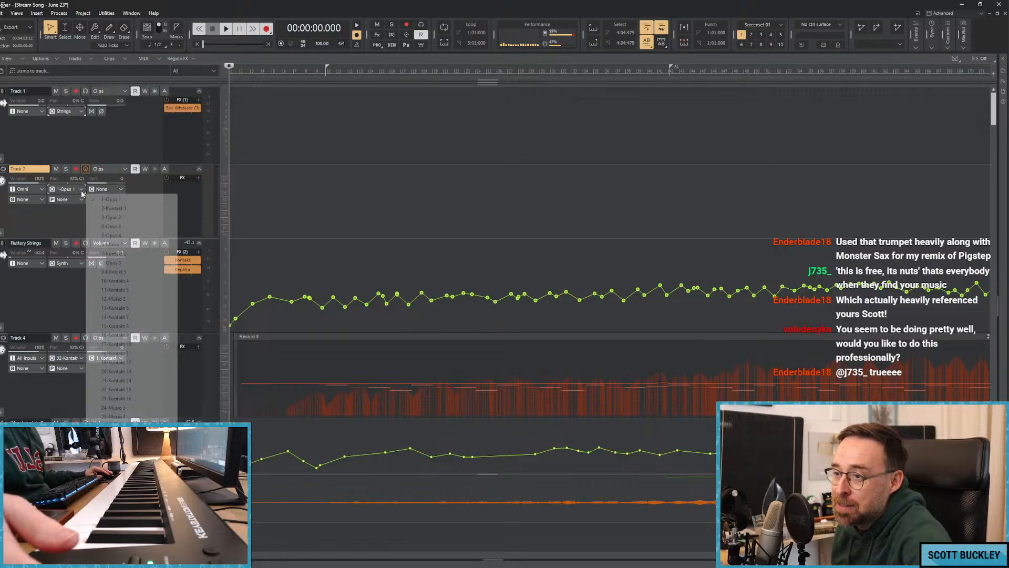
left_click(118, 535)
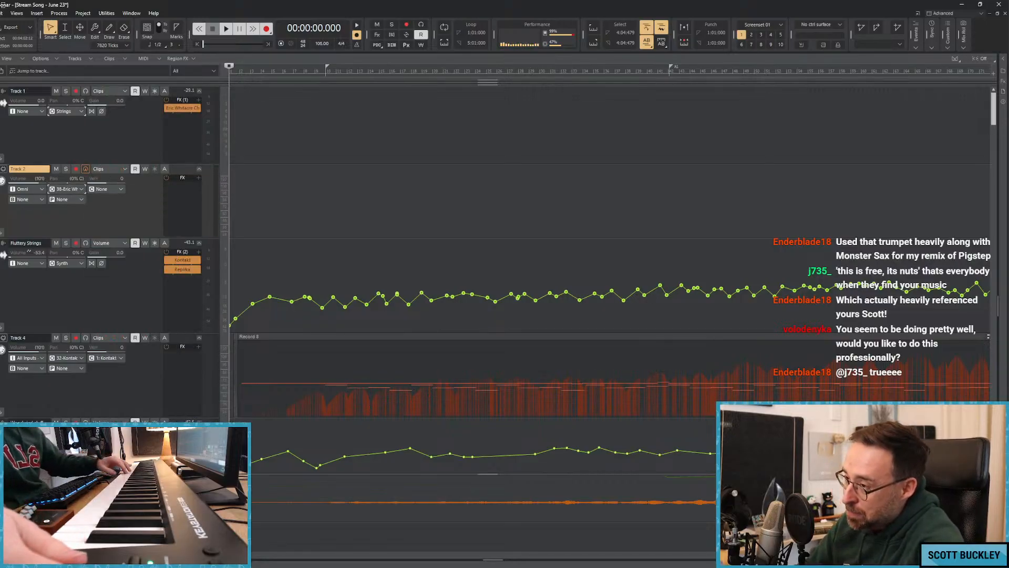
Open the choir instrument, load the Soprano: Legato Ooh preset and move its window clear of the track headers.
double_click(187, 108)
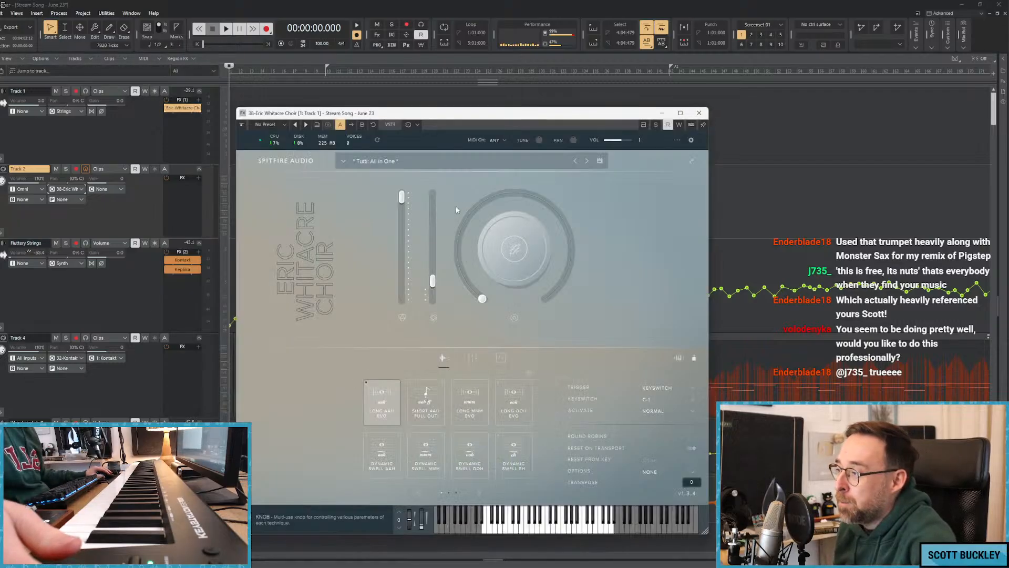
left_click(398, 173)
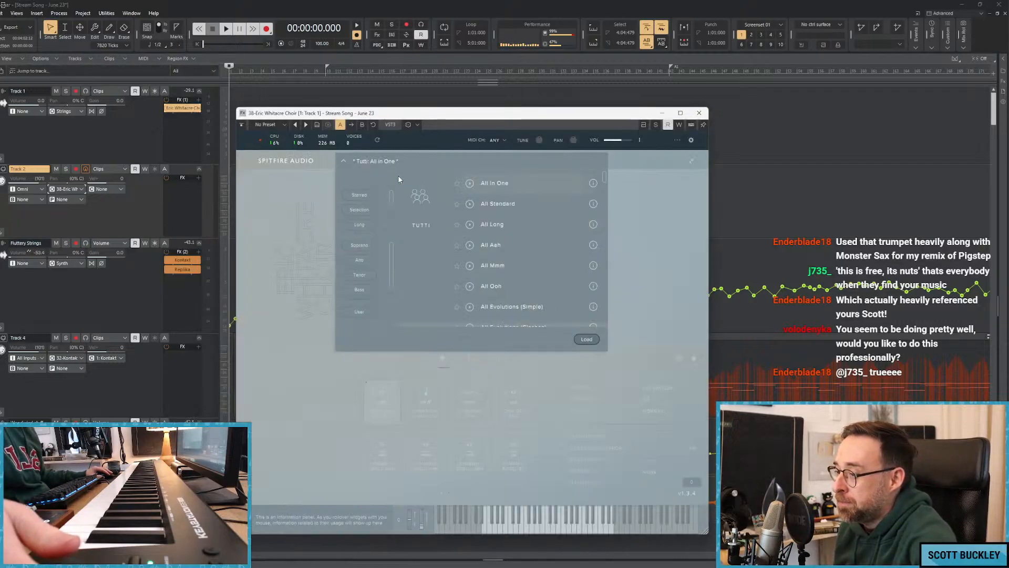
left_click(362, 245)
scroll(535, 257, "down", 5)
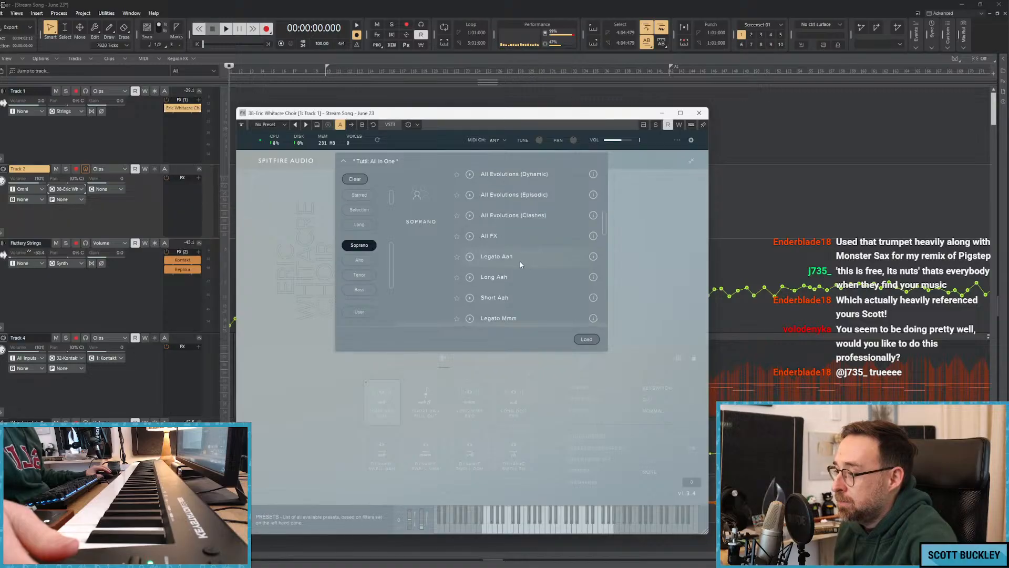
scroll(504, 295, "down", 5)
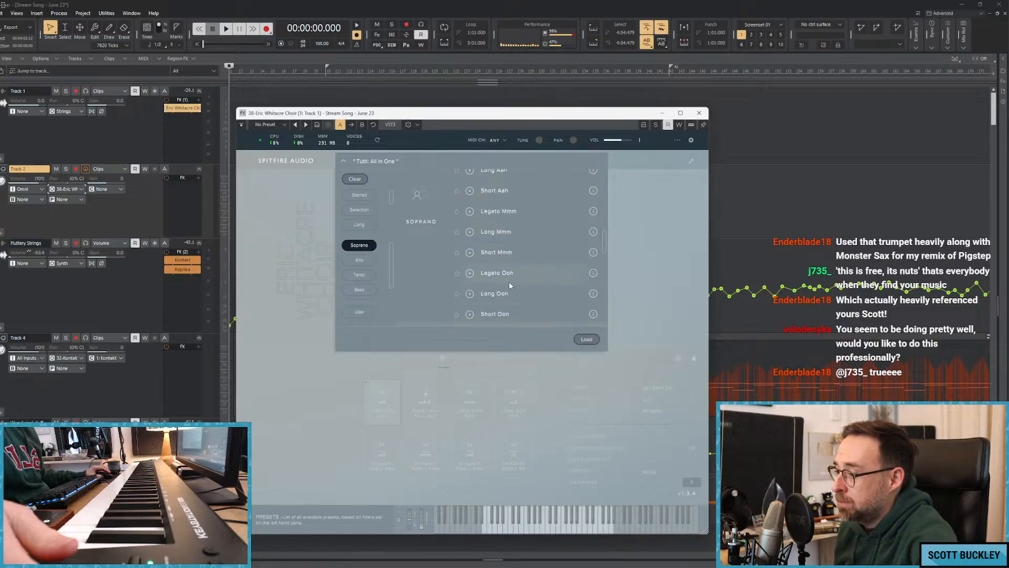
double_click(505, 276)
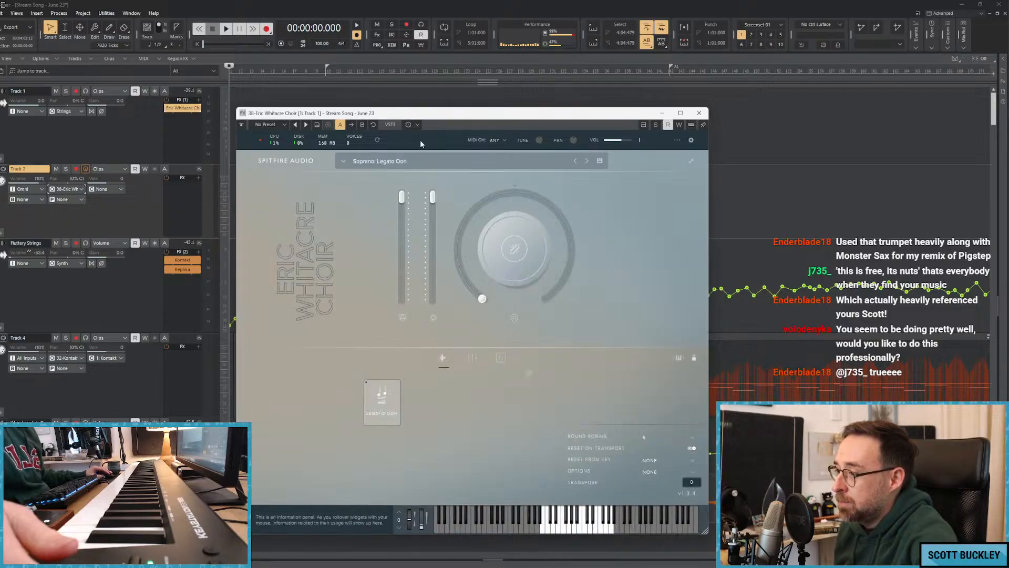
left_click_drag(407, 114, 583, 85)
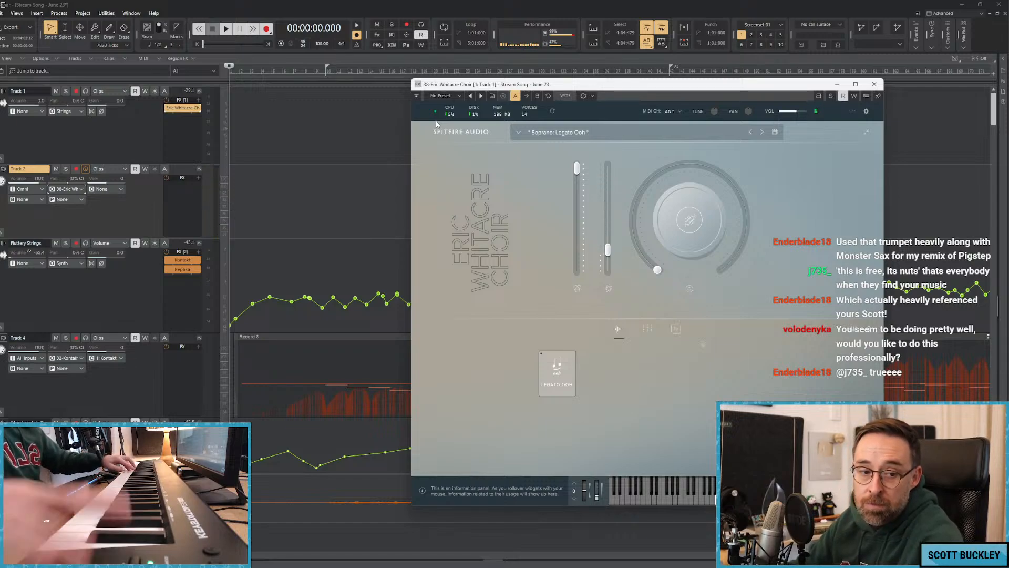
Play the song from the beginning and load the Soprano: Legato Oh preset to try it against the music.
key("space")
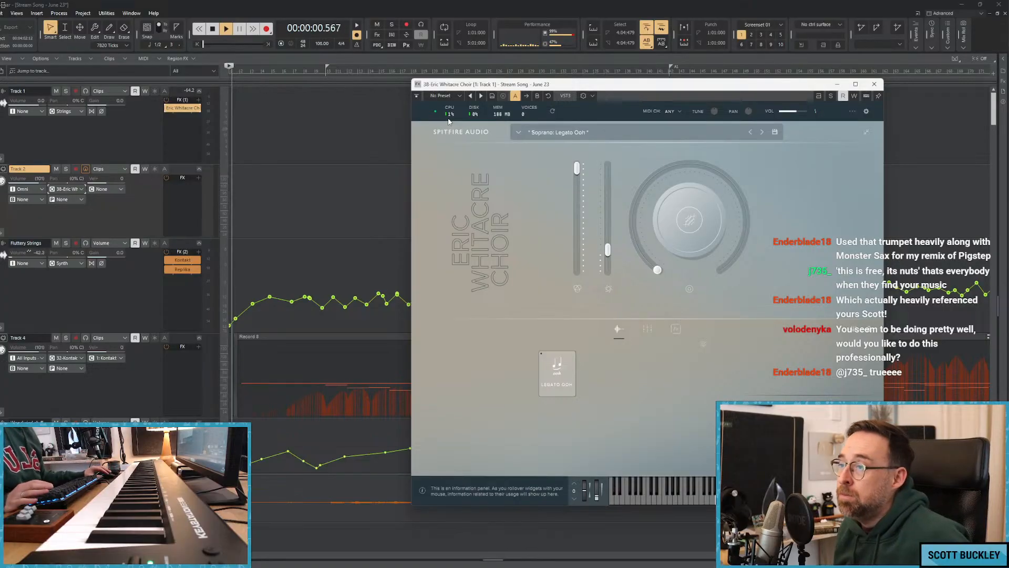
left_click(528, 135)
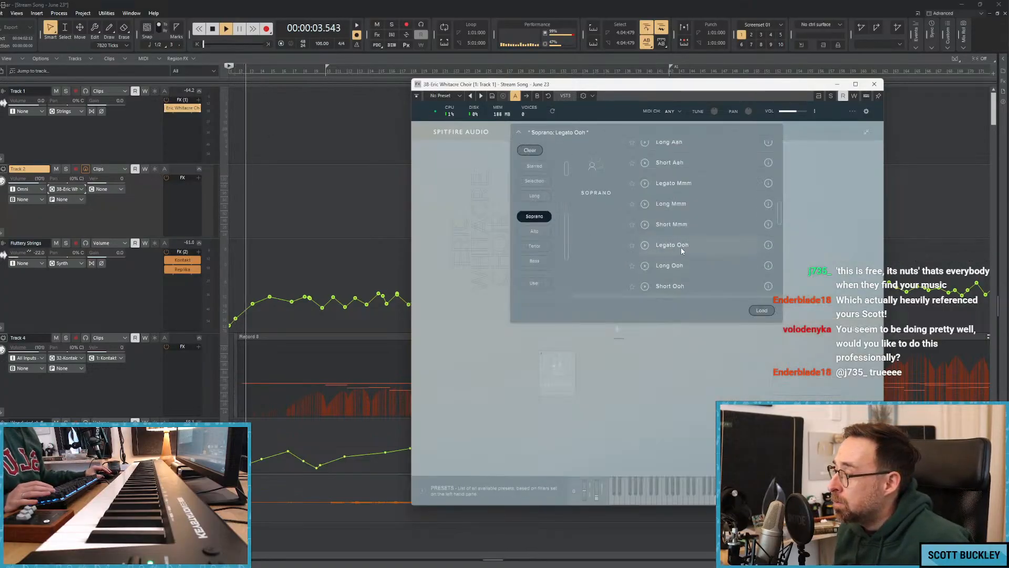
scroll(684, 250, "down", 1)
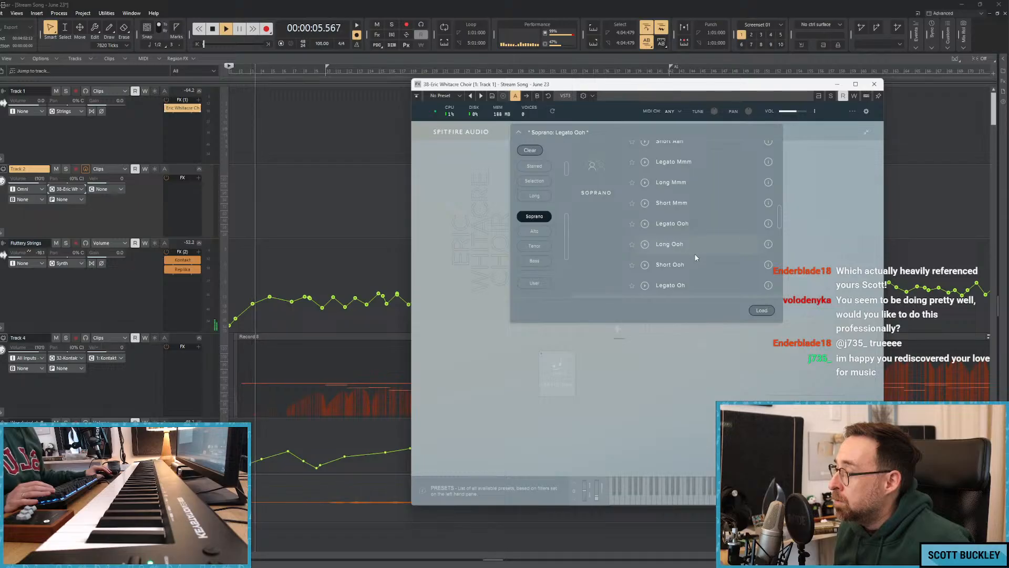
scroll(695, 254, "up", 2)
scroll(695, 253, "down", 4)
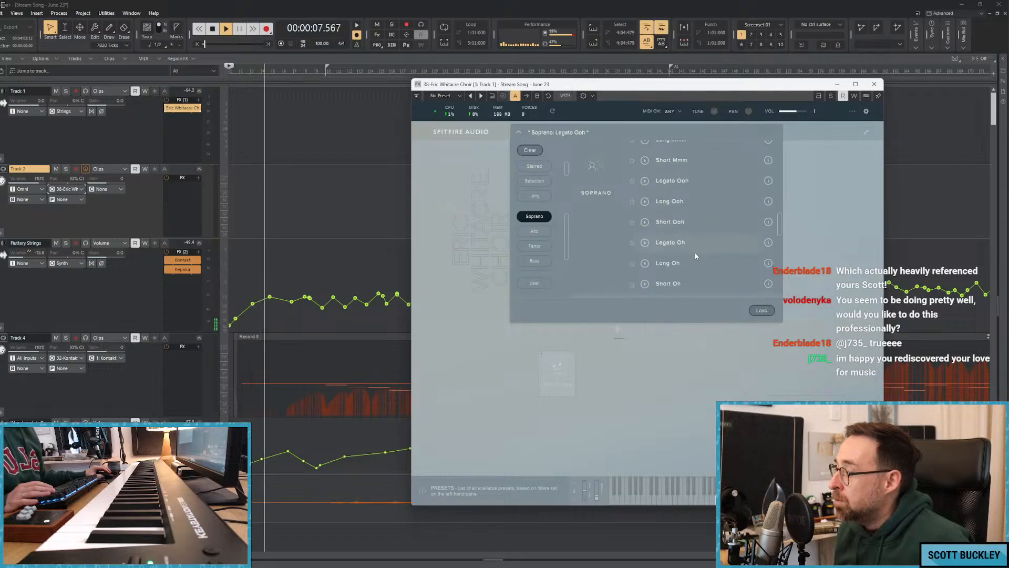
double_click(696, 246)
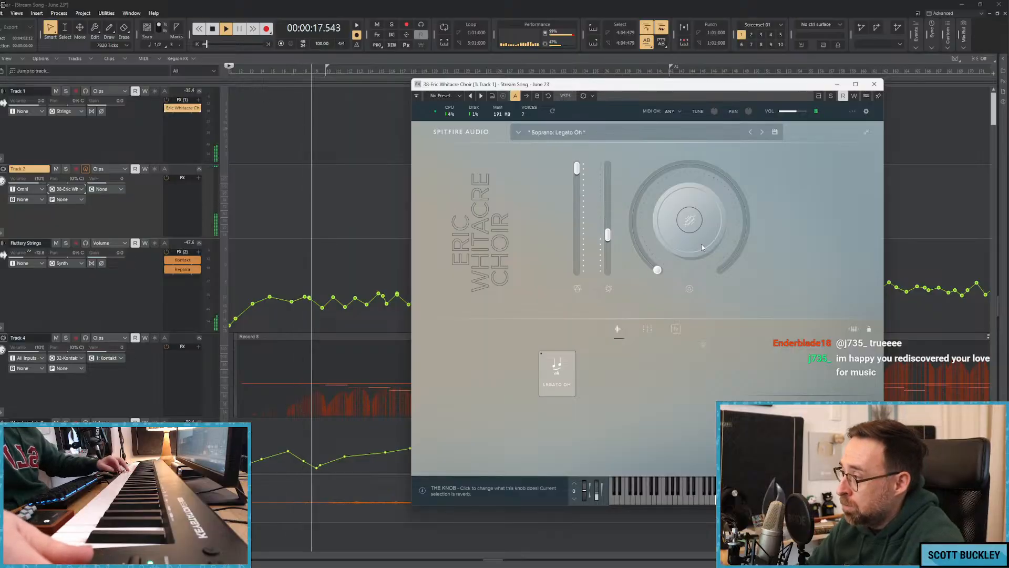
Switch the choir instrument back to the Soprano: Legato Ooh preset.
left_click(621, 133)
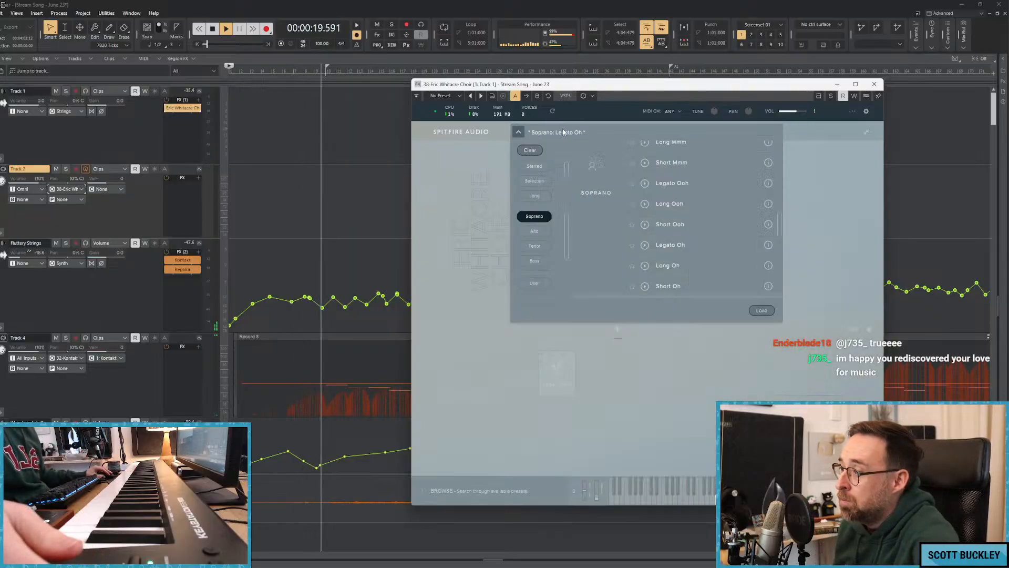
scroll(697, 237, "up", 1)
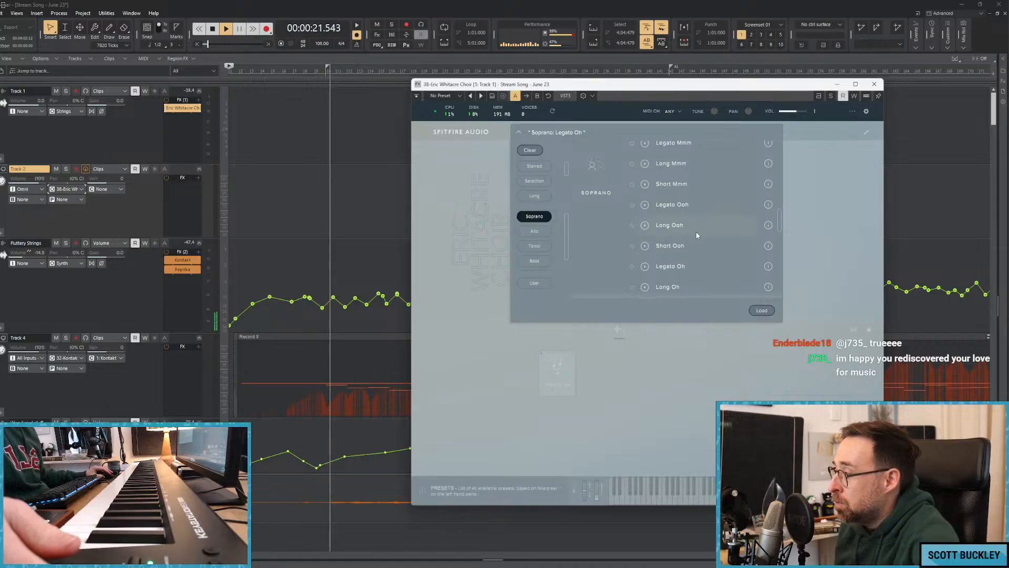
double_click(672, 204)
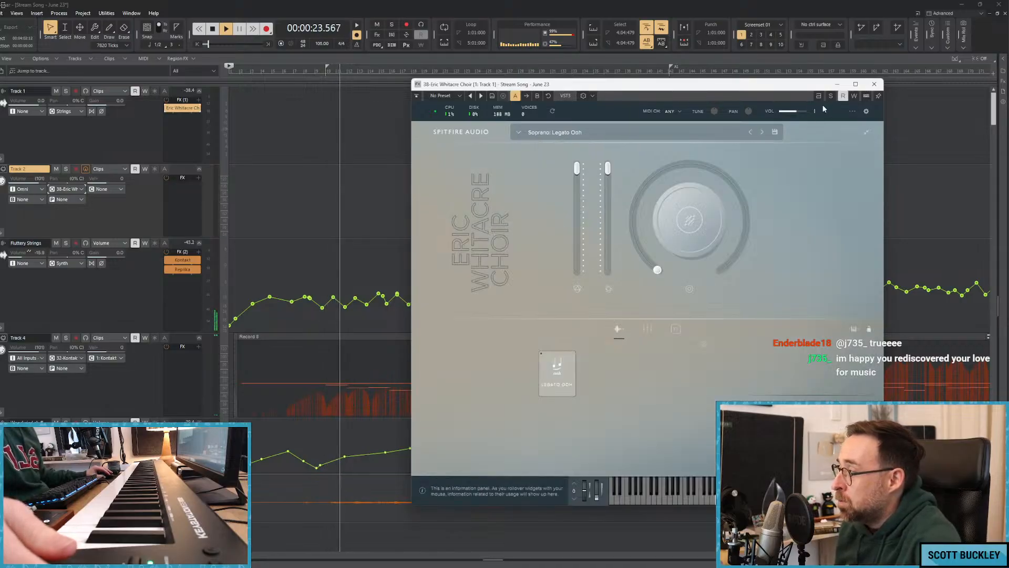
Load the Soprano: All Legato preset in the choir instrument and select its Legato Mmm technique.
left_click(585, 132)
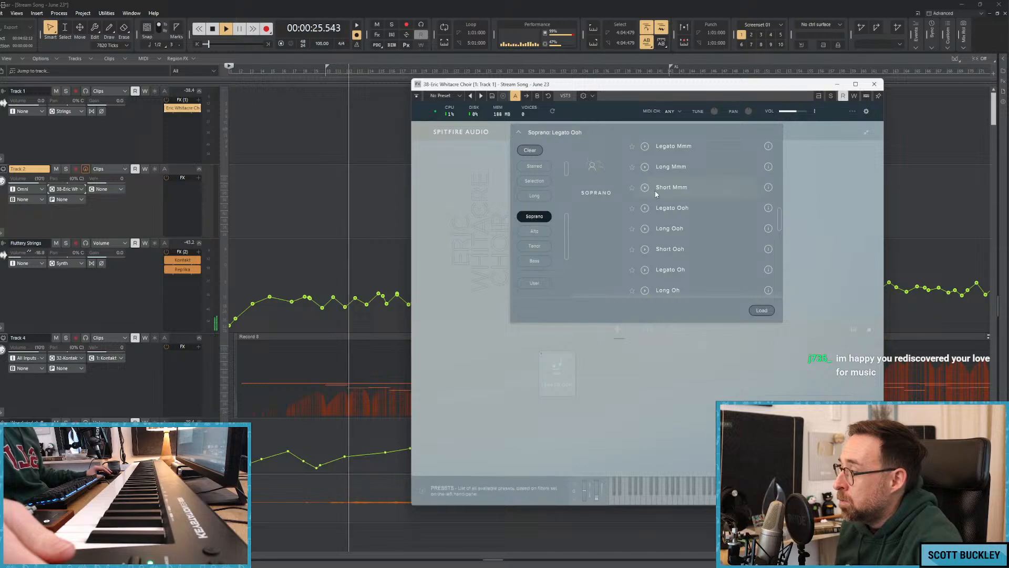
scroll(704, 205, "up", 6)
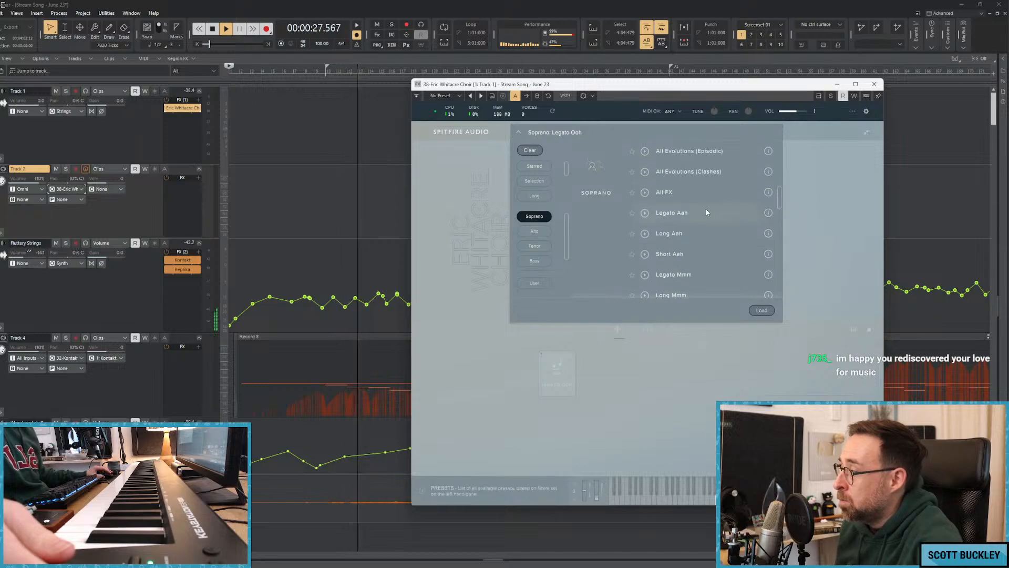
scroll(706, 208, "down", 6)
scroll(697, 221, "down", 7)
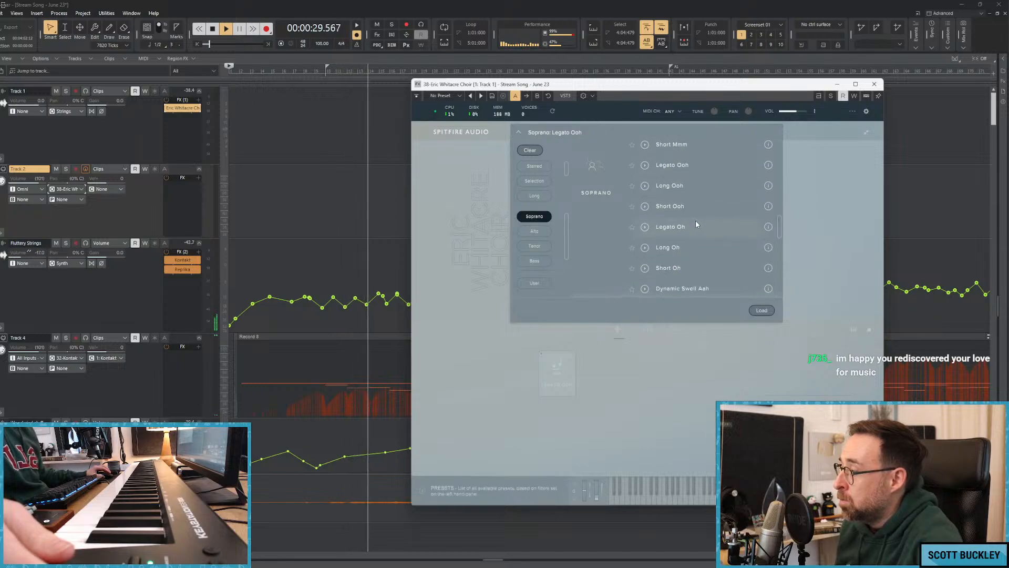
scroll(705, 220, "up", 8)
scroll(703, 218, "up", 10)
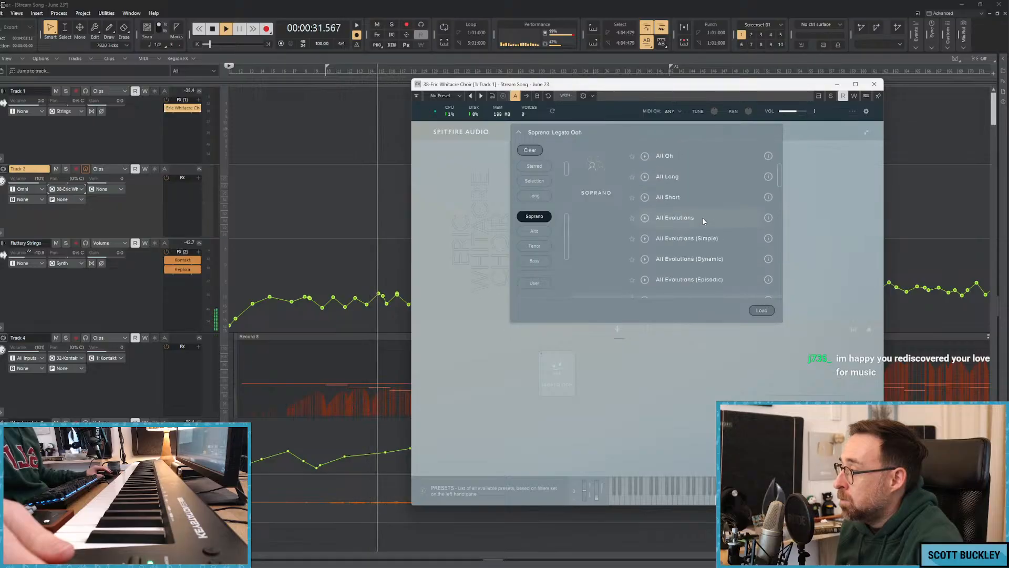
double_click(680, 198)
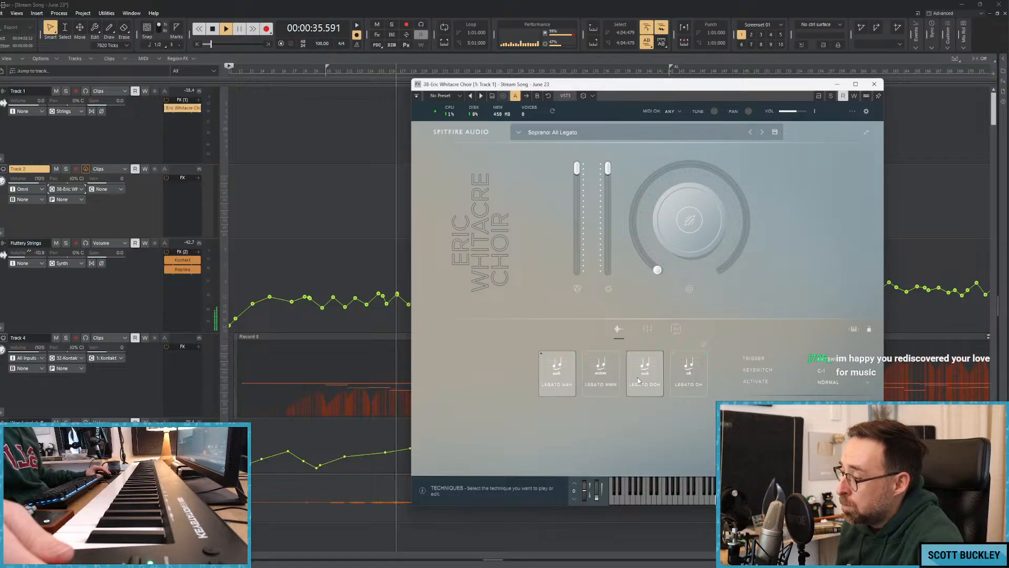
left_click(599, 383)
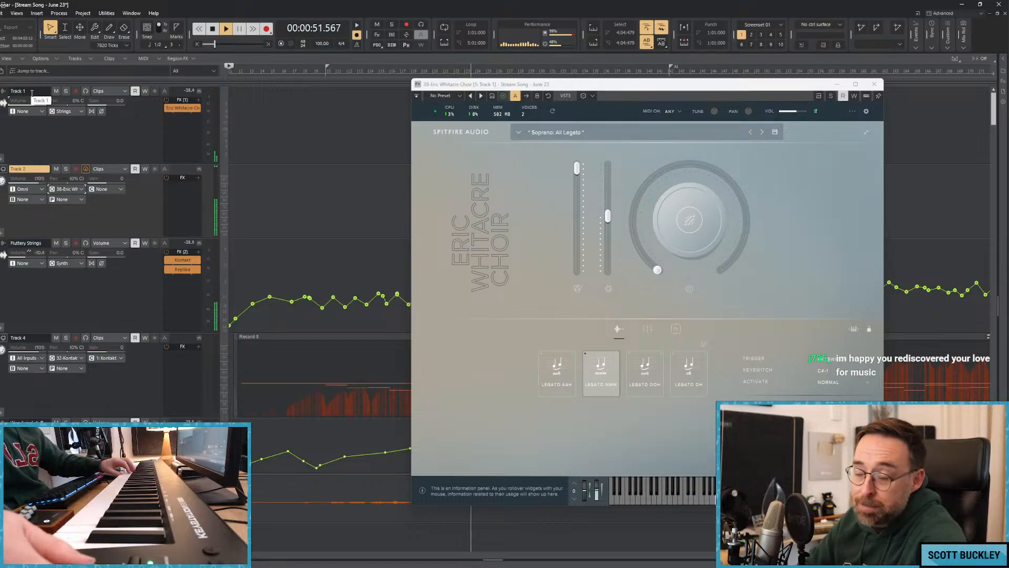
Stop playback and move the playhead back to about 00:18.
key("space")
left_click(314, 73)
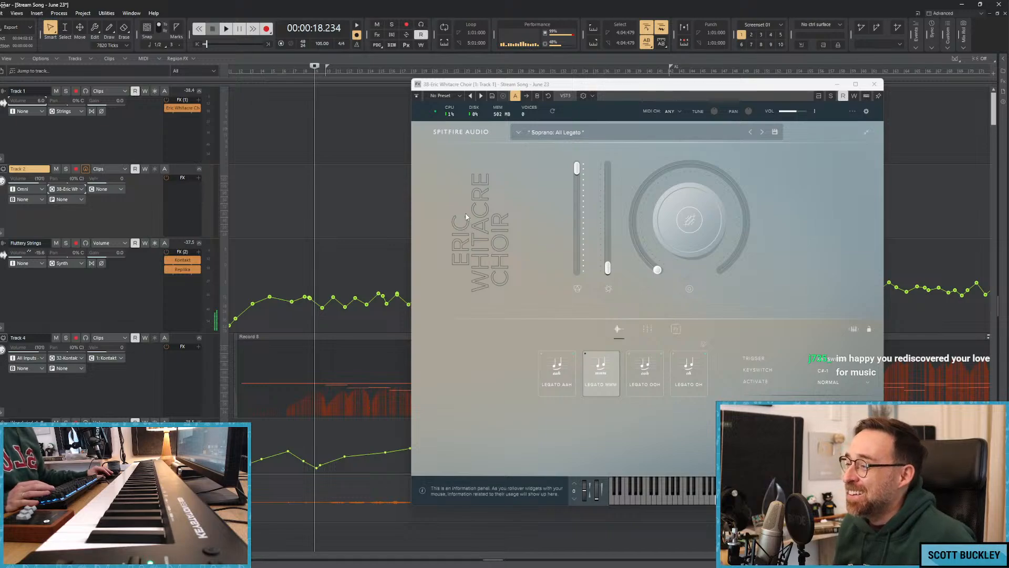
Insert a Replika delay after the choir instrument on Track 1 and load its Soft Clouds preset.
left_click_drag(562, 85, 518, 216)
right_click(174, 118)
mouse_move(200, 143)
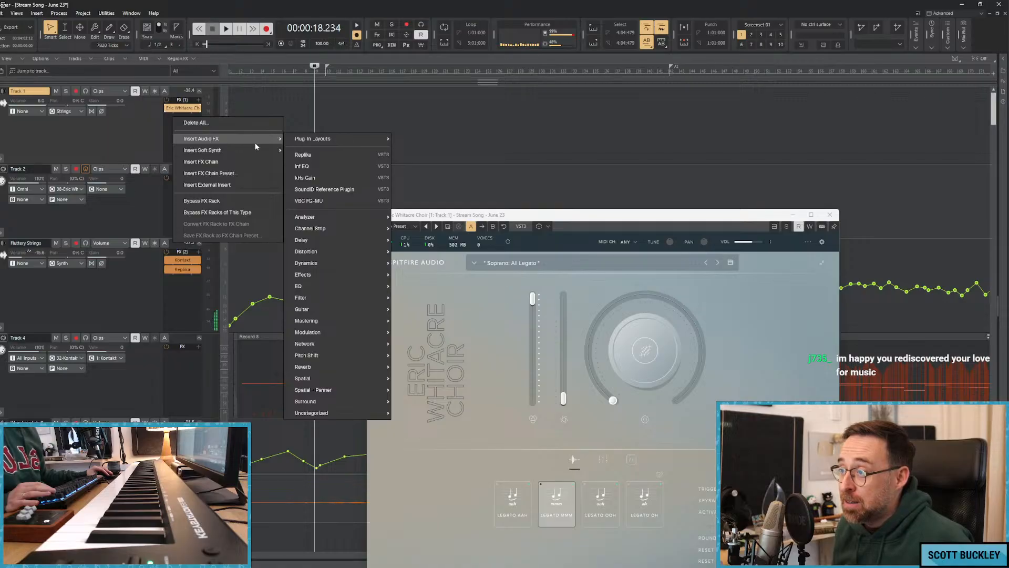
left_click(468, 2)
key("space")
key("space")
right_click(177, 127)
mouse_move(197, 147)
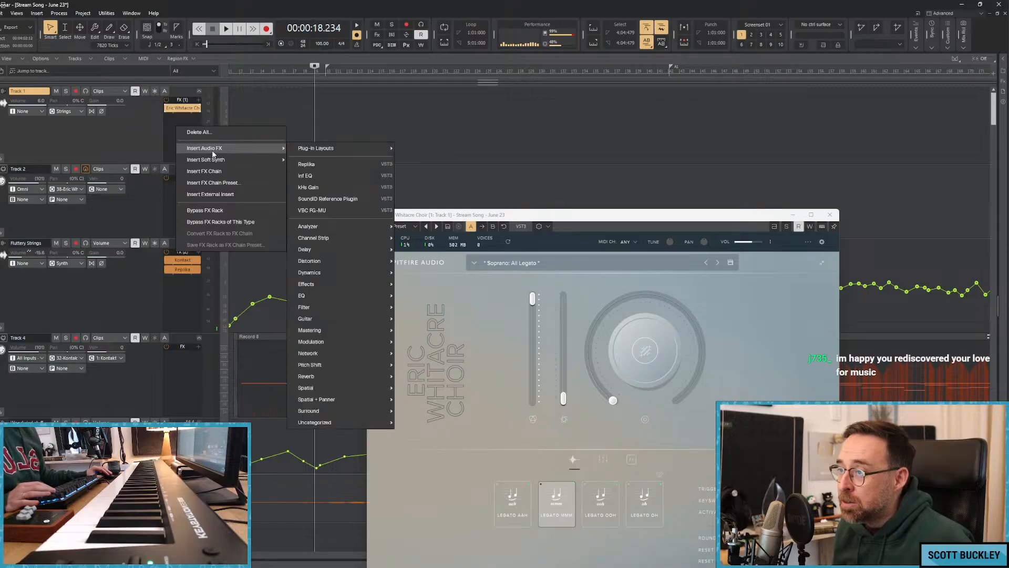
left_click(306, 164)
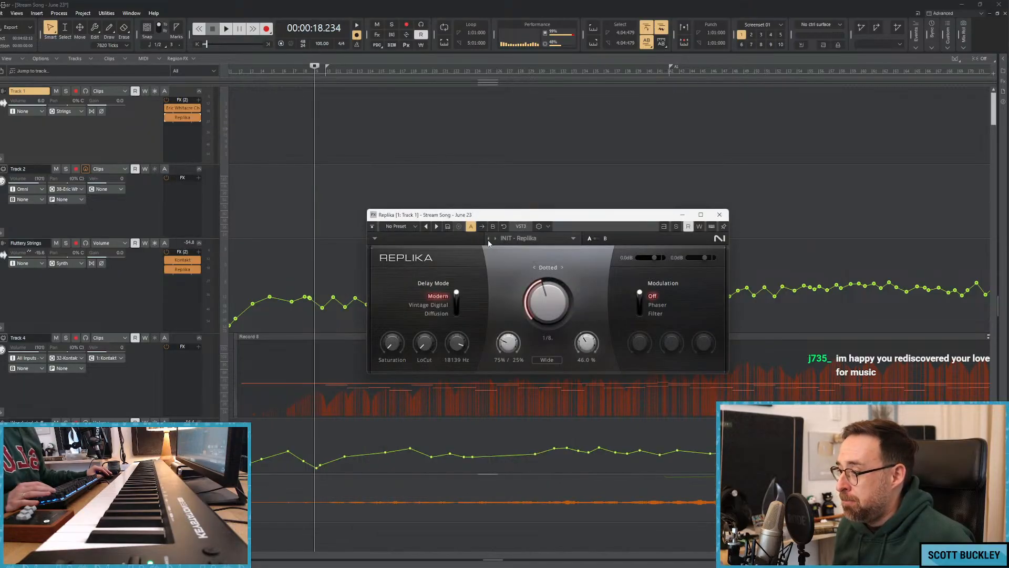
left_click(526, 238)
left_click(528, 507)
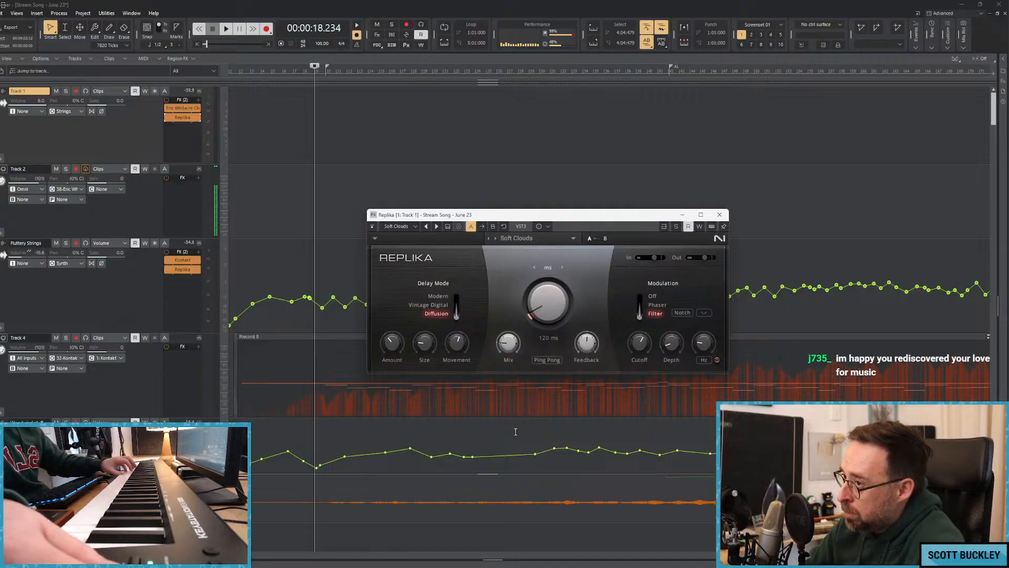
Play the song from about 00:18 to audition the choir, bypassing the Replika delay on Track 1 before stopping.
key("space")
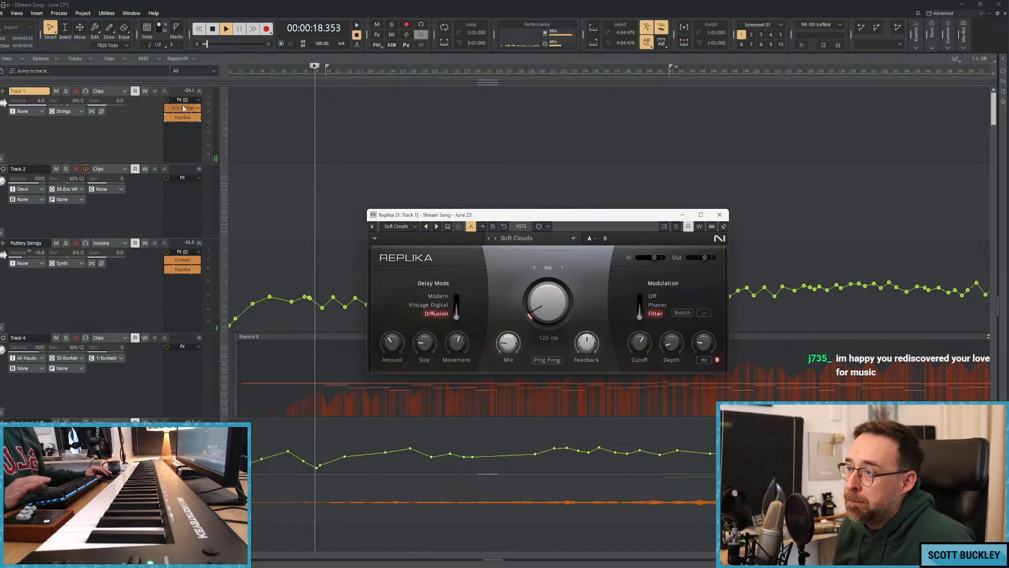
double_click(184, 109)
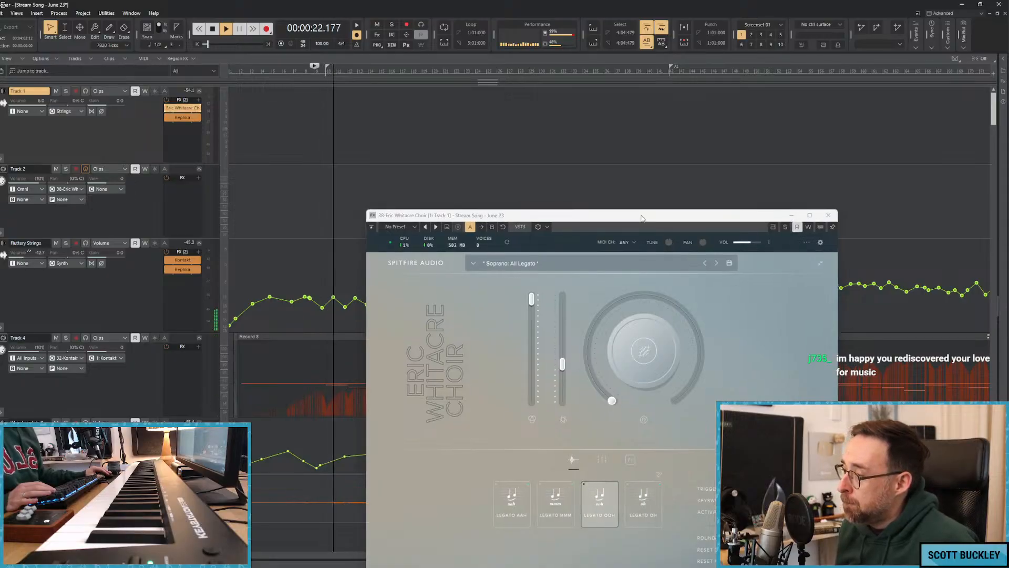
left_click(830, 214)
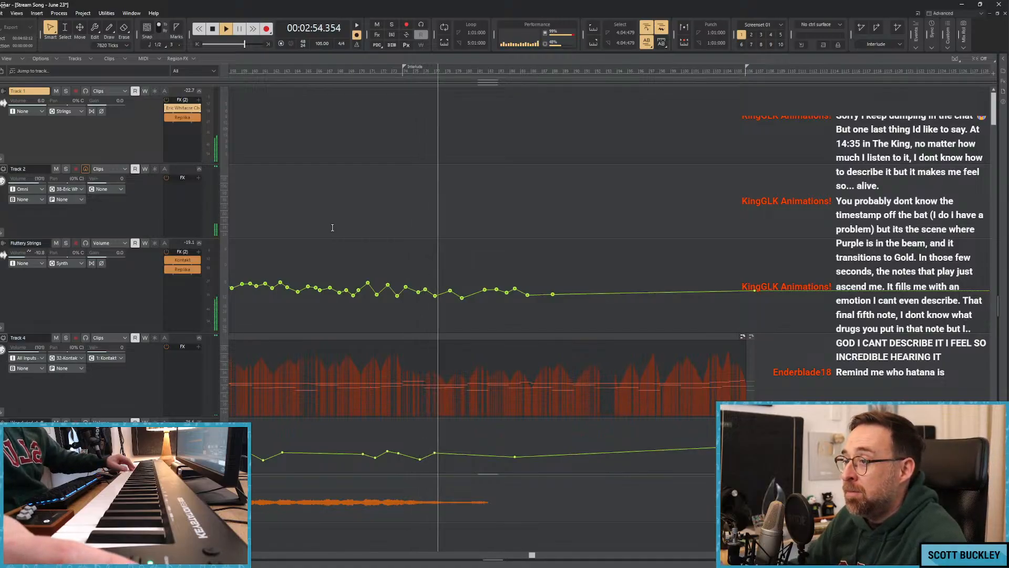
left_click(167, 118)
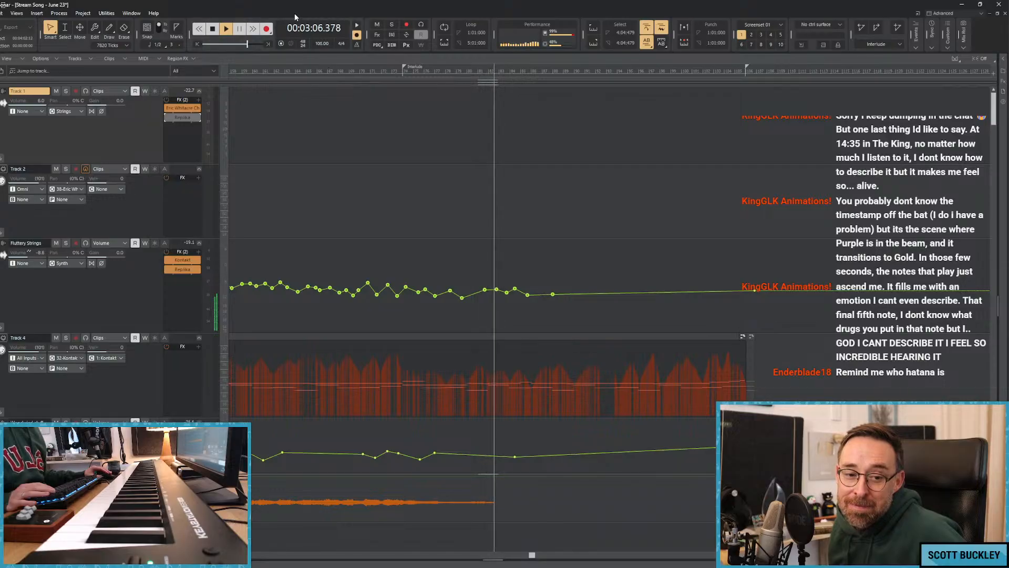
key("space")
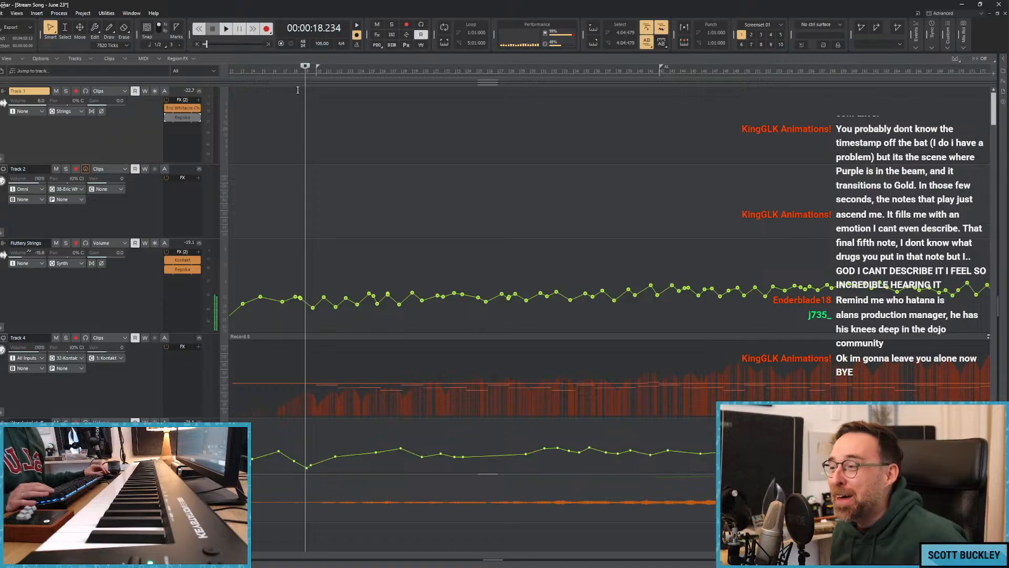
Return the playhead to the start of the song and play it to try the choir without the delay.
key("w")
left_click(293, 113)
left_click(303, 123)
key("w")
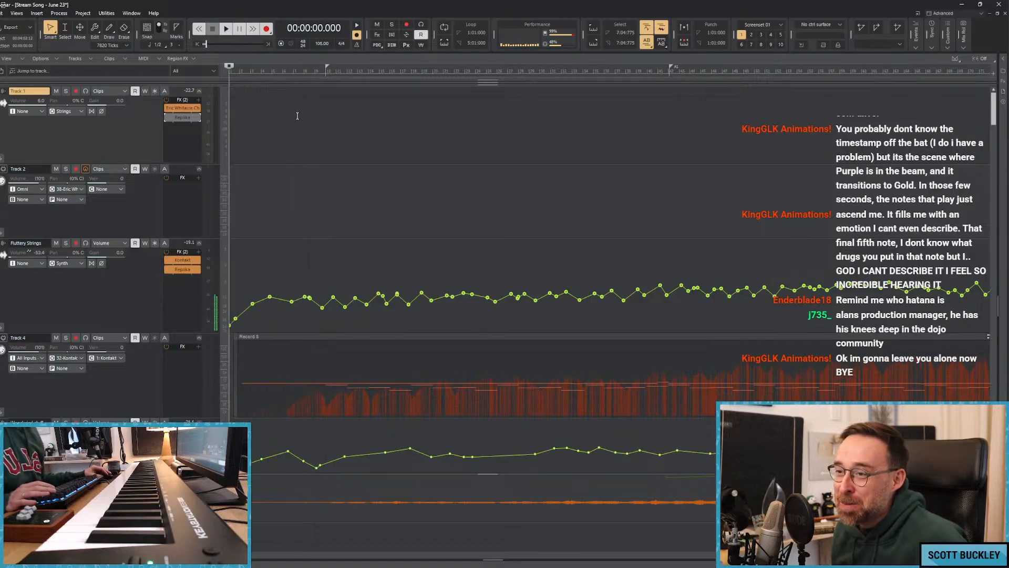
key("space")
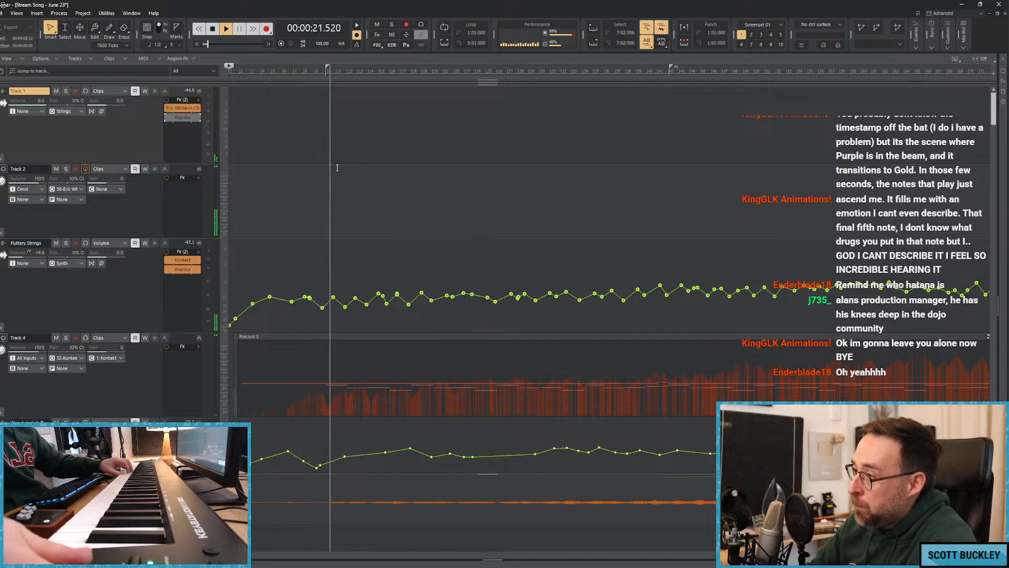
Reopen the choir instrument on Track 1 and load the Soprano: Long Aah preset during playback.
double_click(185, 112)
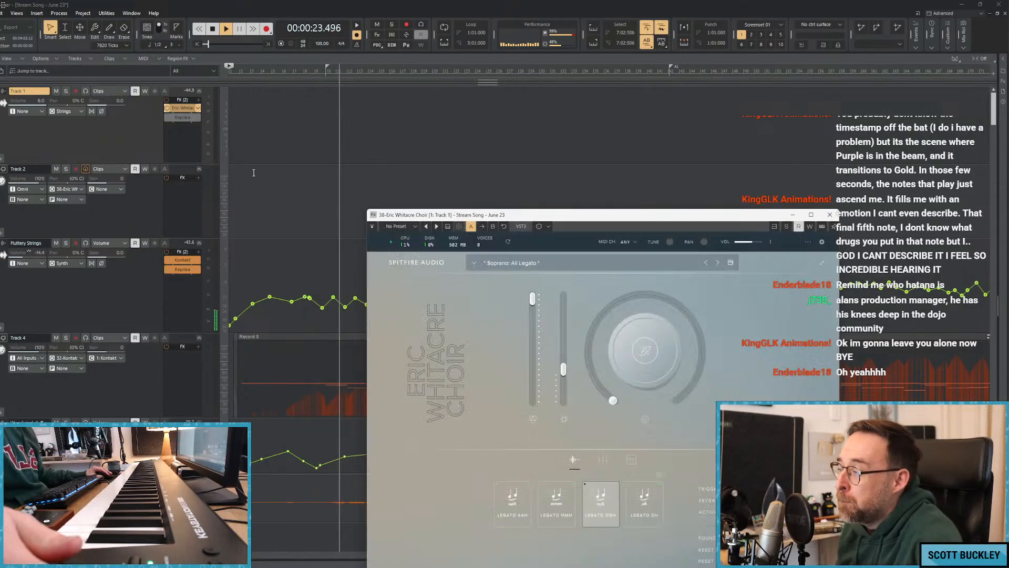
left_click_drag(543, 217, 462, 122)
left_click(440, 168)
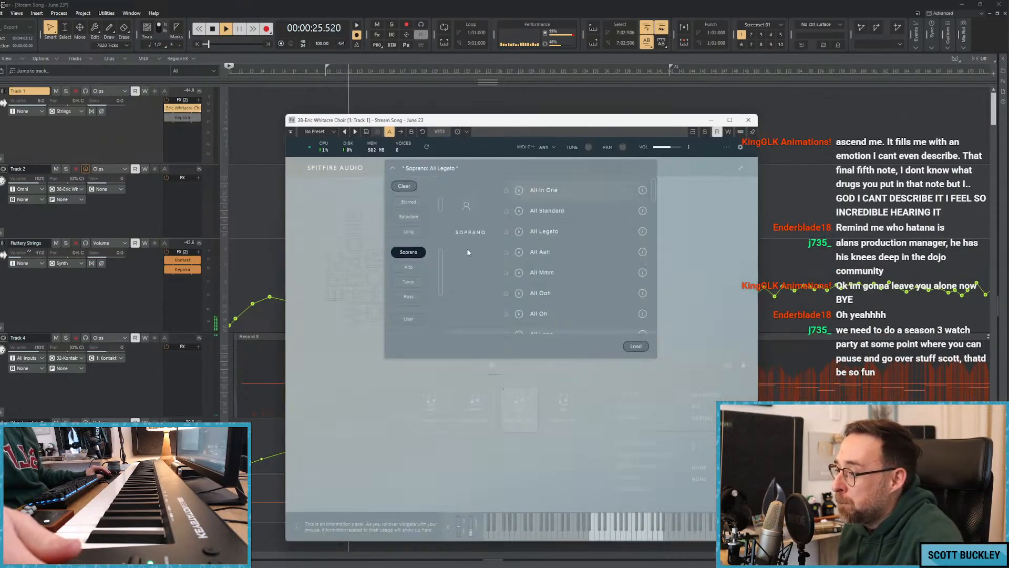
scroll(557, 254, "down", 5)
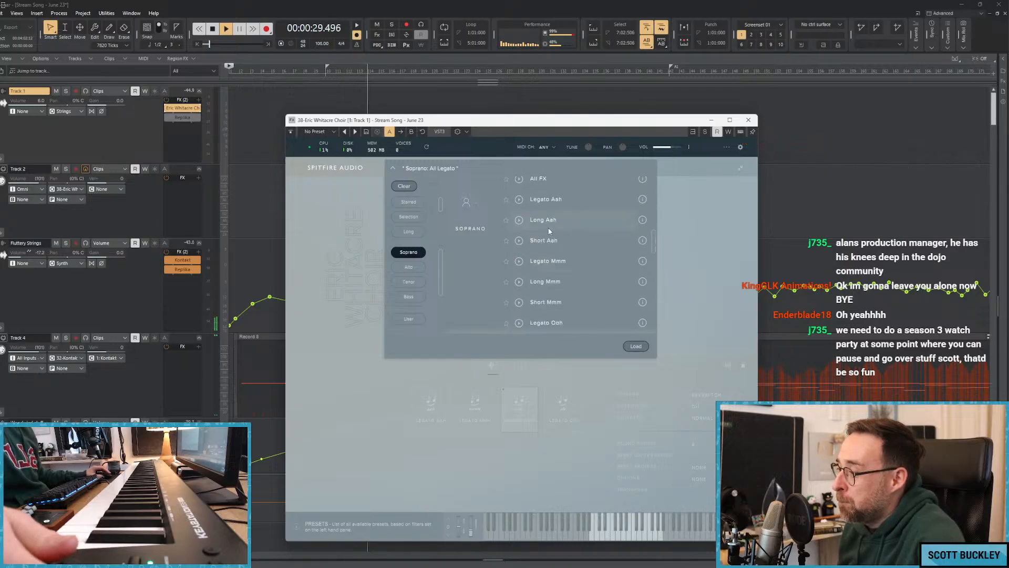
double_click(547, 224)
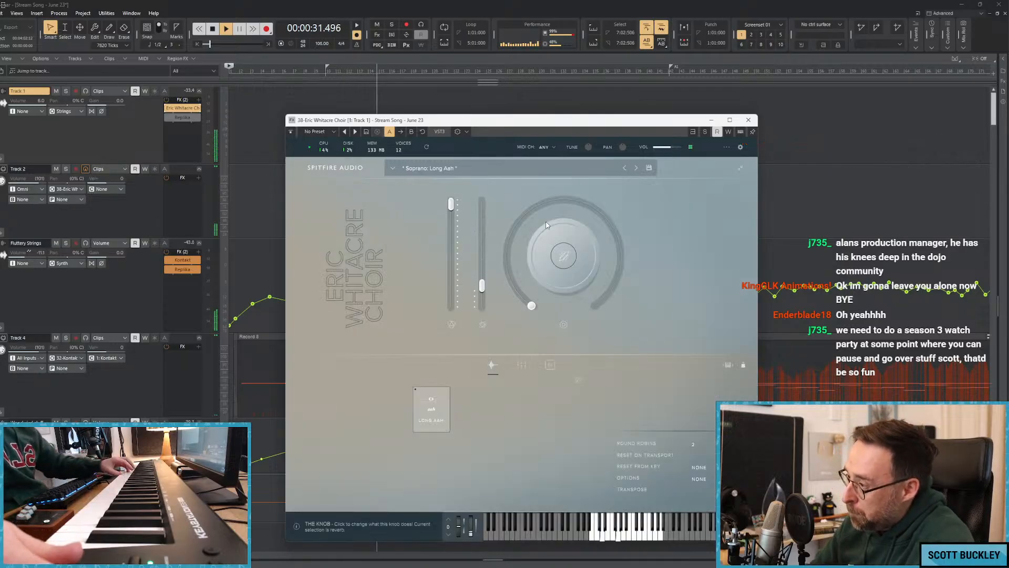
Load the Soprano: Long Ooh preset and audition it with the music, ending with playback stopped and the instrument closed.
left_click(440, 168)
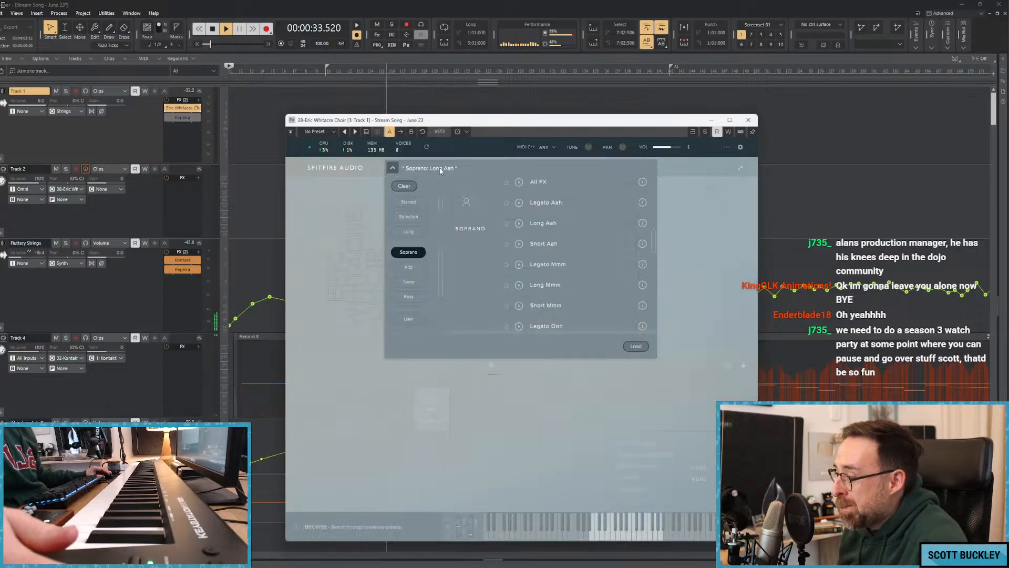
scroll(555, 288, "down", 1)
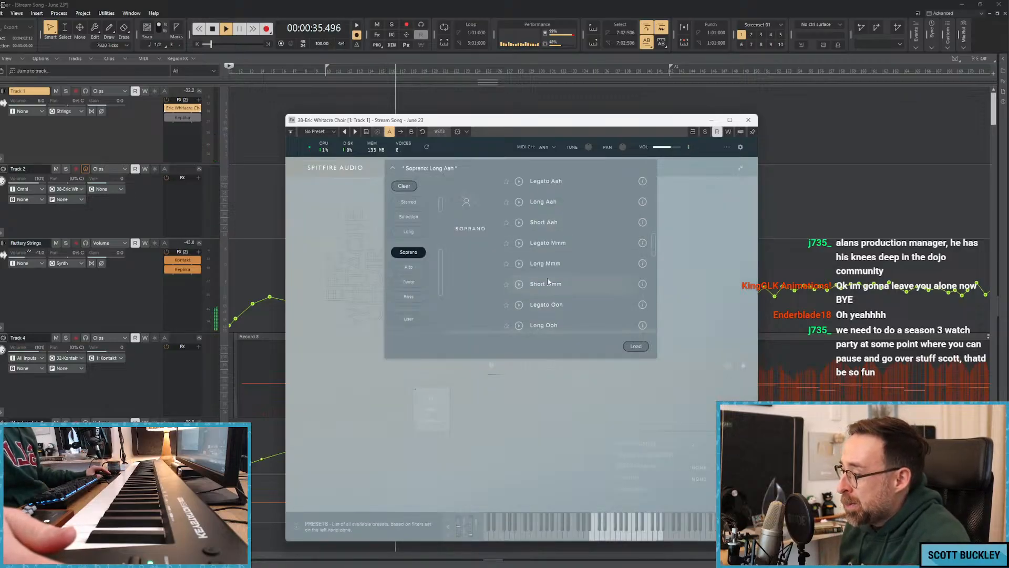
scroll(560, 240, "up", 1)
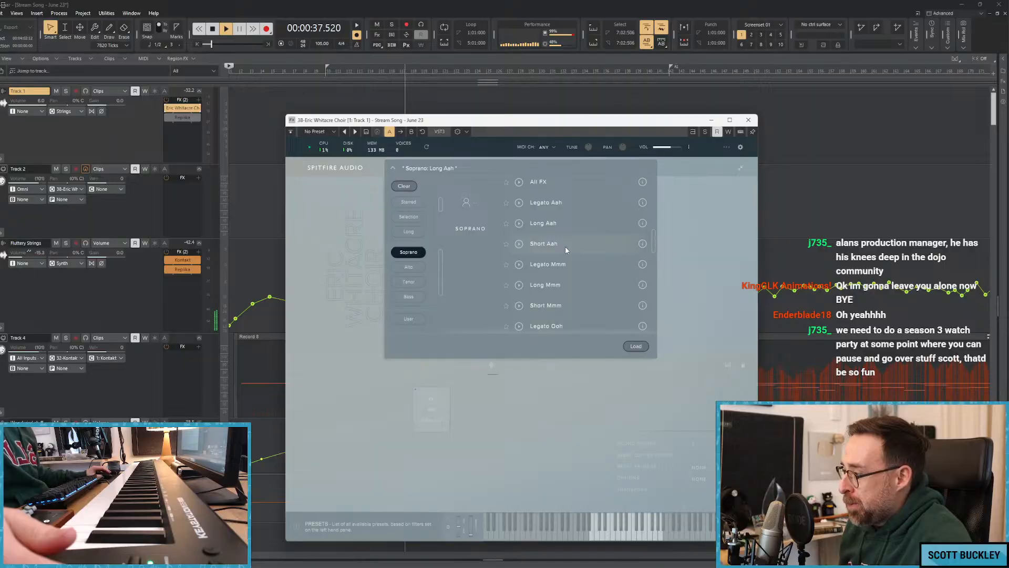
scroll(566, 245, "down", 4)
double_click(563, 254)
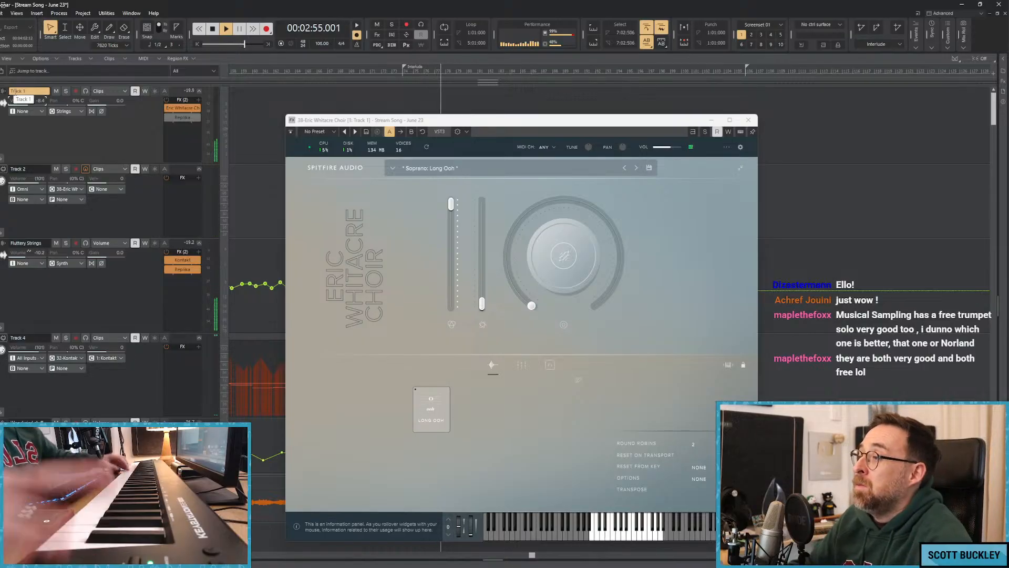
key("space")
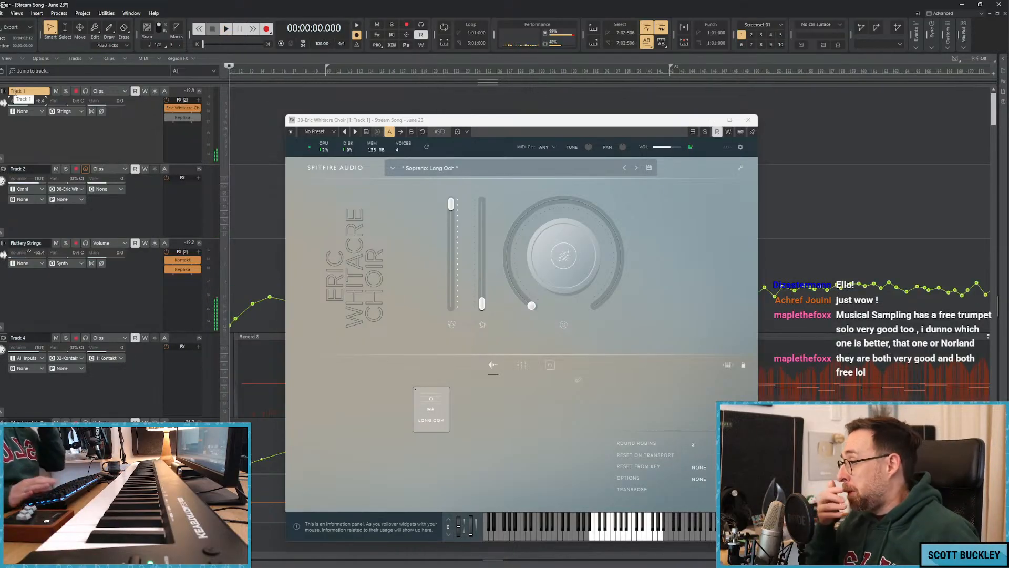
left_click(747, 120)
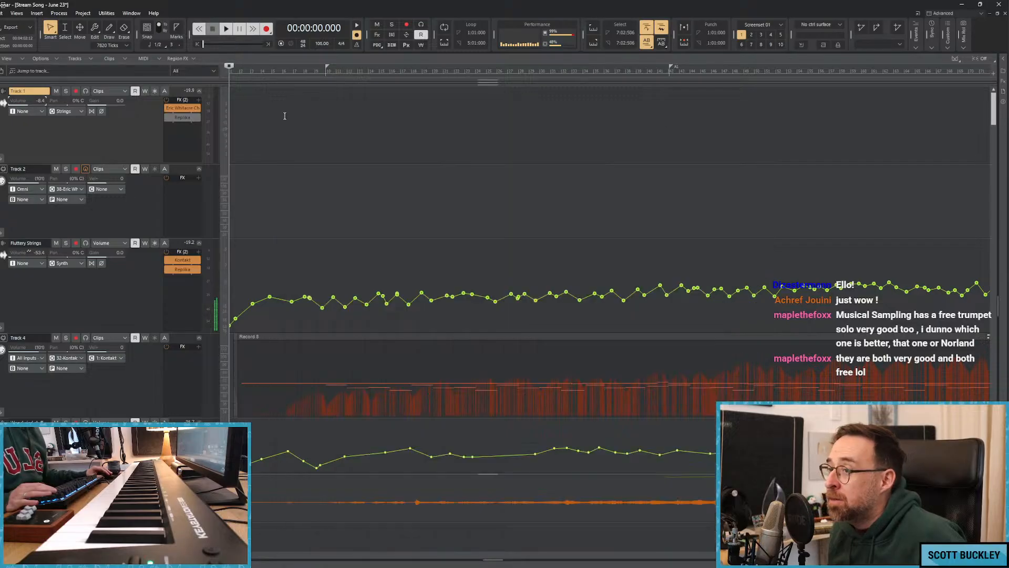
Restart playback from the beginning of the song and arm Track 2 for recording.
left_click(279, 114)
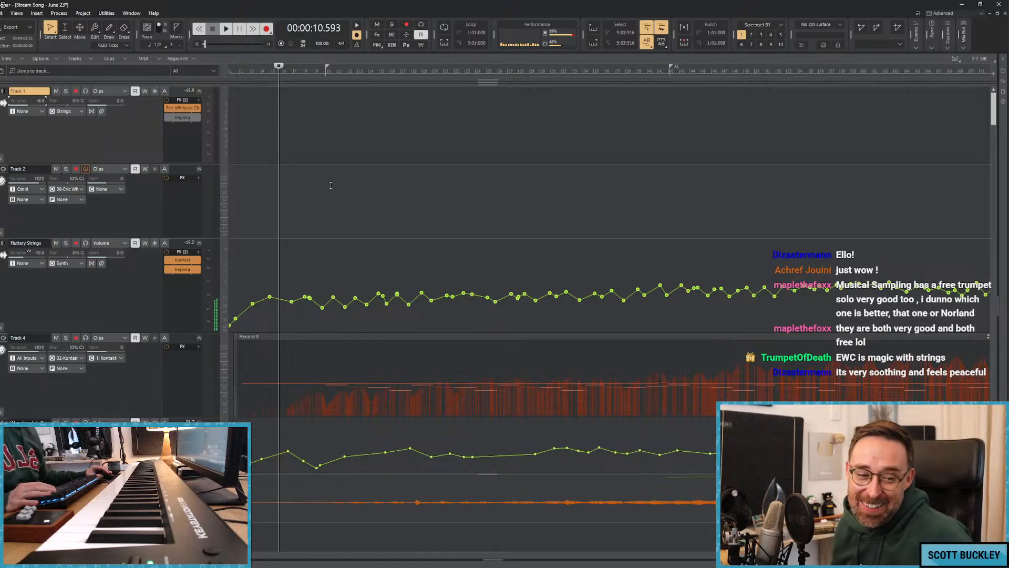
key("w")
key("space")
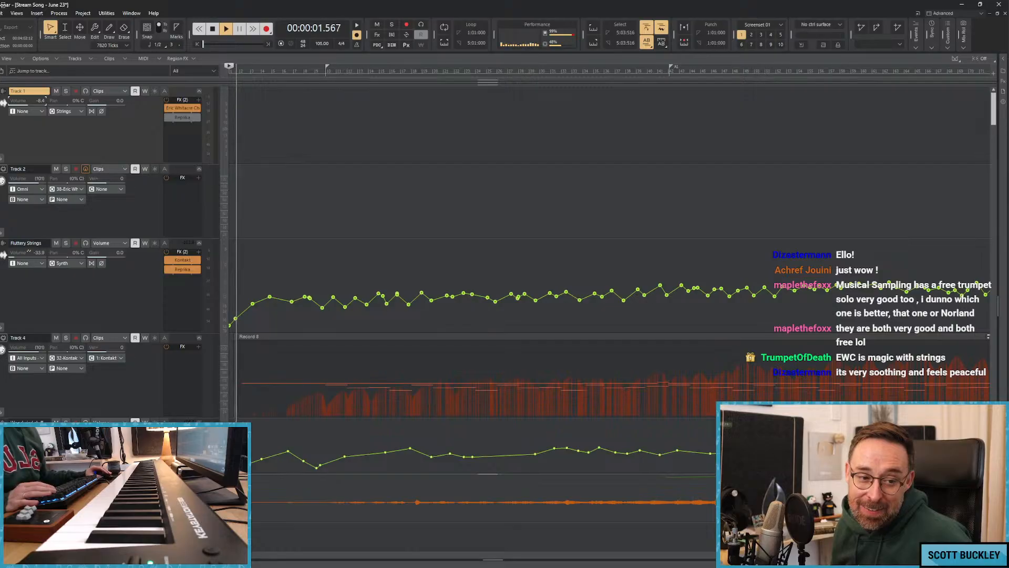
key("space")
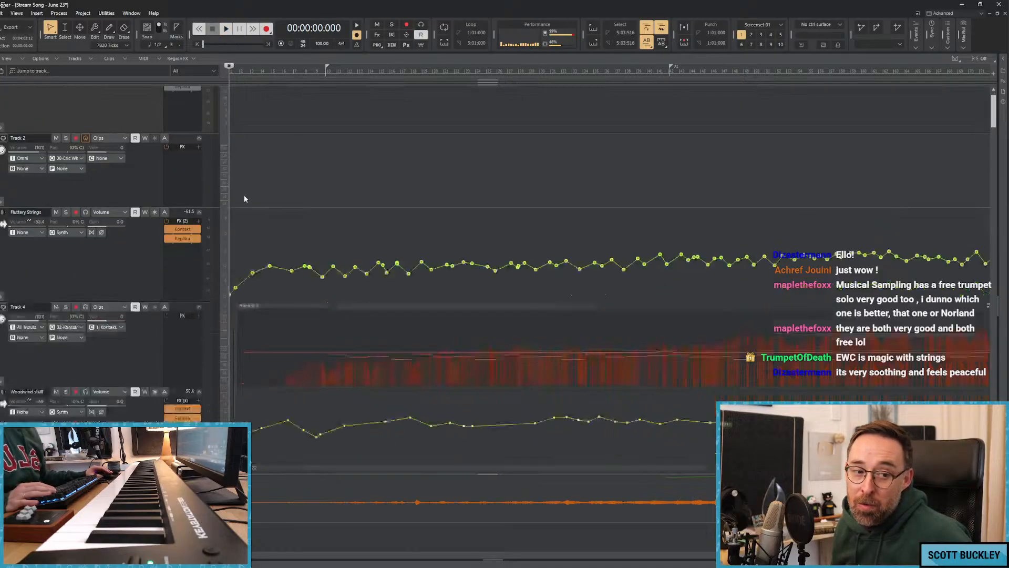
key("space")
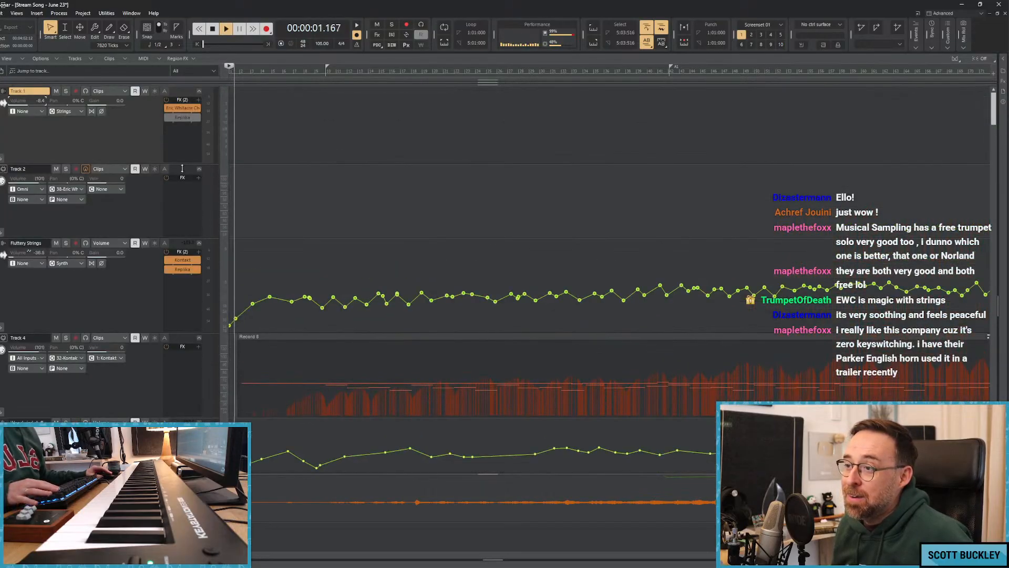
left_click(75, 169)
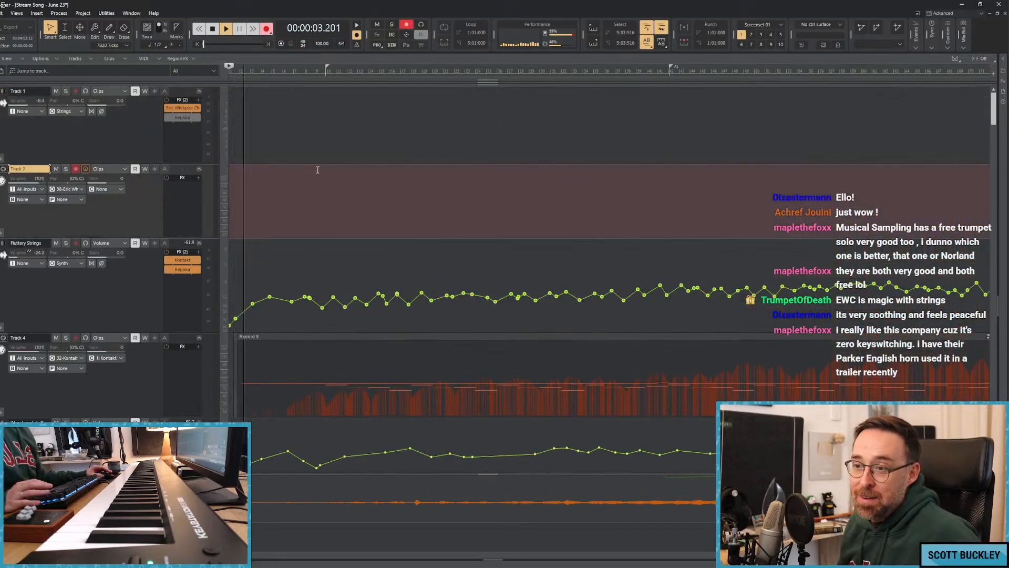
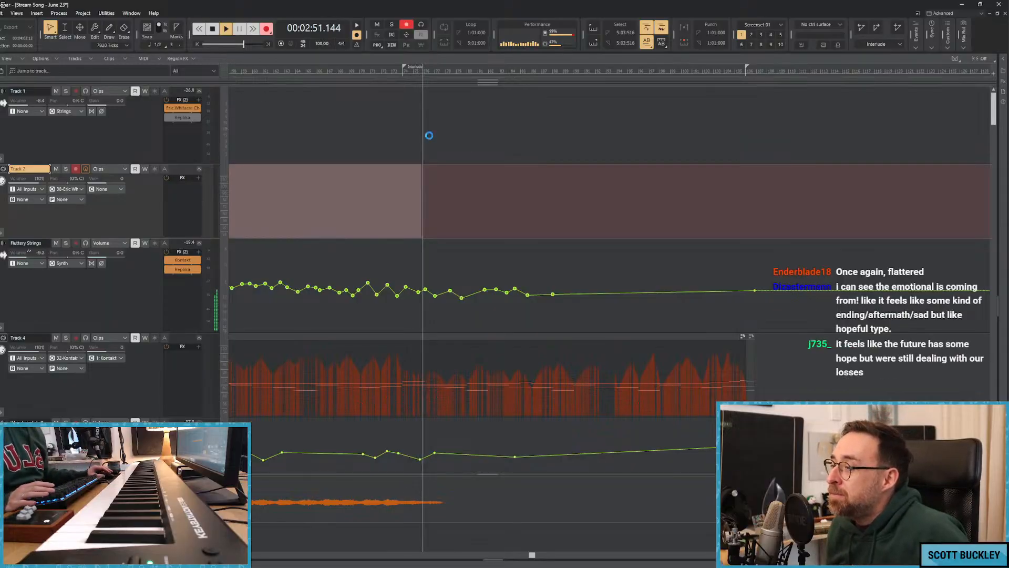
Stop the recording and trim the empty opening of Track 2's new choir clip up to where the singing begins.
key("space")
left_click(422, 166)
left_click(355, 191)
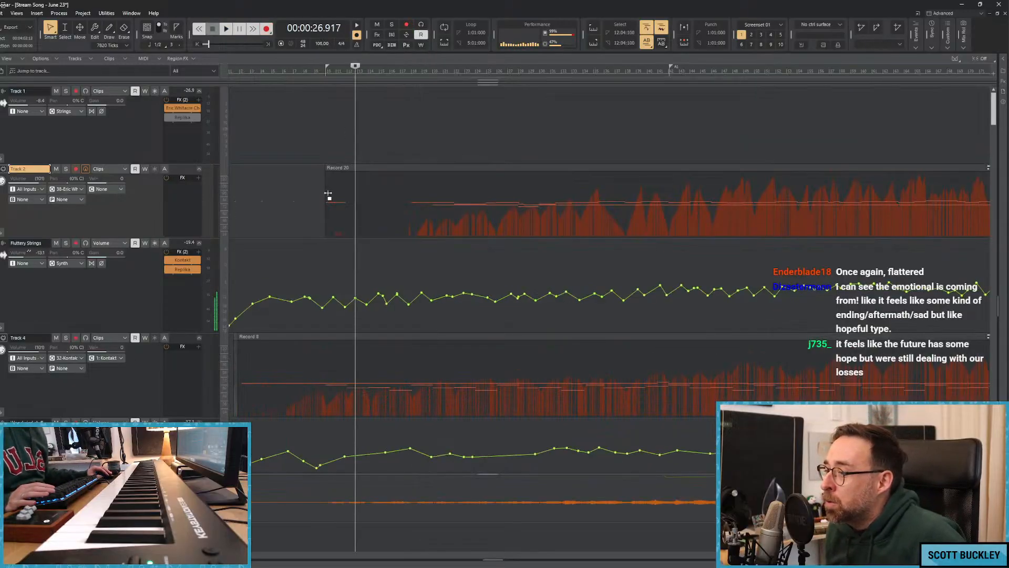
left_click_drag(329, 194, 401, 193)
left_click(389, 150)
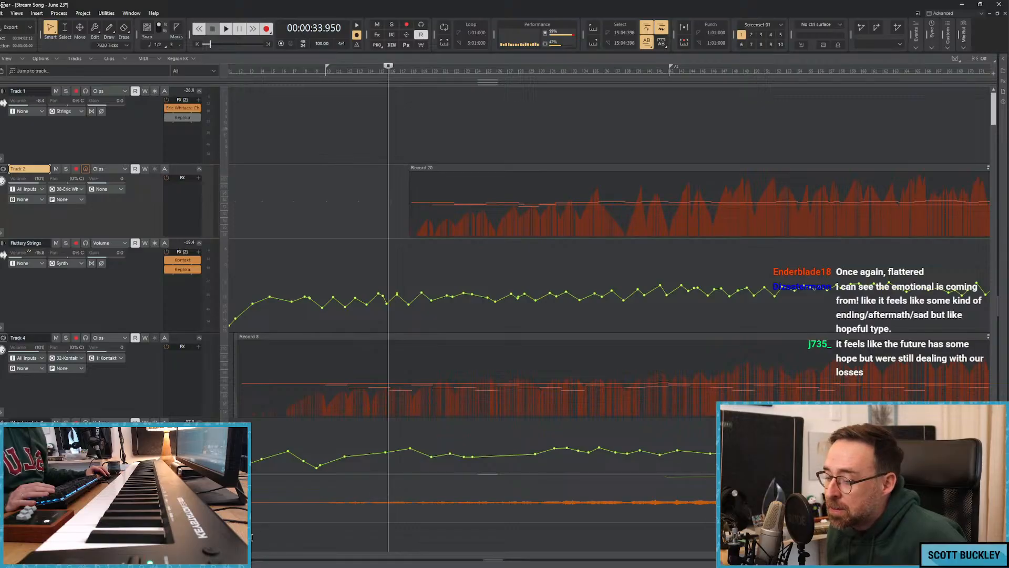
Split Track 2's choir clip at the A1 marker and delete the portion after it.
left_click_drag(251, 538, 417, 539)
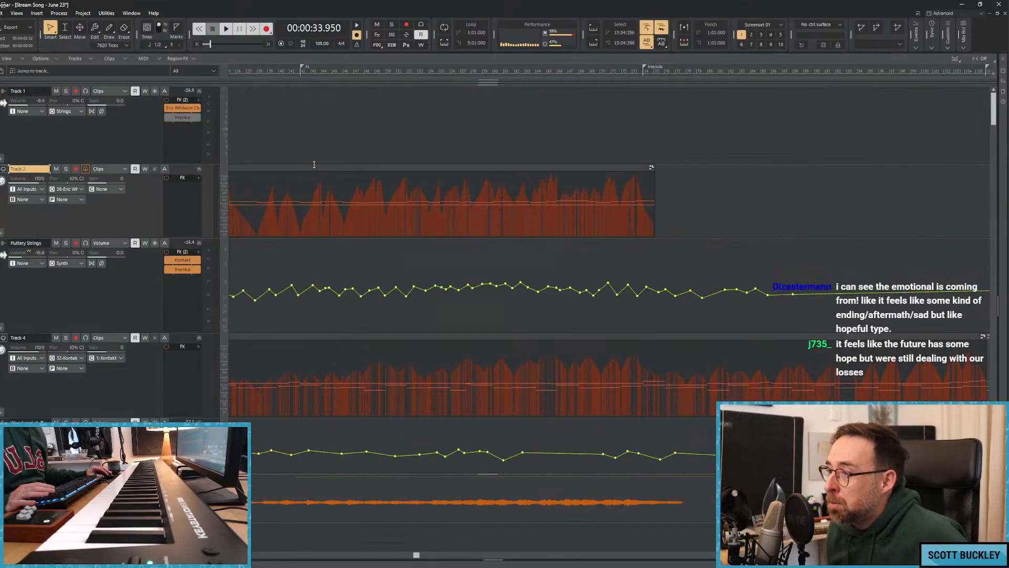
left_click(300, 145)
left_click(290, 135)
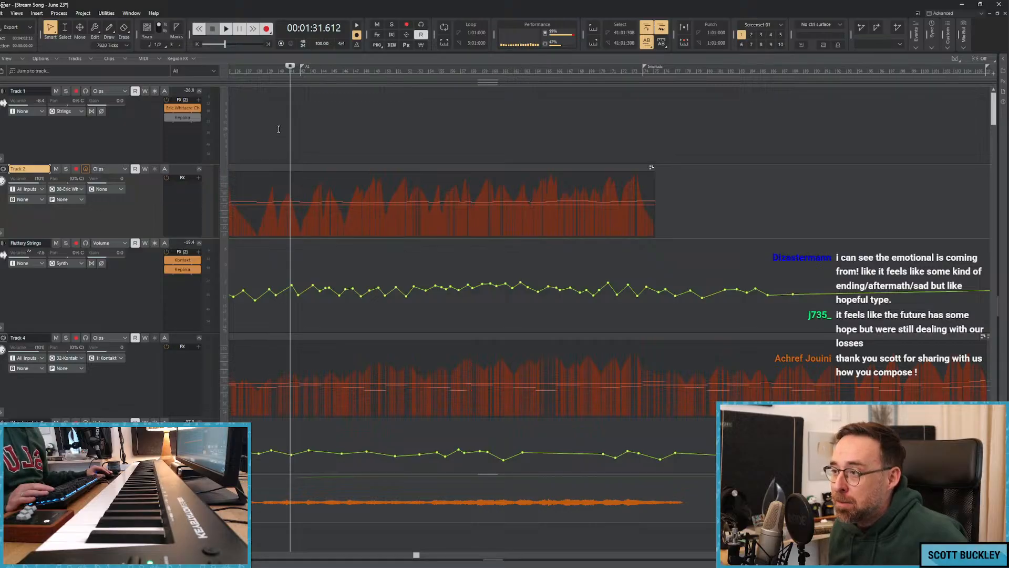
left_click(298, 127)
left_click(301, 138)
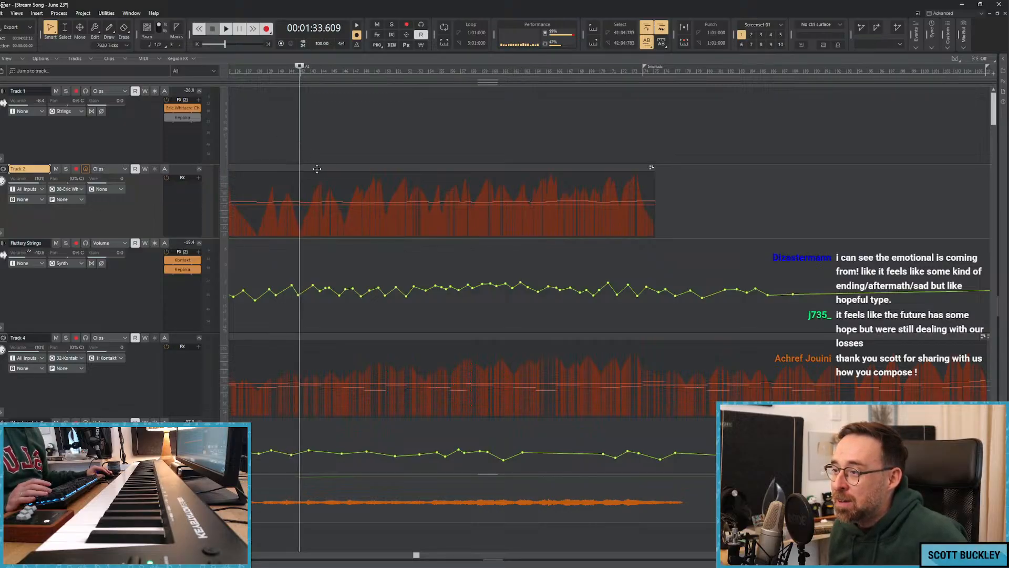
left_click(317, 169)
key("s")
key("Delete")
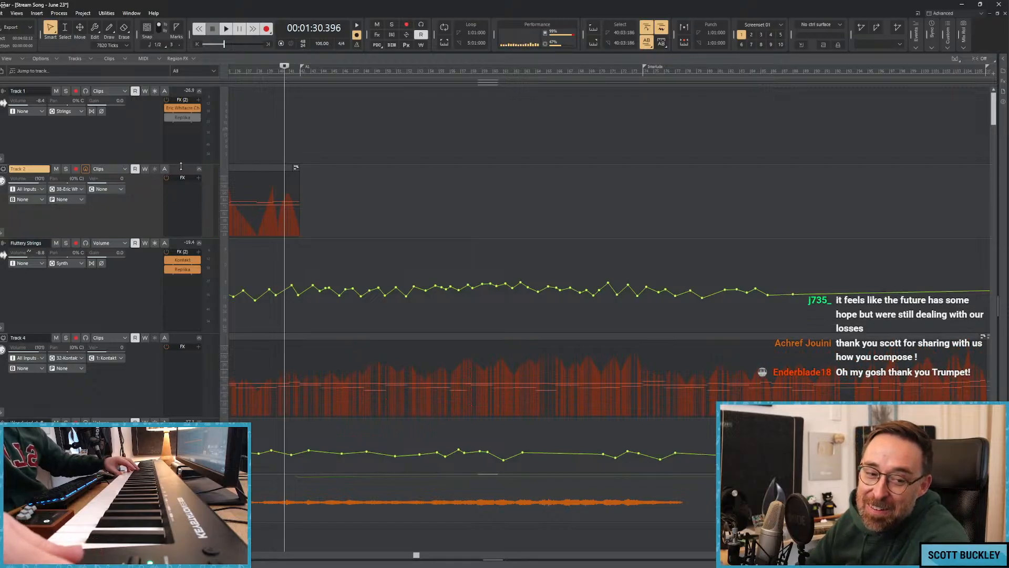
Record a new choir take on Track 2 from just before the A1 marker, and delete its ending from about 2:32 onward.
key("r")
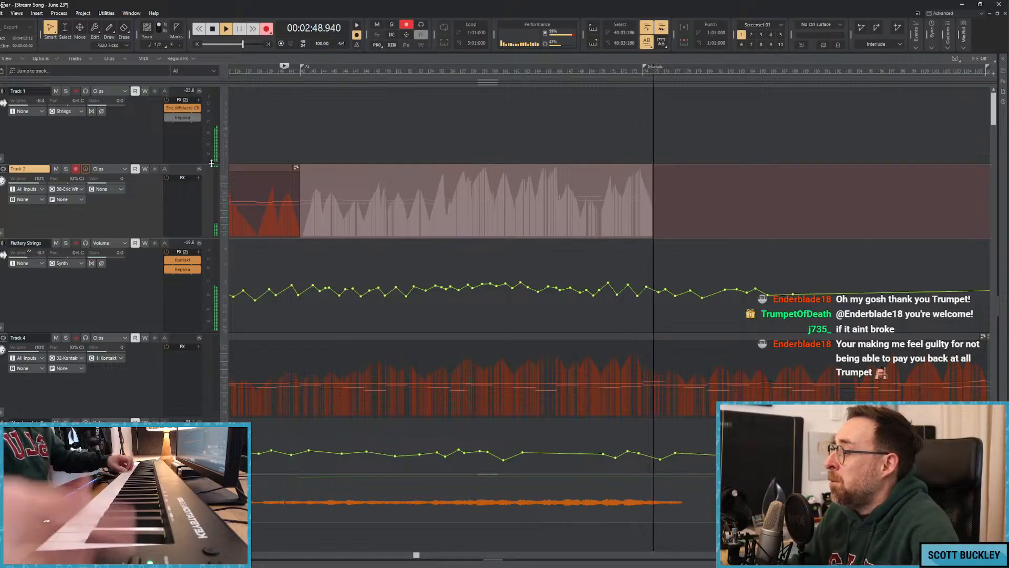
key("space")
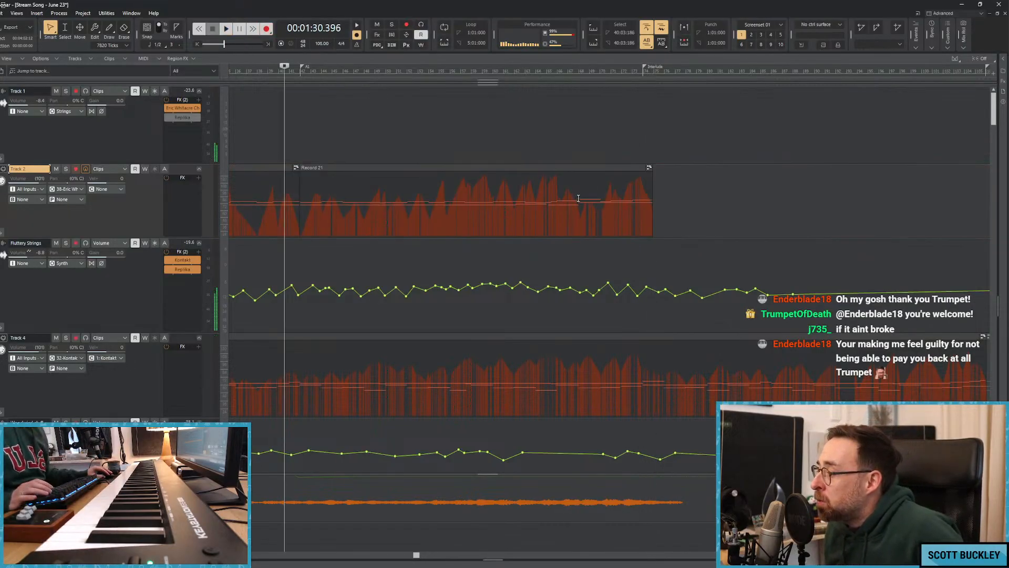
left_click(579, 199)
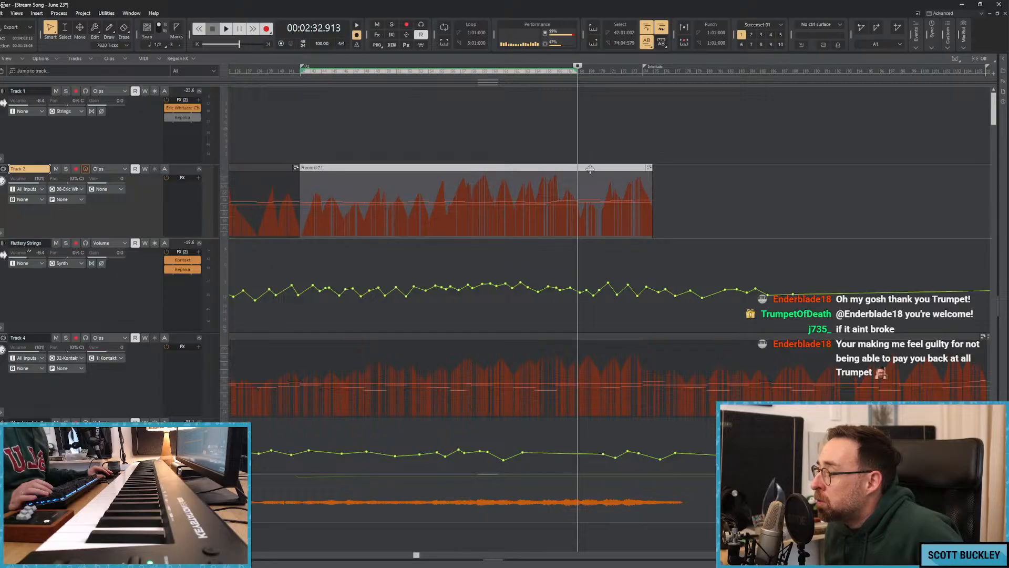
key("s")
left_click(591, 169)
key("Delete")
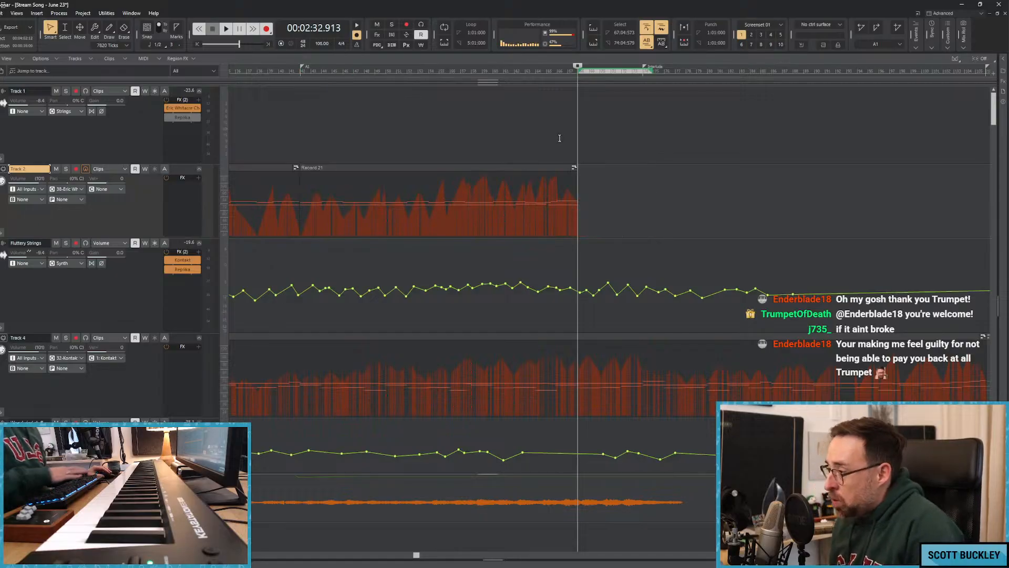
Record the choir's ending again on Track 2, starting from about 2:29 and stopping past the Interlude marker.
left_click(559, 137)
key("r")
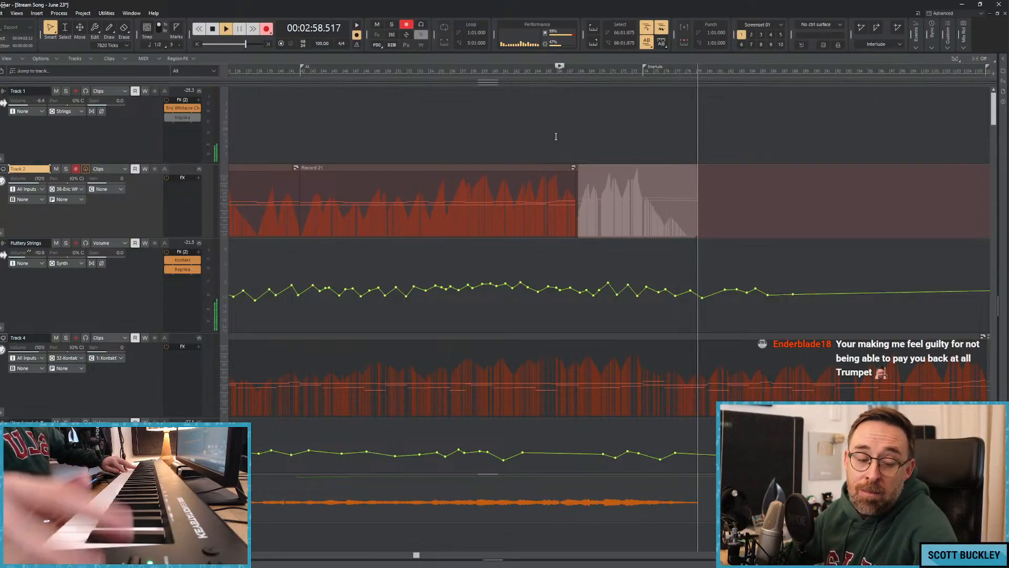
key("space")
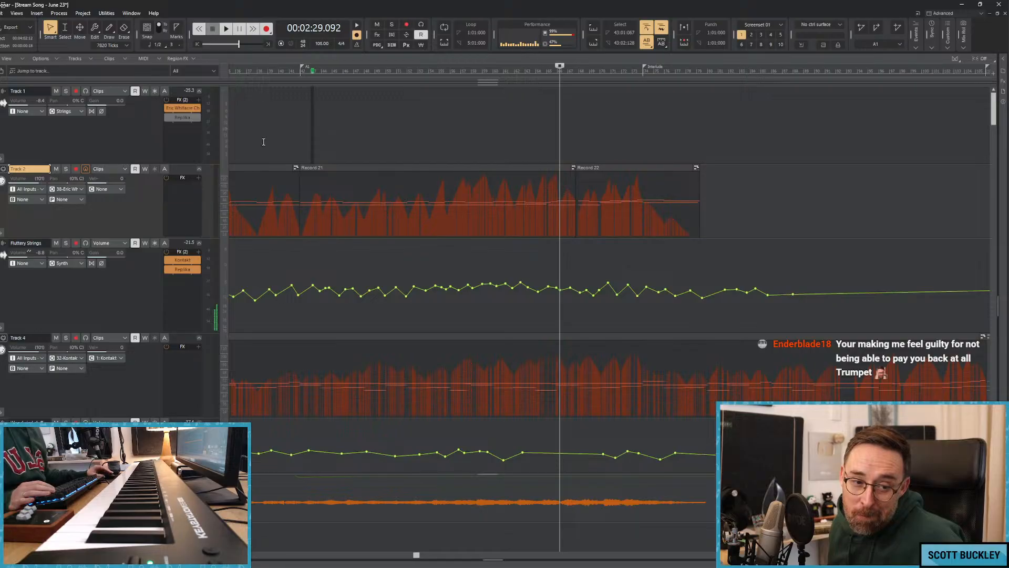
Play the choir from about 1:27, show Track 2's Volume (default Ch. 1) automation, and stop playback.
left_click(269, 121)
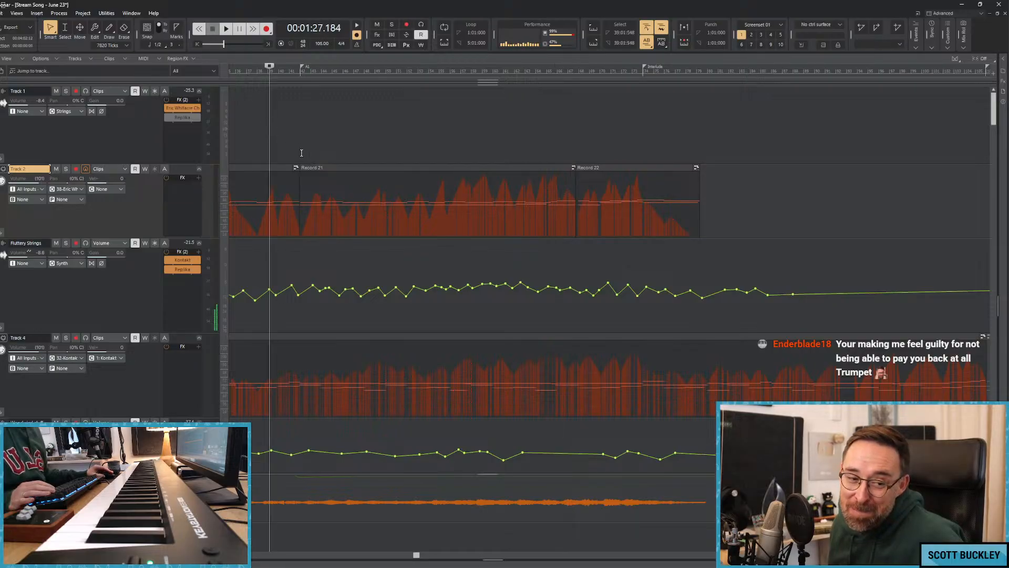
key("space")
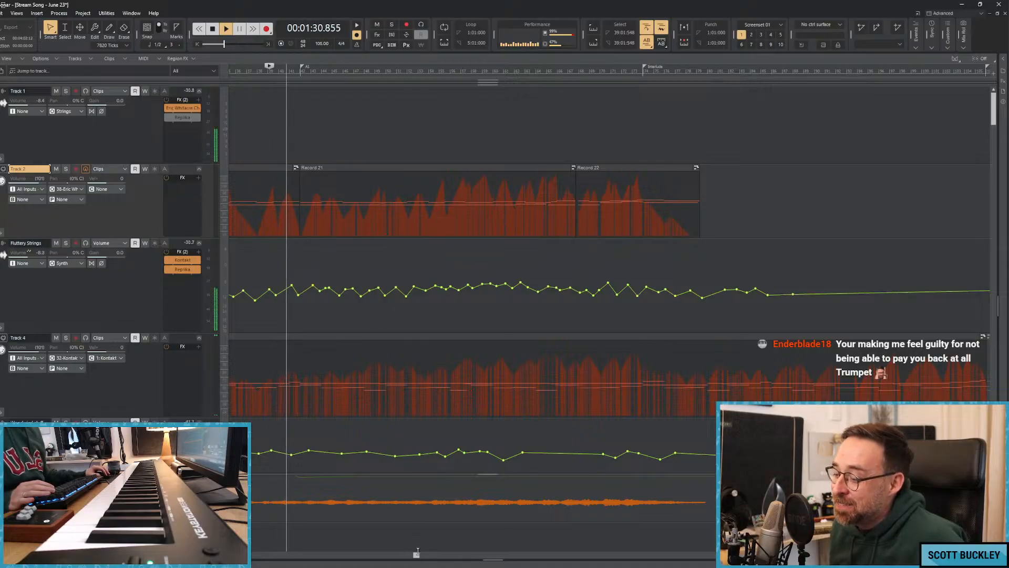
left_click_drag(416, 552, 336, 553)
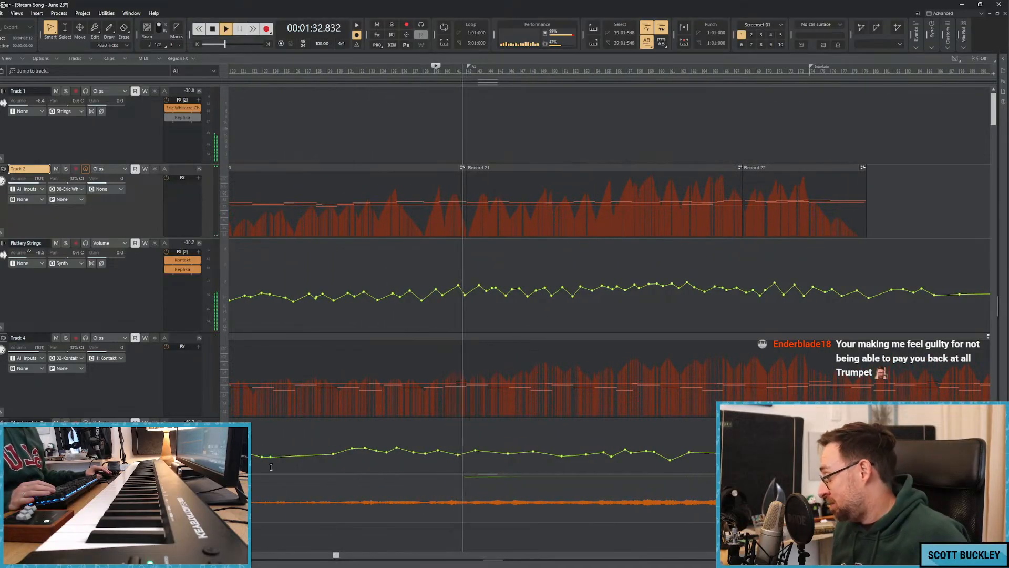
left_click(112, 168)
mouse_move(179, 199)
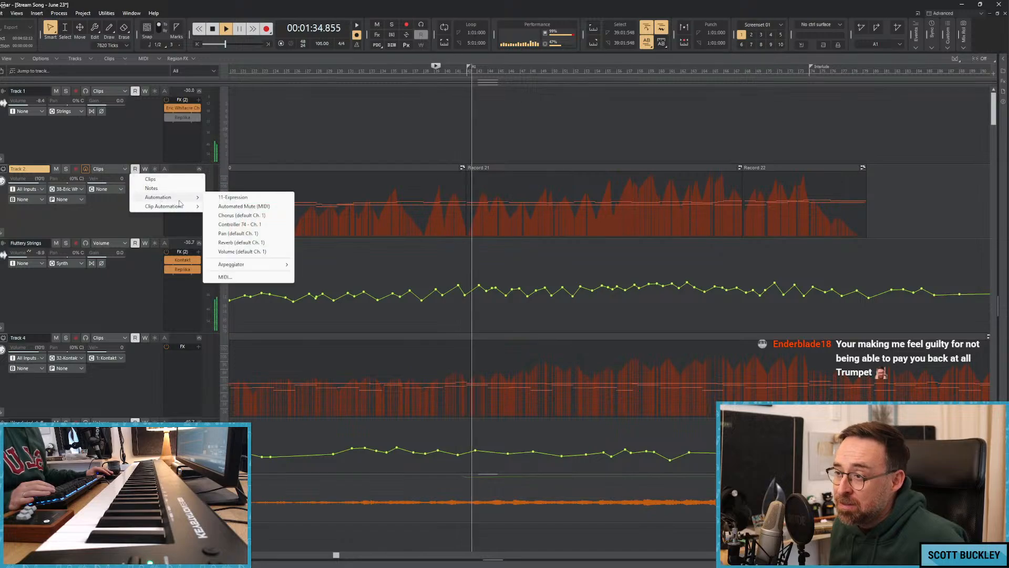
left_click(242, 252)
key("space")
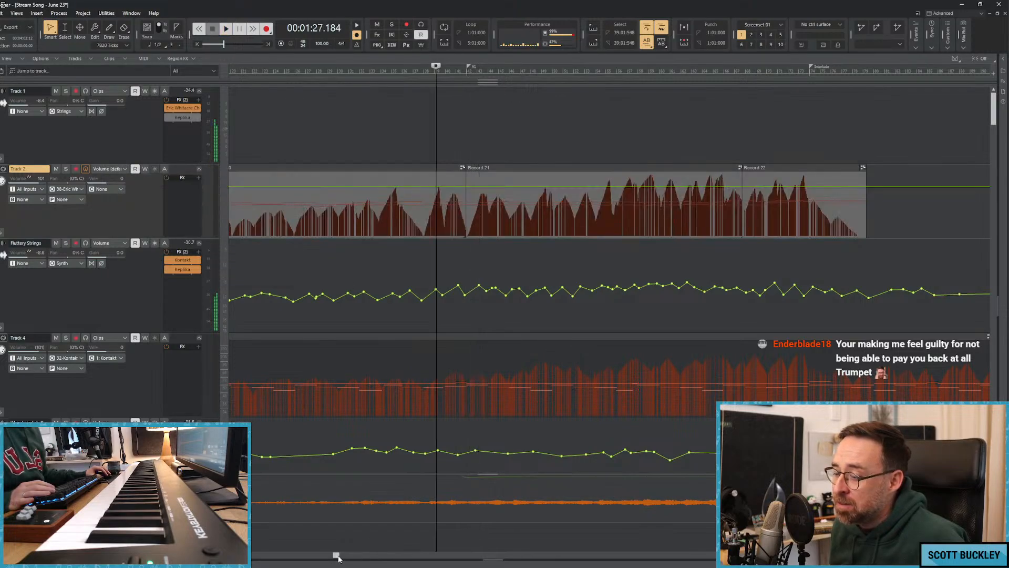
Play from just before the choir's entrance and draw a rising and falling volume curve over the first half of Record 20.
left_click_drag(338, 556, 266, 555)
left_click(350, 150)
key("space")
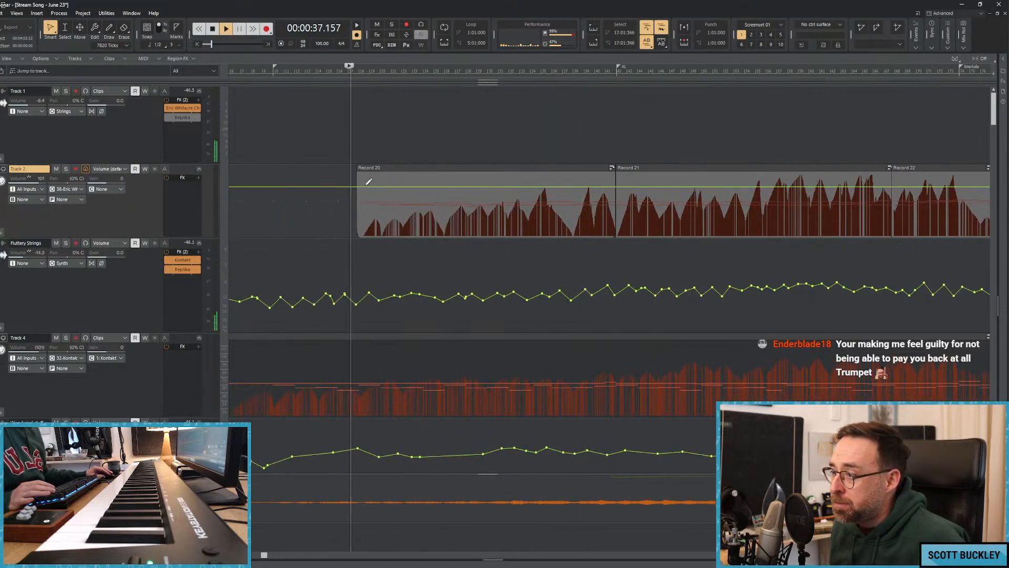
mouse_move(356, 186)
left_mouse_down()
mouse_move(357, 211)
mouse_move(374, 188)
mouse_move(357, 209)
mouse_move(358, 199)
left_mouse_up()
left_click_drag(381, 187, 473, 190)
left_click(474, 205, "shift")
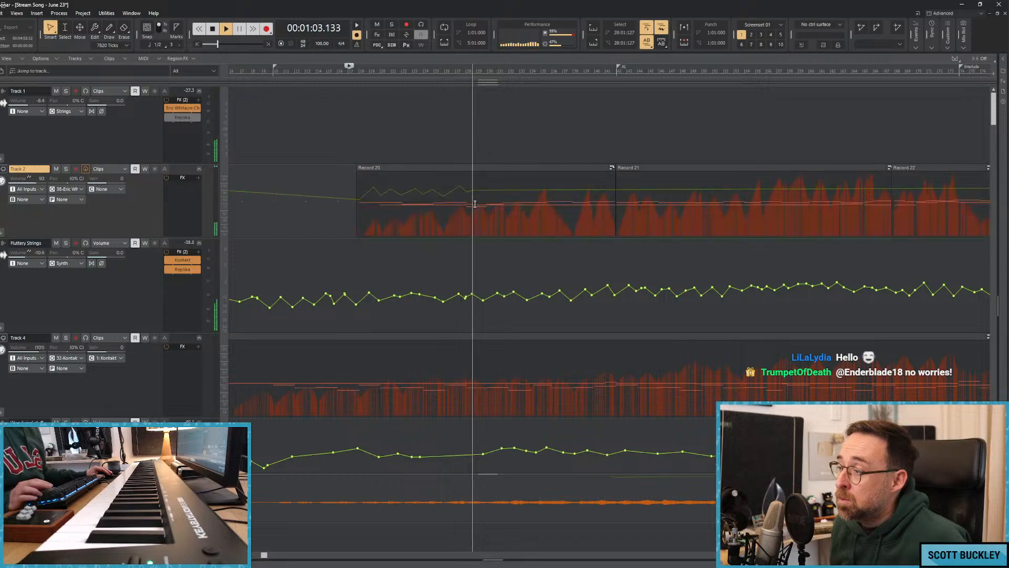
In Record 20's piano roll, delete the short stray note and extend the neighbouring lower note back to the chord change, then close the editor.
double_click(468, 169)
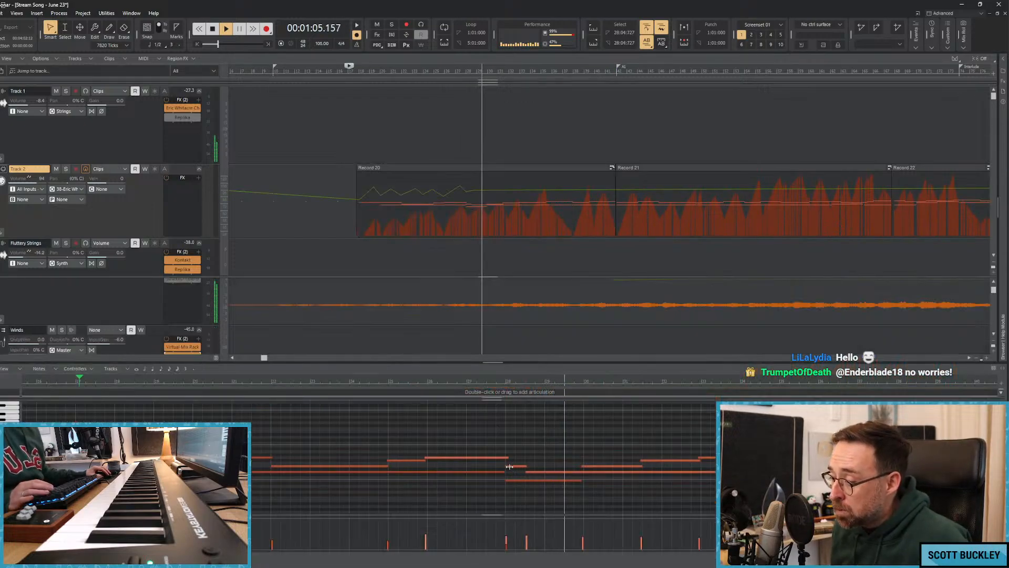
left_click(517, 466)
key("Delete")
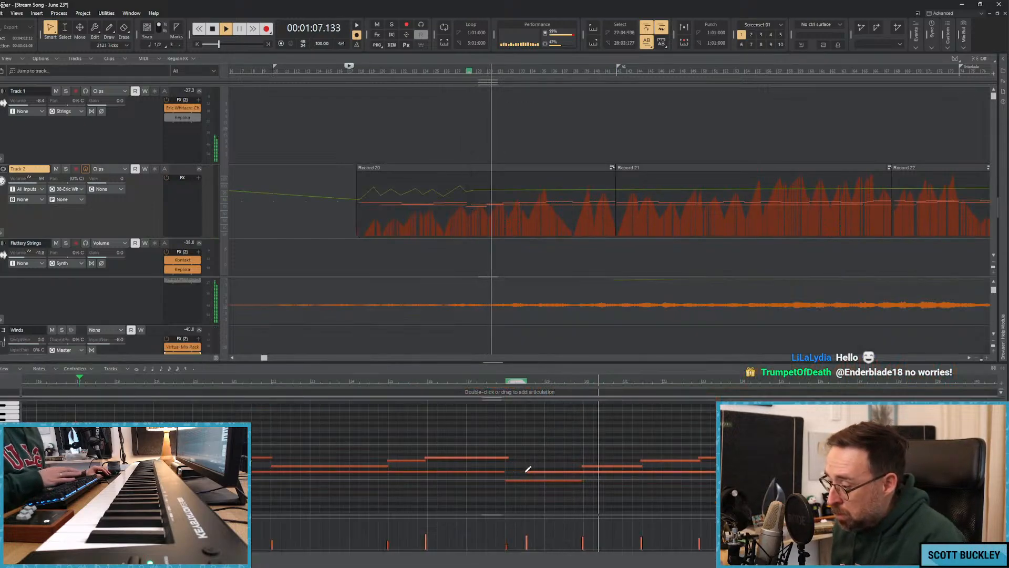
left_click_drag(526, 472, 506, 473)
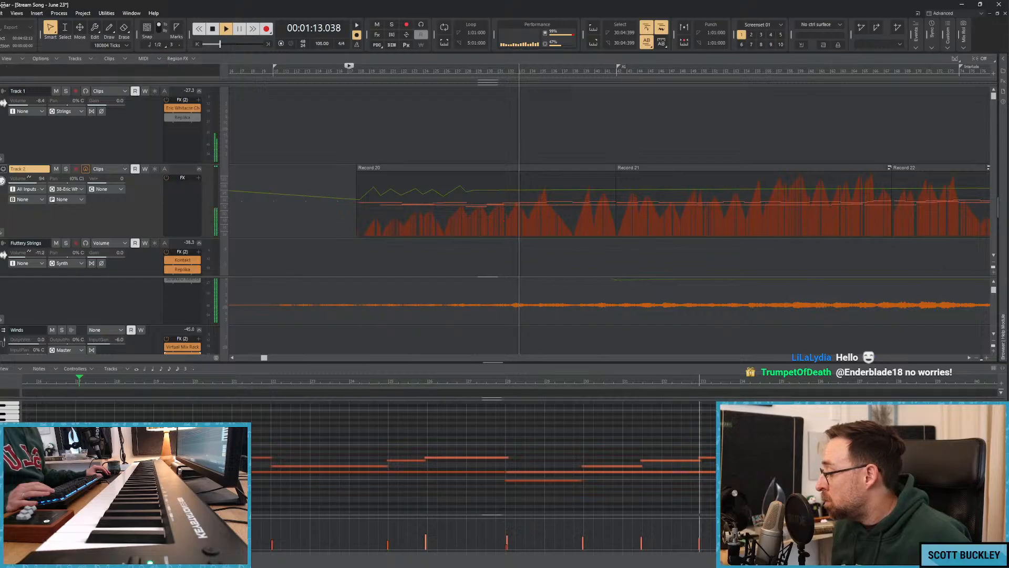
key("d")
Add alternating high and low volume automation points on Track 2 through the middle of Record 20.
left_click(477, 190, "shift")
left_click(482, 188)
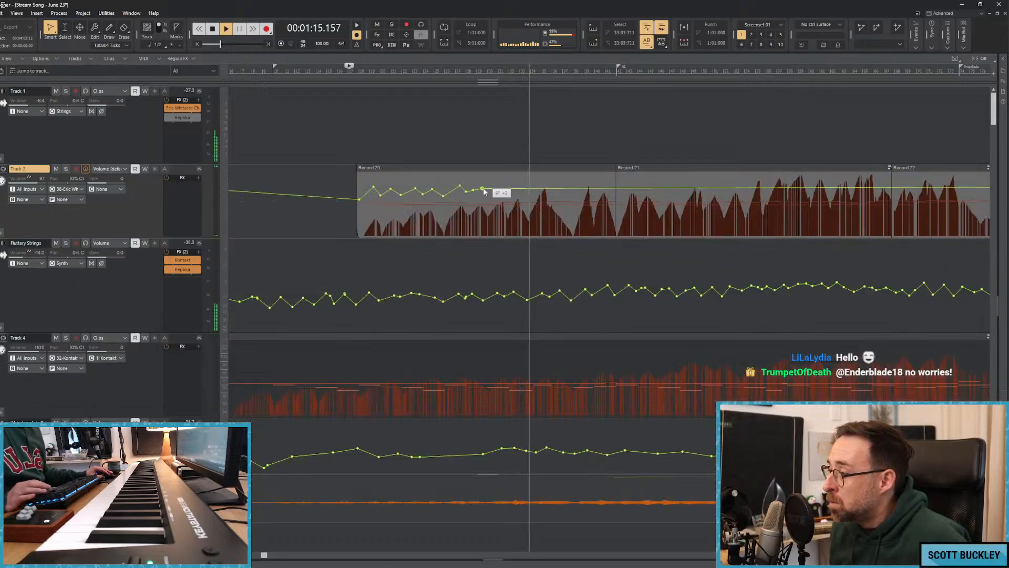
left_click(488, 195)
left_click_drag(494, 190, 500, 191)
left_click(503, 191)
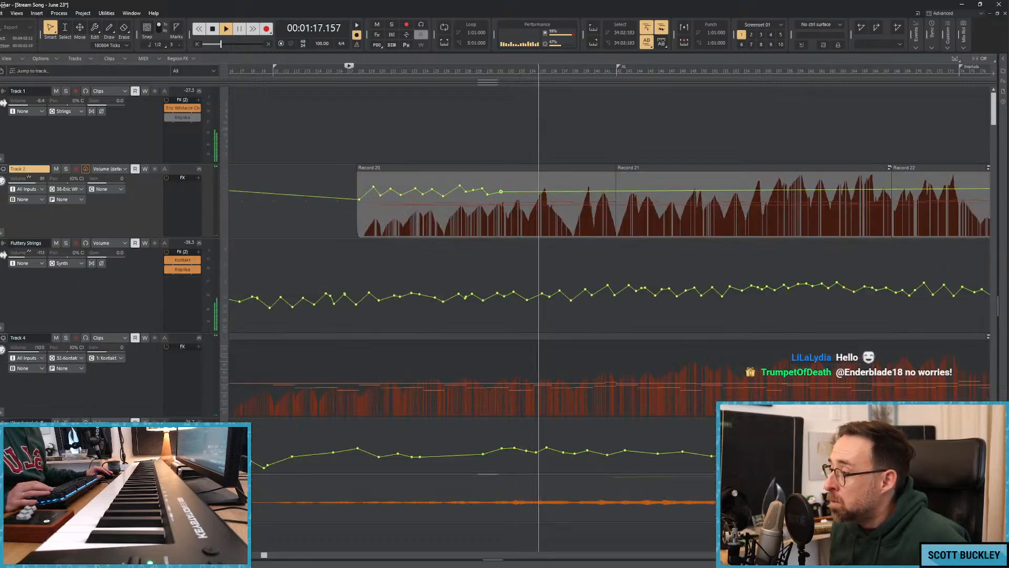
left_click(510, 194)
left_click(517, 190)
left_click(526, 199)
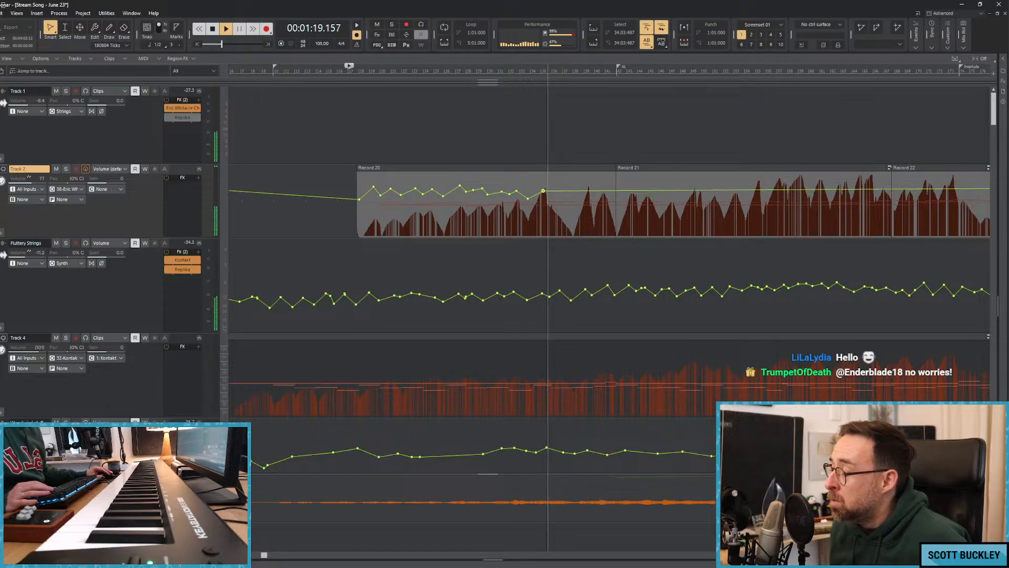
Extend Track 2's alternating volume points from late Record 20 past the A1 marker into the early part of Record 21.
left_click(544, 190)
left_click(551, 192)
mouse_move(548, 190)
left_mouse_down()
mouse_move(573, 203)
mouse_move(587, 190)
mouse_move(617, 209)
mouse_move(634, 193)
mouse_move(660, 199)
mouse_move(671, 191)
mouse_move(681, 201)
mouse_move(693, 192)
left_mouse_up()
left_click(565, 194)
left_click(644, 200)
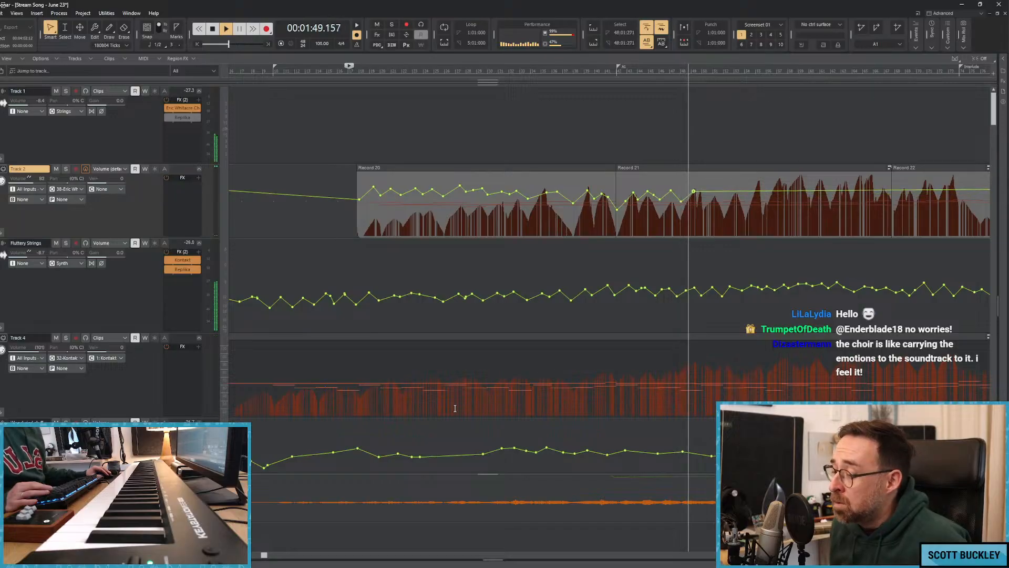
Shape Track 2's volume automation through the rest of Record 21 and into the start of Record 22 during playback.
left_click_drag(264, 555, 376, 554)
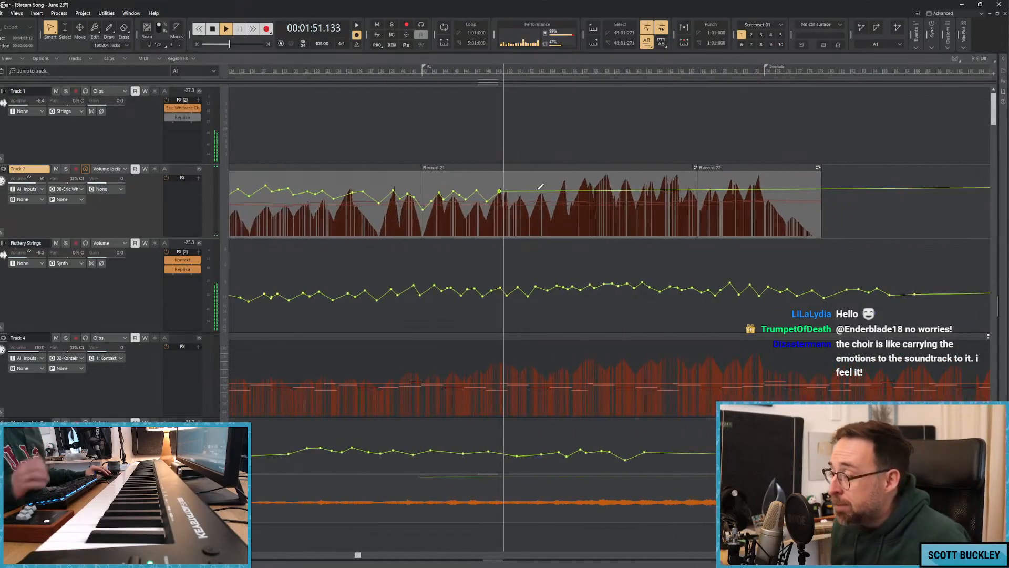
mouse_move(514, 195)
left_mouse_down()
mouse_move(565, 182)
mouse_move(589, 195)
mouse_move(613, 188)
mouse_move(647, 196)
left_mouse_up()
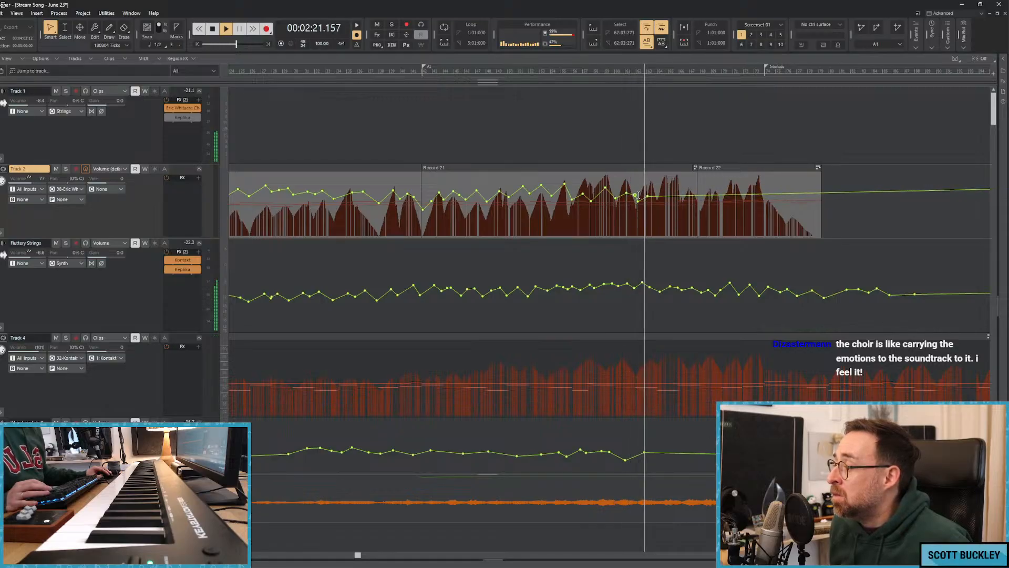
left_click_drag(657, 198, 716, 195)
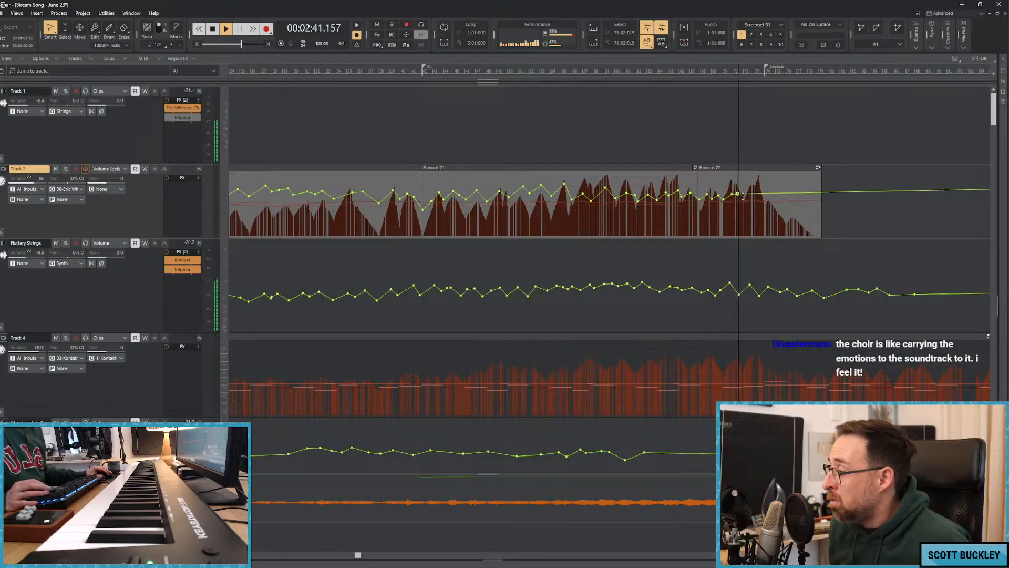
Replay from about 2:38, lower the last volume point, and add points that fade Track 2 out by the end of Record 22.
left_click(727, 210)
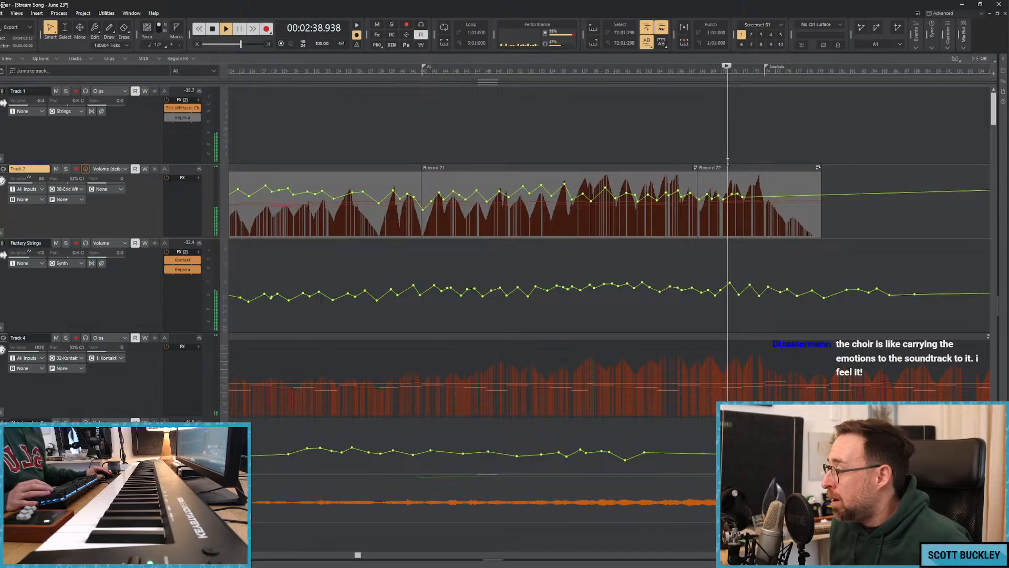
left_click_drag(742, 195, 741, 199)
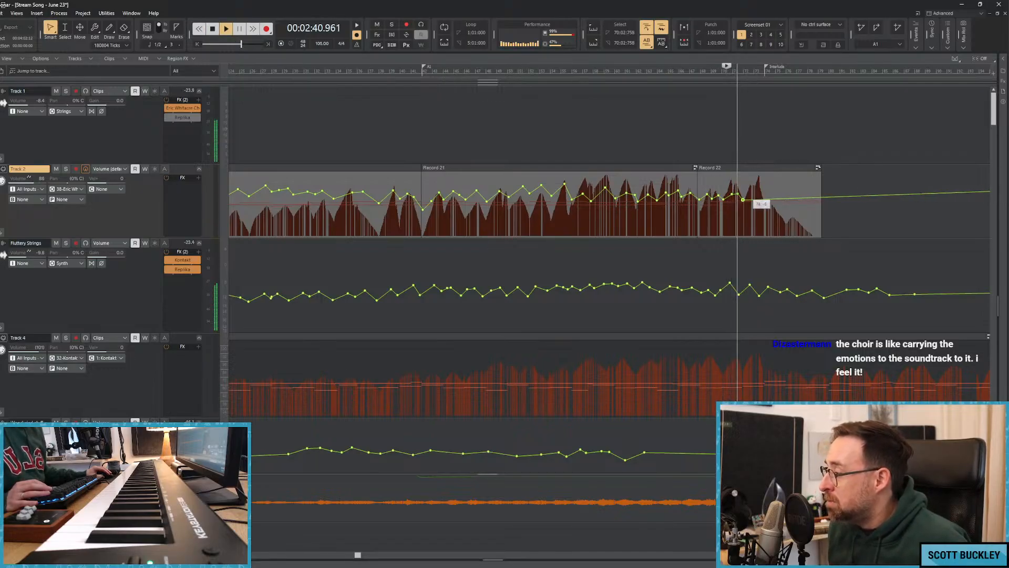
double_click(753, 199)
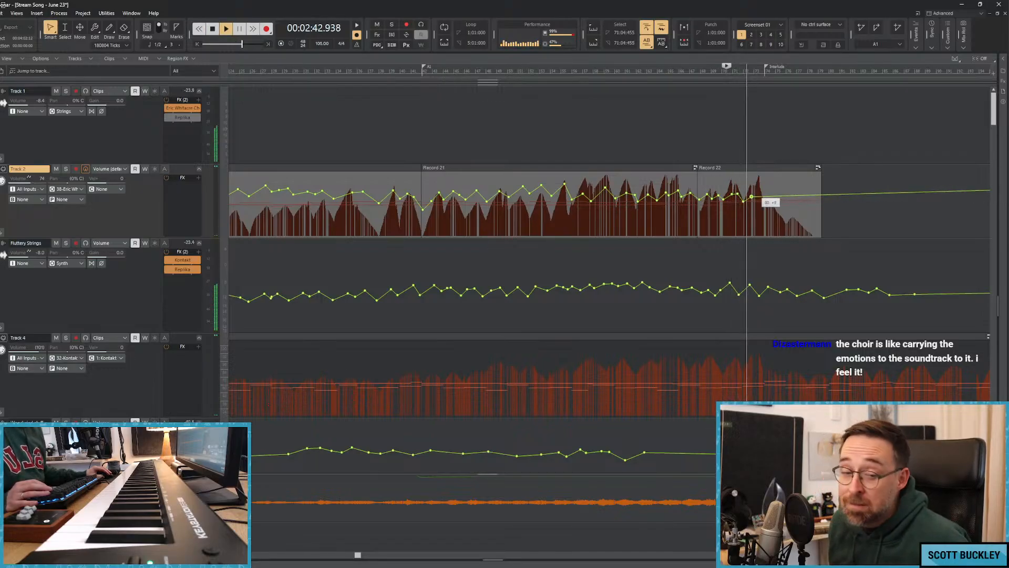
mouse_move(752, 197)
left_mouse_down()
mouse_move(795, 199)
mouse_move(827, 225)
left_mouse_up()
double_click(770, 200)
double_click(787, 199)
double_click(794, 203)
double_click(814, 200)
double_click(827, 210)
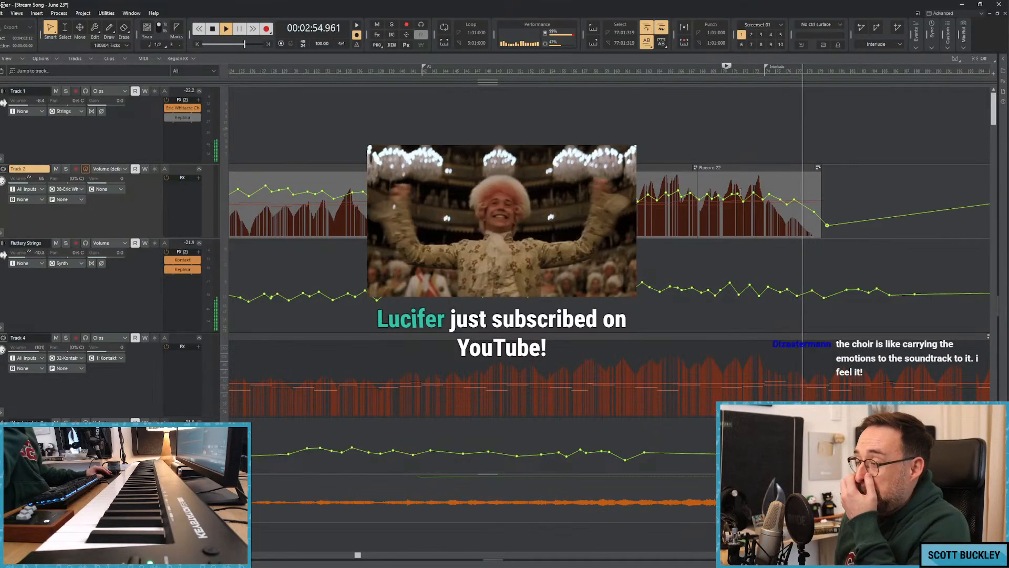
Stop playback, slightly lower the first volume peak in Record 20, and place the playhead just before that clip.
key("space")
key("w")
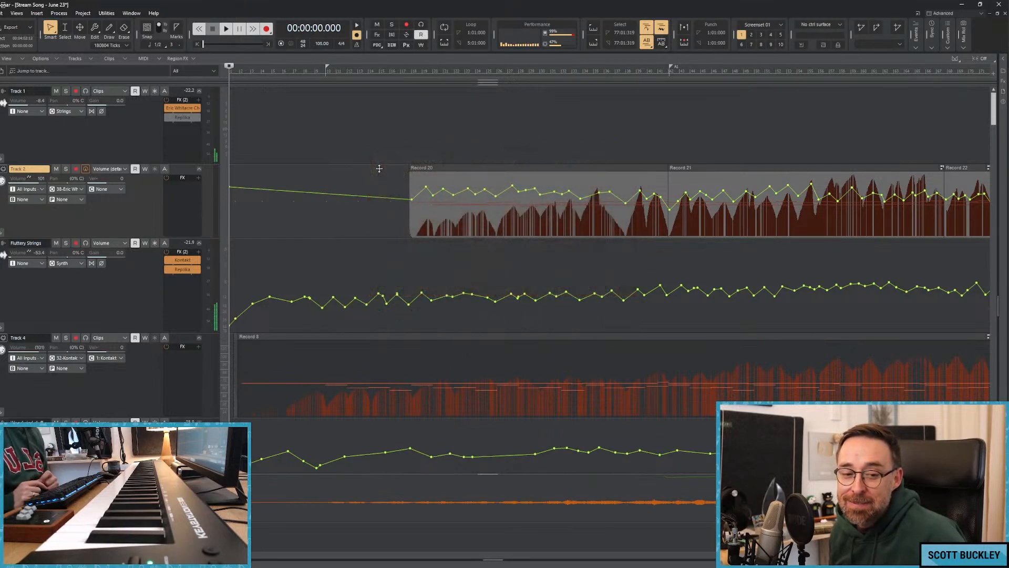
left_click(398, 151)
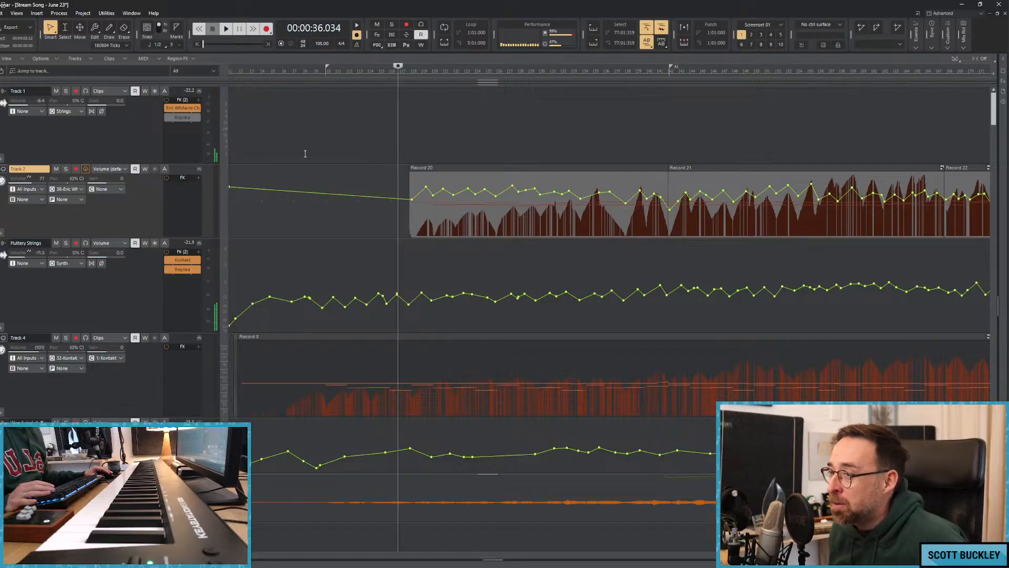
left_click(423, 141)
left_click(406, 140)
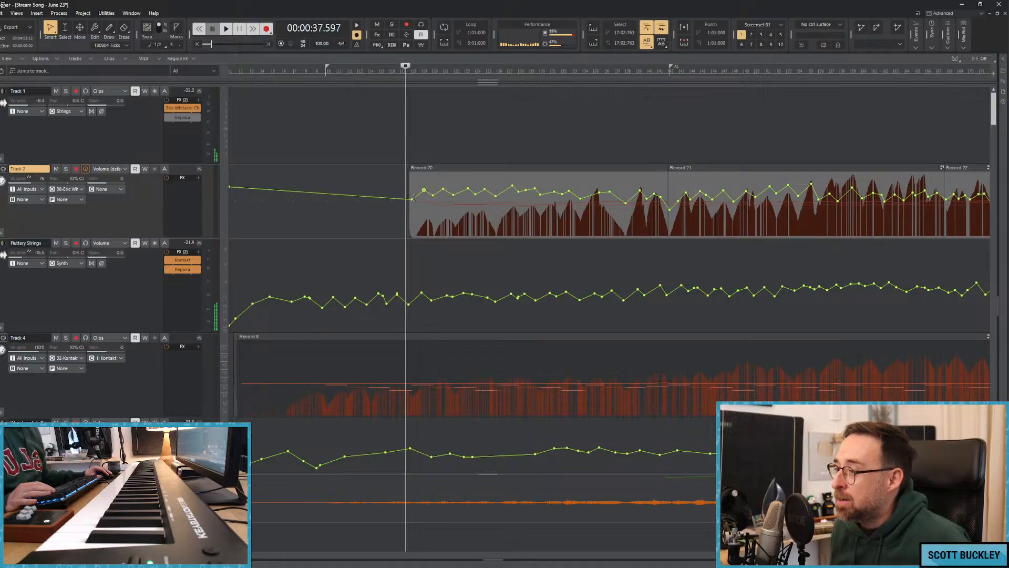
Slightly lower Track 2's volume point at the start of Record 20 and return the playhead to just before that clip.
left_click(397, 146)
left_click(456, 151)
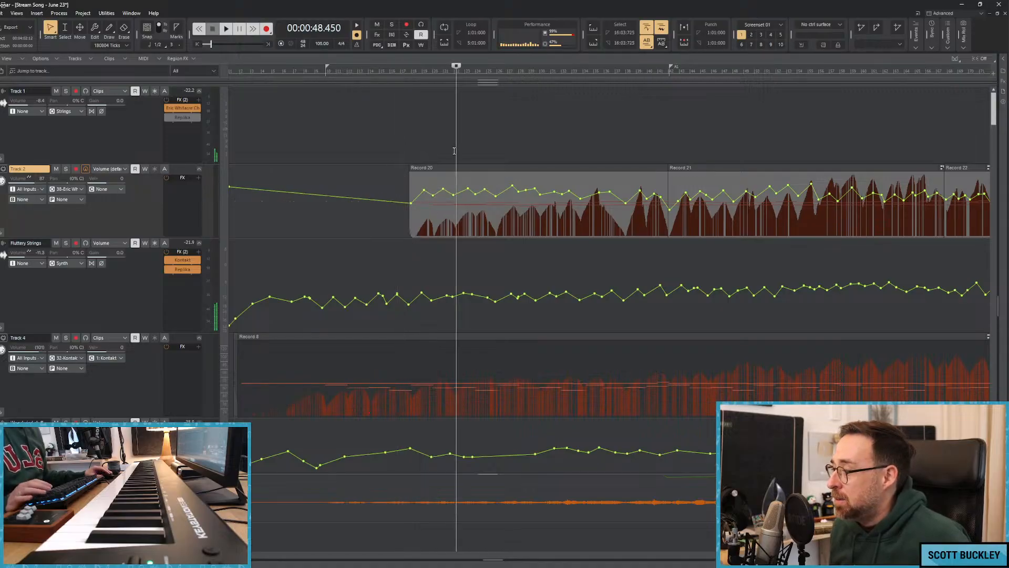
left_click(398, 150)
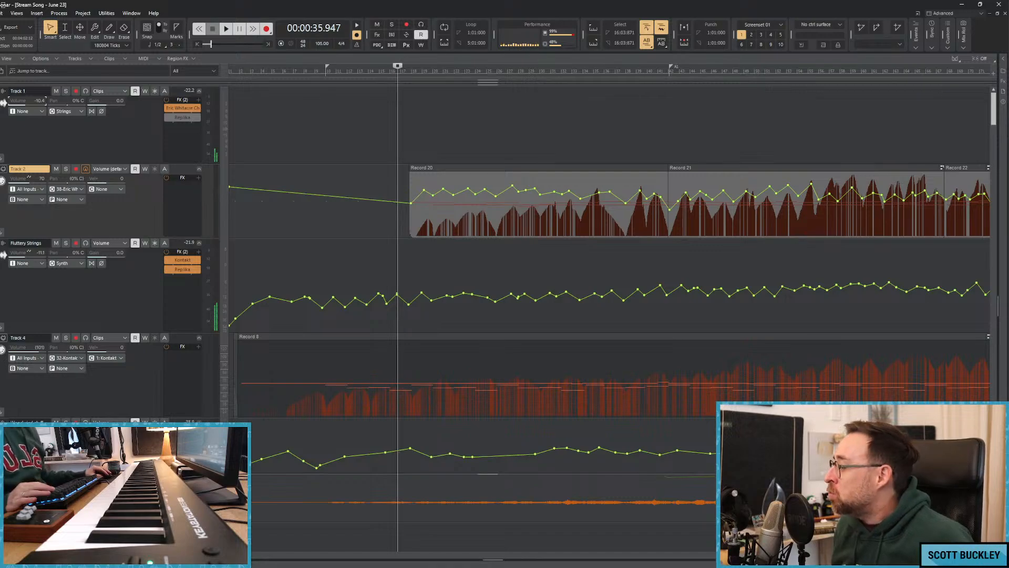
Return the playhead to the beginning of the song and play the full arrangement from there.
key("ctrl+Left")
key("ctrl+Left")
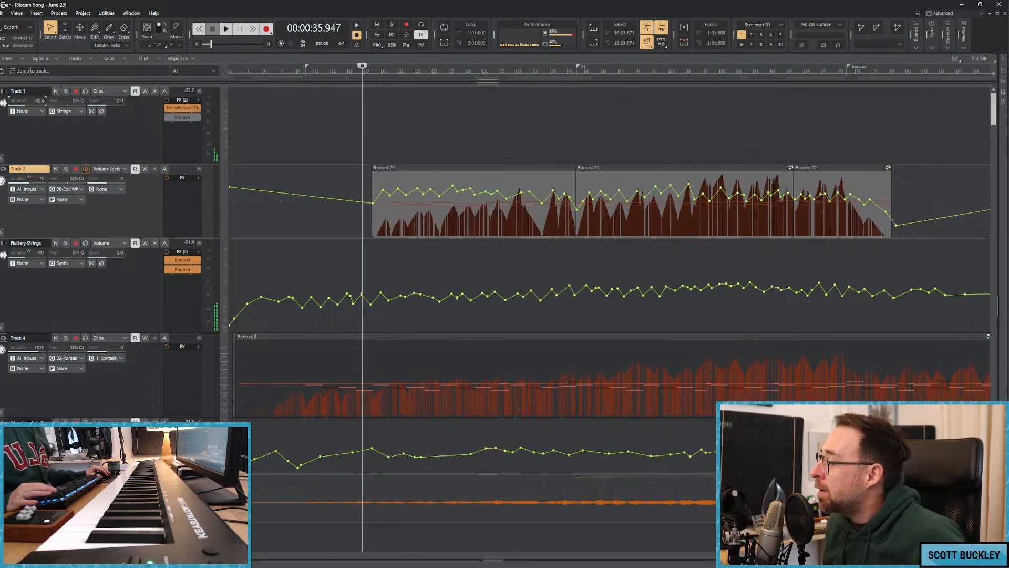
key("ctrl+Left")
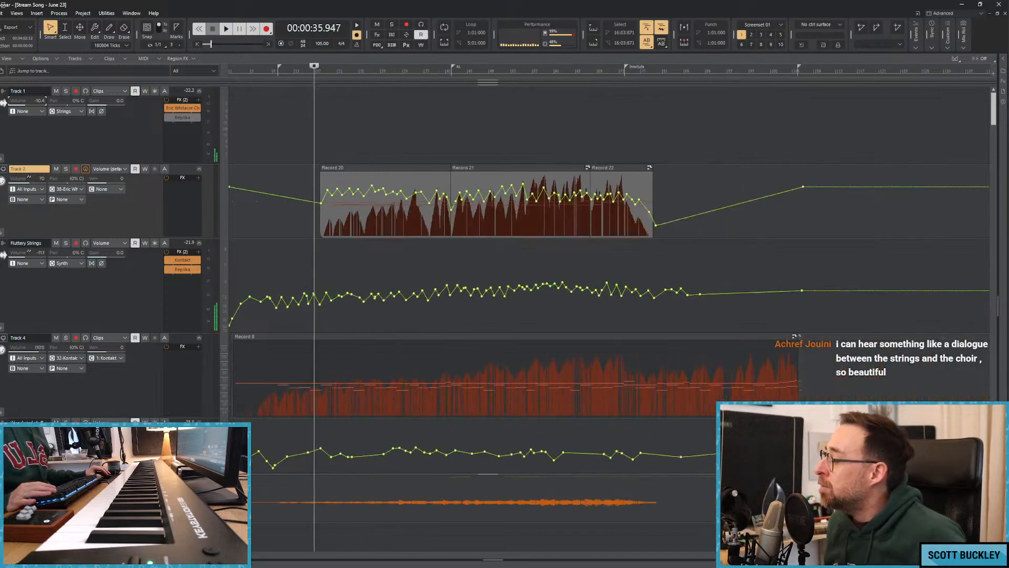
left_click(272, 555)
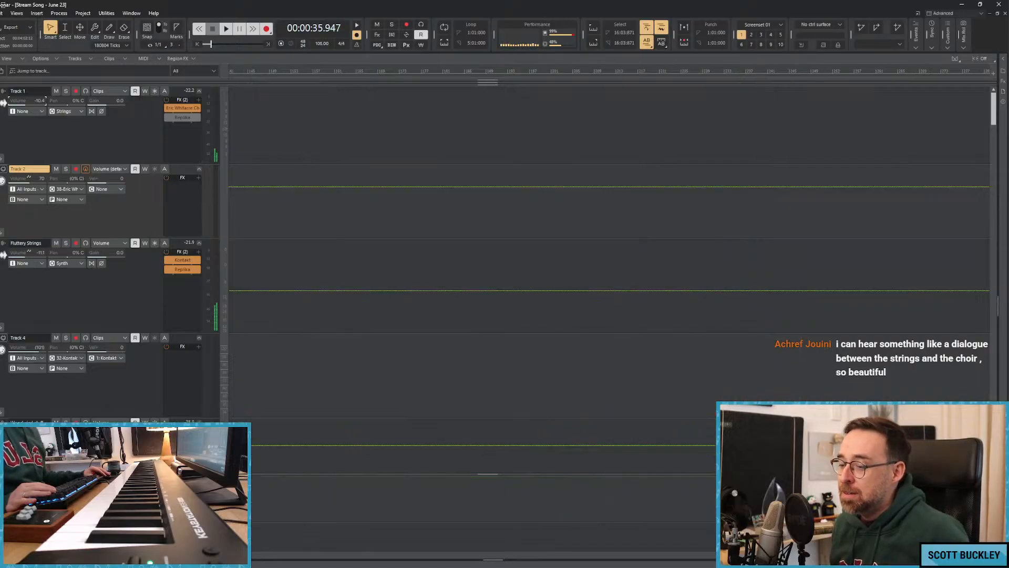
left_click(253, 554)
left_click_drag(253, 555, 253, 554)
left_click(278, 118)
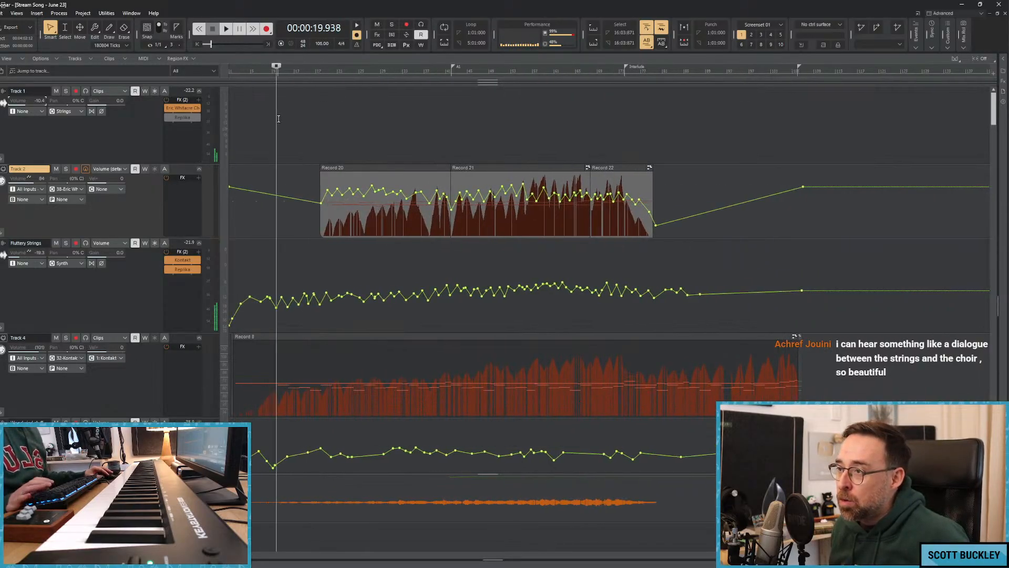
key("w")
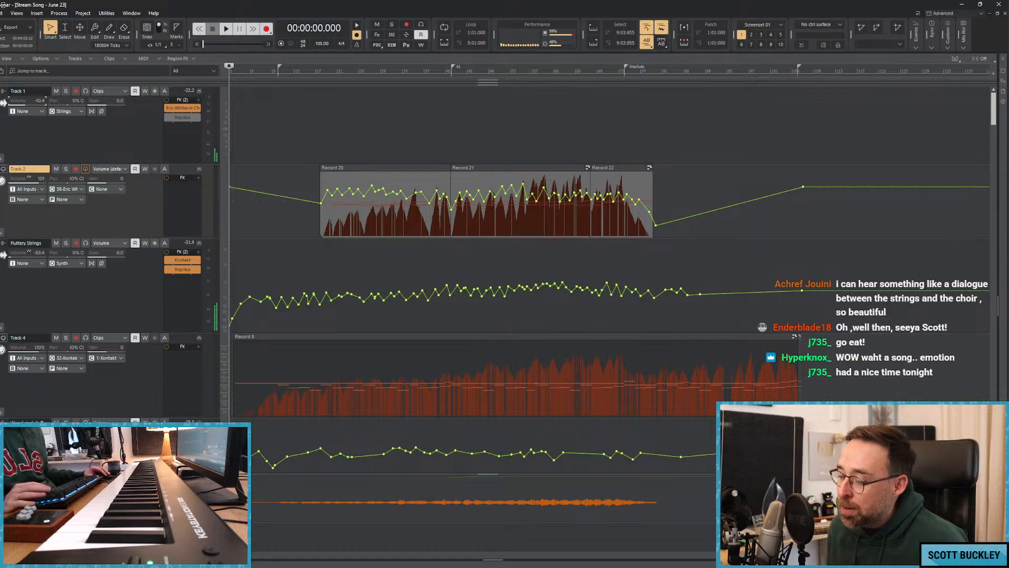
mouse_move(452, 566)
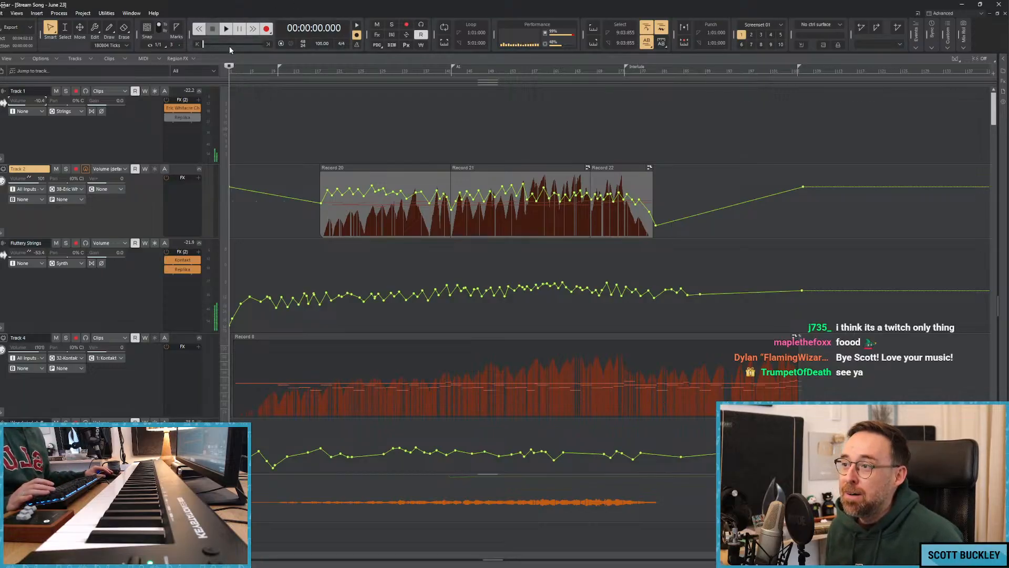
key("space")
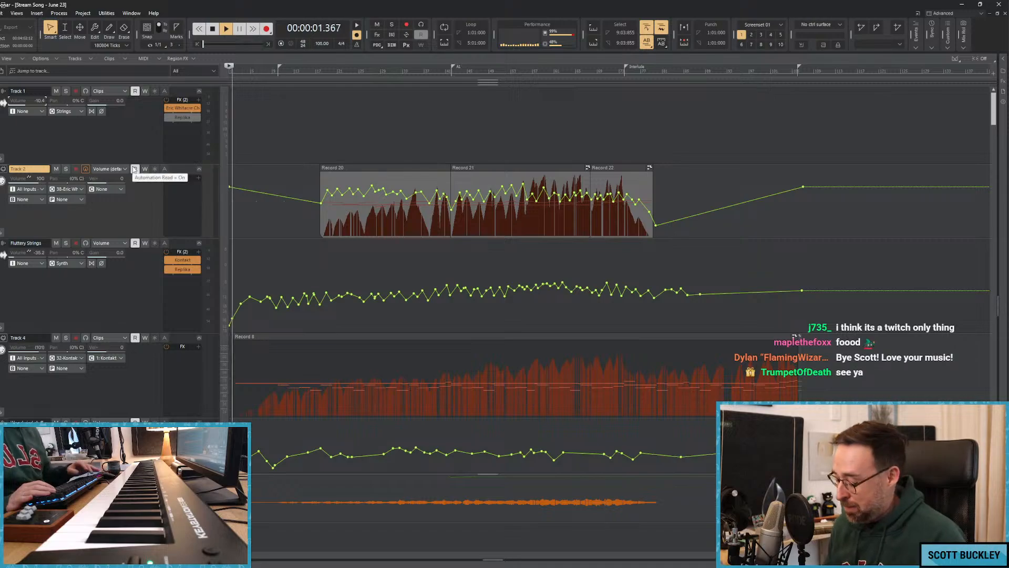